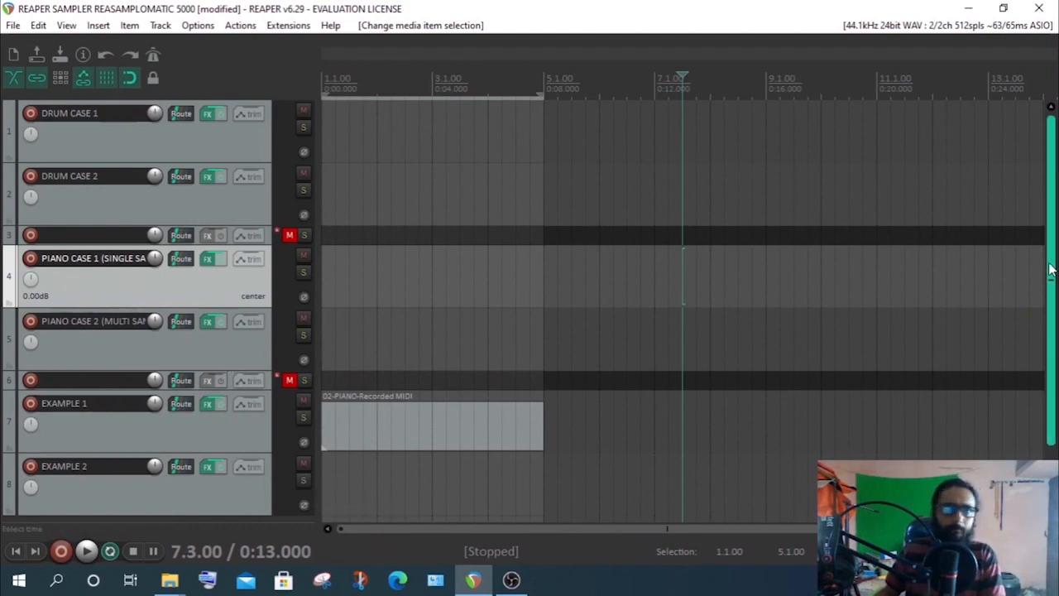
Look through the drum, piano and example tracks in the project's track list one after another
{"action": "scroll", "coordinate": [1051, 269], "scroll_direction": "down", "scroll_amount": 1}
{"action": "scroll", "coordinate": [1044, 199], "scroll_direction": "up", "scroll_amount": 1}
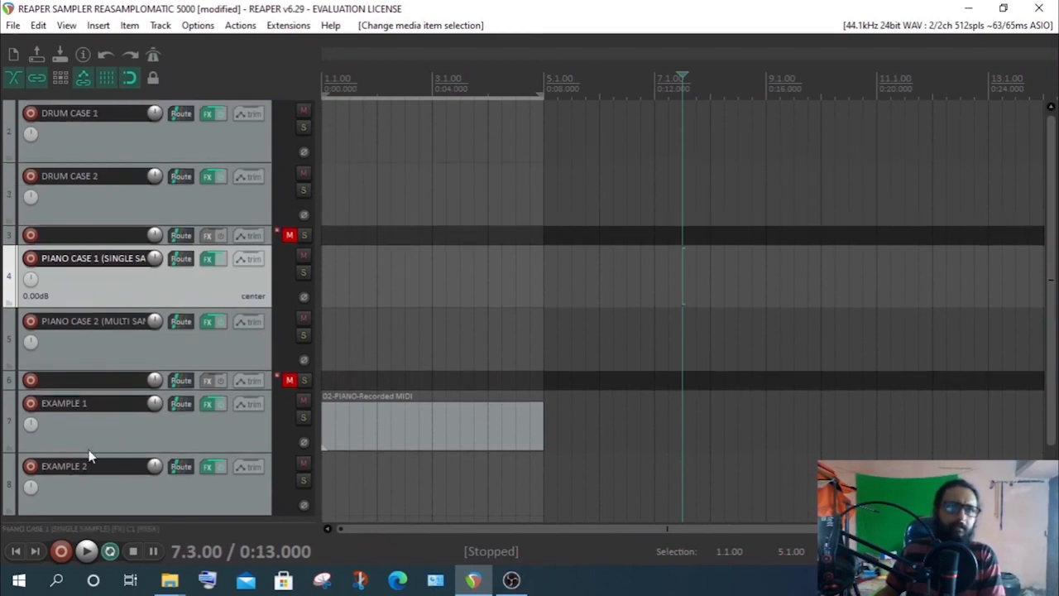
{"action": "left_click", "coordinate": [170, 192]}
{"action": "key", "text": "Up"}
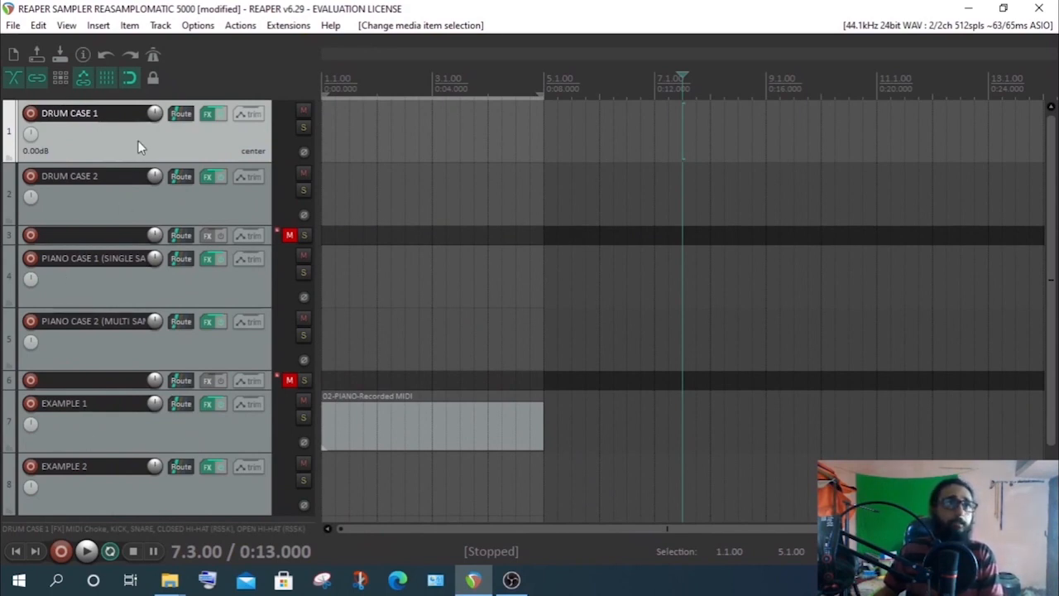
{"action": "left_click", "coordinate": [105, 203]}
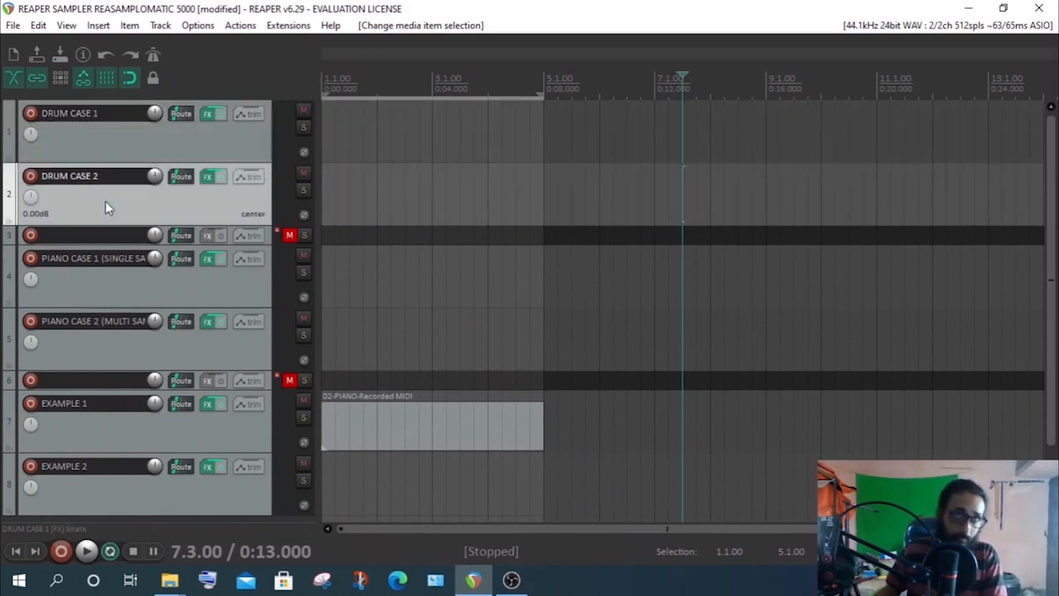
{"action": "left_click", "coordinate": [117, 144]}
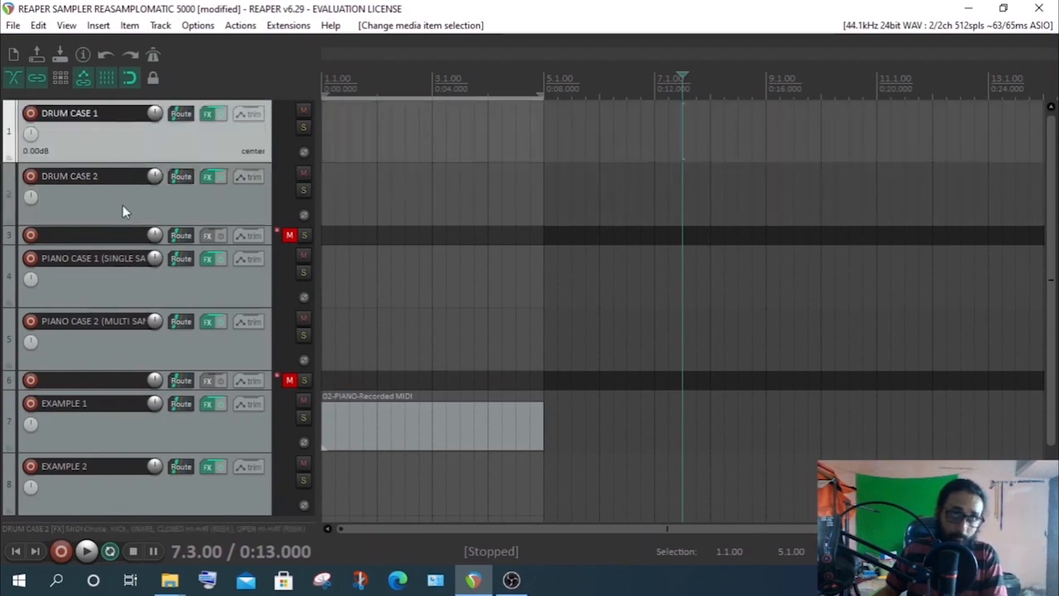
{"action": "left_click", "coordinate": [120, 193]}
{"action": "left_click", "coordinate": [102, 288]}
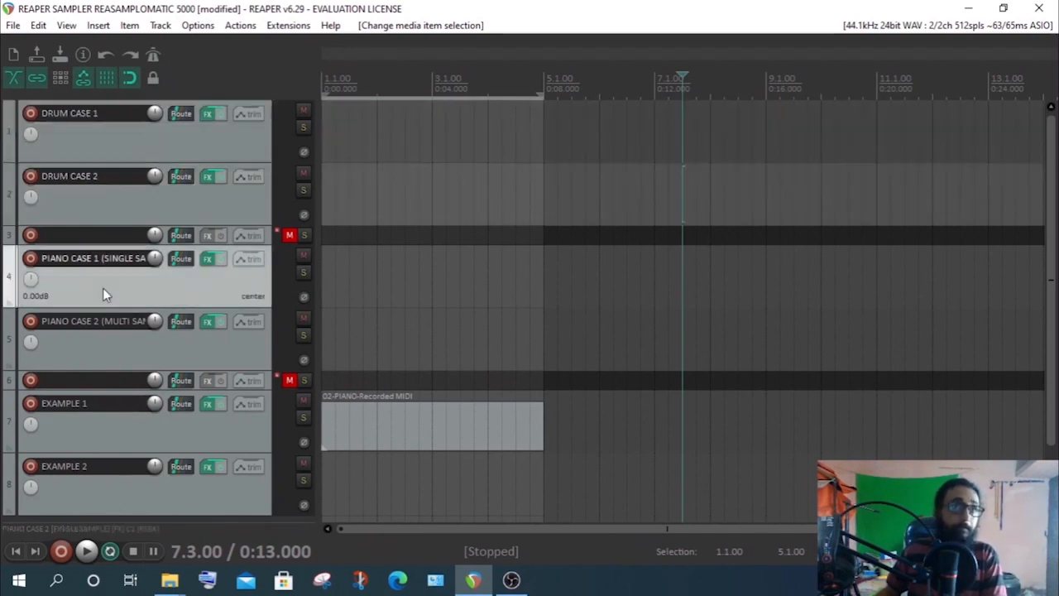
{"action": "left_click", "coordinate": [113, 348]}
{"action": "left_click", "coordinate": [111, 439]}
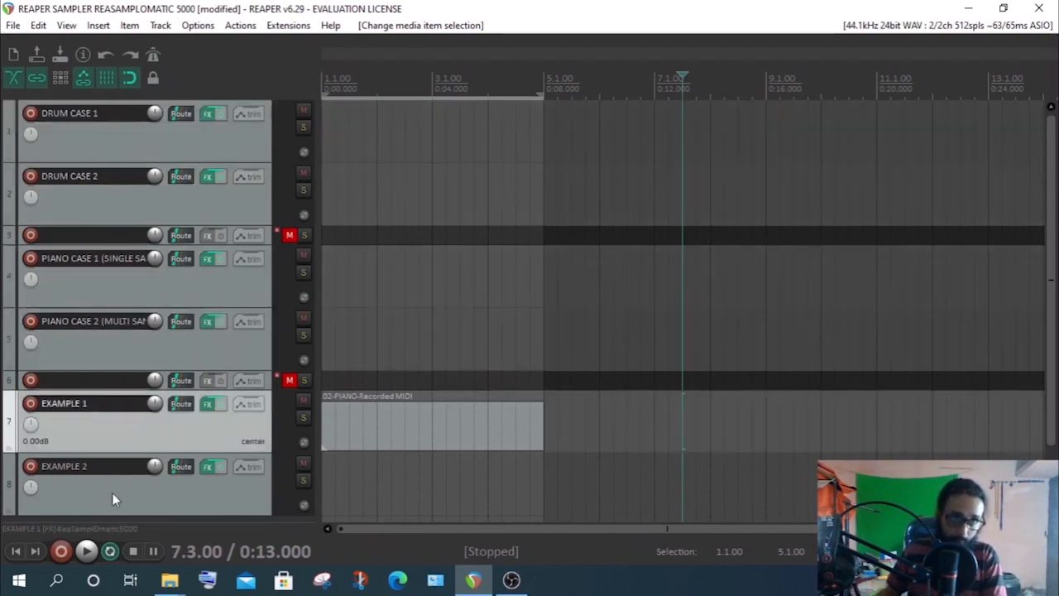
{"action": "left_click", "coordinate": [111, 496]}
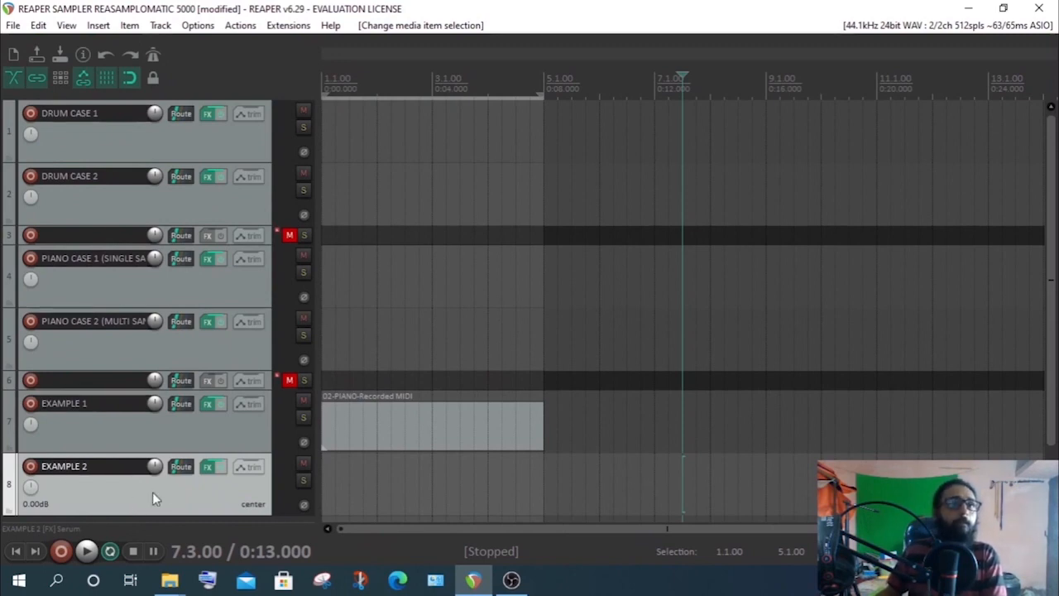
Open the FX window of the EXAMPLE 1 track with ReaSamplOmatic5000 and move it over the track list
{"action": "left_click", "coordinate": [196, 438]}
{"action": "left_click", "coordinate": [109, 443]}
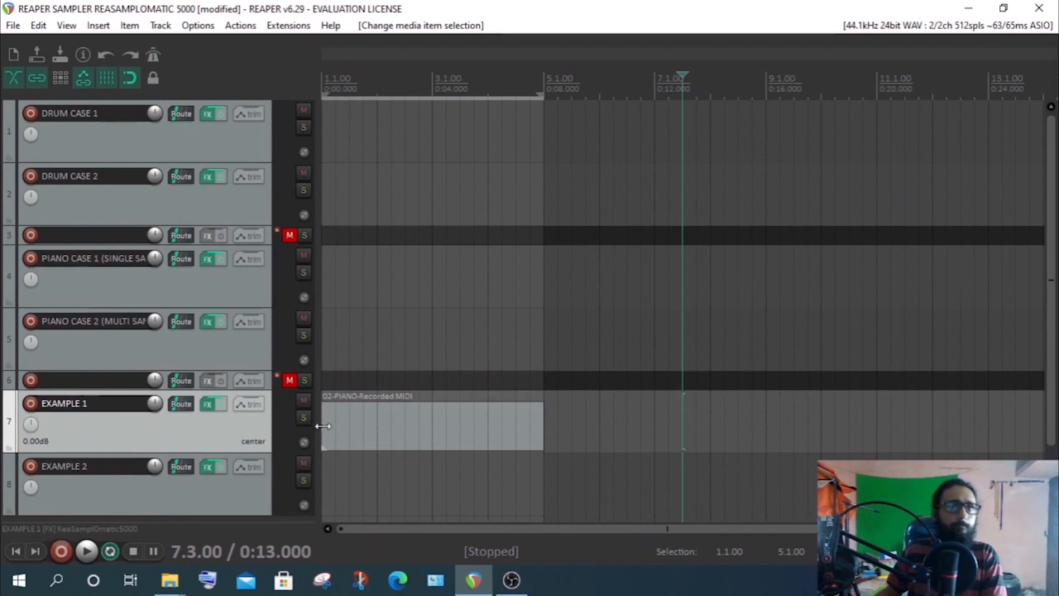
{"action": "left_click", "coordinate": [209, 403]}
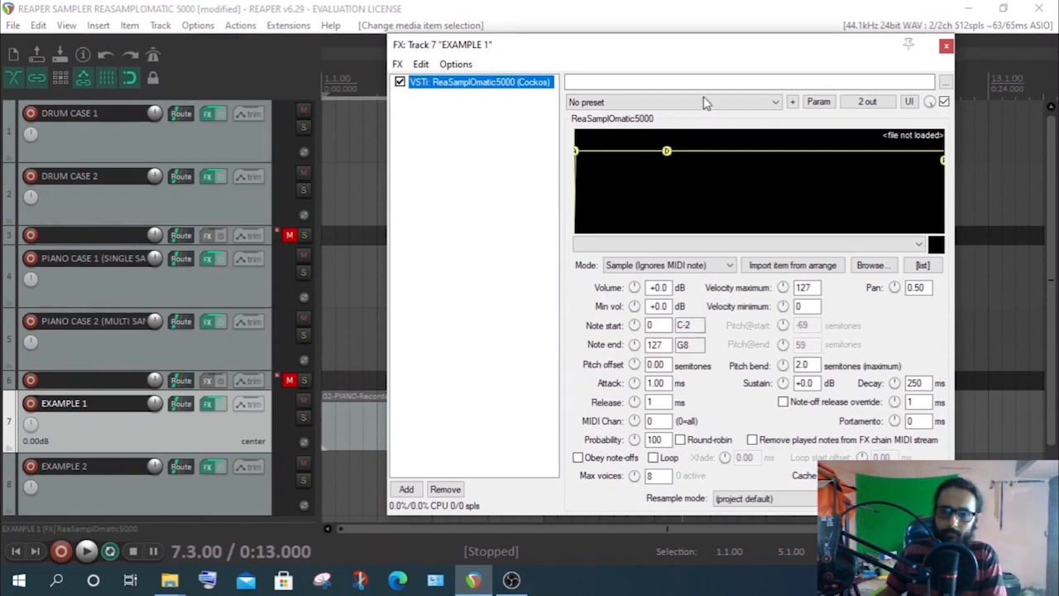
{"action": "left_click_drag", "start_coordinate": [676, 46], "coordinate": [513, 43]}
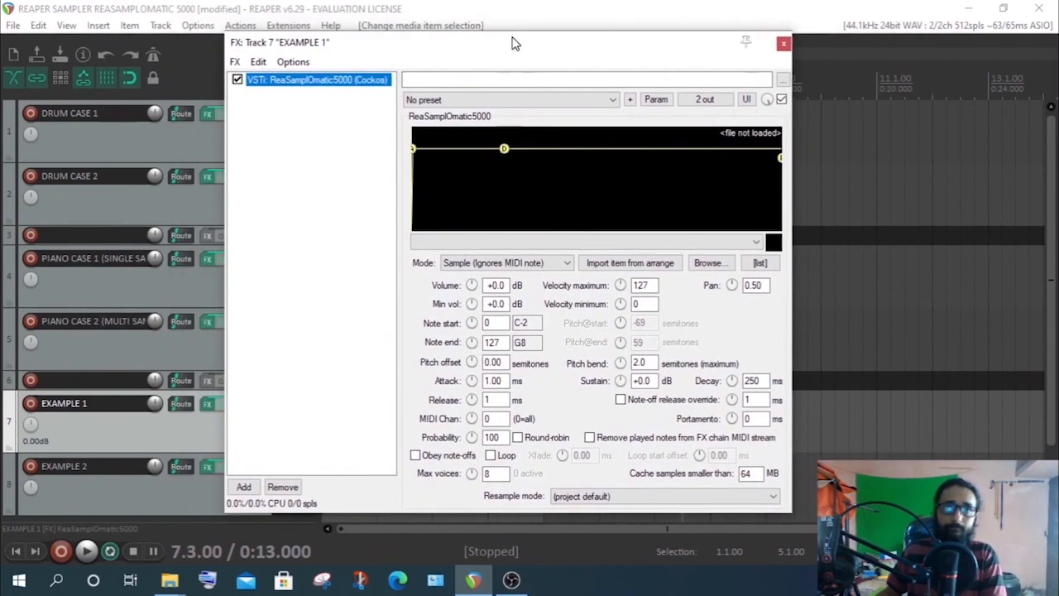
{"action": "left_click", "coordinate": [302, 134]}
{"action": "left_click", "coordinate": [301, 85]}
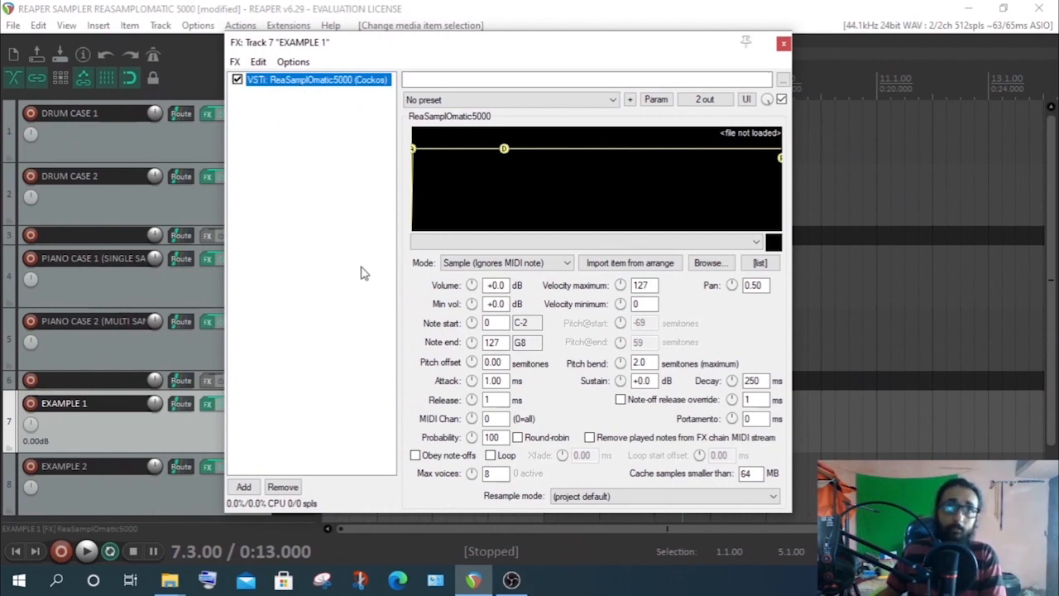
{"action": "left_click", "coordinate": [360, 265]}
{"action": "left_click", "coordinate": [303, 79]}
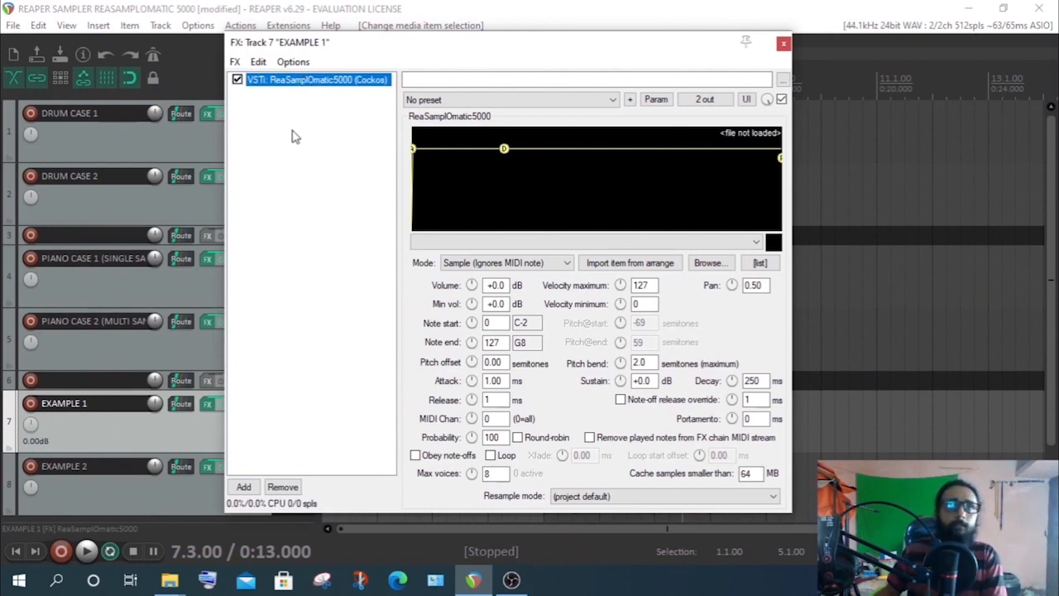
{"action": "left_click", "coordinate": [293, 116]}
{"action": "left_click", "coordinate": [278, 82]}
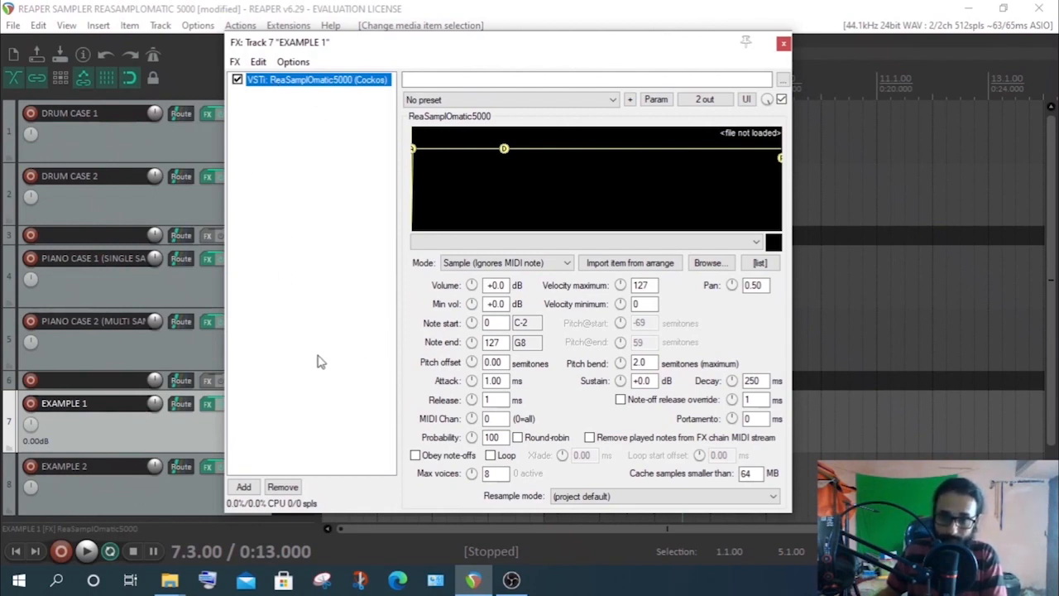
{"action": "left_click", "coordinate": [315, 120]}
{"action": "left_click", "coordinate": [295, 85]}
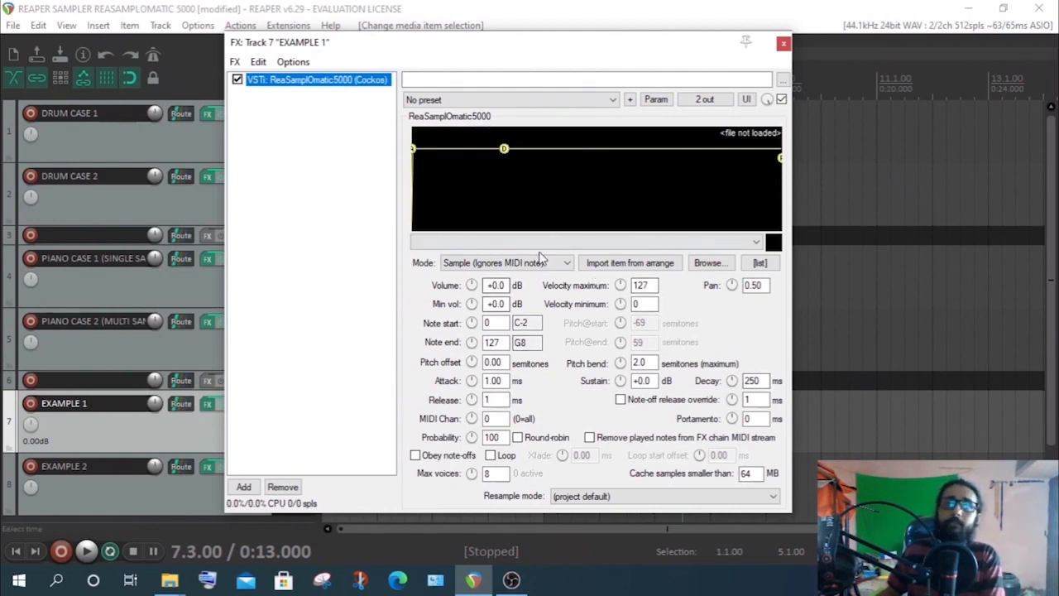
Examine the sampler's preset list, preset management options, parameter options and plug-in output pin connections
{"action": "left_click", "coordinate": [488, 100]}
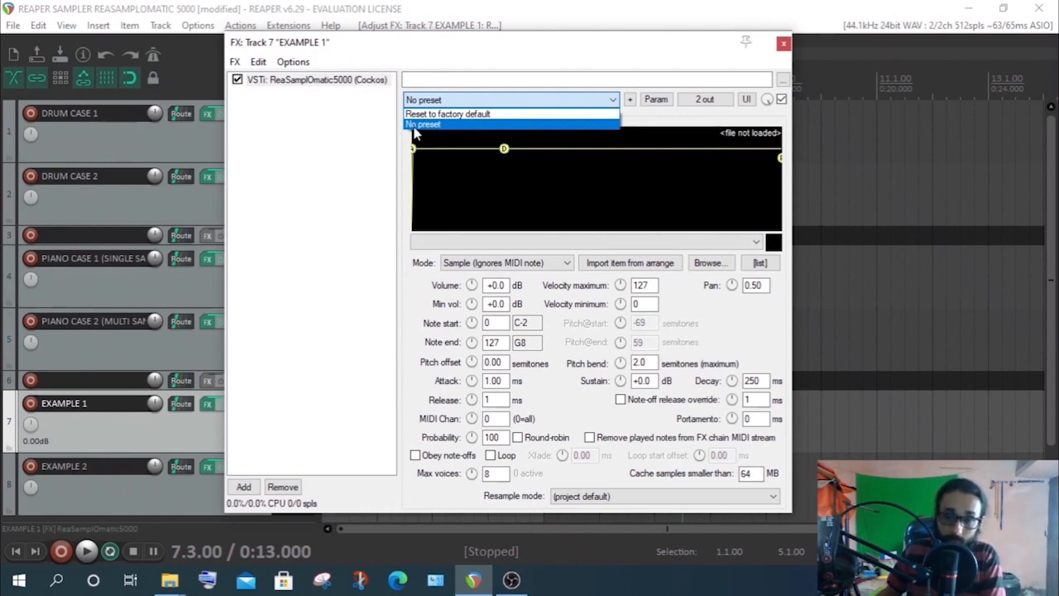
{"action": "left_click", "coordinate": [447, 98]}
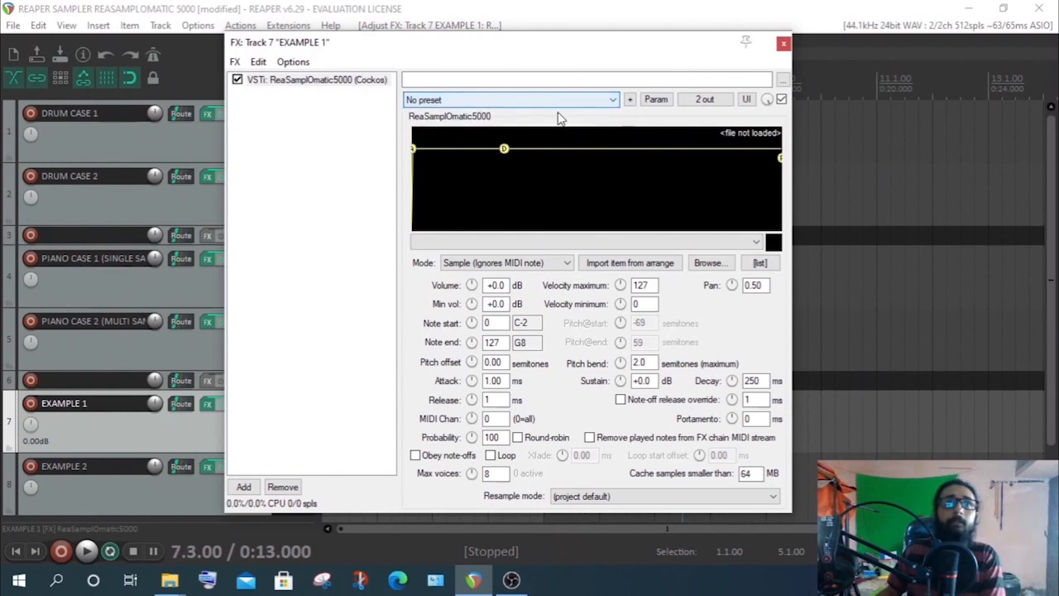
{"action": "left_click", "coordinate": [629, 101]}
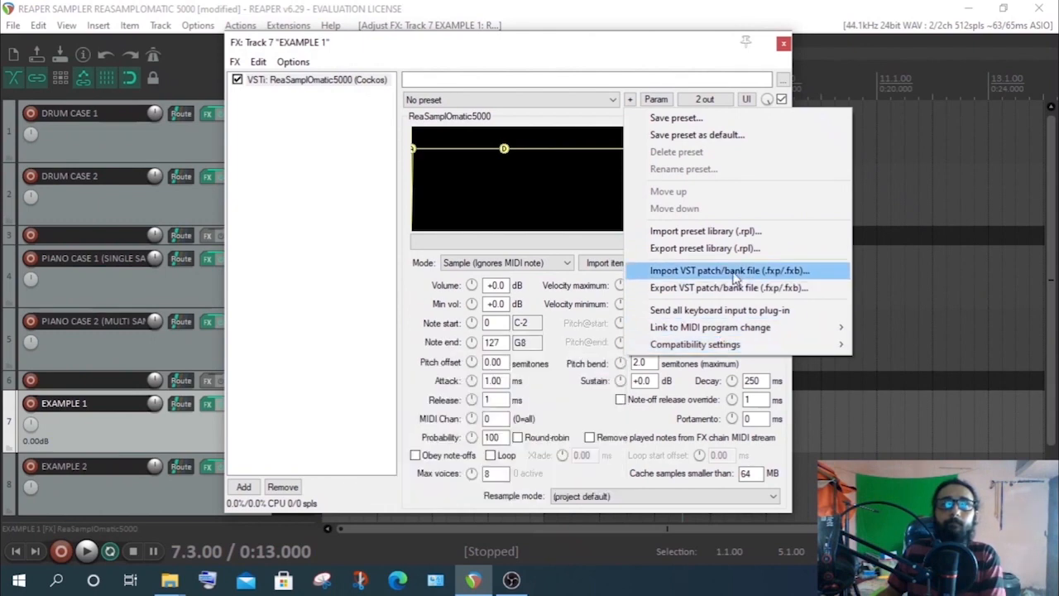
{"action": "left_click", "coordinate": [534, 49]}
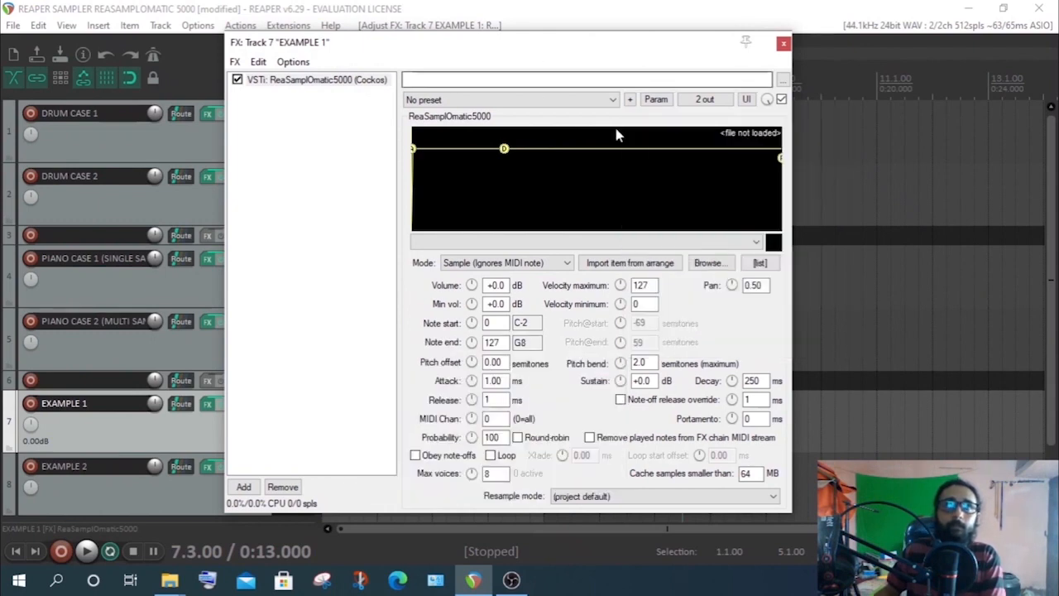
{"action": "left_click", "coordinate": [655, 100]}
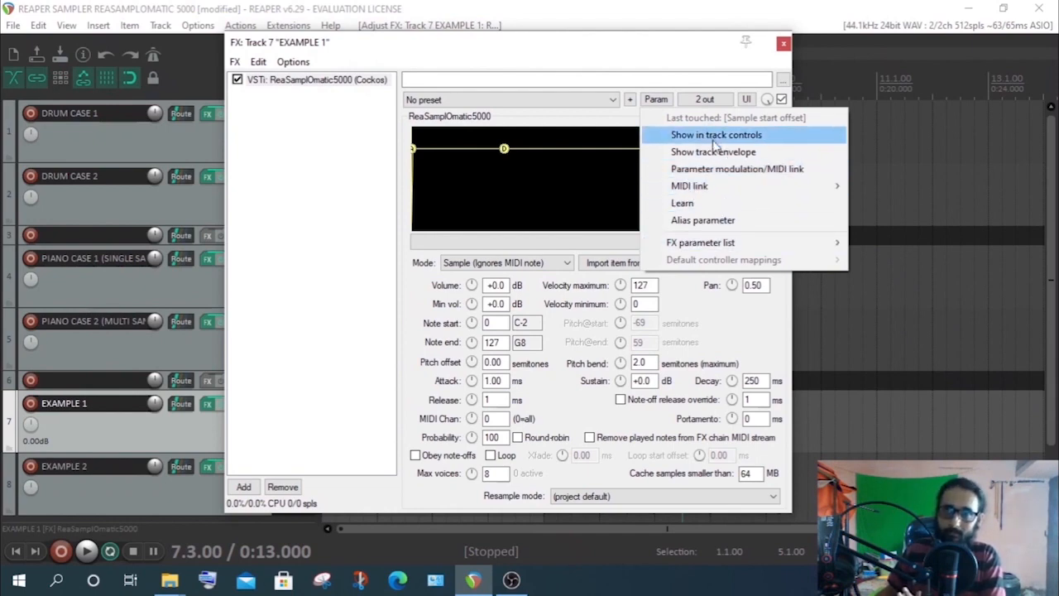
{"action": "left_click", "coordinate": [657, 100]}
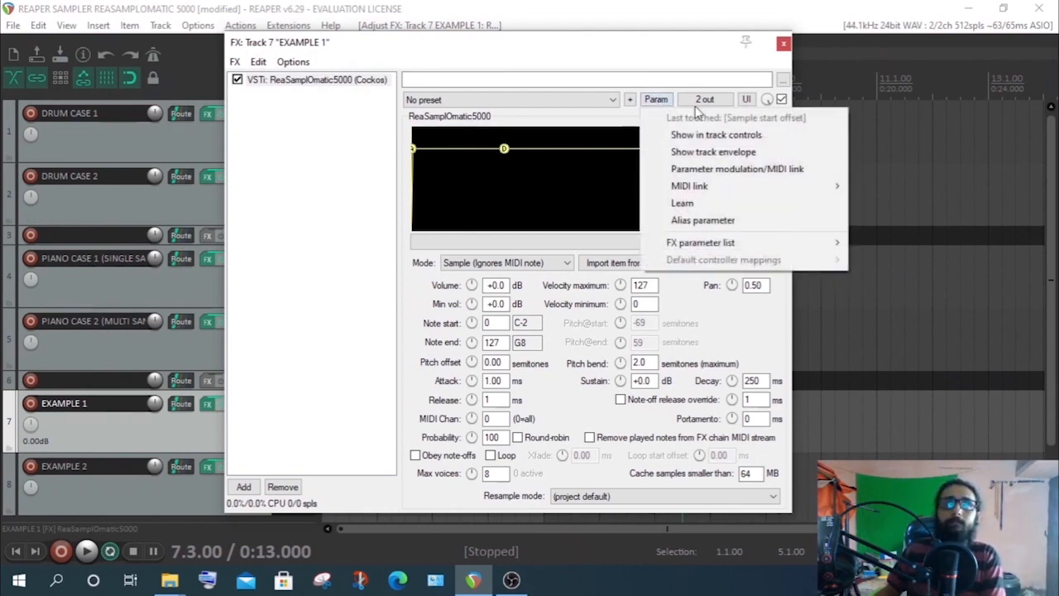
{"action": "left_click", "coordinate": [697, 101]}
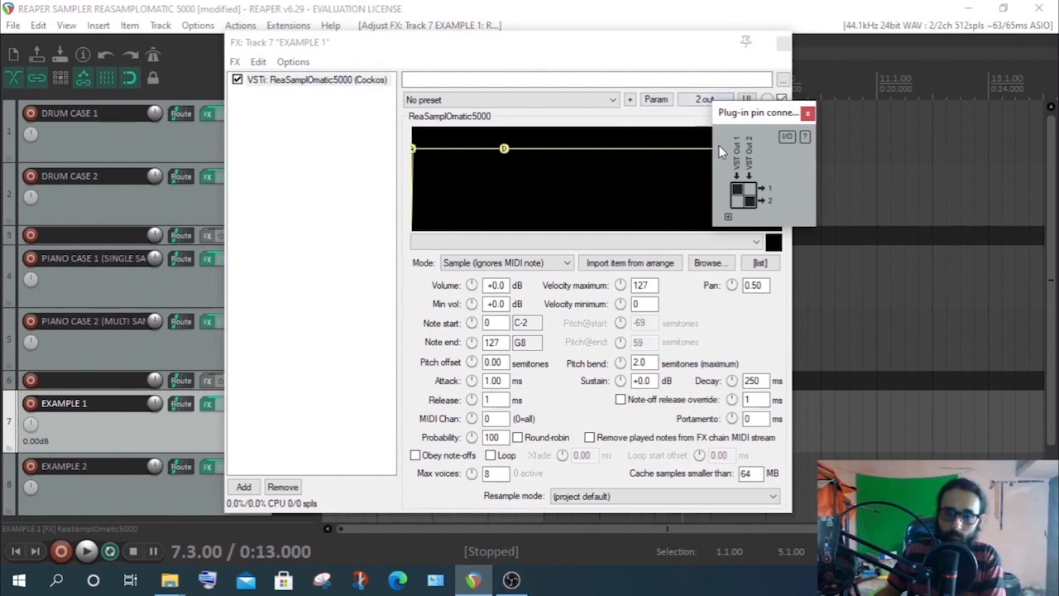
{"action": "left_click", "coordinate": [700, 101]}
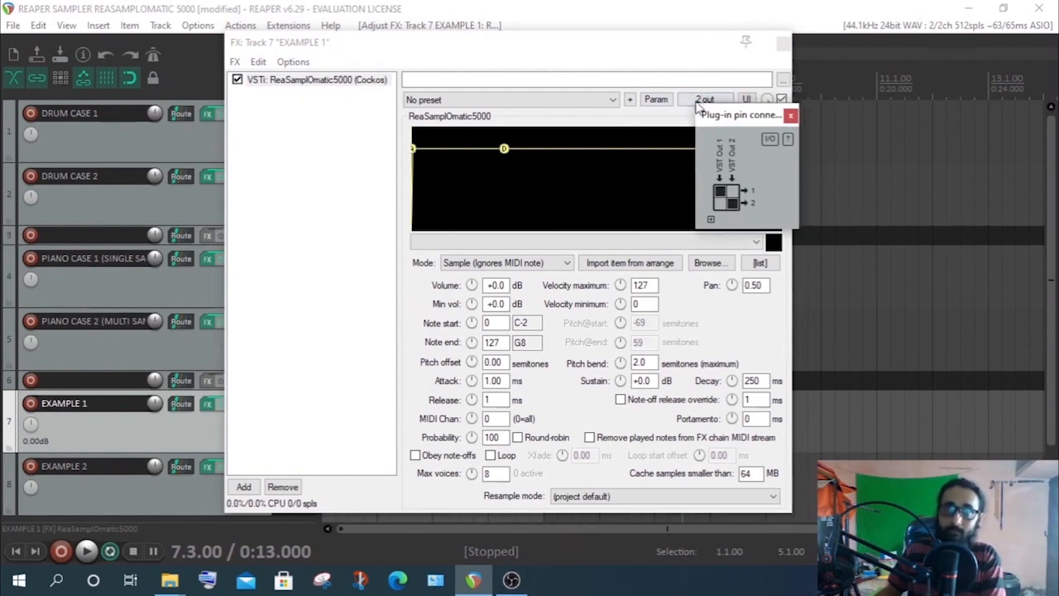
{"action": "left_click", "coordinate": [790, 115]}
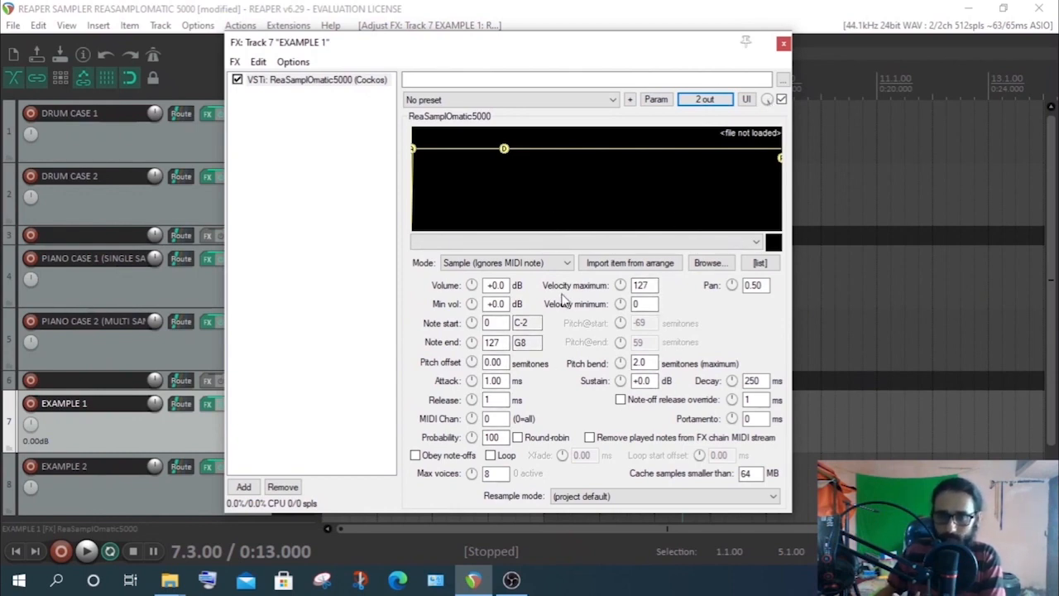
{"action": "left_click", "coordinate": [769, 101]}
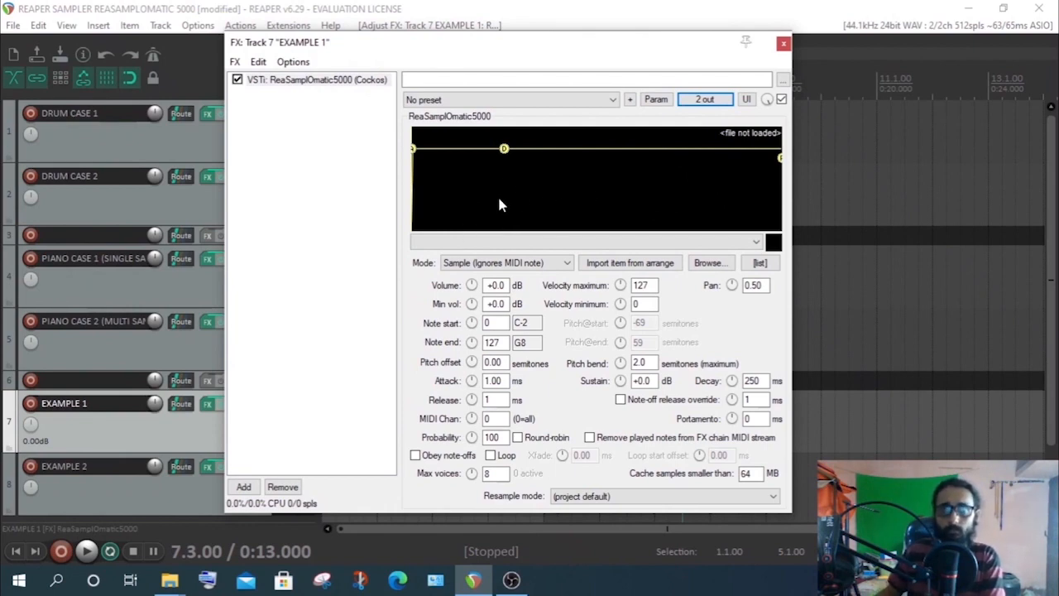
Move the FX window clear of the track list and open the Media Explorer
{"action": "left_click_drag", "start_coordinate": [433, 50], "coordinate": [532, 36]}
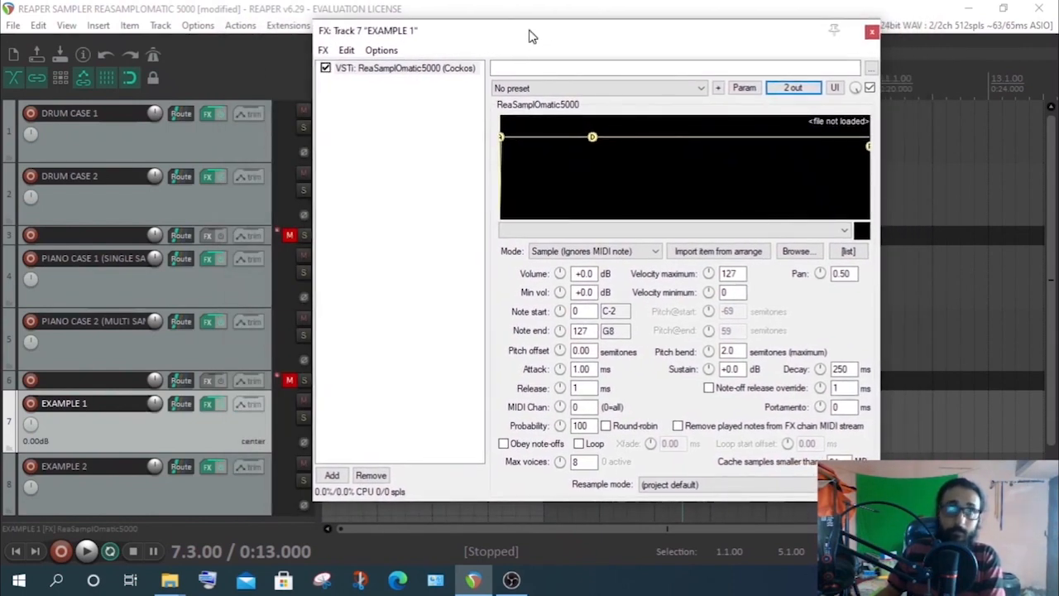
{"action": "left_click", "coordinate": [66, 26]}
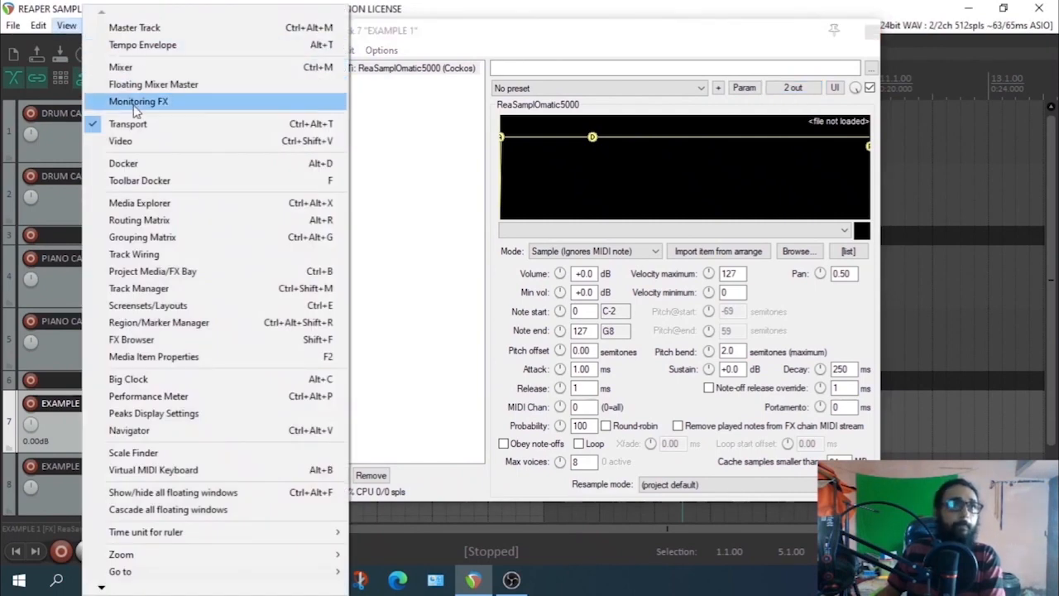
{"action": "left_click", "coordinate": [158, 204]}
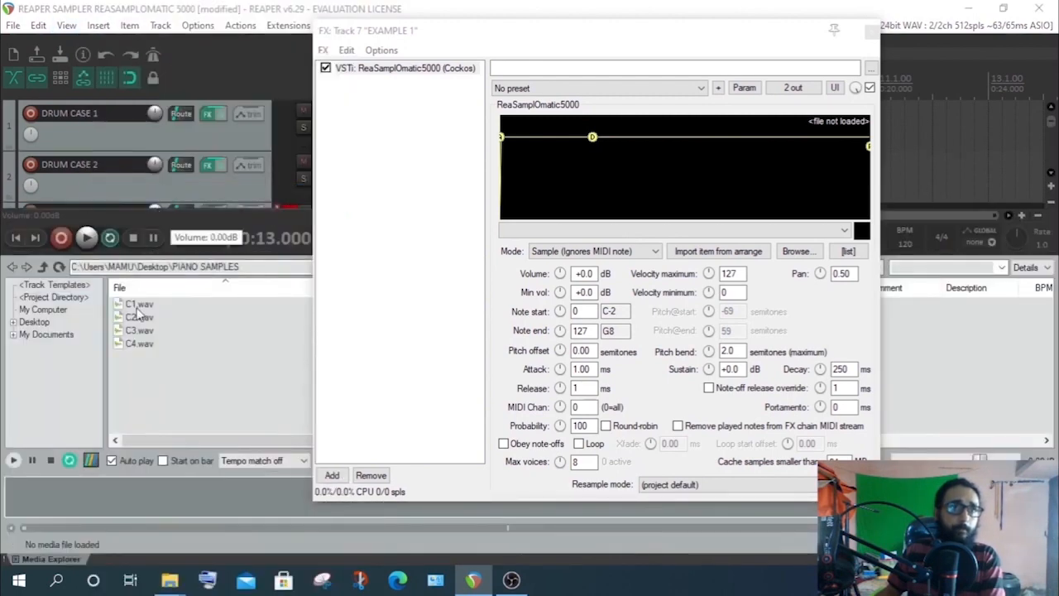
Preview C4.wav and C1.wav from the PIANO SAMPLES folder and move the FX window off the file list
{"action": "left_click", "coordinate": [139, 343]}
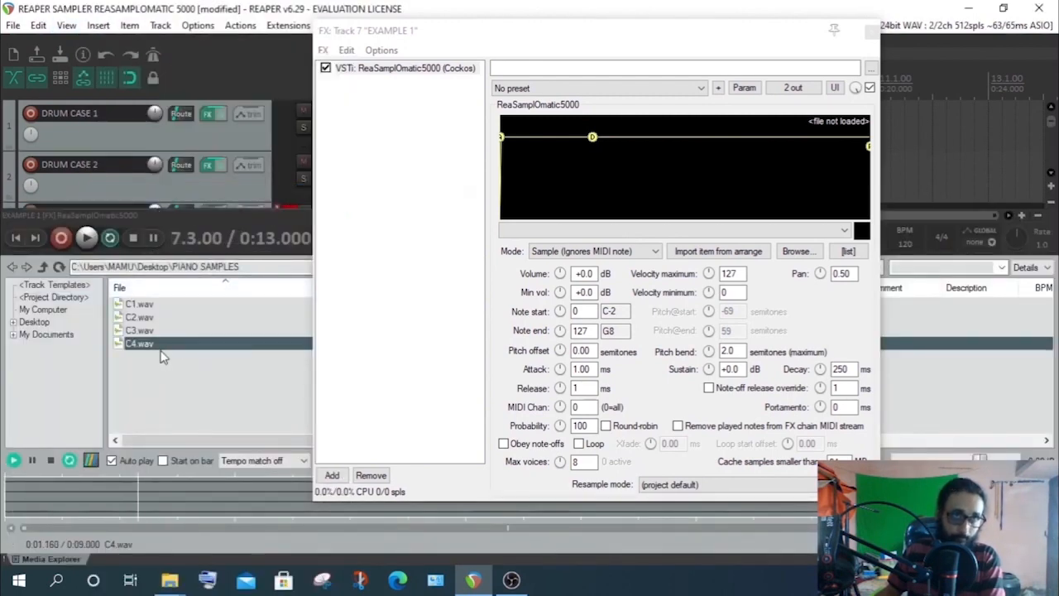
{"action": "left_click", "coordinate": [132, 305]}
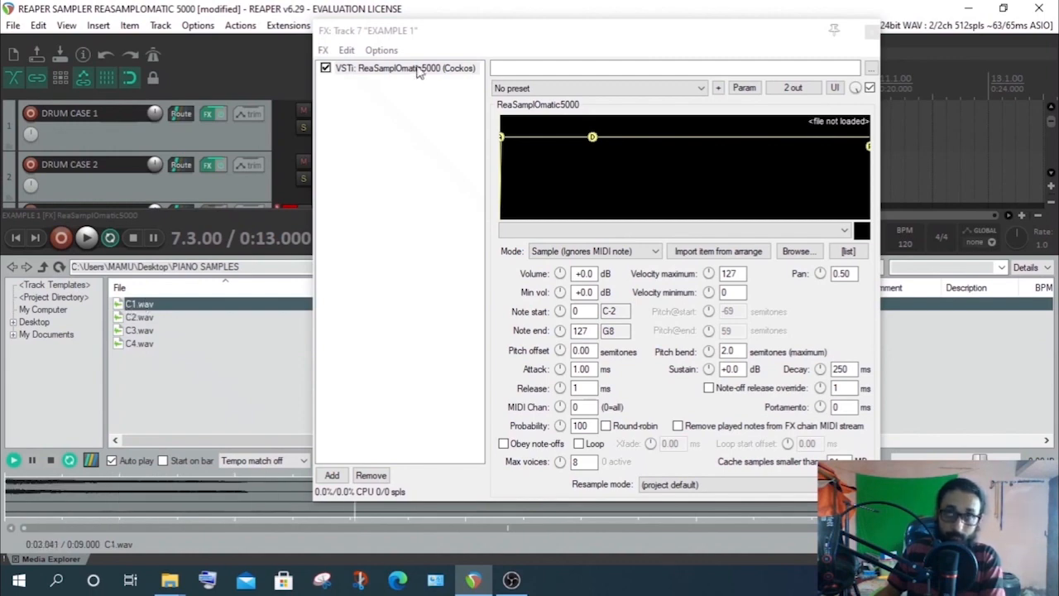
{"action": "left_click_drag", "start_coordinate": [521, 36], "coordinate": [695, 35]}
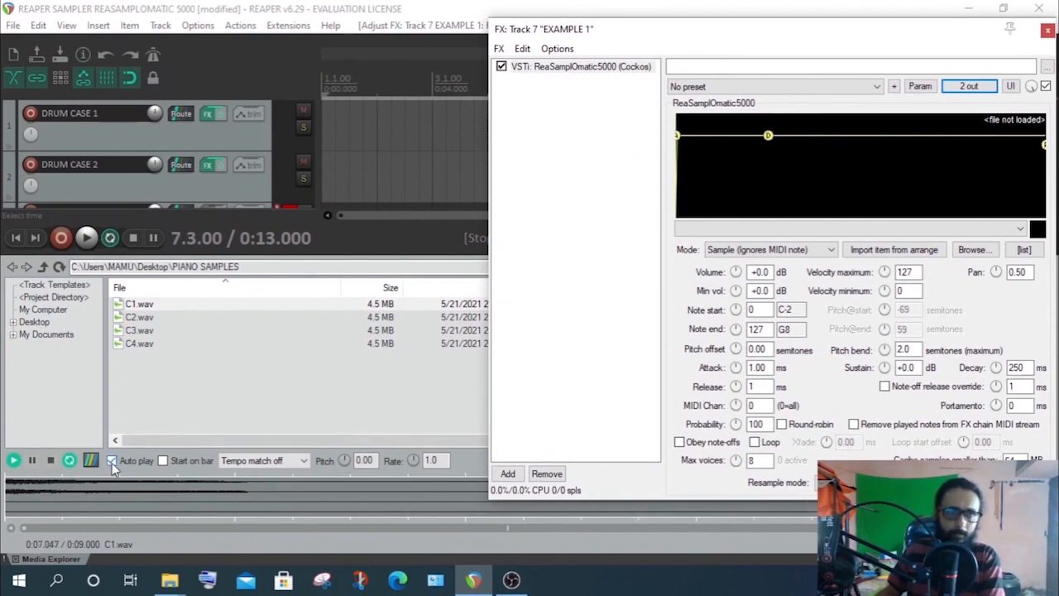
Make sample previews start on the bar, preview C1.wav again and shift the FX window further off the file list
{"action": "left_click", "coordinate": [163, 461]}
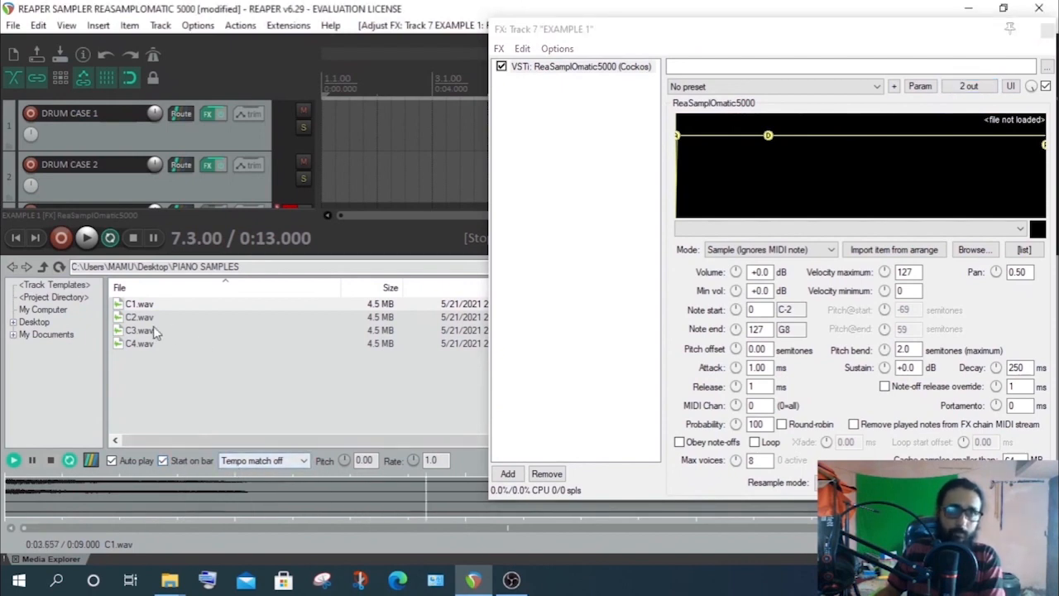
{"action": "left_click", "coordinate": [139, 304]}
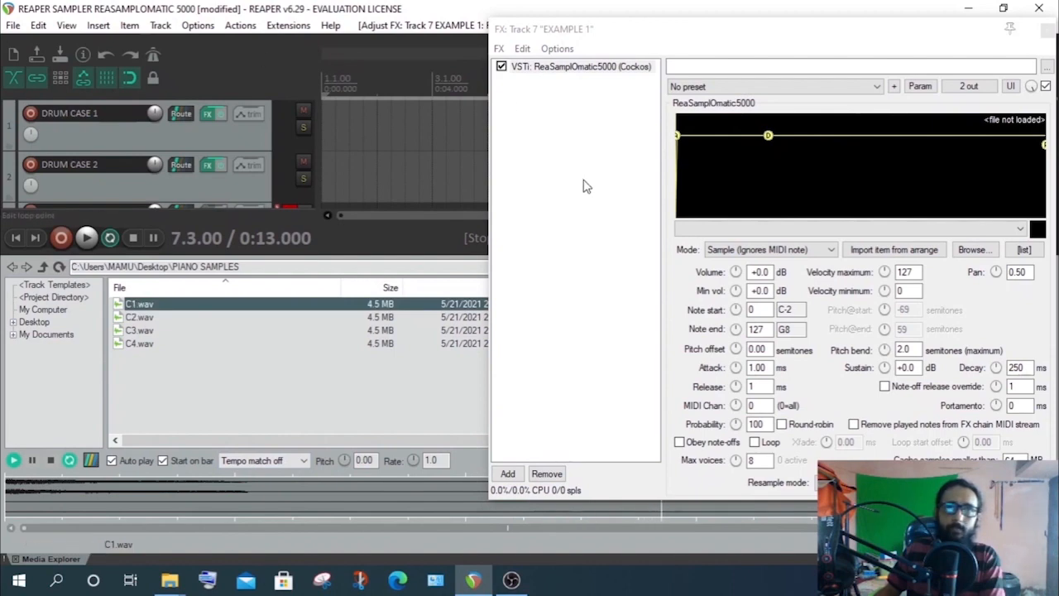
{"action": "left_click_drag", "start_coordinate": [863, 36], "coordinate": [450, 35]}
{"action": "left_click_drag", "start_coordinate": [446, 34], "coordinate": [841, 44]}
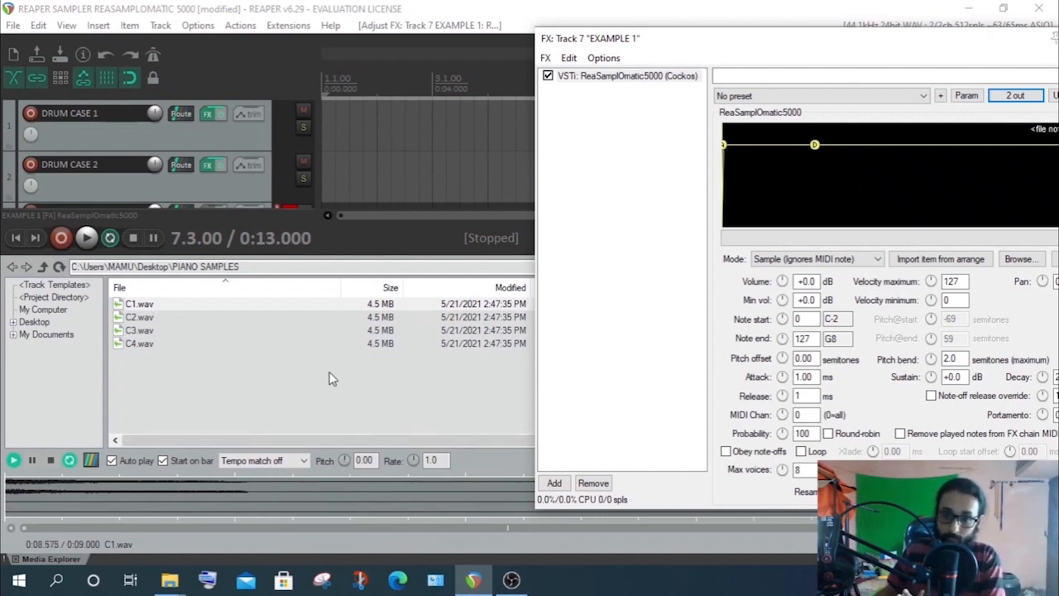
Set the Media Explorer's preview pitch to 2.85 and start and stop the C1.wav preview
{"action": "left_click_drag", "start_coordinate": [344, 459], "coordinate": [344, 490]}
{"action": "left_click", "coordinate": [50, 461]}
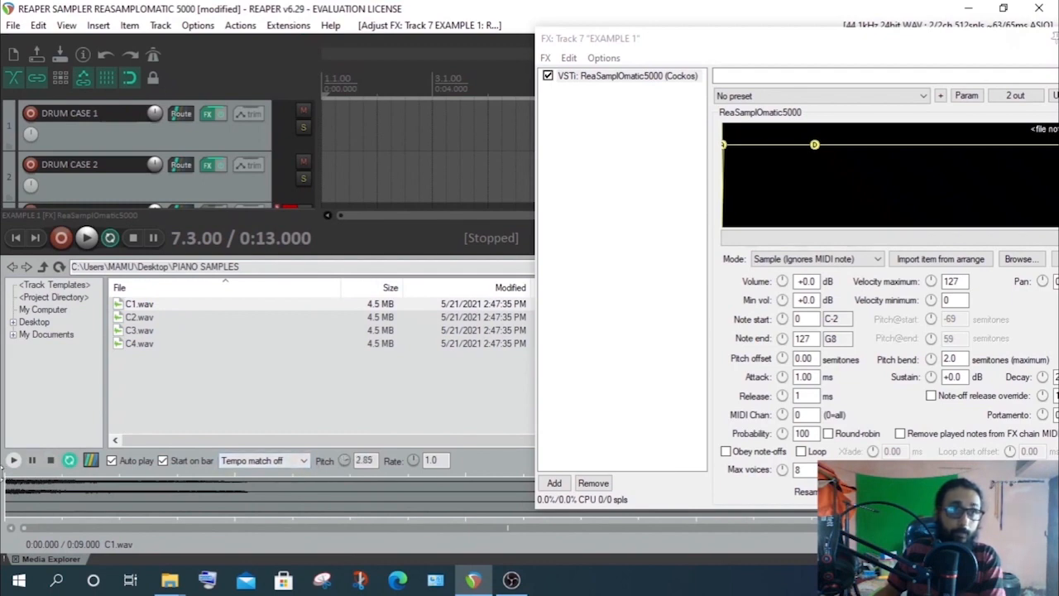
{"action": "left_click", "coordinate": [15, 460]}
{"action": "left_click", "coordinate": [51, 461]}
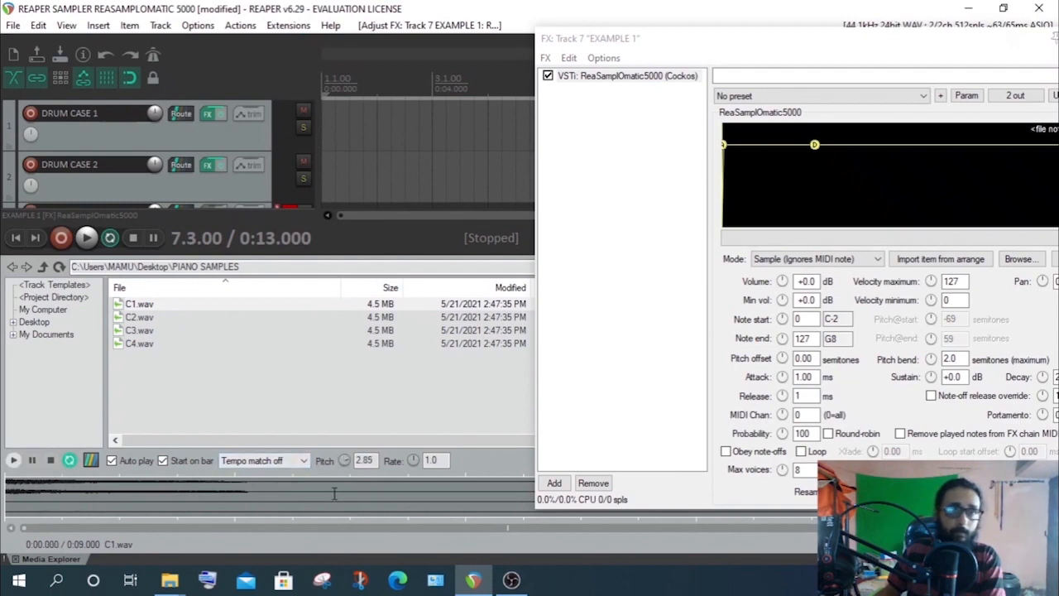
Reset the Media Explorer's preview pitch to 0.00 and start and stop the C1.wav preview
{"action": "double_click", "coordinate": [343, 460]}
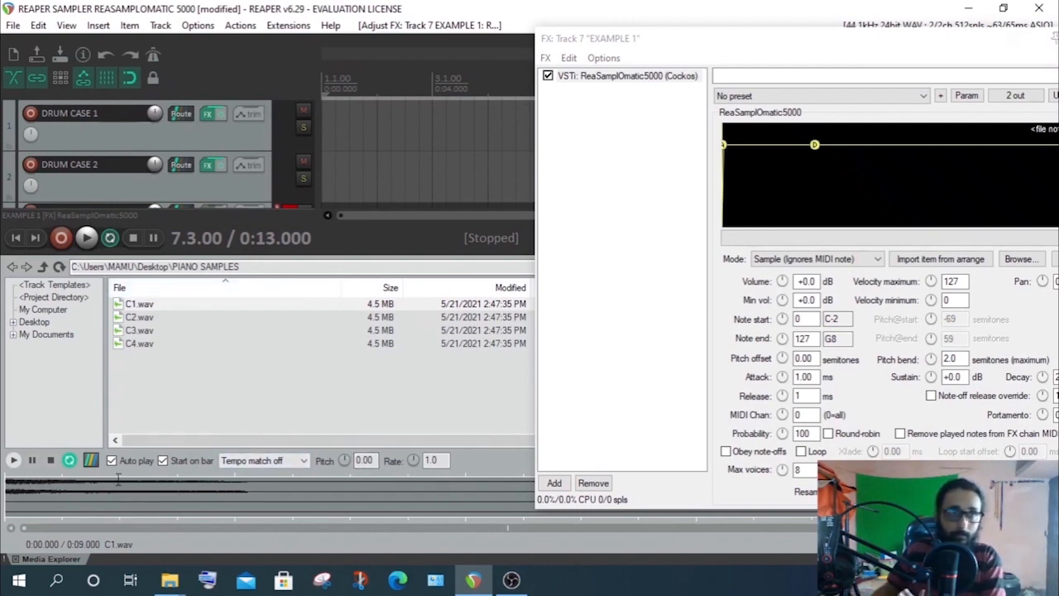
{"action": "left_click", "coordinate": [14, 460]}
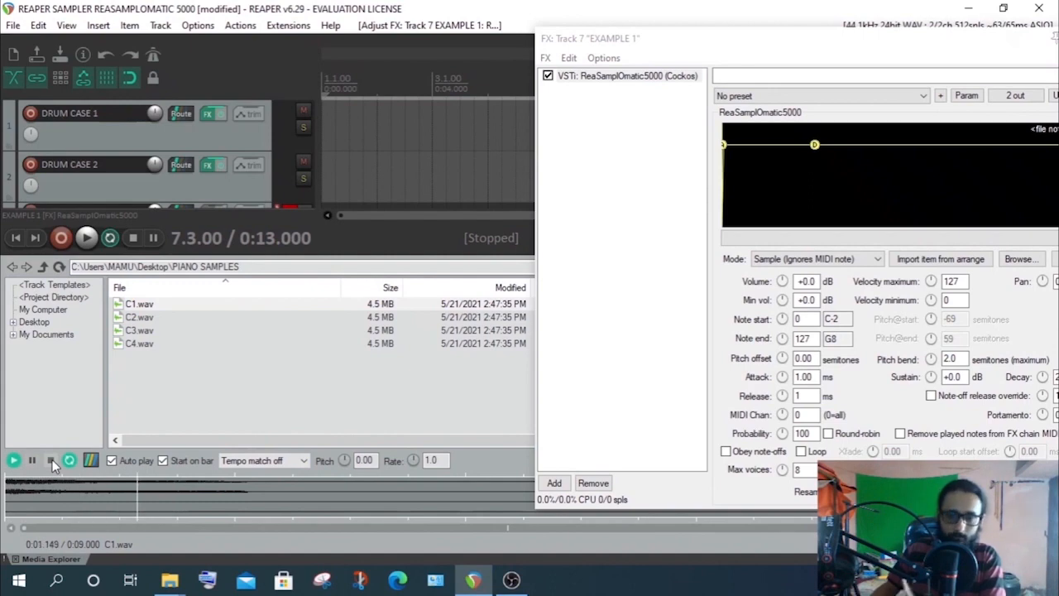
{"action": "left_click", "coordinate": [50, 460]}
Preview C1.wav in the Media Explorer at playback rates of 0.449 and 0.250, stopping each preview
{"action": "left_click_drag", "start_coordinate": [413, 460], "coordinate": [413, 496]}
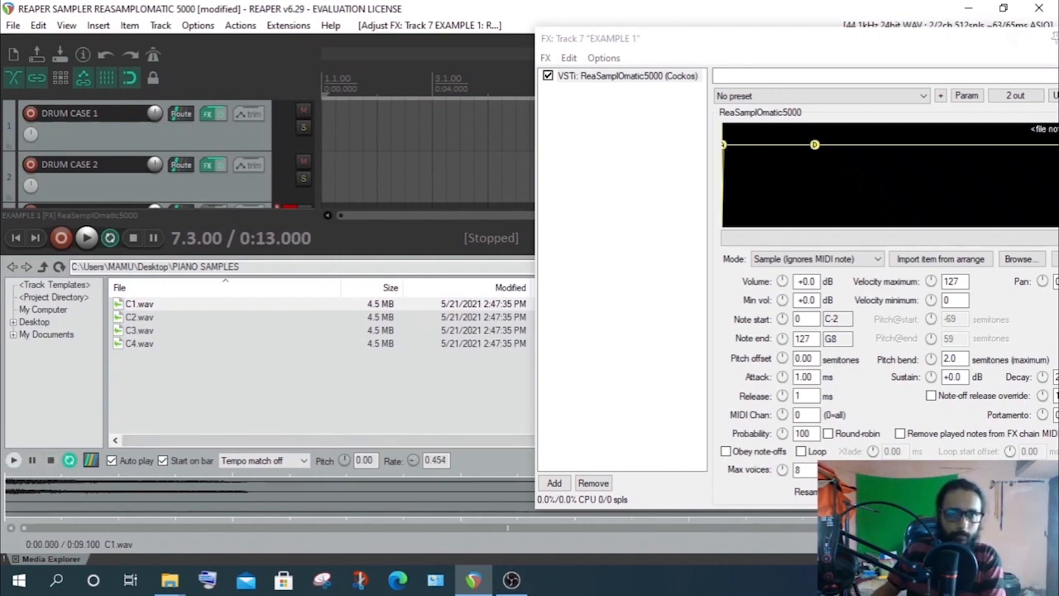
{"action": "left_click", "coordinate": [13, 460]}
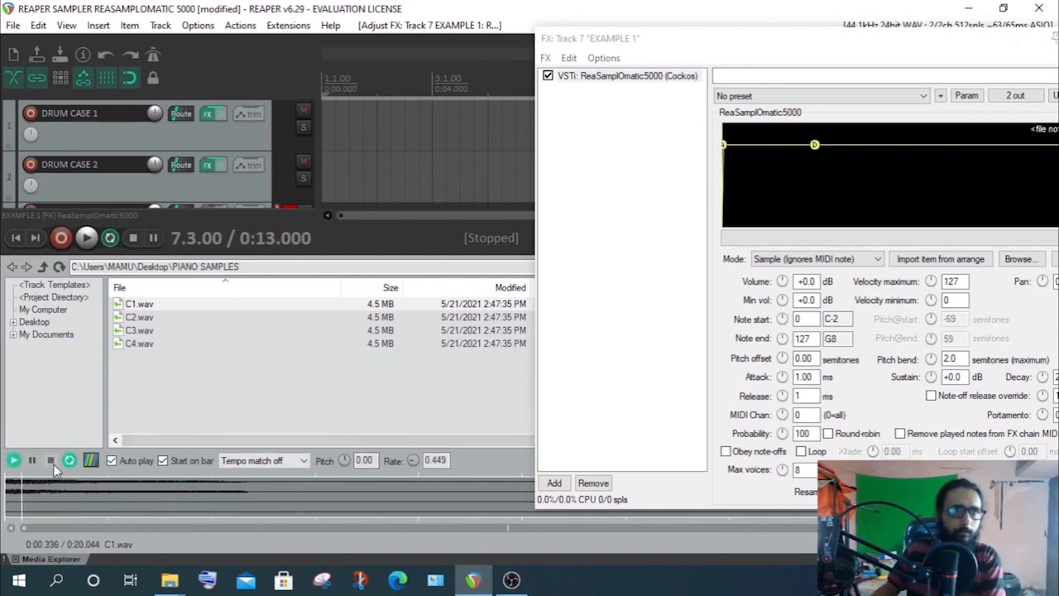
{"action": "left_click", "coordinate": [51, 461]}
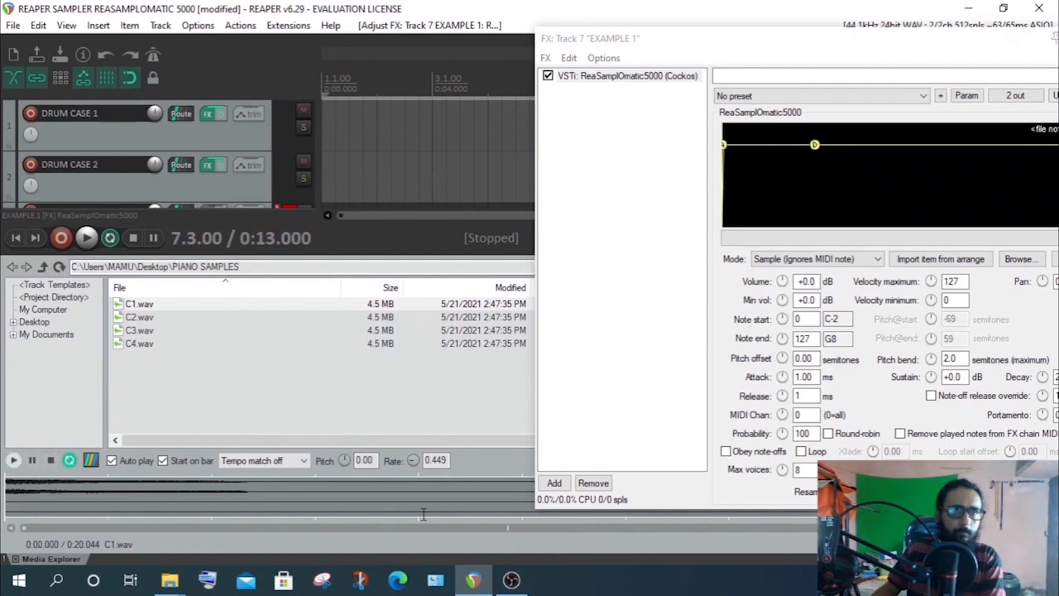
{"action": "left_click", "coordinate": [13, 460]}
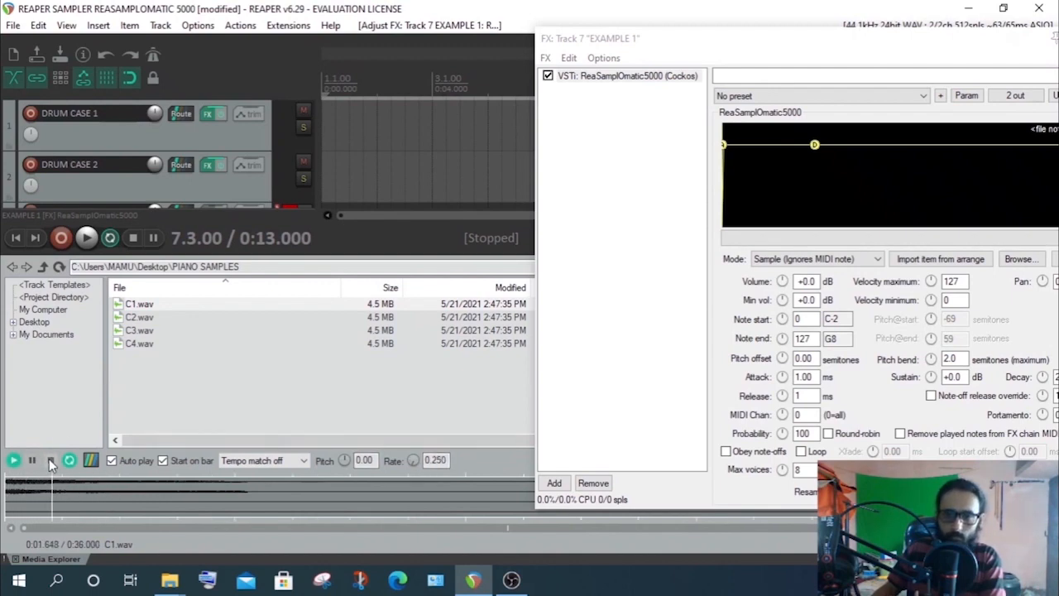
{"action": "left_click", "coordinate": [51, 460]}
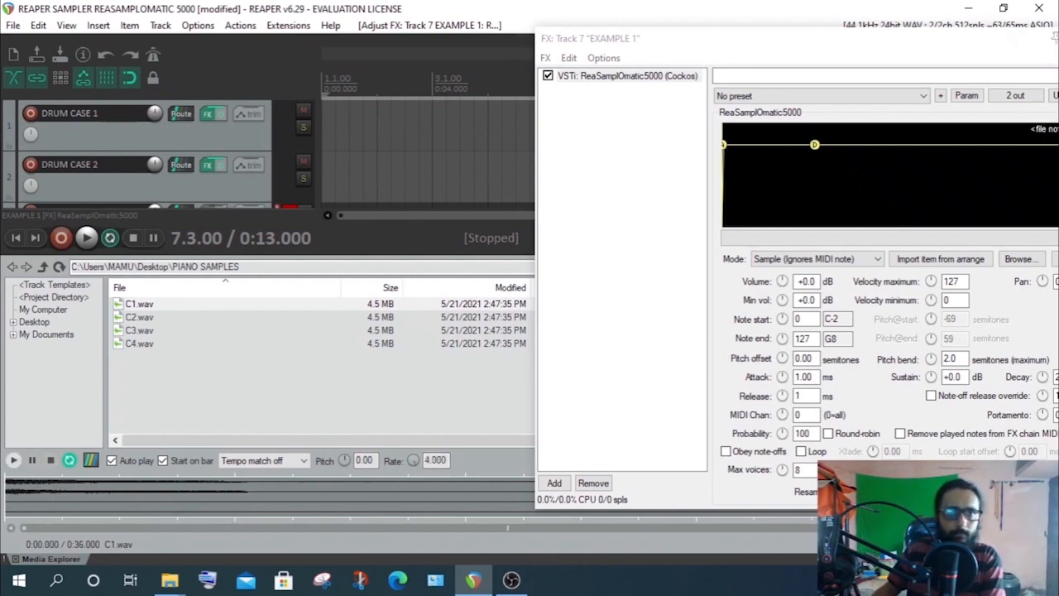
Preview C1.wav at playback rates of 4.000 and 1.0, and dismiss the preview output choices without changing them
{"action": "left_click", "coordinate": [12, 459]}
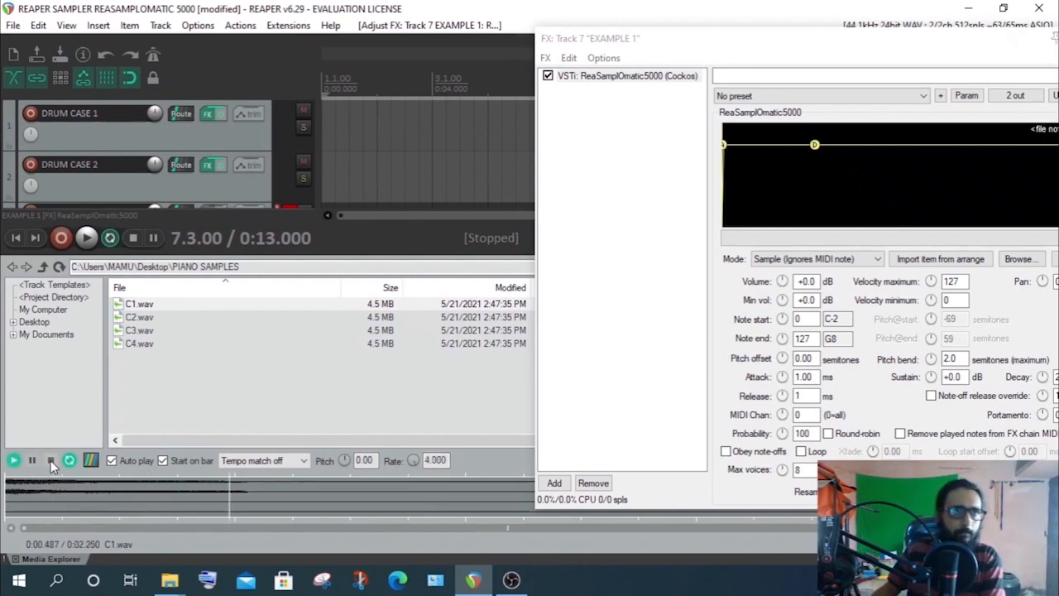
{"action": "left_click", "coordinate": [50, 460]}
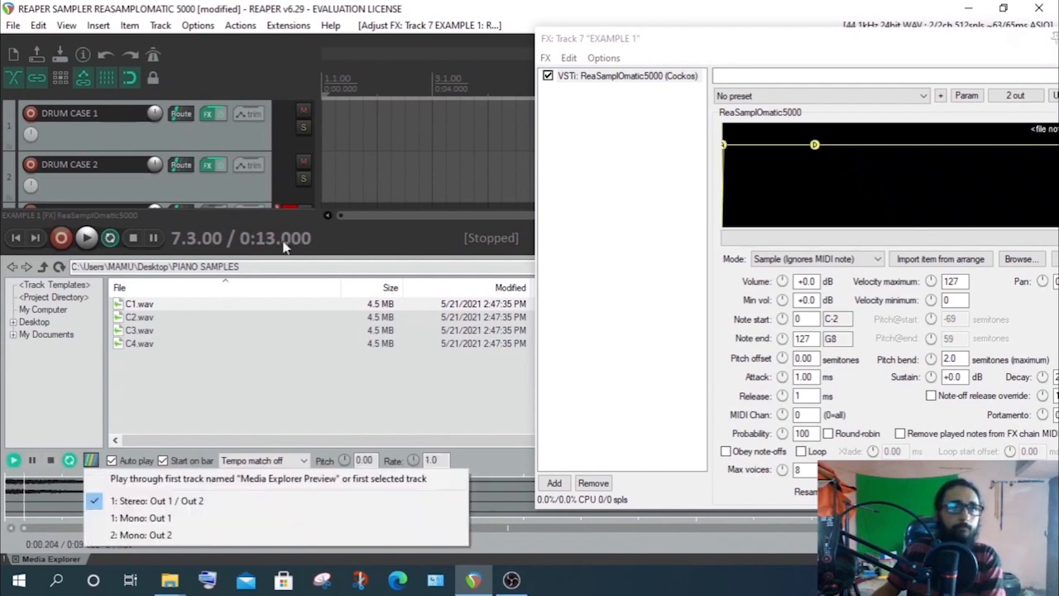
{"action": "left_click", "coordinate": [278, 214]}
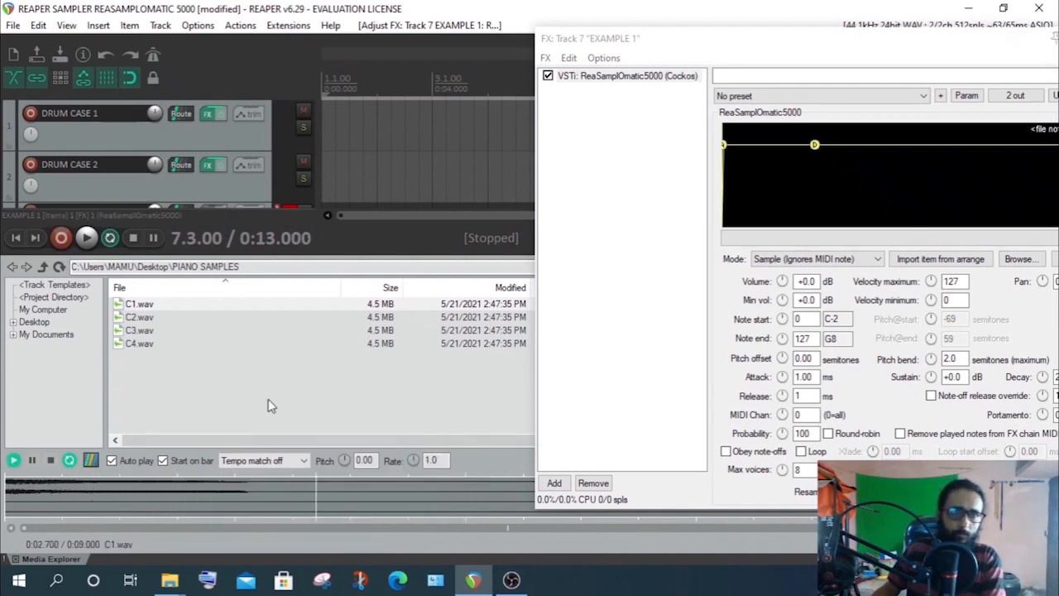
{"action": "left_click", "coordinate": [149, 305]}
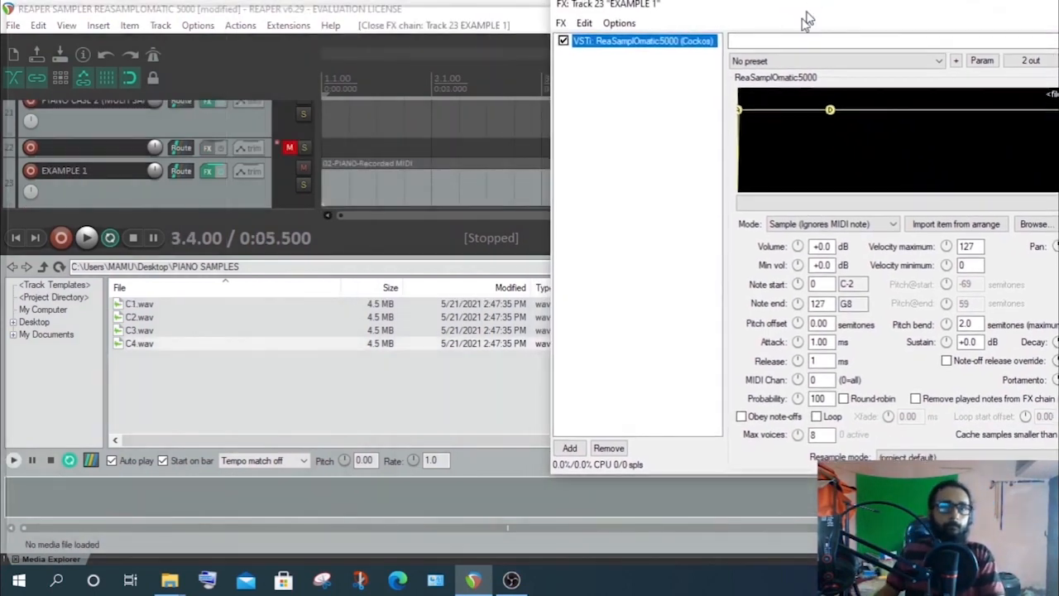
Move the EXAMPLE 1 track's FX window fully into view and close it
{"action": "left_click_drag", "start_coordinate": [804, 18], "coordinate": [751, 61]}
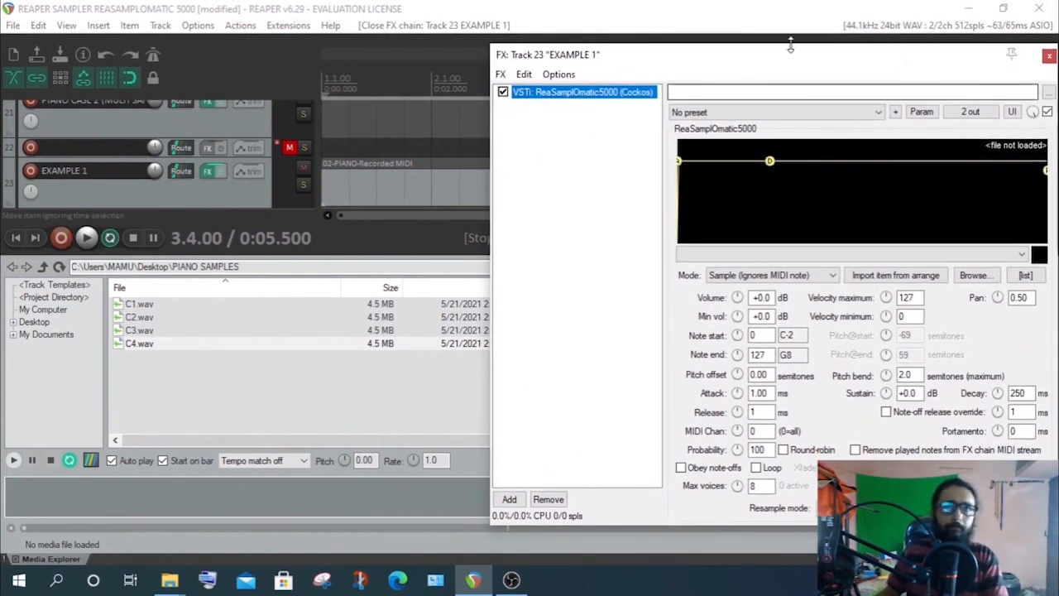
{"action": "left_click_drag", "start_coordinate": [784, 64], "coordinate": [622, 54]}
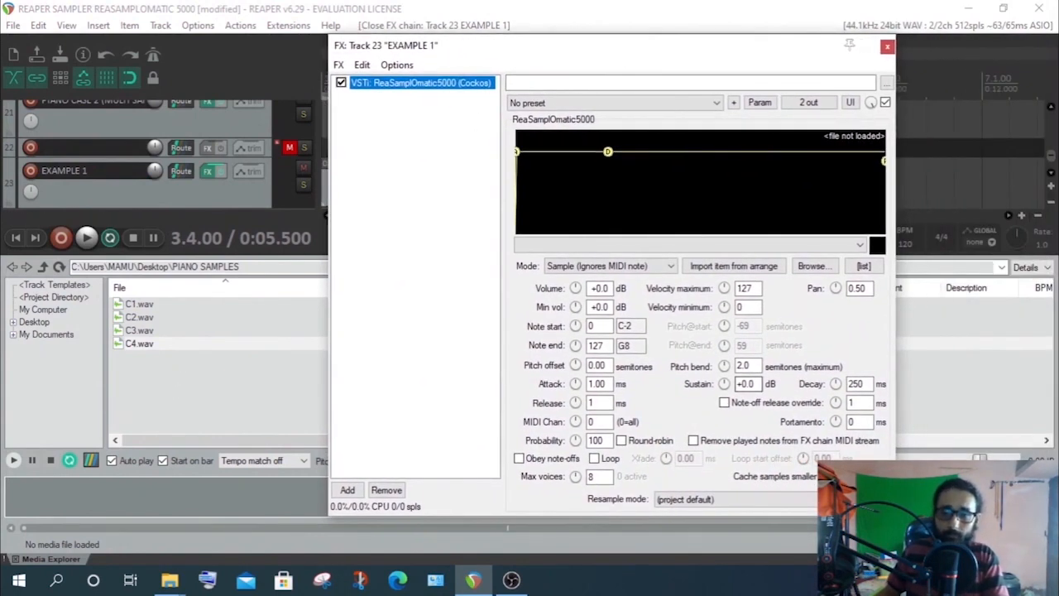
{"action": "left_click", "coordinate": [887, 46]}
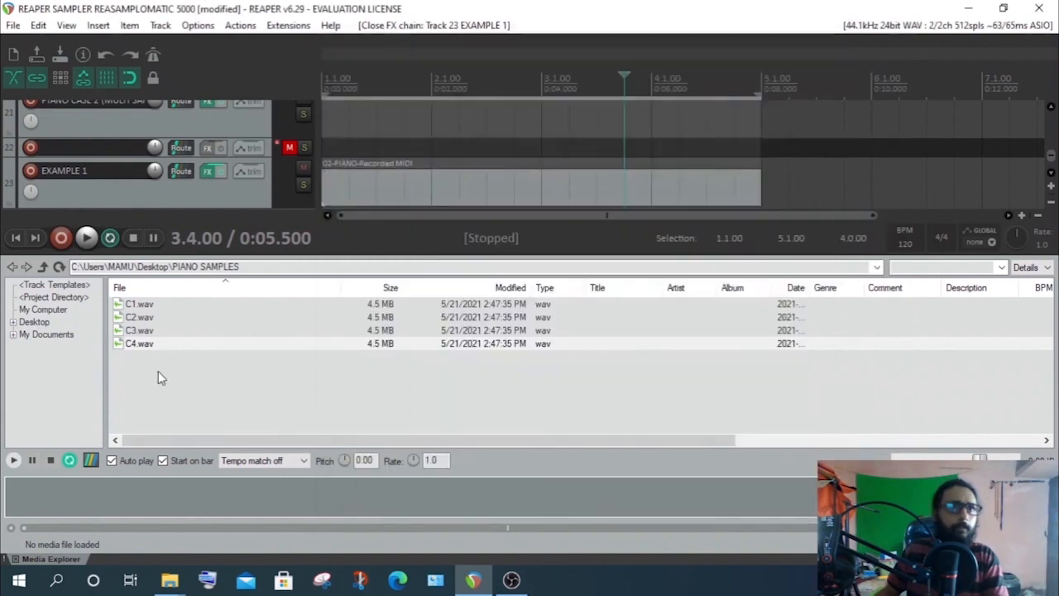
Preview C1.wav, C2.wav, C3.wav and C4.wav in order twice and clear the file selection
{"action": "left_click", "coordinate": [137, 306]}
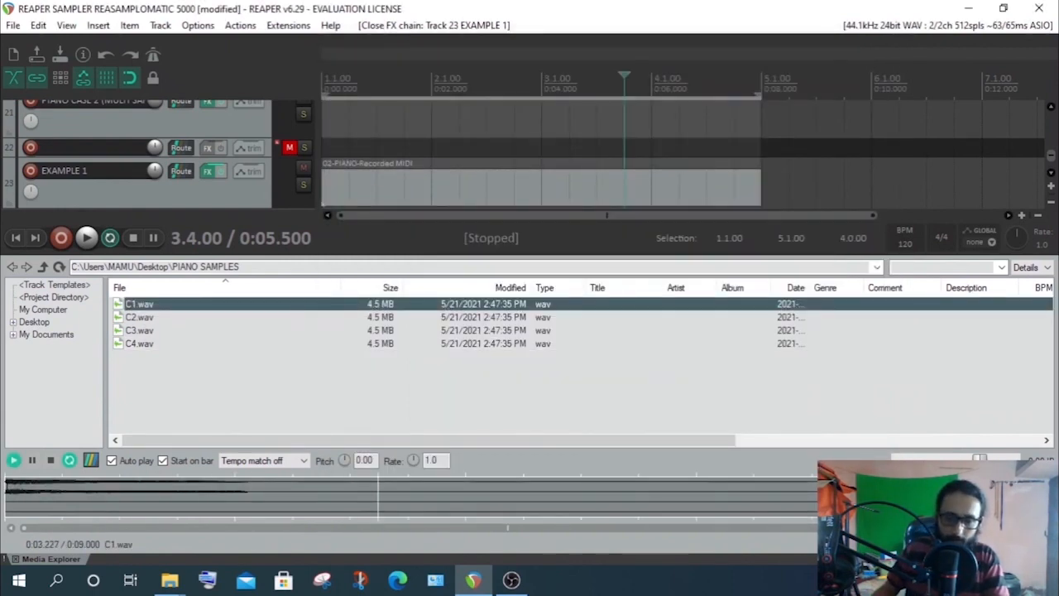
{"action": "left_click", "coordinate": [139, 317]}
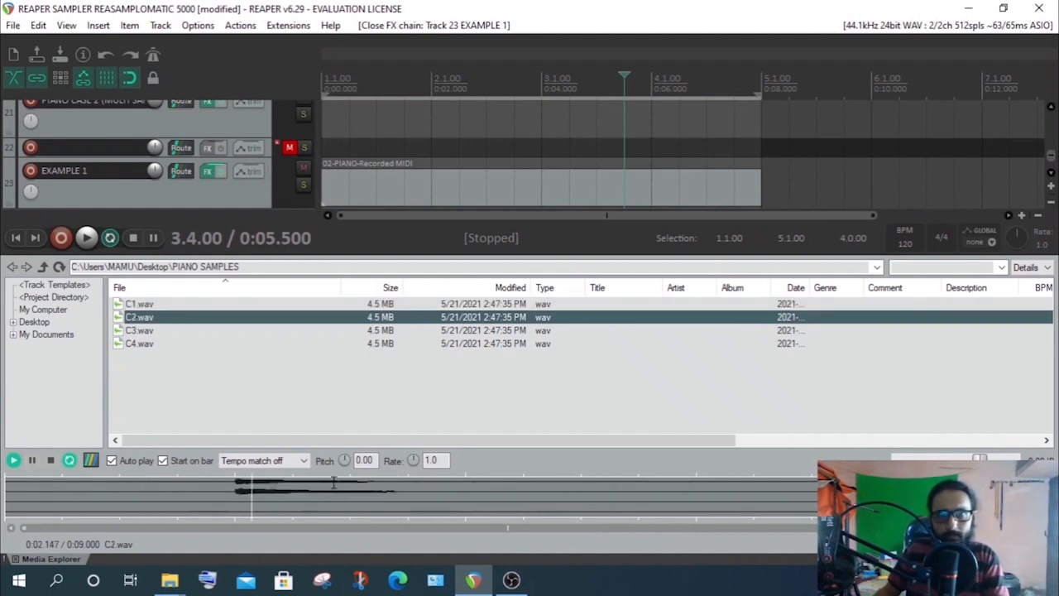
{"action": "left_click", "coordinate": [142, 332]}
{"action": "left_click", "coordinate": [139, 344]}
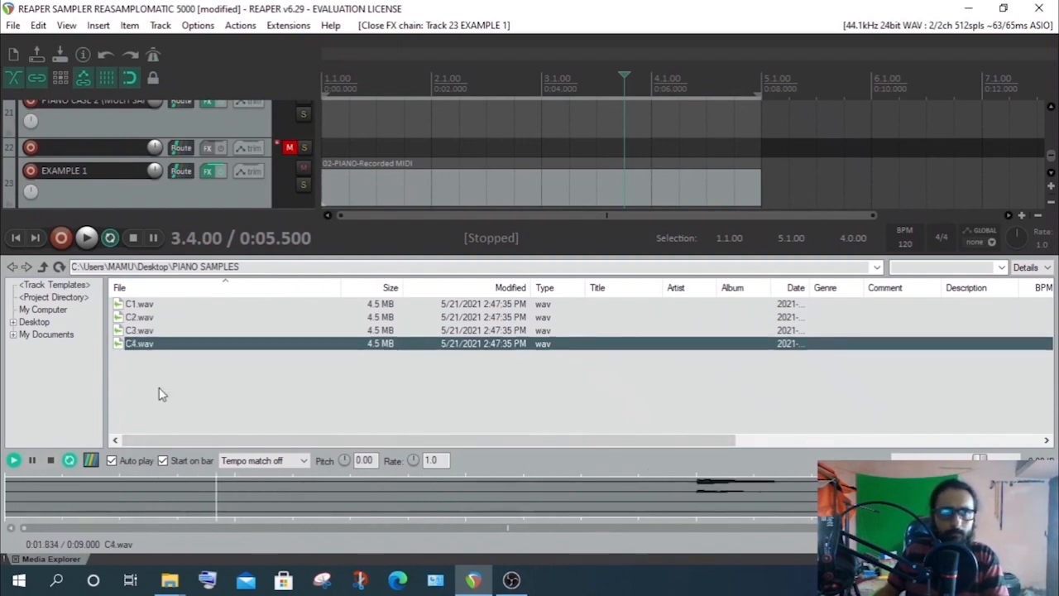
{"action": "left_click", "coordinate": [136, 304]}
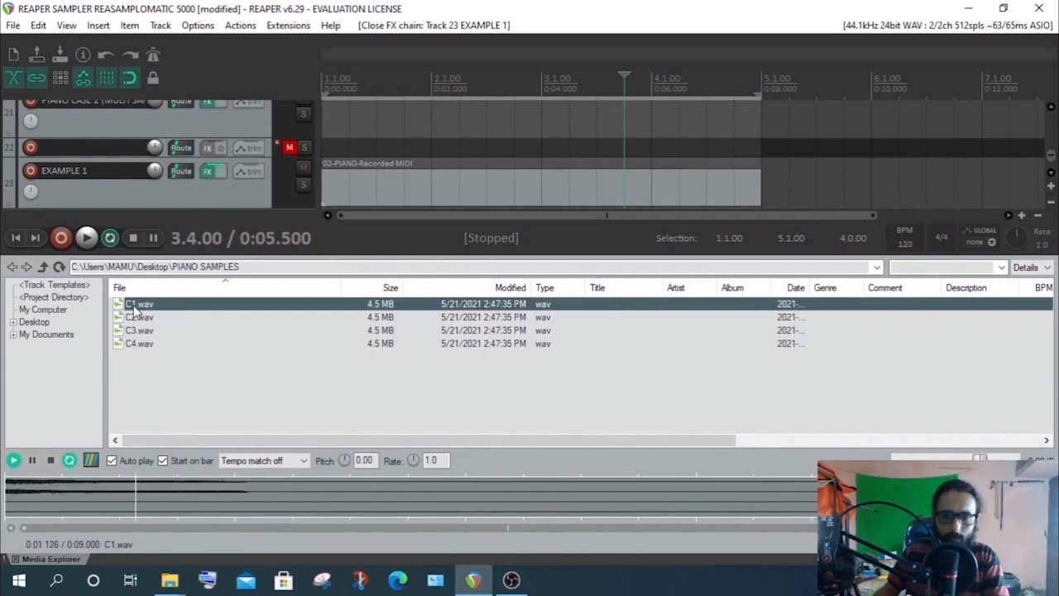
{"action": "left_click", "coordinate": [139, 318]}
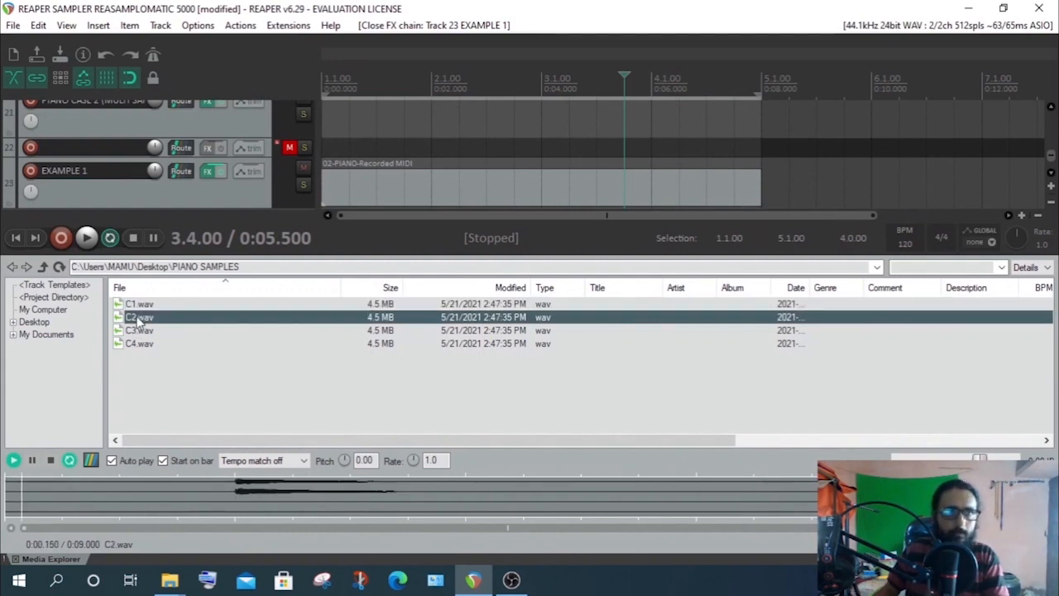
{"action": "left_click", "coordinate": [142, 331]}
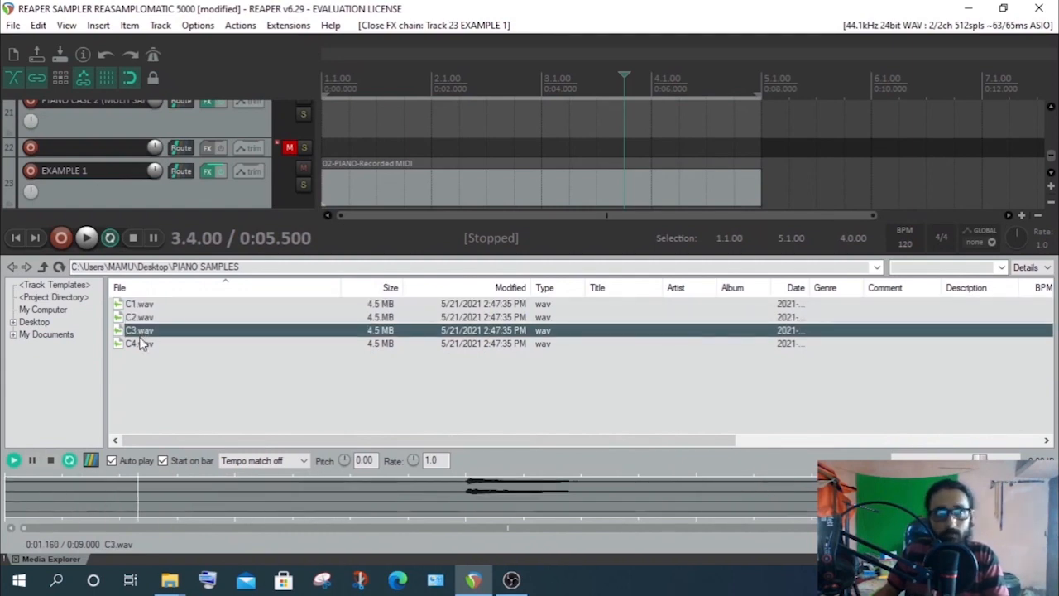
{"action": "left_click", "coordinate": [141, 344]}
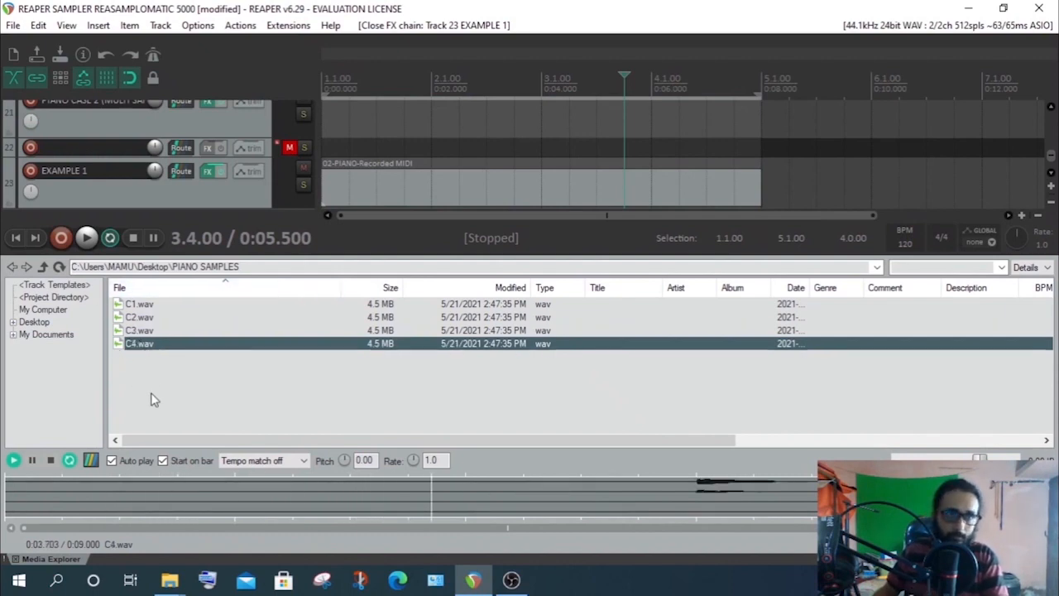
{"action": "left_click", "coordinate": [128, 344], "text": "ctrl"}
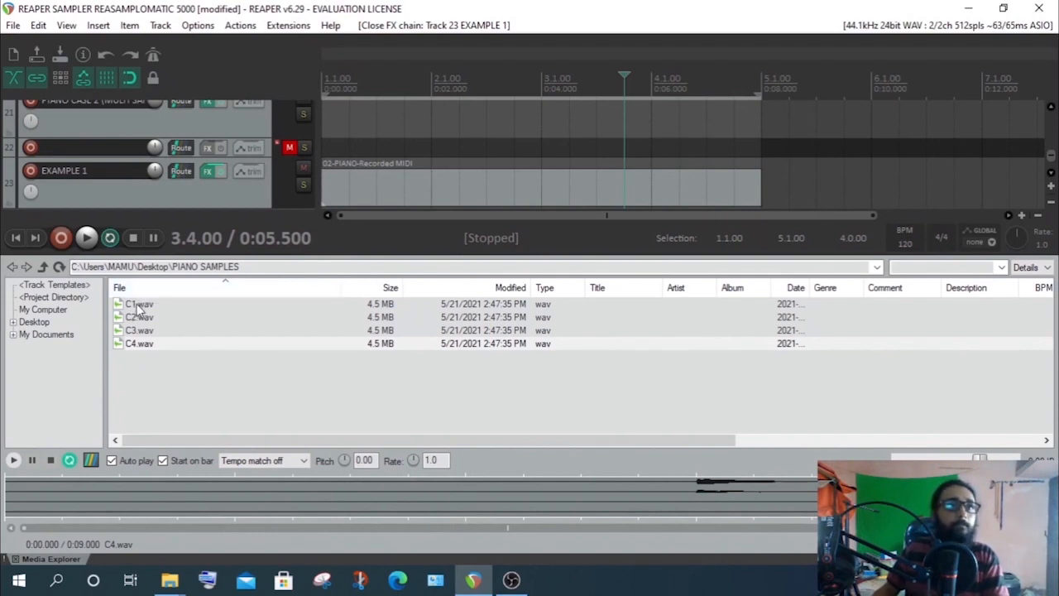
Load C1.wav from the Media Explorer into ReaSamplOmatic5000 on the EXAMPLE 1 track and record-arm the track
{"action": "left_click", "coordinate": [139, 306]}
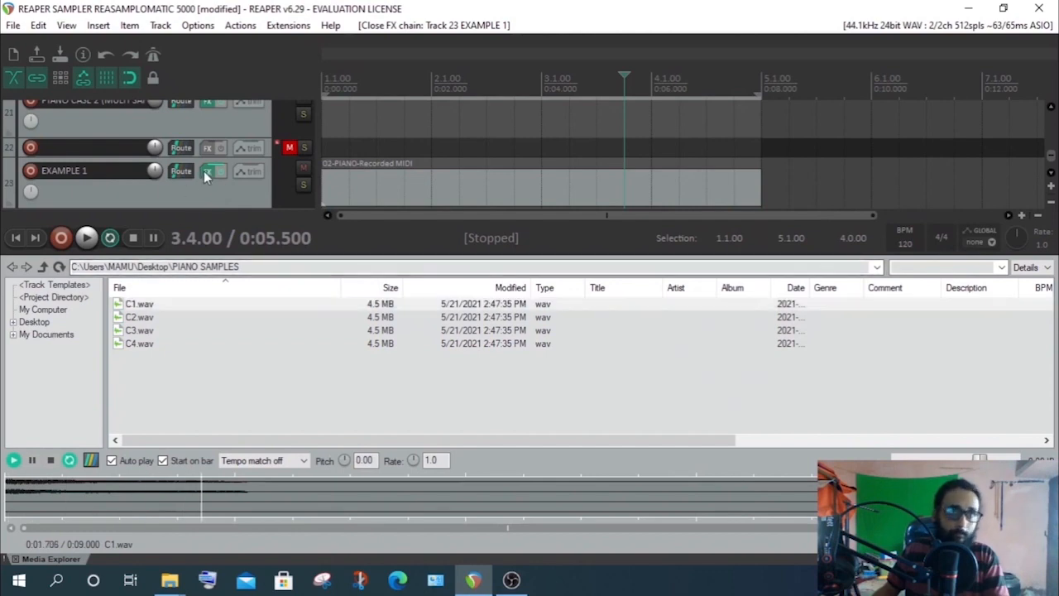
{"action": "left_click", "coordinate": [207, 171]}
{"action": "left_click", "coordinate": [130, 311]}
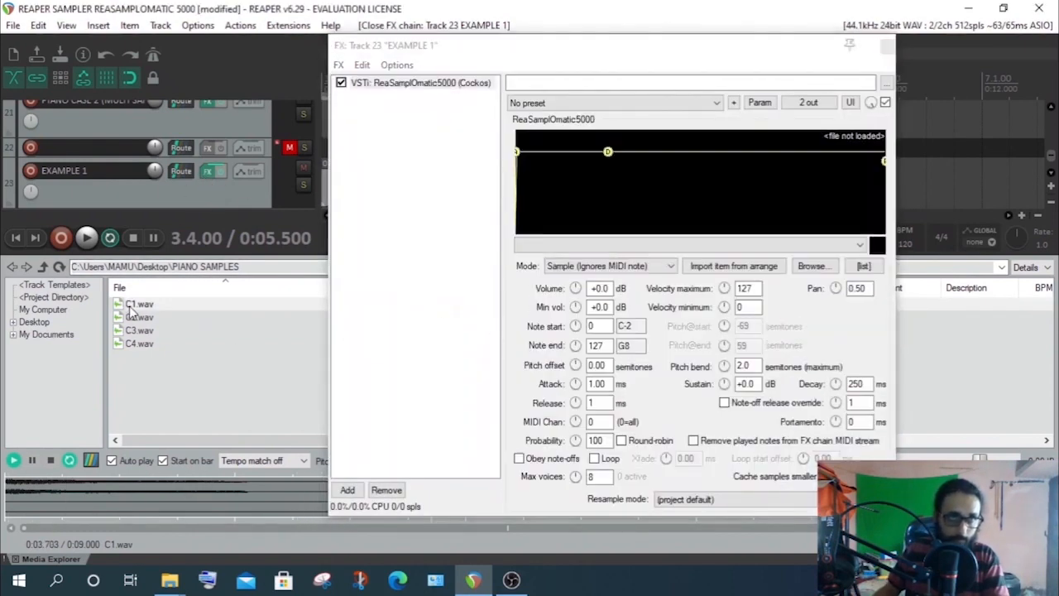
{"action": "left_click_drag", "start_coordinate": [130, 310], "coordinate": [654, 194]}
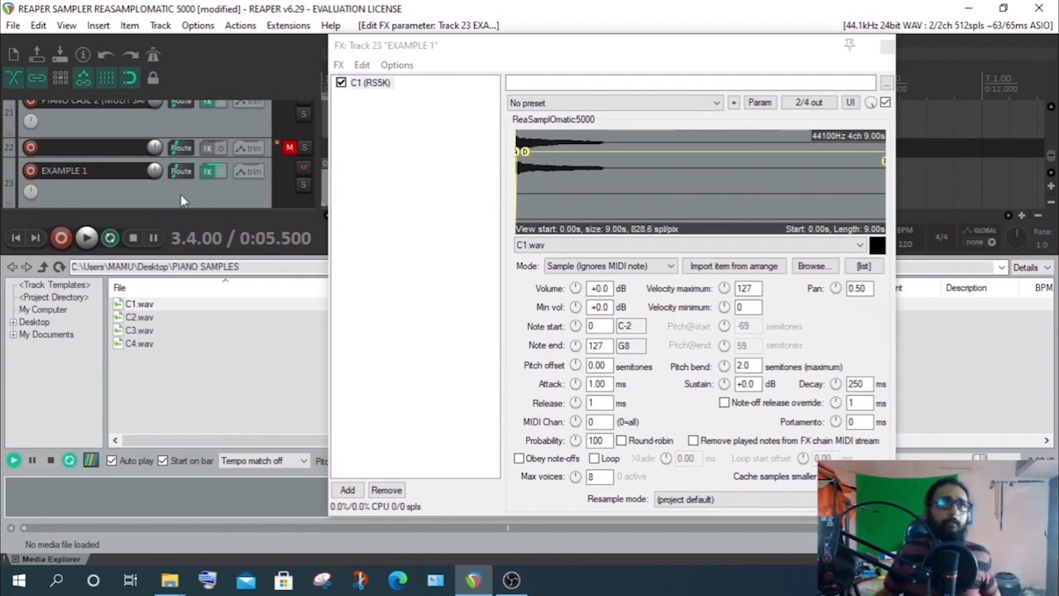
{"action": "left_click", "coordinate": [30, 171]}
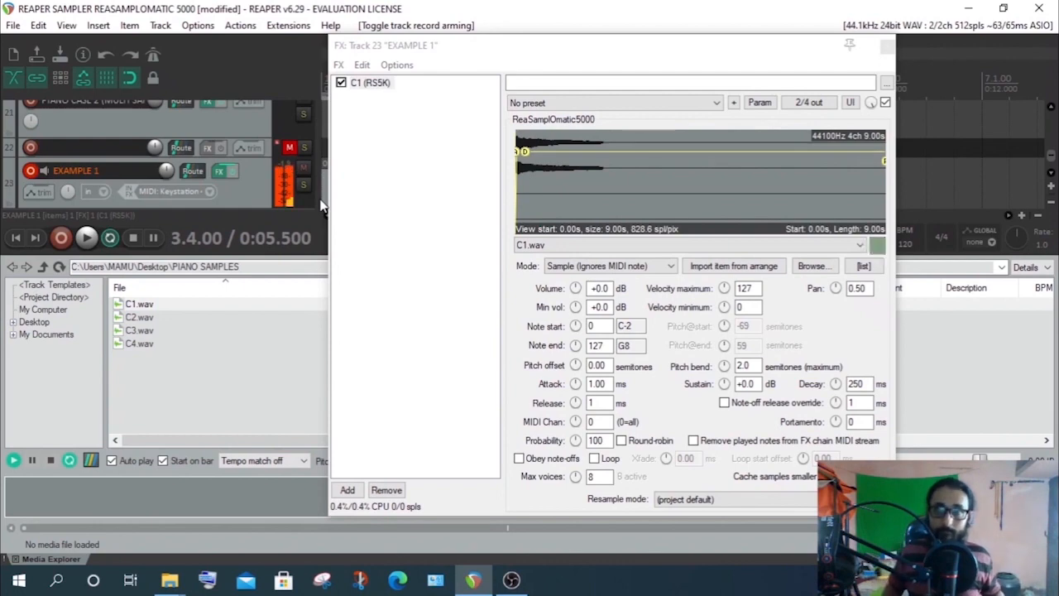
Examine the beginning of the C1.wav waveform in ReaSamplOmatic5000 at several zoom levels
{"action": "scroll", "coordinate": [522, 191], "scroll_direction": "up", "scroll_amount": 7}
{"action": "left_click", "coordinate": [522, 189]}
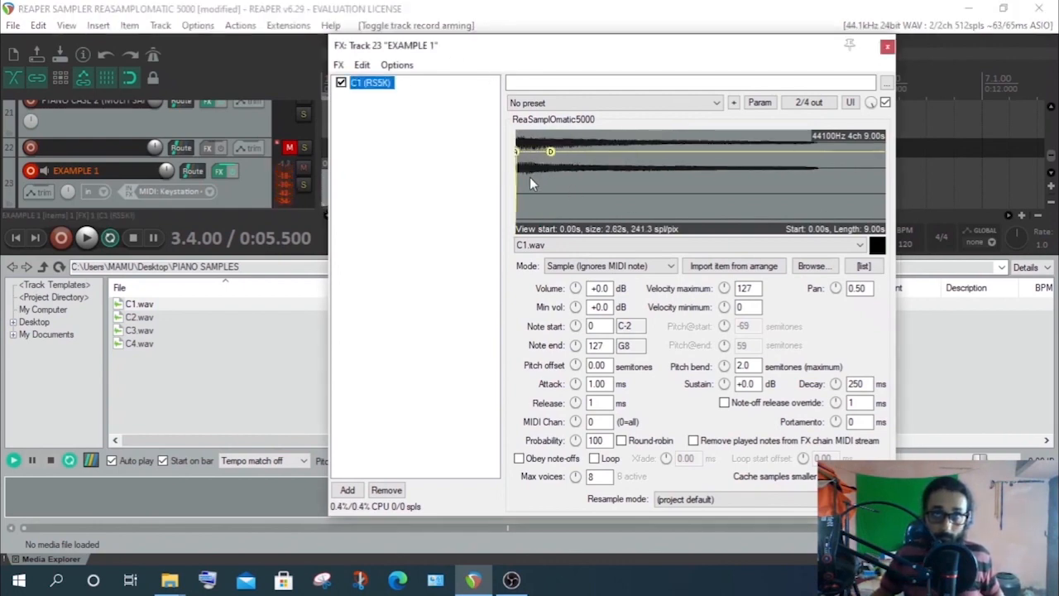
{"action": "scroll", "coordinate": [529, 184], "scroll_direction": "up", "scroll_amount": 5}
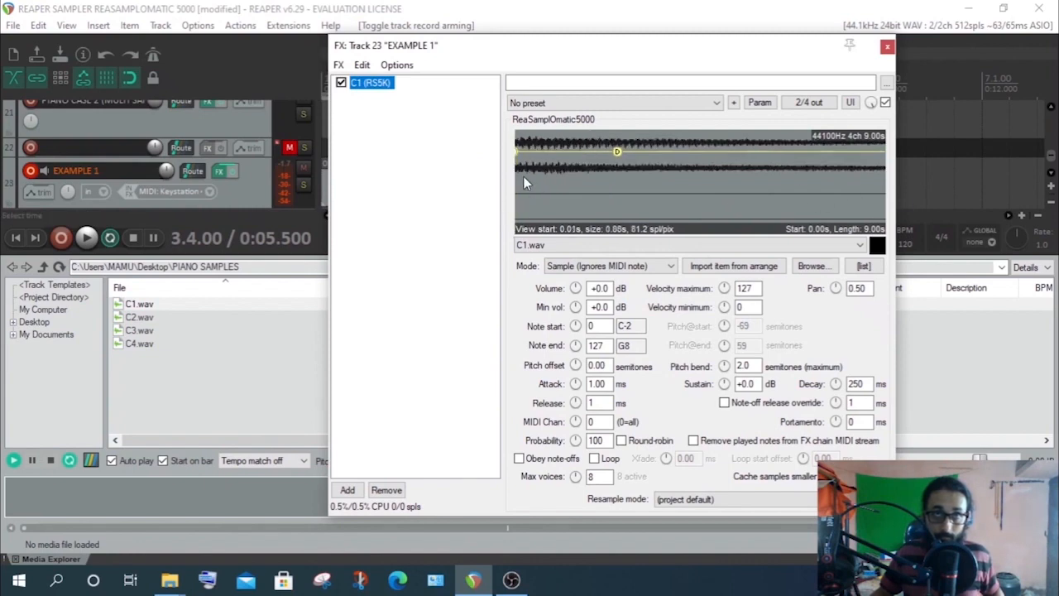
{"action": "scroll", "coordinate": [652, 197], "scroll_direction": "up", "scroll_amount": 2}
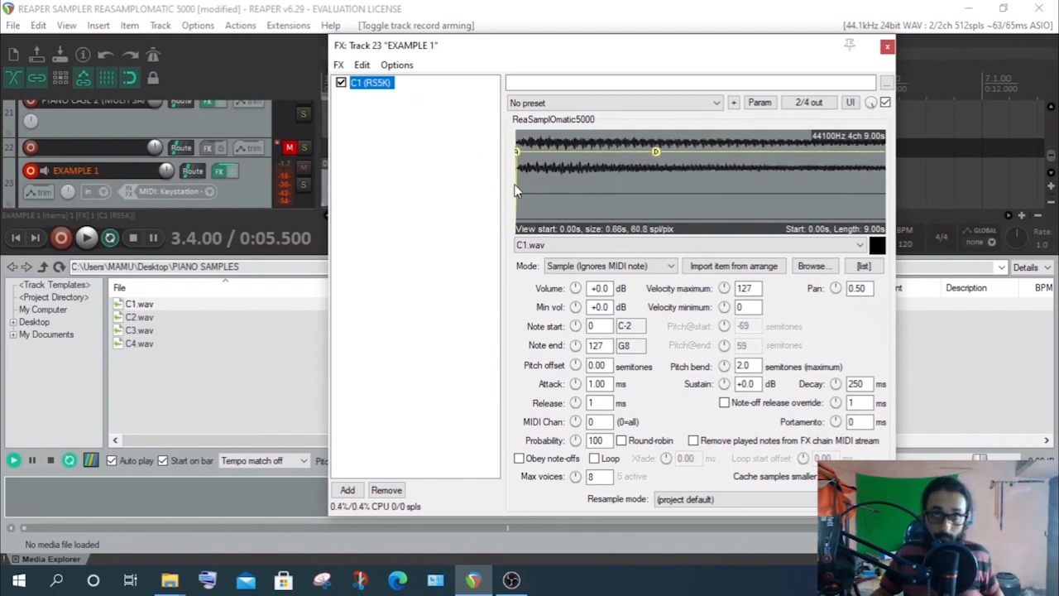
{"action": "scroll", "coordinate": [567, 198], "scroll_direction": "down", "scroll_amount": 8}
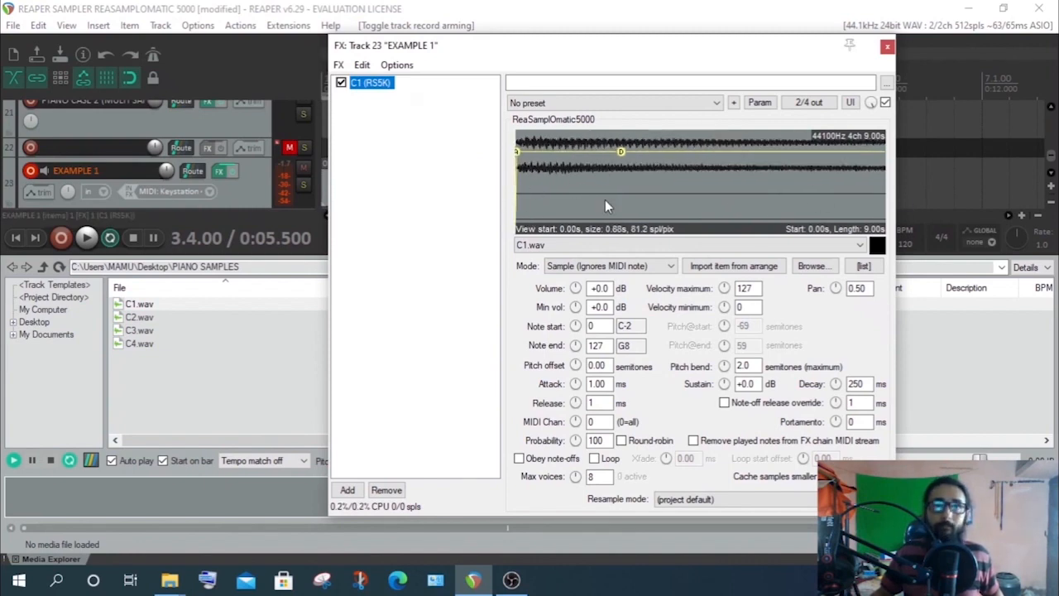
{"action": "scroll", "coordinate": [543, 196], "scroll_direction": "up", "scroll_amount": 10}
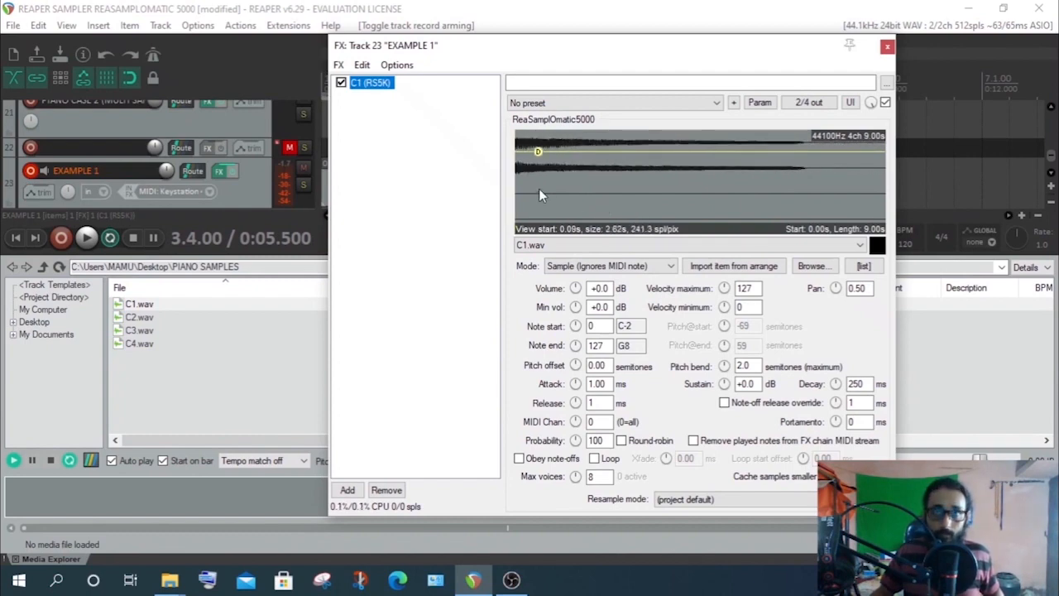
{"action": "left_click_drag", "start_coordinate": [547, 191], "coordinate": [749, 190]}
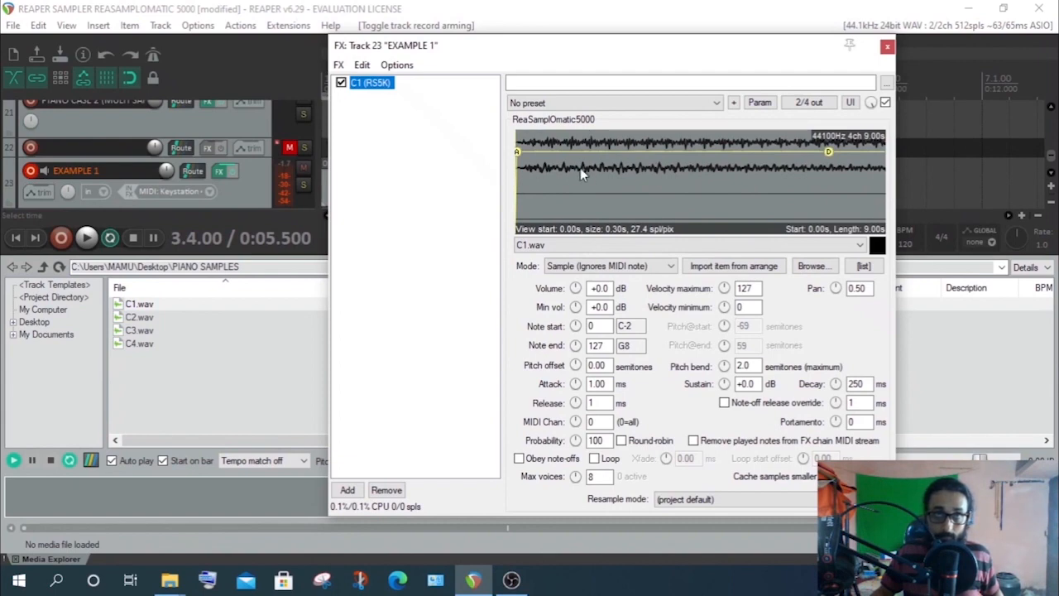
{"action": "scroll", "coordinate": [543, 177], "scroll_direction": "up", "scroll_amount": 5}
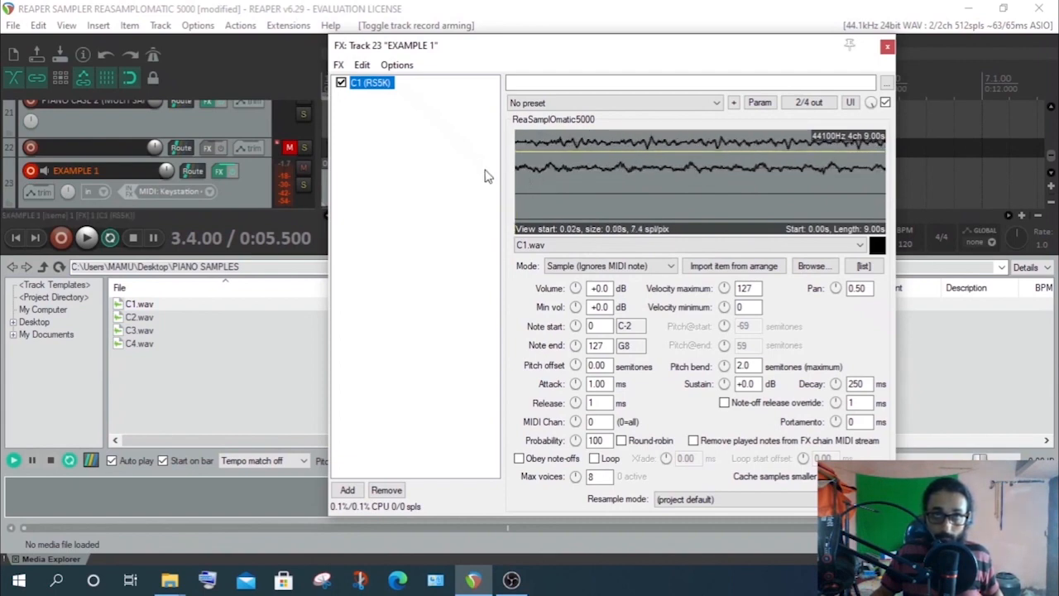
{"action": "left_click_drag", "start_coordinate": [535, 189], "coordinate": [867, 199]}
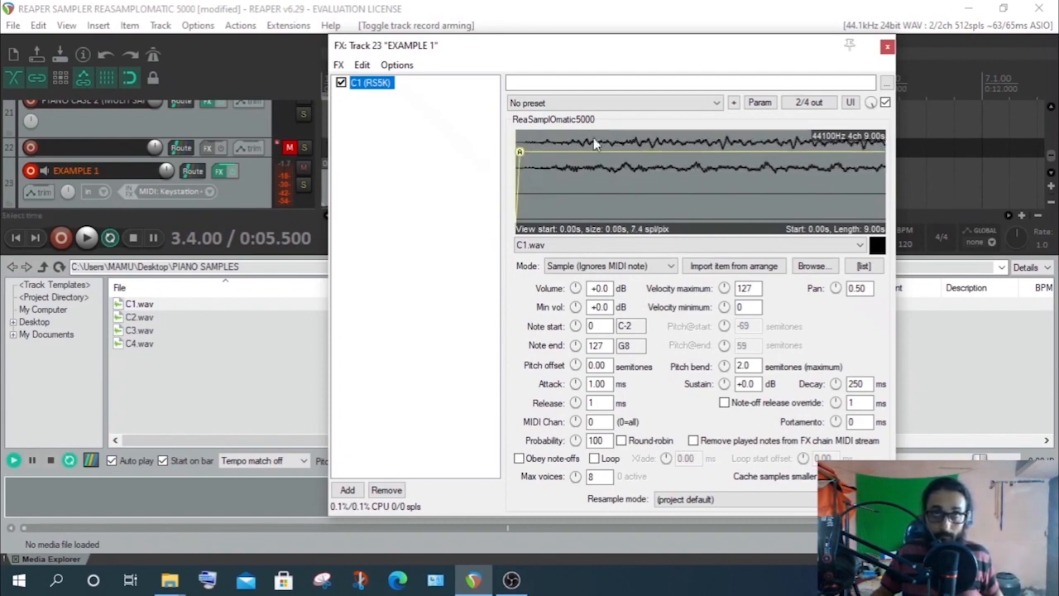
{"action": "scroll", "coordinate": [639, 180], "scroll_direction": "down", "scroll_amount": 8}
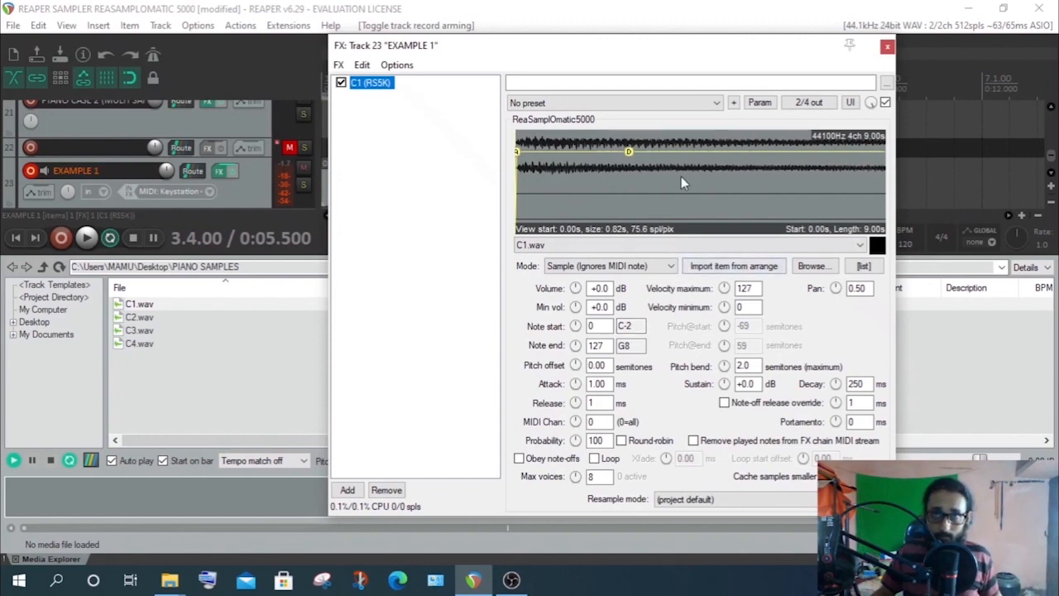
Compare the C1.wav waveform in ReaSamplOmatic5000 at closer and wider zoom levels
{"action": "scroll", "coordinate": [681, 175], "scroll_direction": "up", "scroll_amount": 5}
{"action": "scroll", "coordinate": [680, 175], "scroll_direction": "down", "scroll_amount": 7}
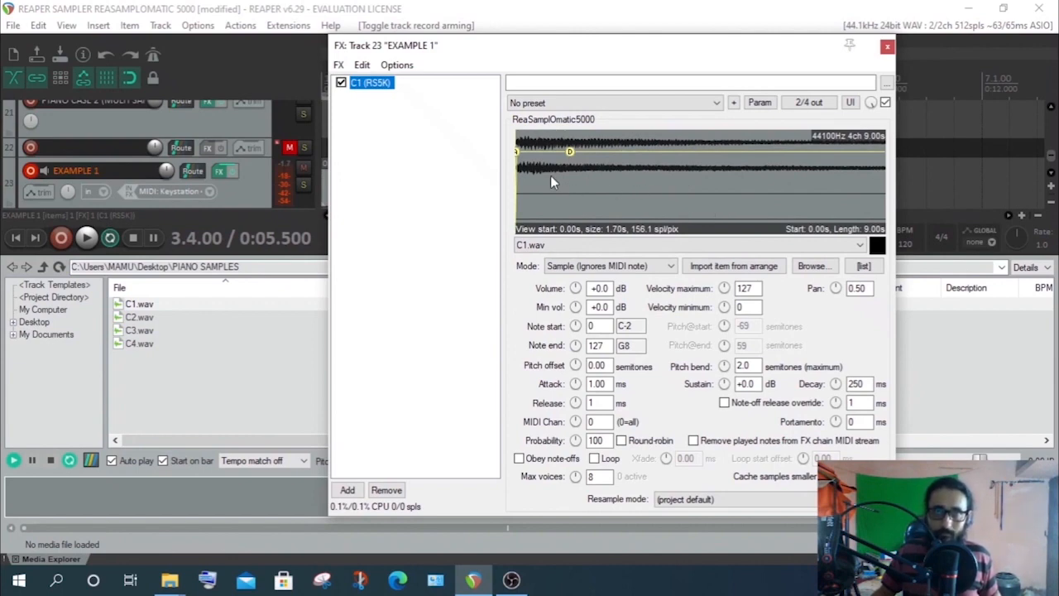
{"action": "left_click_drag", "start_coordinate": [584, 184], "coordinate": [727, 193]}
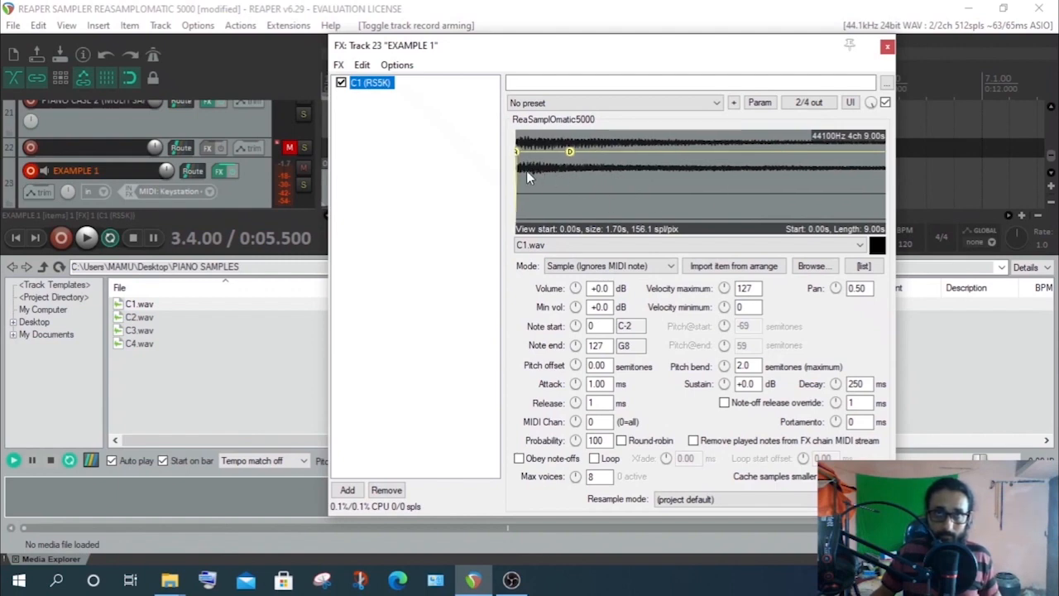
{"action": "scroll", "coordinate": [527, 170], "scroll_direction": "up", "scroll_amount": 3}
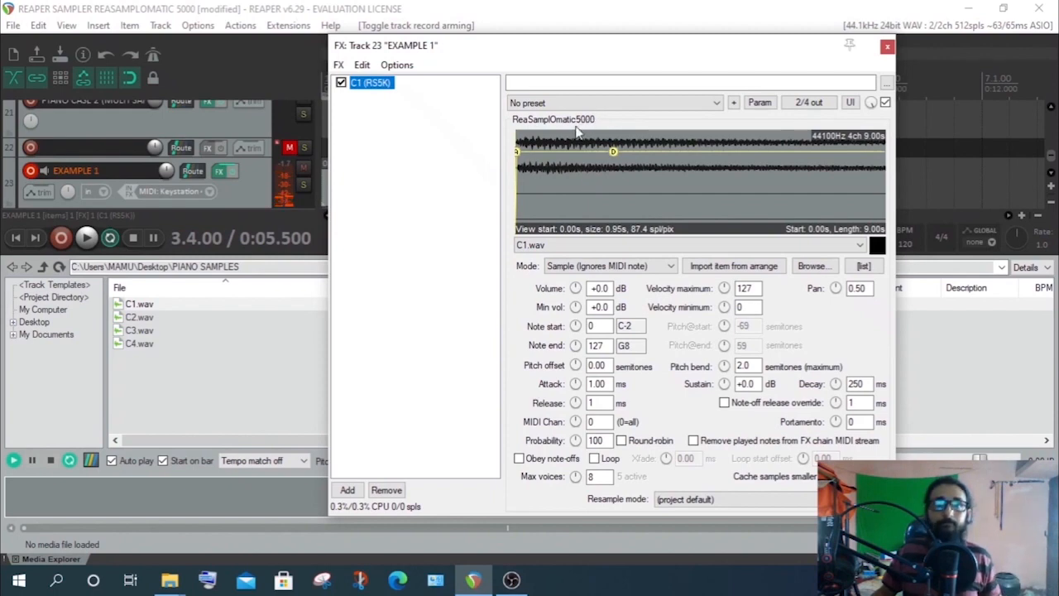
{"action": "scroll", "coordinate": [602, 180], "scroll_direction": "down", "scroll_amount": 2}
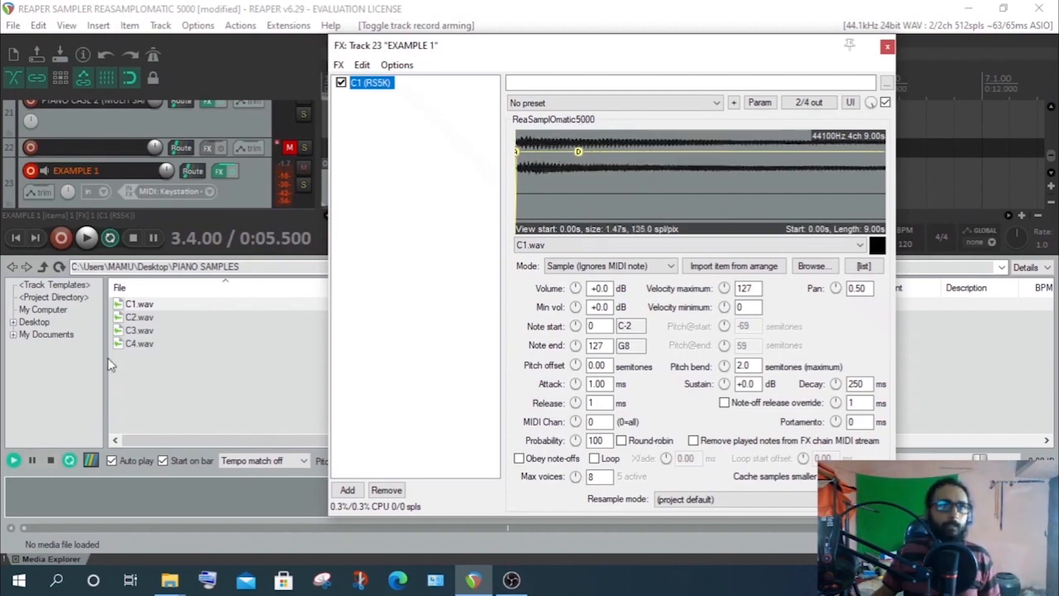
Swap C2.wav into ReaSamplOmatic5000 to inspect its waveform and leading silence, and restore C1.wav from the Media Explorer
{"action": "left_click_drag", "start_coordinate": [139, 319], "coordinate": [601, 190]}
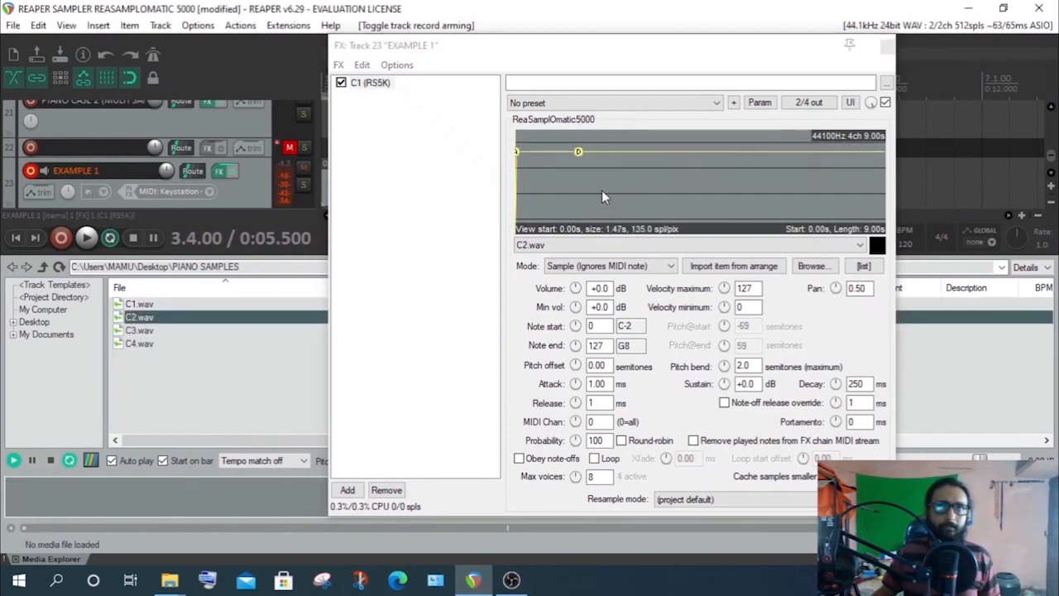
{"action": "scroll", "coordinate": [682, 198], "scroll_direction": "down", "scroll_amount": 3}
{"action": "scroll", "coordinate": [682, 199], "scroll_direction": "down", "scroll_amount": 3}
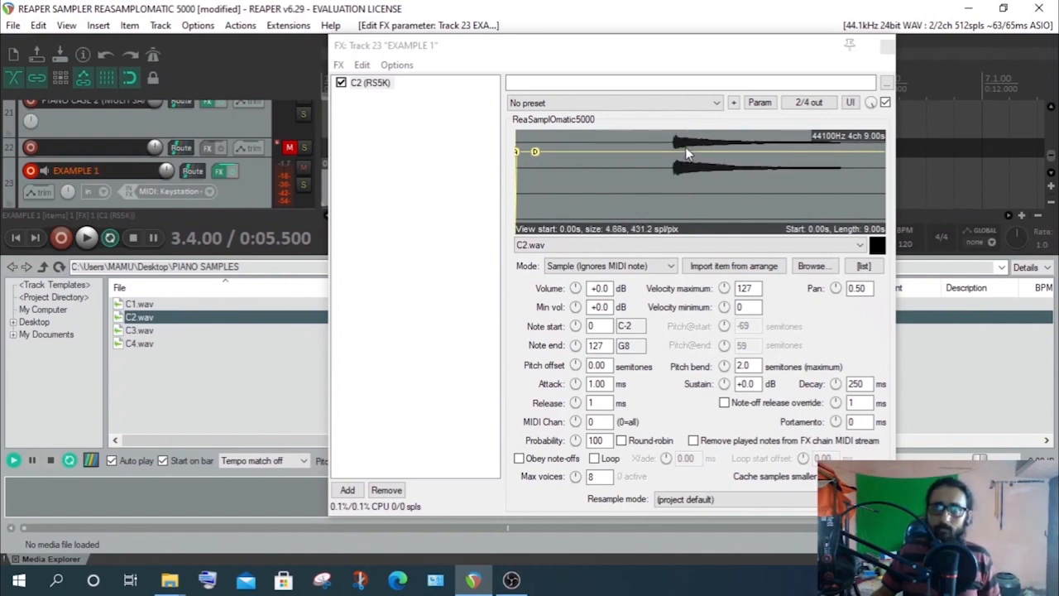
{"action": "scroll", "coordinate": [682, 154], "scroll_direction": "up", "scroll_amount": 1}
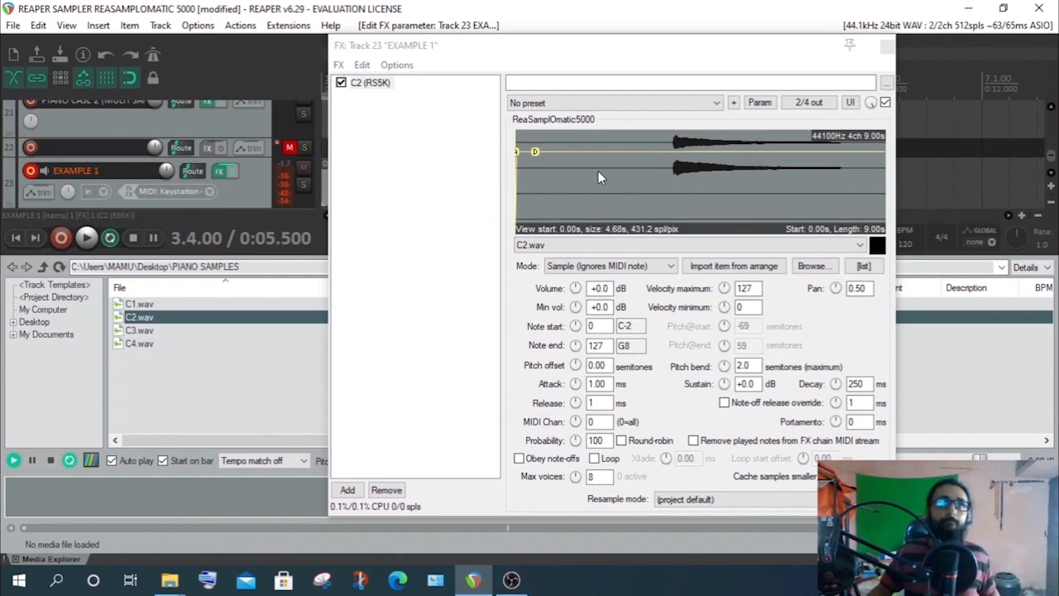
{"action": "left_click", "coordinate": [141, 305]}
{"action": "left_click_drag", "start_coordinate": [141, 305], "coordinate": [620, 170]}
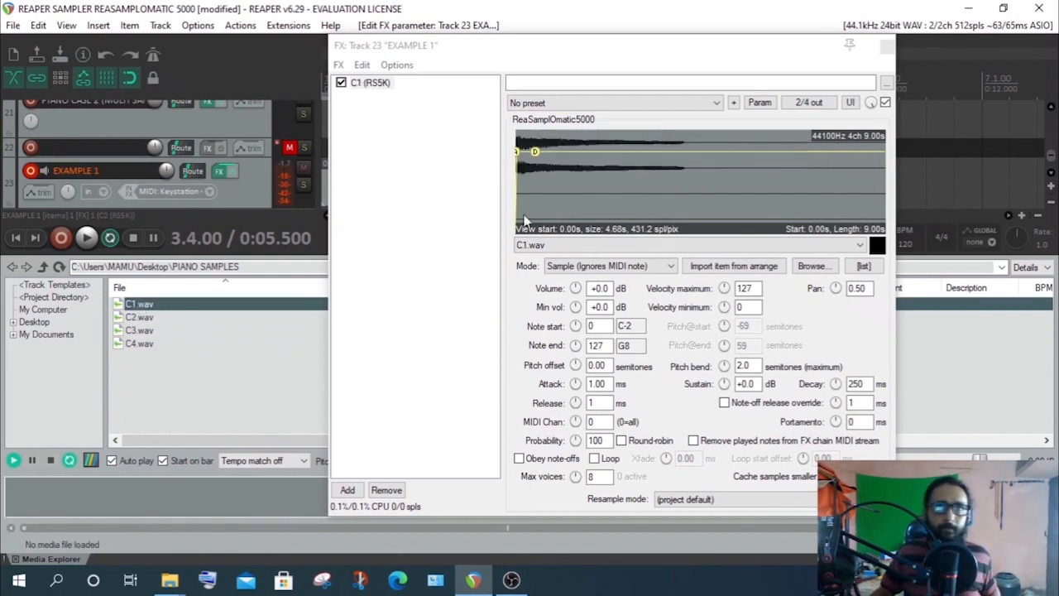
Open the 02-PIANO-Recorded MIDI item on EXAMPLE 1 in the MIDI editor to audition C1.wav, and close the editor
{"action": "left_click_drag", "start_coordinate": [496, 46], "coordinate": [607, 41]}
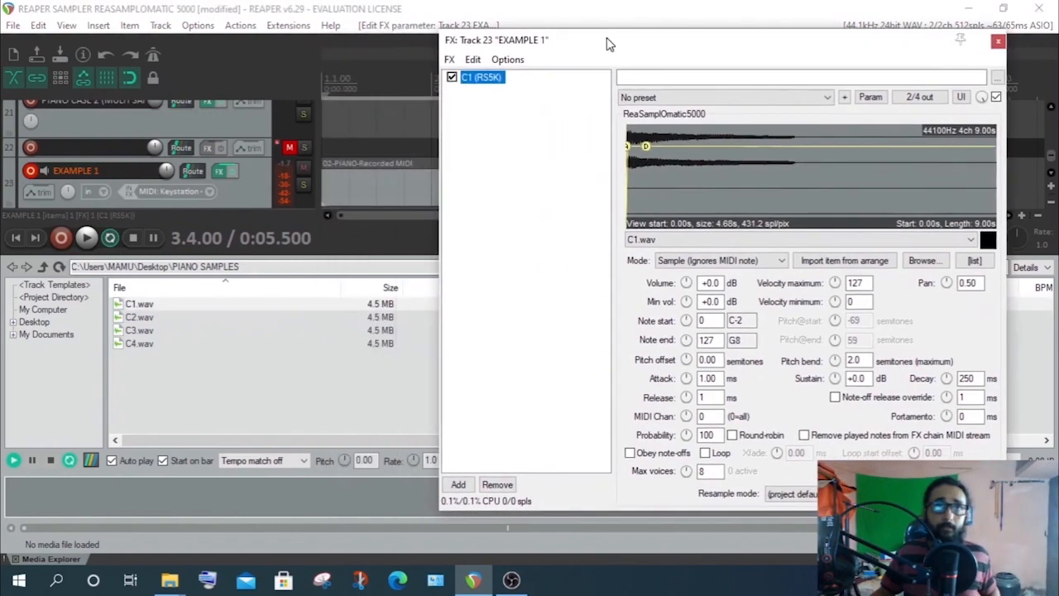
{"action": "double_click", "coordinate": [343, 186]}
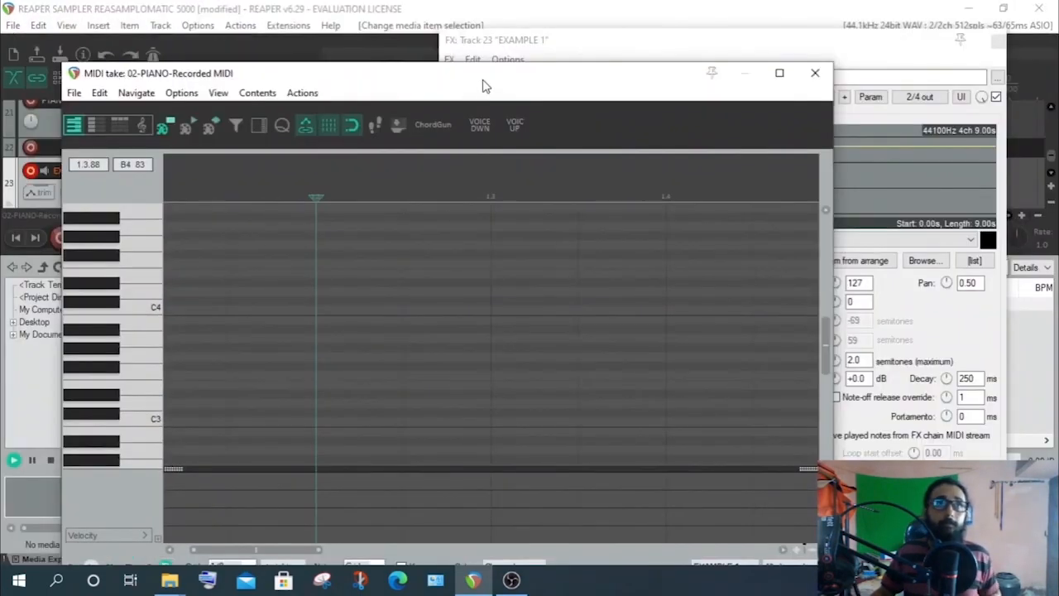
{"action": "left_click_drag", "start_coordinate": [484, 85], "coordinate": [557, 213]}
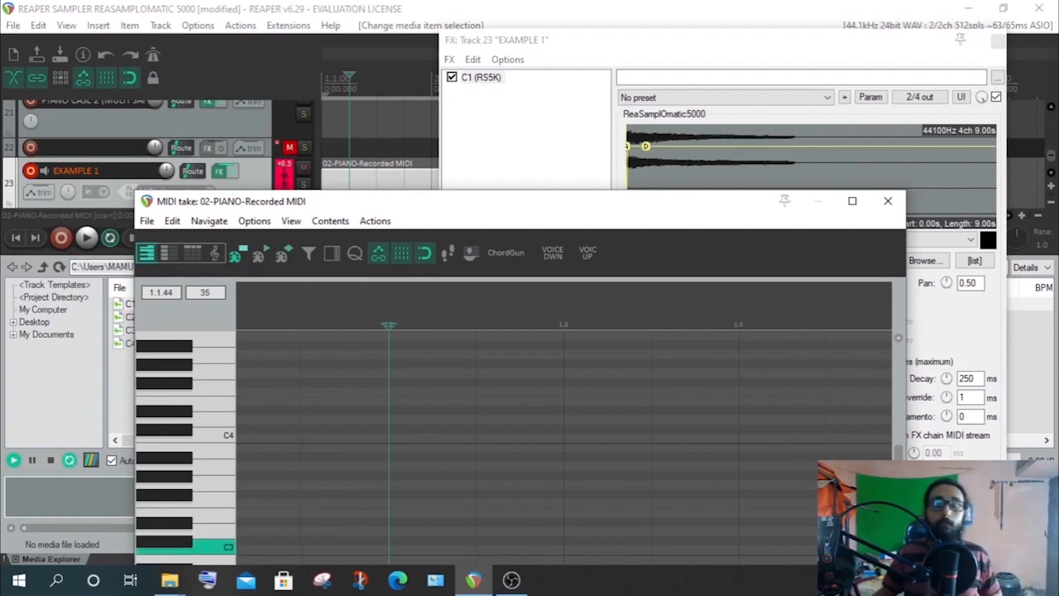
{"action": "left_click", "coordinate": [889, 204]}
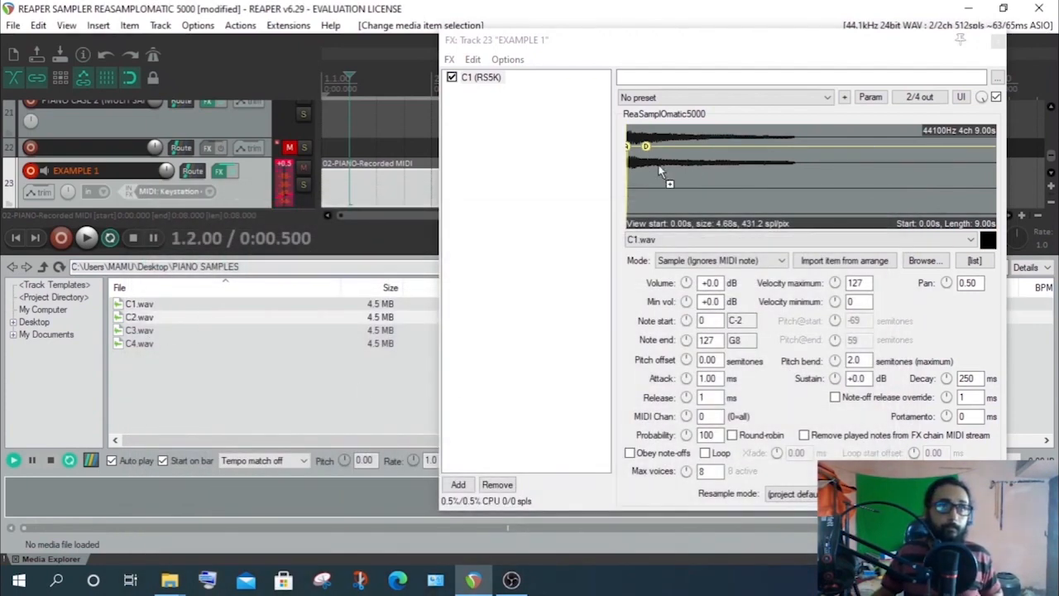
Load C2.wav into ReaSamplOmatic5000 and audition it with the recorded MIDI item open in the MIDI editor
{"action": "left_click_drag", "start_coordinate": [660, 172], "coordinate": [688, 173]}
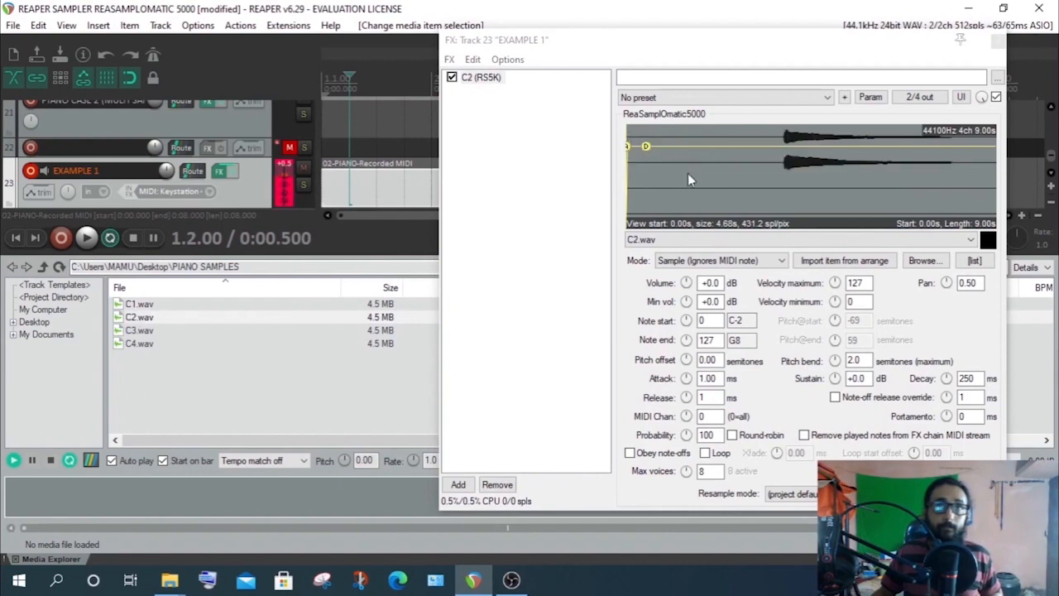
{"action": "double_click", "coordinate": [377, 179]}
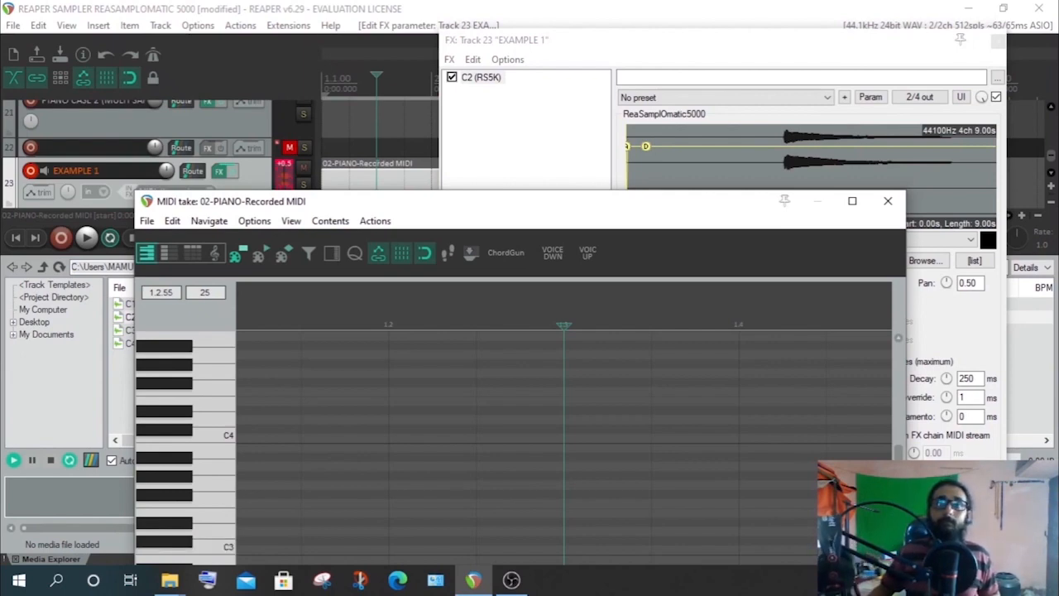
{"action": "left_click", "coordinate": [888, 200]}
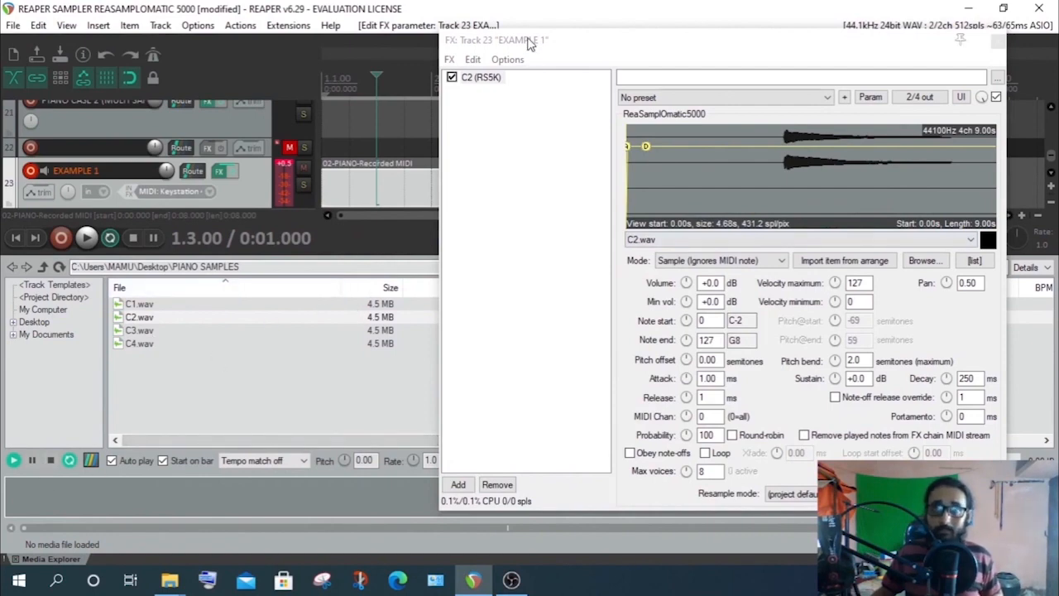
Bring the FX window fully into view and trim C2.wav's leading silence by moving the sample start to about 2.00 s
{"action": "left_click_drag", "start_coordinate": [728, 43], "coordinate": [500, 29]}
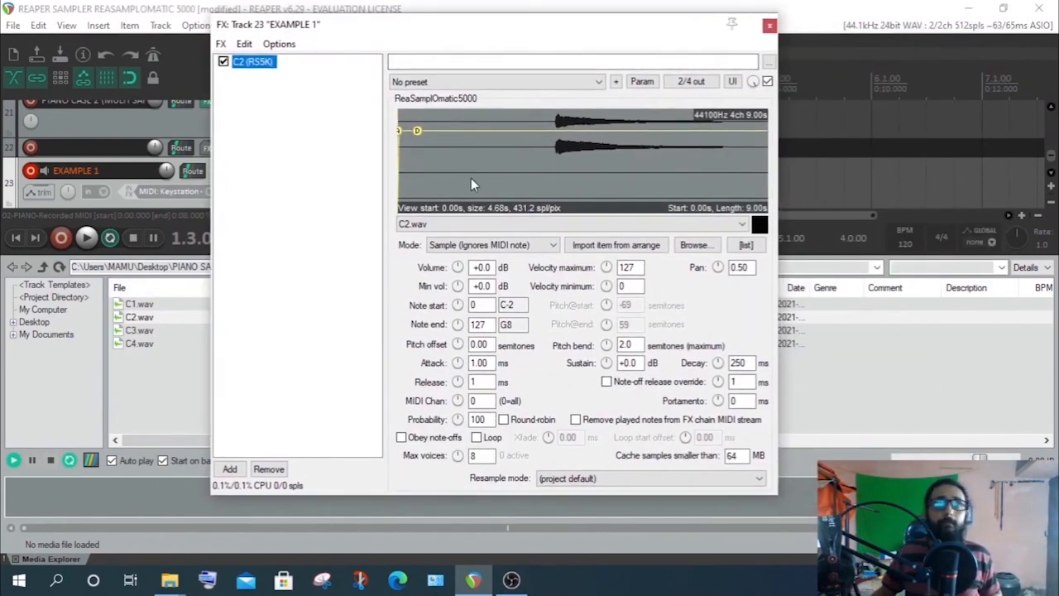
{"action": "left_click_drag", "start_coordinate": [397, 171], "coordinate": [552, 175]}
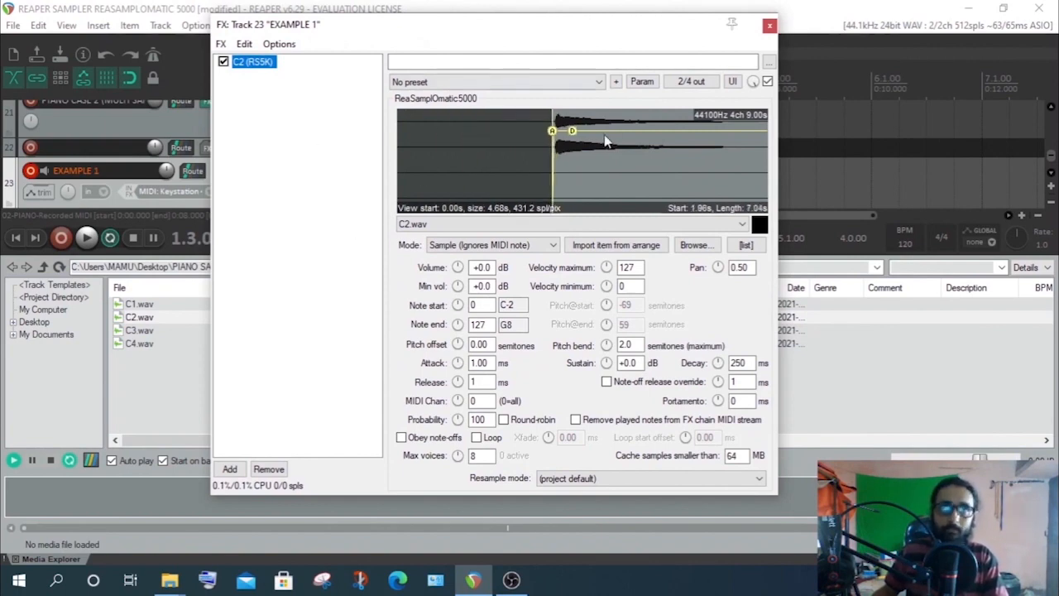
{"action": "scroll", "coordinate": [584, 155], "scroll_direction": "up", "scroll_amount": 2}
{"action": "scroll", "coordinate": [584, 155], "scroll_direction": "up", "scroll_amount": 6}
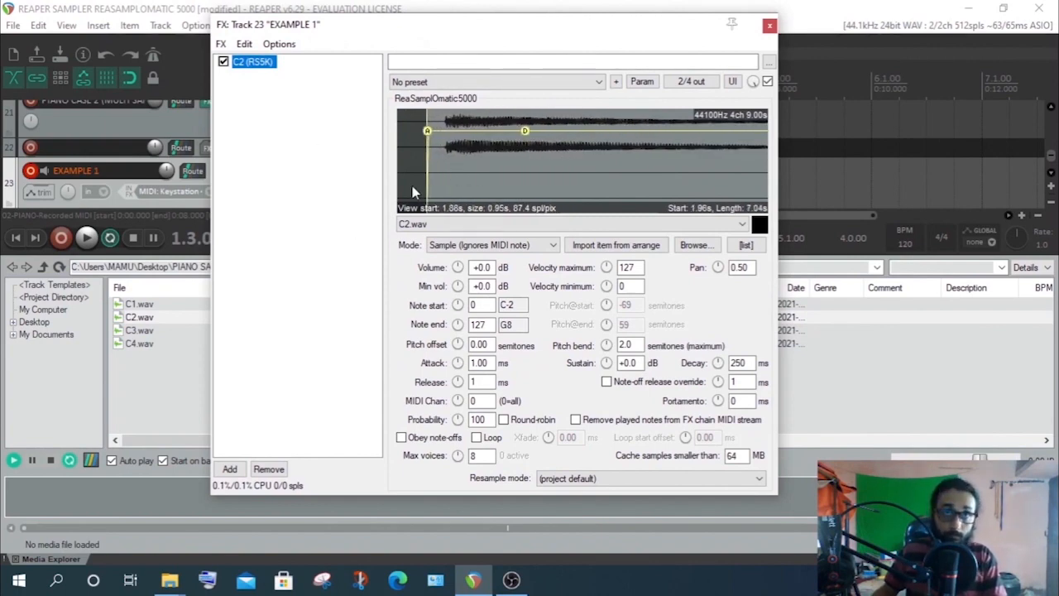
{"action": "mouse_move", "coordinate": [426, 189]}
{"action": "left_mouse_down"}
{"action": "mouse_move", "coordinate": [445, 189]}
{"action": "mouse_move", "coordinate": [408, 175]}
{"action": "mouse_move", "coordinate": [438, 175]}
{"action": "left_mouse_up"}
Fine-tune the C2.wav start point at sample-level detail so it sits just before the note's onset
{"action": "scroll", "coordinate": [456, 160], "scroll_direction": "up", "scroll_amount": 2}
{"action": "scroll", "coordinate": [451, 163], "scroll_direction": "up", "scroll_amount": 4}
{"action": "scroll", "coordinate": [412, 180], "scroll_direction": "up", "scroll_amount": 3}
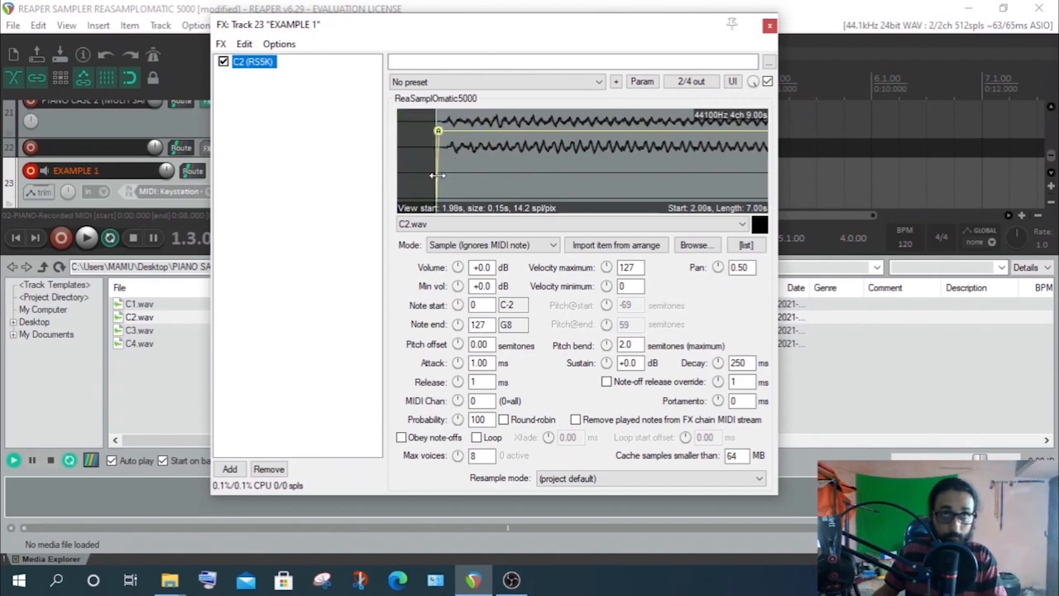
{"action": "scroll", "coordinate": [443, 176], "scroll_direction": "up", "scroll_amount": 4}
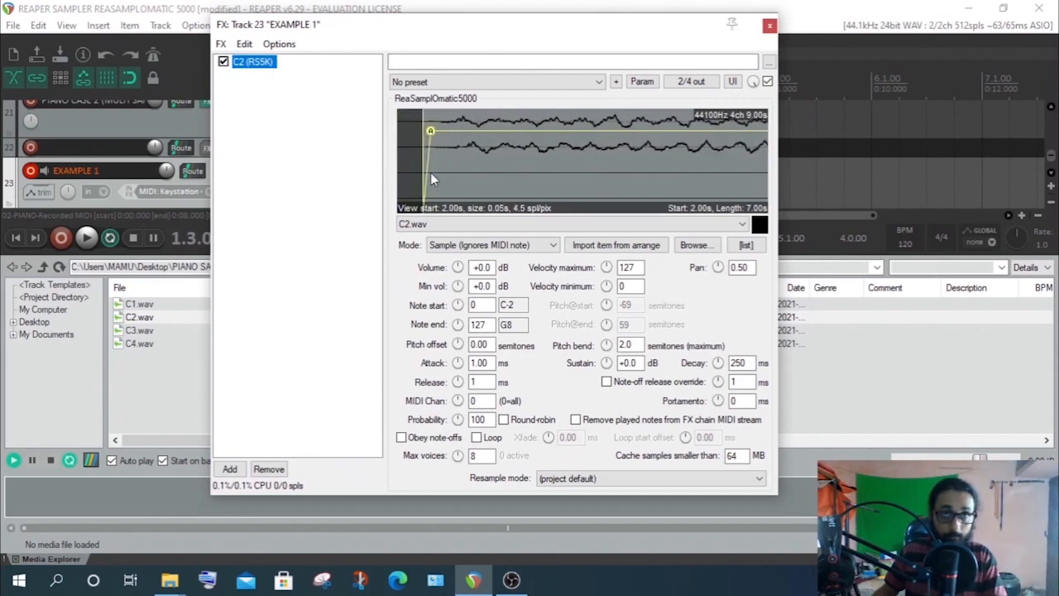
{"action": "scroll", "coordinate": [426, 167], "scroll_direction": "up", "scroll_amount": 2}
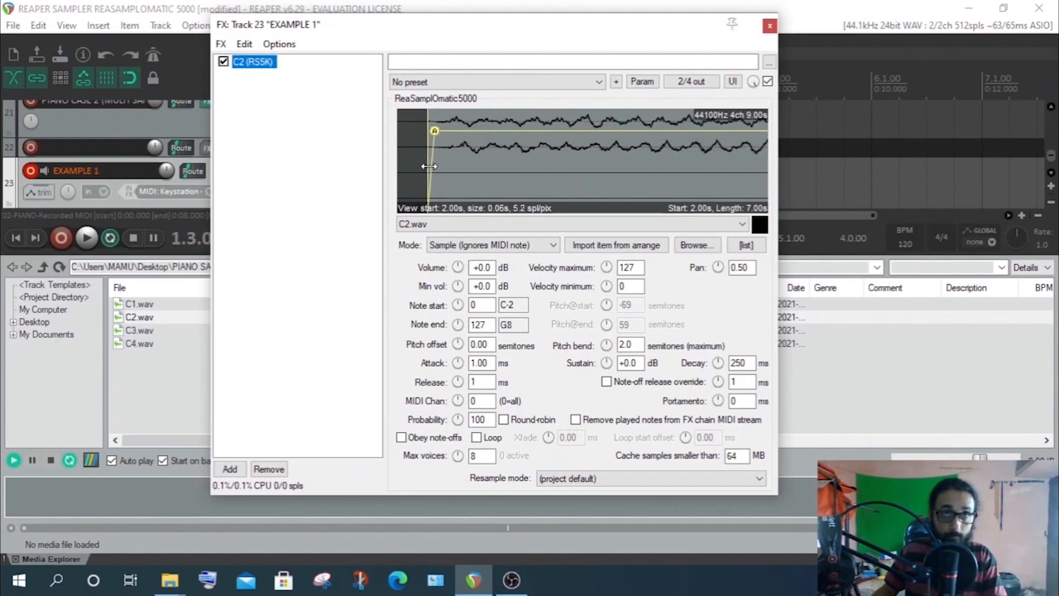
{"action": "scroll", "coordinate": [447, 168], "scroll_direction": "up", "scroll_amount": 2}
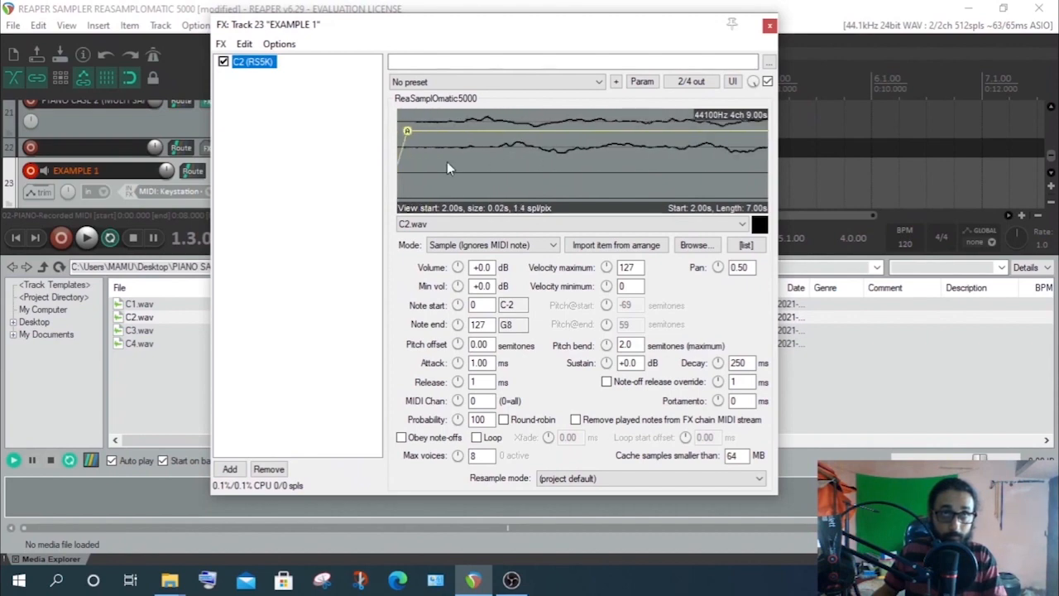
{"action": "scroll", "coordinate": [447, 167], "scroll_direction": "down", "scroll_amount": 1}
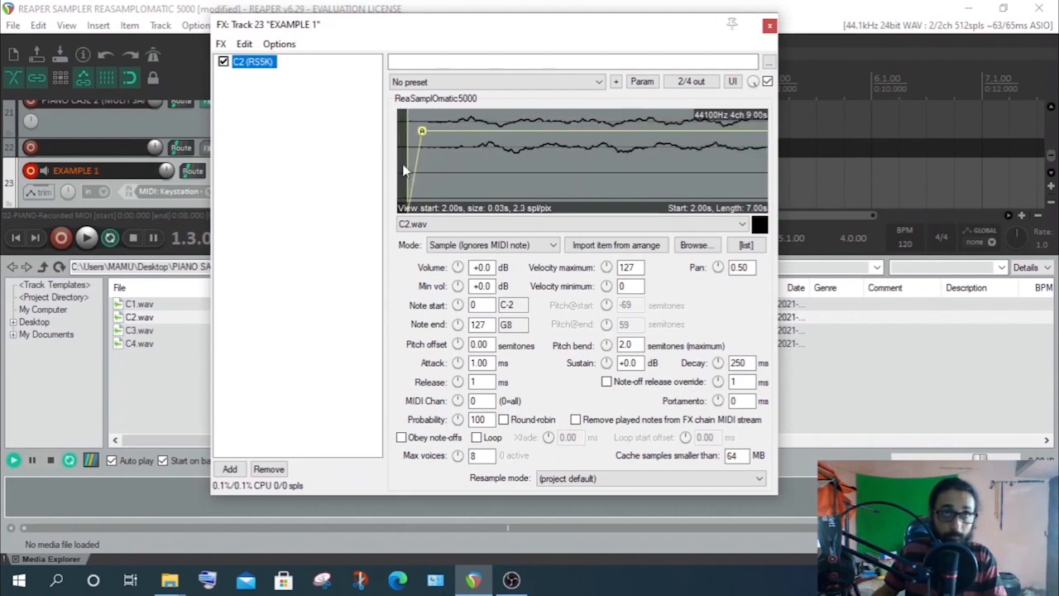
{"action": "mouse_move", "coordinate": [403, 168]}
{"action": "left_mouse_down"}
{"action": "mouse_move", "coordinate": [420, 168]}
{"action": "mouse_move", "coordinate": [386, 167]}
{"action": "mouse_move", "coordinate": [490, 167]}
{"action": "mouse_move", "coordinate": [460, 167]}
{"action": "mouse_move", "coordinate": [473, 167]}
{"action": "left_mouse_up"}
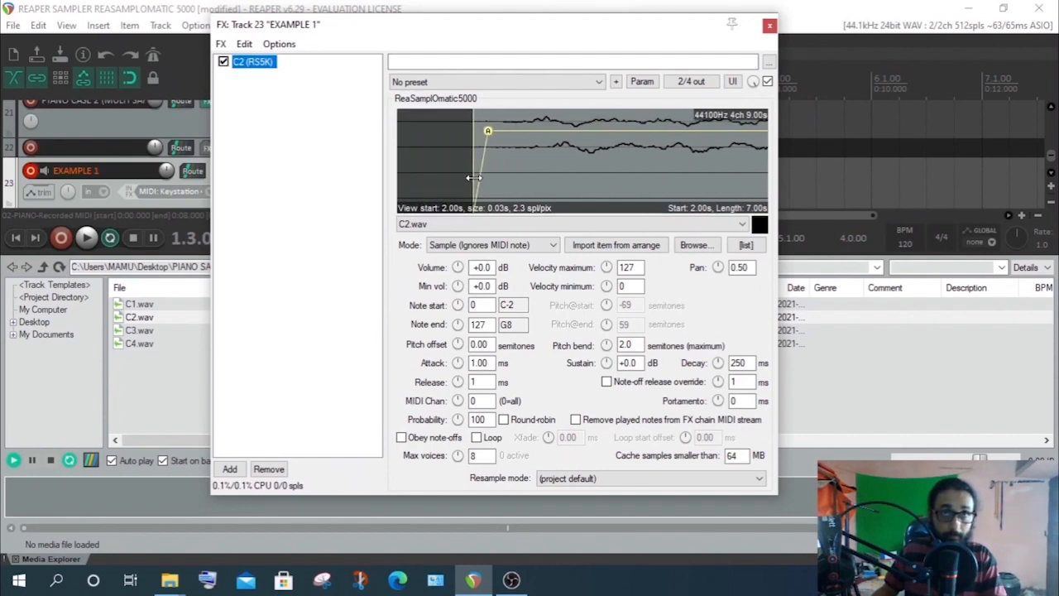
{"action": "scroll", "coordinate": [582, 176], "scroll_direction": "down", "scroll_amount": 10}
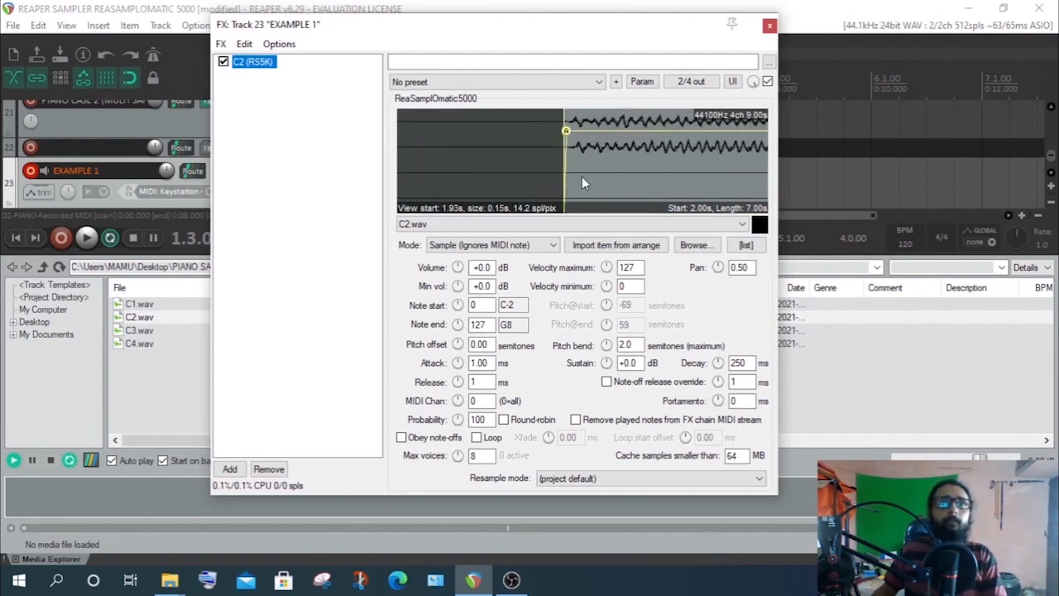
{"action": "left_click_drag", "start_coordinate": [429, 165], "coordinate": [553, 165]}
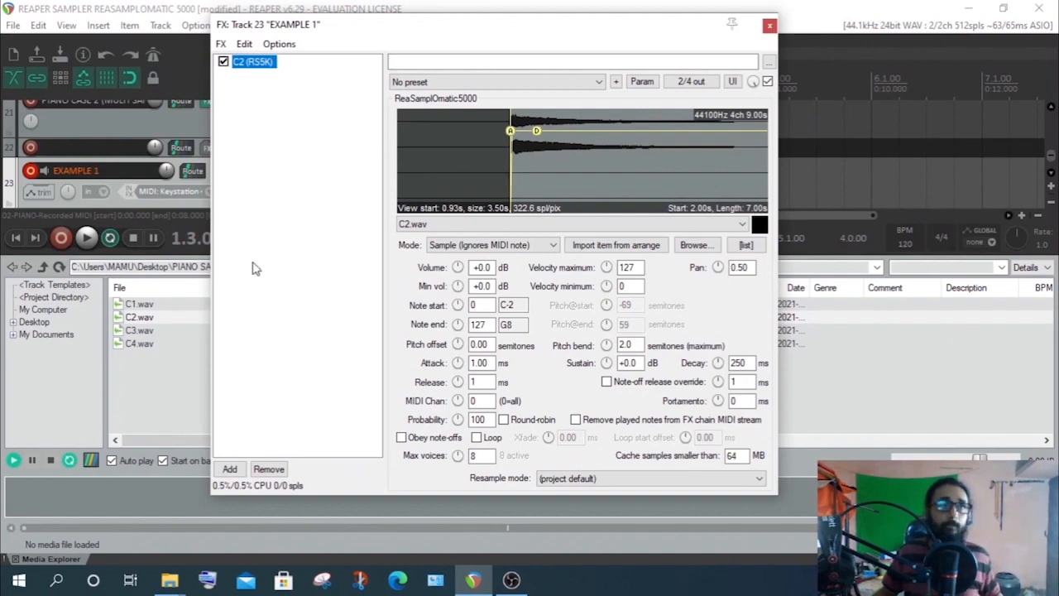
Open the recorded MIDI item in the MIDI editor to audition the trimmed C2.wav, and close the editor
{"action": "left_click_drag", "start_coordinate": [426, 40], "coordinate": [627, 28]}
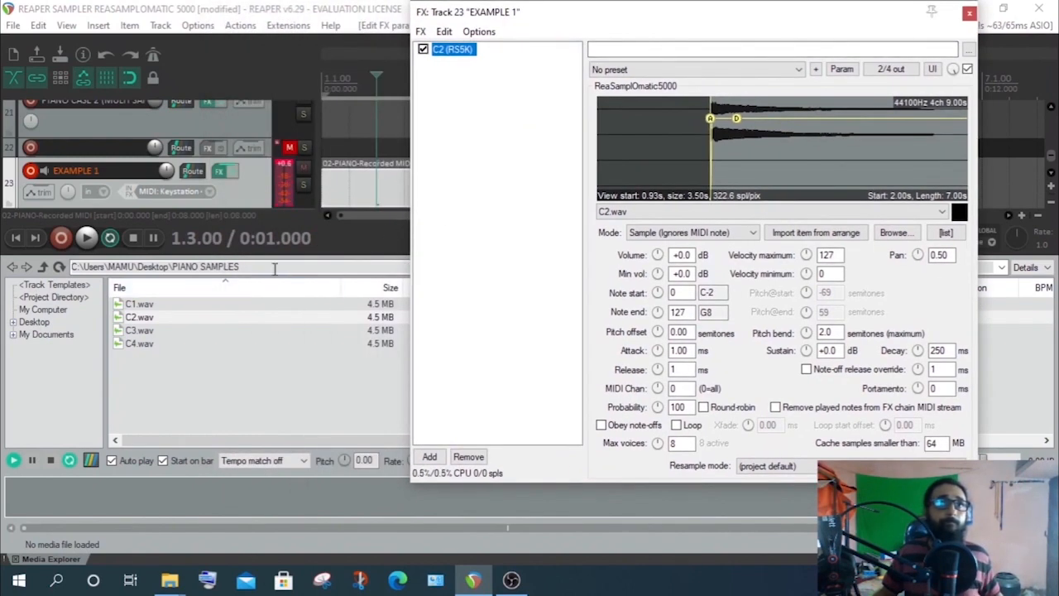
{"action": "left_click", "coordinate": [345, 206]}
{"action": "double_click", "coordinate": [346, 205]}
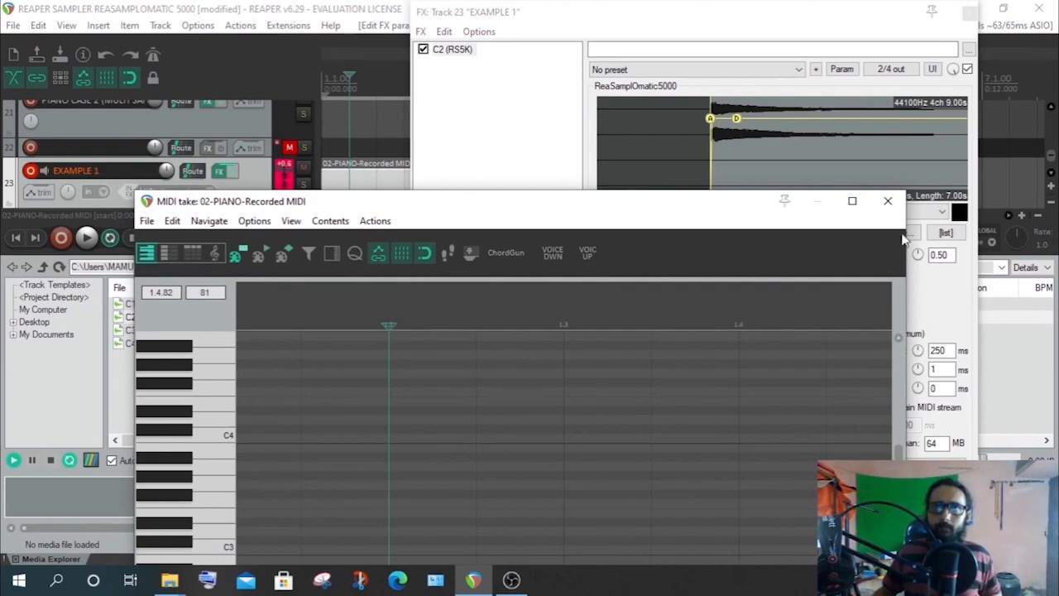
{"action": "left_click", "coordinate": [887, 200]}
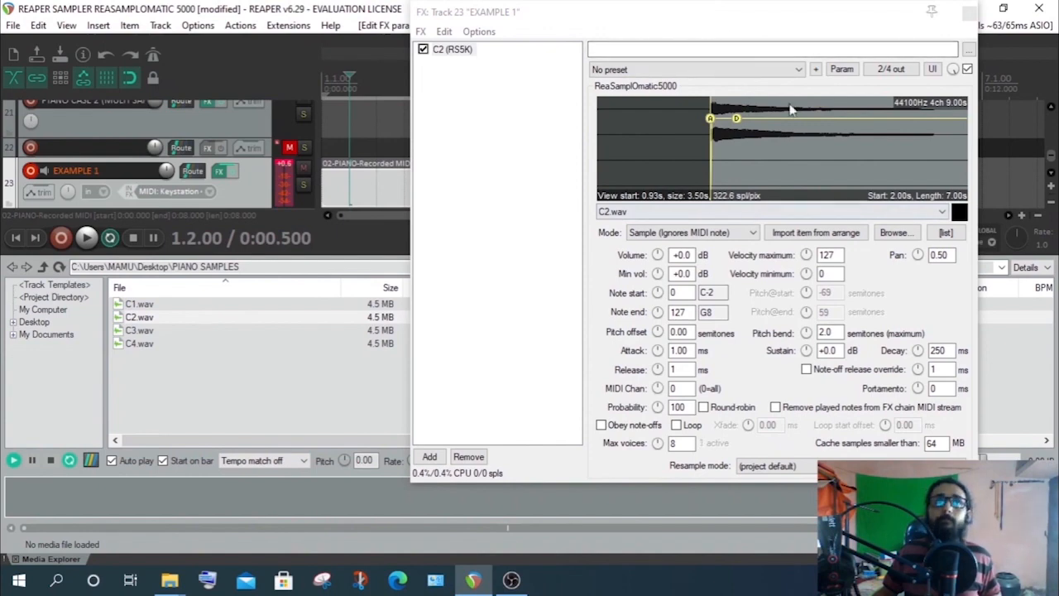
Open the ReaSamplOmatic5000 pin connections and expand the track to four channels, with VST outs 1–4 routed to channels 1–4
{"action": "left_click_drag", "start_coordinate": [763, 23], "coordinate": [533, 39]}
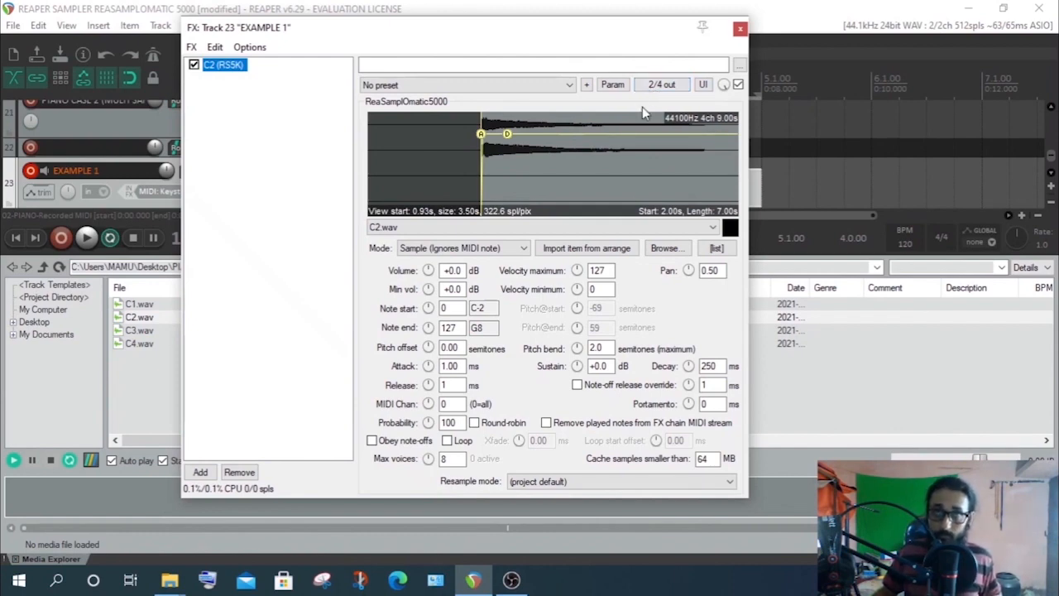
{"action": "left_click", "coordinate": [658, 90]}
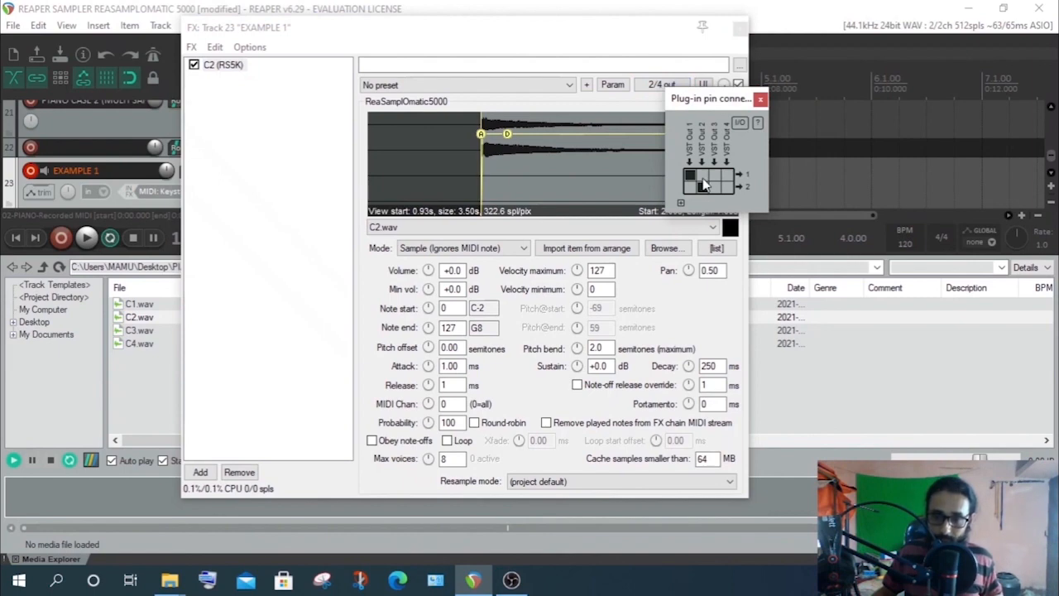
{"action": "left_click", "coordinate": [703, 185]}
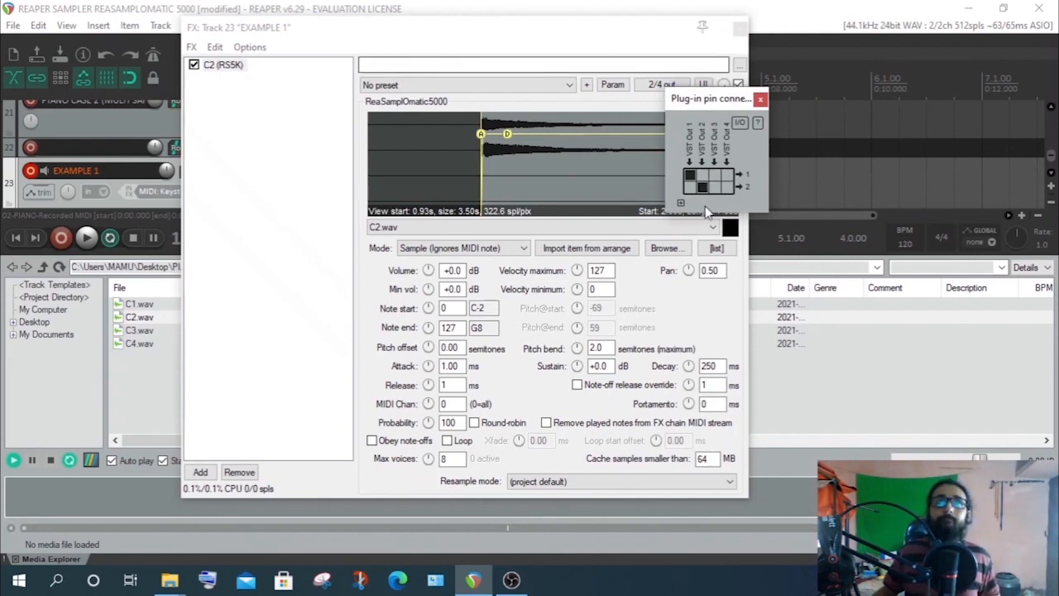
{"action": "left_click", "coordinate": [680, 204]}
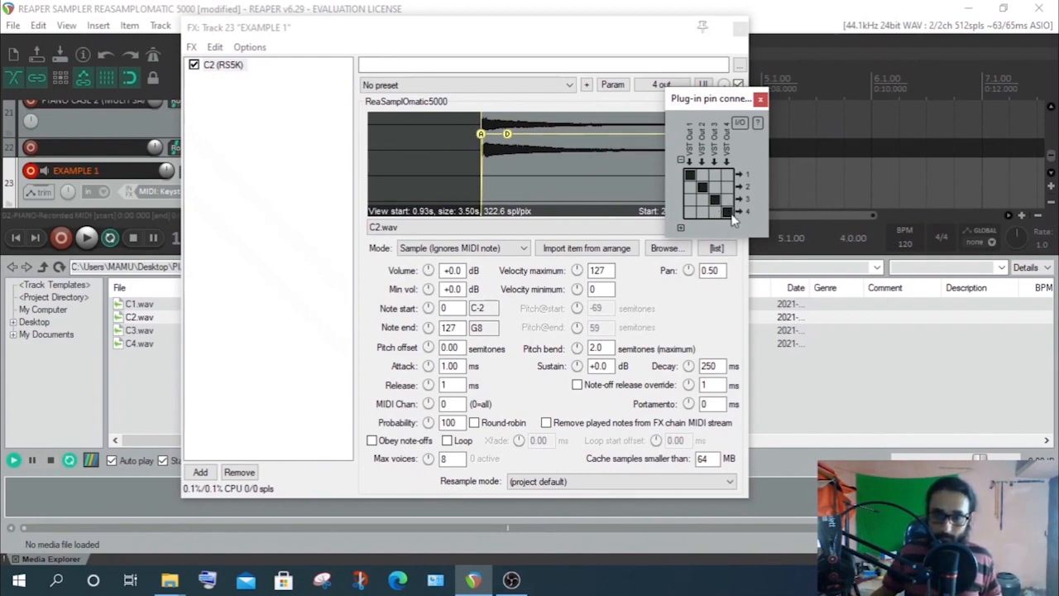
{"action": "left_click", "coordinate": [682, 162]}
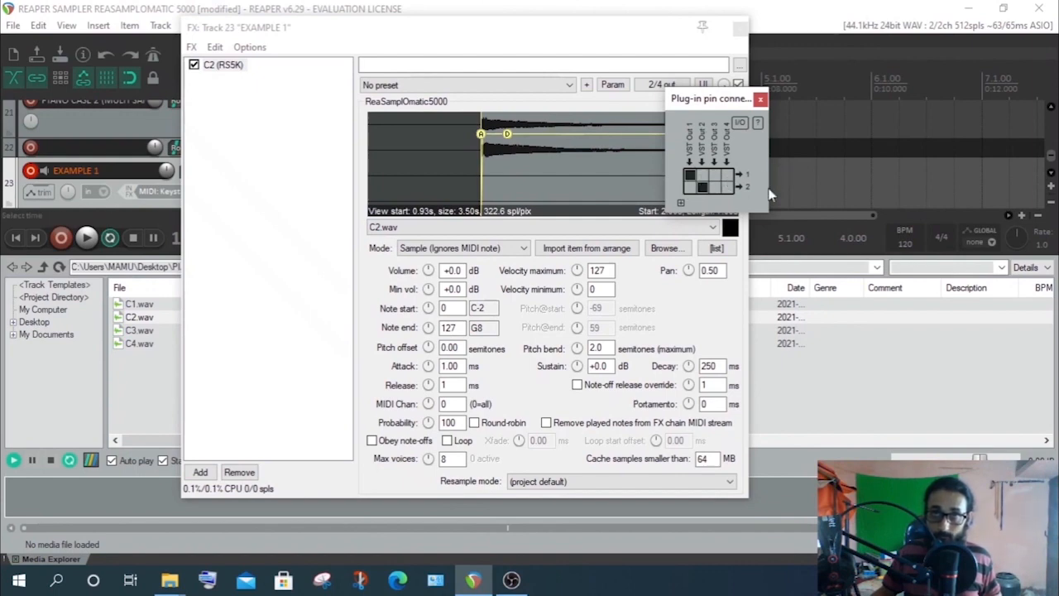
{"action": "left_click", "coordinate": [680, 203]}
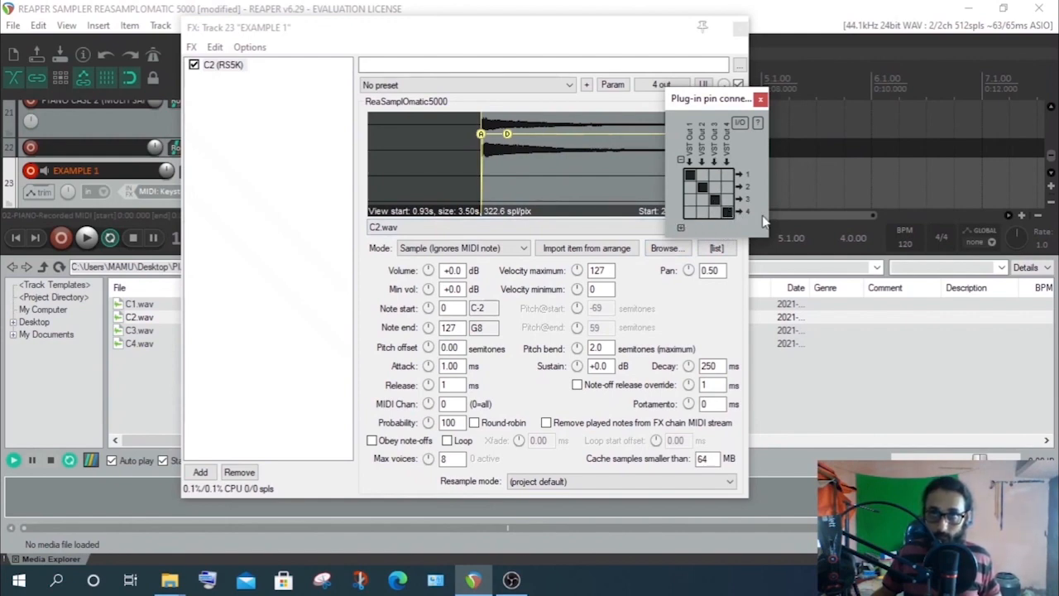
Reduce the sampler's pin connections back to two track channels and close the pin connector
{"action": "left_click", "coordinate": [680, 162]}
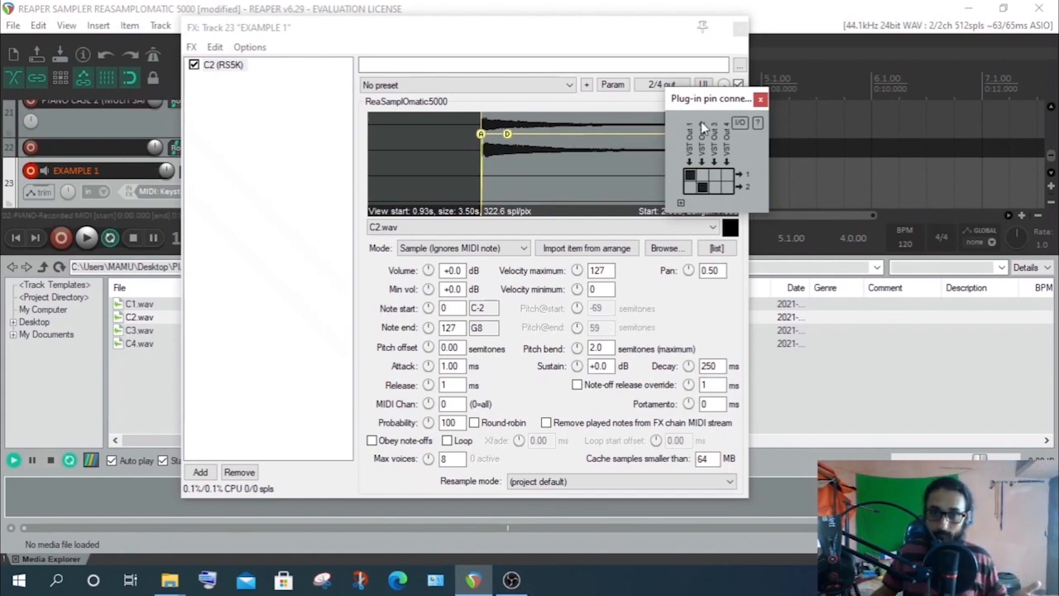
{"action": "left_click", "coordinate": [760, 98]}
Lower the sampler's wet mix to 0% to audition the effect, and restore it
{"action": "left_click_drag", "start_coordinate": [723, 89], "coordinate": [723, 141]}
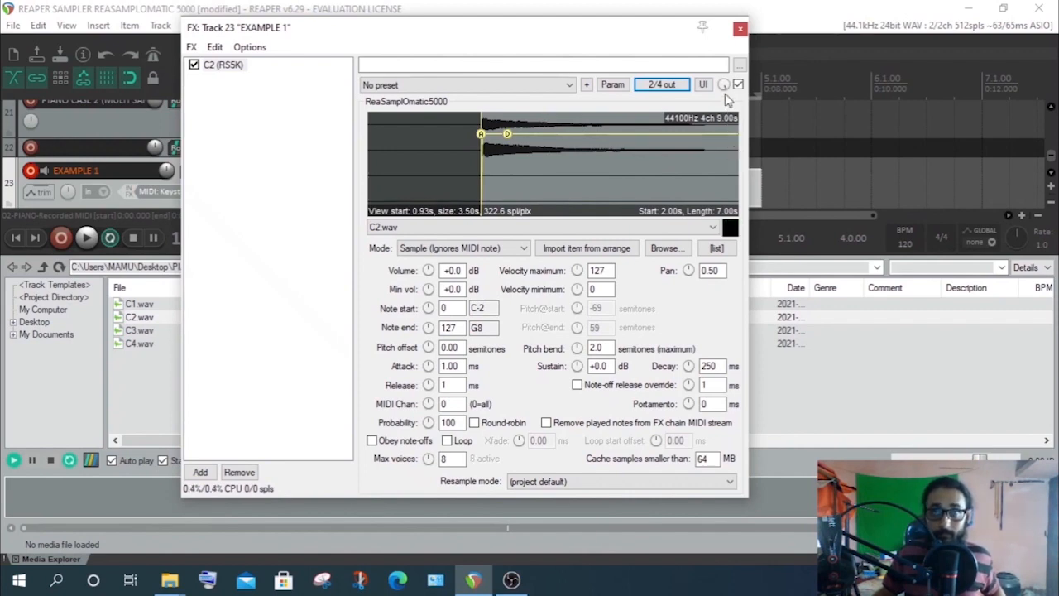
{"action": "left_click_drag", "start_coordinate": [724, 86], "coordinate": [724, 124]}
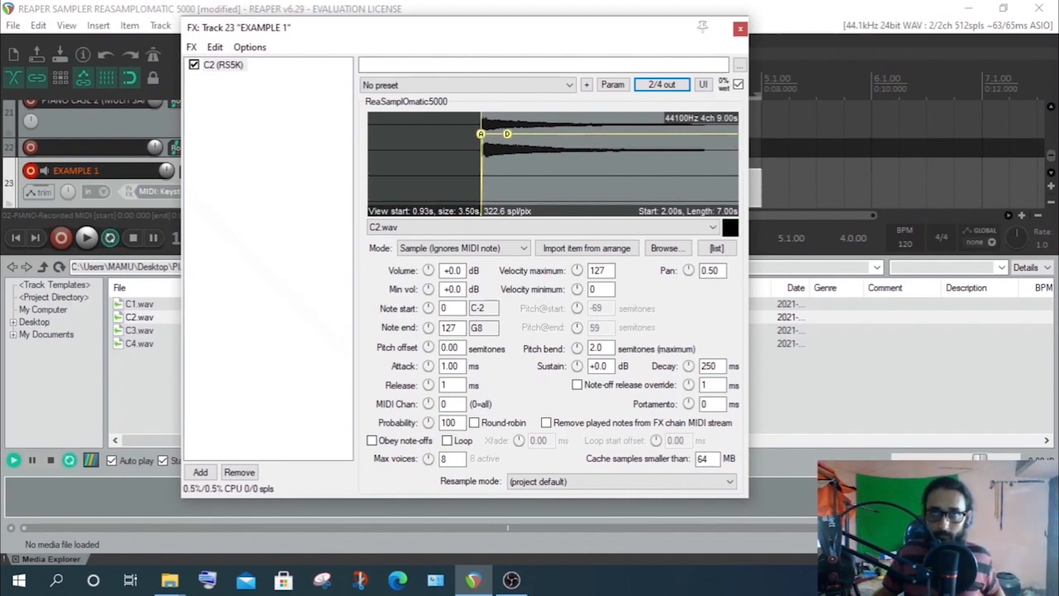
{"action": "mouse_move", "coordinate": [725, 86]}
{"action": "left_mouse_down"}
{"action": "mouse_move", "coordinate": [725, 66]}
{"action": "mouse_move", "coordinate": [724, 98]}
{"action": "left_mouse_up"}
{"action": "double_click", "coordinate": [721, 86]}
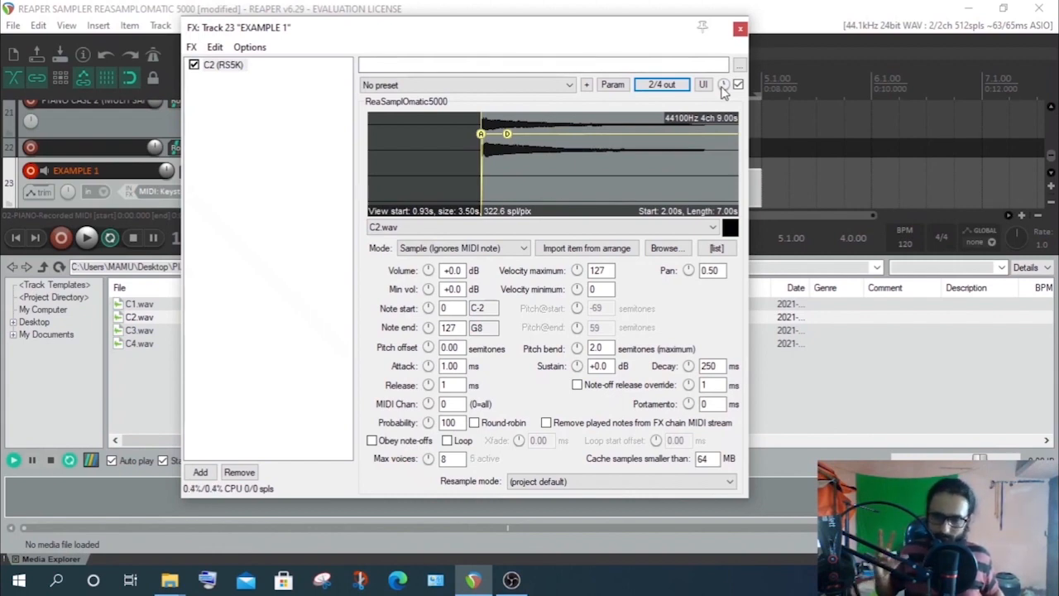
{"action": "left_click", "coordinate": [722, 87]}
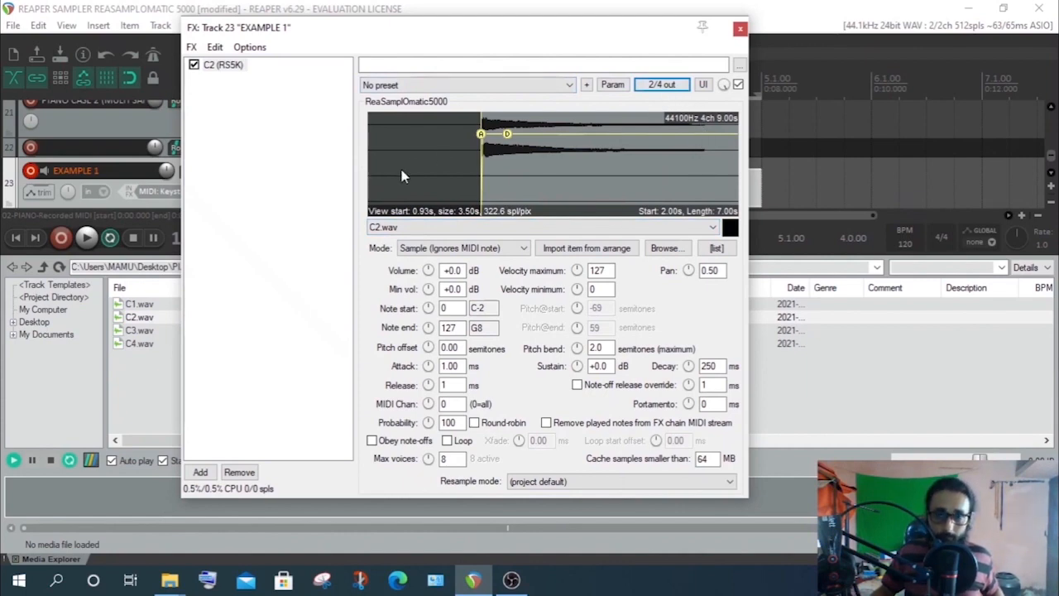
Examine the sampler's list of sample files, C1.wav to C4.wav, while keeping C2.wav loaded
{"action": "left_click", "coordinate": [429, 229]}
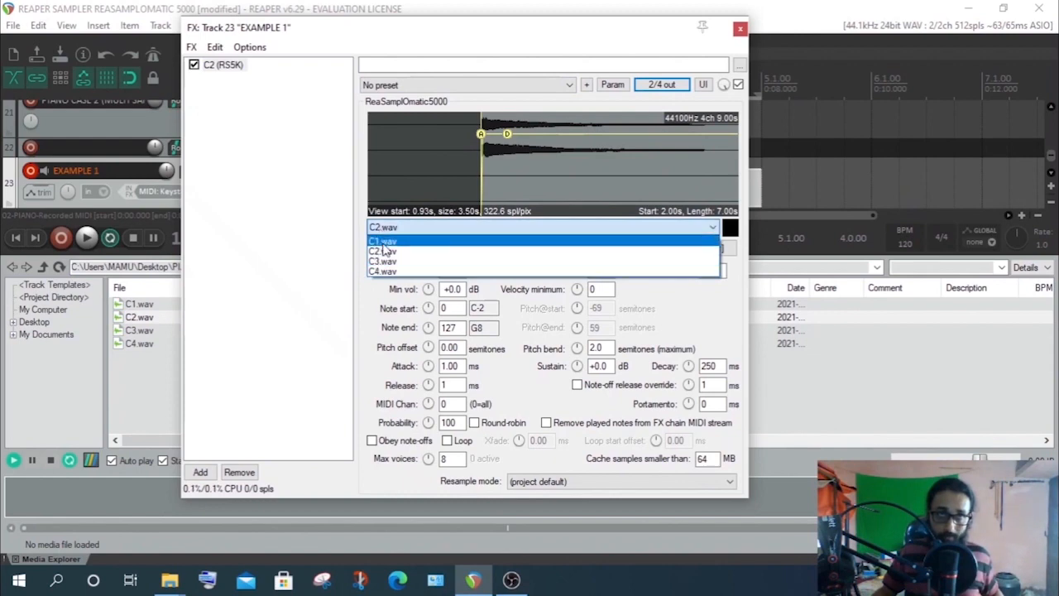
{"action": "left_click", "coordinate": [390, 230]}
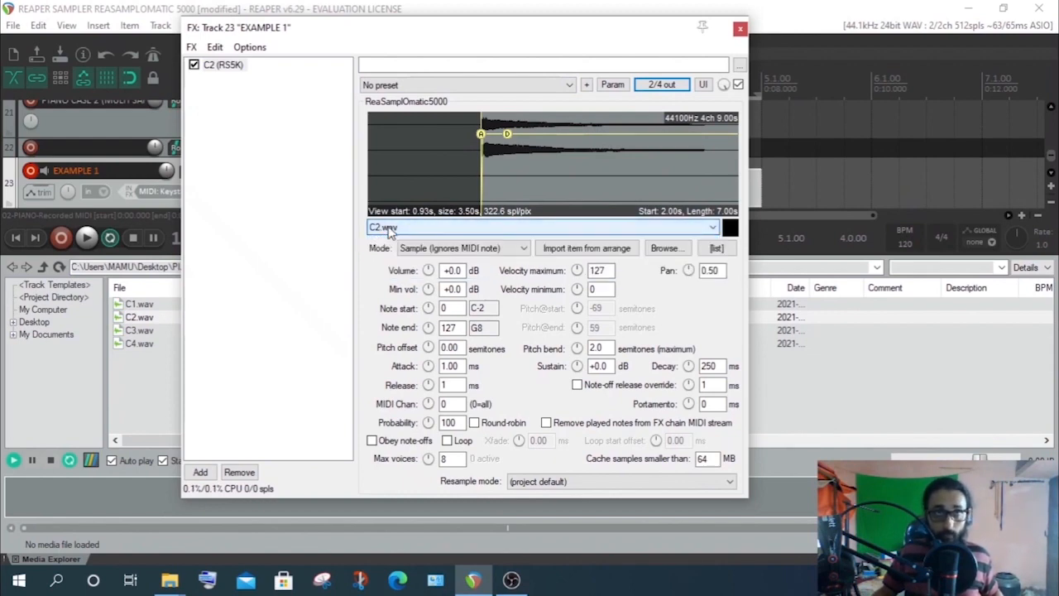
{"action": "left_click", "coordinate": [391, 231]}
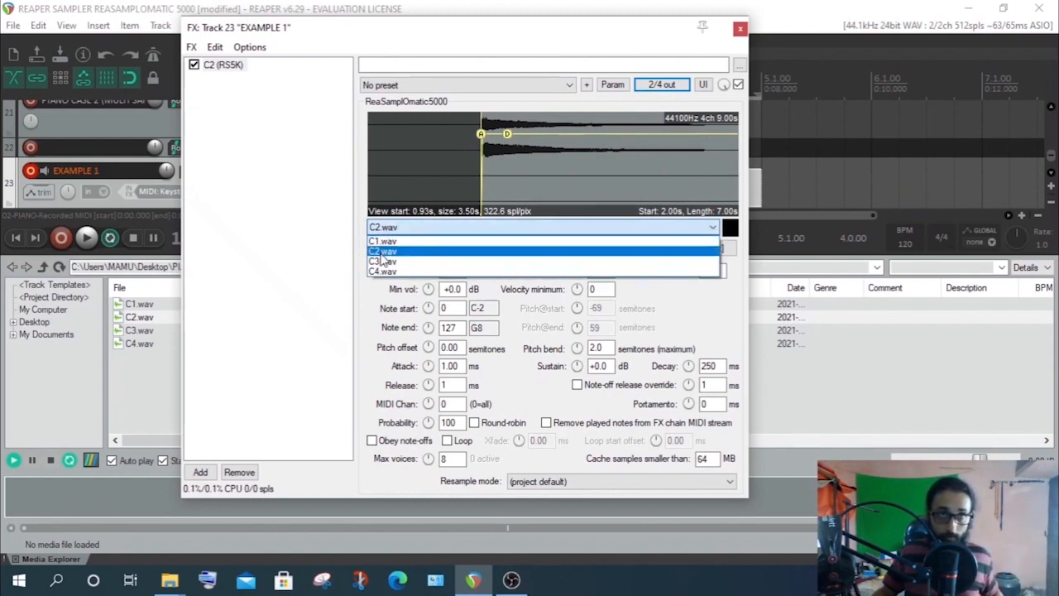
{"action": "left_click", "coordinate": [444, 53]}
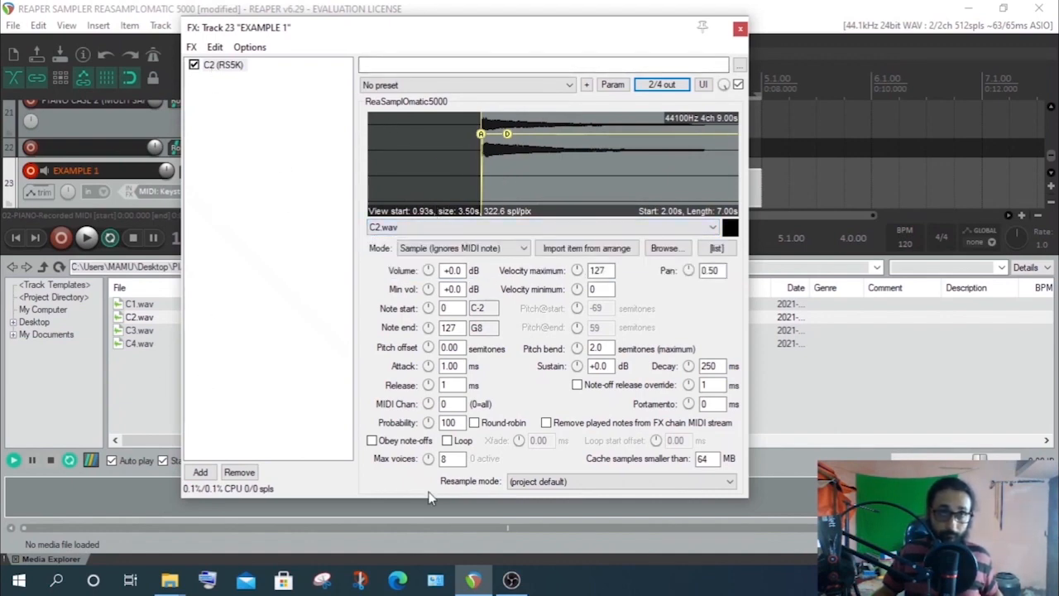
{"action": "left_click", "coordinate": [418, 228]}
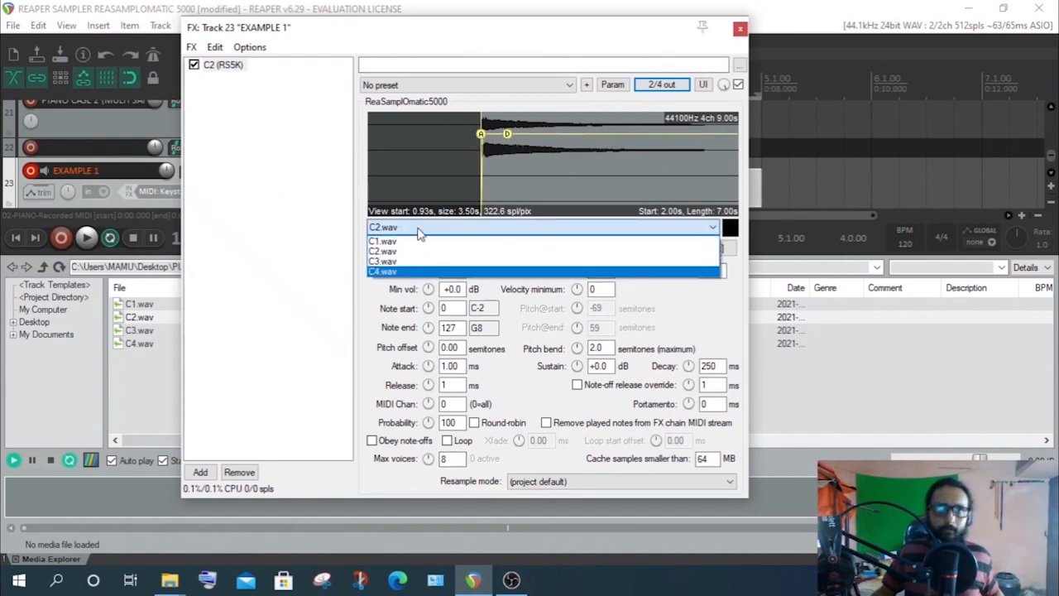
{"action": "left_click", "coordinate": [279, 281]}
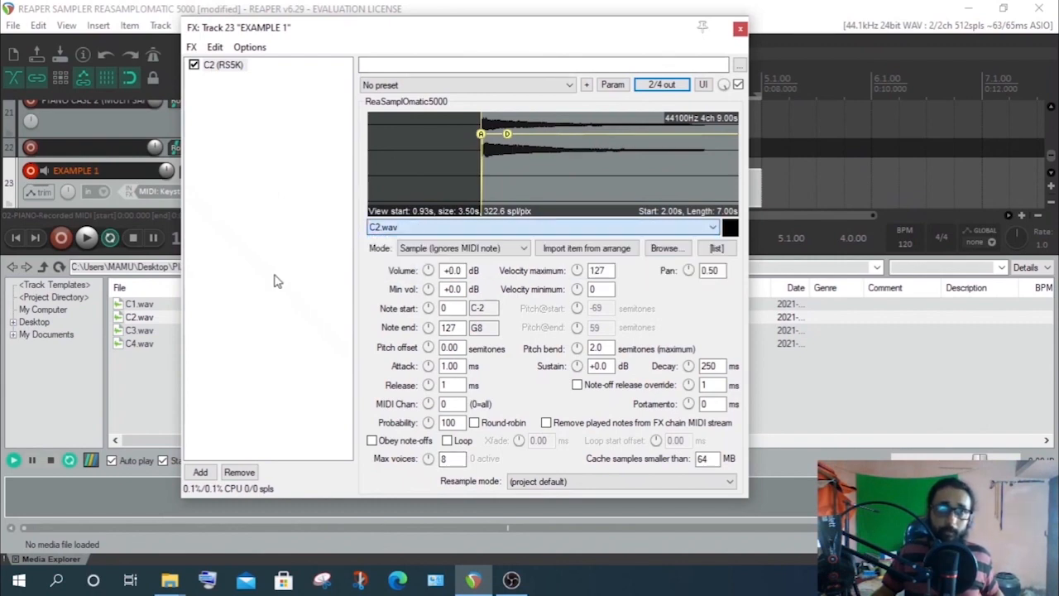
{"action": "left_click", "coordinate": [472, 581]}
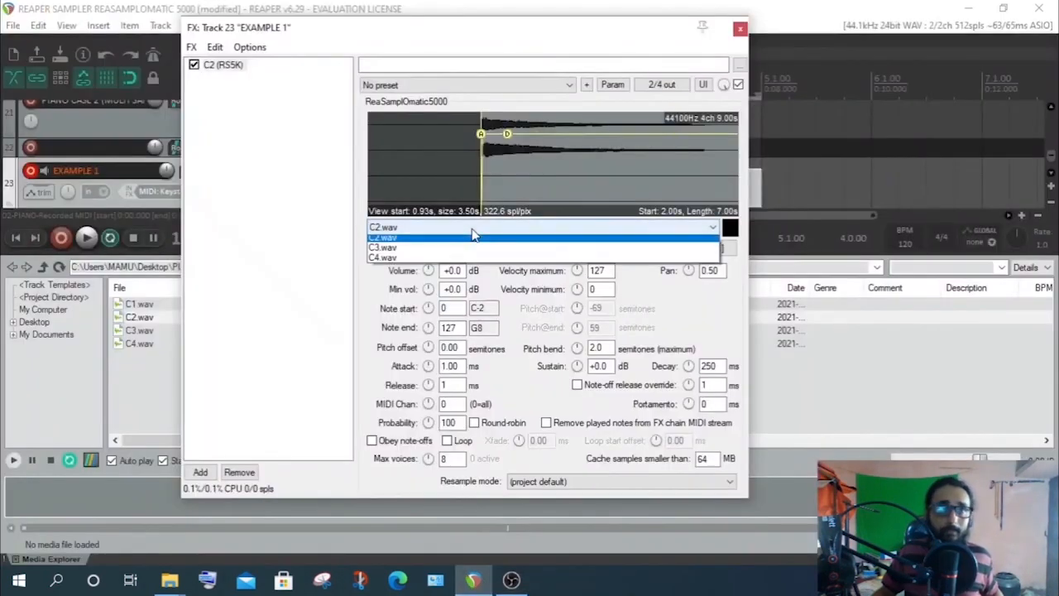
{"action": "left_click", "coordinate": [472, 227]}
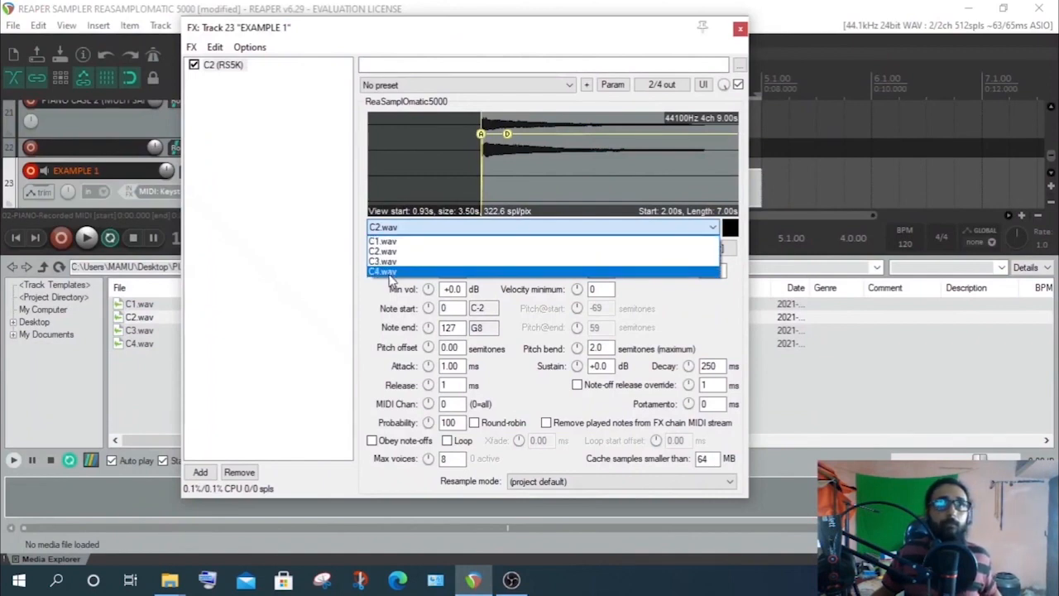
{"action": "left_click", "coordinate": [286, 207]}
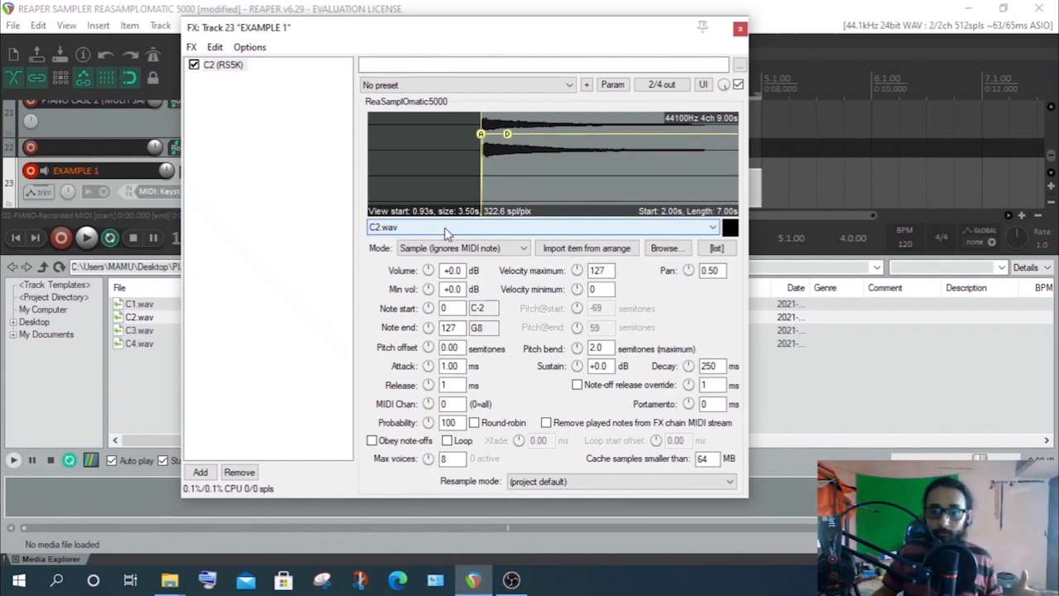
Copy the C2 sampler instance and paste it as a second instance in the FX chain
{"action": "right_click", "coordinate": [231, 66]}
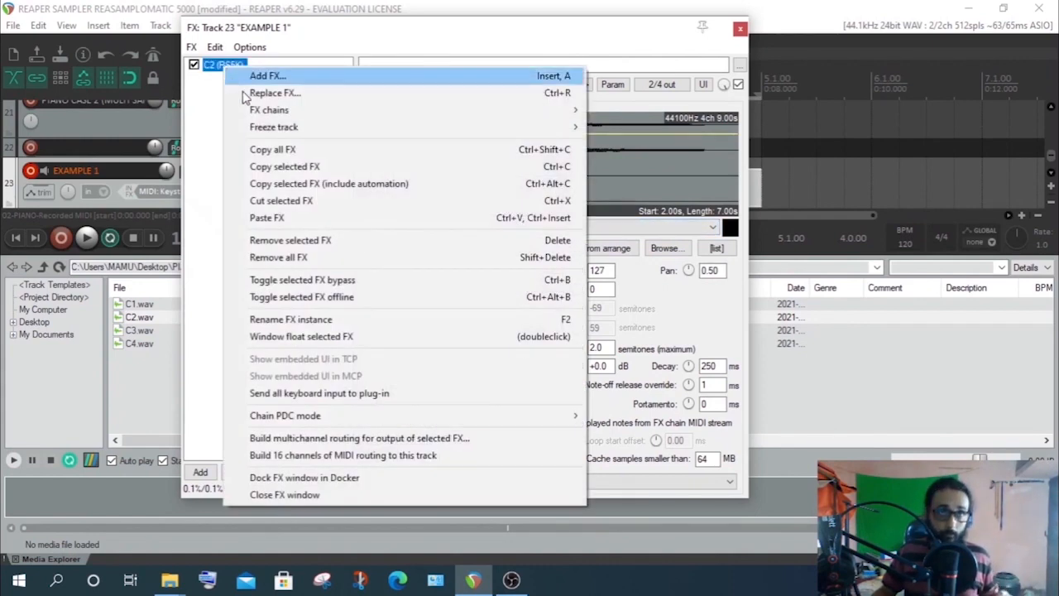
{"action": "left_click", "coordinate": [251, 142]}
{"action": "right_click", "coordinate": [252, 126]}
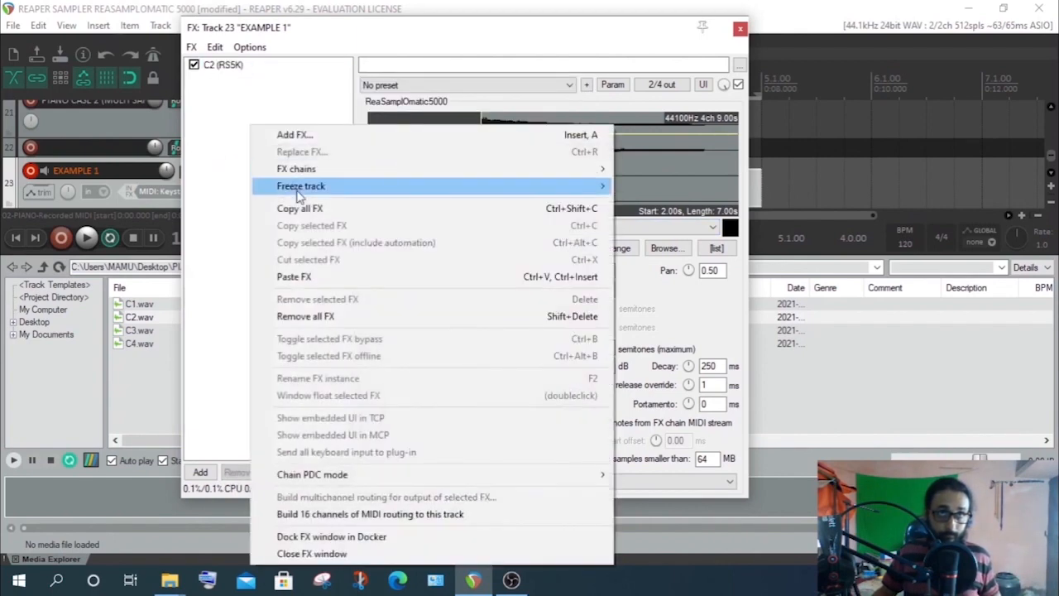
{"action": "left_click", "coordinate": [296, 277]}
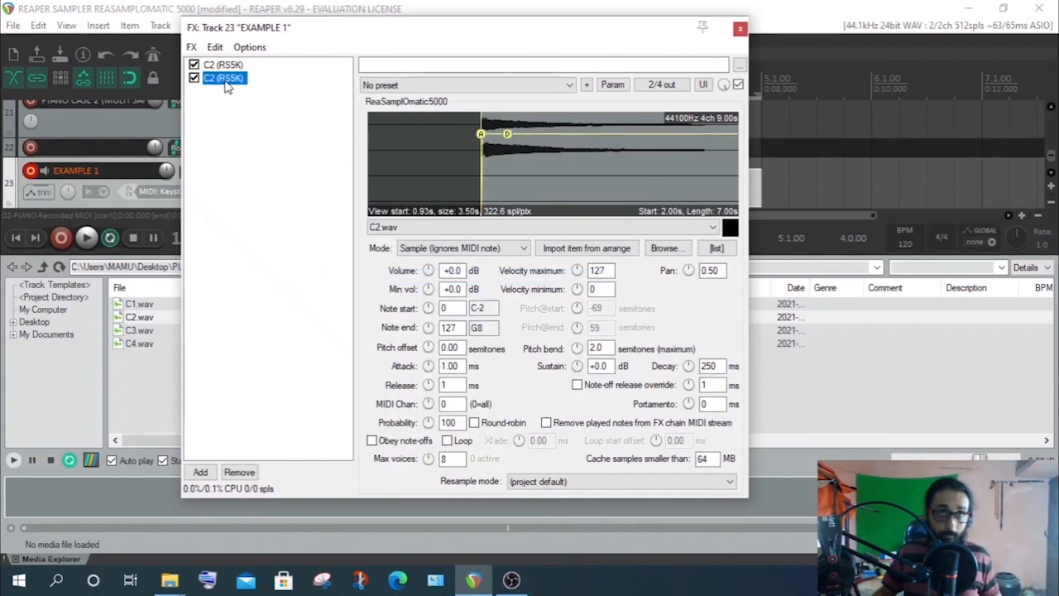
Switch the duplicated sampler instance's sample to C1.wav
{"action": "left_click", "coordinate": [401, 226]}
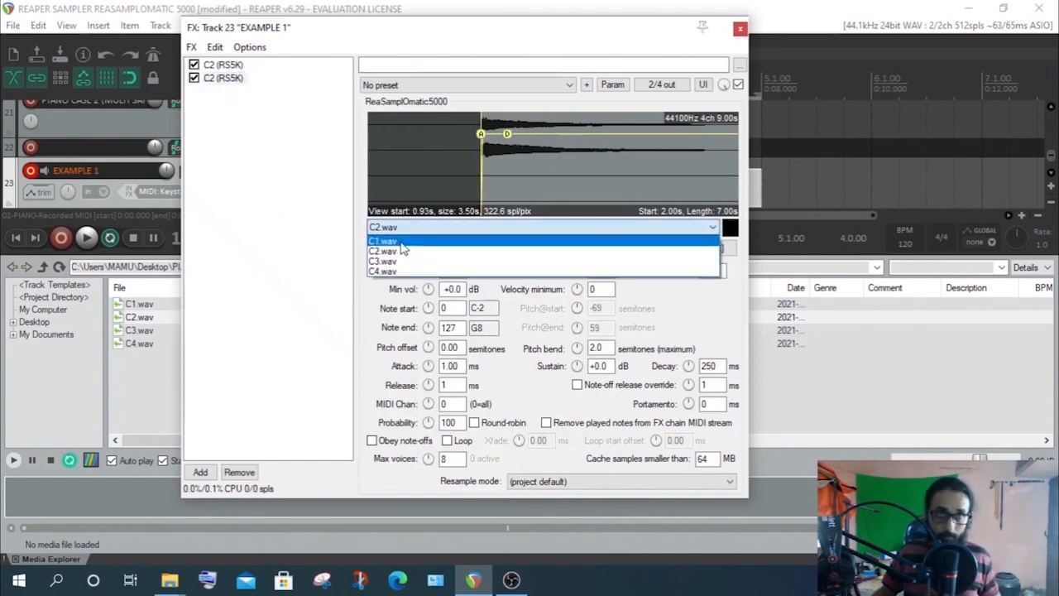
{"action": "left_click", "coordinate": [412, 230]}
{"action": "left_click", "coordinate": [420, 231]}
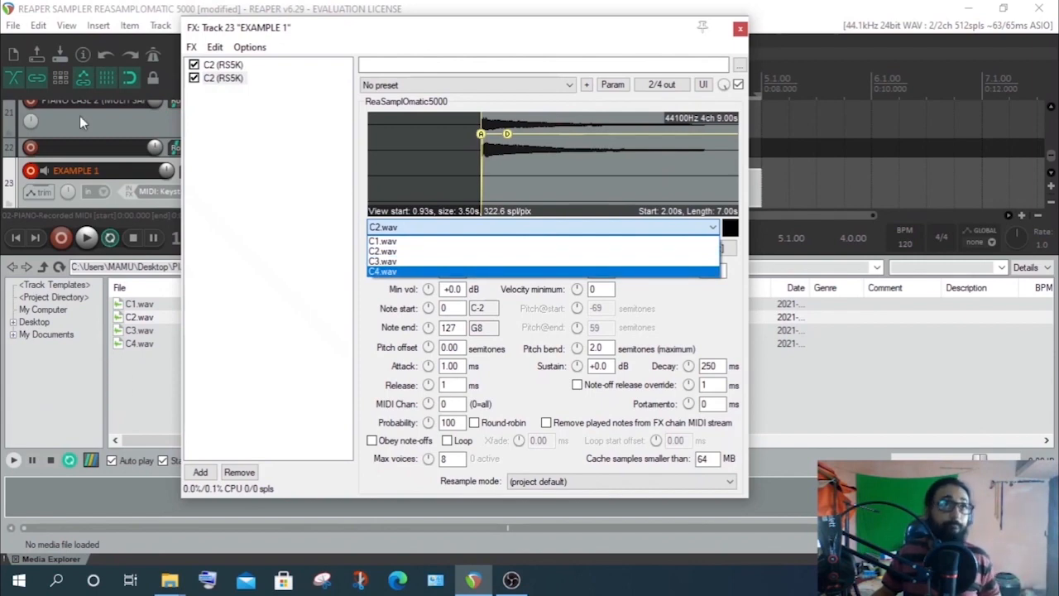
{"action": "left_click", "coordinate": [453, 250]}
{"action": "left_click", "coordinate": [445, 228]}
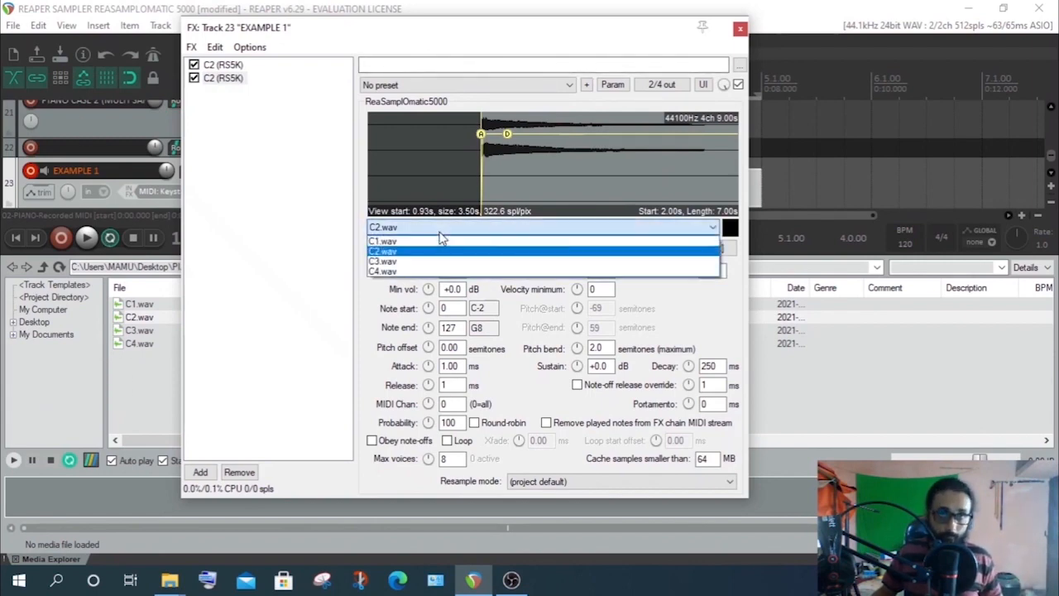
{"action": "left_click", "coordinate": [392, 242]}
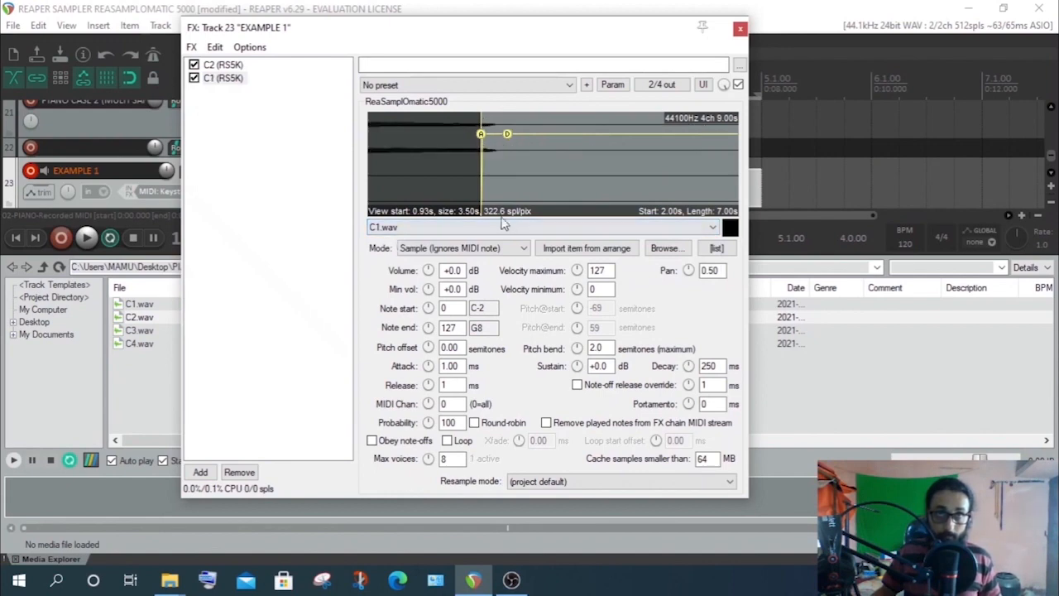
Move the C1.wav sample start to 0.00 s so the whole waveform plays
{"action": "left_click_drag", "start_coordinate": [481, 177], "coordinate": [369, 177]}
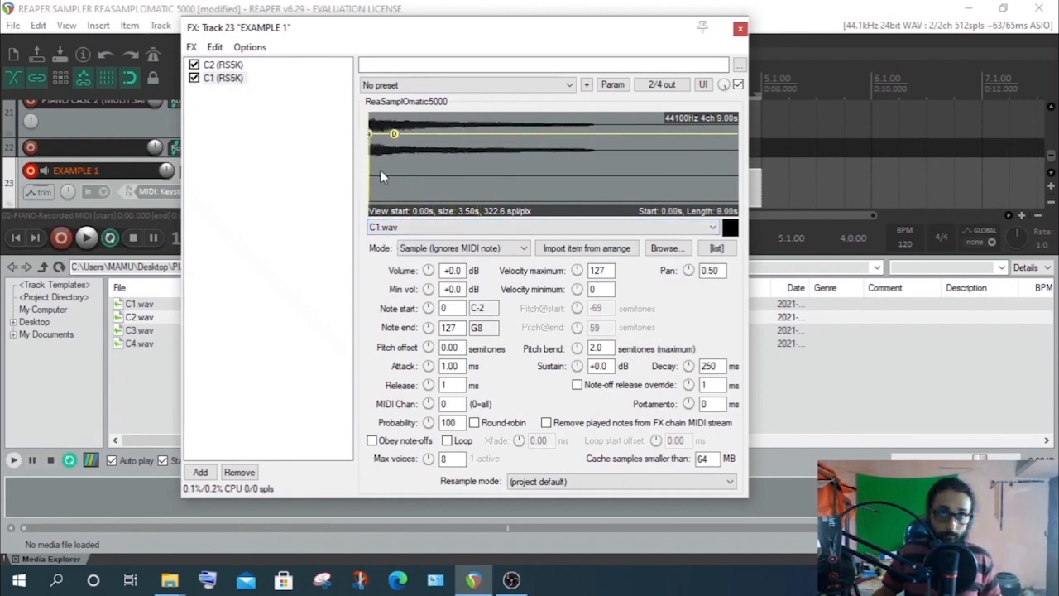
{"action": "scroll", "coordinate": [382, 173], "scroll_direction": "down", "scroll_amount": 1}
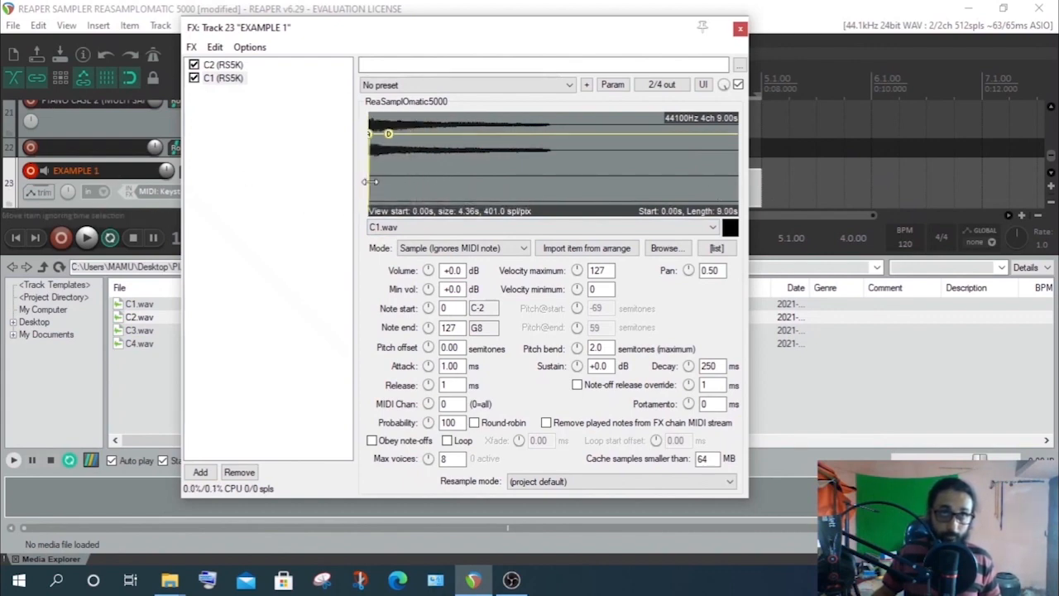
{"action": "mouse_move", "coordinate": [370, 181]}
{"action": "left_mouse_down"}
{"action": "mouse_move", "coordinate": [499, 190]}
{"action": "mouse_move", "coordinate": [33, 163]}
{"action": "left_mouse_up"}
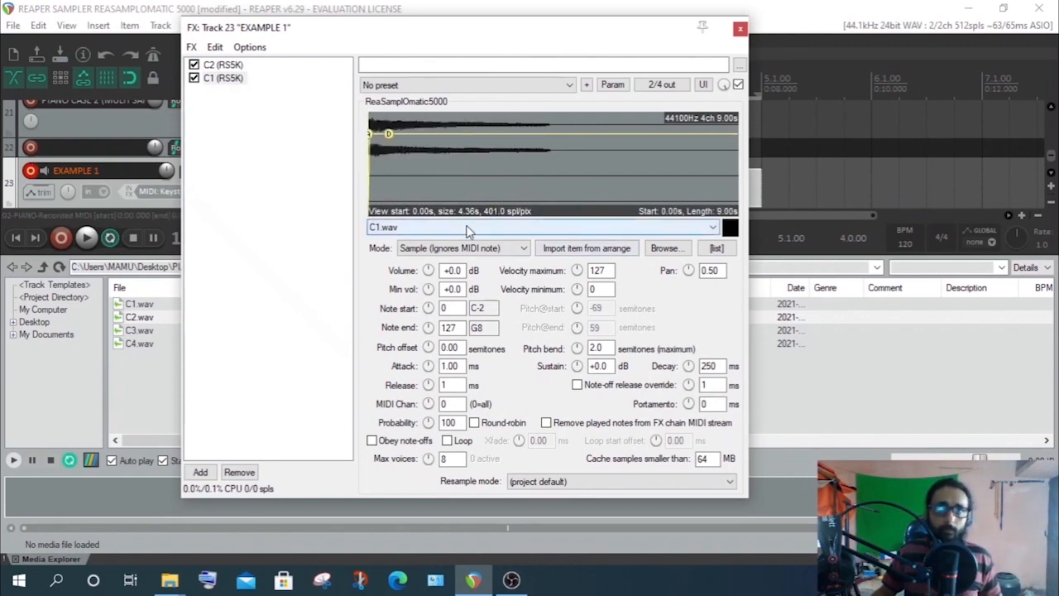
Remove the duplicated C1 sampler instance from the FX chain
{"action": "left_click", "coordinate": [225, 78]}
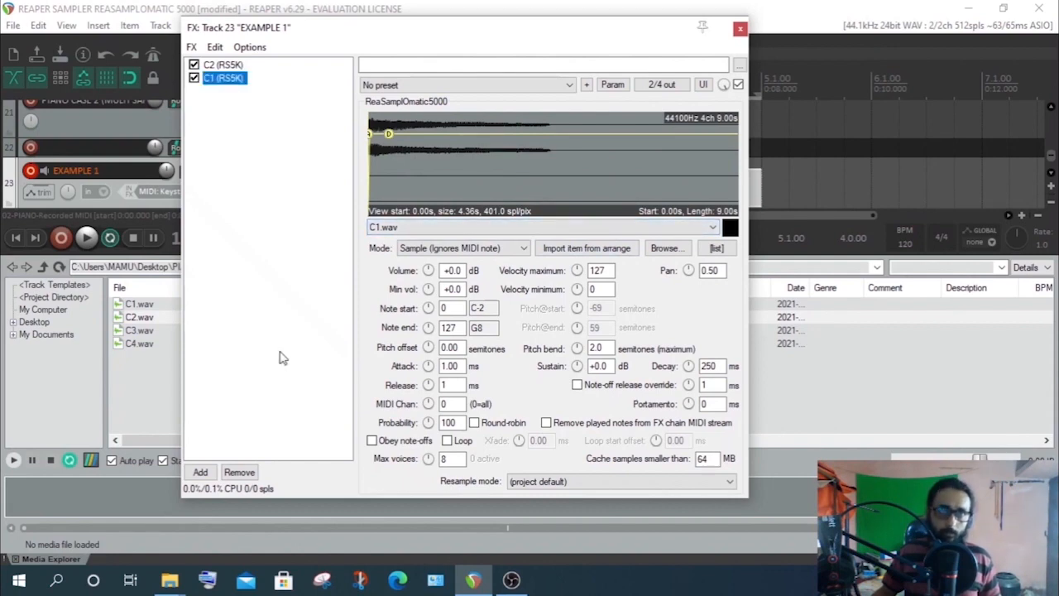
{"action": "left_click", "coordinate": [239, 472]}
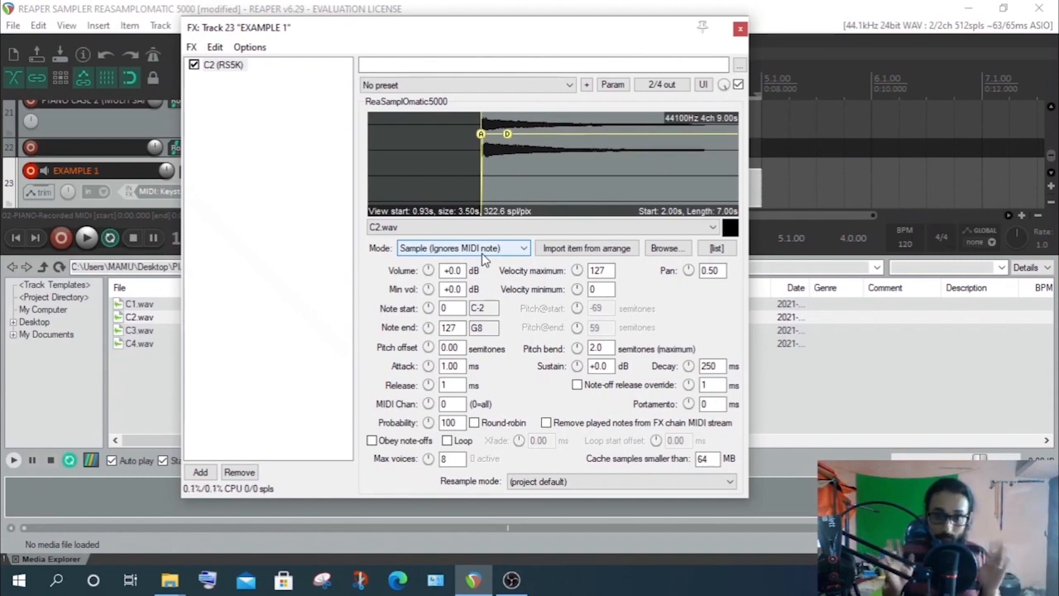
Switch the C2 sampler's mode to Note (Semitone shifted)
{"action": "left_click", "coordinate": [432, 256]}
{"action": "left_click", "coordinate": [418, 283]}
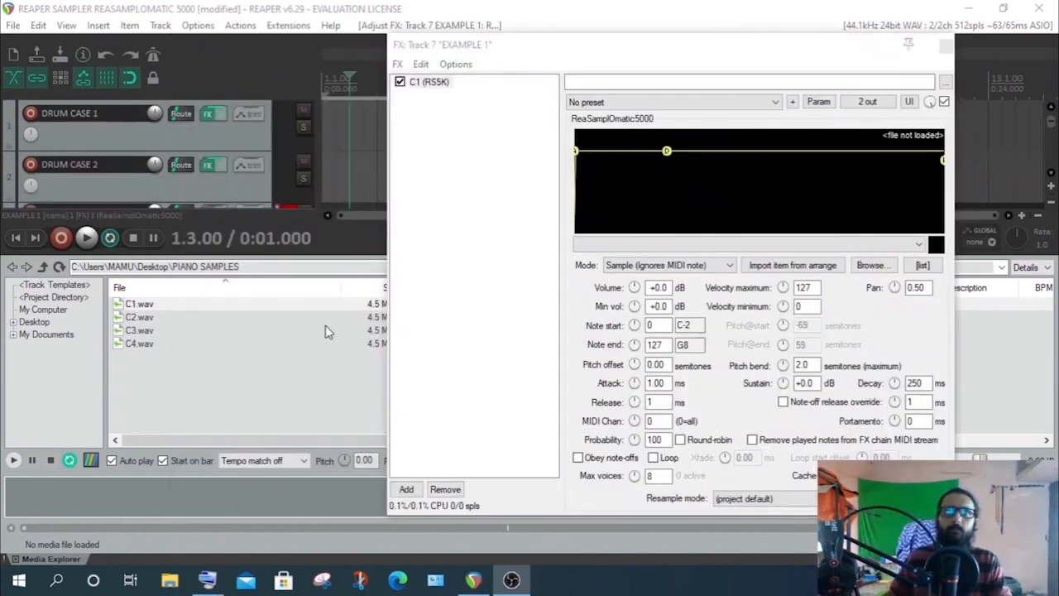
Load C1.wav from the PIANO SAMPLES folder into the empty sampler on the EXAMPLE 1 track
{"action": "left_click", "coordinate": [623, 269]}
{"action": "left_click", "coordinate": [623, 269]}
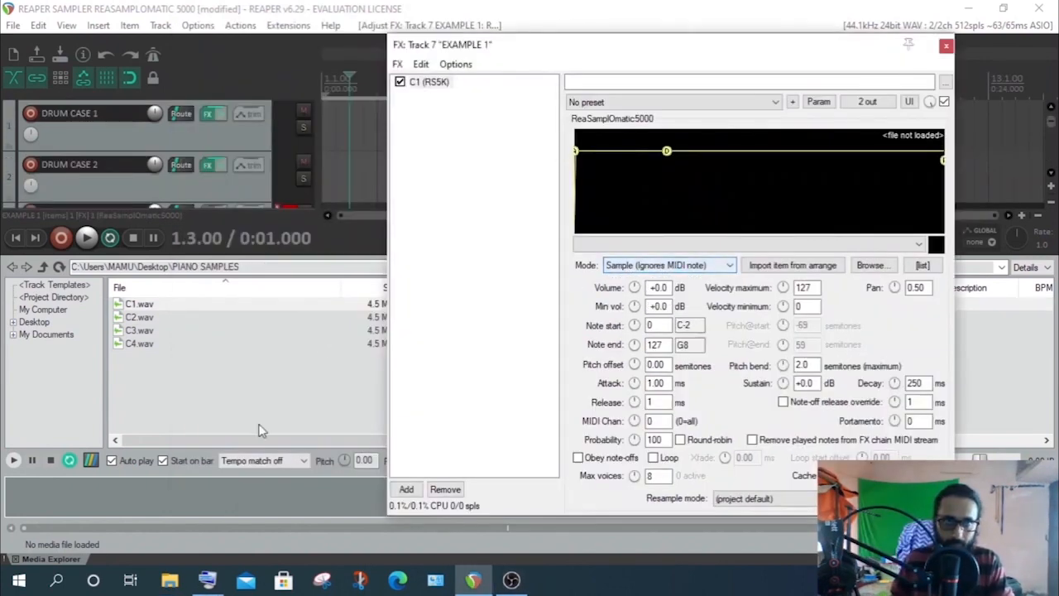
{"action": "left_click_drag", "start_coordinate": [141, 308], "coordinate": [634, 188]}
Audition C1.wav in Sample (Ignores MIDI note) mode and change the mode to Note (Semitone shifted)
{"action": "left_click", "coordinate": [666, 265]}
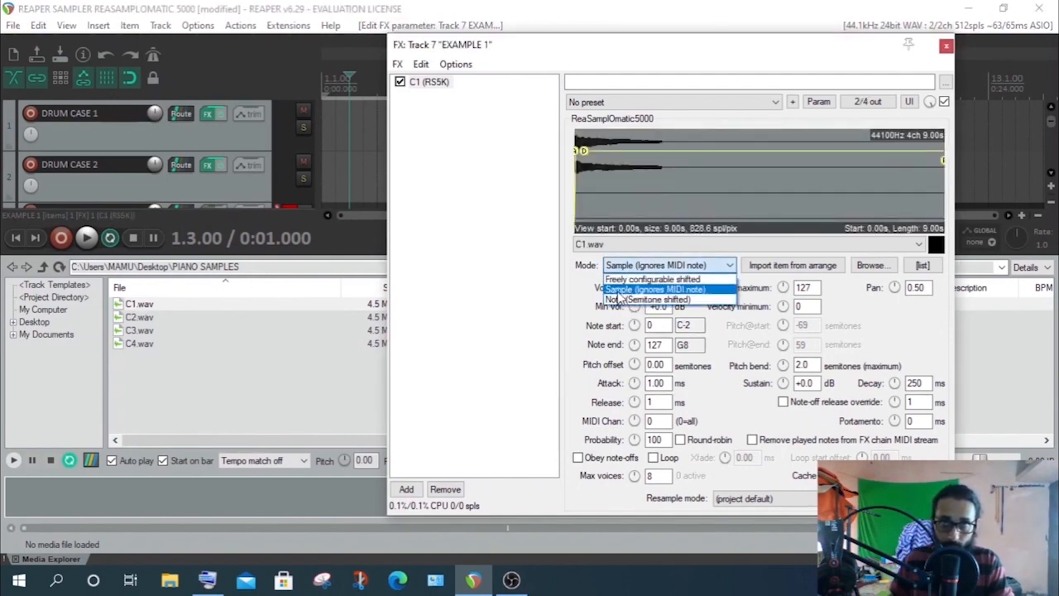
{"action": "left_click", "coordinate": [616, 291]}
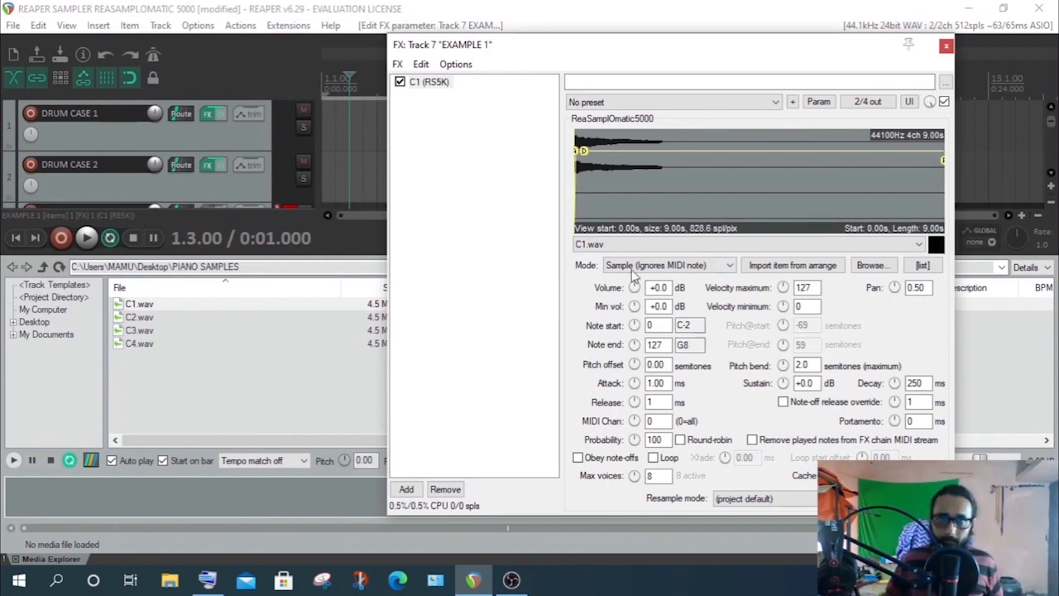
{"action": "left_click", "coordinate": [634, 272]}
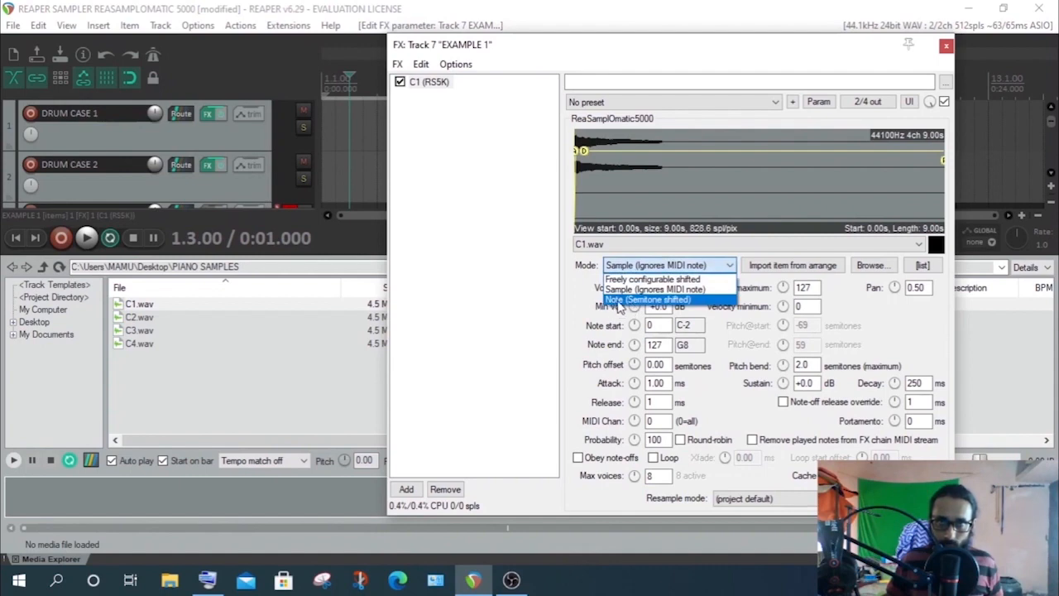
{"action": "left_click", "coordinate": [629, 299]}
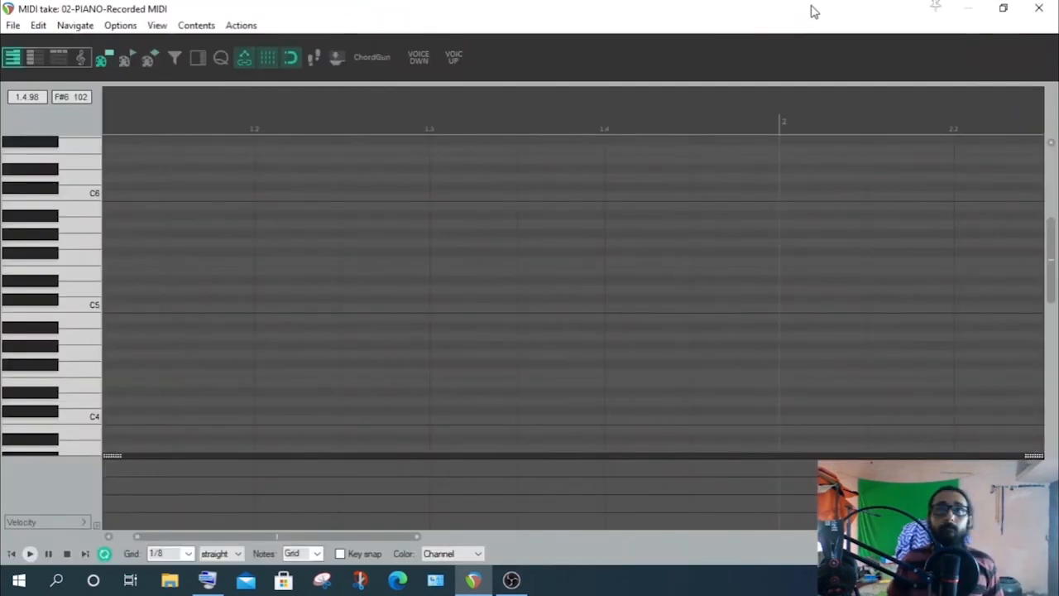
Look up the C1 key's note number on the MIDI editor's keyboard and set the C1.wav sampler's Note start to 36
{"action": "left_click_drag", "start_coordinate": [789, 21], "coordinate": [617, 393]}
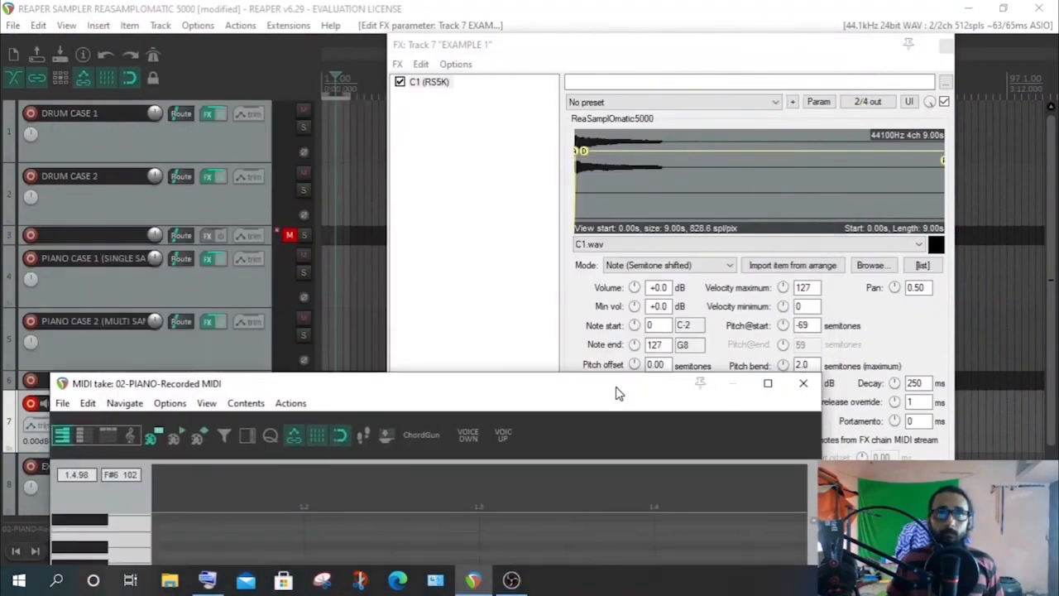
{"action": "double_click", "coordinate": [530, 385]}
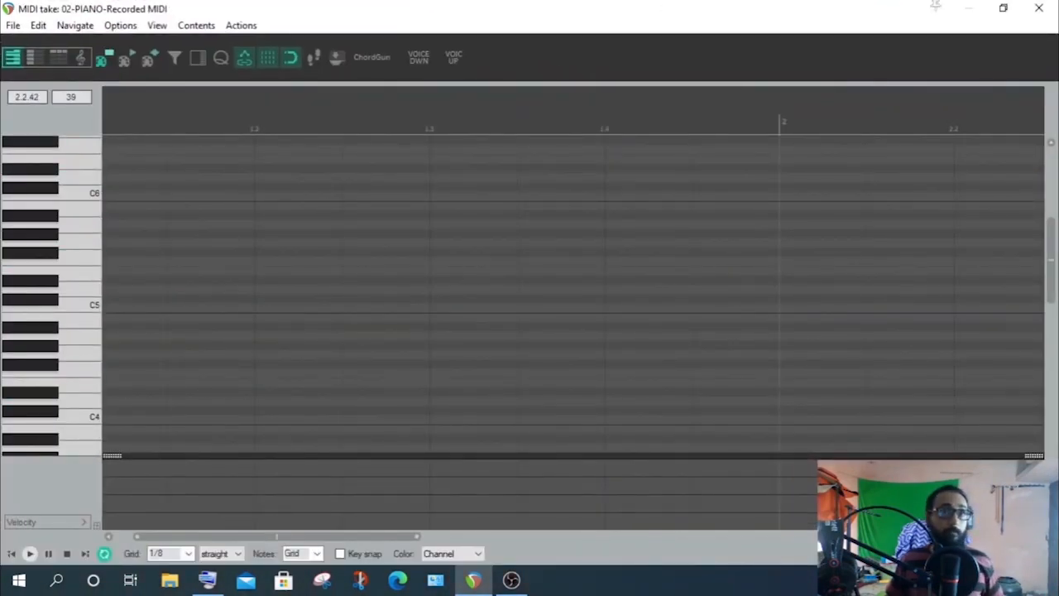
{"action": "left_click_drag", "start_coordinate": [1052, 261], "coordinate": [1055, 376]}
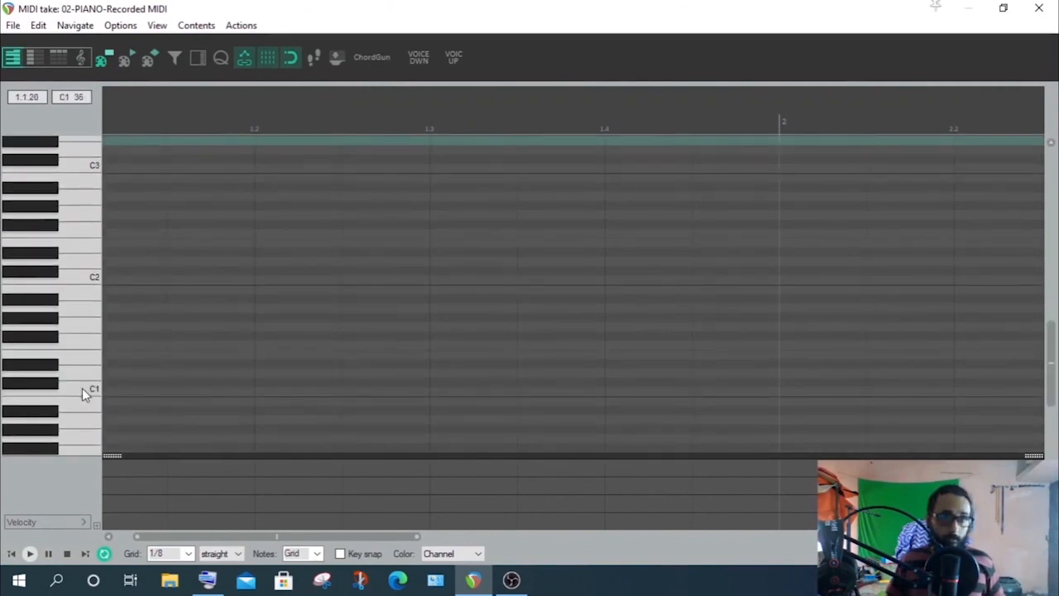
{"action": "left_click", "coordinate": [83, 389]}
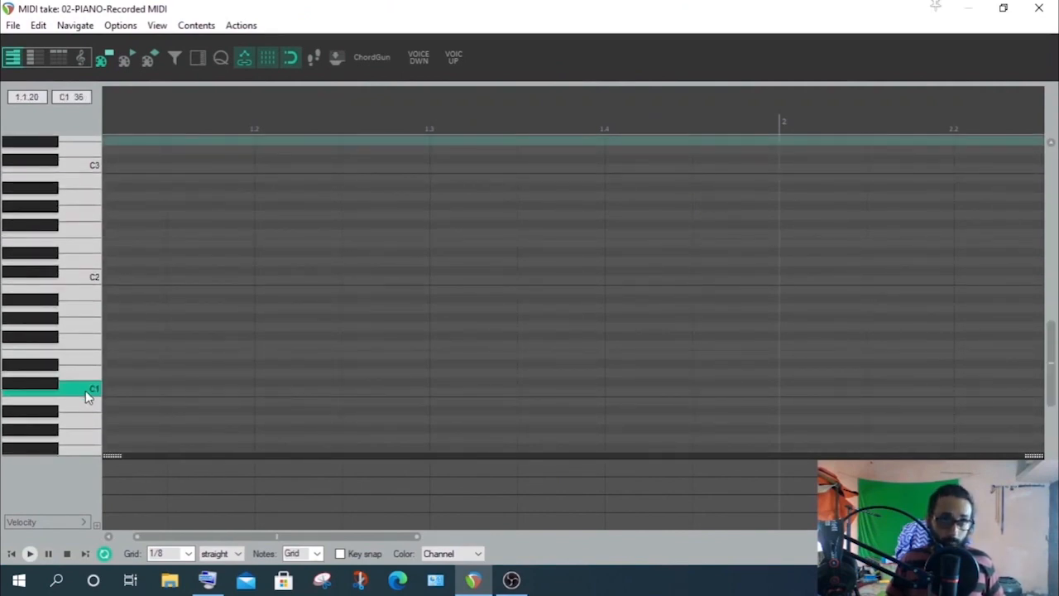
{"action": "left_click", "coordinate": [504, 583]}
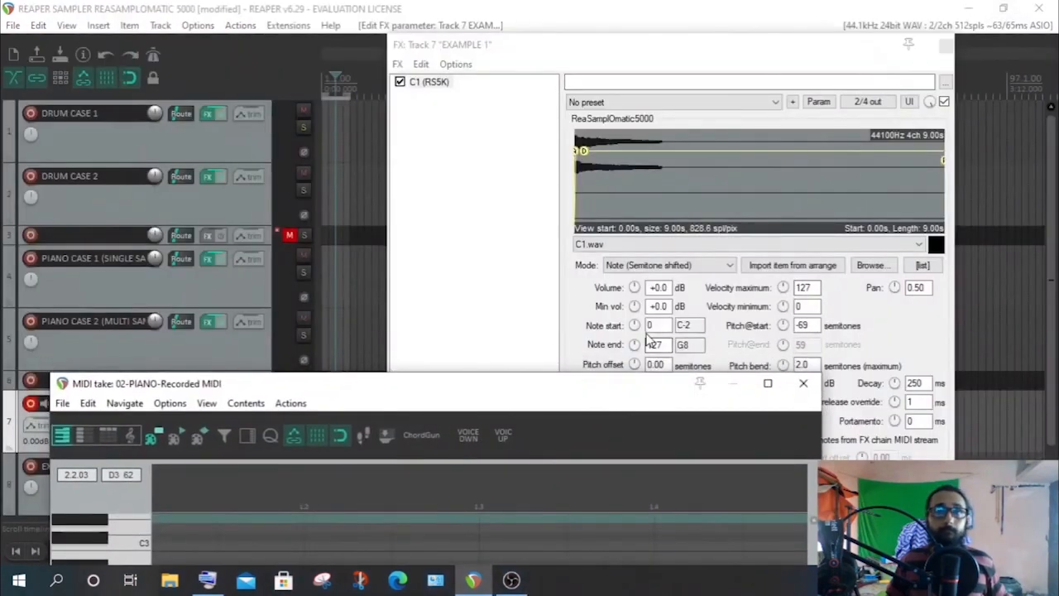
{"action": "left_click", "coordinate": [648, 331]}
{"action": "type", "text": "36"}
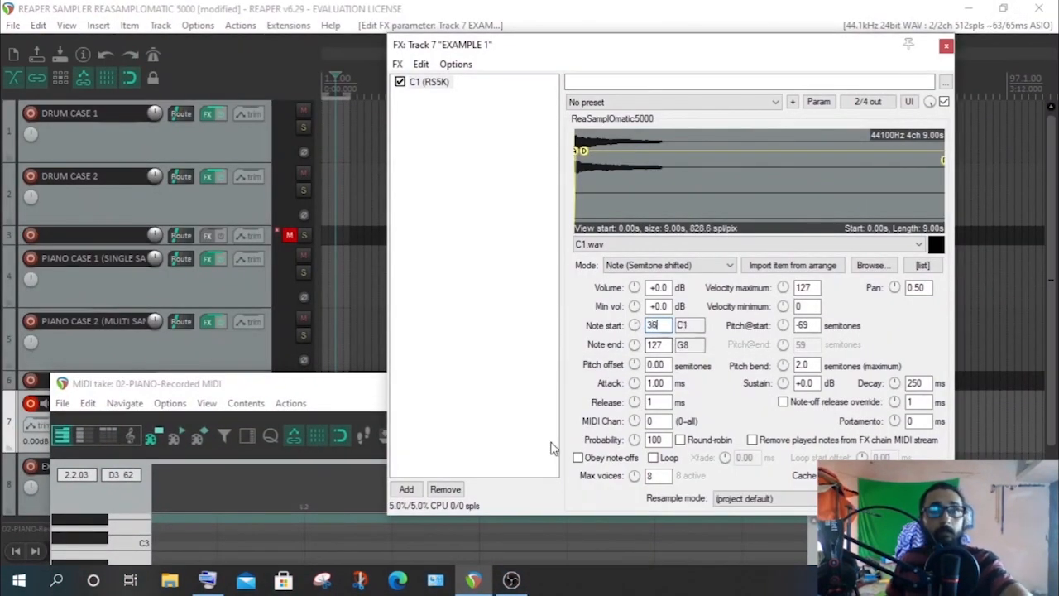
{"action": "key", "text": "Return"}
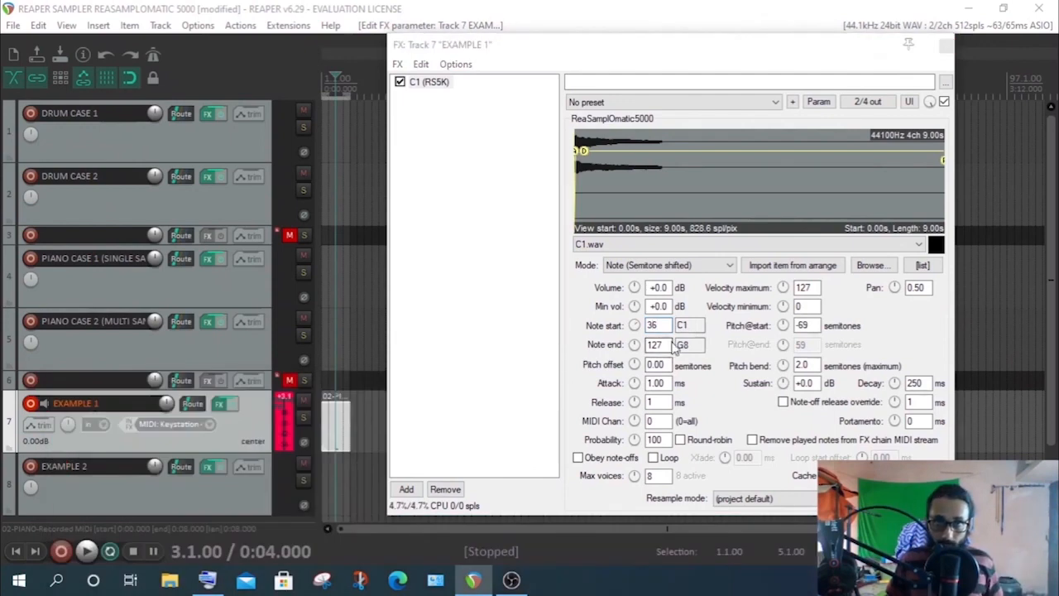
Look up the C5 key's note number on the MIDI editor's keyboard and set the C1.wav sampler's Note end to 84
{"action": "left_click", "coordinate": [667, 346]}
{"action": "left_click", "coordinate": [474, 580]}
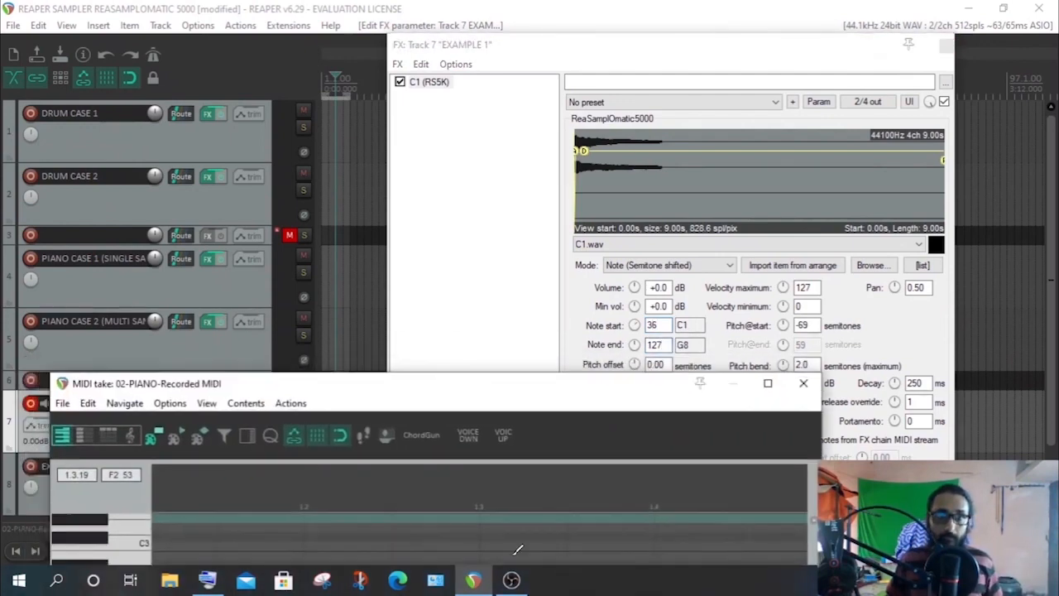
{"action": "left_click_drag", "start_coordinate": [452, 391], "coordinate": [501, 2]}
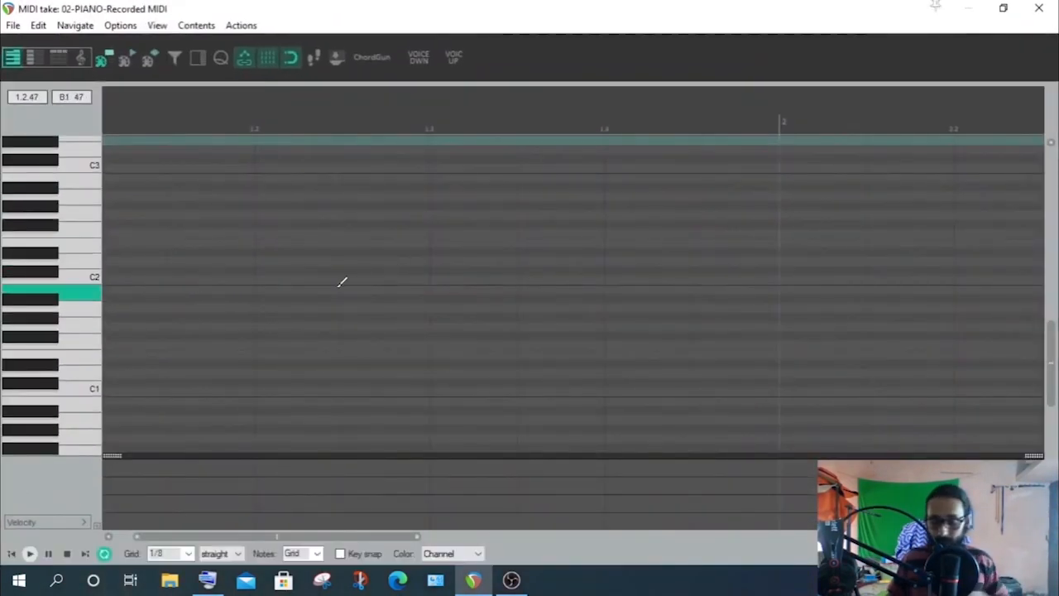
{"action": "scroll", "coordinate": [123, 253], "scroll_direction": "up", "scroll_amount": 5}
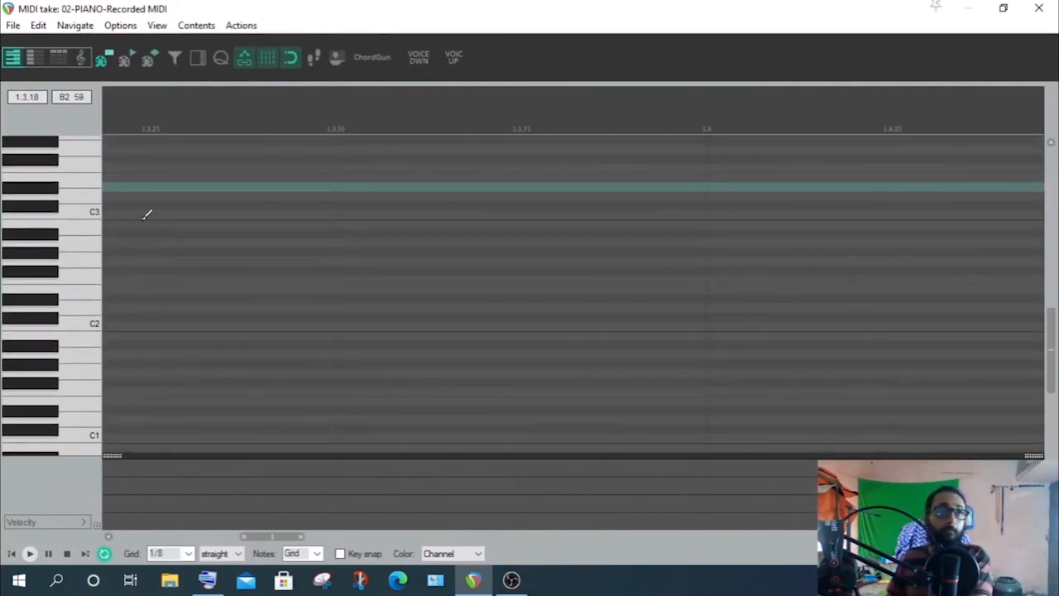
{"action": "scroll", "coordinate": [149, 255], "scroll_direction": "up", "scroll_amount": 2}
{"action": "scroll", "coordinate": [53, 231], "scroll_direction": "up", "scroll_amount": 4}
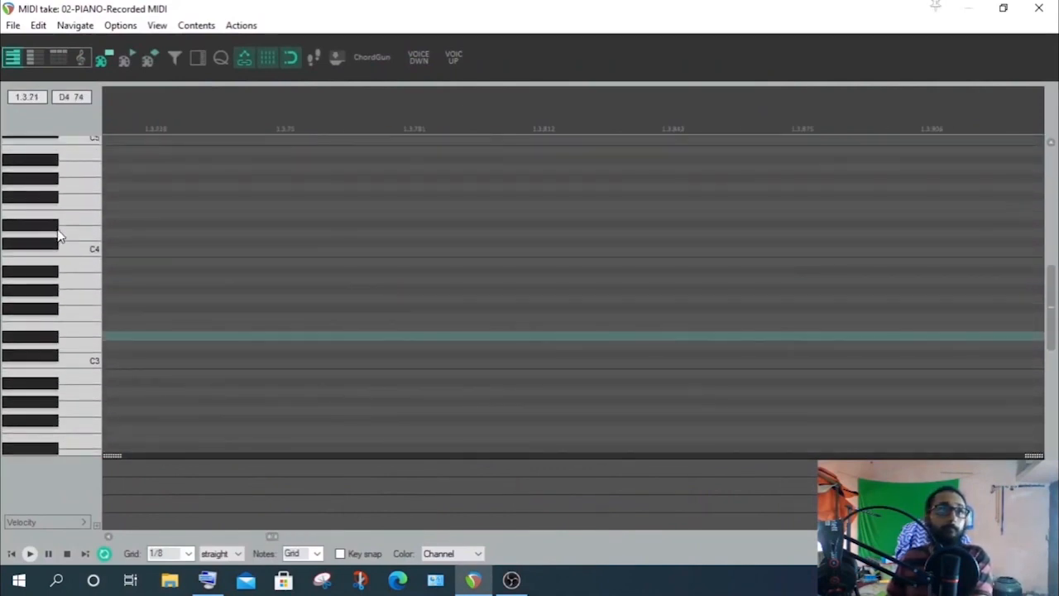
{"action": "mouse_move", "coordinate": [91, 180]}
{"action": "left_mouse_down"}
{"action": "mouse_move", "coordinate": [85, 305]}
{"action": "mouse_move", "coordinate": [86, 170]}
{"action": "left_mouse_up"}
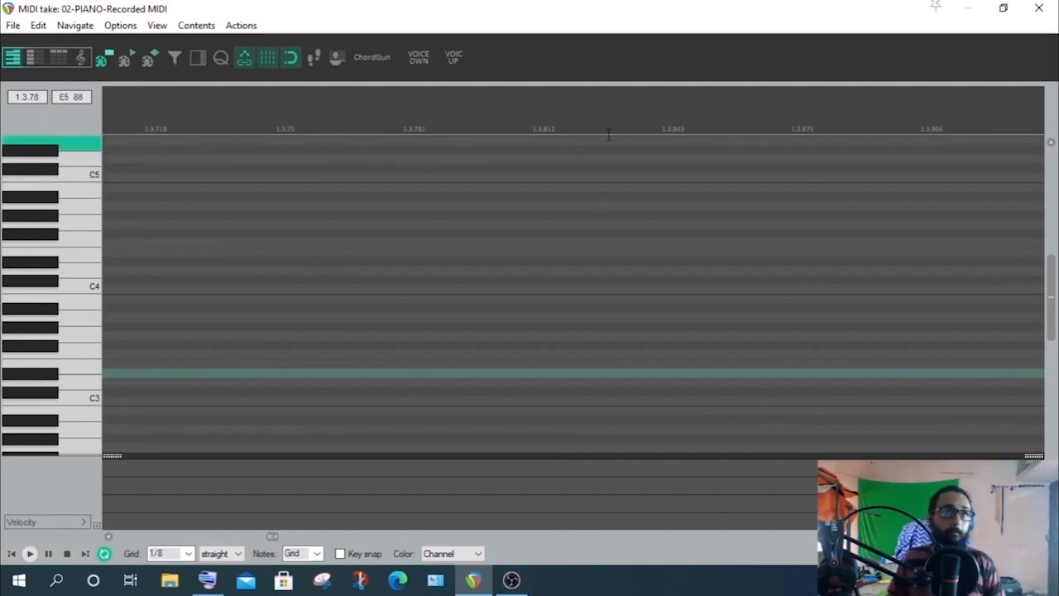
{"action": "left_click", "coordinate": [1044, 8]}
{"action": "left_click", "coordinate": [582, 357]}
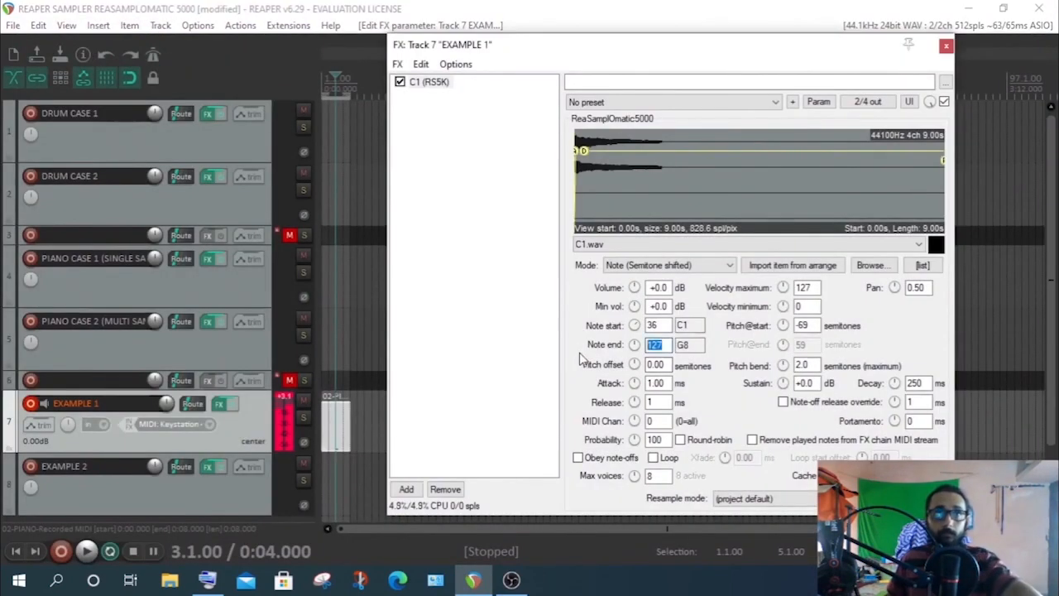
{"action": "type", "text": "84"}
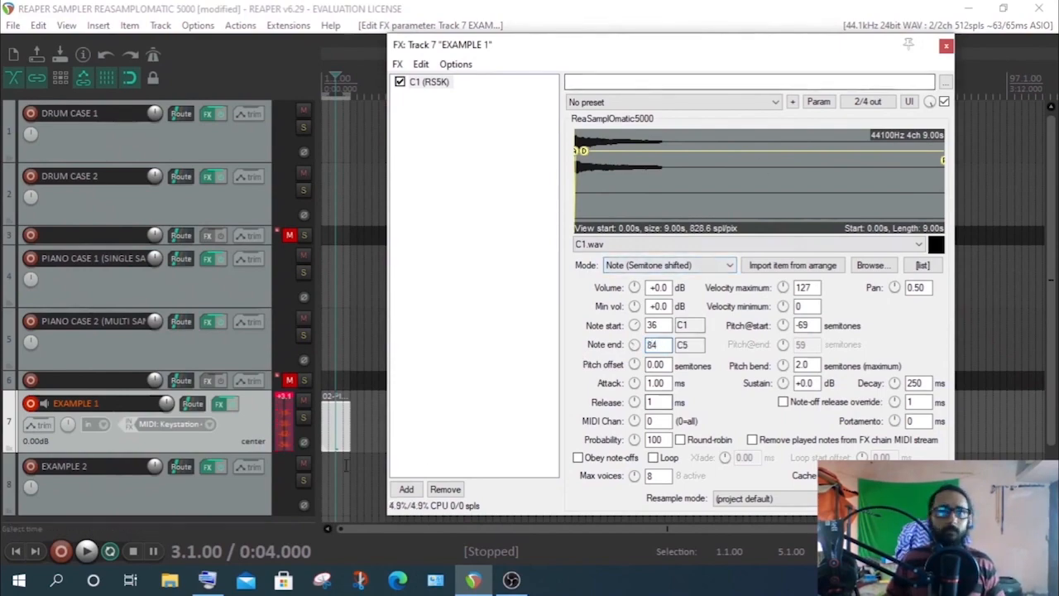
Check which keys the C1 sample is mapped to on the MIDI editor's keyboard, and return to the sampler's Note start setting
{"action": "double_click", "coordinate": [339, 426]}
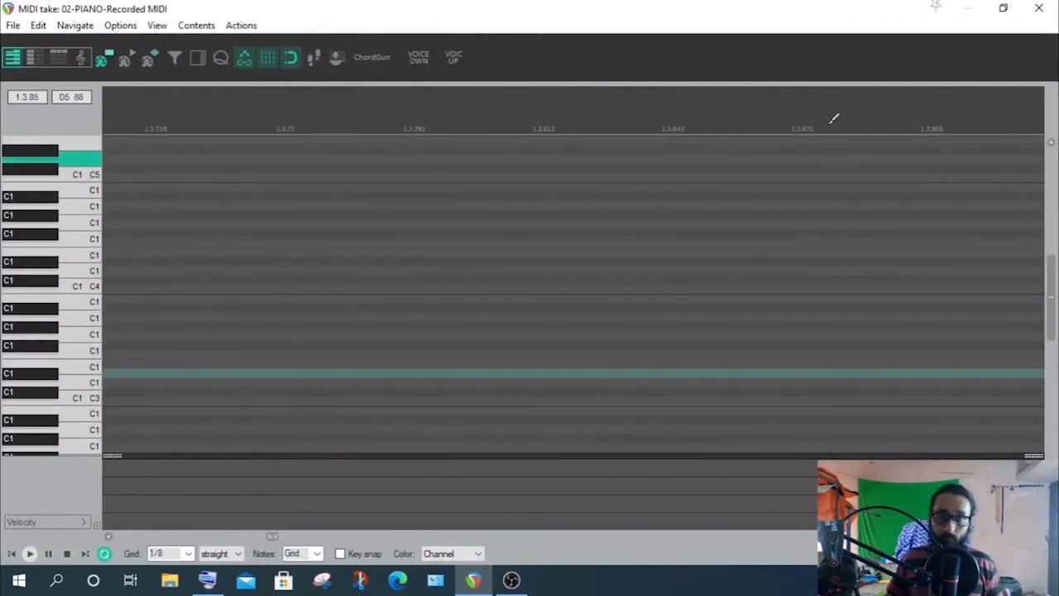
{"action": "left_click", "coordinate": [1040, 8]}
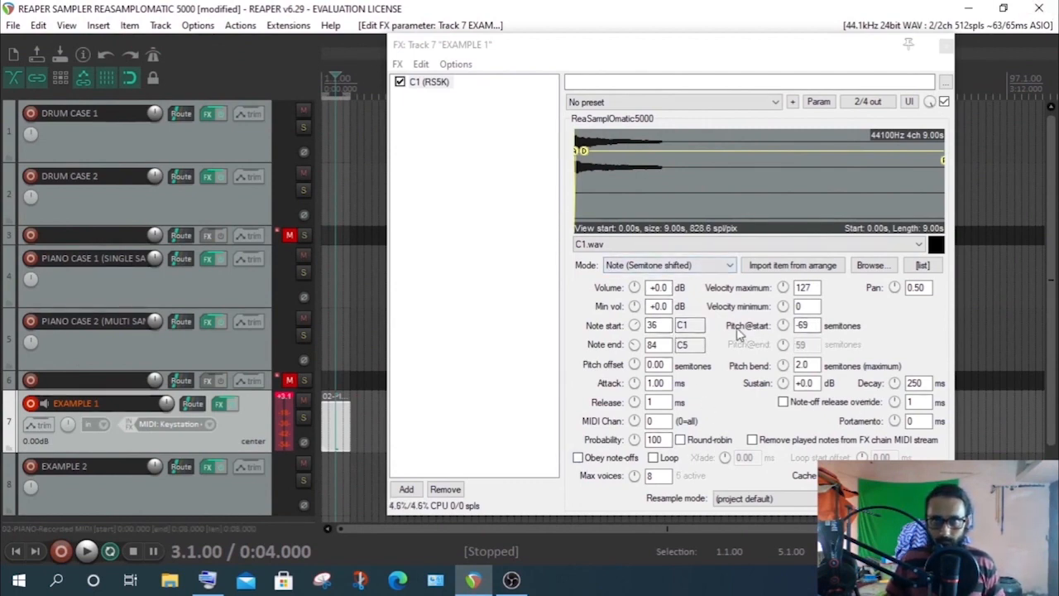
{"action": "left_click", "coordinate": [691, 325]}
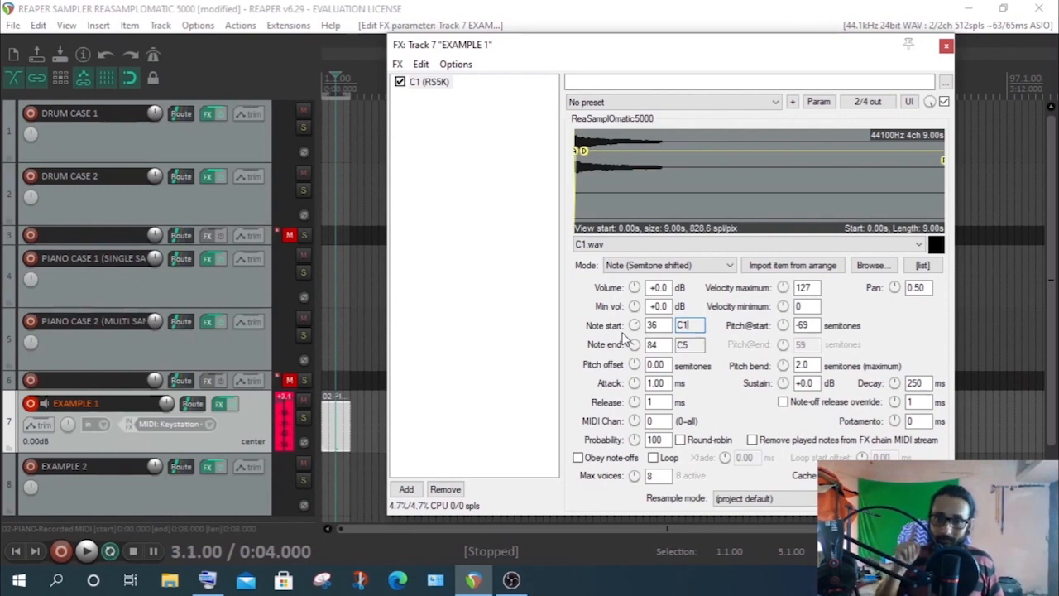
Open the Media Explorer and audition C1.wav from the PIANO SAMPLES folder
{"action": "left_click", "coordinate": [66, 25]}
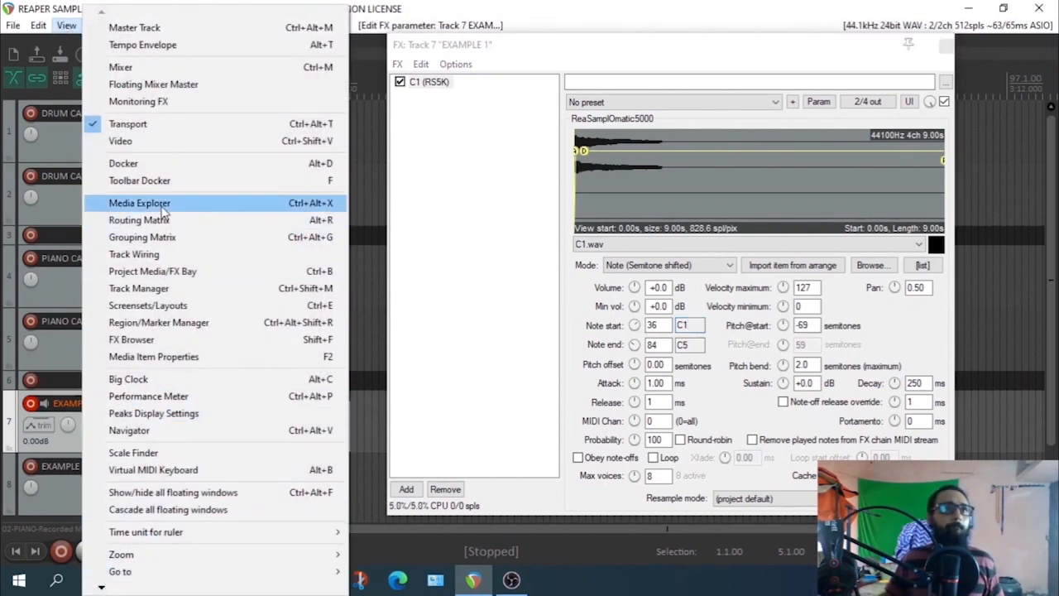
{"action": "left_click", "coordinate": [194, 203]}
{"action": "left_click", "coordinate": [139, 306]}
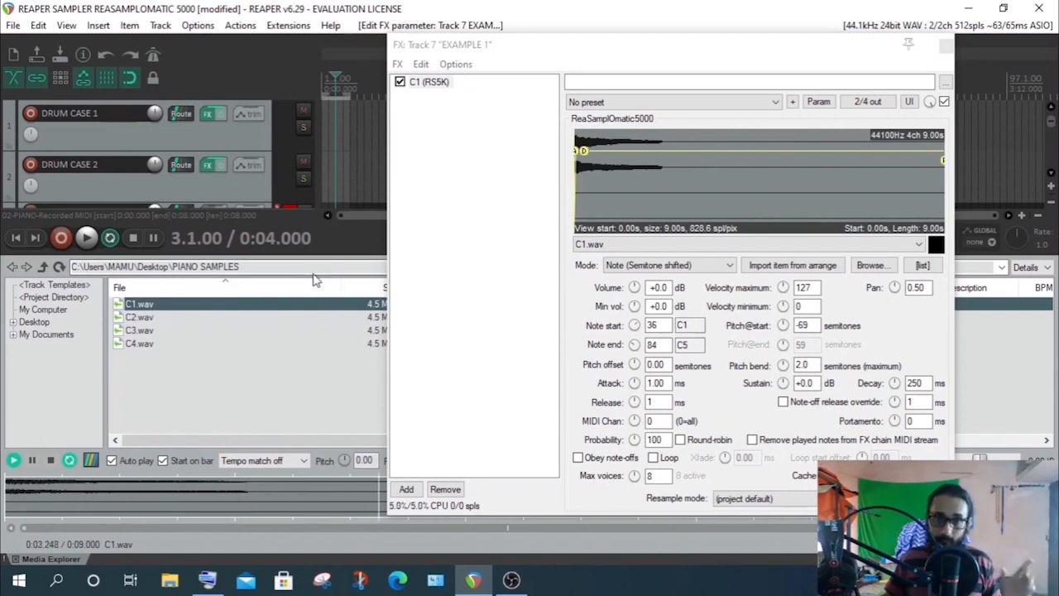
Set the C1.wav sampler's Pitch@start to 0 semitones and close the Media Explorer
{"action": "left_click", "coordinate": [810, 325]}
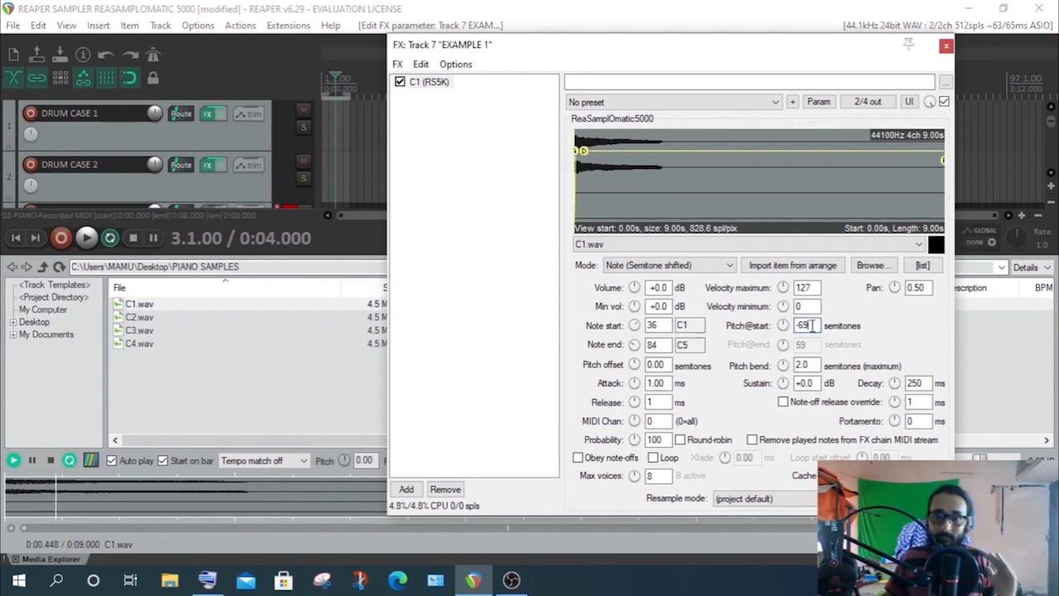
{"action": "double_click", "coordinate": [809, 325]}
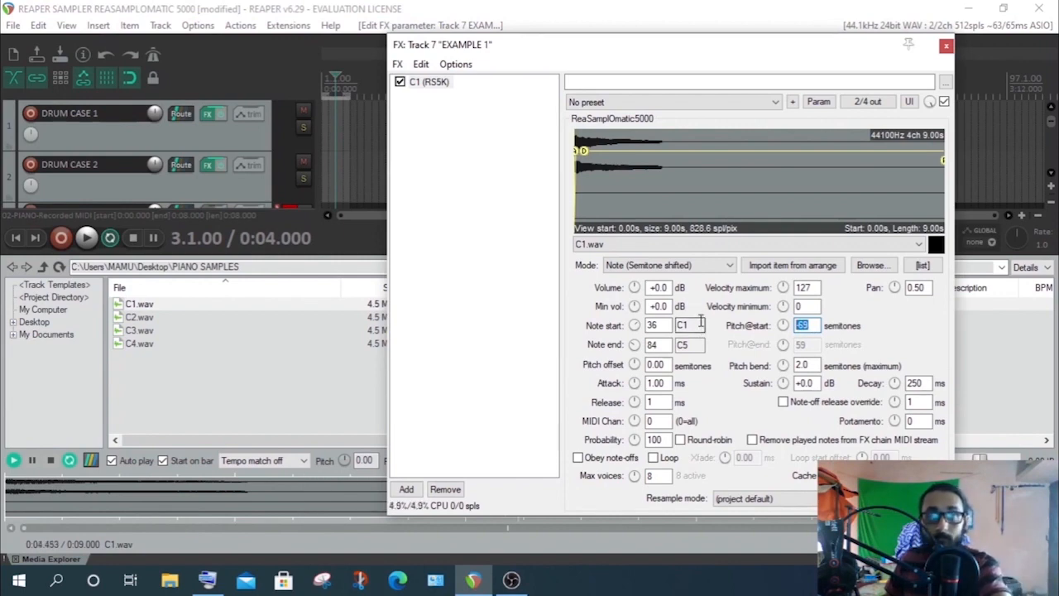
{"action": "type", "text": "0"}
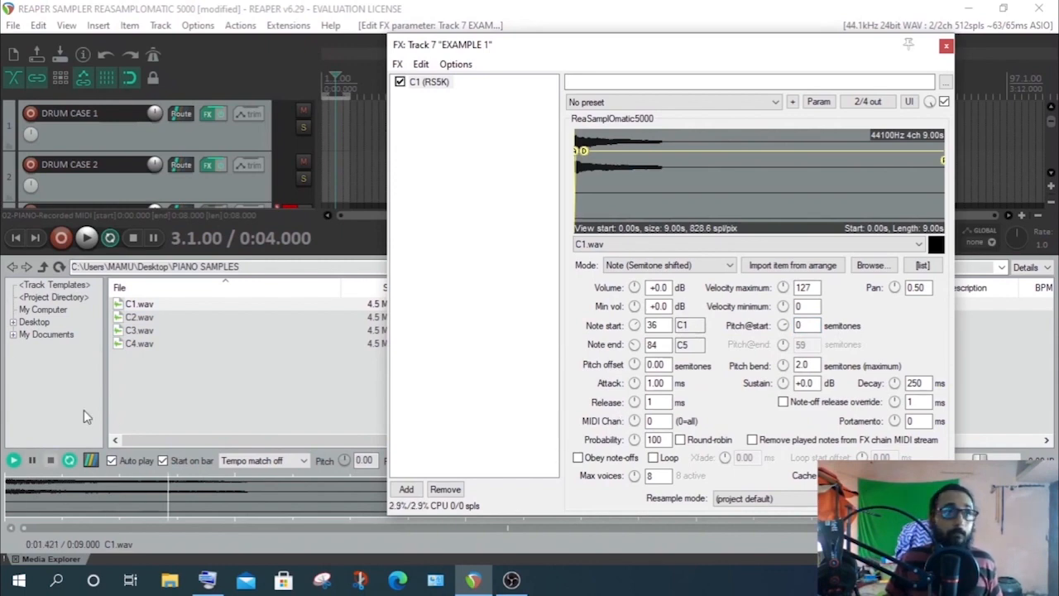
{"action": "left_click", "coordinate": [16, 559]}
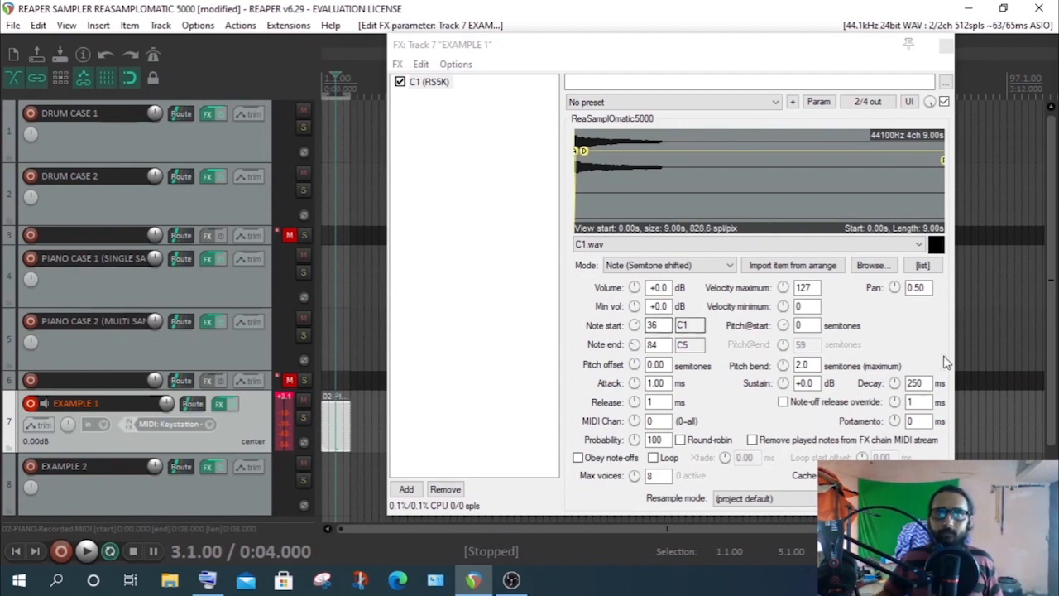
{"action": "left_click", "coordinate": [801, 326]}
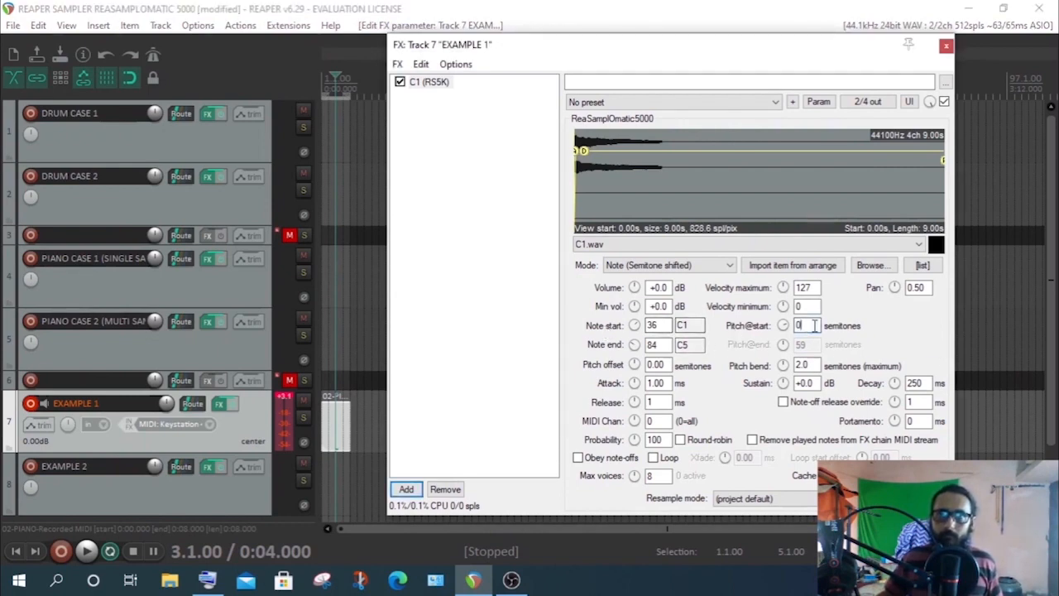
{"action": "key", "text": "ctrl+a"}
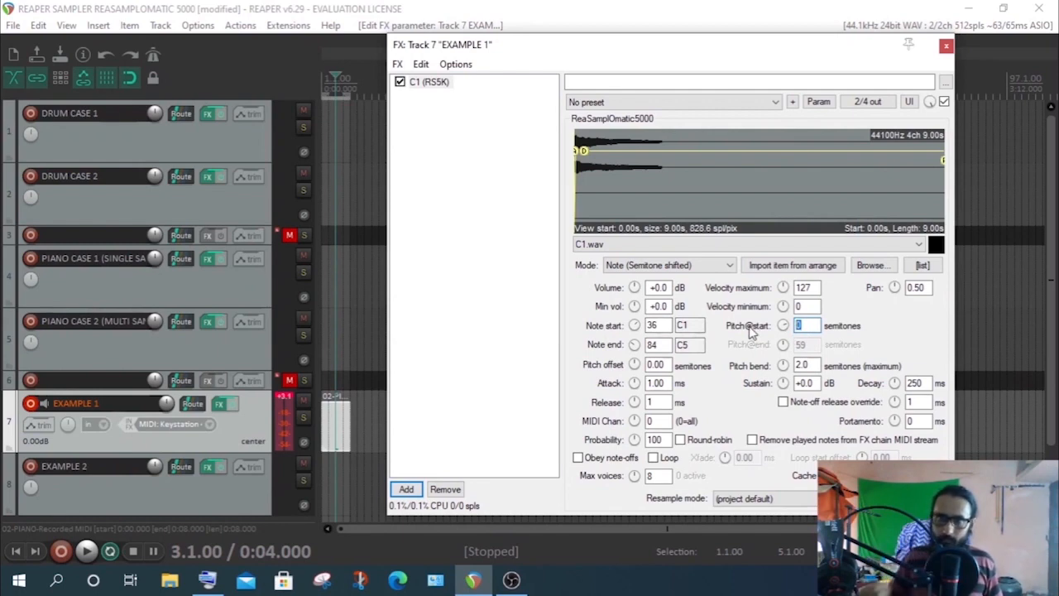
{"action": "left_click_drag", "start_coordinate": [692, 326], "coordinate": [652, 323]}
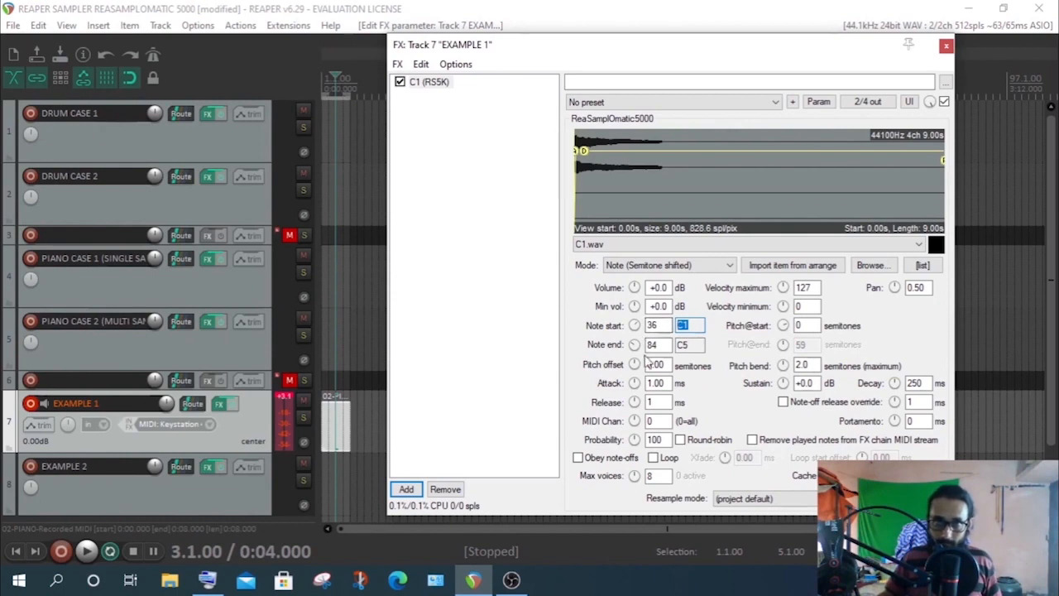
{"action": "left_click", "coordinate": [656, 325]}
{"action": "double_click", "coordinate": [657, 326]}
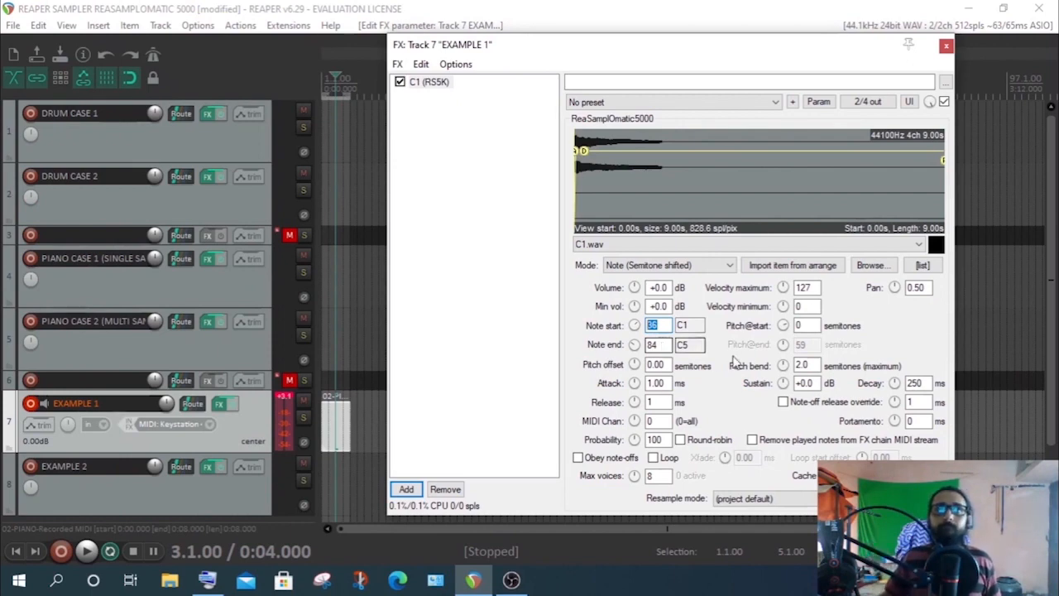
{"action": "left_click", "coordinate": [684, 325]}
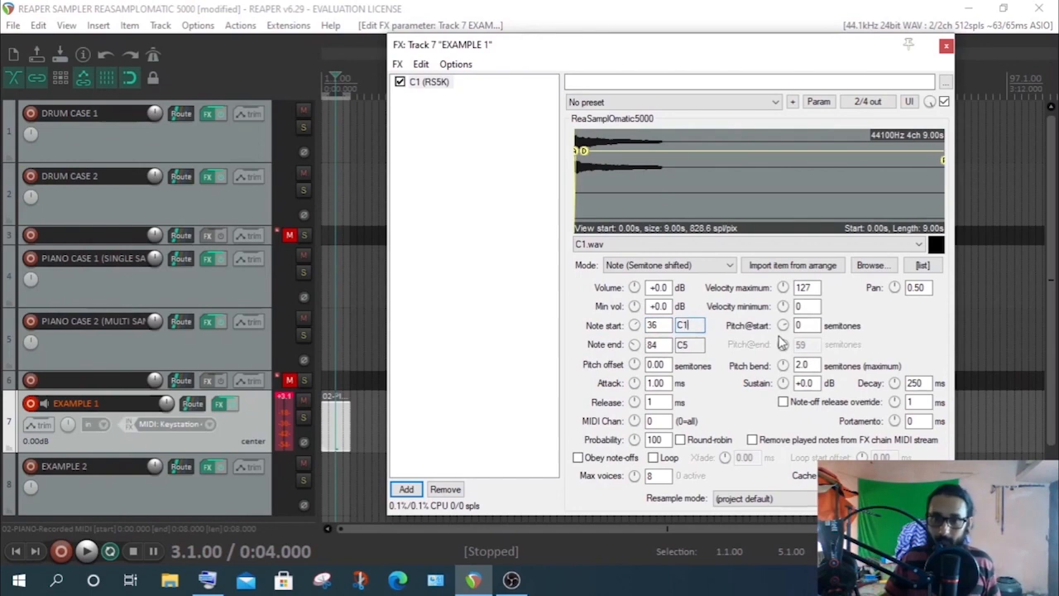
{"action": "key", "text": "Tab"}
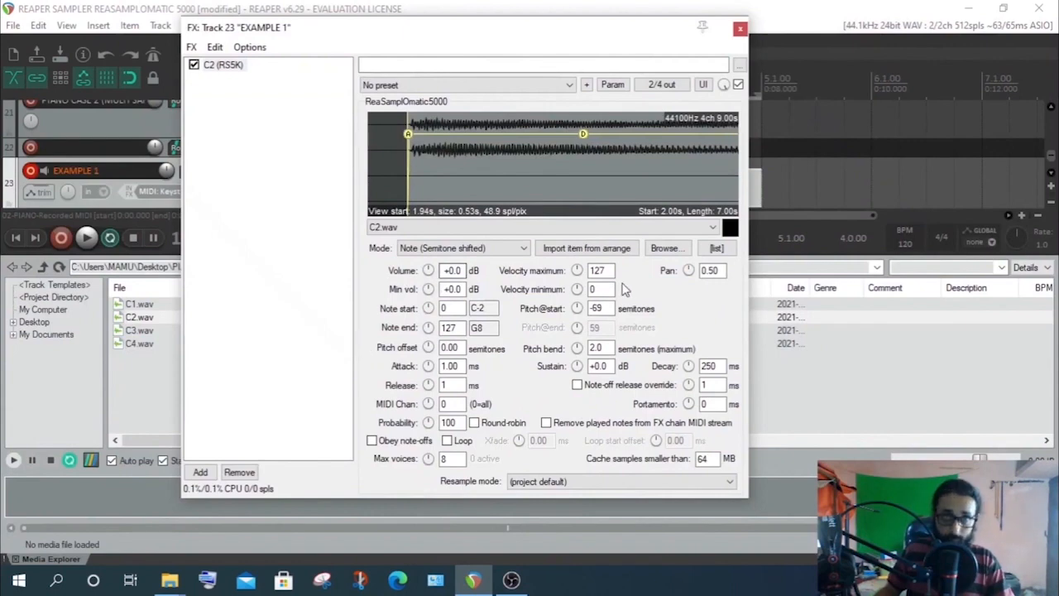
Switch the C2.wav sampler's mode to Sample (Ignores MIDI note)
{"action": "left_click", "coordinate": [427, 251]}
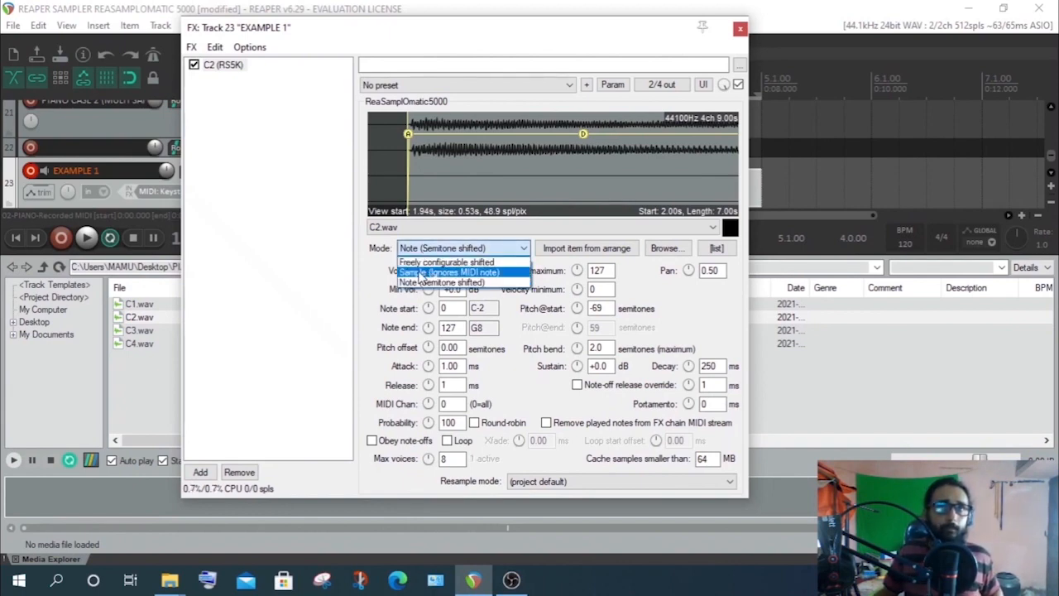
{"action": "left_click", "coordinate": [425, 272]}
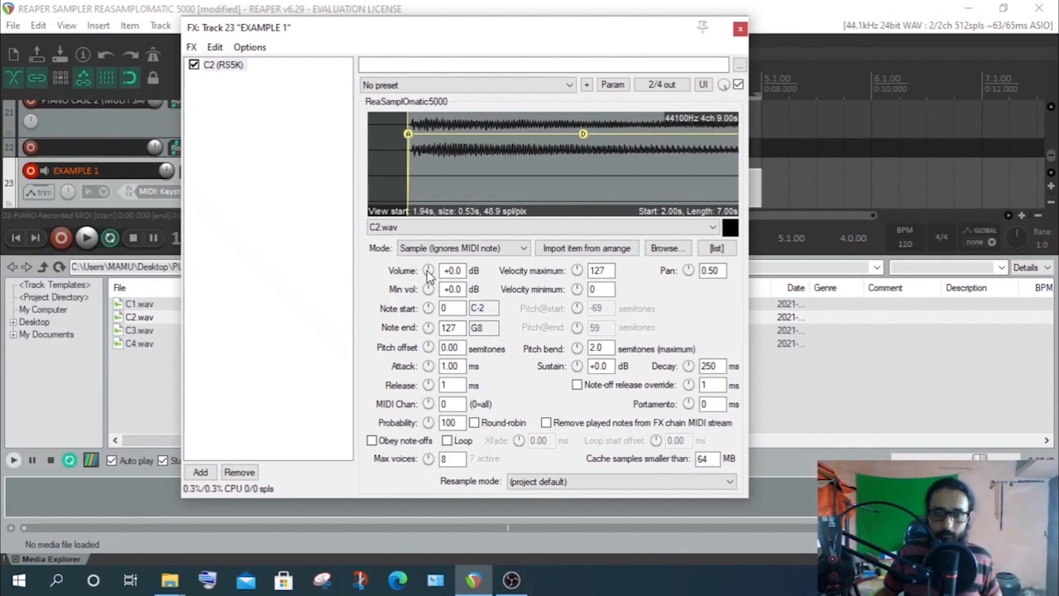
Try the C2.wav sampler's volume at about +7.7 dB and -28.6 dB, and reset it to +0.0 dB
{"action": "left_click_drag", "start_coordinate": [429, 276], "coordinate": [429, 248]}
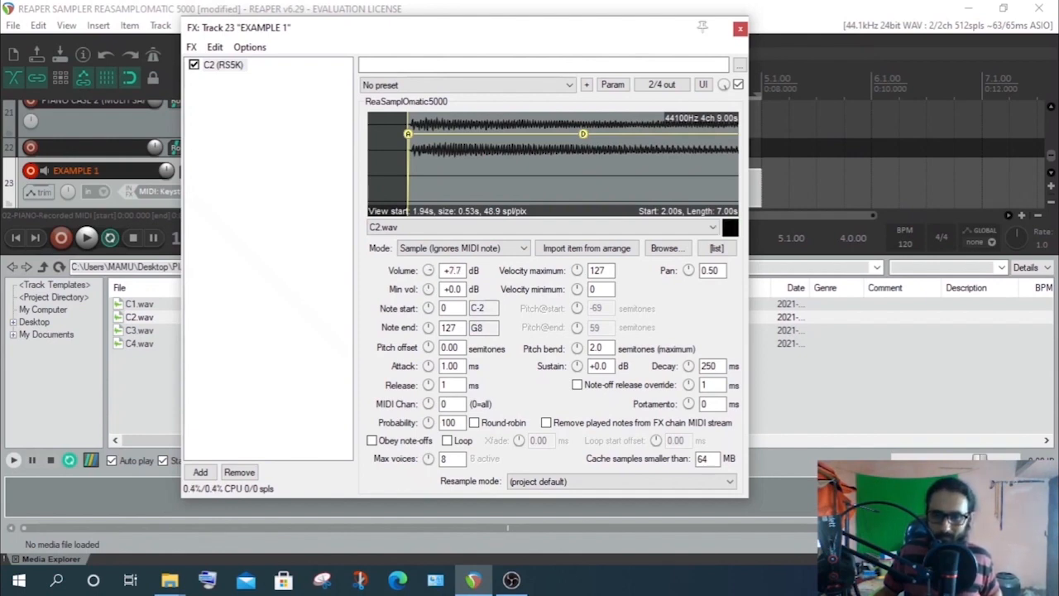
{"action": "left_click_drag", "start_coordinate": [428, 248], "coordinate": [428, 305]}
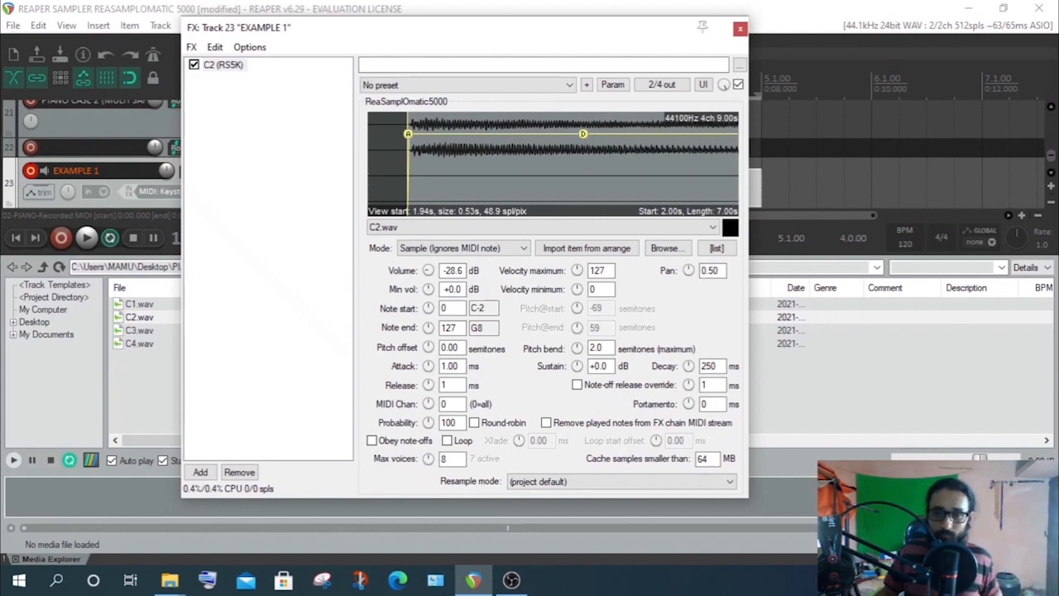
{"action": "left_click_drag", "start_coordinate": [429, 270], "coordinate": [429, 247]}
{"action": "double_click", "coordinate": [428, 271]}
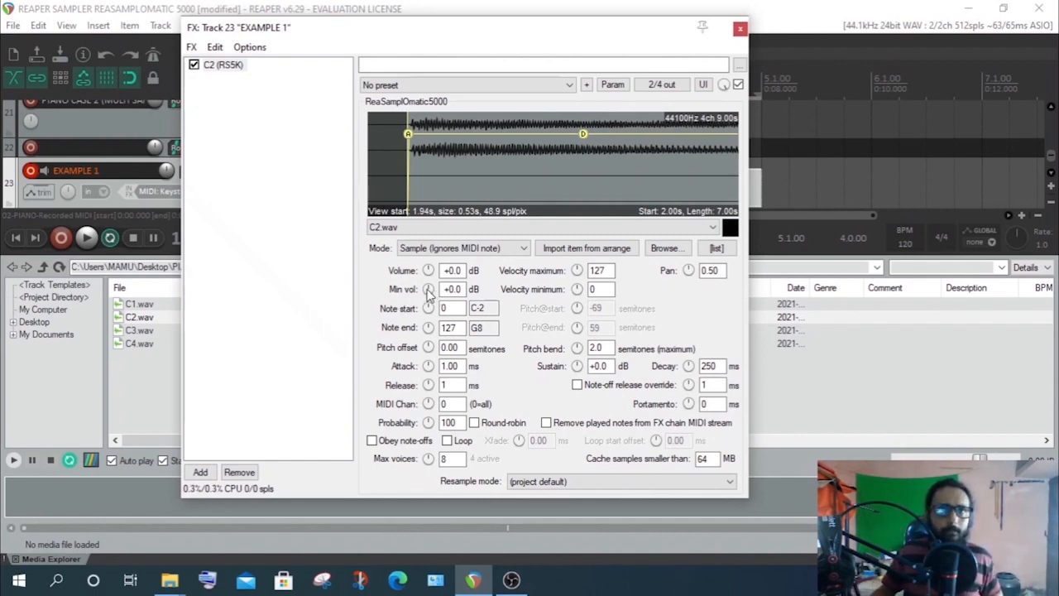
Lower the C2.wav sampler's minimum volume to -inf dB
{"action": "left_click_drag", "start_coordinate": [427, 289], "coordinate": [428, 348]}
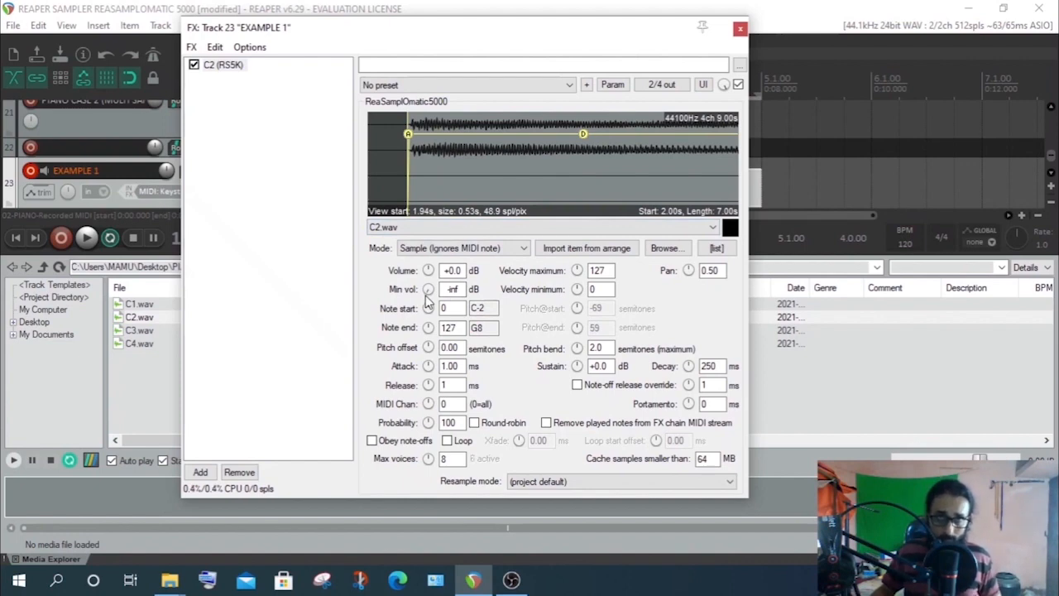
Try the C2.wav sampler's minimum volume at +0.0 dB and return it to -inf dB
{"action": "double_click", "coordinate": [427, 291]}
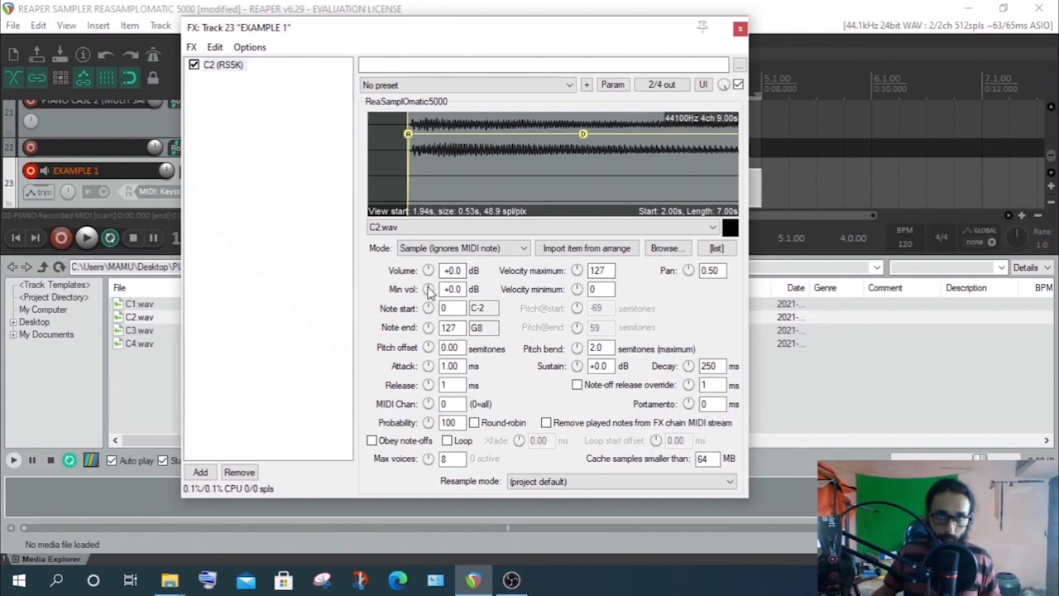
{"action": "left_click_drag", "start_coordinate": [429, 291], "coordinate": [428, 306]}
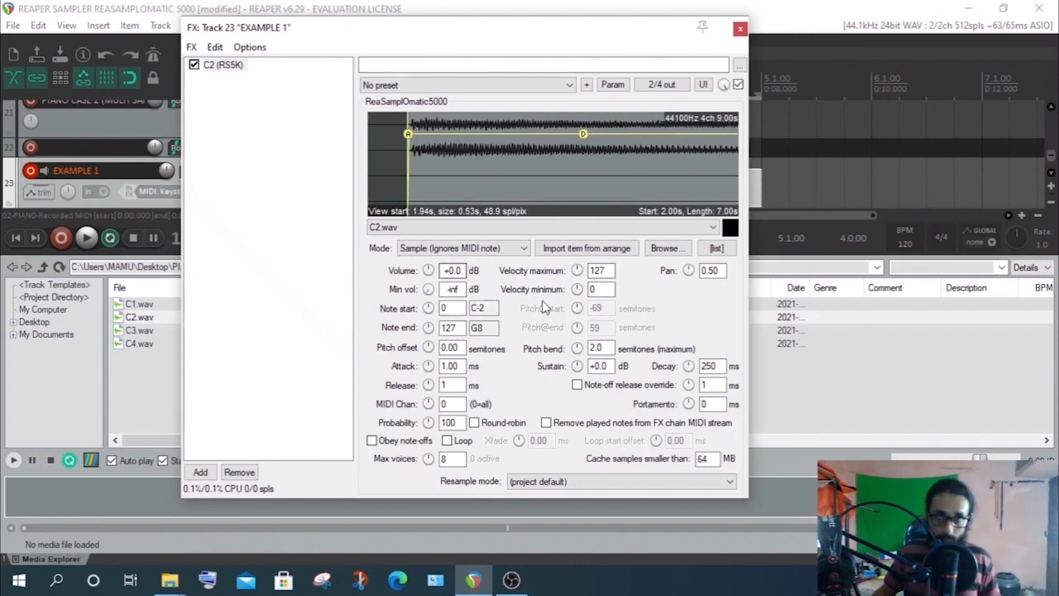
Try a velocity minimum of 127, restore it to 0, and reset the C2.wav sampler's minimum volume to +0.0 dB
{"action": "left_click", "coordinate": [602, 287]}
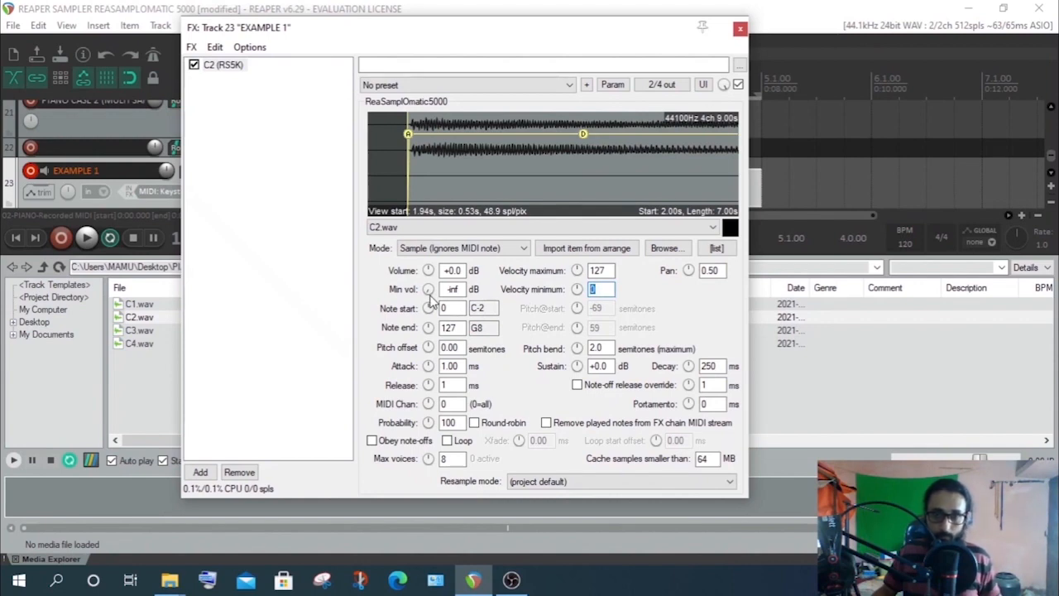
{"action": "type", "text": "12"}
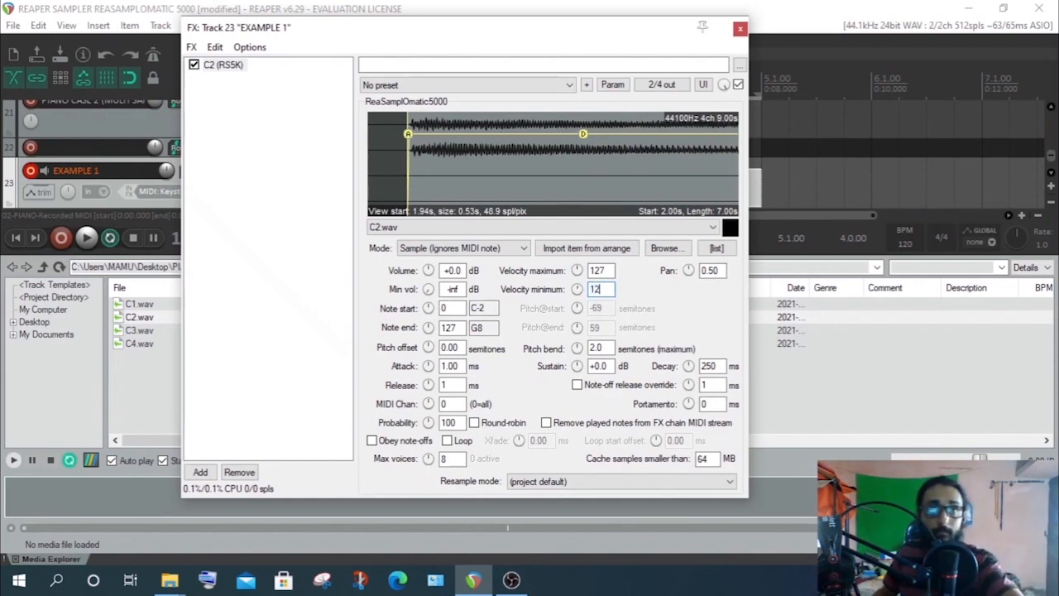
{"action": "type", "text": "7"}
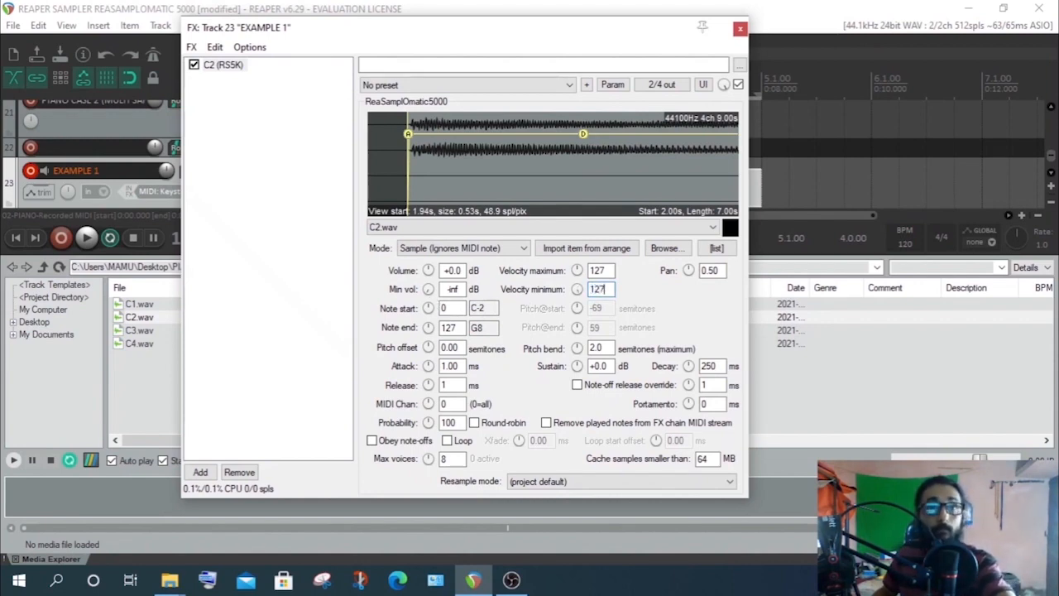
{"action": "double_click", "coordinate": [614, 288]}
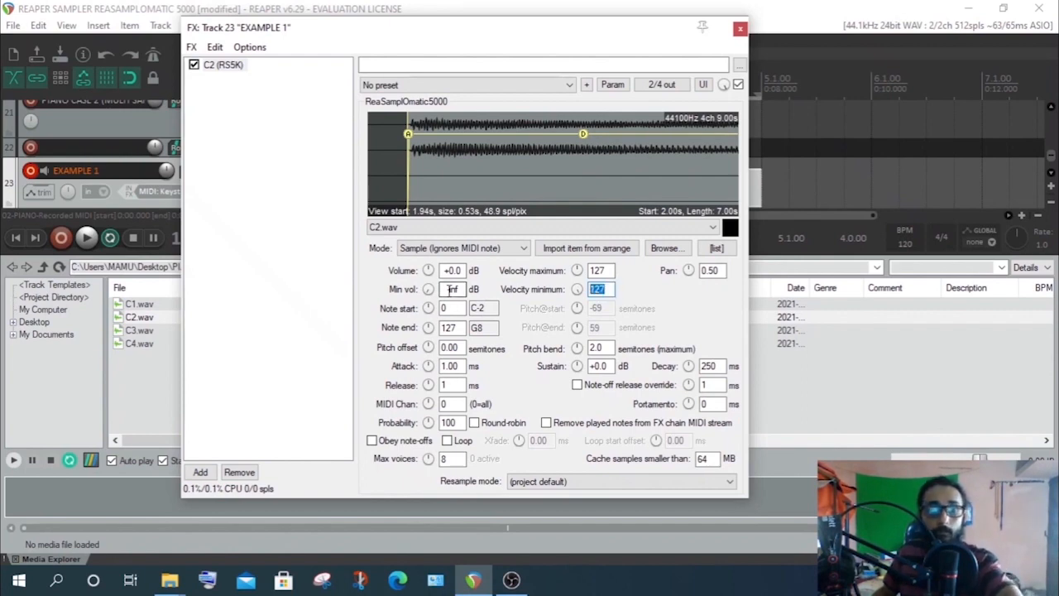
{"action": "type", "text": "0"}
{"action": "double_click", "coordinate": [429, 290]}
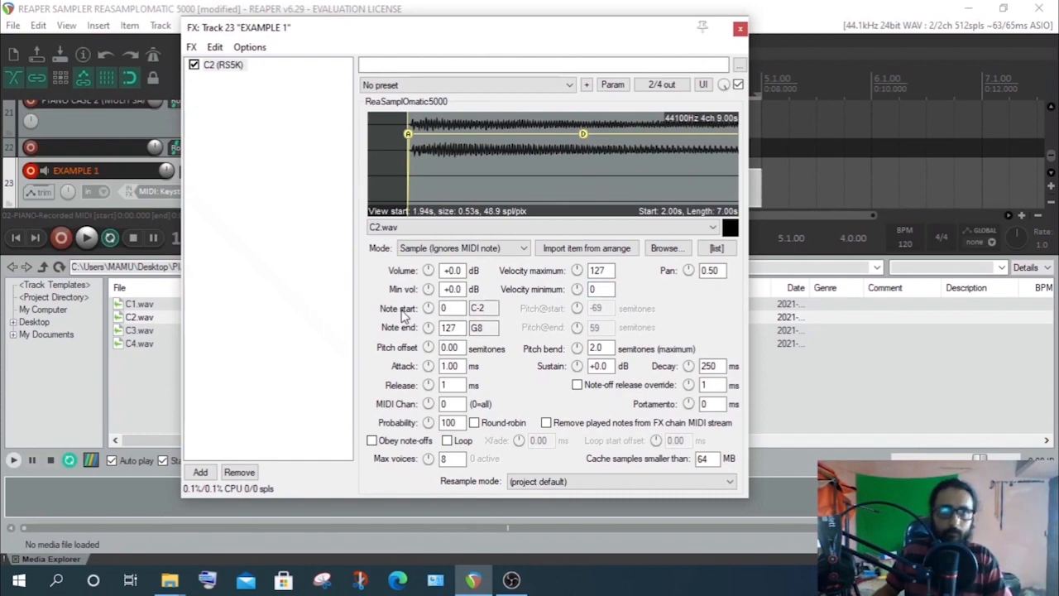
{"action": "left_click", "coordinate": [444, 308]}
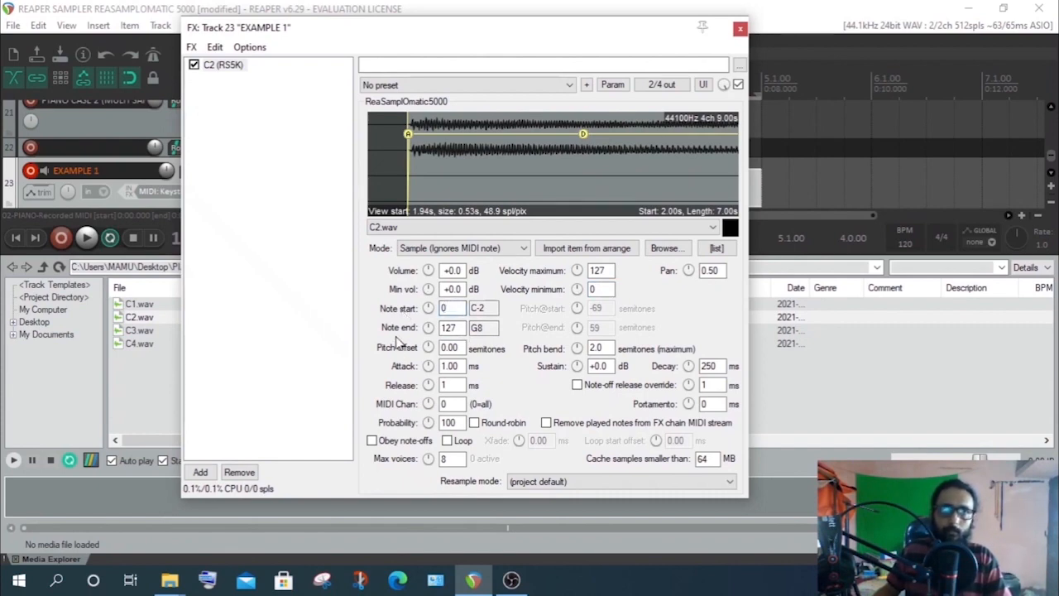
{"action": "left_click", "coordinate": [456, 327]}
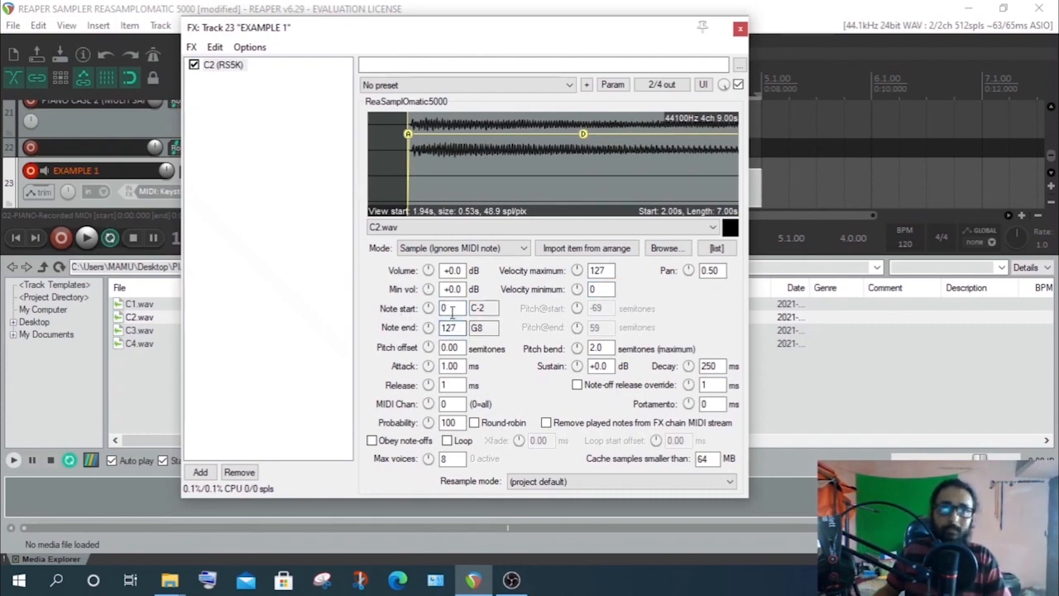
{"action": "key", "text": "shift+Tab"}
{"action": "key", "text": "Tab"}
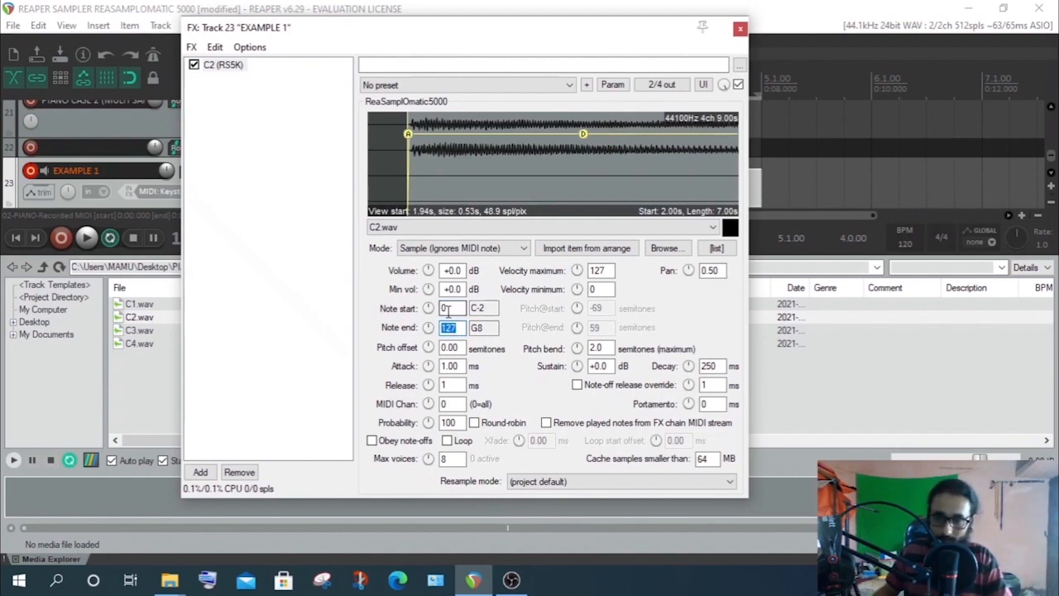
Move the FX window aside and open the 02-PIANO-Recorded MIDI item of the EXAMPLE 1 track in the MIDI editor
{"action": "left_click_drag", "start_coordinate": [437, 30], "coordinate": [678, 40]}
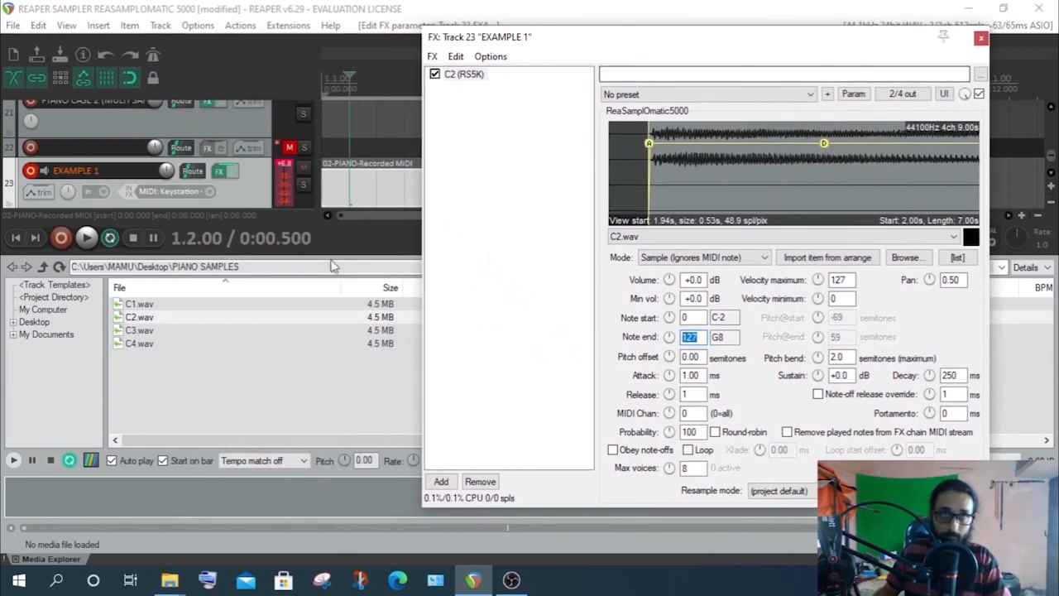
{"action": "double_click", "coordinate": [376, 184]}
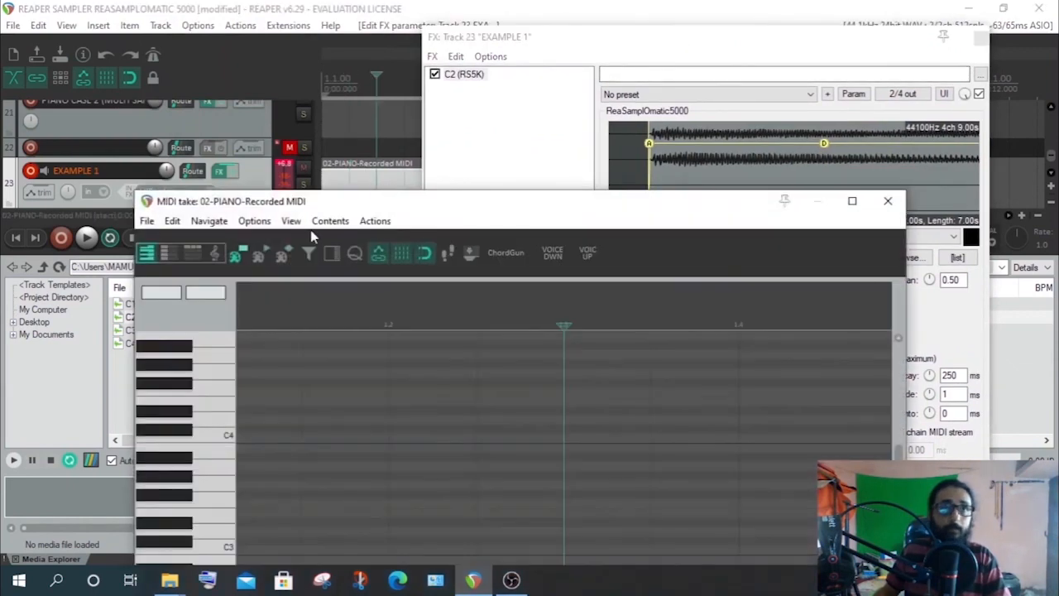
{"action": "left_click_drag", "start_coordinate": [380, 188], "coordinate": [337, 18]}
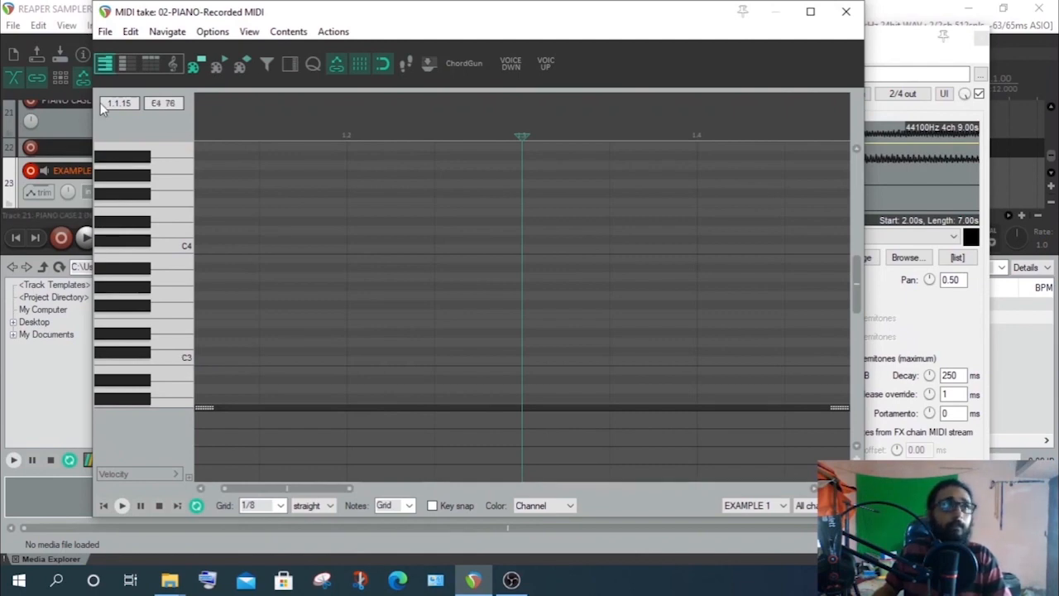
Examine the full note range in the MIDI editor, comparing key names in the piano roll with numbers in the named-notes view, and close the editor
{"action": "left_click", "coordinate": [124, 66]}
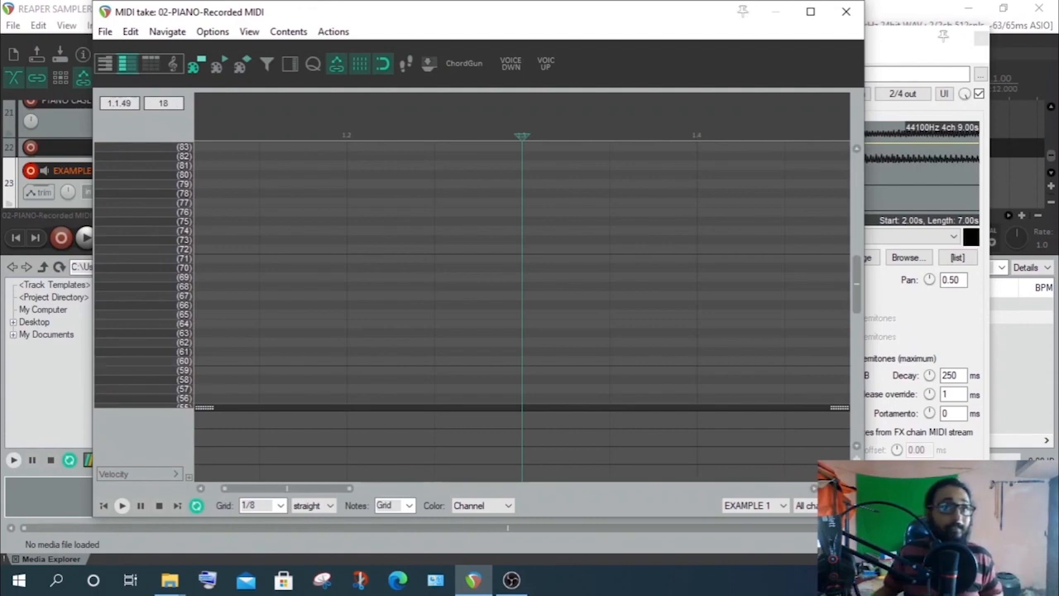
{"action": "left_click", "coordinate": [105, 64]}
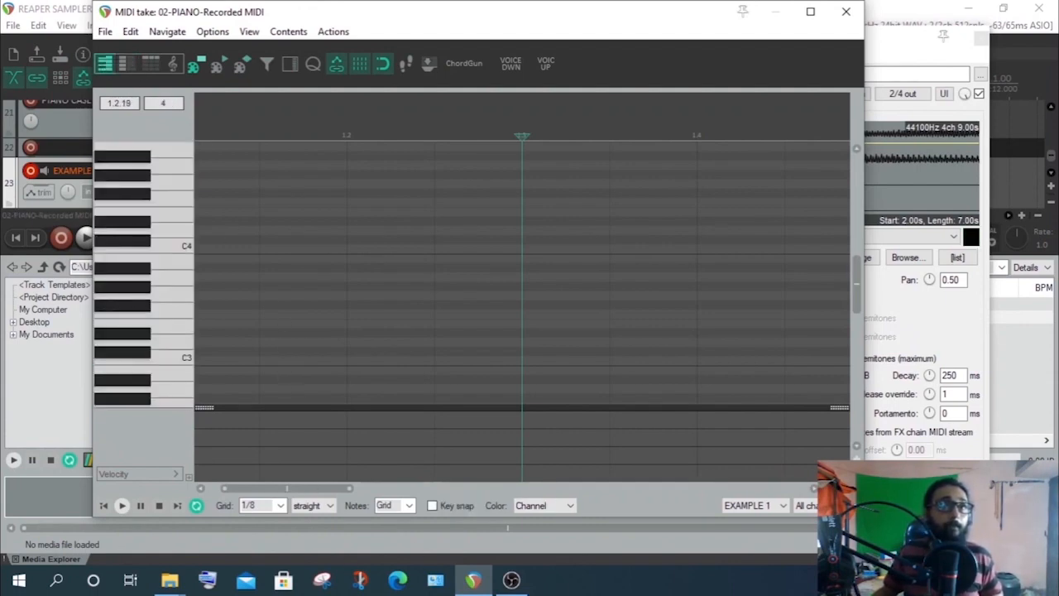
{"action": "left_click", "coordinate": [350, 223]}
{"action": "left_click", "coordinate": [118, 63]}
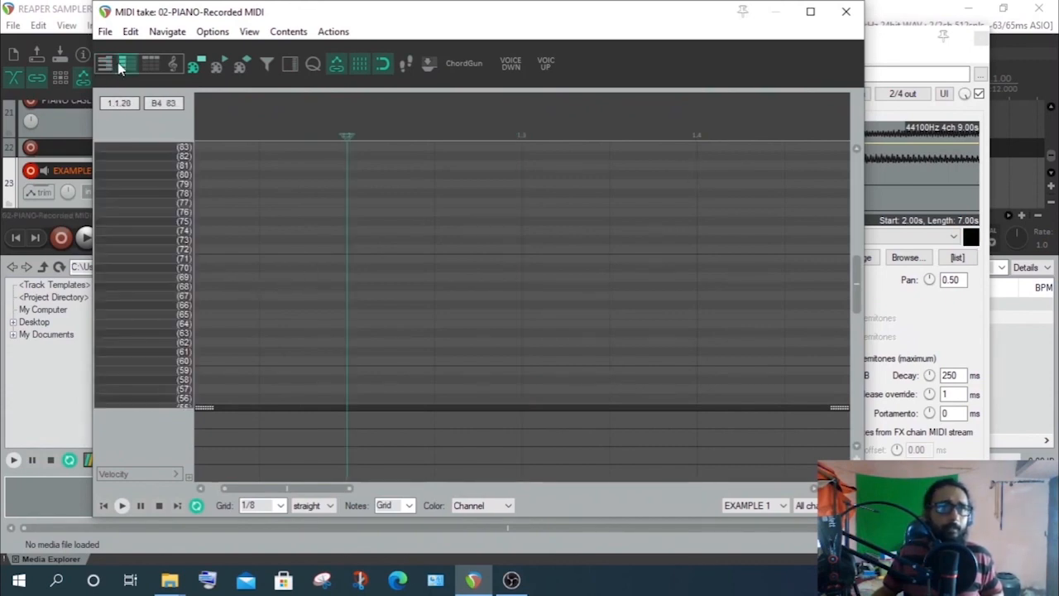
{"action": "left_click_drag", "start_coordinate": [856, 303], "coordinate": [839, 135]}
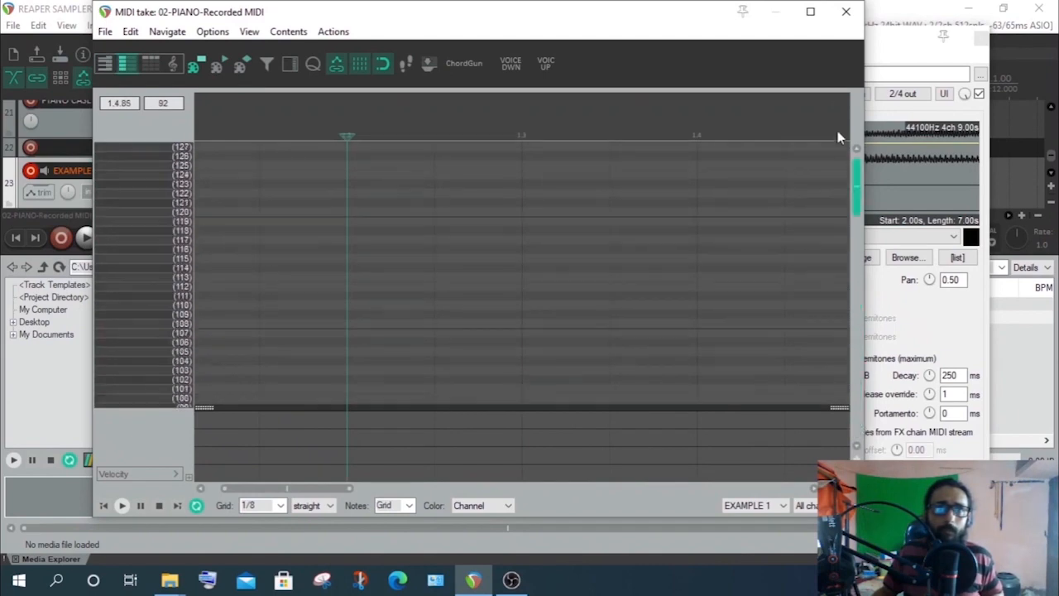
{"action": "left_click", "coordinate": [107, 62]}
{"action": "left_click_drag", "start_coordinate": [857, 177], "coordinate": [643, 428]}
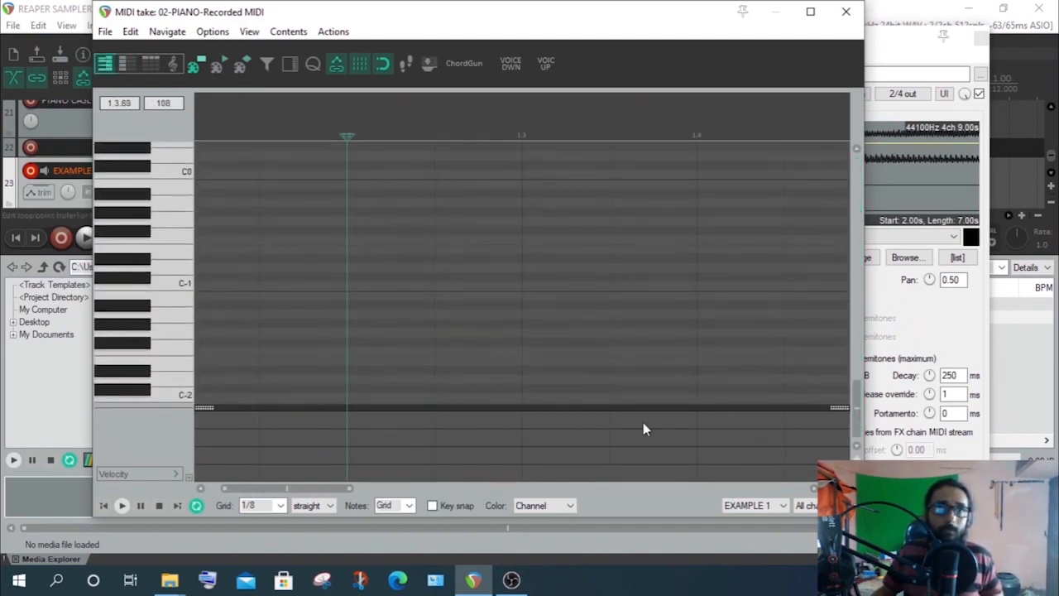
{"action": "left_click_drag", "start_coordinate": [857, 399], "coordinate": [863, 50]}
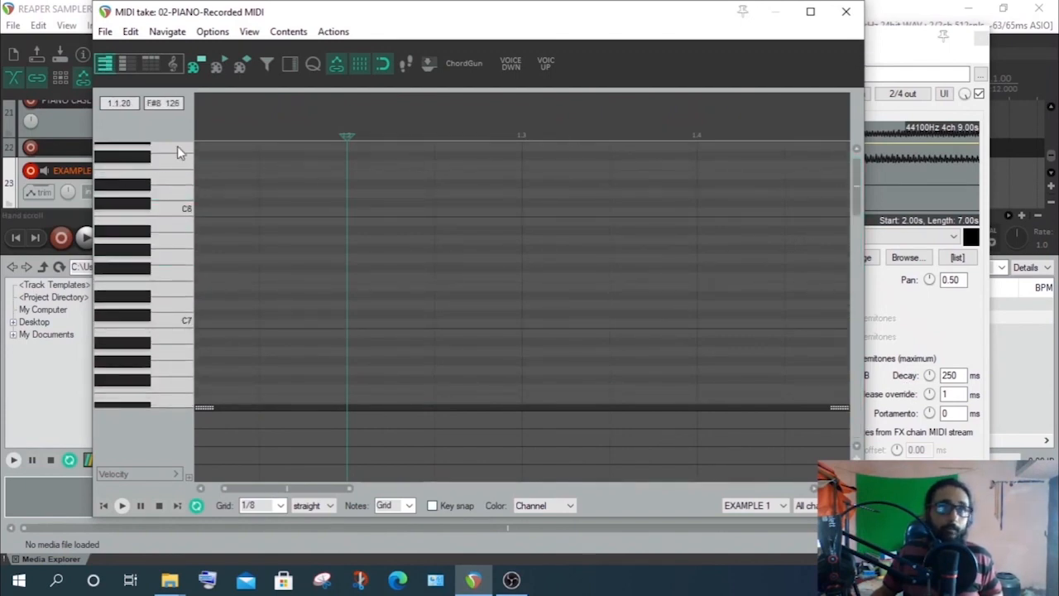
{"action": "left_click", "coordinate": [126, 64]}
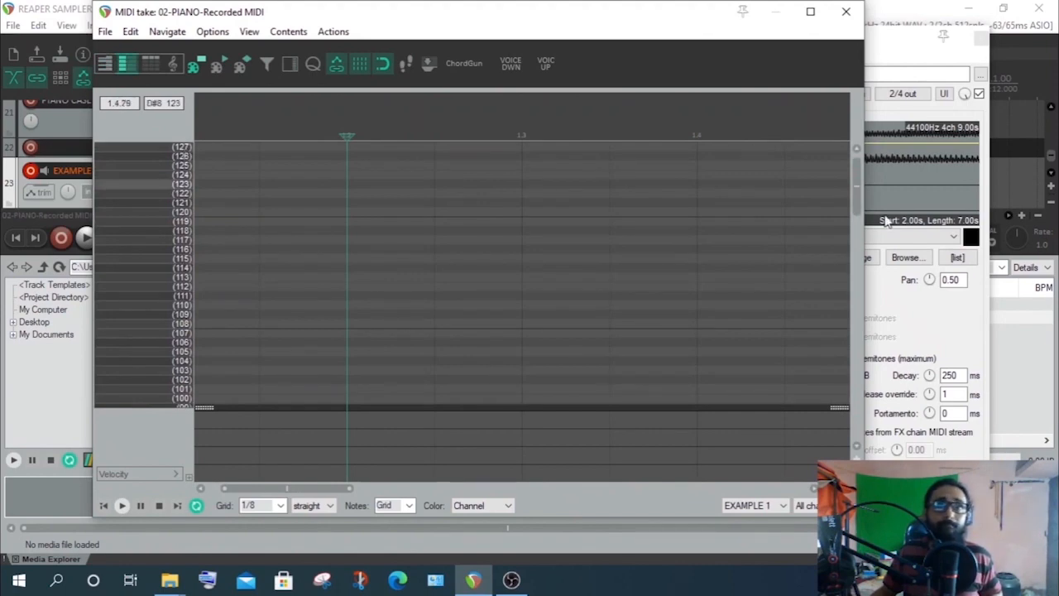
{"action": "key", "text": "Escape"}
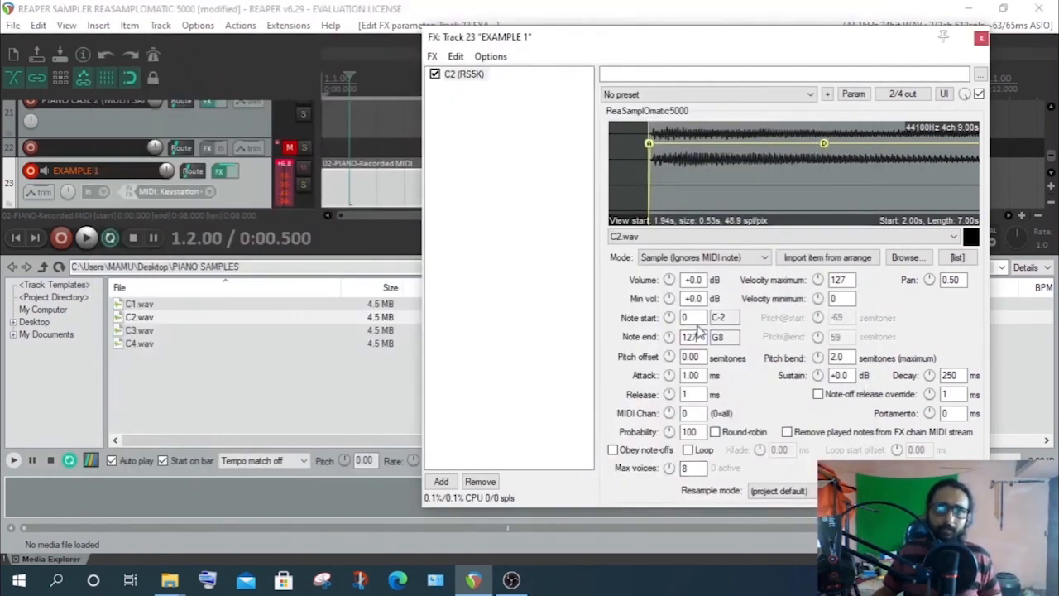
Look up the note number of the C1 key in the MIDI editor and set the C2.wav sampler's note start to 36
{"action": "left_click", "coordinate": [696, 318]}
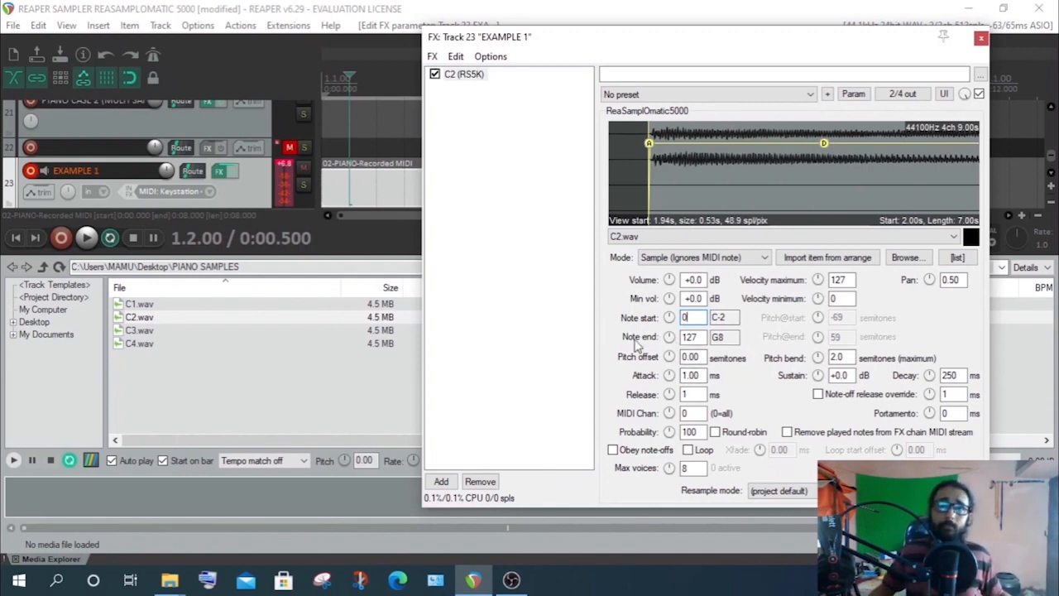
{"action": "double_click", "coordinate": [364, 177]}
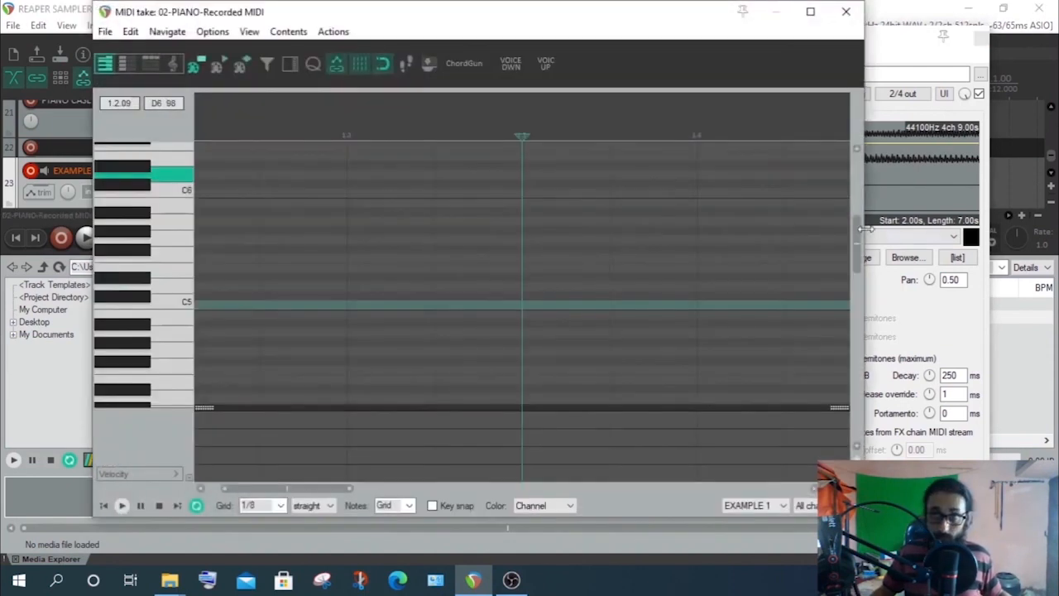
{"action": "left_click_drag", "start_coordinate": [858, 230], "coordinate": [856, 338]}
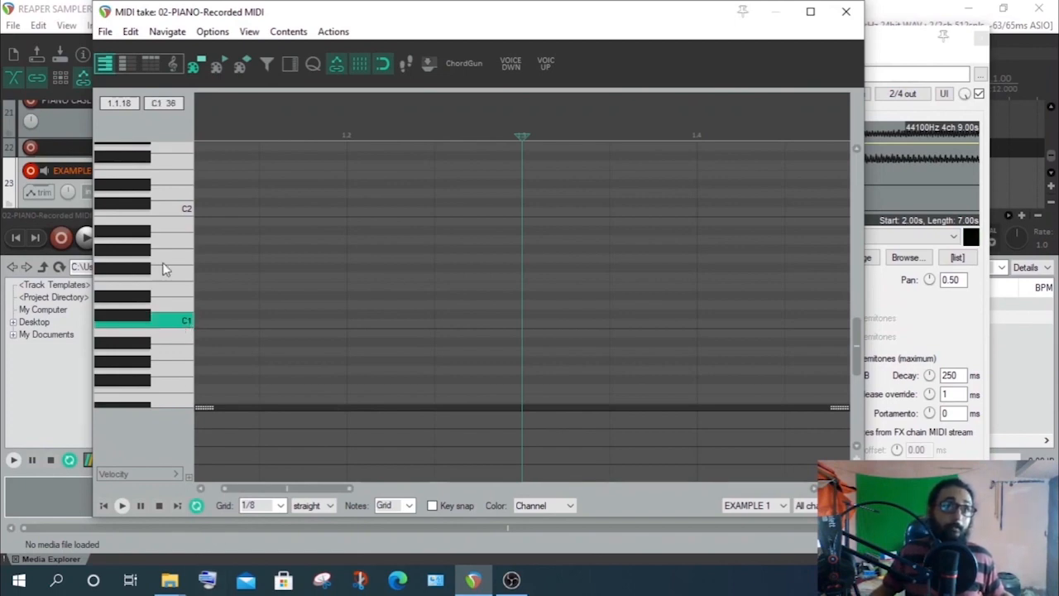
{"action": "left_click", "coordinate": [123, 64]}
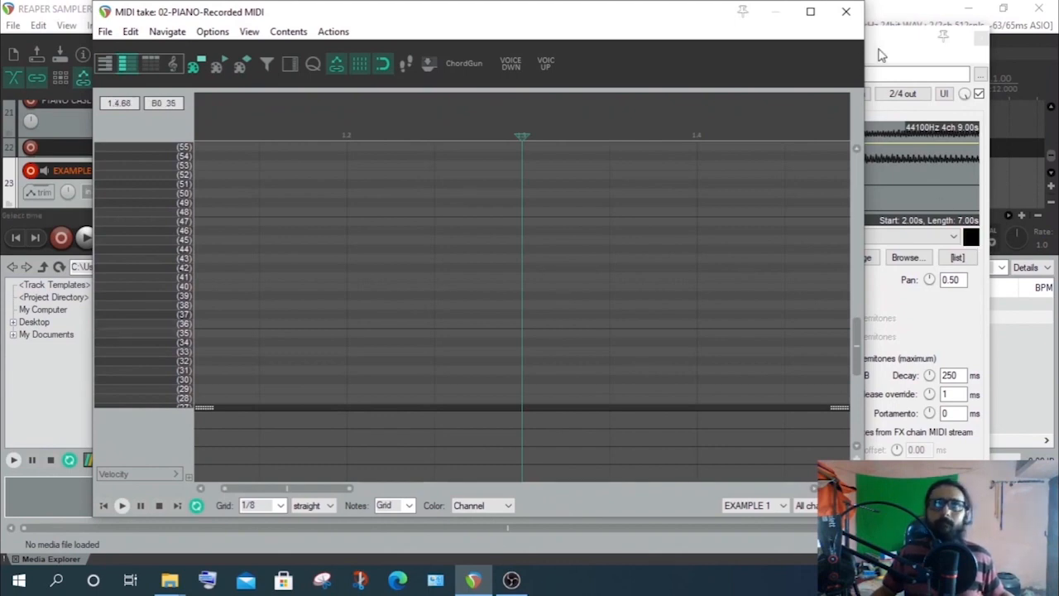
{"action": "left_click", "coordinate": [940, 199]}
{"action": "left_click_drag", "start_coordinate": [695, 319], "coordinate": [648, 328]}
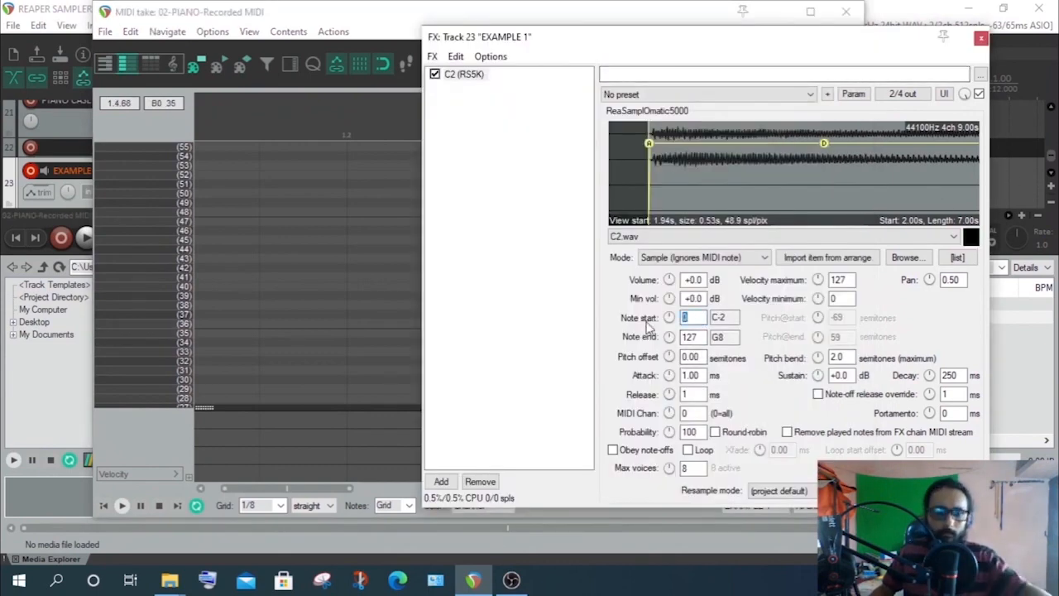
{"action": "type", "text": "36"}
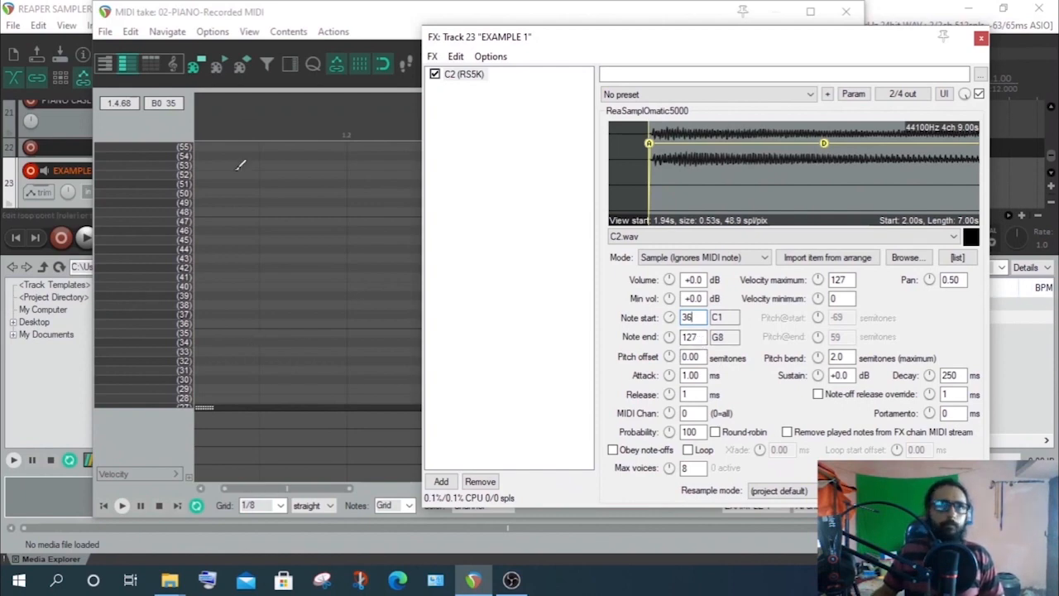
Audition the C5 key in the MIDI editor's piano roll and set the C2.wav sampler's note end to 84
{"action": "scroll", "coordinate": [252, 199], "scroll_direction": "down", "scroll_amount": 1}
{"action": "left_click", "coordinate": [105, 64]}
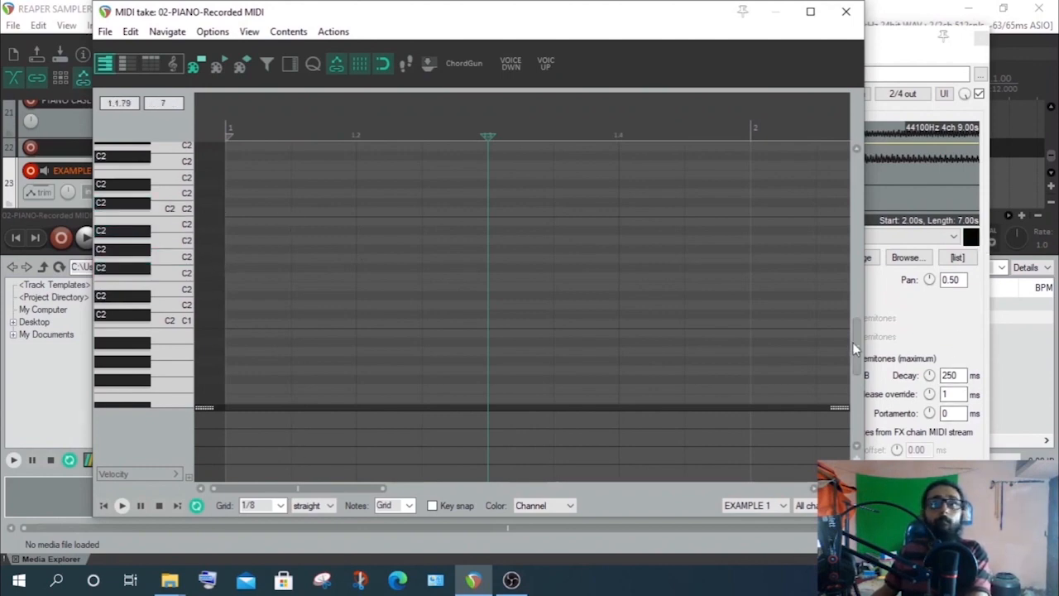
{"action": "left_click_drag", "start_coordinate": [858, 348], "coordinate": [859, 259]}
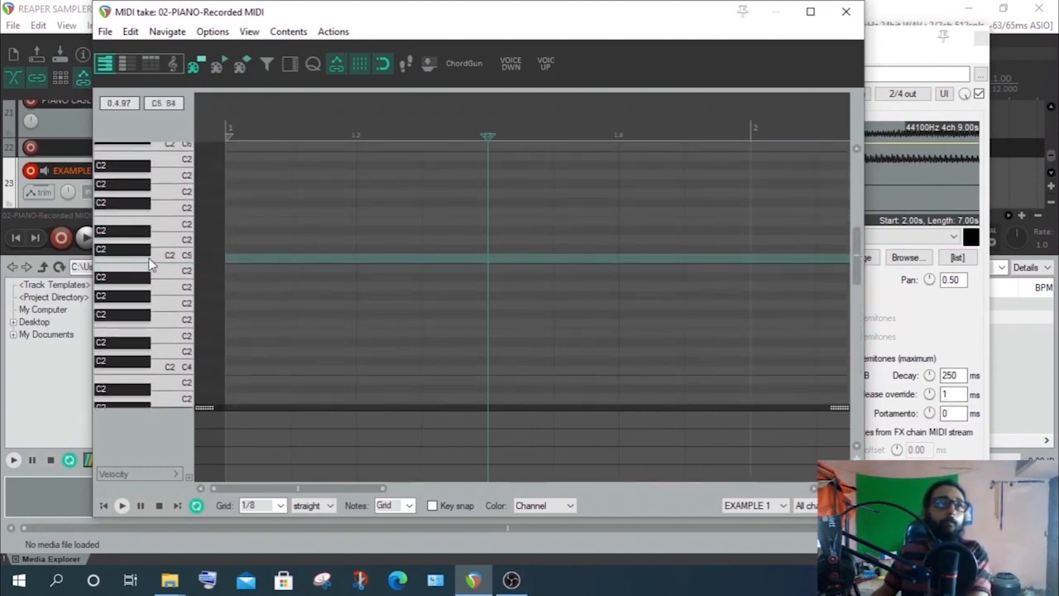
{"action": "left_click", "coordinate": [177, 260]}
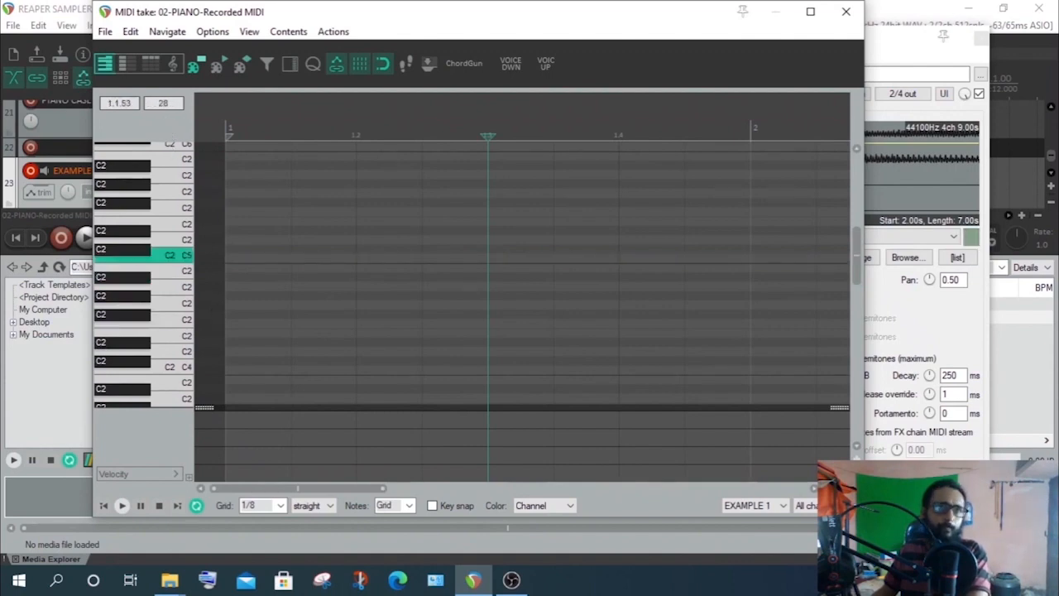
{"action": "left_click_drag", "start_coordinate": [196, 252], "coordinate": [188, 257]}
{"action": "left_click", "coordinate": [187, 263]}
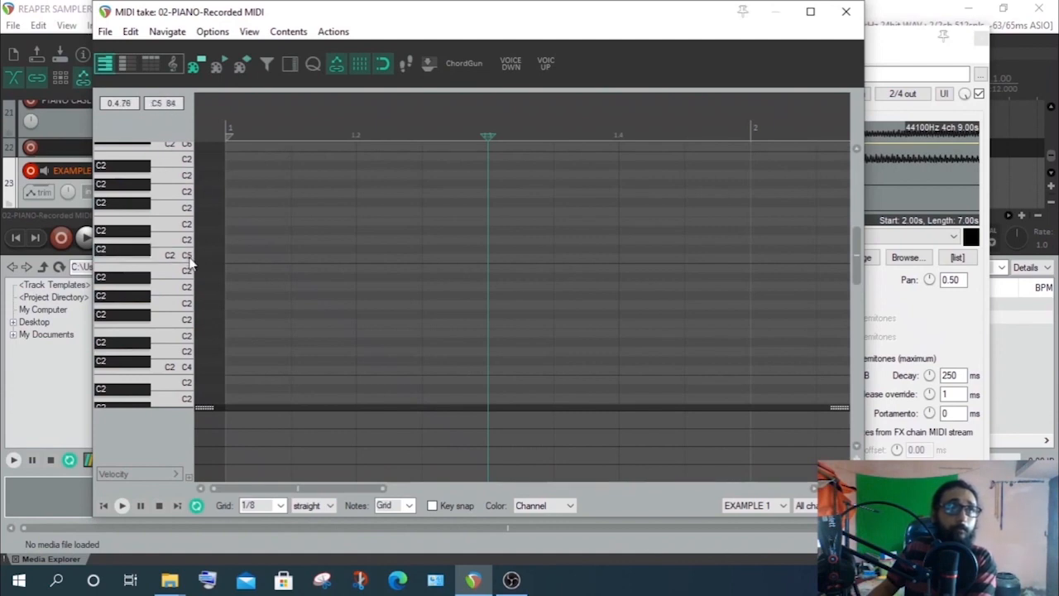
{"action": "left_click", "coordinate": [123, 63]}
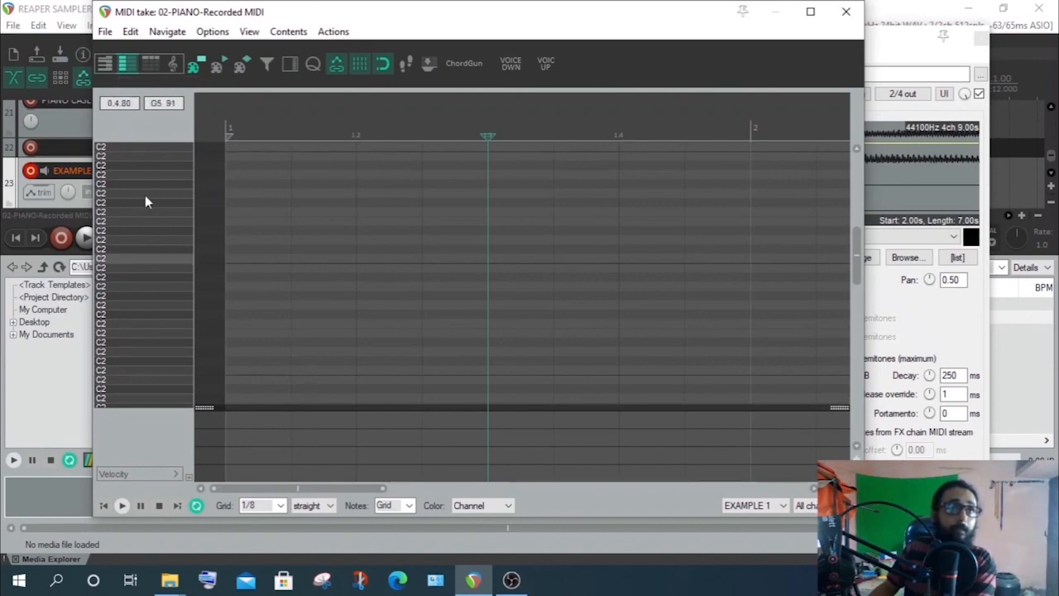
{"action": "left_click", "coordinate": [104, 65]}
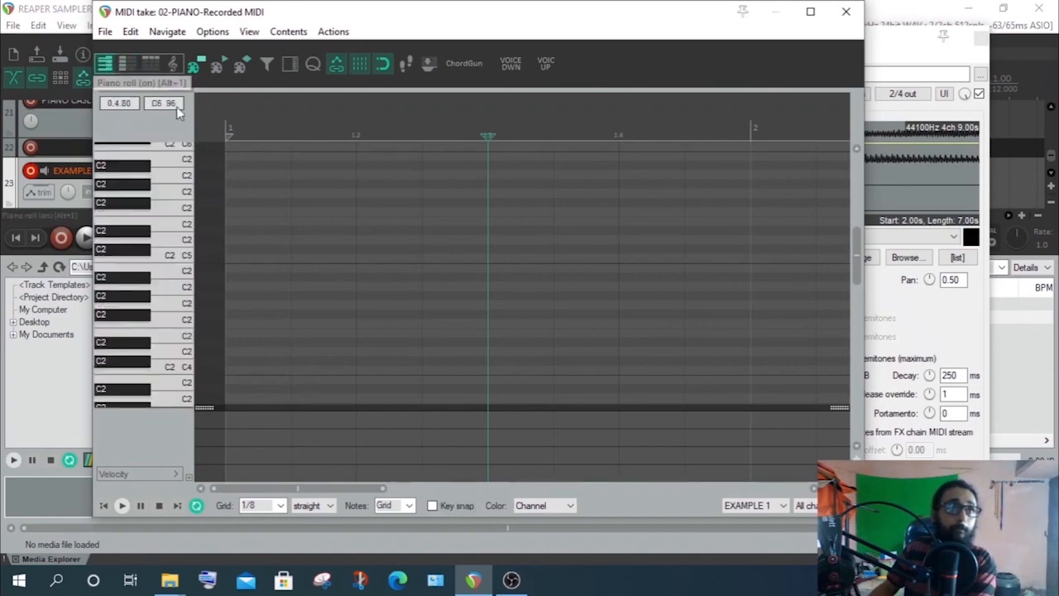
{"action": "left_click", "coordinate": [846, 11]}
{"action": "double_click", "coordinate": [689, 337]}
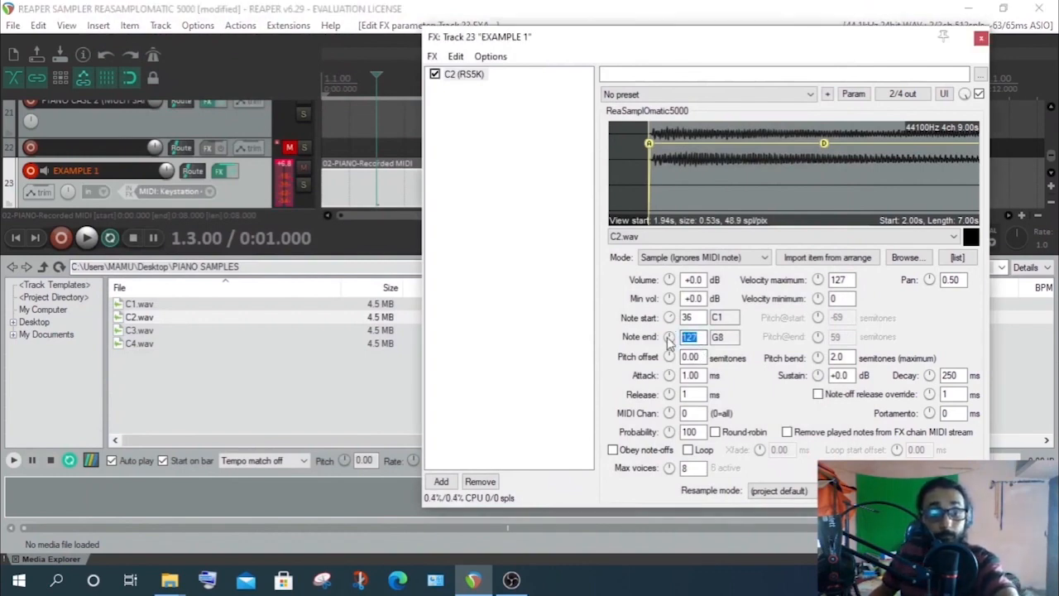
{"action": "type", "text": "84"}
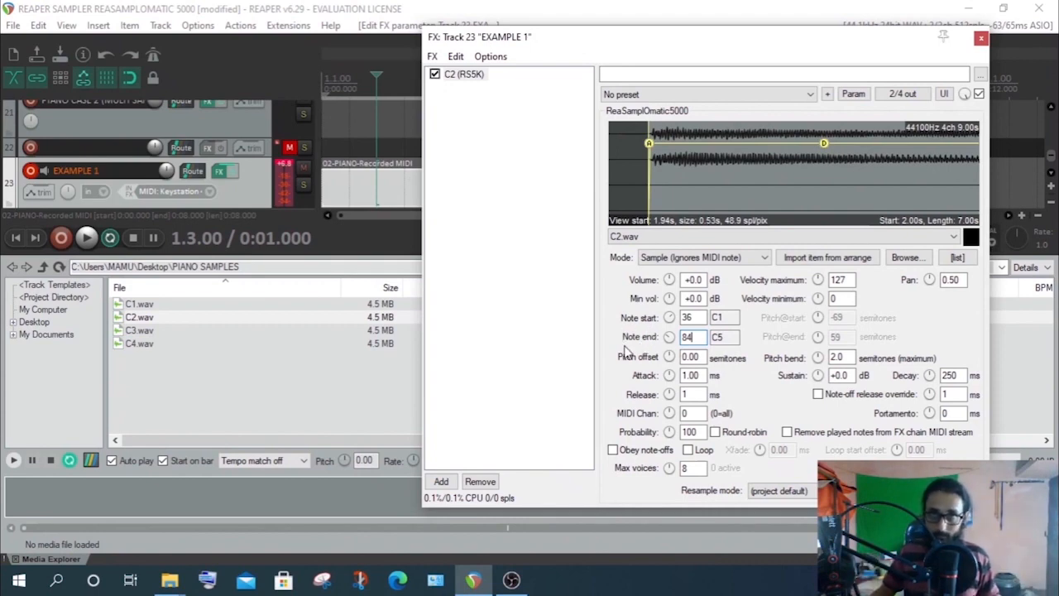
Switch the C2.wav sampler to Note (Semitone shifted) mode and set its pitch at start to 0 semitones
{"action": "left_click", "coordinate": [713, 258]}
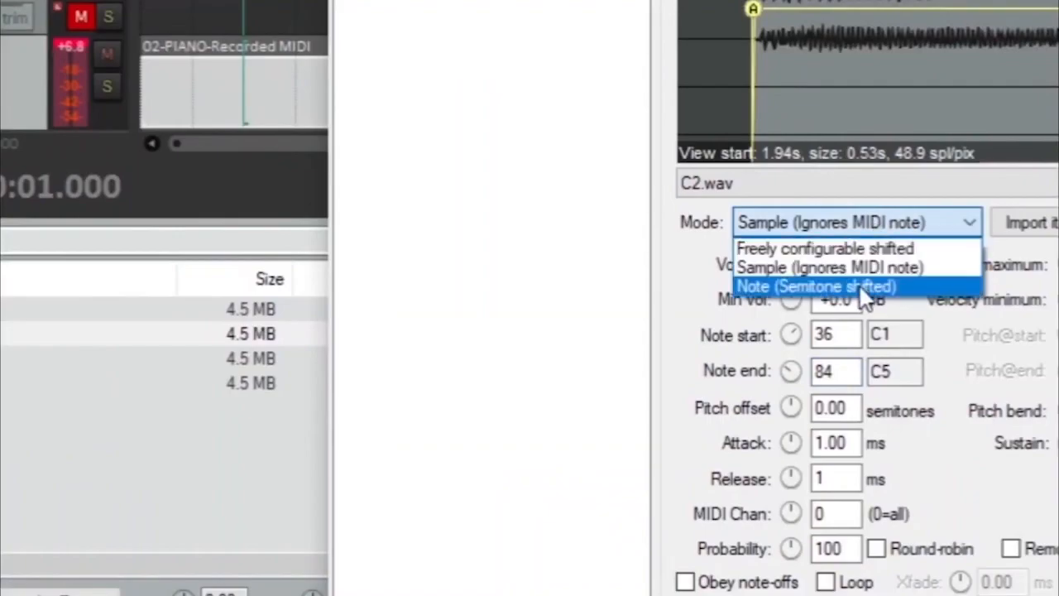
{"action": "left_click", "coordinate": [864, 286]}
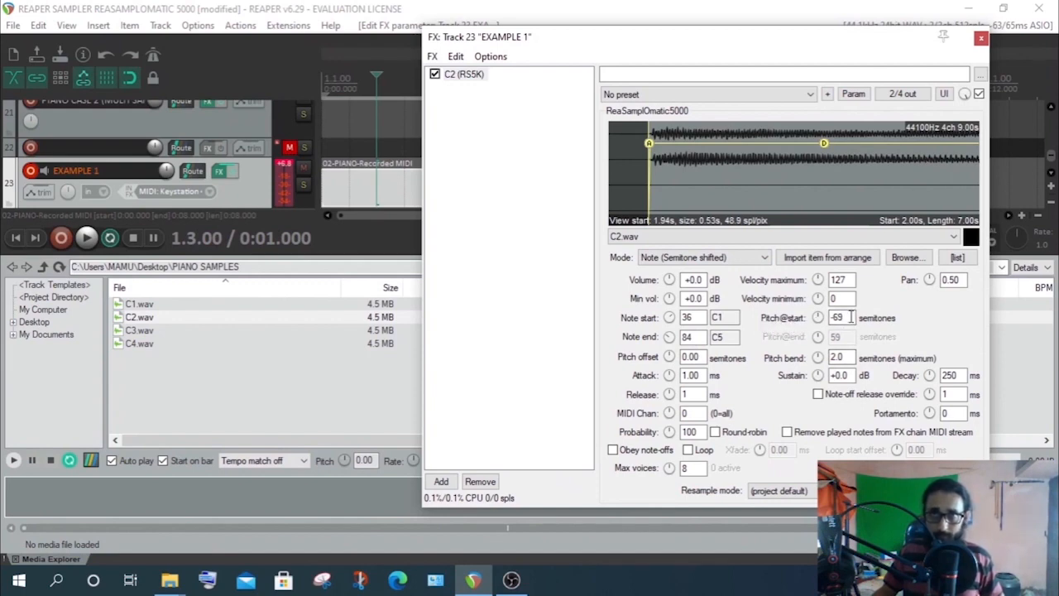
{"action": "double_click", "coordinate": [844, 319]}
{"action": "type", "text": "0"}
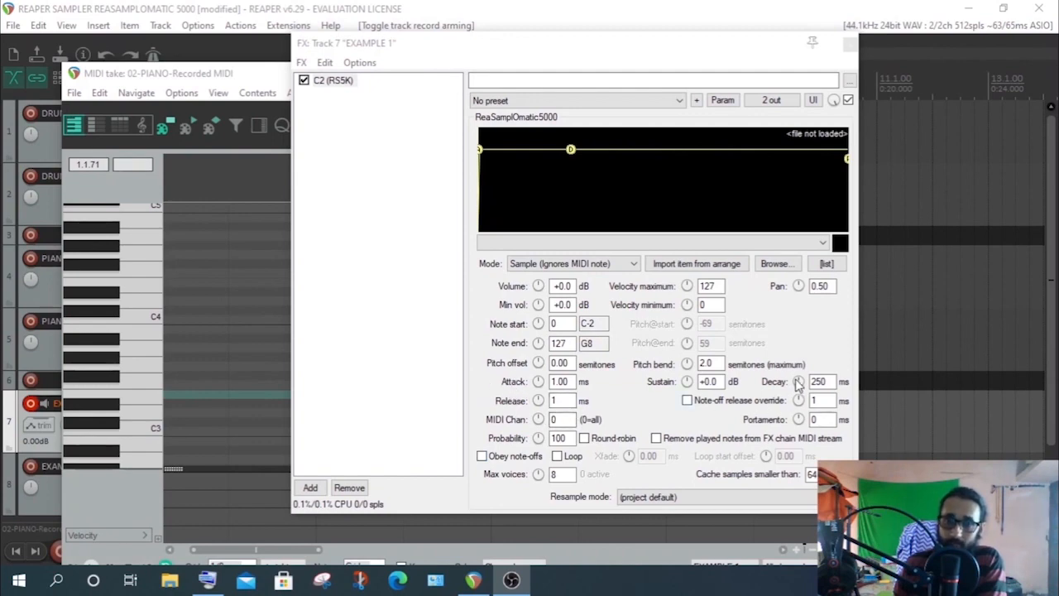
Show the Media Explorer and load C2.wav from the PIANO SAMPLES folder into the empty ReaSamplOmatic5000 on EXAMPLE 1
{"action": "left_click", "coordinate": [64, 25]}
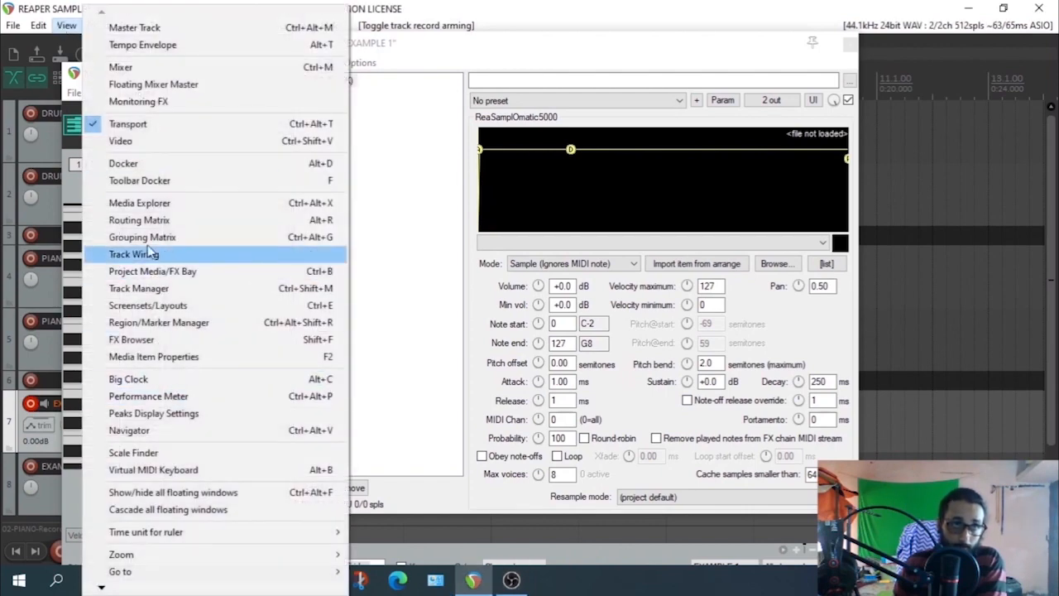
{"action": "left_click", "coordinate": [139, 203]}
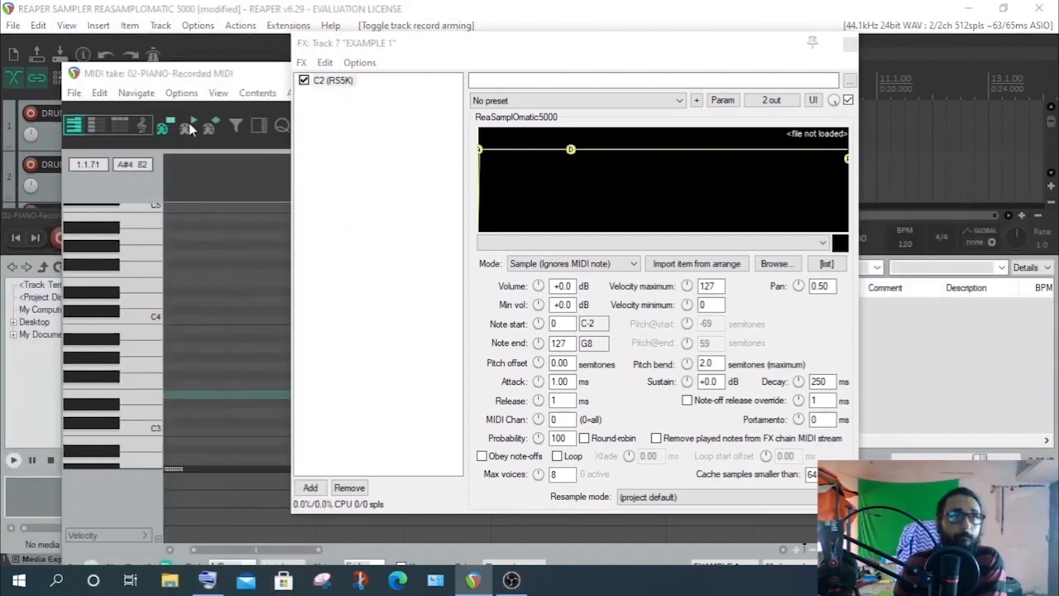
{"action": "left_click_drag", "start_coordinate": [202, 81], "coordinate": [396, 92]}
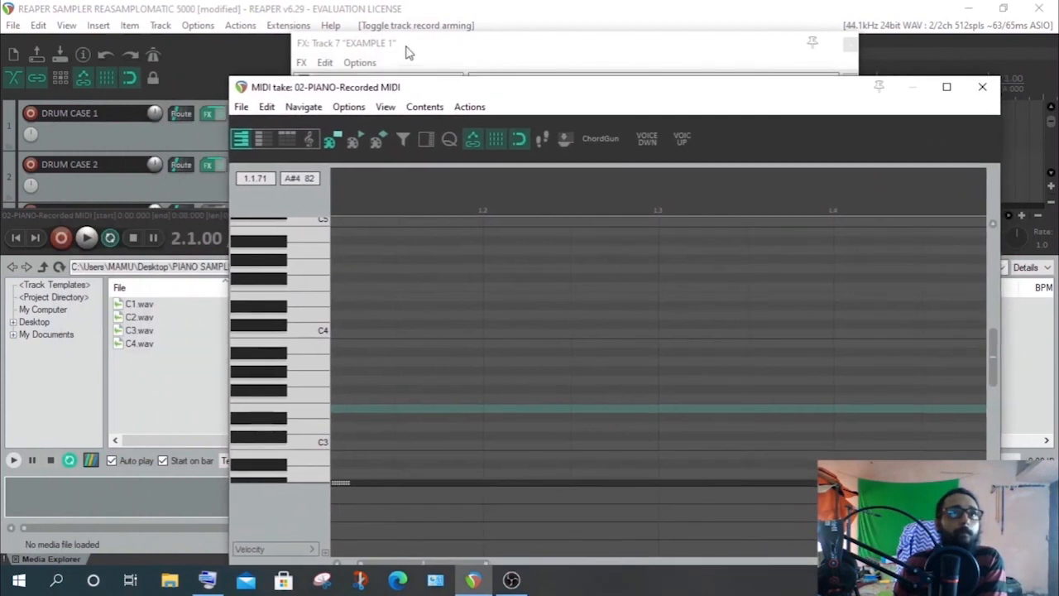
{"action": "left_click", "coordinate": [407, 53]}
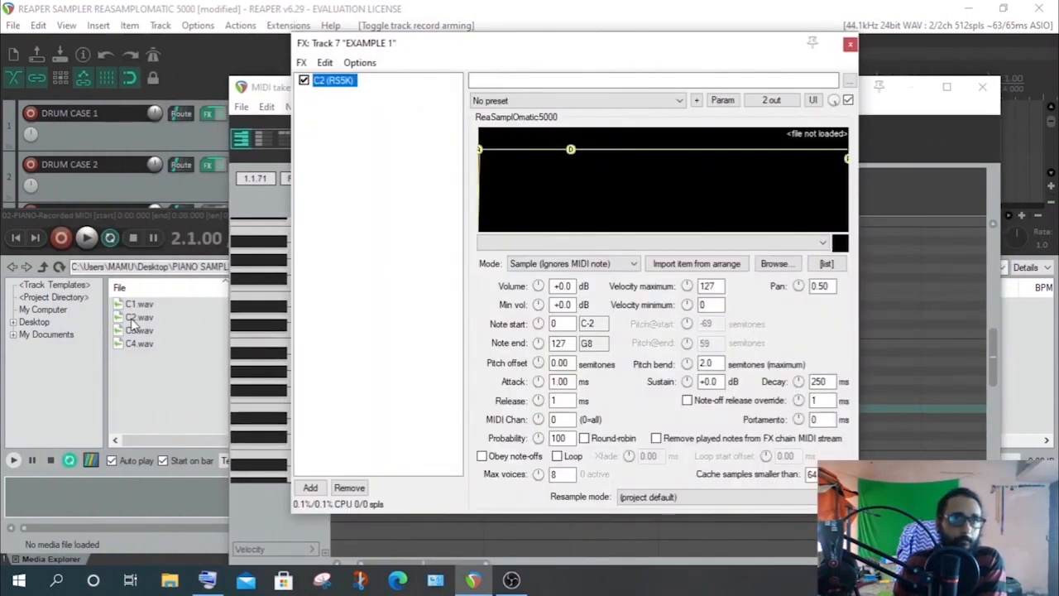
{"action": "left_click_drag", "start_coordinate": [135, 318], "coordinate": [612, 196]}
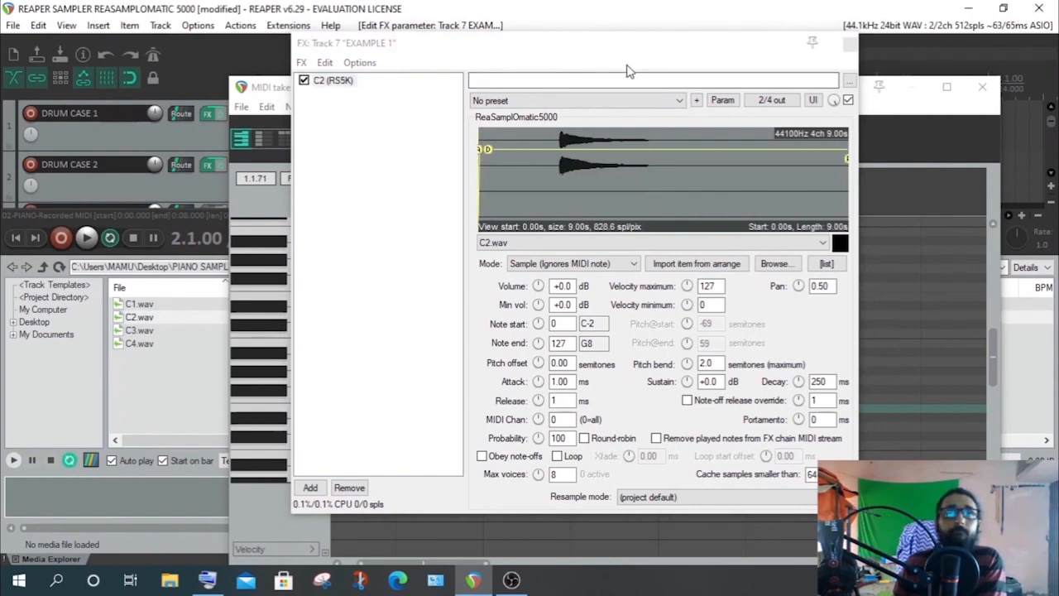
Look up the C1 key's note number in the MIDI editor and set the sampler's note start to 36
{"action": "left_click_drag", "start_coordinate": [610, 52], "coordinate": [499, 79]}
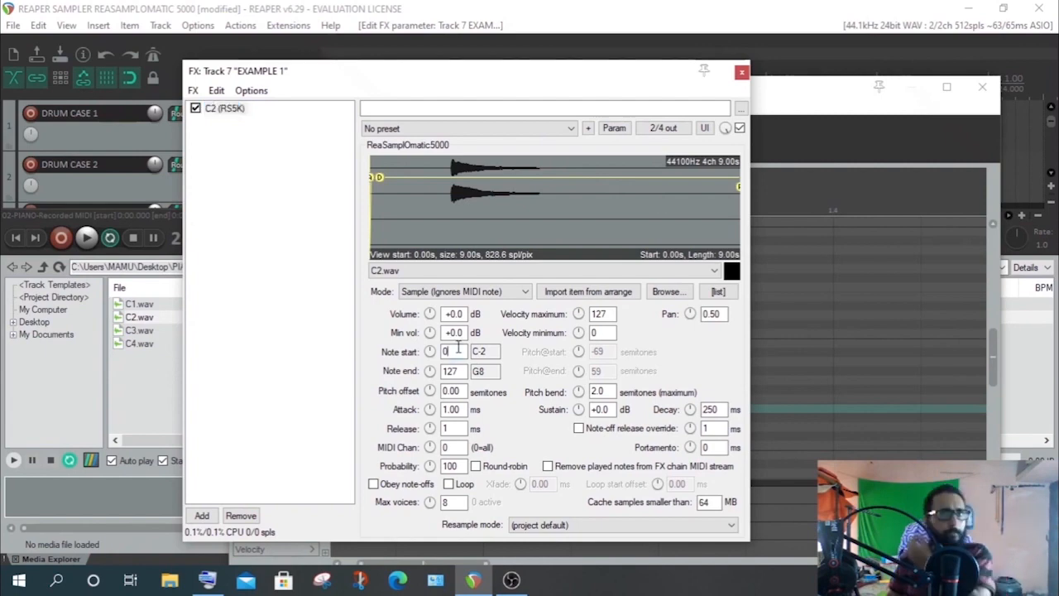
{"action": "left_click_drag", "start_coordinate": [457, 78], "coordinate": [657, 86]}
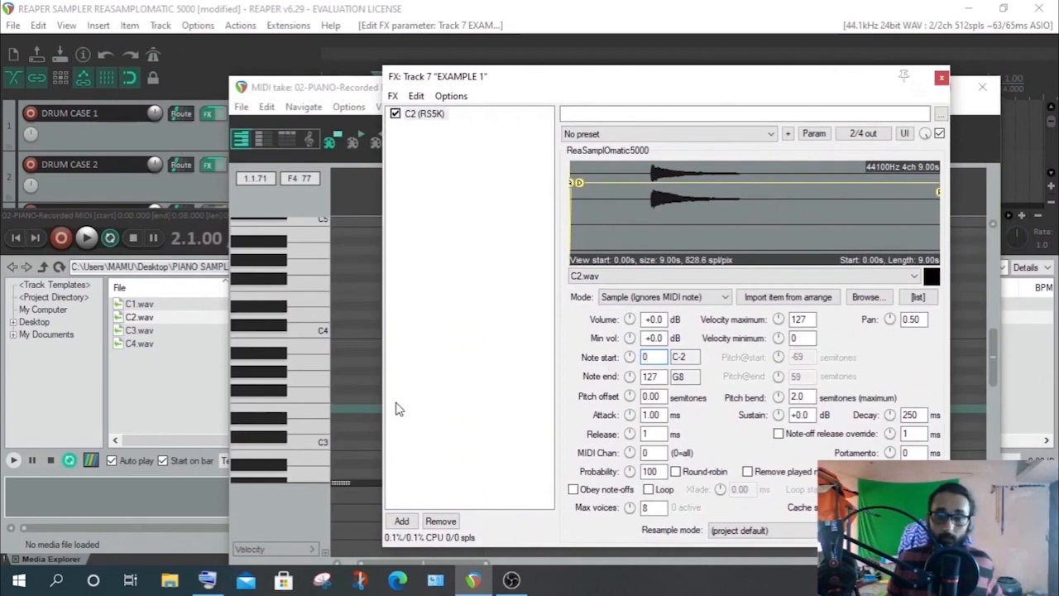
{"action": "left_click_drag", "start_coordinate": [991, 359], "coordinate": [991, 414]}
{"action": "left_click", "coordinate": [326, 361]}
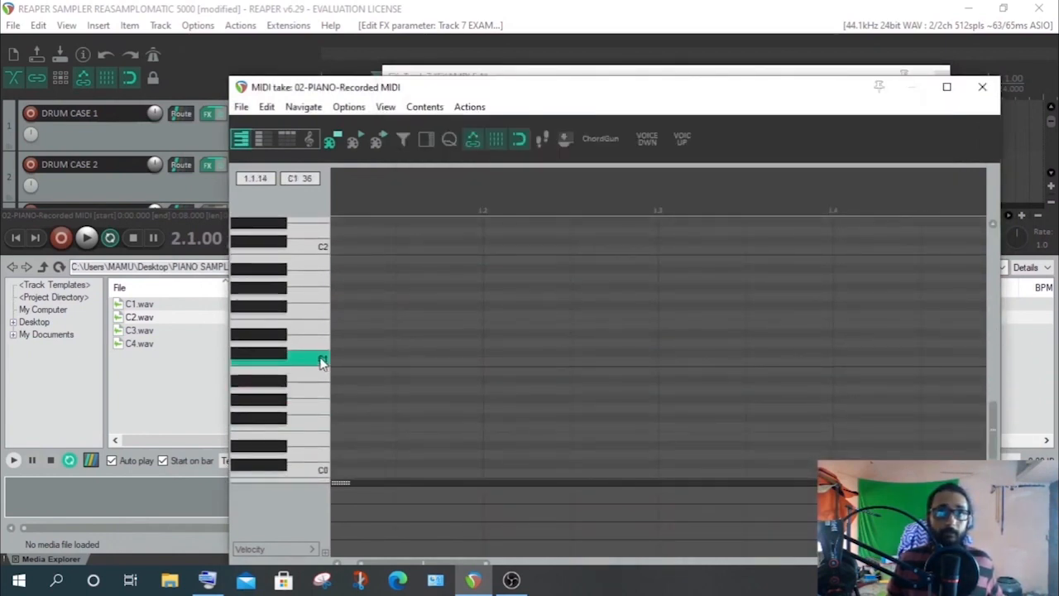
{"action": "left_click", "coordinate": [312, 362]}
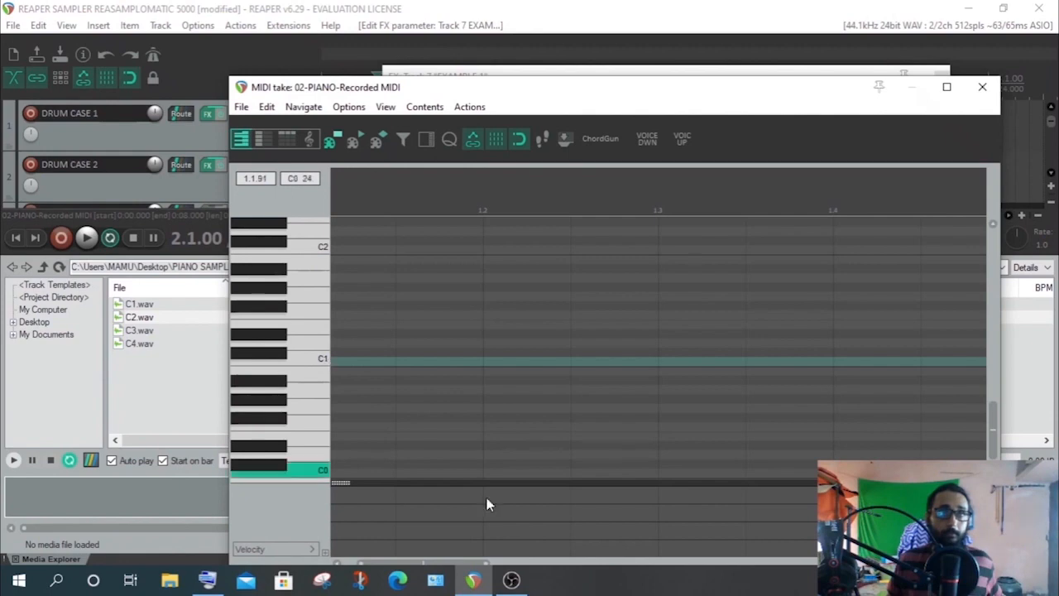
{"action": "left_click", "coordinate": [573, 73]}
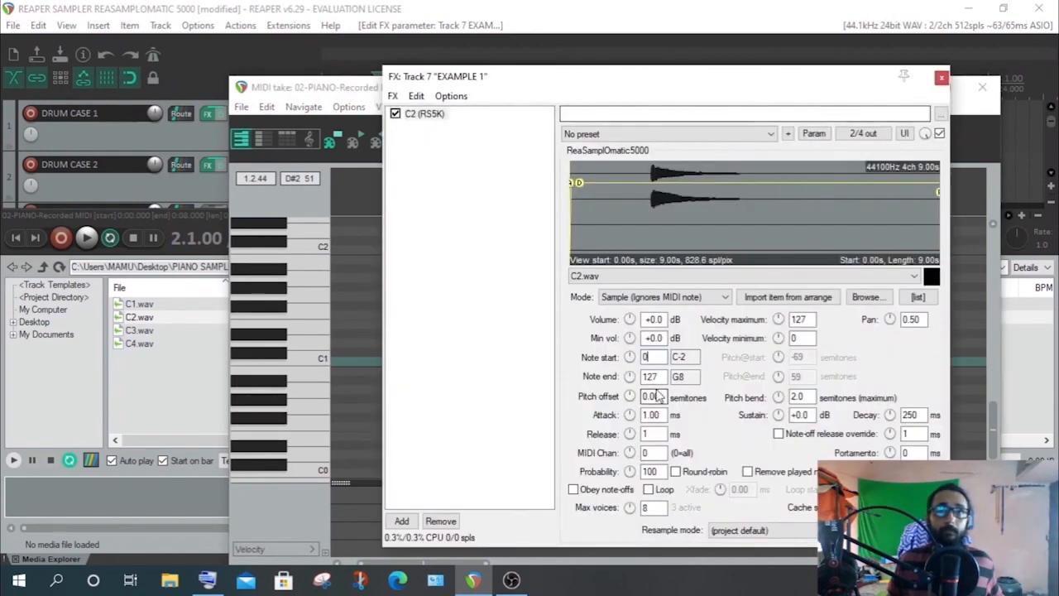
{"action": "left_click_drag", "start_coordinate": [651, 358], "coordinate": [627, 359]}
{"action": "type", "text": "36"}
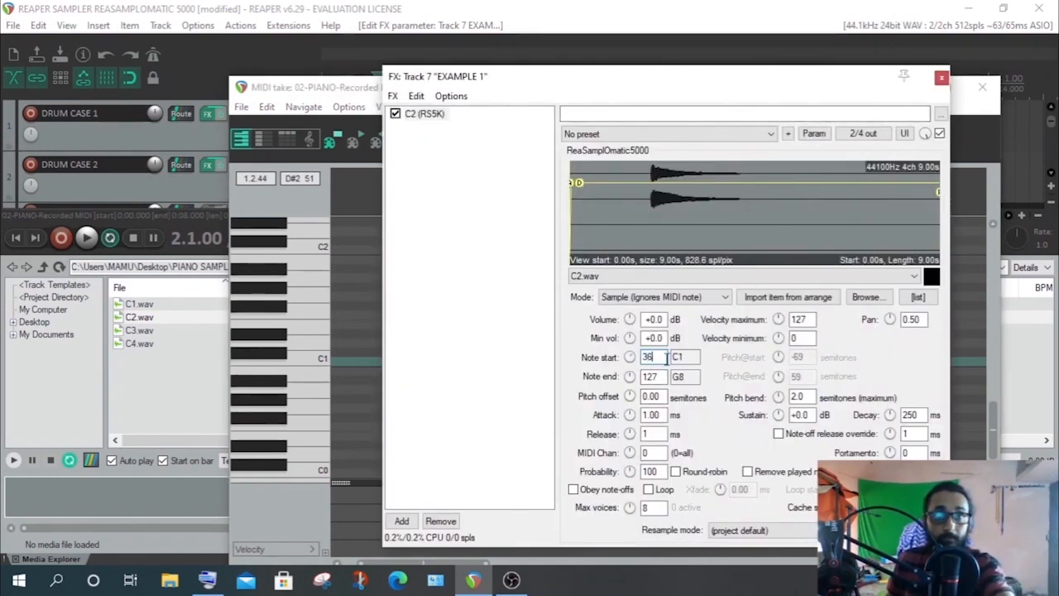
Look up the C5 key's note number in the MIDI editor and set the sampler's note end to 84
{"action": "left_click", "coordinate": [353, 90]}
{"action": "left_click_drag", "start_coordinate": [993, 418], "coordinate": [993, 348]}
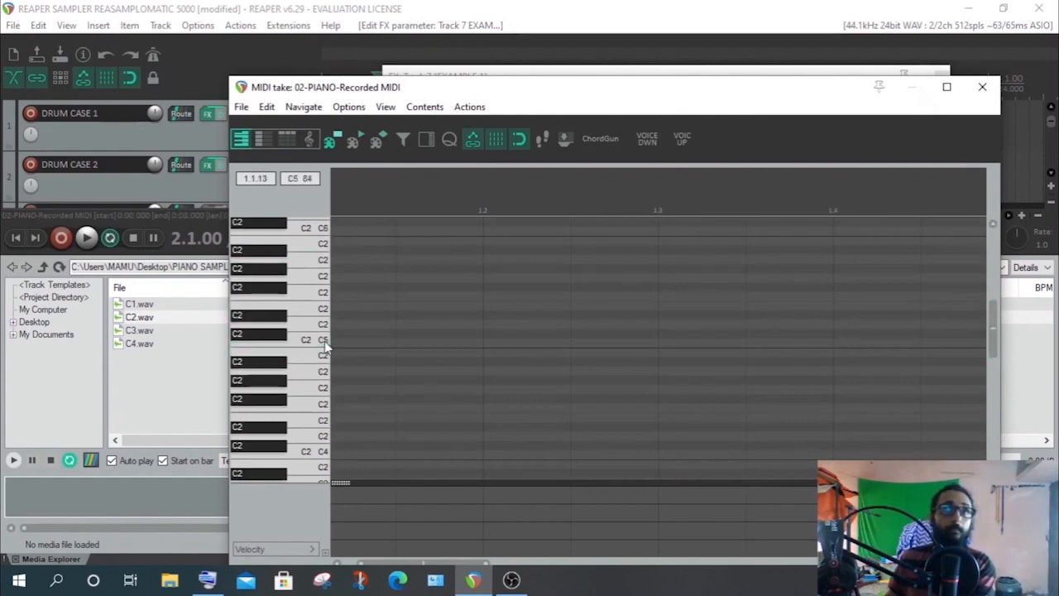
{"action": "left_click", "coordinate": [982, 86]}
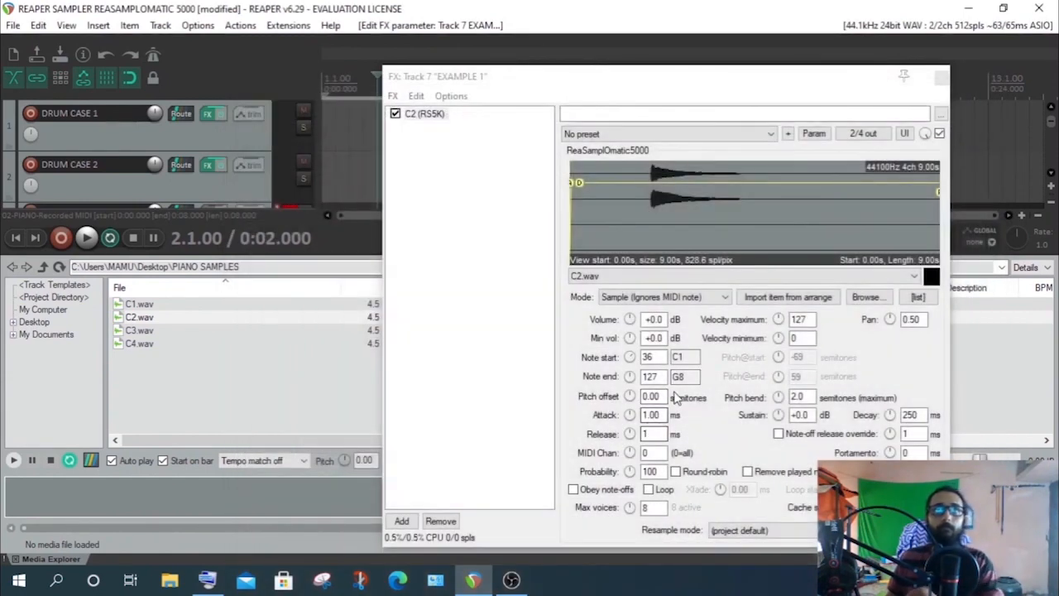
{"action": "left_click_drag", "start_coordinate": [665, 376], "coordinate": [581, 389]}
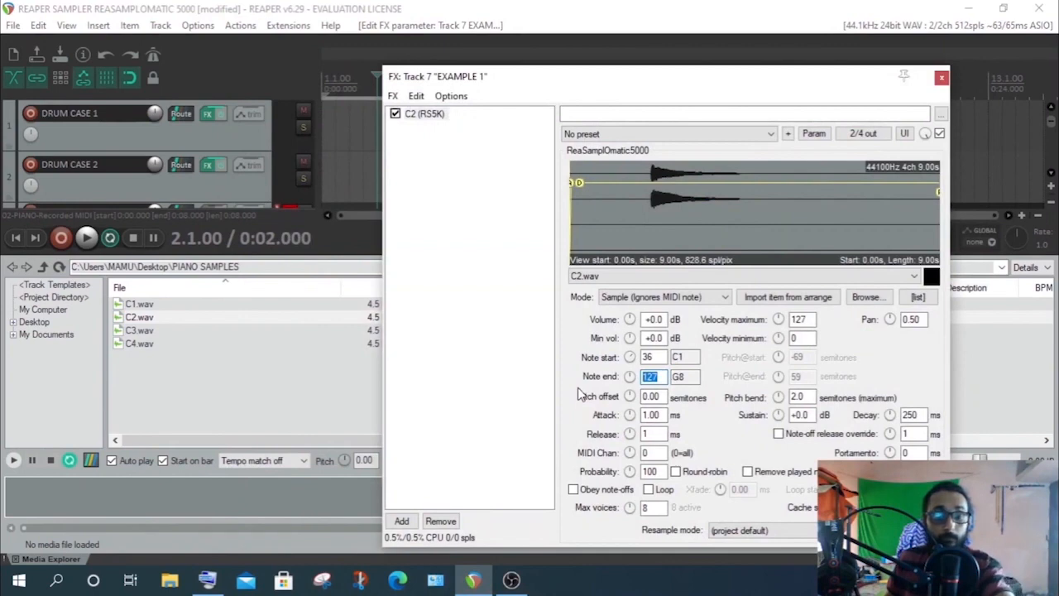
{"action": "type", "text": "8"}
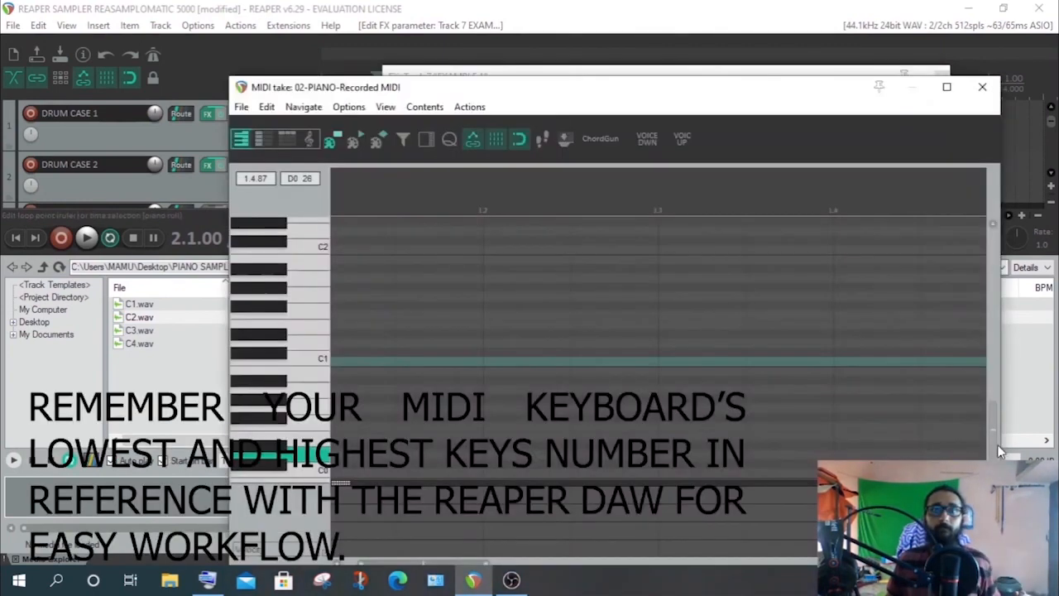
{"action": "left_click_drag", "start_coordinate": [997, 444], "coordinate": [993, 371]}
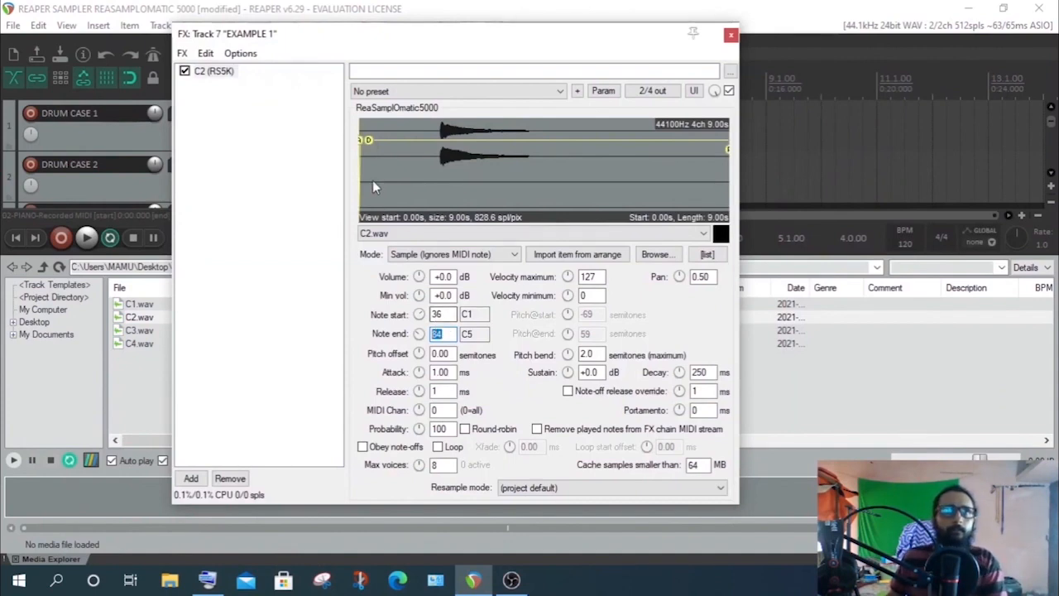
Trim the C2.wav sample to the piano note, starting at about 1.94 s with a length of about 2.27 s
{"action": "left_click_drag", "start_coordinate": [362, 192], "coordinate": [439, 194]}
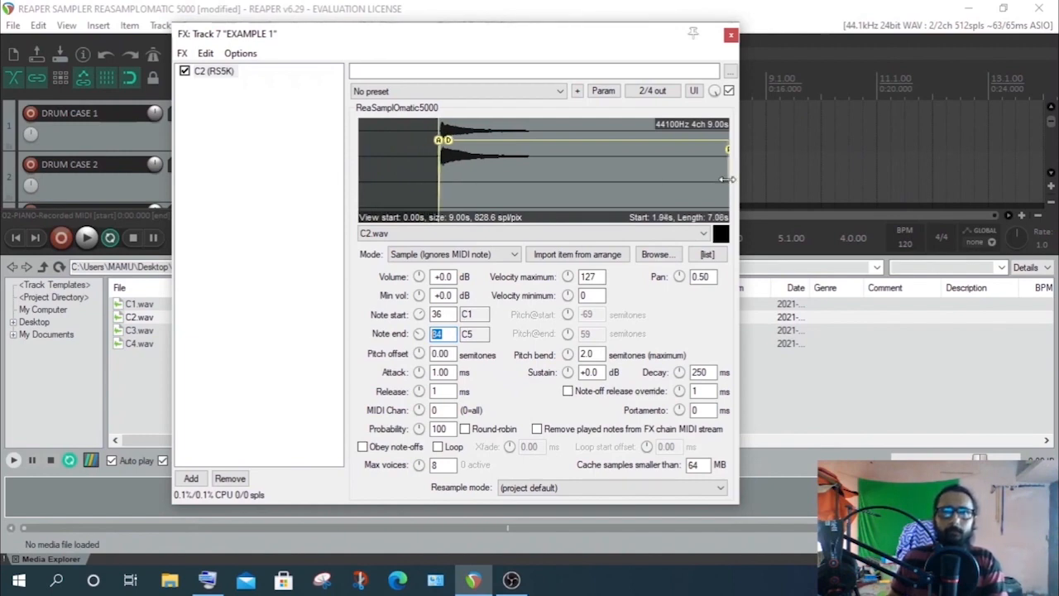
{"action": "left_click_drag", "start_coordinate": [726, 177], "coordinate": [532, 201]}
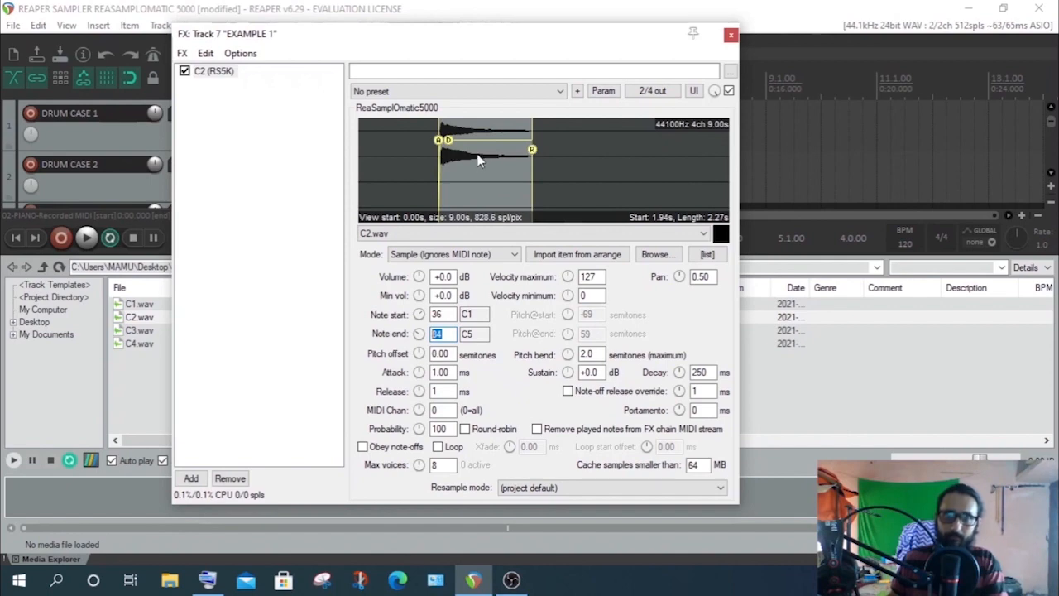
{"action": "scroll", "coordinate": [480, 166], "scroll_direction": "up", "scroll_amount": 1}
{"action": "scroll", "coordinate": [484, 169], "scroll_direction": "up", "scroll_amount": 2}
Restore the C2.wav sample region to its full length of 9.00 s, starting at 0.00 s
{"action": "scroll", "coordinate": [450, 187], "scroll_direction": "down", "scroll_amount": 3}
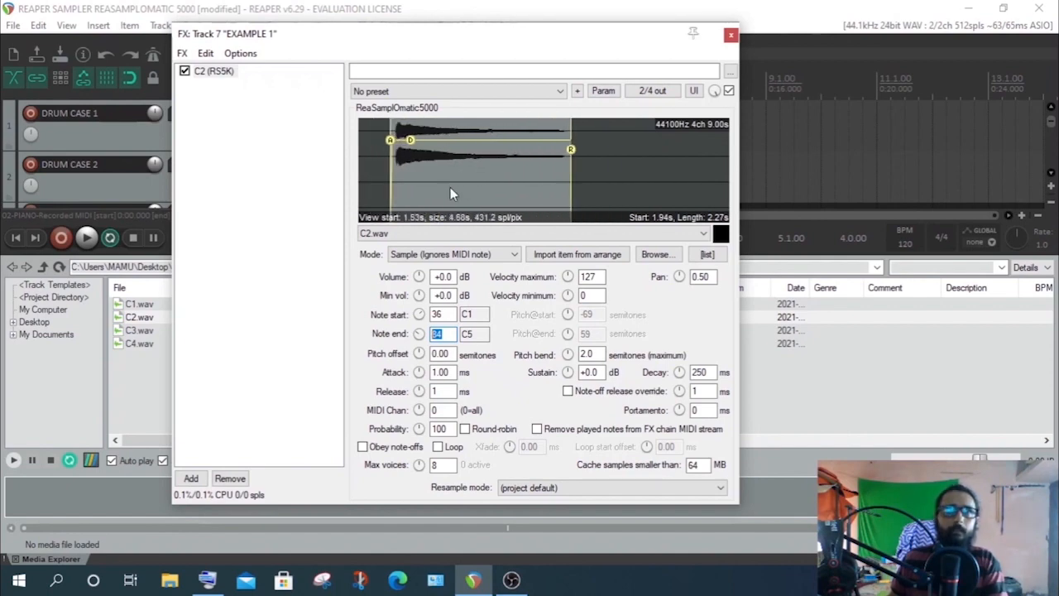
{"action": "left_click_drag", "start_coordinate": [414, 189], "coordinate": [191, 221]}
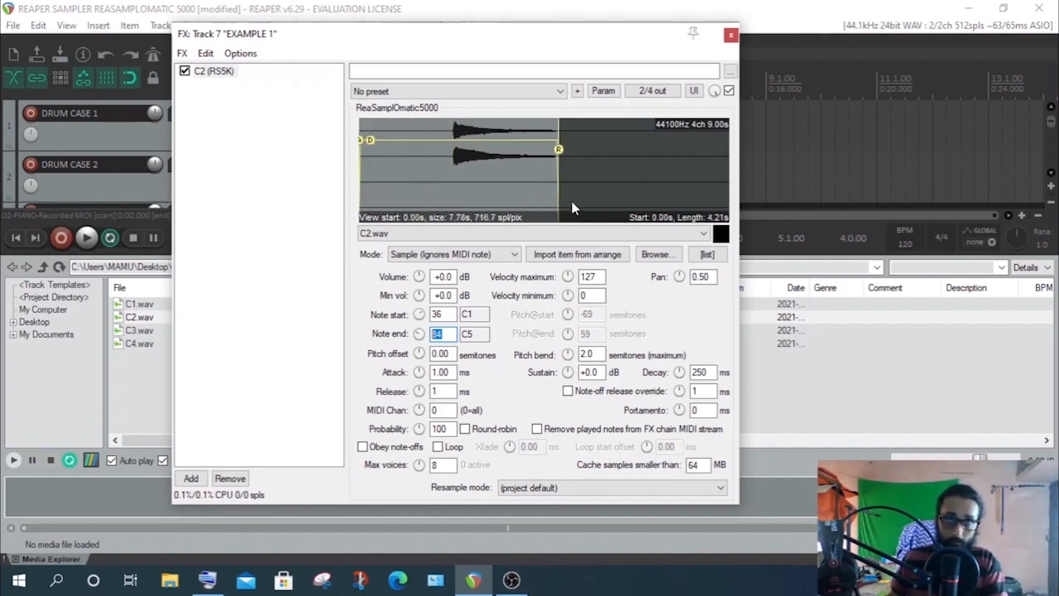
{"action": "left_click_drag", "start_coordinate": [561, 201], "coordinate": [730, 196]}
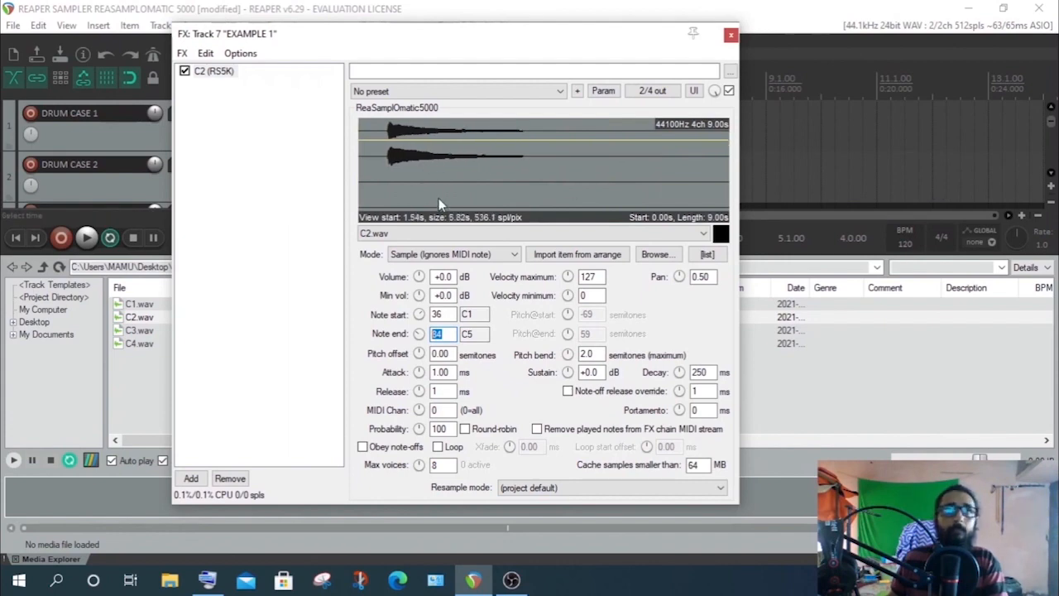
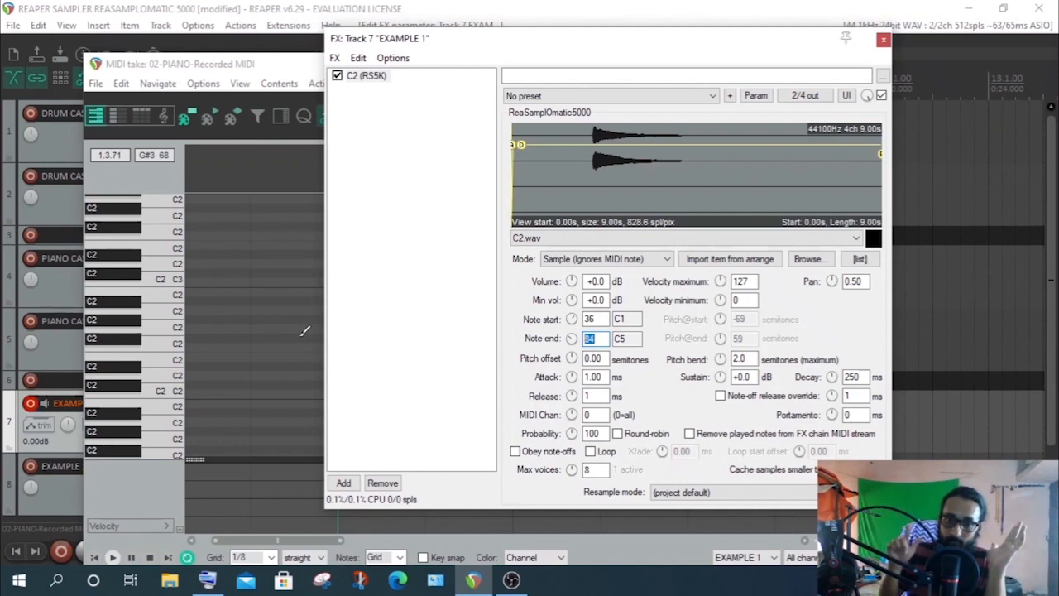
Enable Obey note-offs and trim C2.wav to start at about 1.88 s with a length of about 2.31 s
{"action": "left_click", "coordinate": [519, 452]}
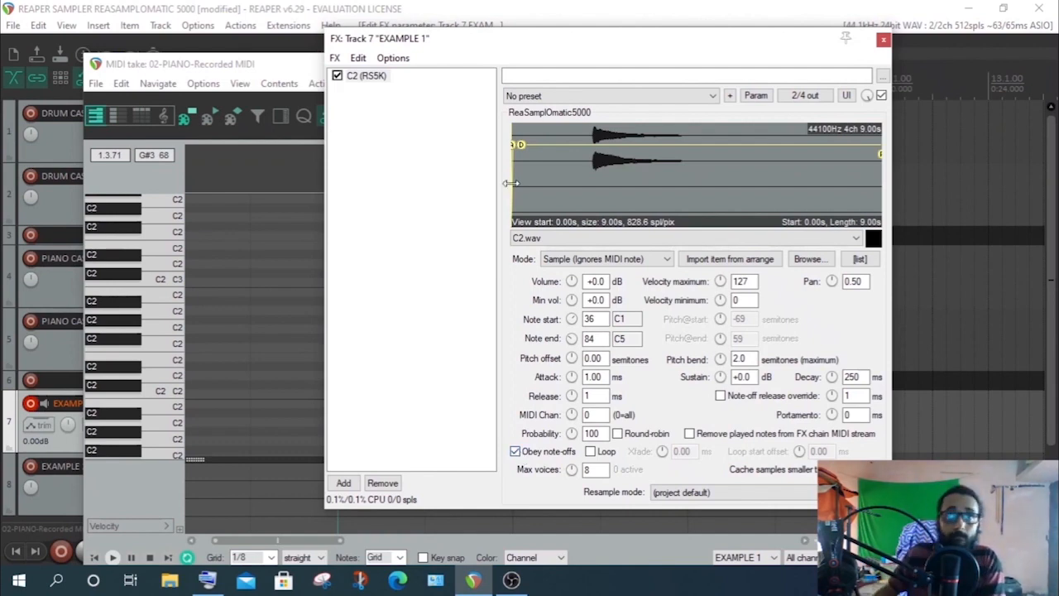
{"action": "left_click_drag", "start_coordinate": [510, 183], "coordinate": [590, 185]}
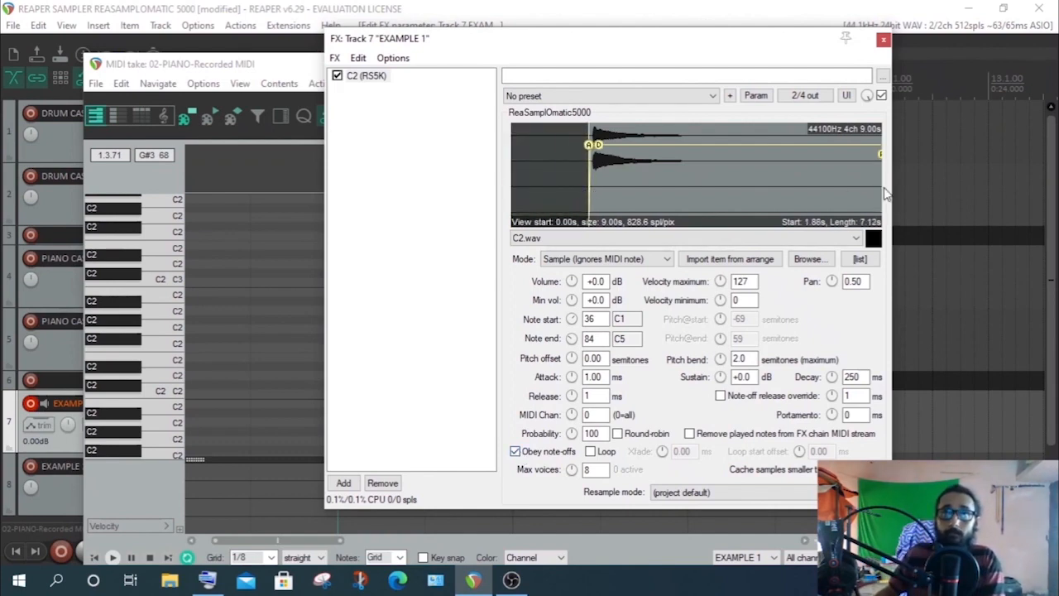
{"action": "left_click_drag", "start_coordinate": [885, 193], "coordinate": [683, 193]}
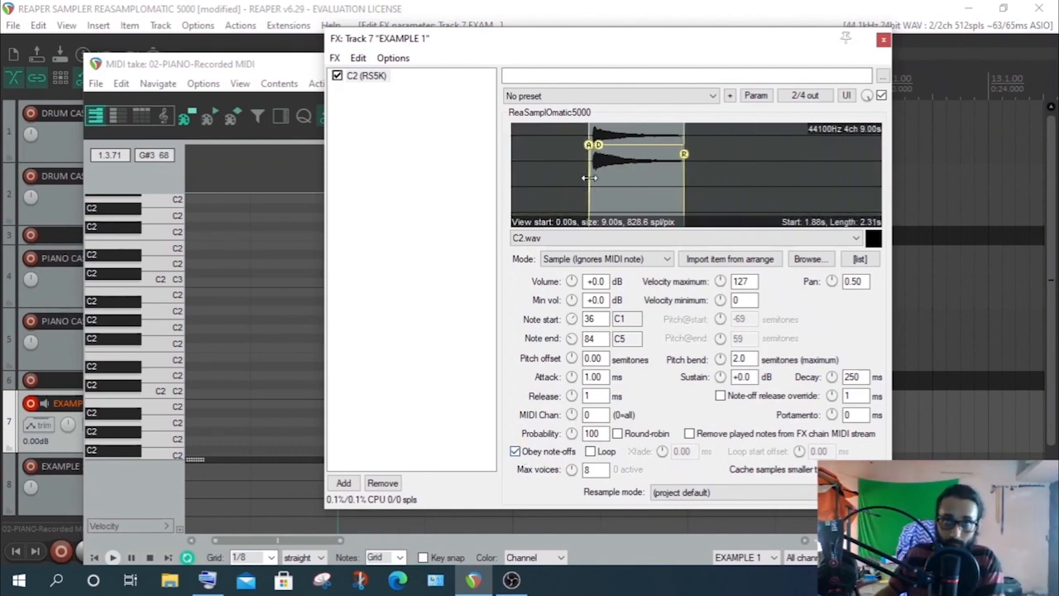
Refine the C2.wav trim to a start of about 2.00 s and a length of about 2.14 s
{"action": "scroll", "coordinate": [636, 172], "scroll_direction": "up", "scroll_amount": 5}
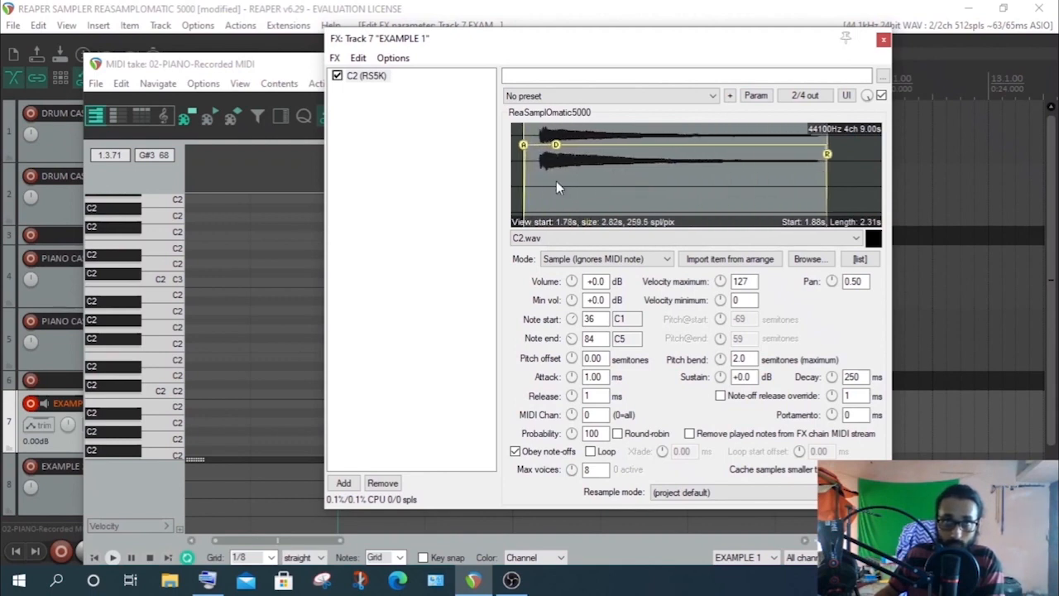
{"action": "left_click_drag", "start_coordinate": [523, 177], "coordinate": [536, 182]}
{"action": "left_click_drag", "start_coordinate": [830, 196], "coordinate": [825, 194]}
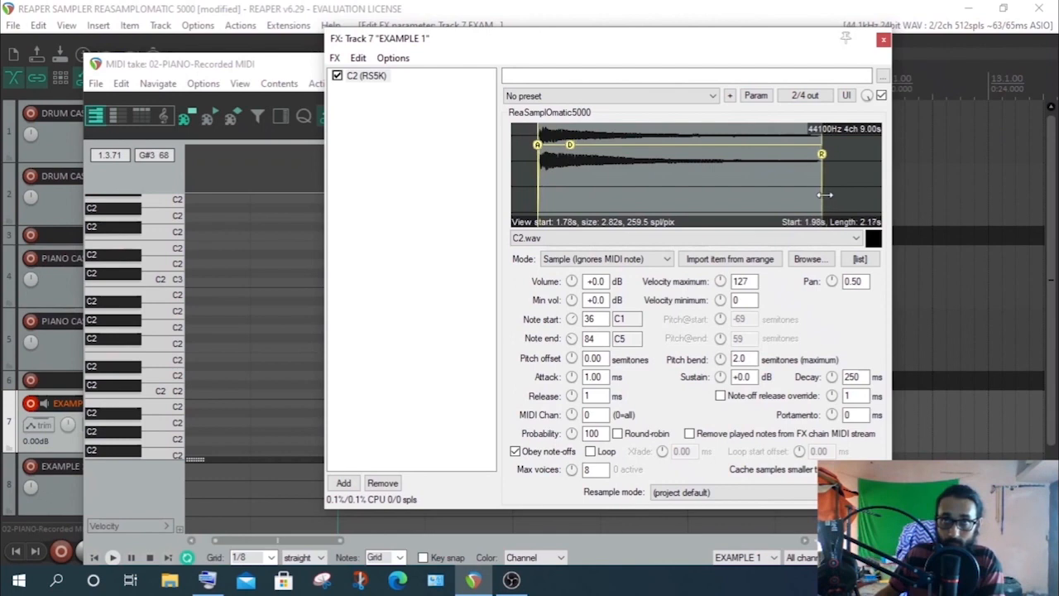
{"action": "scroll", "coordinate": [543, 166], "scroll_direction": "up", "scroll_amount": 5}
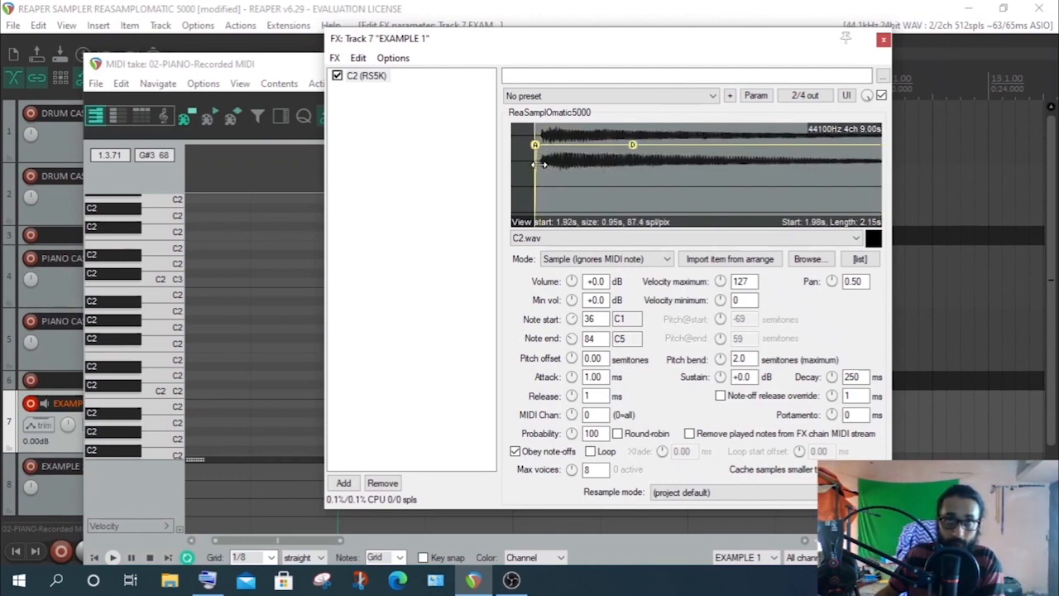
{"action": "scroll", "coordinate": [539, 164], "scroll_direction": "up", "scroll_amount": 5}
{"action": "left_click_drag", "start_coordinate": [520, 191], "coordinate": [536, 194]}
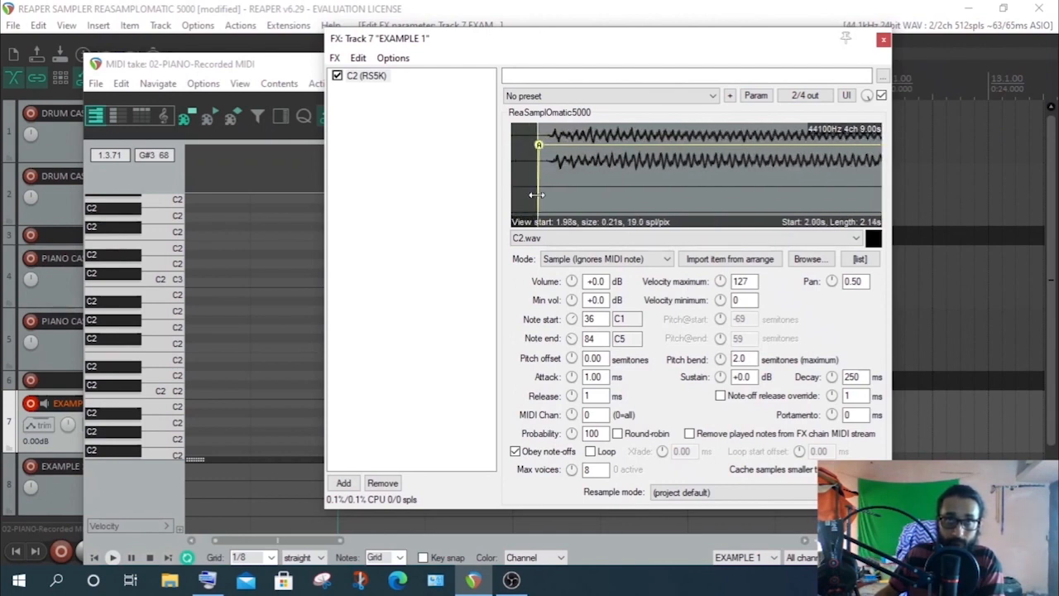
Refine the end of the C2.wav trim to a length of about 2.13 s
{"action": "scroll", "coordinate": [810, 199], "scroll_direction": "down", "scroll_amount": 2}
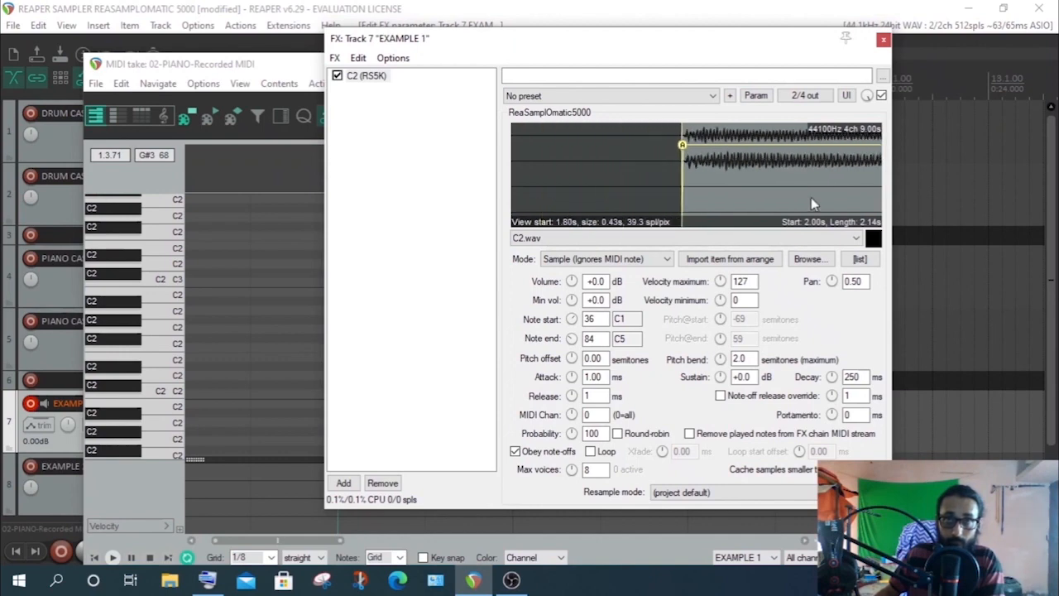
{"action": "scroll", "coordinate": [812, 198], "scroll_direction": "down", "scroll_amount": 2}
{"action": "left_click_drag", "start_coordinate": [785, 182], "coordinate": [508, 194]}
{"action": "scroll", "coordinate": [788, 158], "scroll_direction": "down", "scroll_amount": 1}
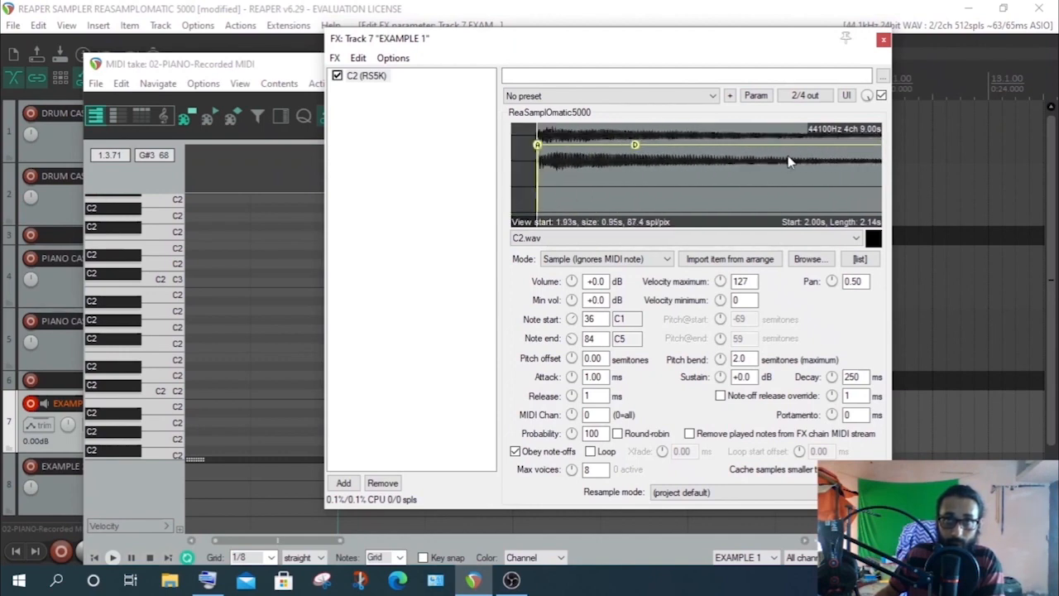
{"action": "scroll", "coordinate": [807, 169], "scroll_direction": "down", "scroll_amount": 3}
{"action": "left_click_drag", "start_coordinate": [836, 193], "coordinate": [659, 206]}
{"action": "scroll", "coordinate": [796, 165], "scroll_direction": "down", "scroll_amount": 4}
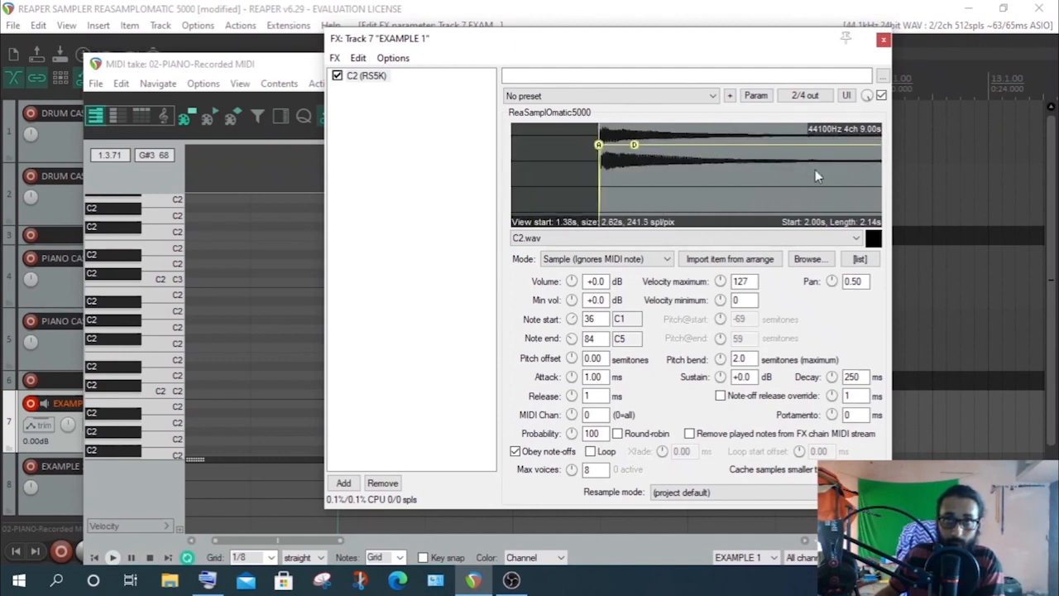
{"action": "left_click_drag", "start_coordinate": [815, 176], "coordinate": [664, 170]}
{"action": "scroll", "coordinate": [665, 171], "scroll_direction": "down", "scroll_amount": 1}
{"action": "mouse_move", "coordinate": [750, 182]}
{"action": "left_mouse_down"}
{"action": "mouse_move", "coordinate": [767, 186]}
{"action": "mouse_move", "coordinate": [746, 184]}
{"action": "left_mouse_up"}
{"action": "scroll", "coordinate": [683, 171], "scroll_direction": "down", "scroll_amount": 3}
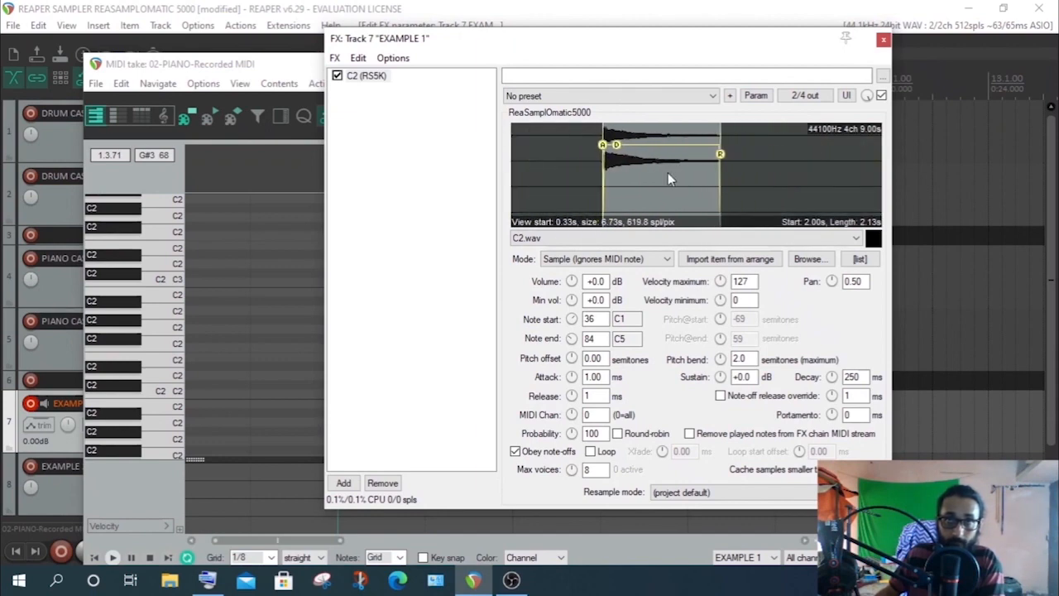
{"action": "scroll", "coordinate": [671, 172], "scroll_direction": "up", "scroll_amount": 4}
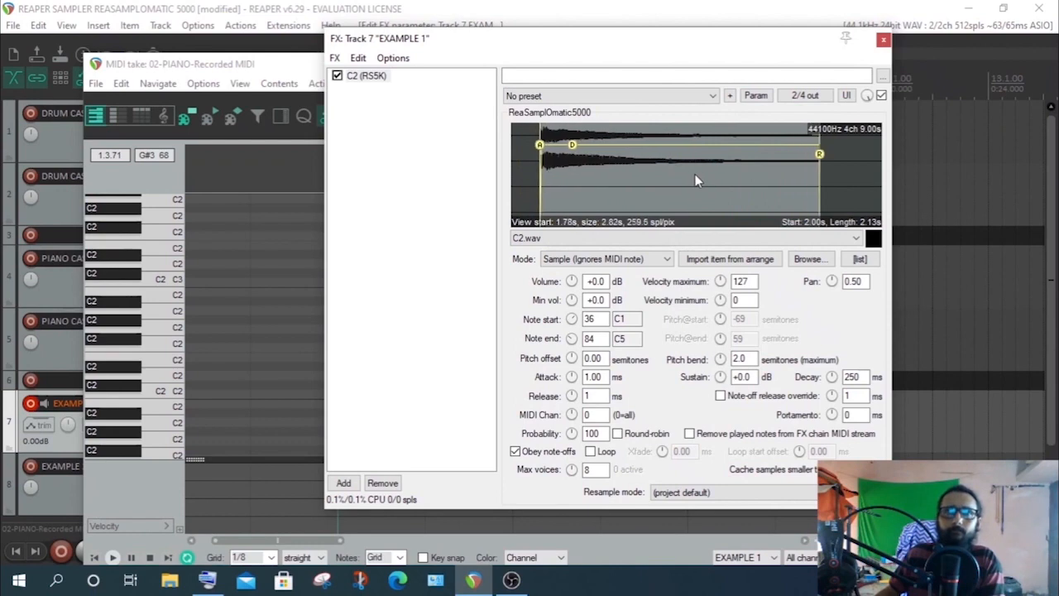
{"action": "scroll", "coordinate": [695, 174], "scroll_direction": "up", "scroll_amount": 2}
{"action": "scroll", "coordinate": [695, 173], "scroll_direction": "down", "scroll_amount": 1}
{"action": "mouse_move", "coordinate": [666, 174]}
{"action": "left_mouse_down"}
{"action": "mouse_move", "coordinate": [698, 175]}
{"action": "mouse_move", "coordinate": [666, 175]}
{"action": "left_mouse_up"}
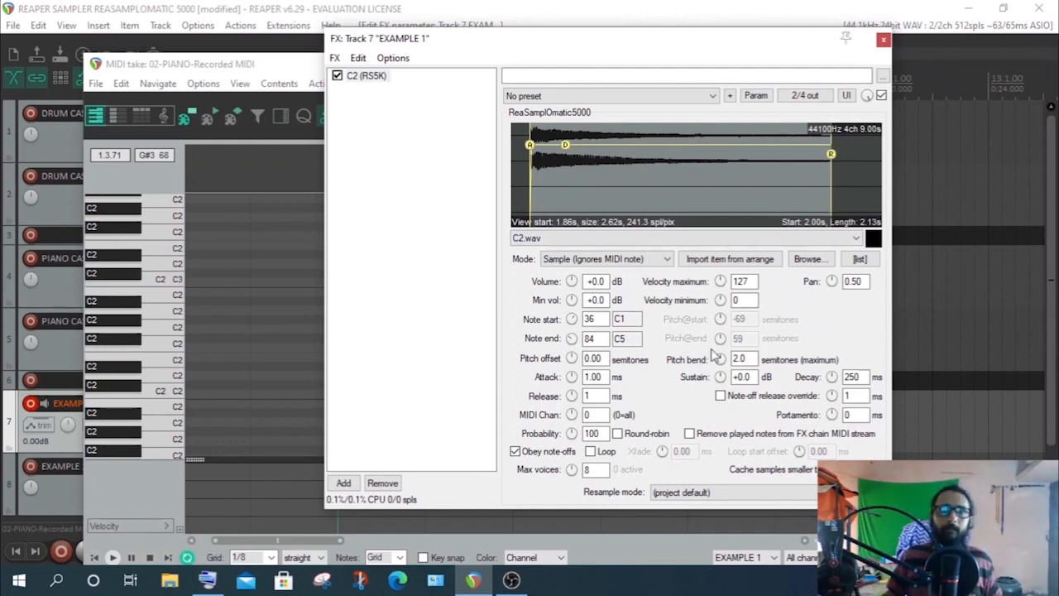
Demonstrate Obey note-offs by disabling and re-enabling it twice, leaving it enabled
{"action": "left_click", "coordinate": [517, 452]}
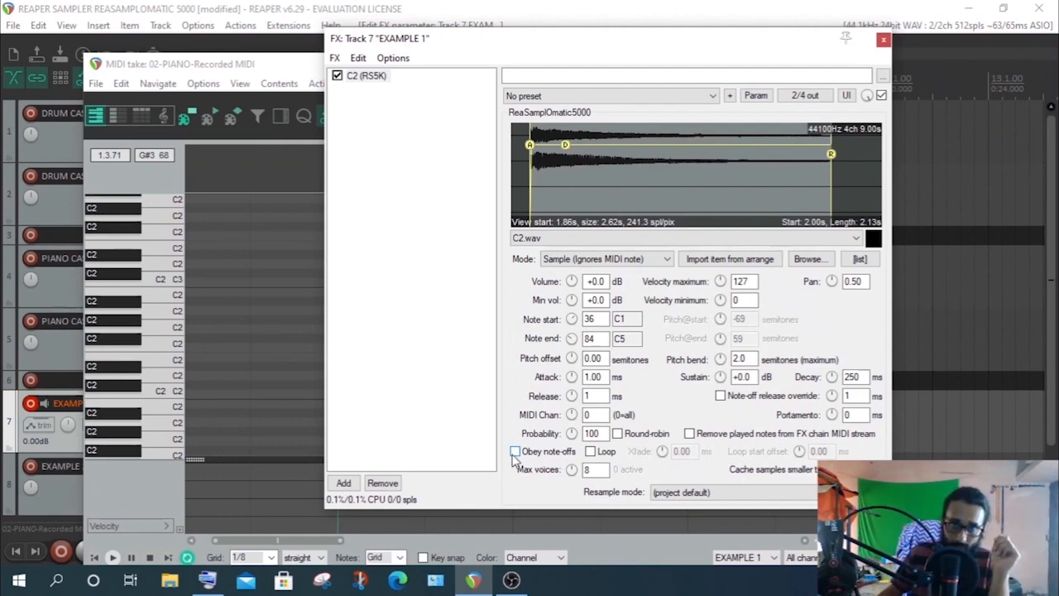
{"action": "left_click", "coordinate": [515, 452]}
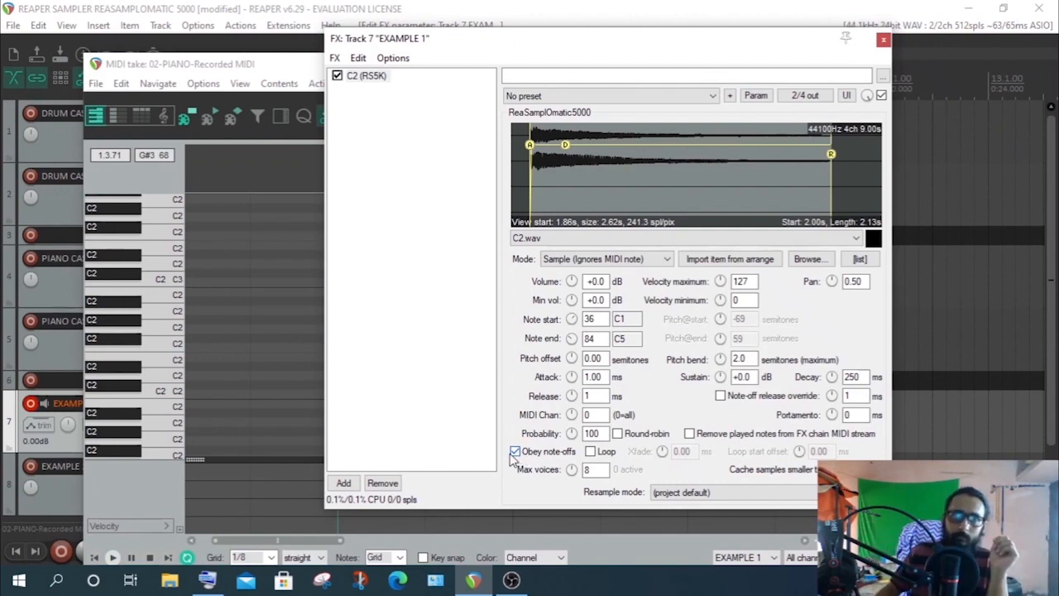
{"action": "left_click", "coordinate": [514, 452]}
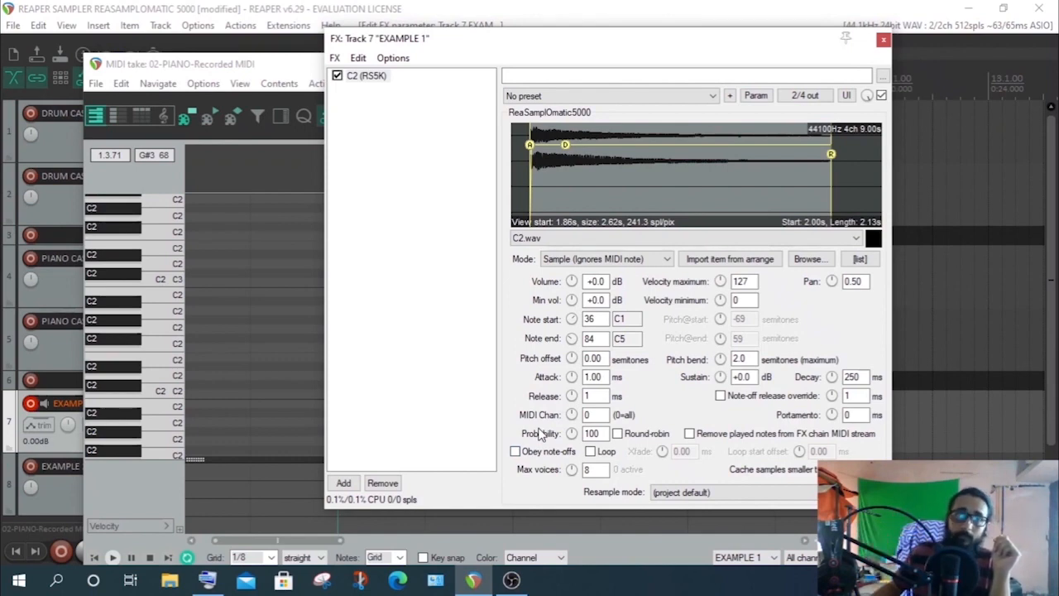
{"action": "left_click", "coordinate": [515, 452]}
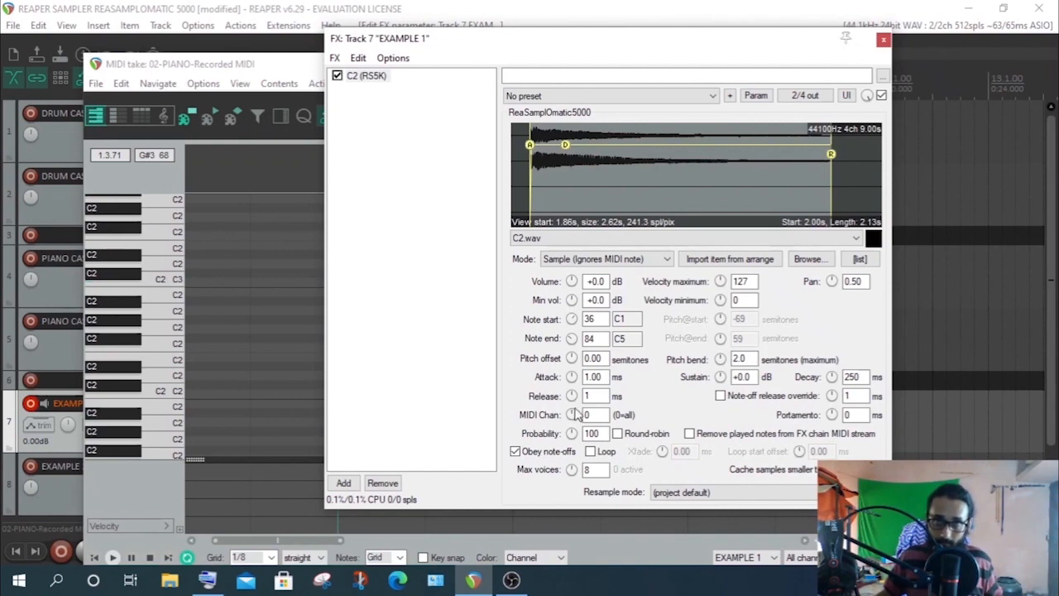
Try attack times of about 273.5, 33 and 191.5 ms on the envelope and reset the attack to 0 ms
{"action": "left_click_drag", "start_coordinate": [529, 144], "coordinate": [568, 150]}
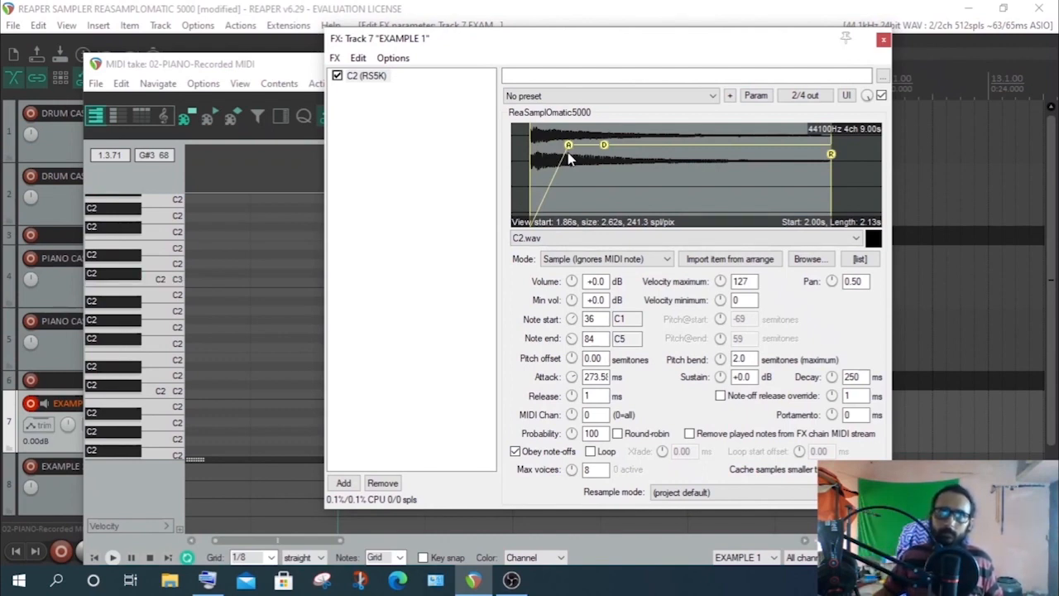
{"action": "left_click_drag", "start_coordinate": [569, 146], "coordinate": [534, 145]}
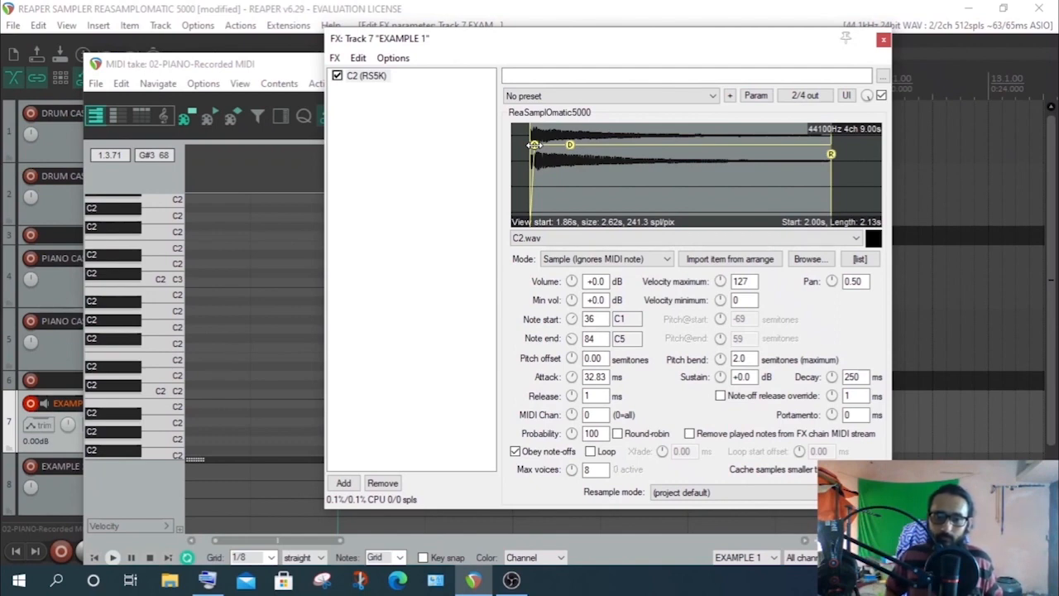
{"action": "mouse_move", "coordinate": [534, 145]}
{"action": "left_mouse_down"}
{"action": "mouse_move", "coordinate": [609, 145]}
{"action": "mouse_move", "coordinate": [559, 136]}
{"action": "left_mouse_up"}
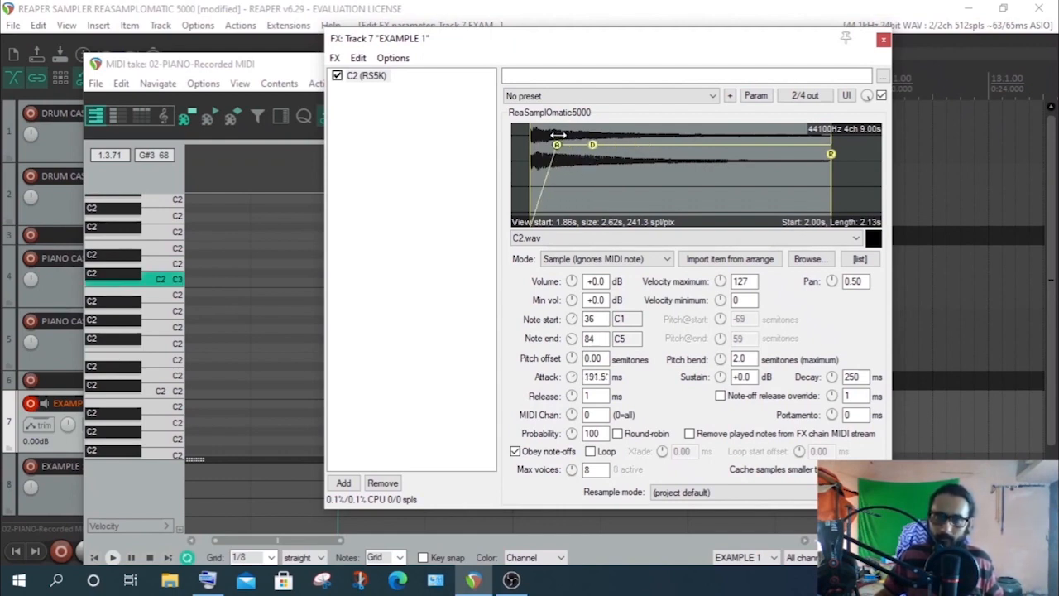
{"action": "left_click_drag", "start_coordinate": [558, 135], "coordinate": [483, 136]}
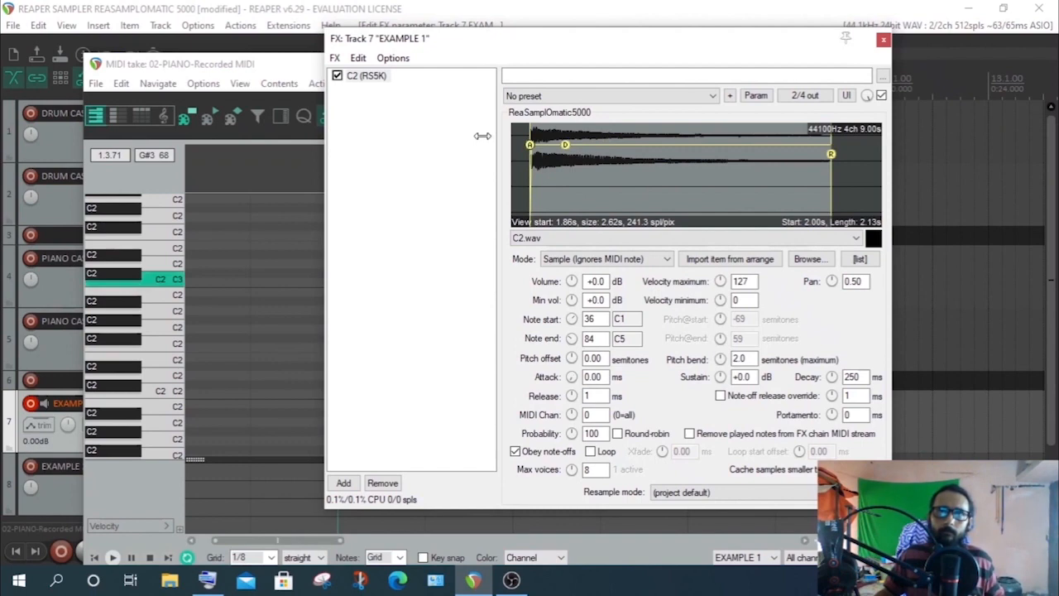
{"action": "left_click_drag", "start_coordinate": [529, 145], "coordinate": [509, 139]}
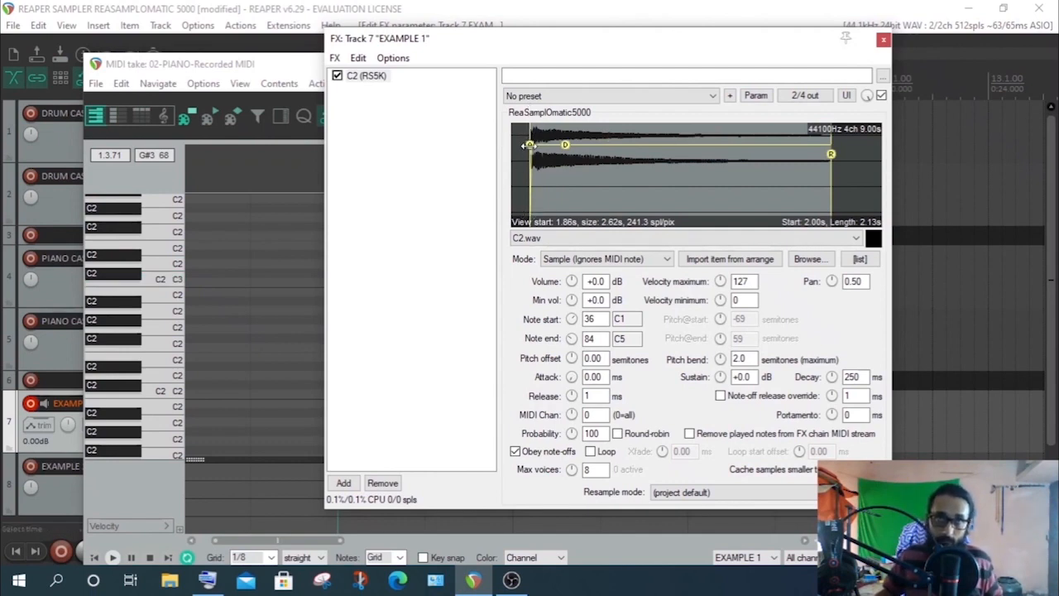
Lengthen the attack to about 186 ms and about 968 ms, and shorten it to about 38.3 ms
{"action": "left_click_drag", "start_coordinate": [530, 145], "coordinate": [555, 145]}
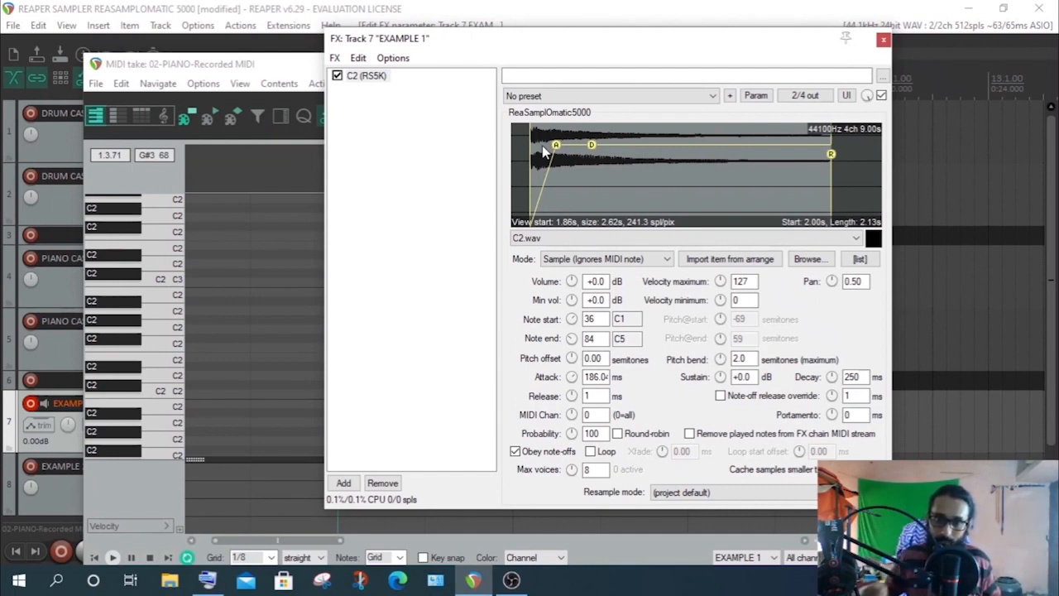
{"action": "left_click_drag", "start_coordinate": [556, 146], "coordinate": [666, 146]}
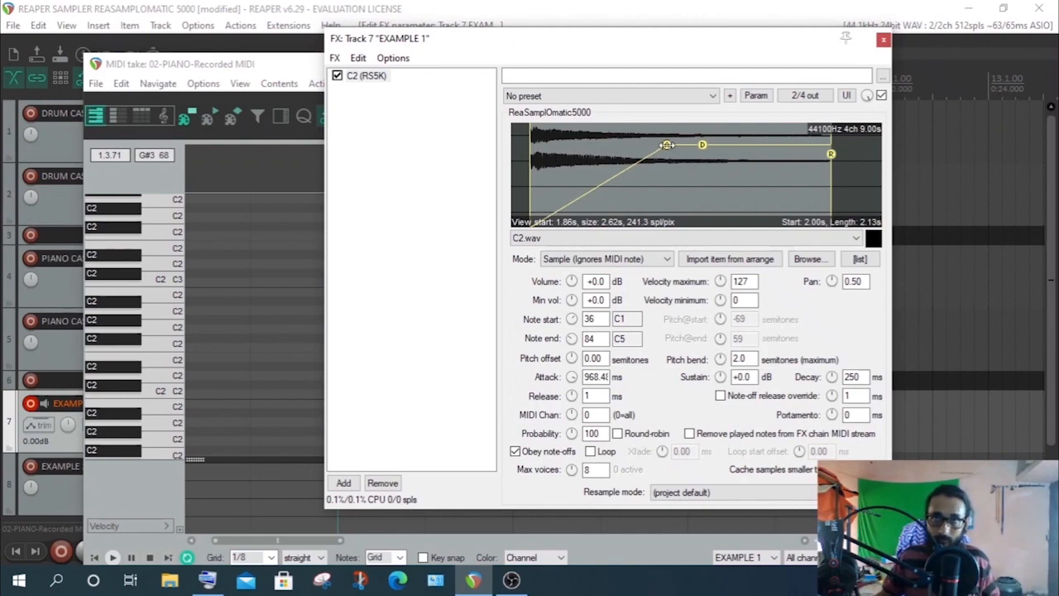
{"action": "left_click_drag", "start_coordinate": [667, 146], "coordinate": [534, 144]}
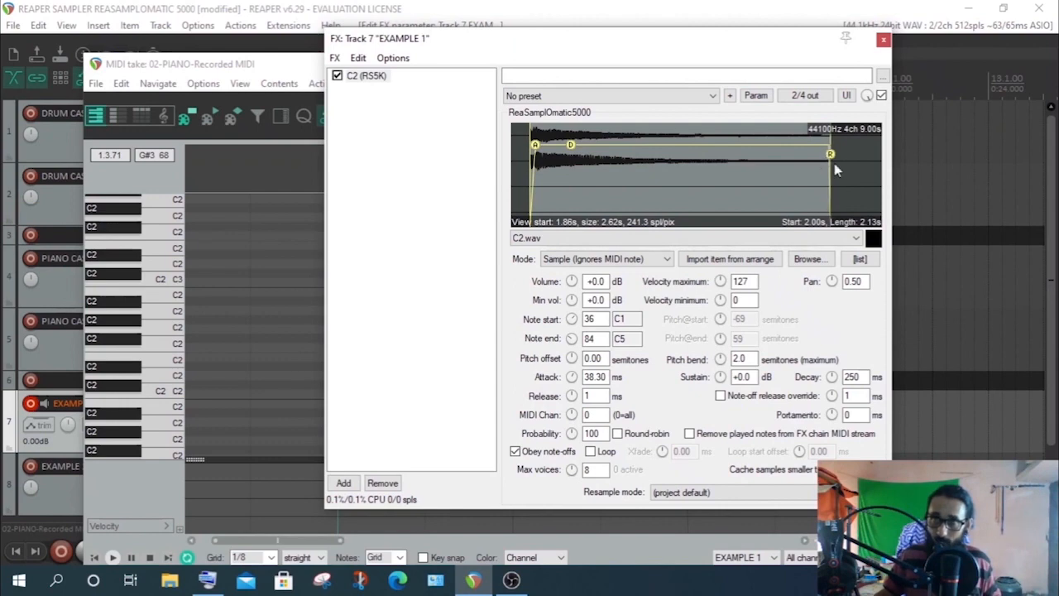
Try release times of about 553, 881 and 870 ms on the envelope and reset the release to 0 ms
{"action": "left_click_drag", "start_coordinate": [831, 155], "coordinate": [750, 179]}
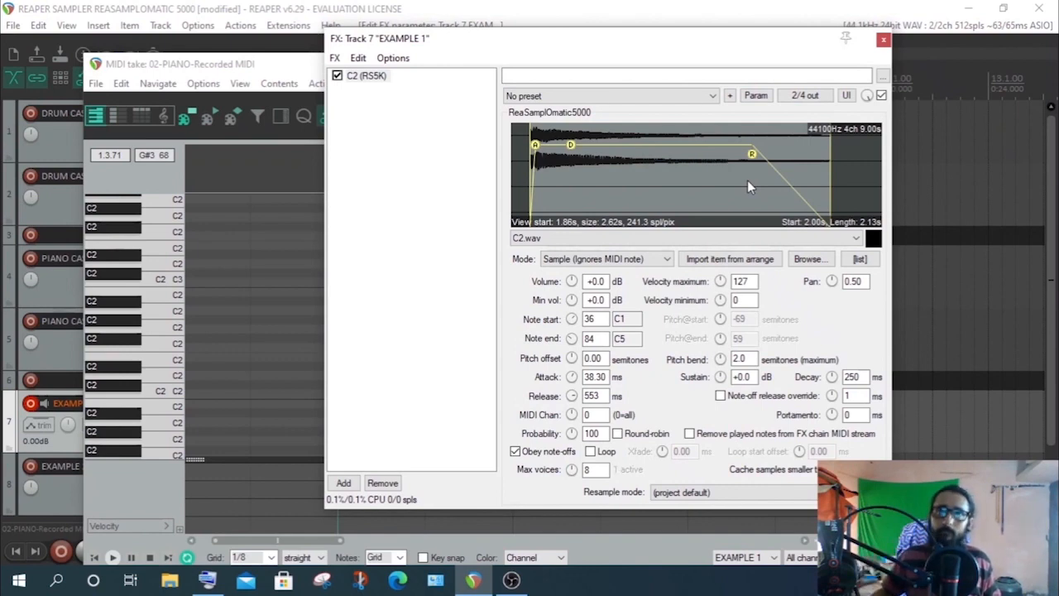
{"action": "left_click_drag", "start_coordinate": [750, 153], "coordinate": [944, 160]}
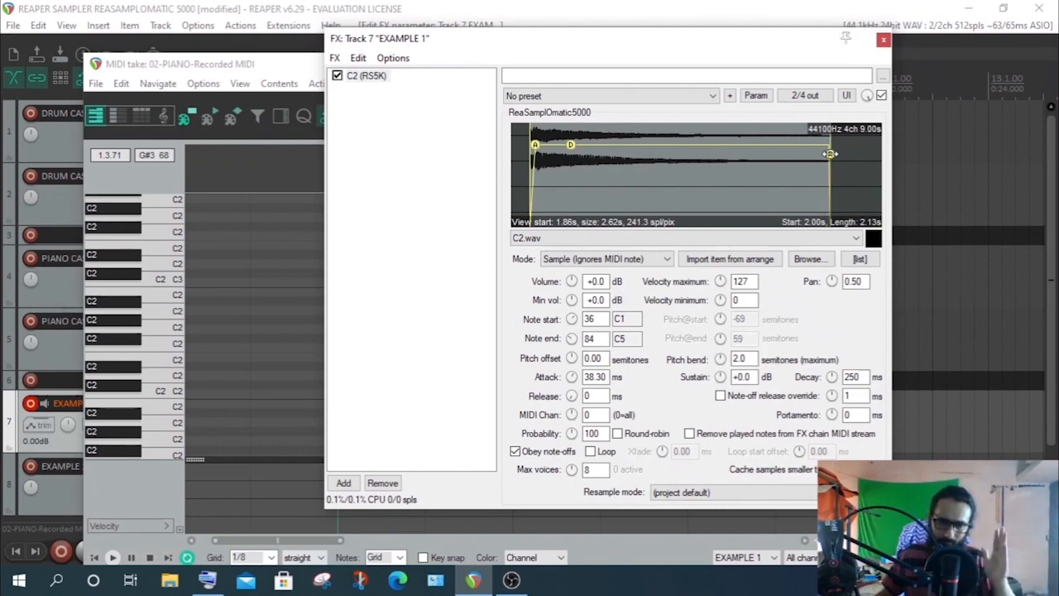
{"action": "left_click_drag", "start_coordinate": [829, 153], "coordinate": [704, 183]}
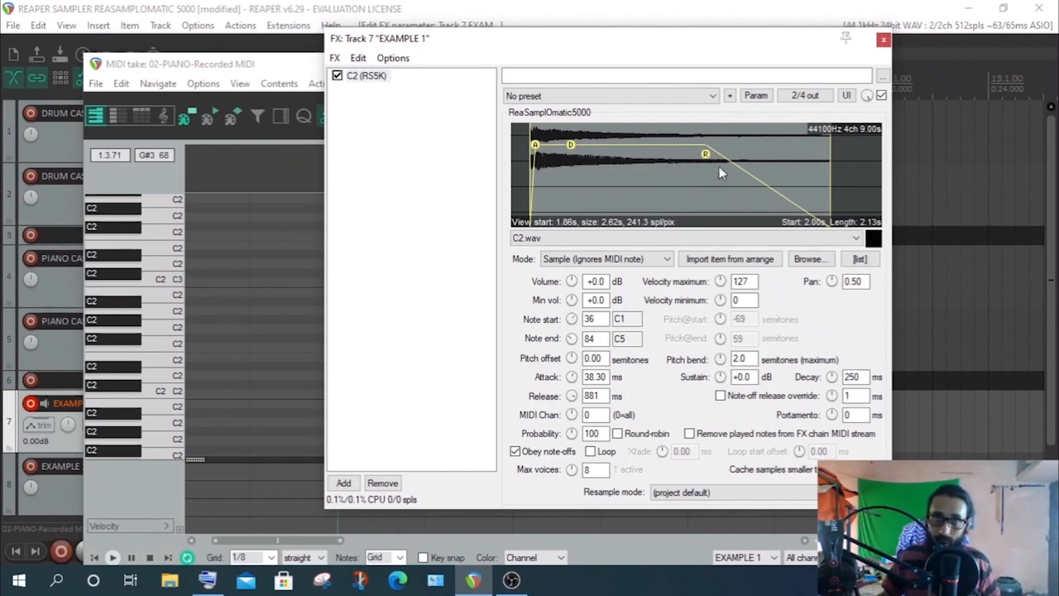
{"action": "left_click_drag", "start_coordinate": [699, 161], "coordinate": [706, 190]}
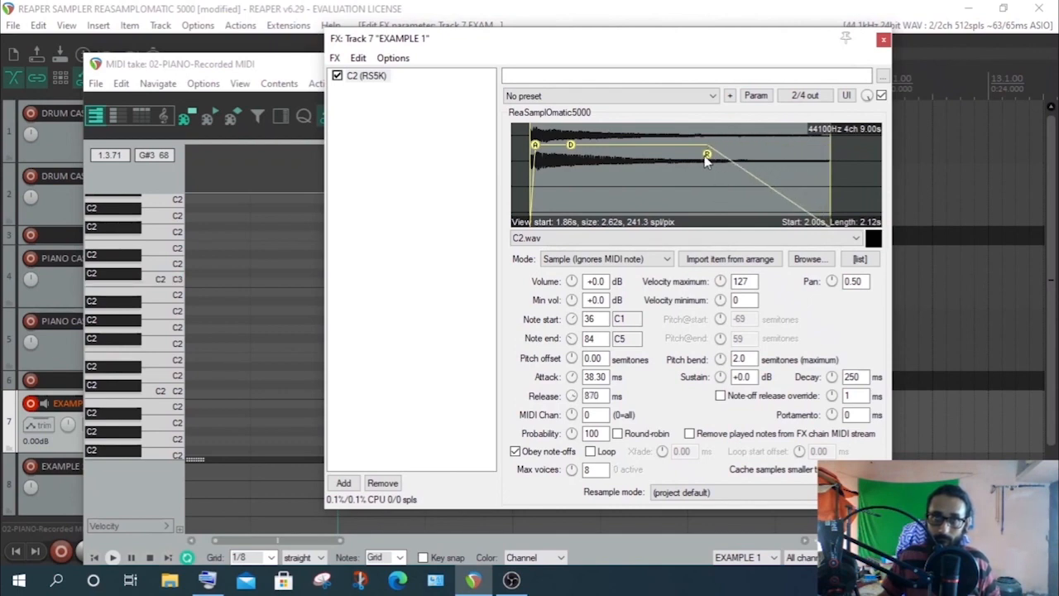
{"action": "left_click_drag", "start_coordinate": [703, 160], "coordinate": [923, 159]}
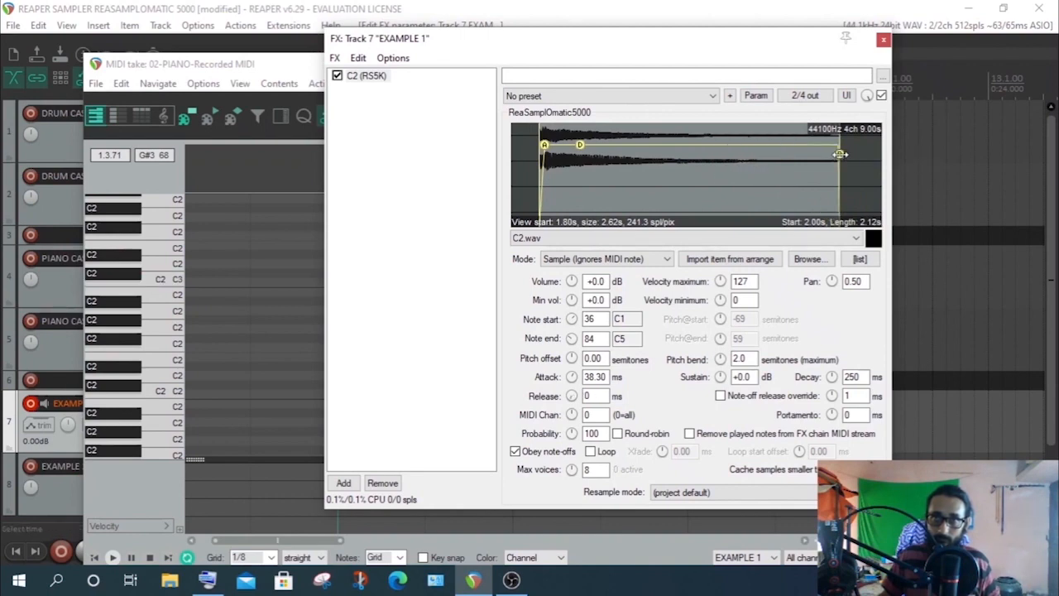
Compare release times of about 1663 ms, 0 ms and 1406 ms on the sample envelope
{"action": "left_click_drag", "start_coordinate": [839, 155], "coordinate": [602, 207]}
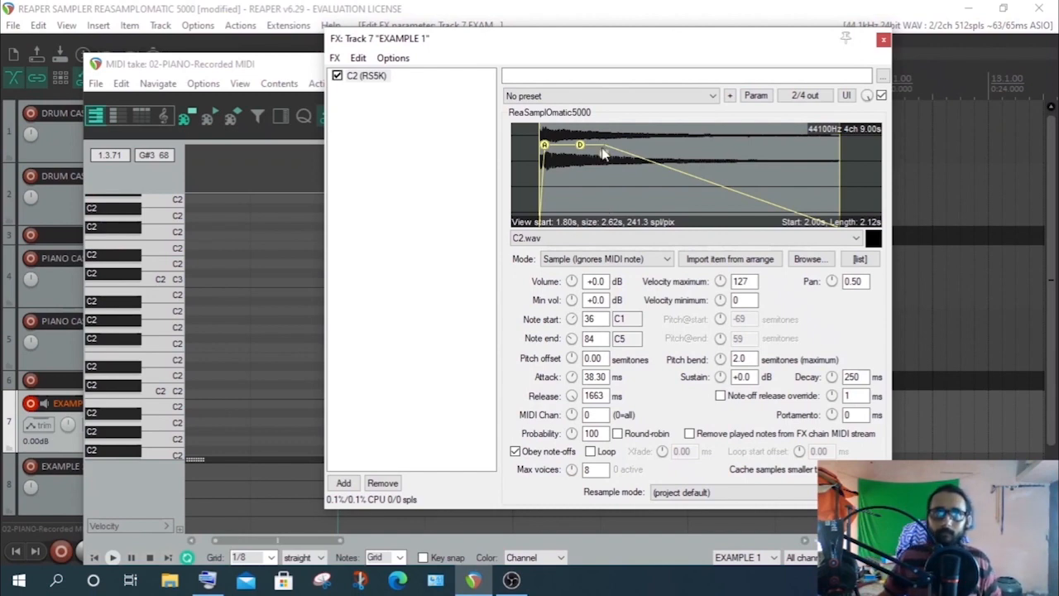
{"action": "left_click_drag", "start_coordinate": [604, 154], "coordinate": [839, 154]}
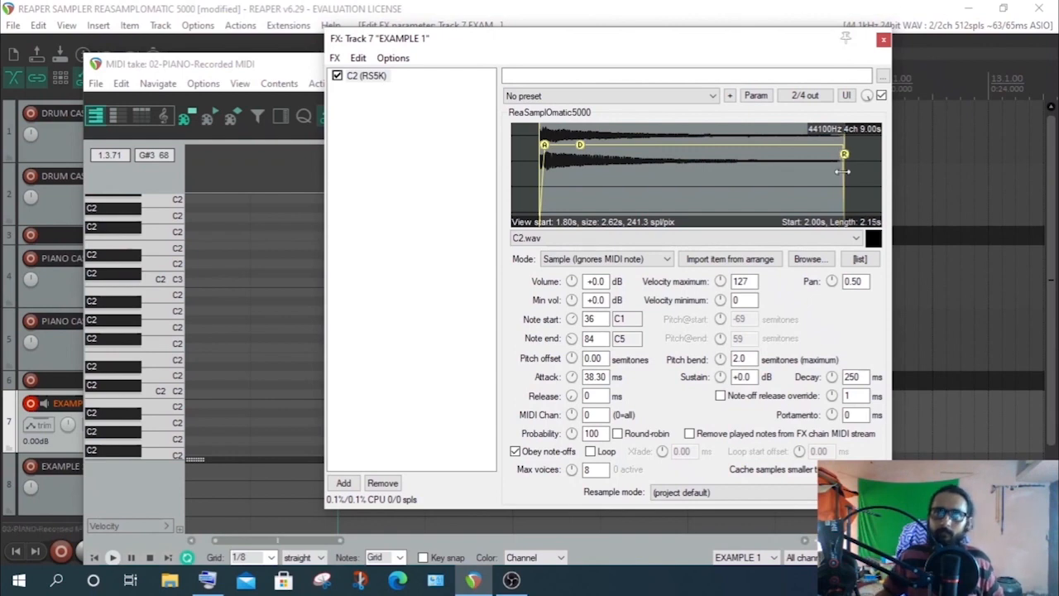
{"action": "mouse_move", "coordinate": [839, 168]}
{"action": "left_mouse_down"}
{"action": "mouse_move", "coordinate": [628, 168]}
{"action": "mouse_move", "coordinate": [642, 176]}
{"action": "left_mouse_up"}
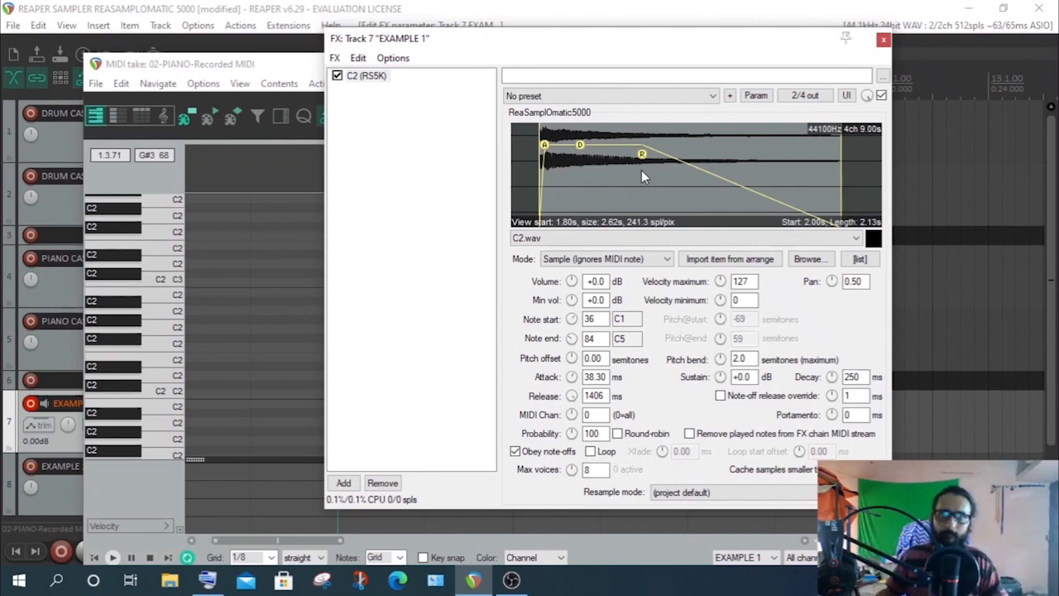
Set the release to about 388 ms and trim C2.wav to start at about 1.99 s with a length of about 2.13 s
{"action": "left_click_drag", "start_coordinate": [641, 154], "coordinate": [840, 154]}
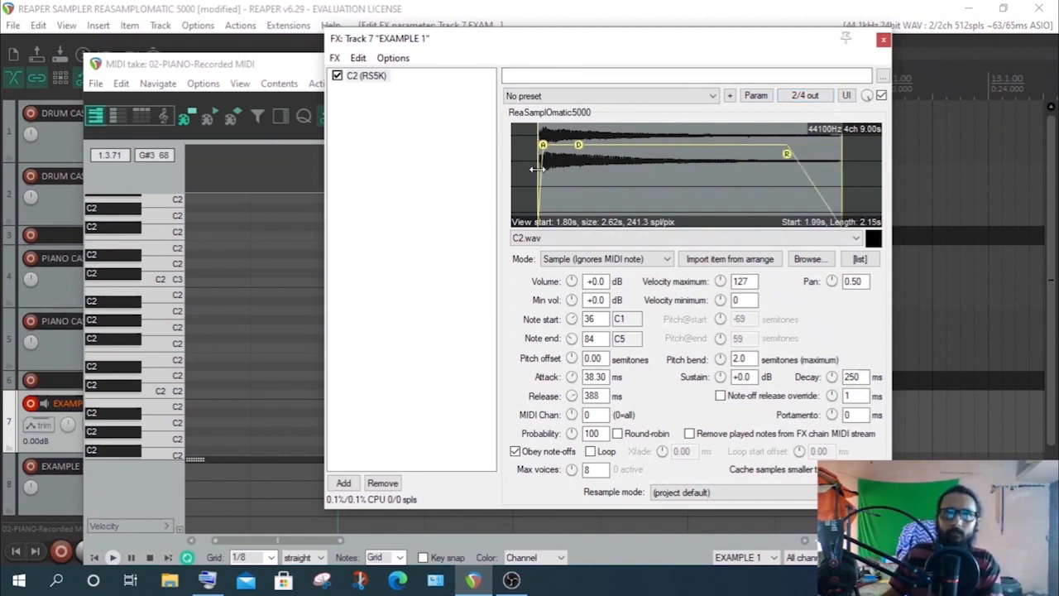
{"action": "mouse_move", "coordinate": [538, 169]}
{"action": "left_mouse_down"}
{"action": "mouse_move", "coordinate": [521, 168]}
{"action": "mouse_move", "coordinate": [538, 174]}
{"action": "left_mouse_up"}
{"action": "left_click_drag", "start_coordinate": [838, 188], "coordinate": [836, 187]}
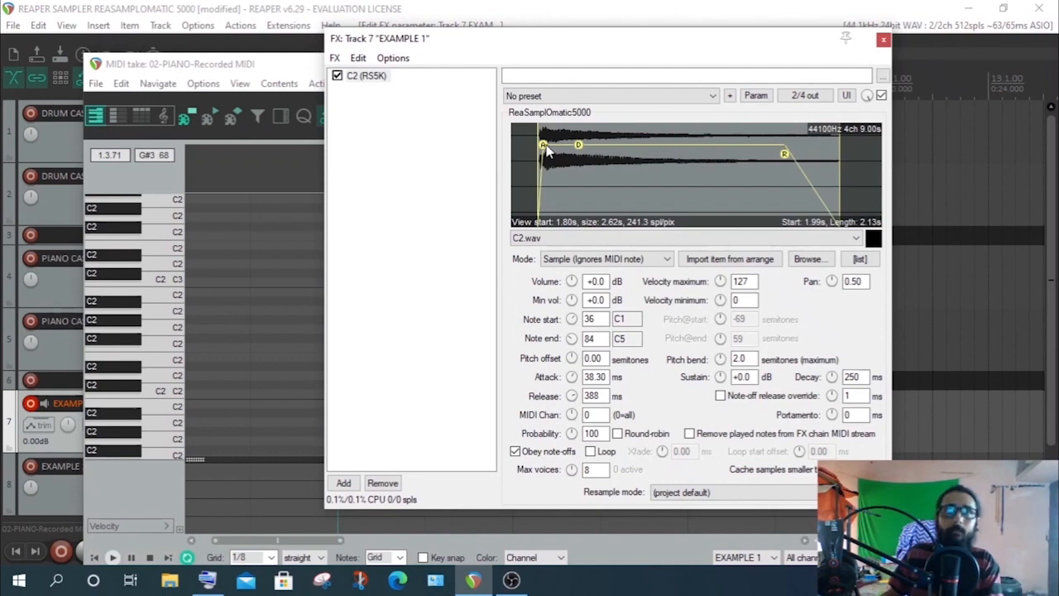
Shape the envelope with an attack of about 219 ms, a decay of 10 ms and a sustain of -12.8 dB
{"action": "left_click_drag", "start_coordinate": [546, 152], "coordinate": [596, 205]}
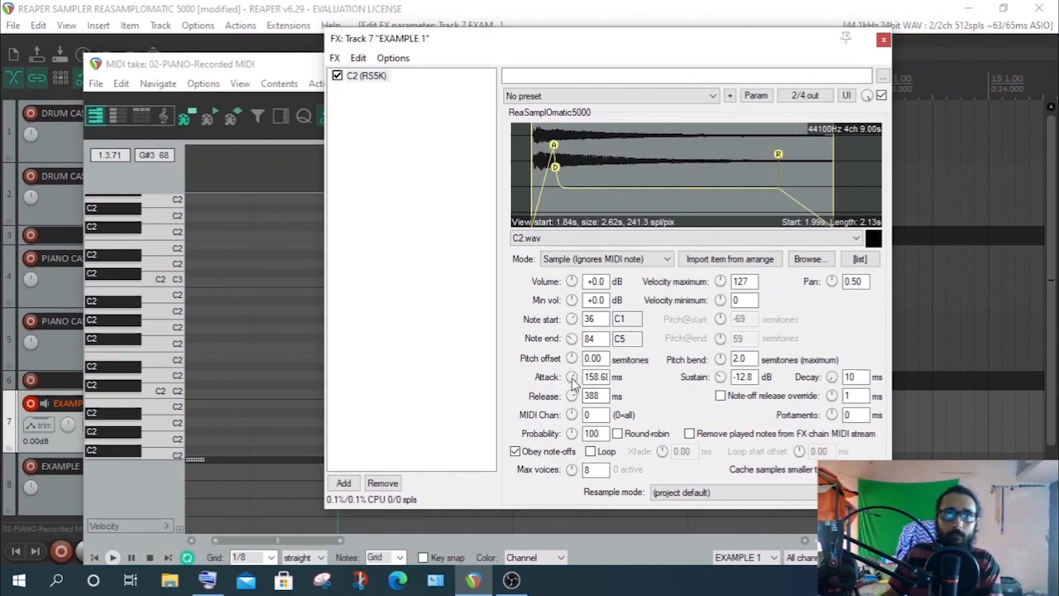
{"action": "left_click_drag", "start_coordinate": [574, 377], "coordinate": [574, 356]}
{"action": "mouse_move", "coordinate": [578, 203]}
{"action": "left_mouse_down"}
{"action": "mouse_move", "coordinate": [587, 203]}
{"action": "mouse_move", "coordinate": [545, 204]}
{"action": "mouse_move", "coordinate": [562, 203]}
{"action": "left_mouse_up"}
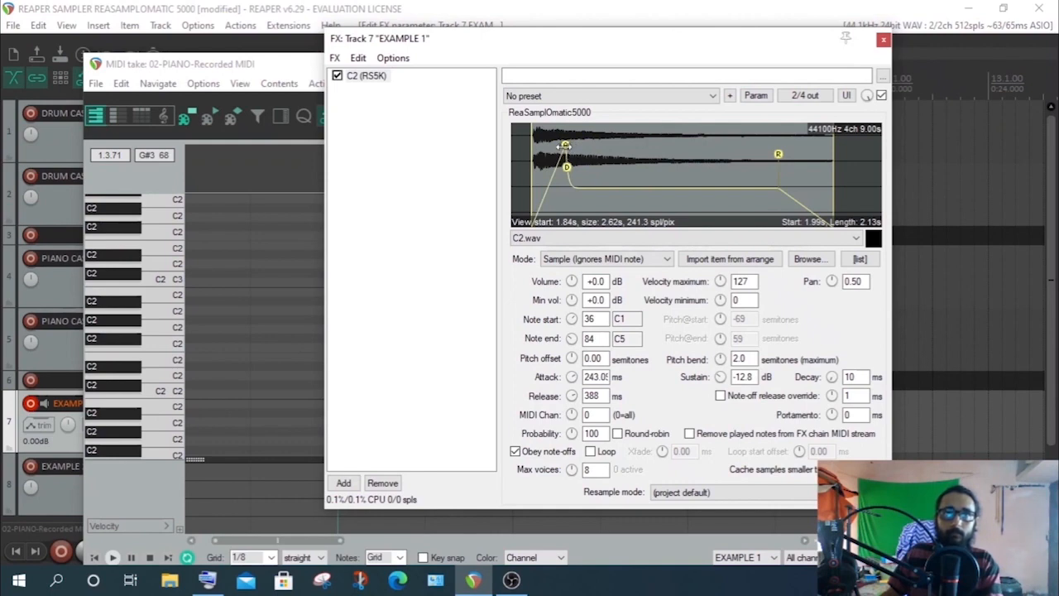
{"action": "mouse_move", "coordinate": [566, 149]}
{"action": "left_mouse_down"}
{"action": "mouse_move", "coordinate": [550, 146]}
{"action": "mouse_move", "coordinate": [566, 143]}
{"action": "left_mouse_up"}
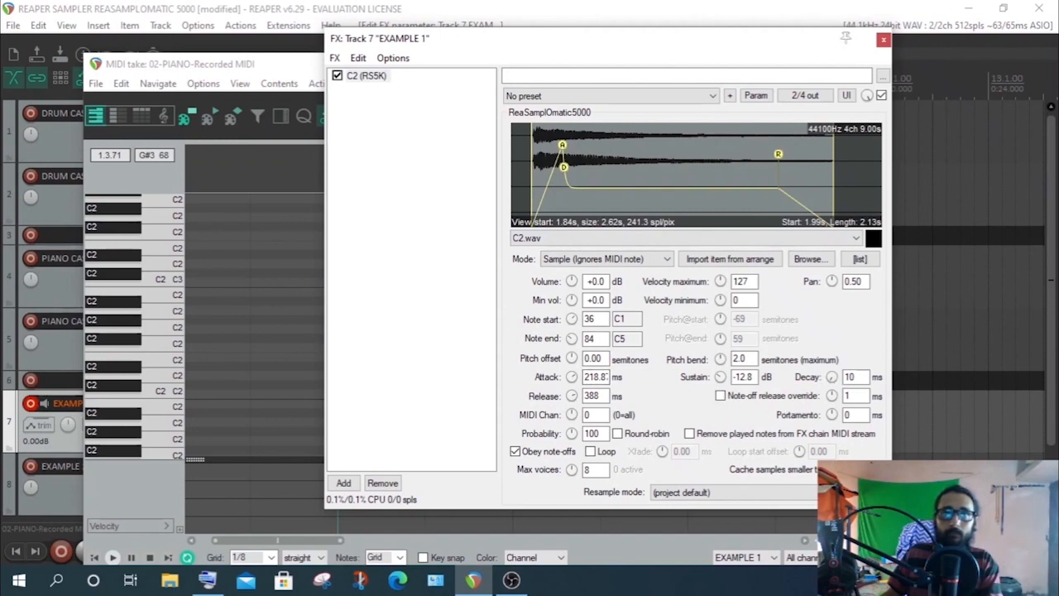
Set the envelope to about 272 ms decay, -16.0 dB sustain, 651 ms release and 49 ms attack
{"action": "mouse_move", "coordinate": [832, 376]}
{"action": "left_mouse_down"}
{"action": "mouse_move", "coordinate": [831, 355]}
{"action": "mouse_move", "coordinate": [831, 387]}
{"action": "left_mouse_up"}
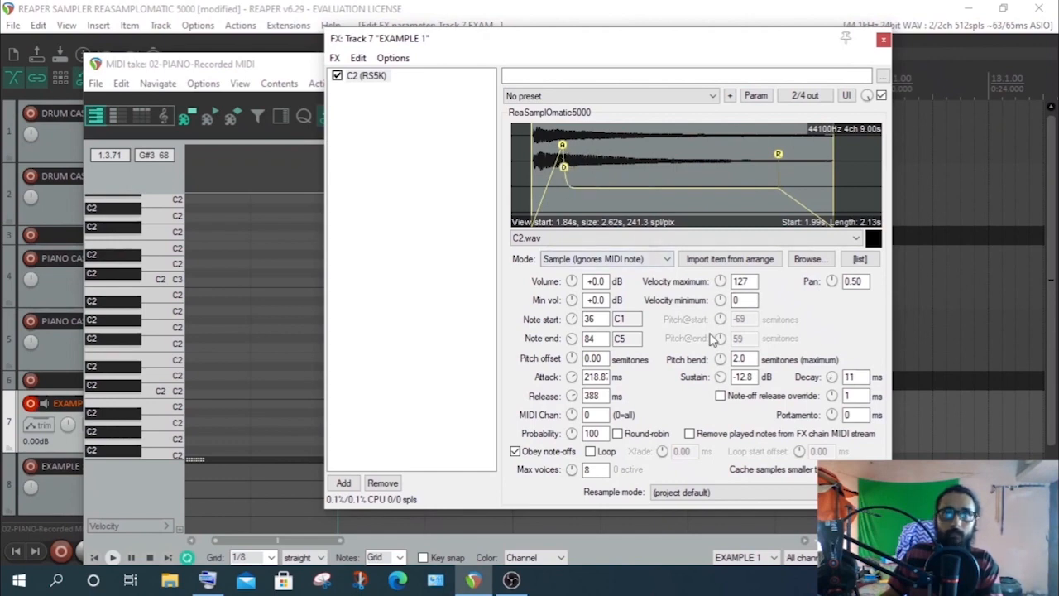
{"action": "mouse_move", "coordinate": [723, 379]}
{"action": "left_mouse_down"}
{"action": "mouse_move", "coordinate": [722, 389]}
{"action": "mouse_move", "coordinate": [722, 372]}
{"action": "left_mouse_up"}
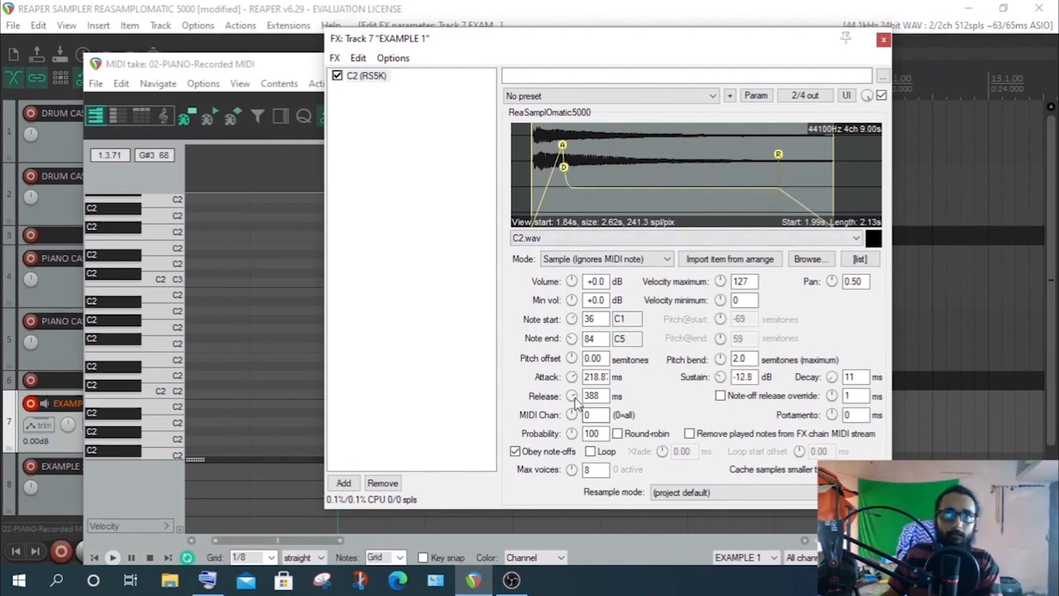
{"action": "left_click_drag", "start_coordinate": [573, 398], "coordinate": [573, 380]}
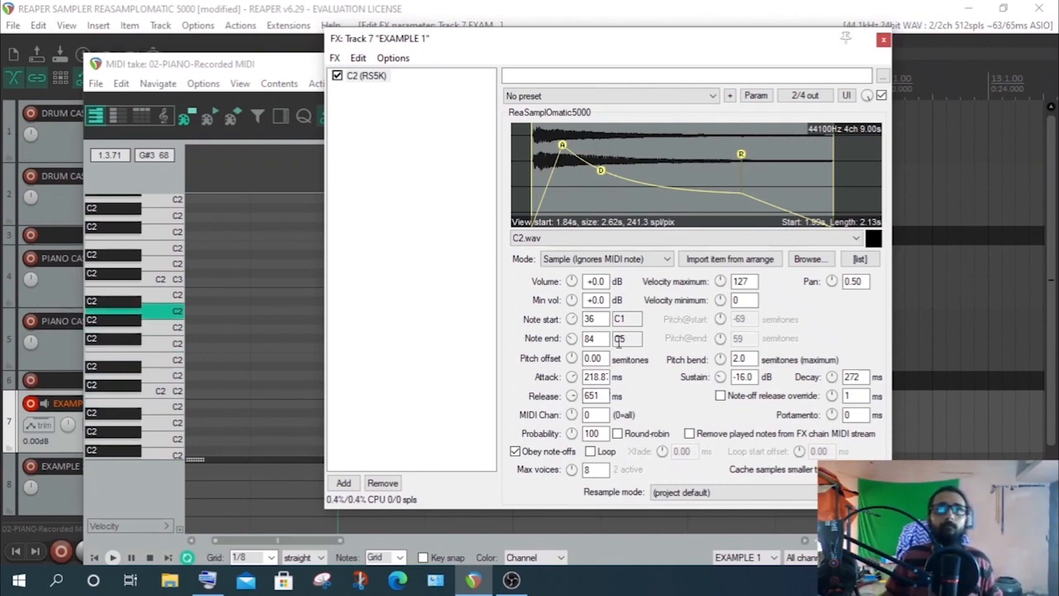
{"action": "left_click_drag", "start_coordinate": [575, 149], "coordinate": [543, 159]}
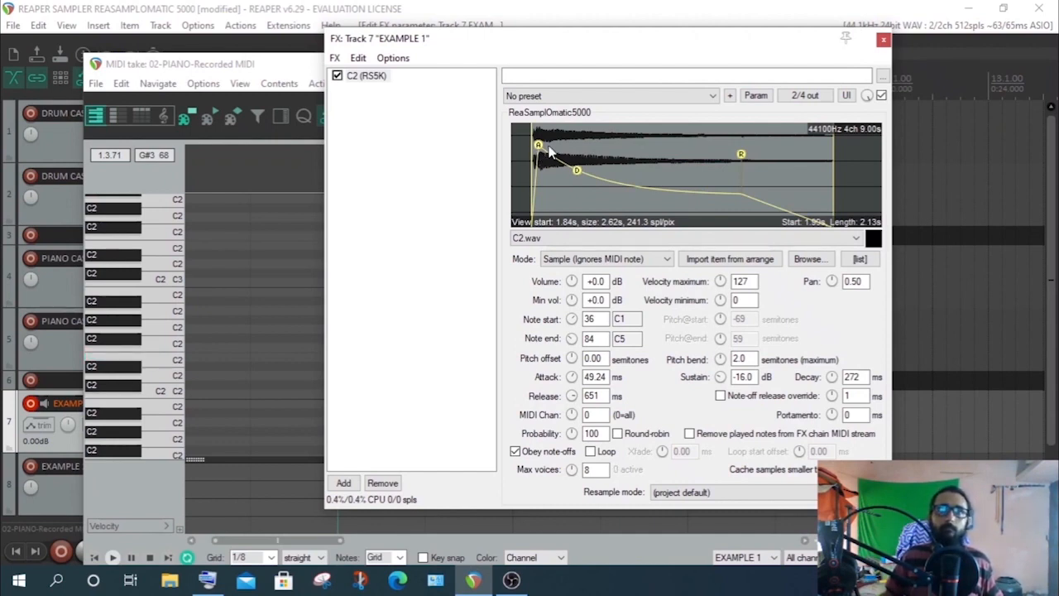
Raise the envelope's attack to about 213 ms and close the MIDI editor to uncover the track list
{"action": "left_click_drag", "start_coordinate": [548, 146], "coordinate": [570, 144]}
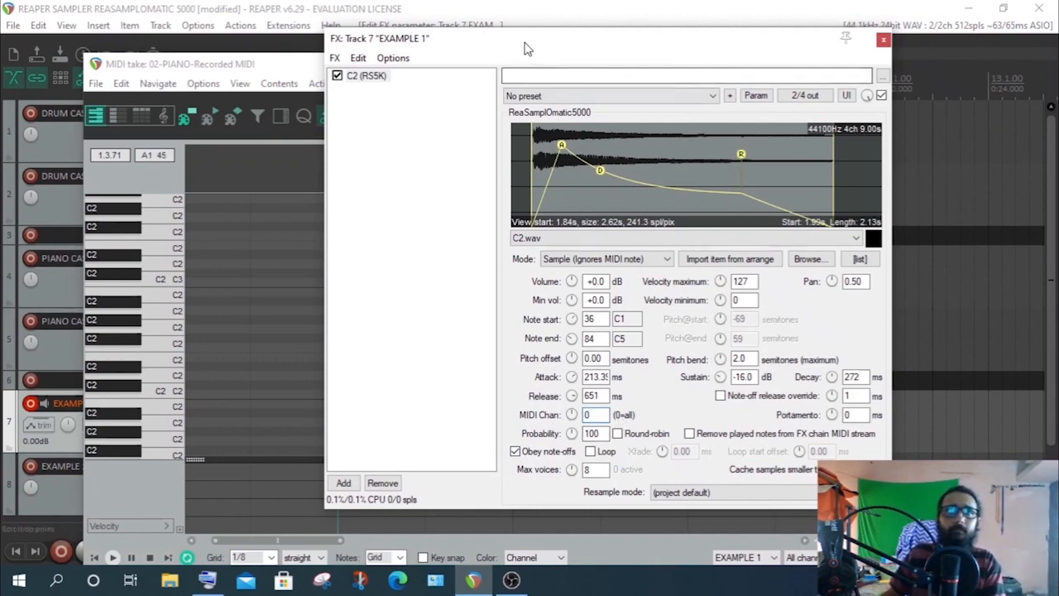
{"action": "left_click_drag", "start_coordinate": [527, 45], "coordinate": [496, 168]}
{"action": "left_click", "coordinate": [834, 68]}
{"action": "left_click_drag", "start_coordinate": [596, 166], "coordinate": [635, 81]}
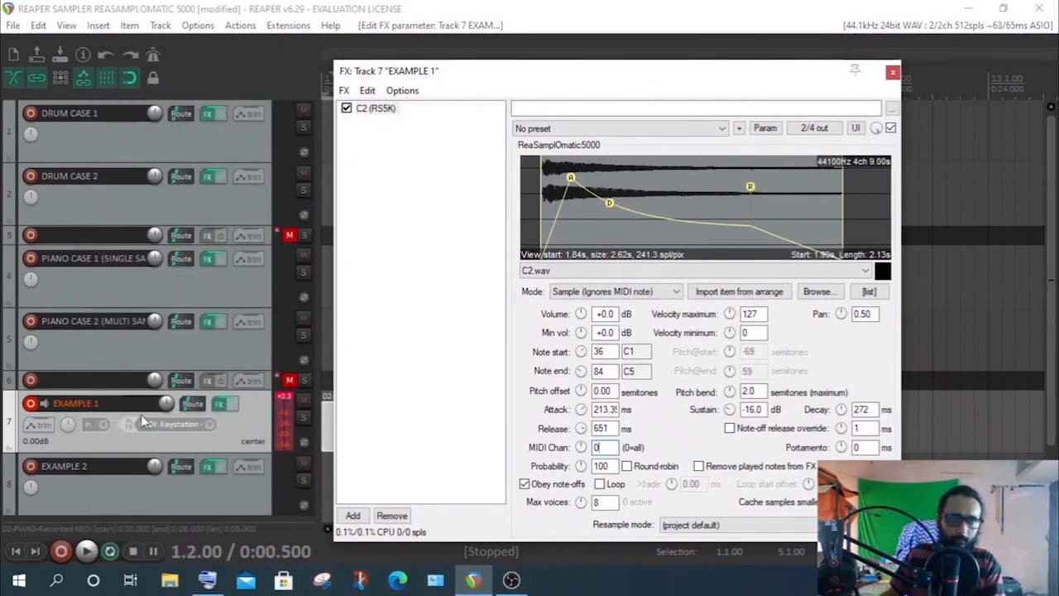
Set the EXAMPLE 1 track's MIDI input to Keystation 49es on all channels
{"action": "left_click", "coordinate": [169, 422]}
{"action": "mouse_move", "coordinate": [220, 470]}
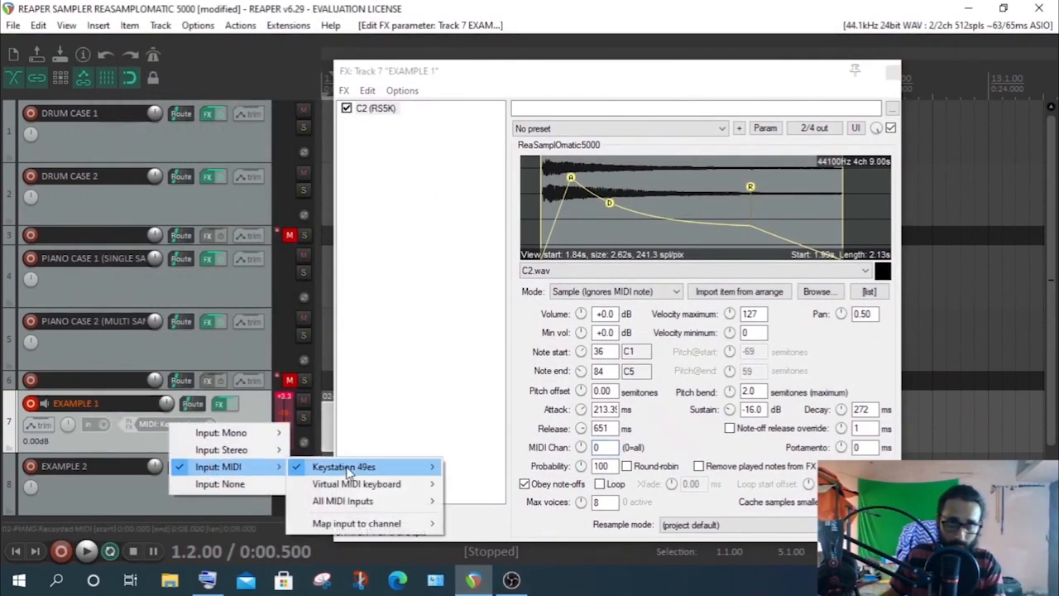
{"action": "mouse_move", "coordinate": [343, 466]}
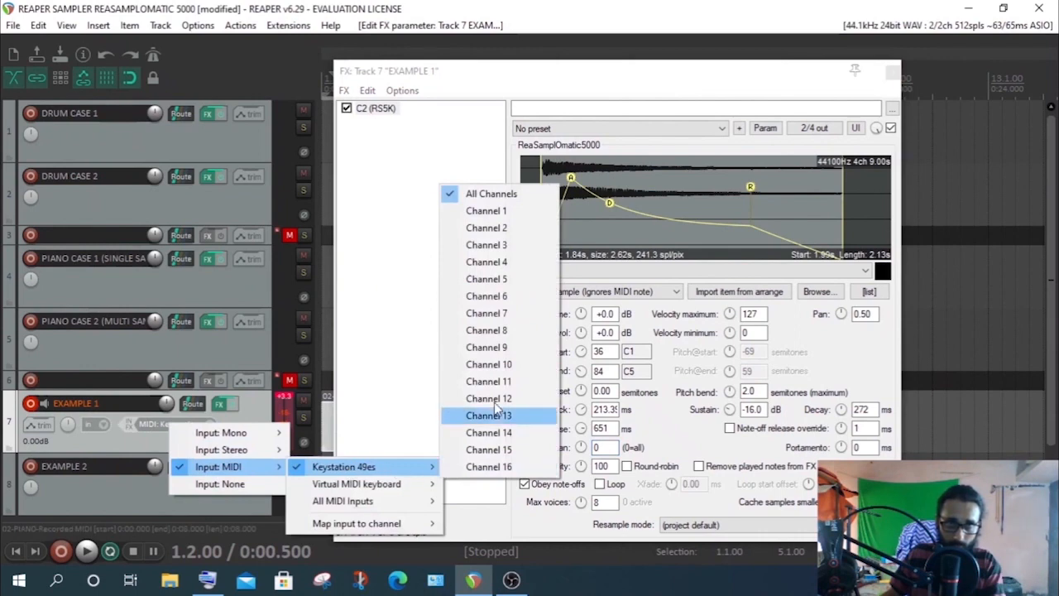
{"action": "left_click", "coordinate": [486, 195]}
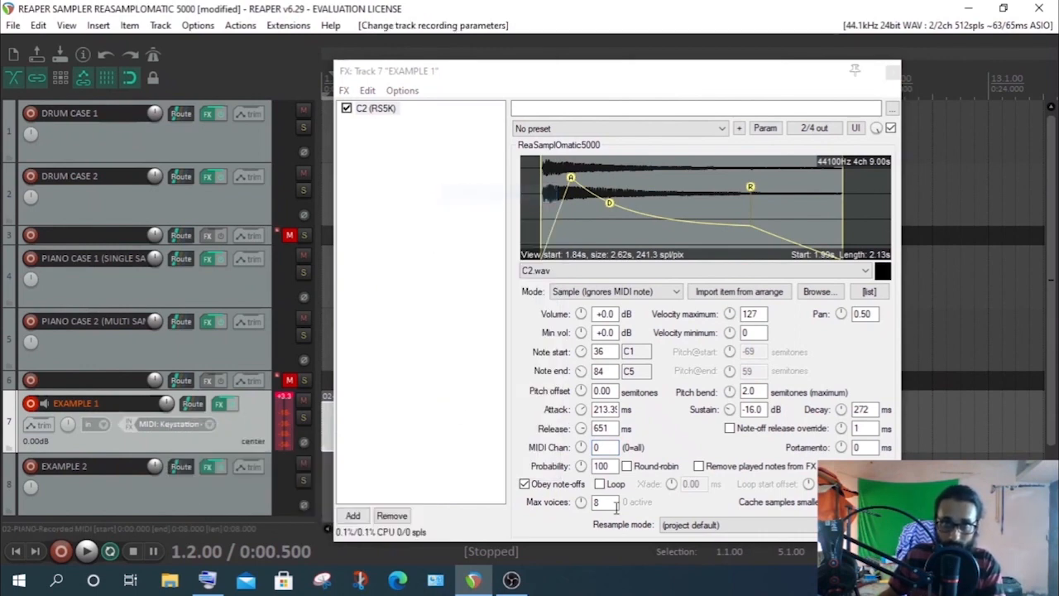
{"action": "double_click", "coordinate": [597, 447]}
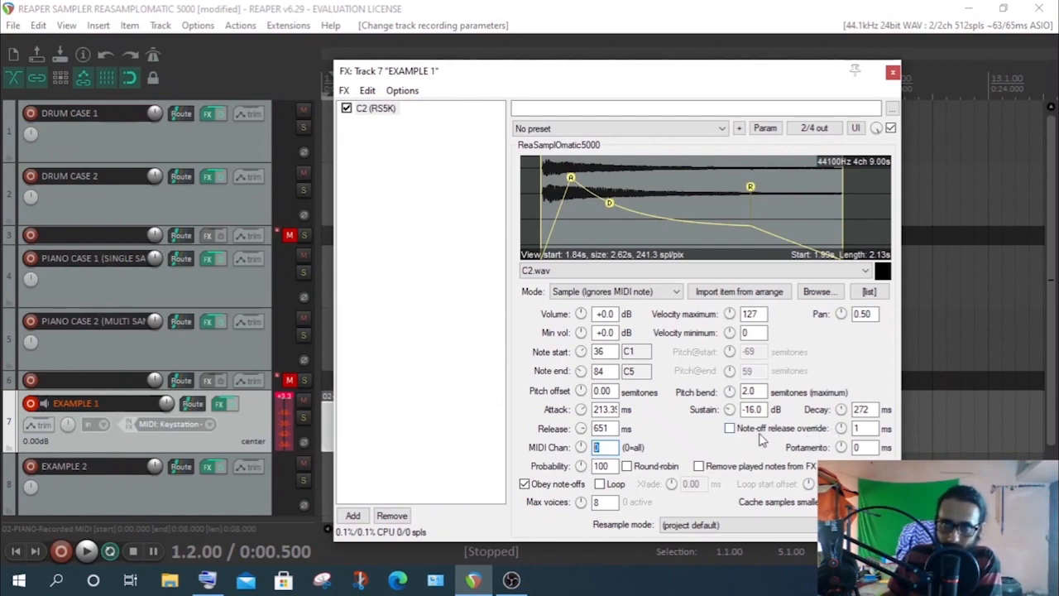
Enable the note-off release override for the C2.wav sampler
{"action": "left_click", "coordinate": [557, 429]}
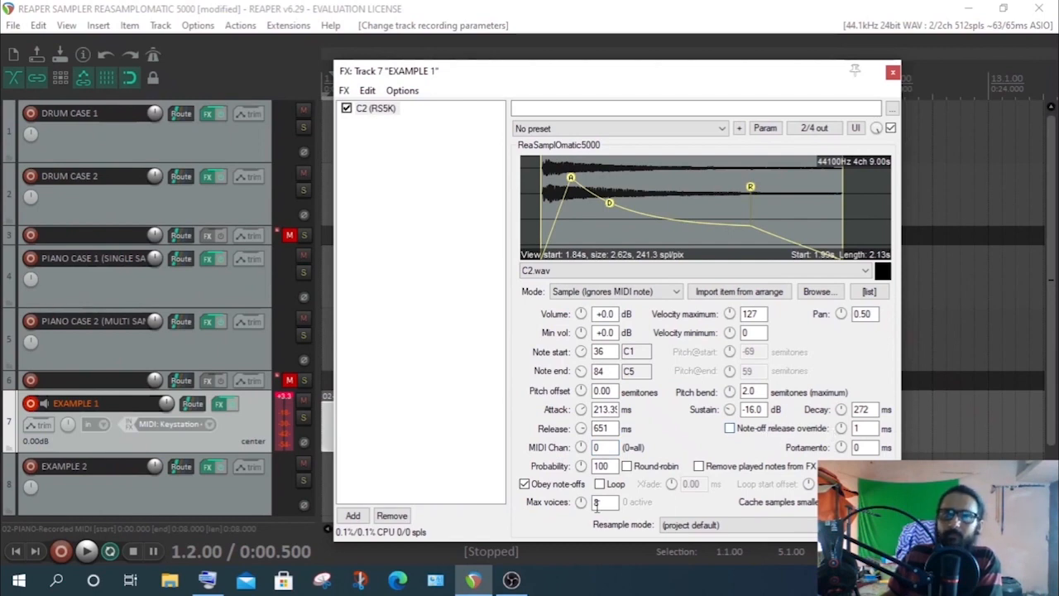
{"action": "left_click", "coordinate": [606, 429]}
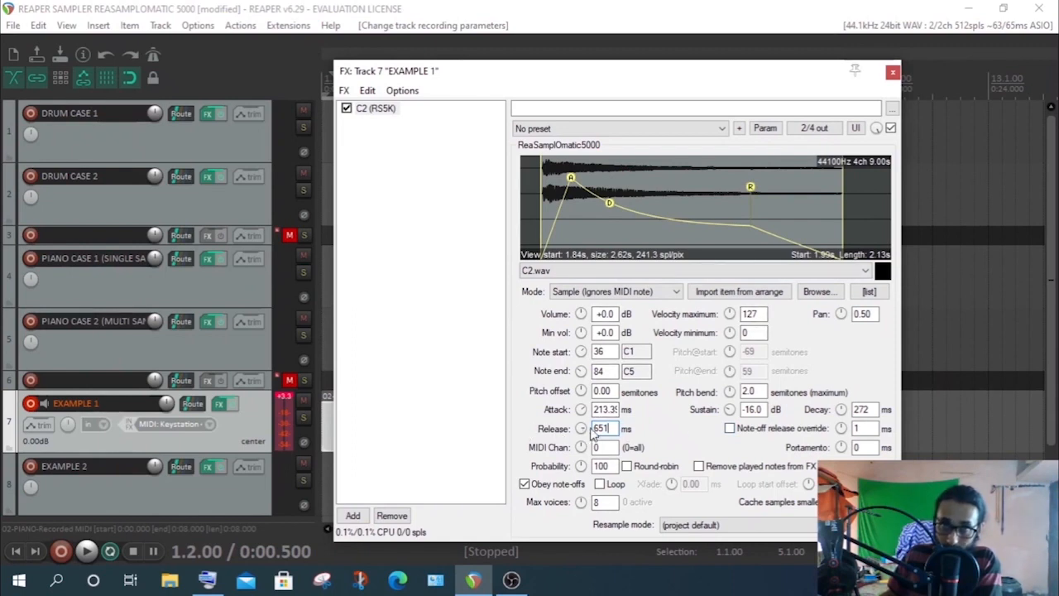
{"action": "left_click", "coordinate": [730, 430]}
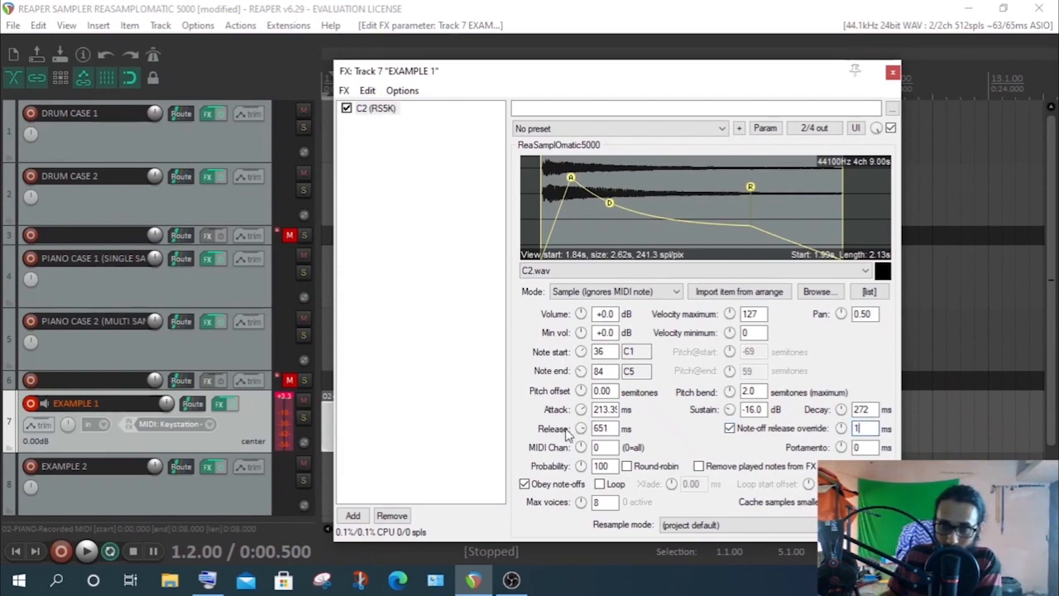
Copy the 651 ms release value into the note-off release override
{"action": "double_click", "coordinate": [601, 428]}
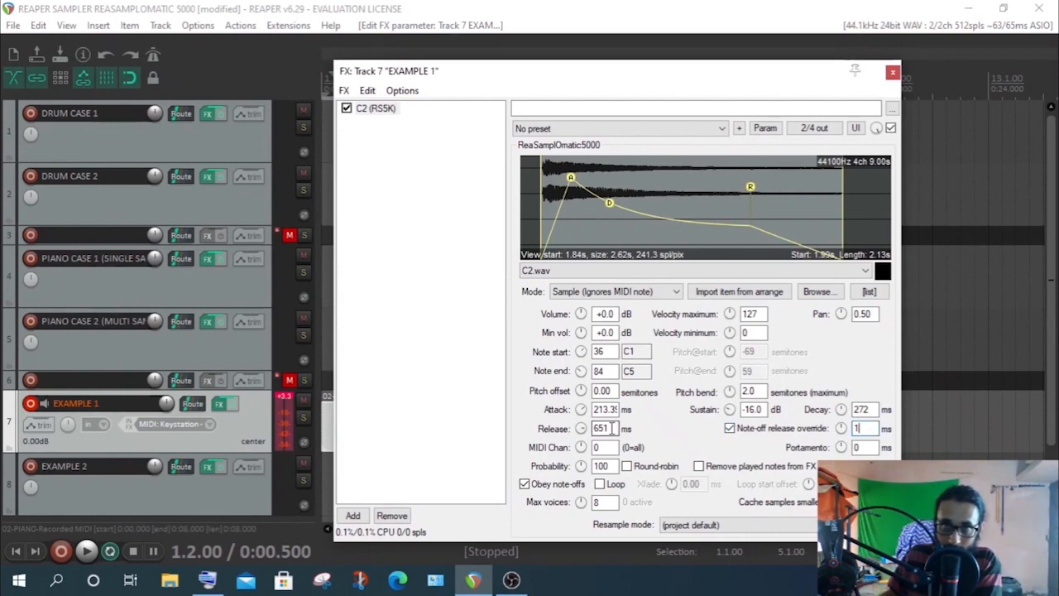
{"action": "right_click", "coordinate": [607, 429]}
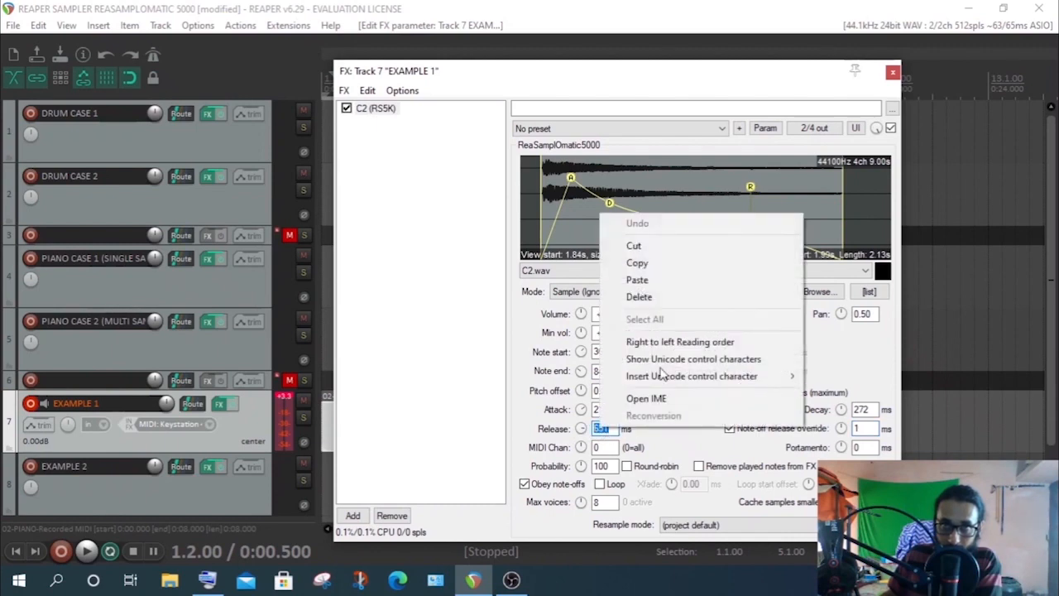
{"action": "left_click", "coordinate": [662, 262]}
{"action": "double_click", "coordinate": [856, 427]}
{"action": "right_click", "coordinate": [857, 428]}
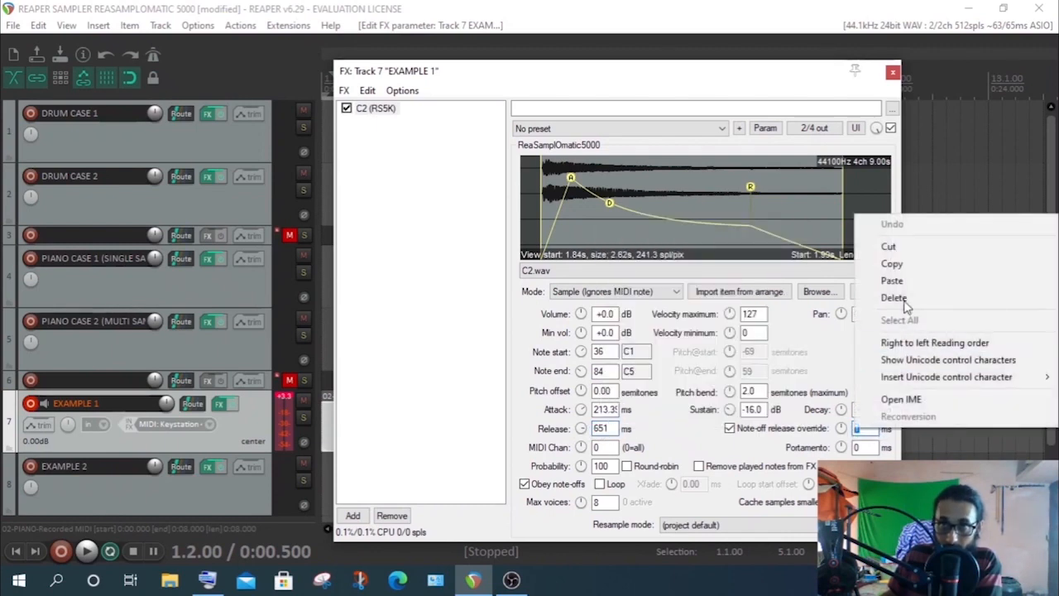
{"action": "left_click", "coordinate": [894, 278]}
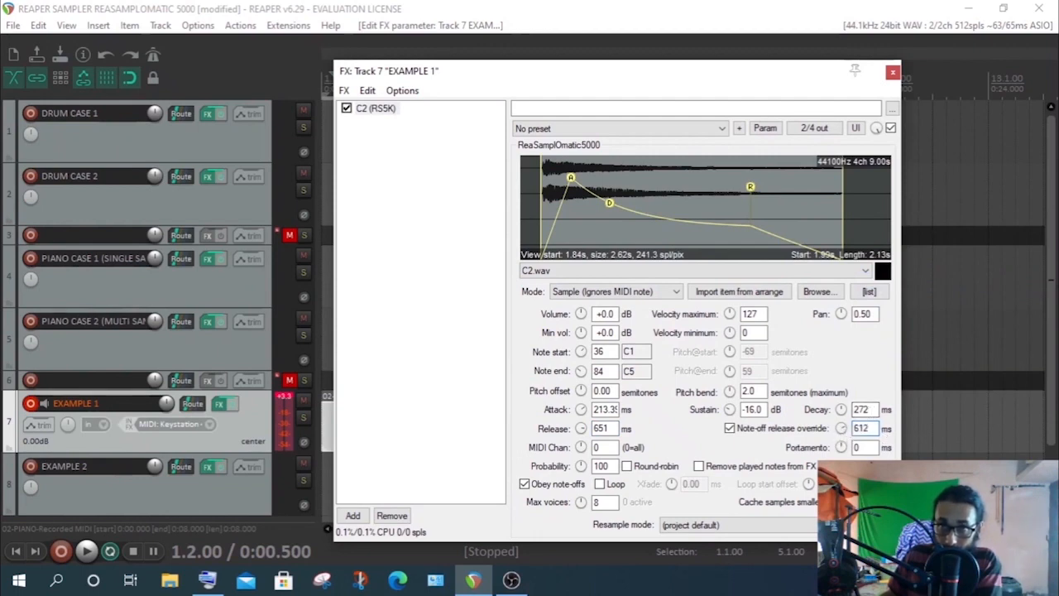
Set the note-off release override to 1692 ms
{"action": "left_click_drag", "start_coordinate": [841, 427], "coordinate": [841, 364]}
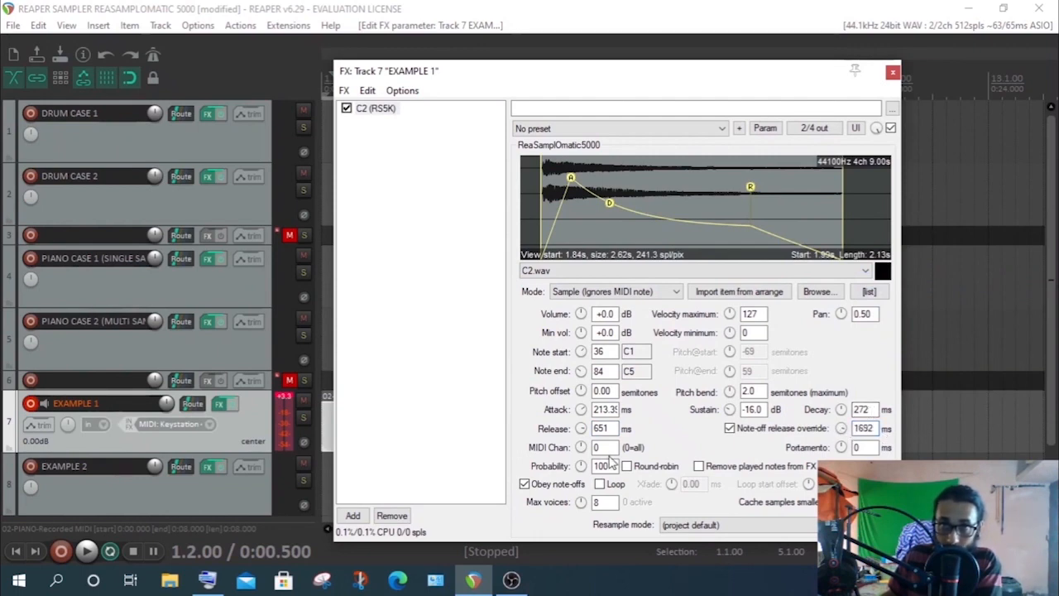
{"action": "left_click", "coordinate": [607, 428]}
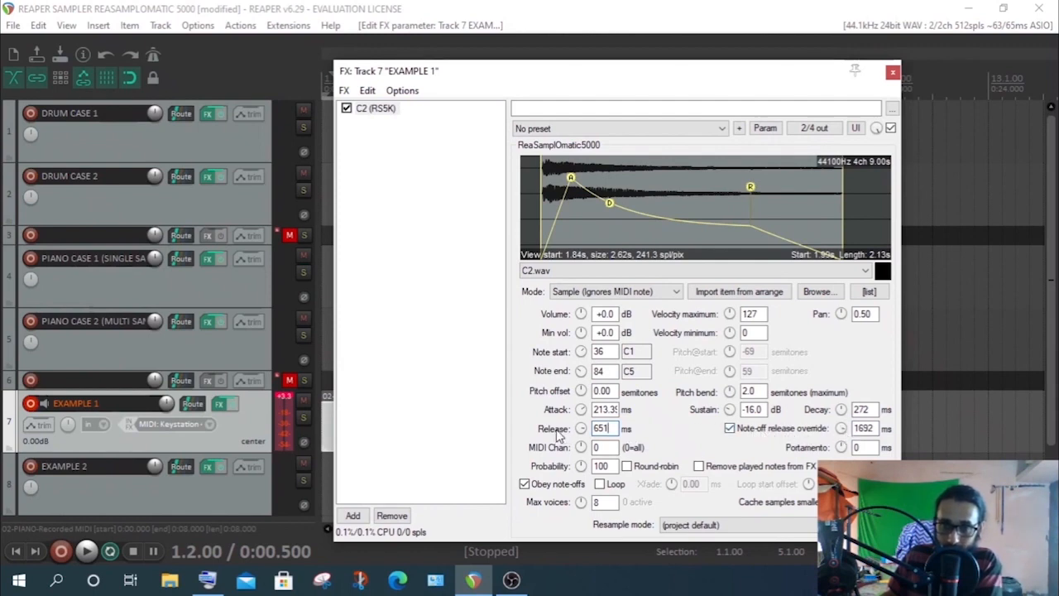
{"action": "left_click", "coordinate": [863, 447]}
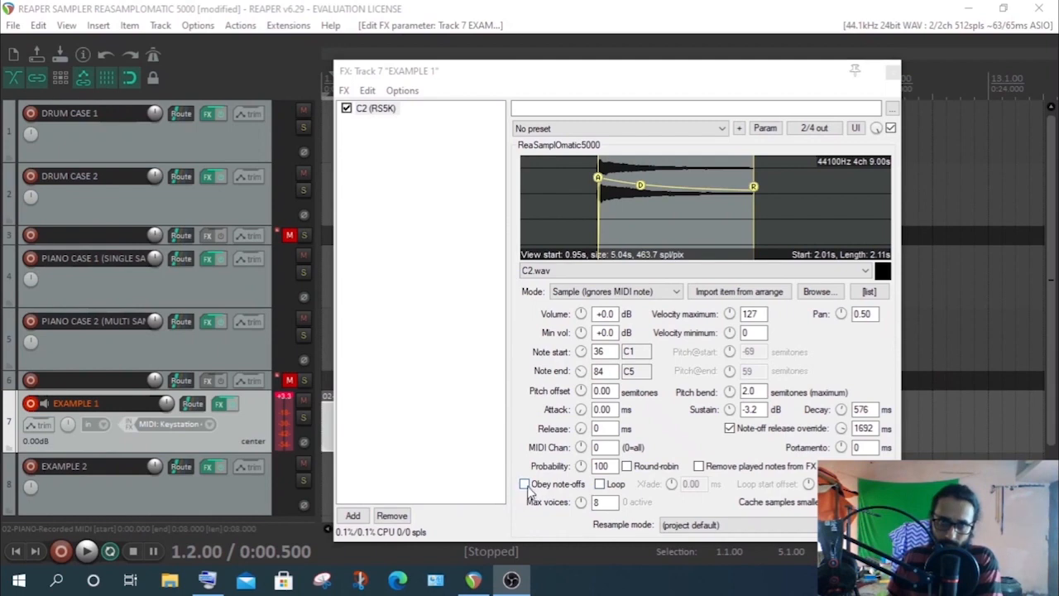
Toggle looping of C2.wav on and off while note-offs are ignored
{"action": "left_click", "coordinate": [599, 484]}
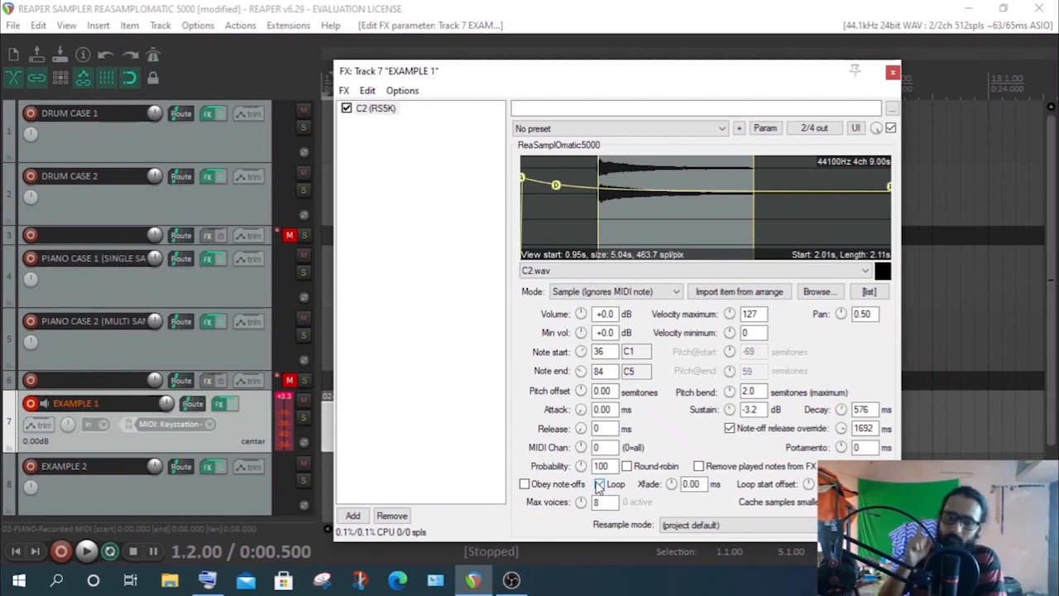
{"action": "left_click", "coordinate": [600, 485]}
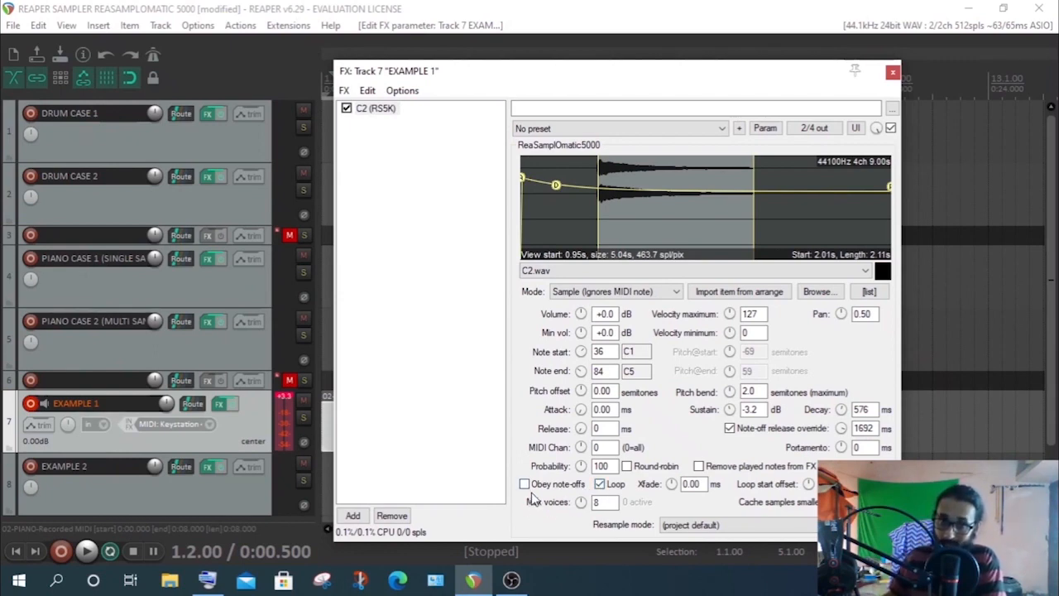
{"action": "left_click", "coordinate": [600, 485]}
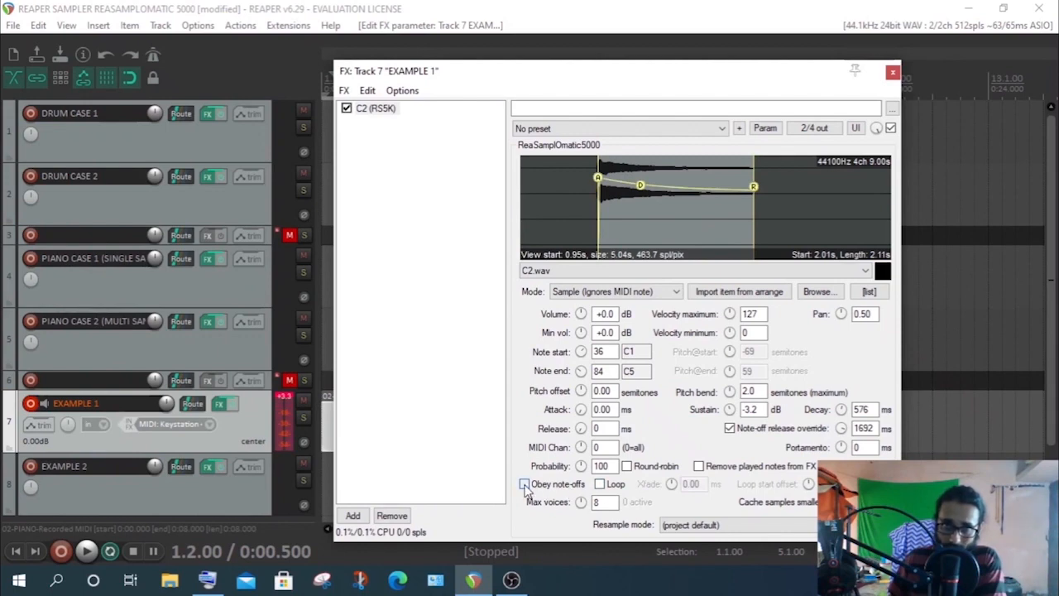
Make the sampler obey note-offs and turn on looping for C2.wav
{"action": "left_click", "coordinate": [525, 485]}
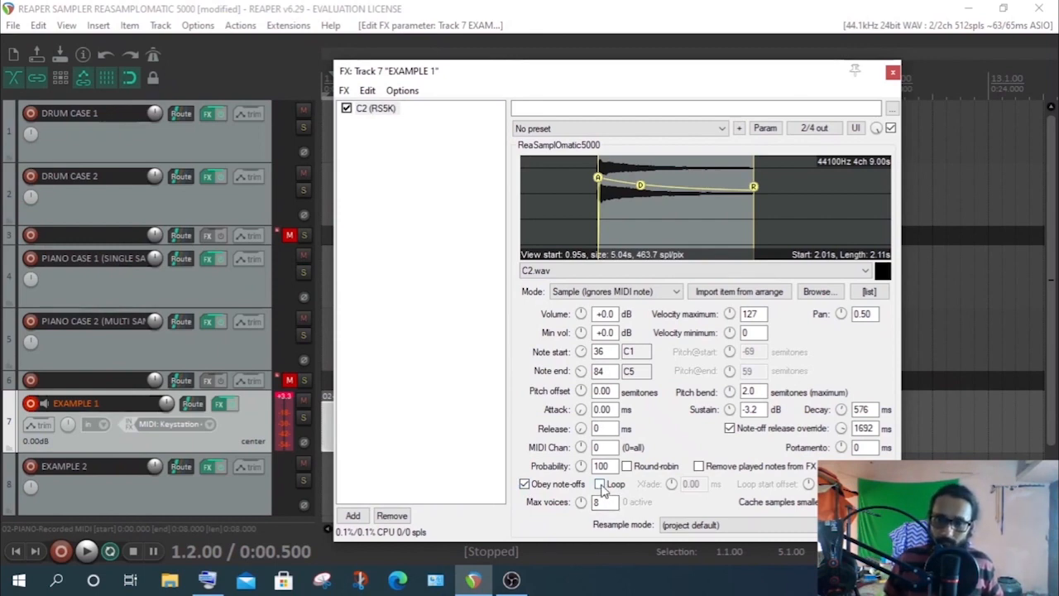
{"action": "left_click", "coordinate": [599, 485]}
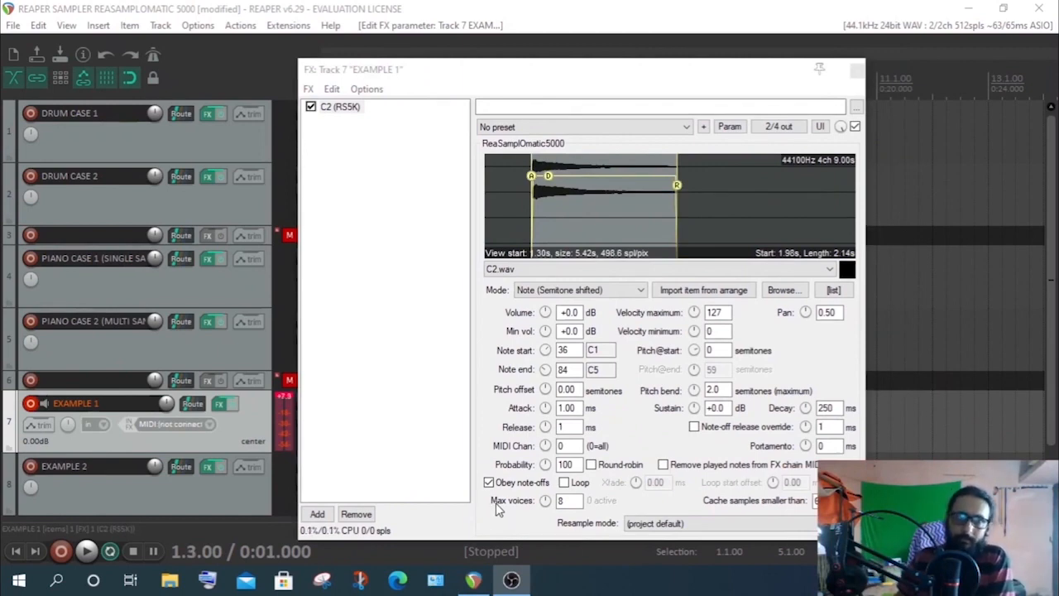
Limit the sampler's max voices to 1 and reposition the FX window
{"action": "double_click", "coordinate": [544, 502]}
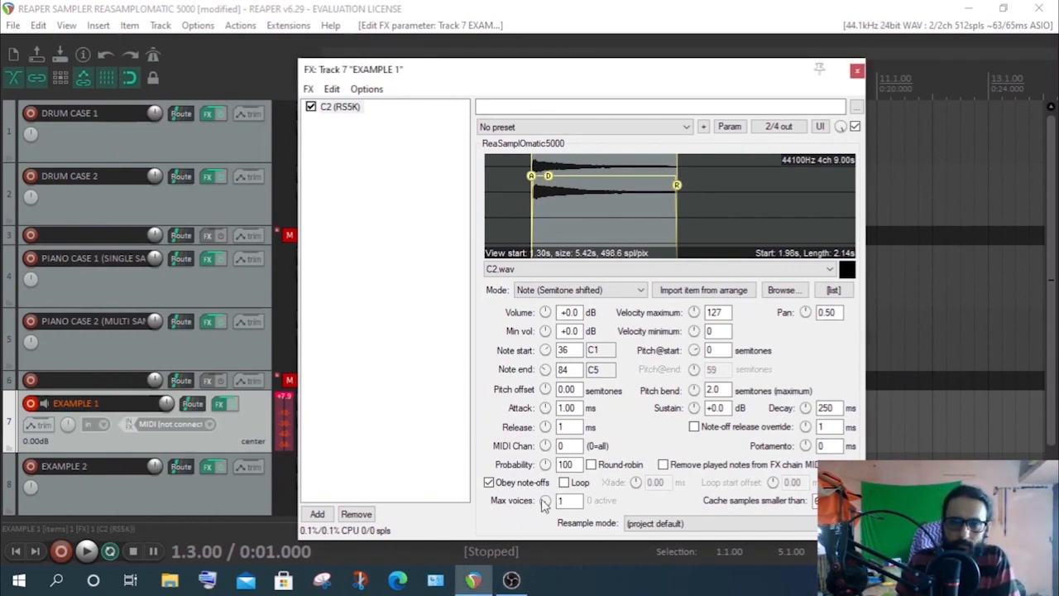
{"action": "left_click_drag", "start_coordinate": [557, 79], "coordinate": [582, 61]}
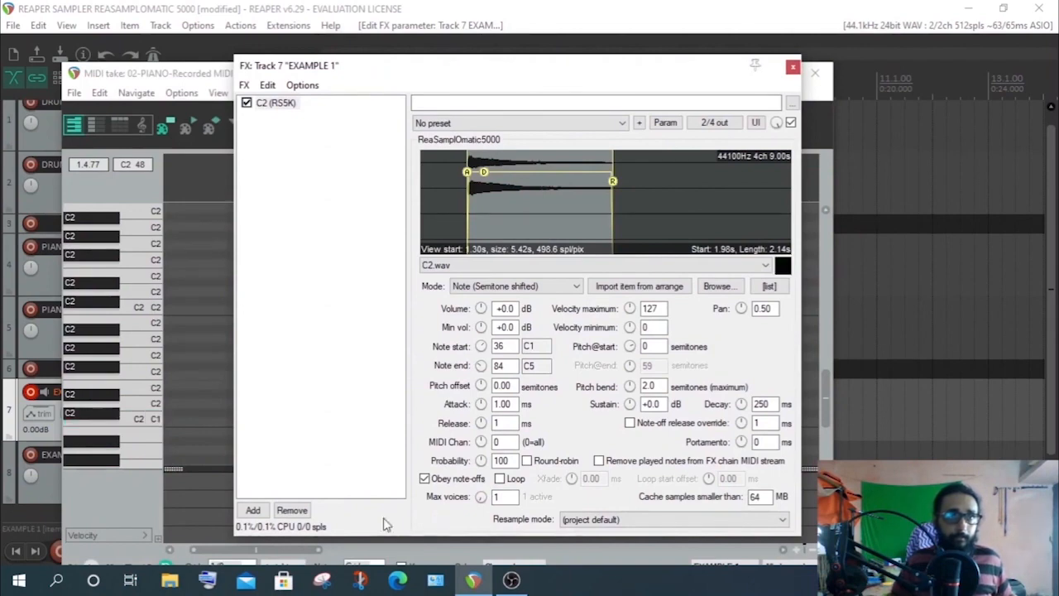
Audition the C1 key repeatedly in the MIDI editor to hear overlapping notes with max voices at 1
{"action": "left_click", "coordinate": [149, 420]}
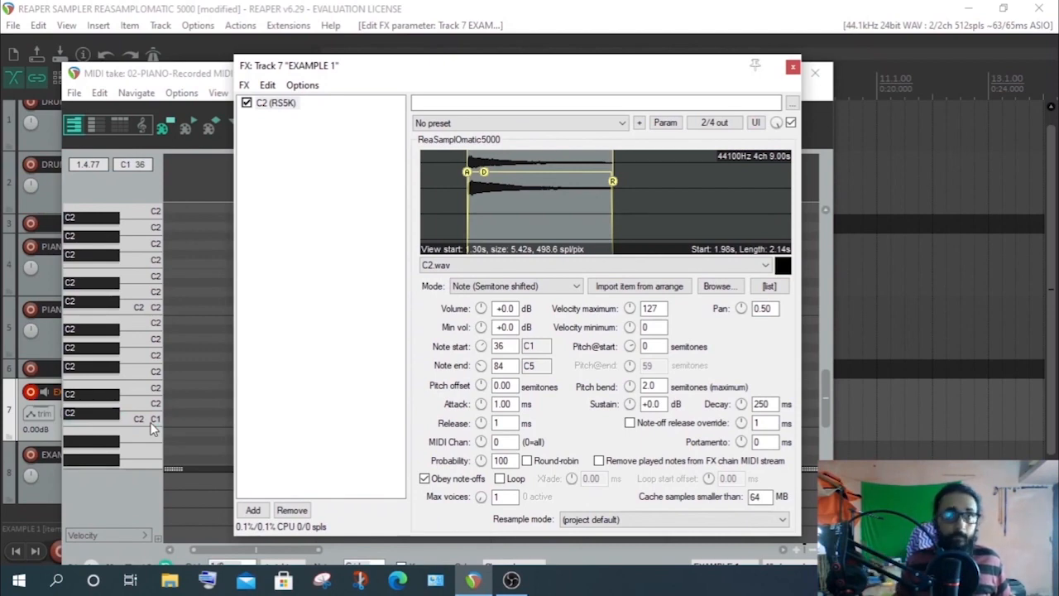
{"action": "left_click", "coordinate": [152, 423]}
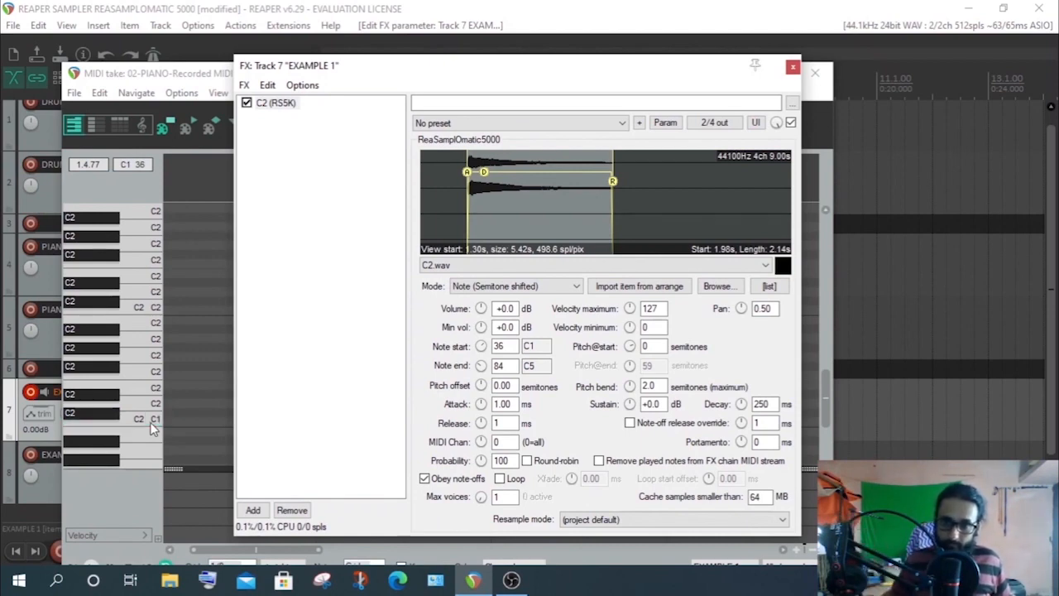
{"action": "left_click", "coordinate": [151, 424]}
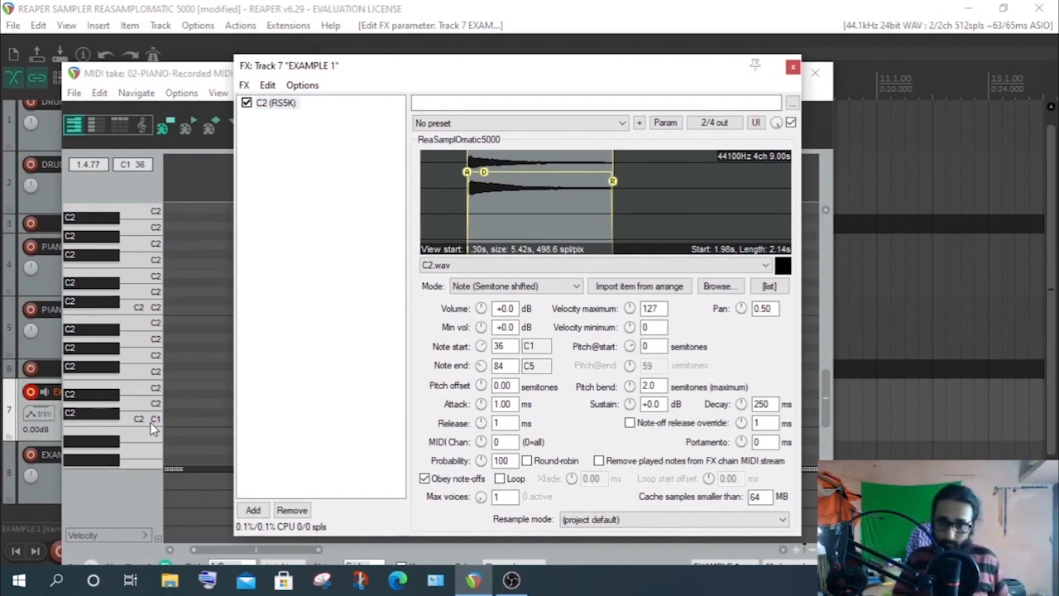
{"action": "left_click", "coordinate": [151, 424]}
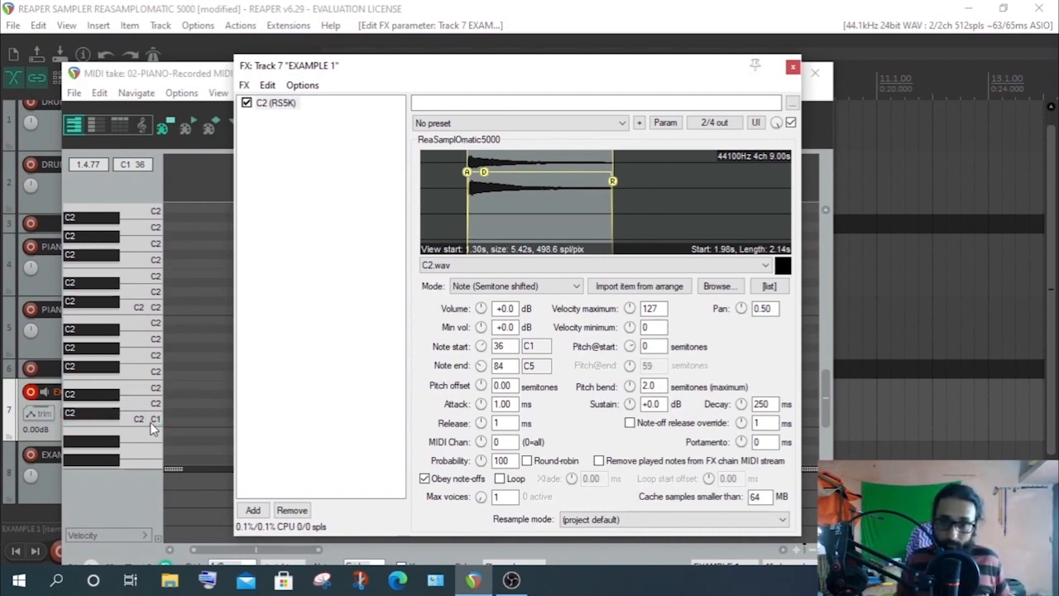
{"action": "left_click", "coordinate": [151, 424]}
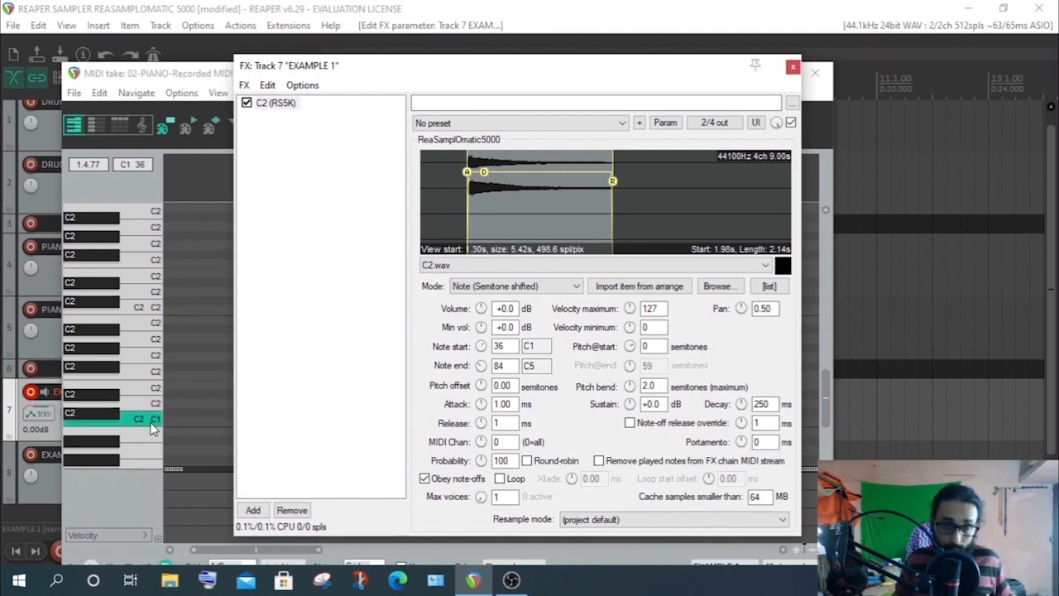
{"action": "left_click", "coordinate": [152, 424]}
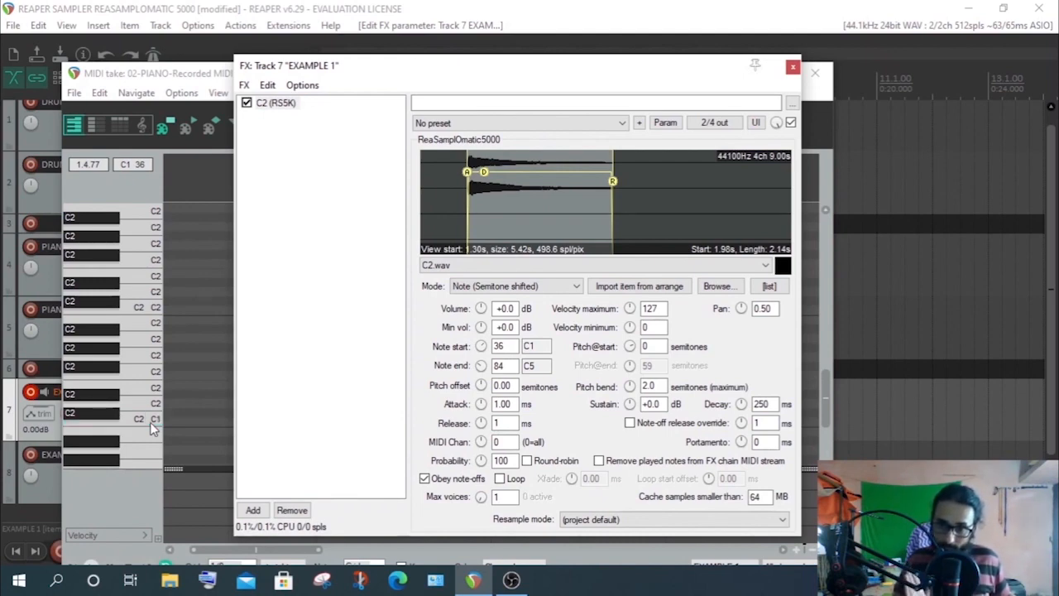
{"action": "left_click", "coordinate": [154, 426]}
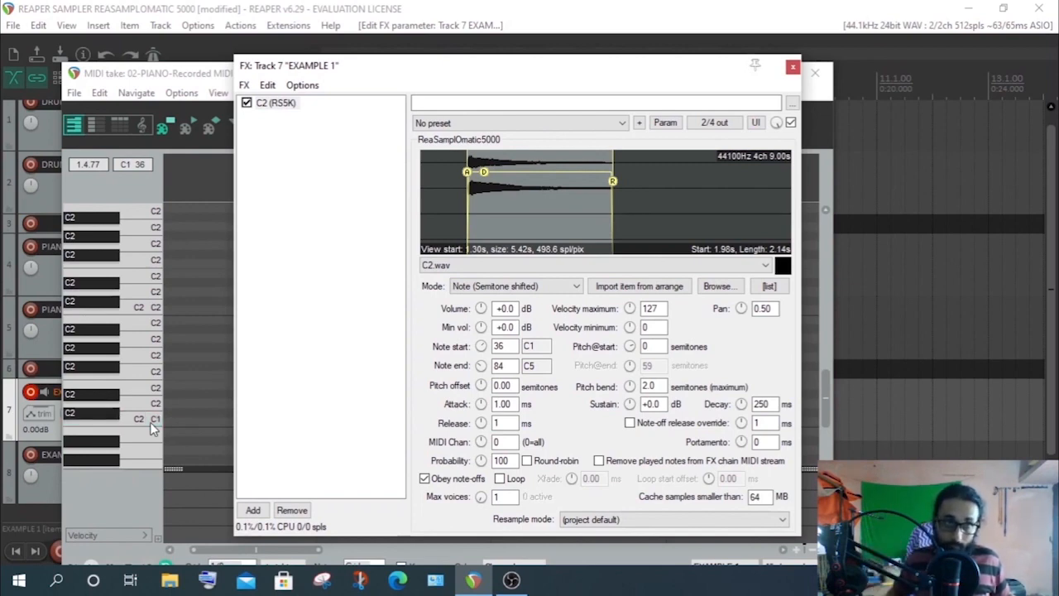
{"action": "left_click", "coordinate": [153, 427]}
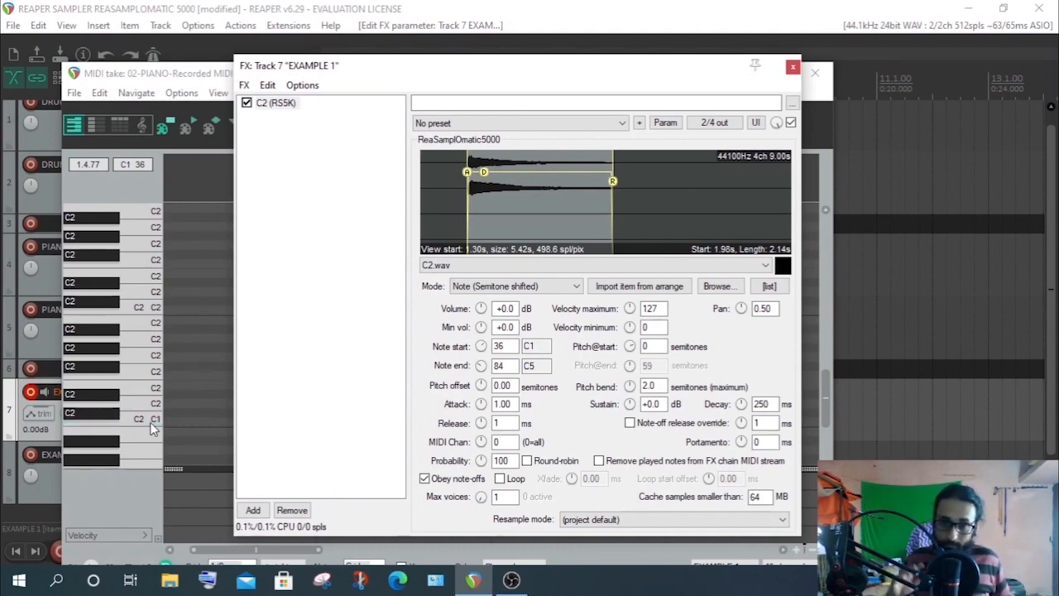
{"action": "left_click", "coordinate": [153, 426]}
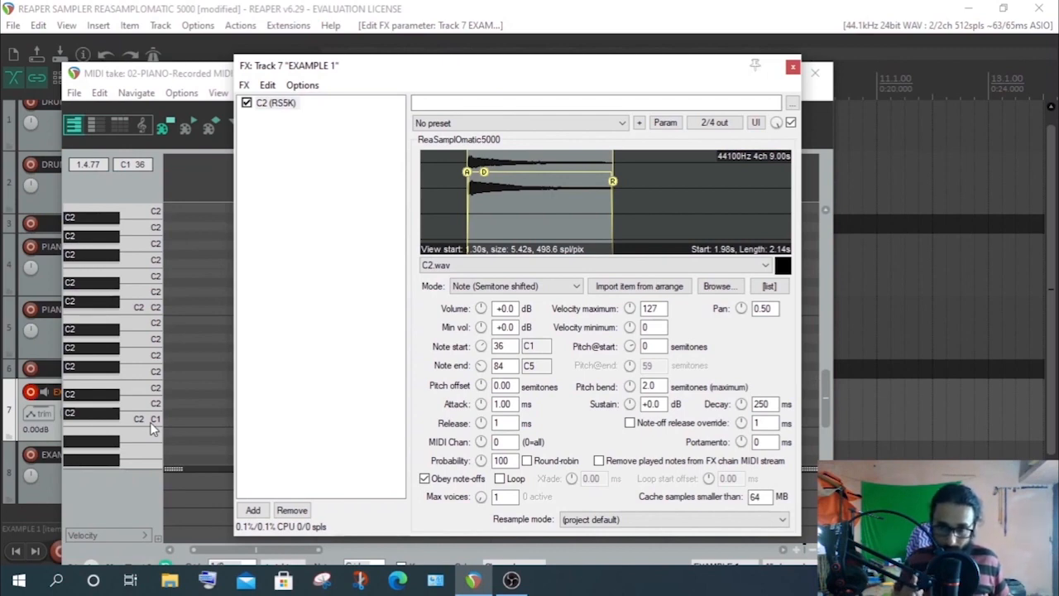
{"action": "left_click", "coordinate": [153, 426]}
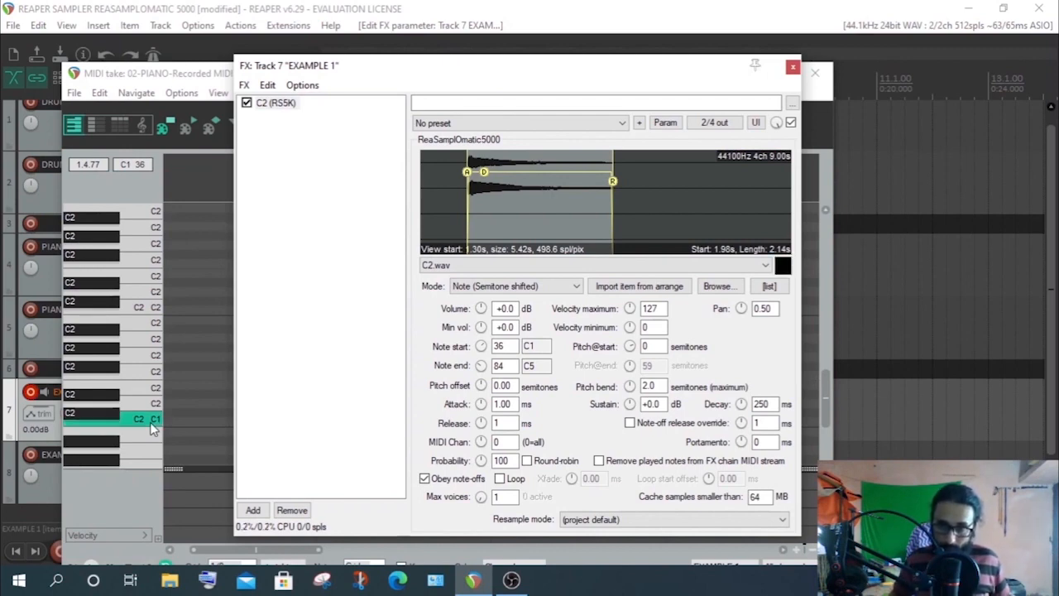
{"action": "left_click", "coordinate": [153, 427]}
{"action": "left_click", "coordinate": [153, 426]}
{"action": "left_click", "coordinate": [153, 427]}
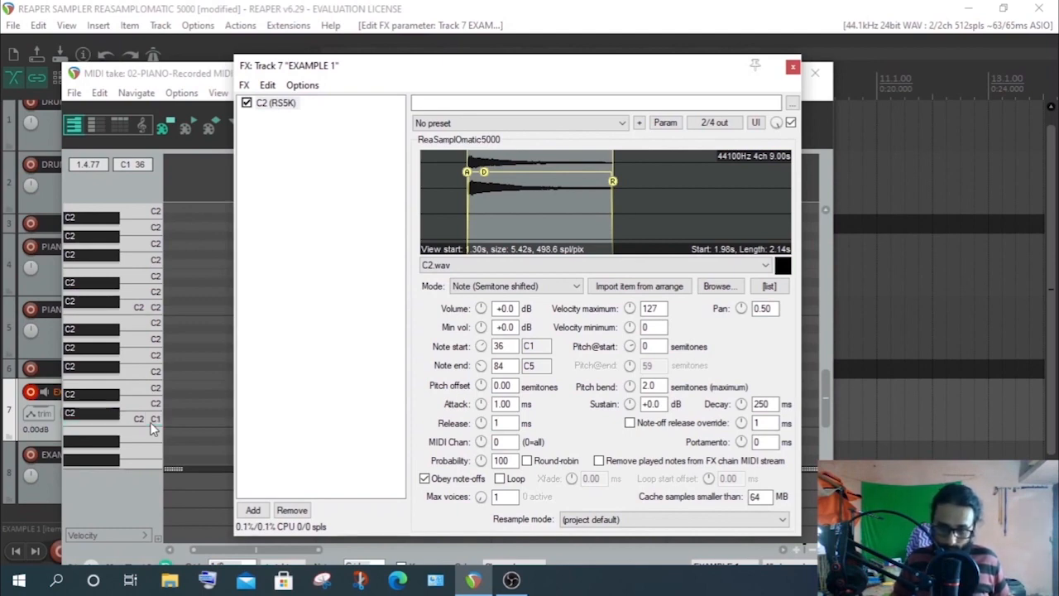
{"action": "left_click", "coordinate": [153, 427]}
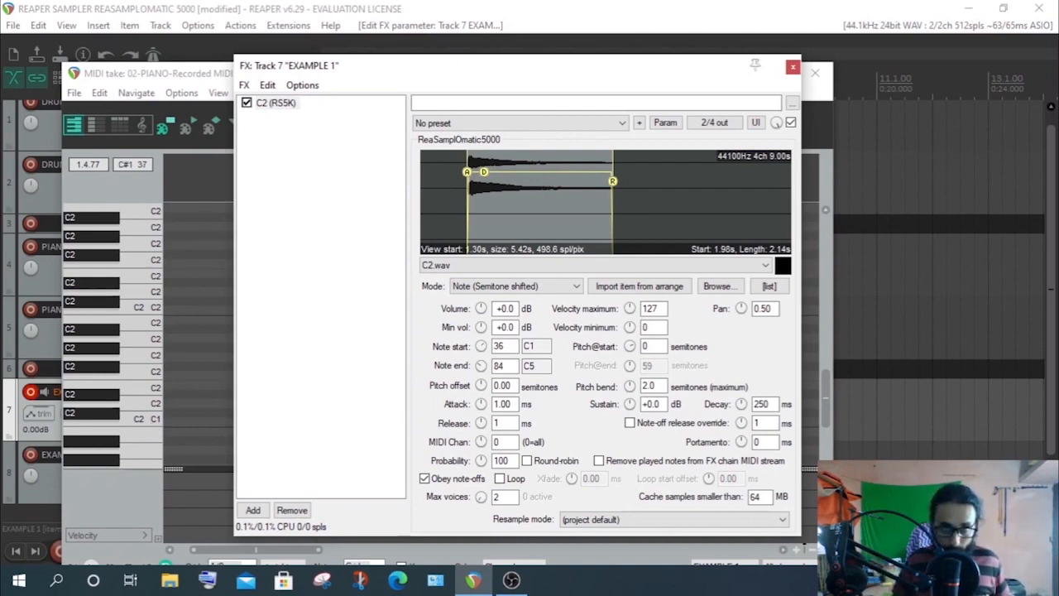
Raise the sampler's max voices to 8, reposition the FX window, and bring max voices back down to 2
{"action": "scroll", "coordinate": [481, 498], "scroll_direction": "up", "scroll_amount": 6}
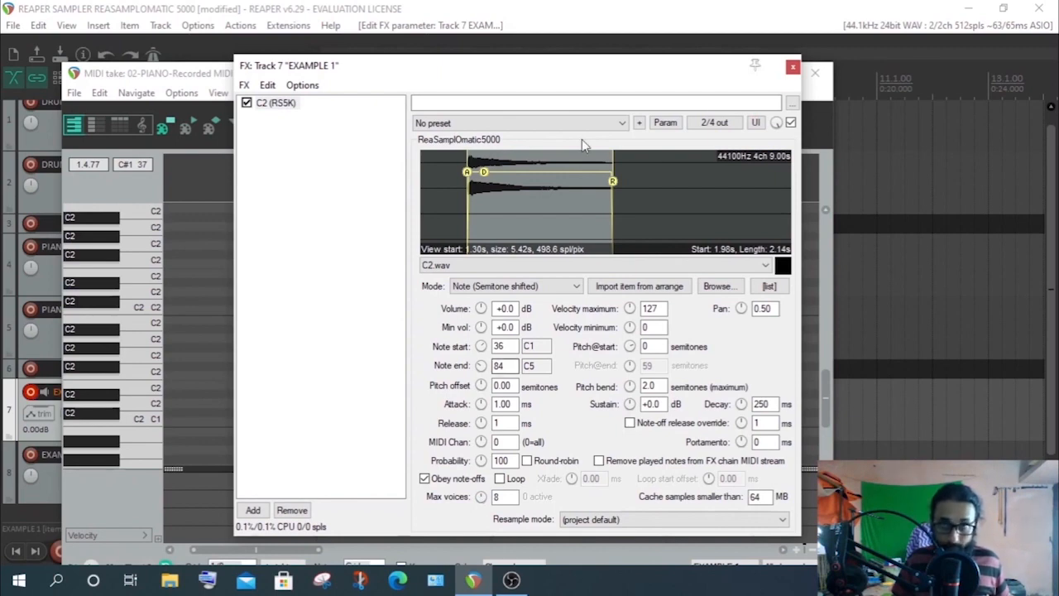
{"action": "mouse_move", "coordinate": [507, 73]}
{"action": "left_mouse_down"}
{"action": "mouse_move", "coordinate": [486, 78]}
{"action": "mouse_move", "coordinate": [499, 59]}
{"action": "left_mouse_up"}
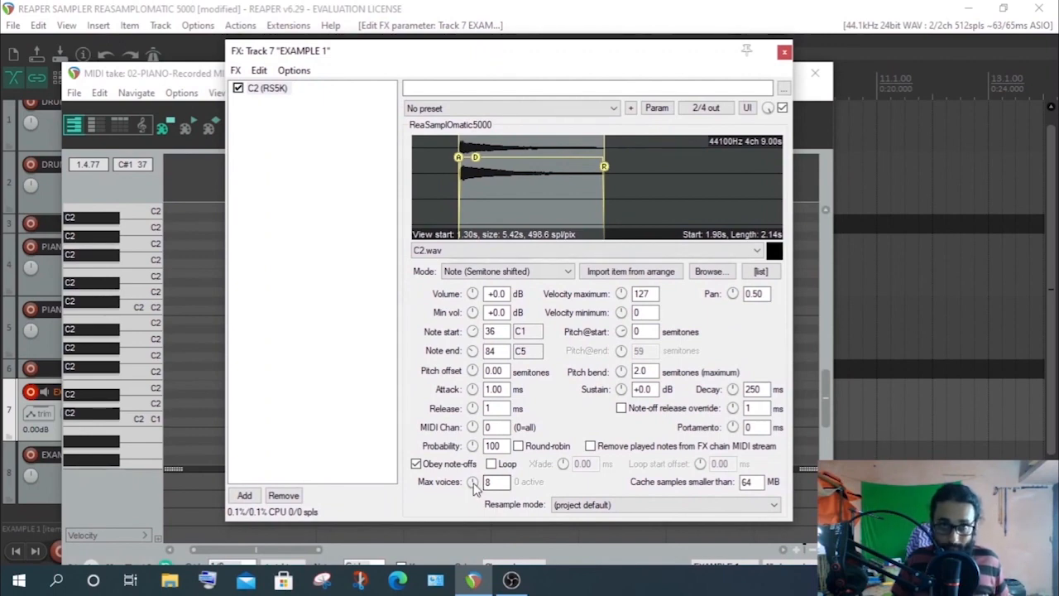
{"action": "scroll", "coordinate": [472, 482], "scroll_direction": "down", "scroll_amount": 5}
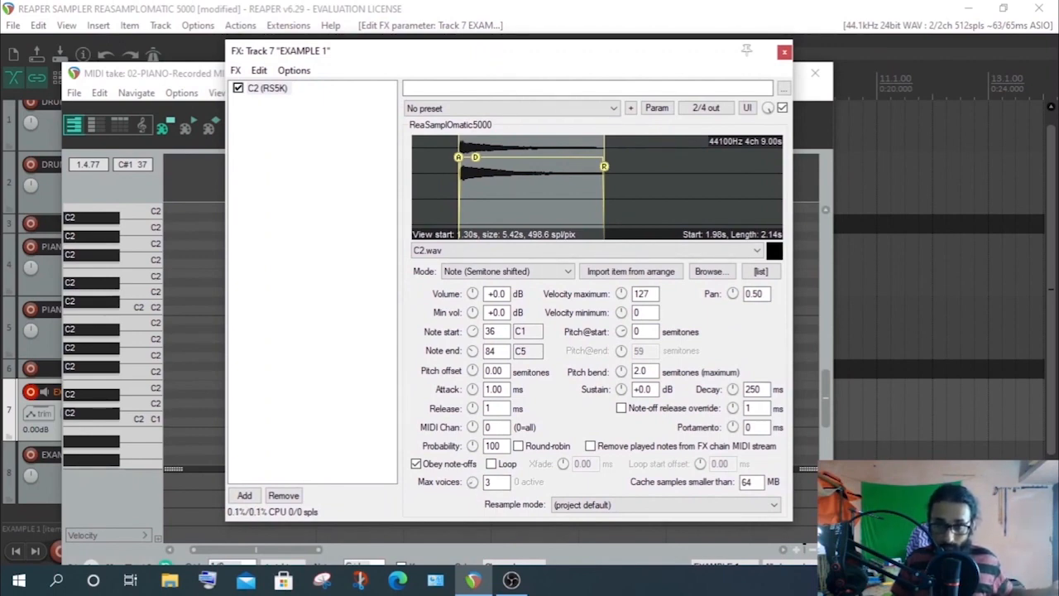
{"action": "scroll", "coordinate": [472, 482], "scroll_direction": "up", "scroll_amount": 1}
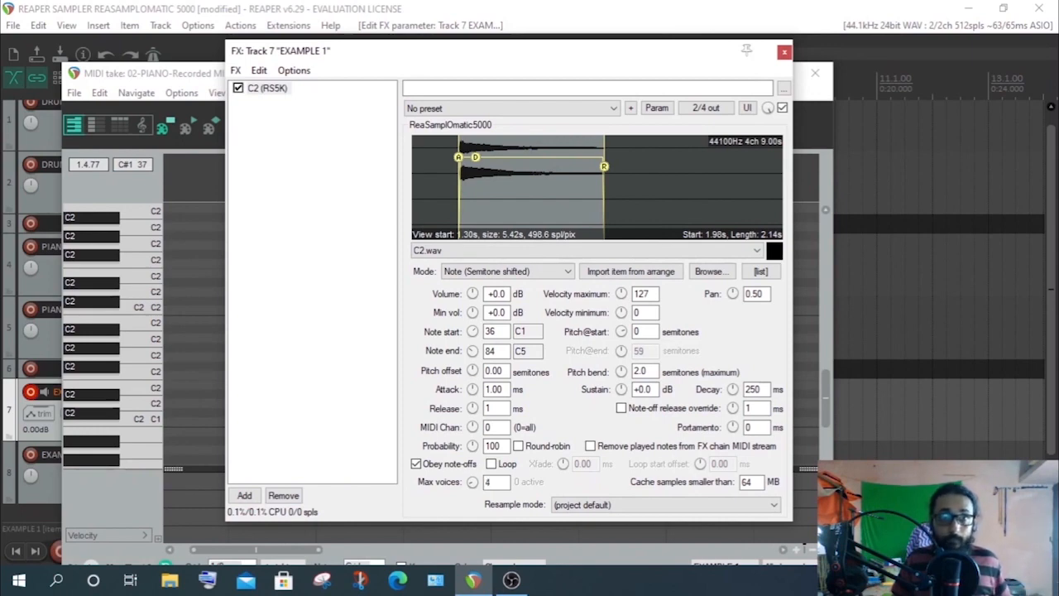
{"action": "scroll", "coordinate": [472, 482], "scroll_direction": "down", "scroll_amount": 1}
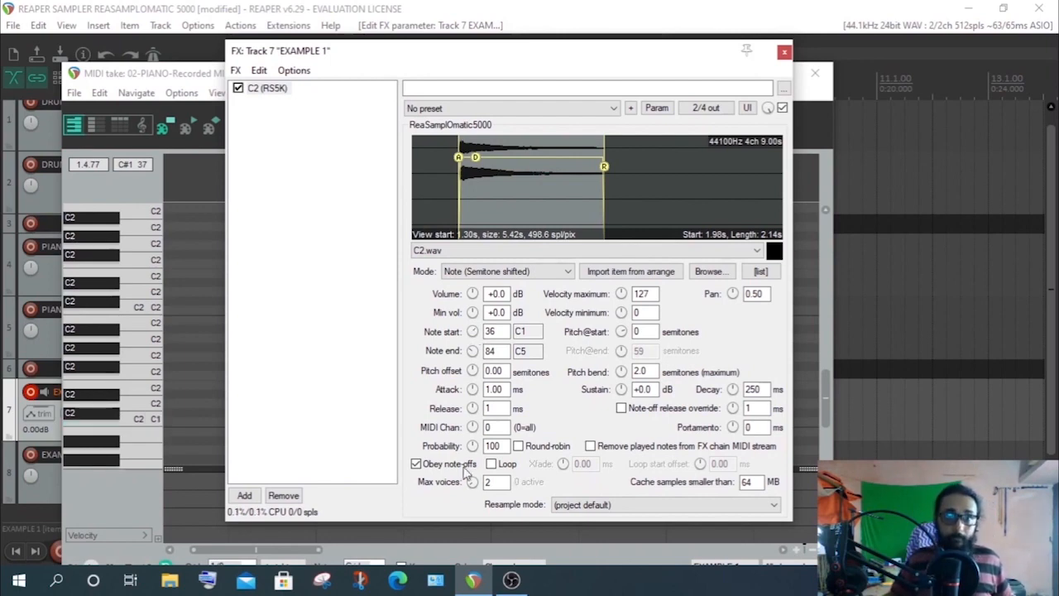
Alternate the sampler's max voices between 1 and 2 to compare the played notes, ending on 2
{"action": "left_click_drag", "start_coordinate": [473, 484], "coordinate": [473, 491]}
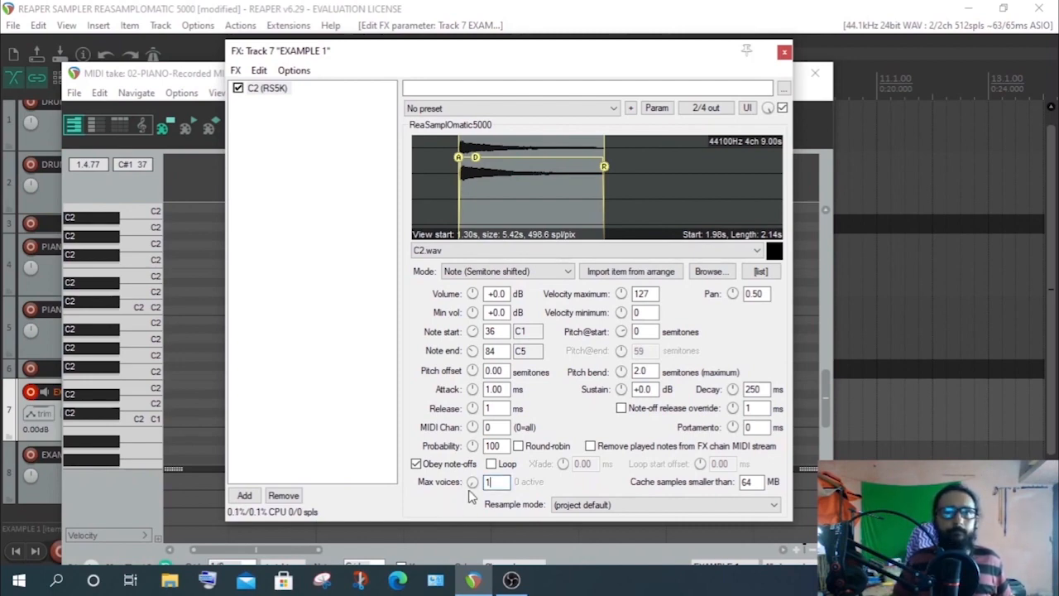
{"action": "left_click_drag", "start_coordinate": [470, 486], "coordinate": [470, 481]}
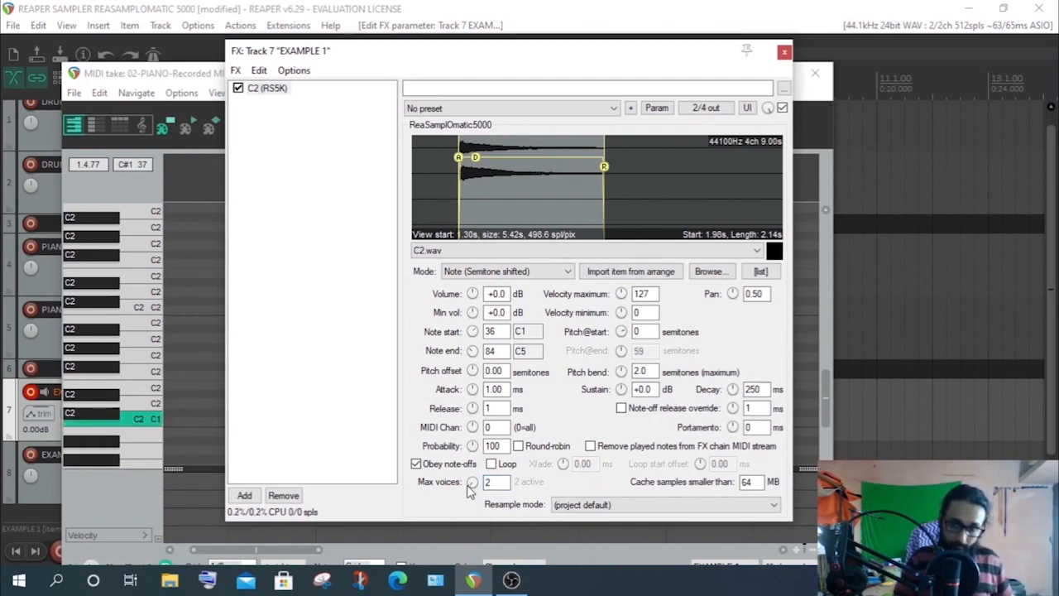
{"action": "left_click_drag", "start_coordinate": [468, 490], "coordinate": [468, 490]}
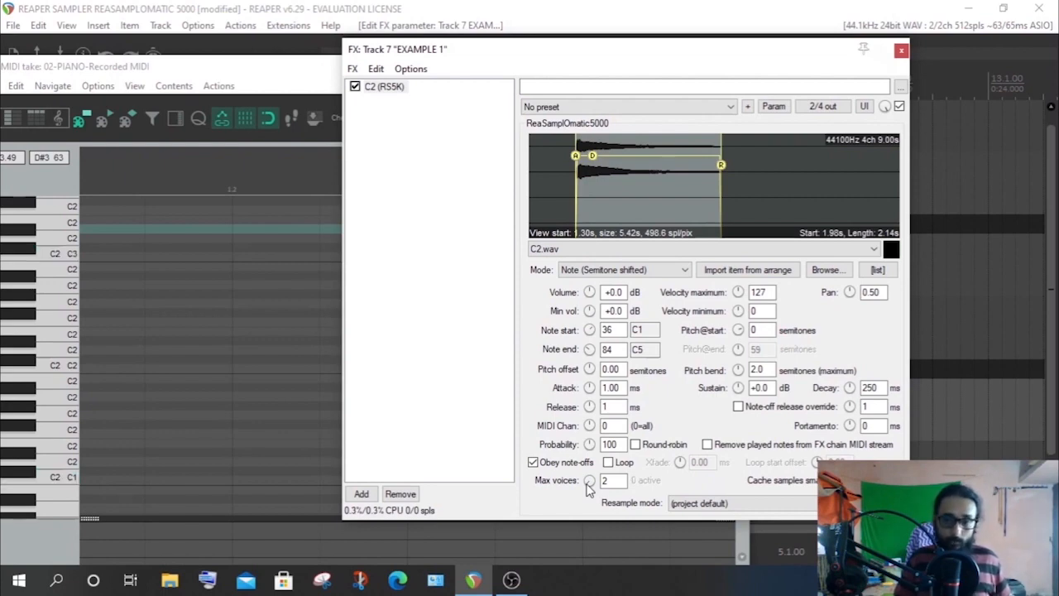
{"action": "left_click_drag", "start_coordinate": [585, 487], "coordinate": [589, 489]}
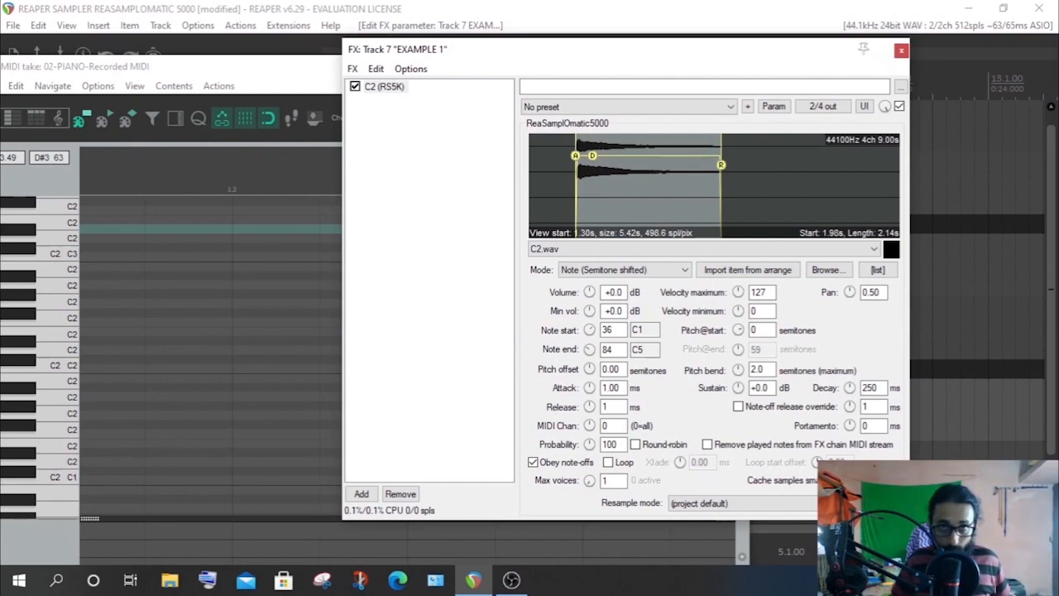
{"action": "left_click_drag", "start_coordinate": [589, 480], "coordinate": [590, 490]}
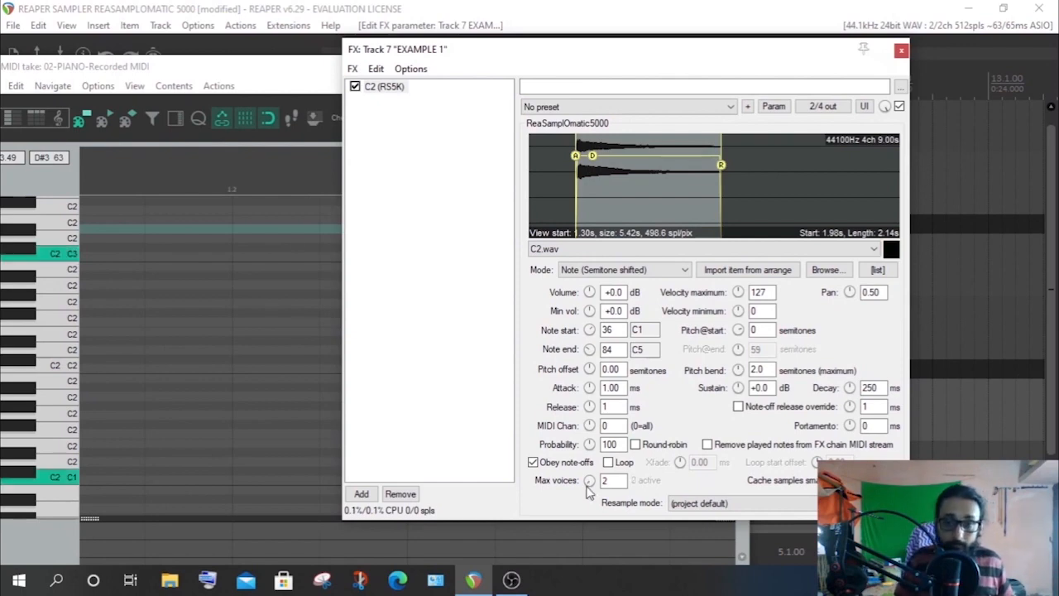
Raise the sampler's max voices to 13
{"action": "left_click", "coordinate": [589, 490]}
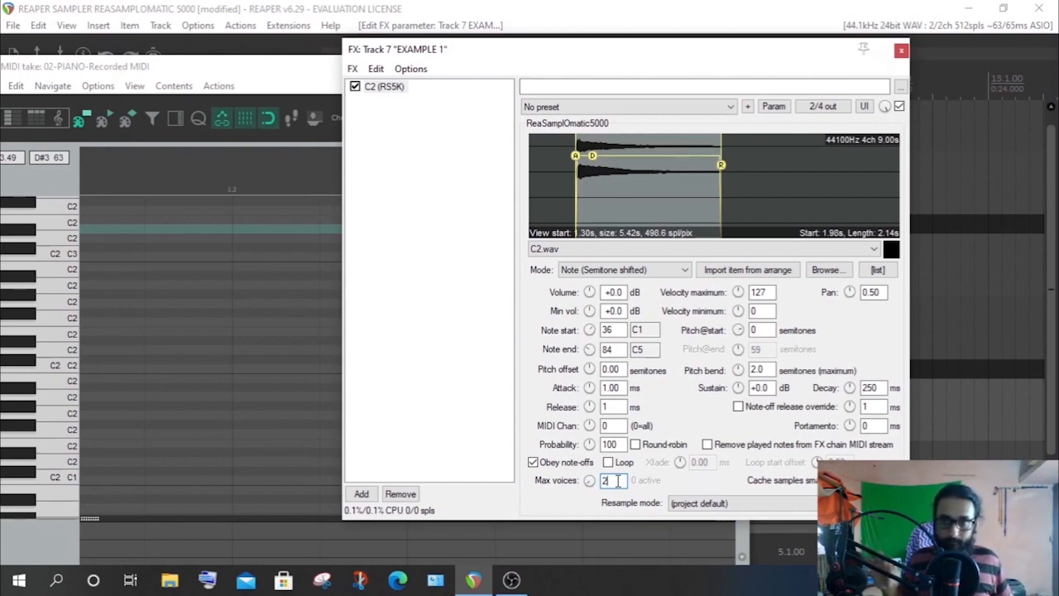
{"action": "left_click_drag", "start_coordinate": [589, 483], "coordinate": [589, 477]}
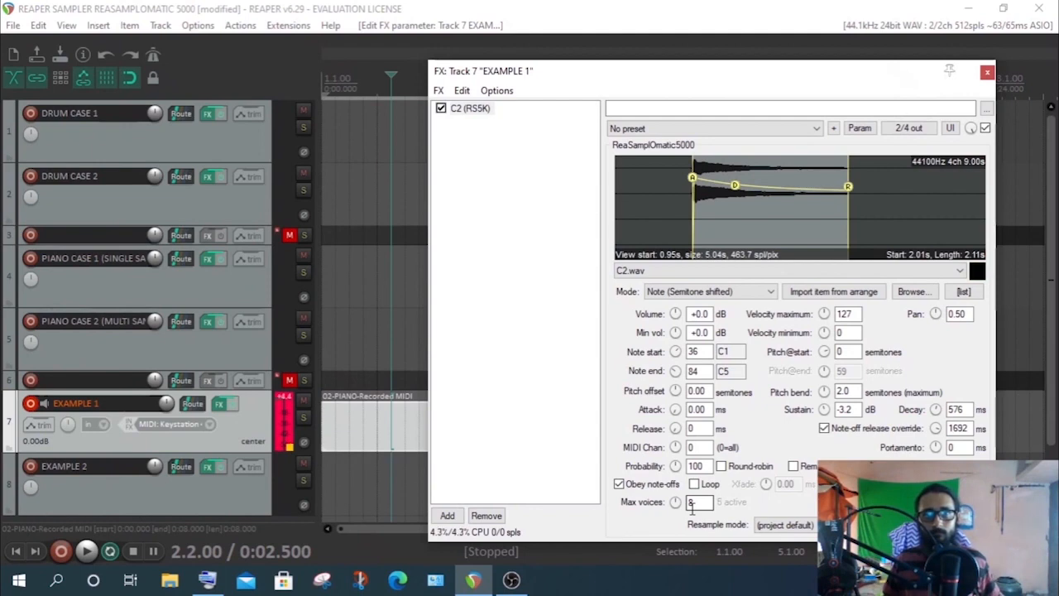
{"action": "mouse_move", "coordinate": [675, 504]}
{"action": "left_mouse_down"}
{"action": "mouse_move", "coordinate": [675, 525]}
{"action": "mouse_move", "coordinate": [676, 485]}
{"action": "left_mouse_up"}
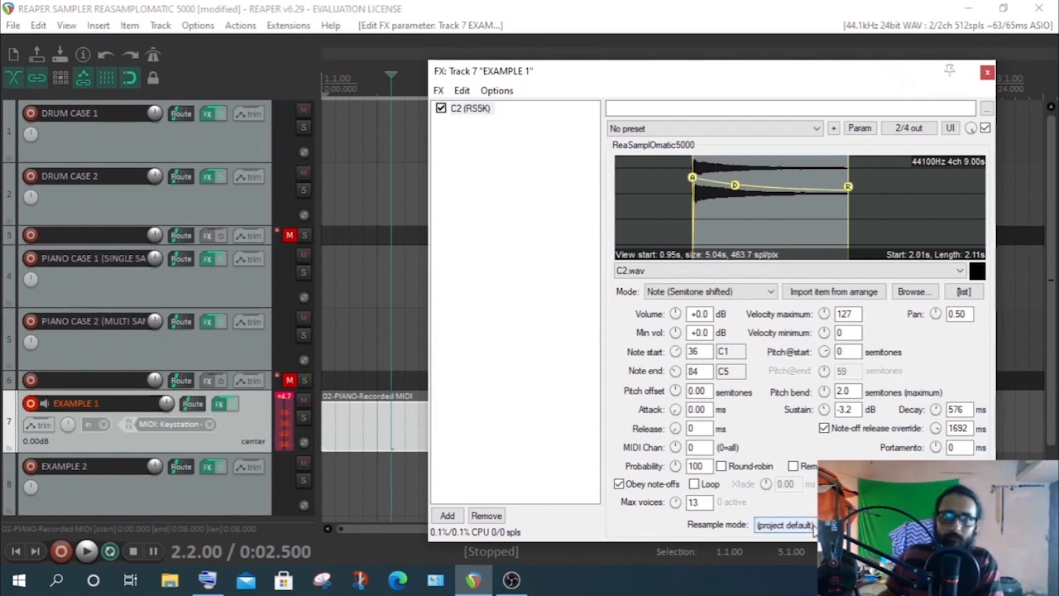
Reposition the FX window, review the available resample modes and choose (project default)
{"action": "left_click", "coordinate": [763, 525]}
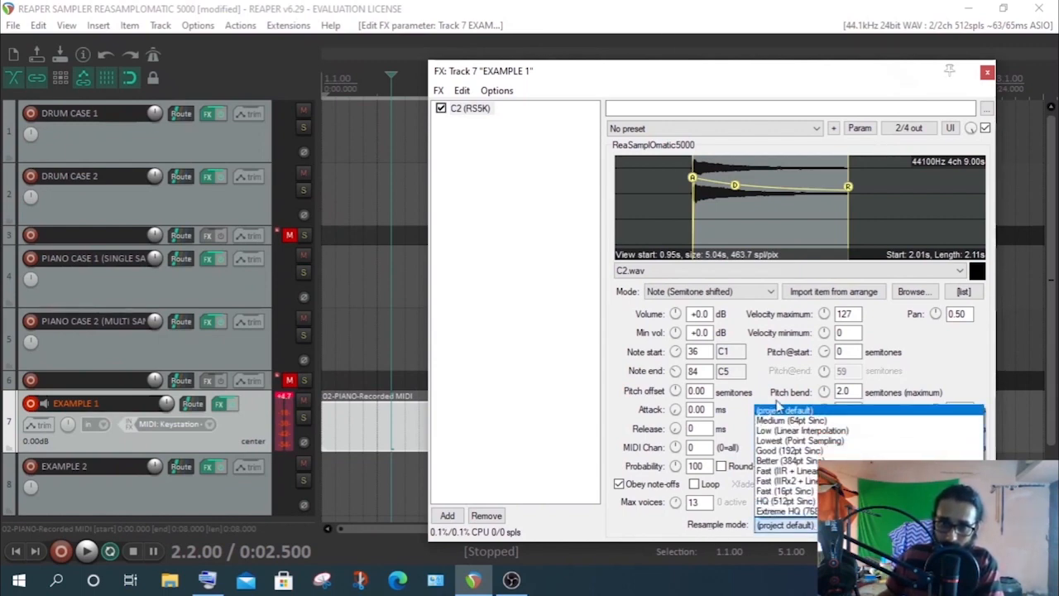
{"action": "left_click", "coordinate": [713, 77]}
{"action": "left_click_drag", "start_coordinate": [670, 76], "coordinate": [398, 33]}
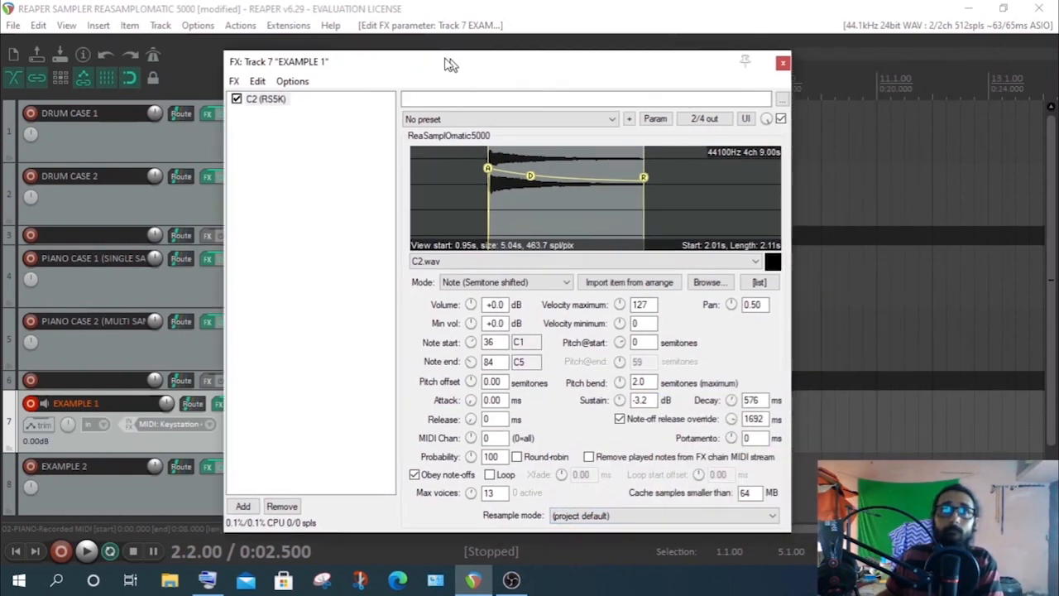
{"action": "left_click", "coordinate": [526, 483]}
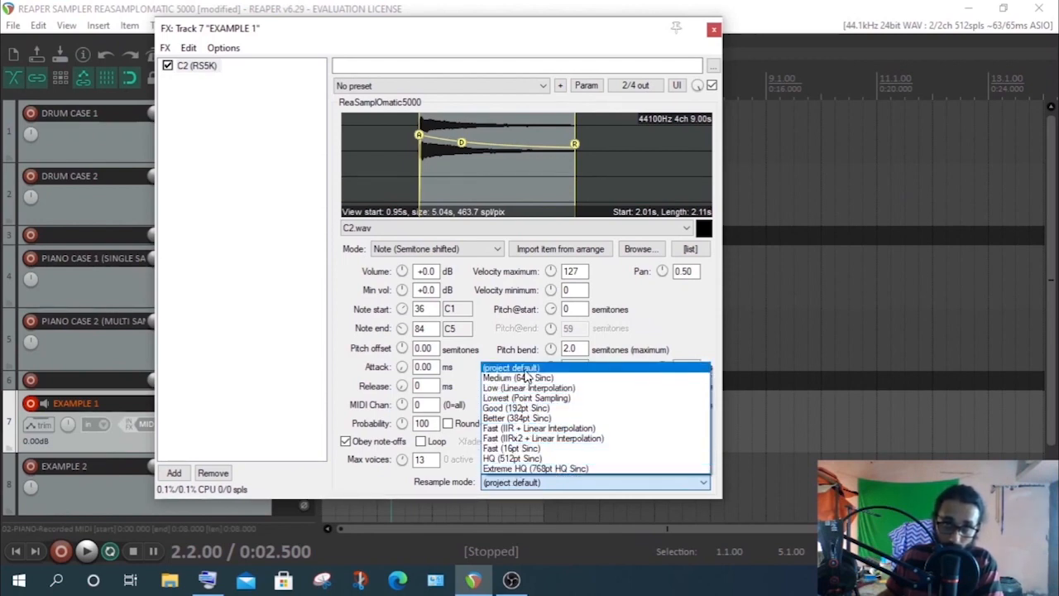
{"action": "left_click", "coordinate": [525, 371]}
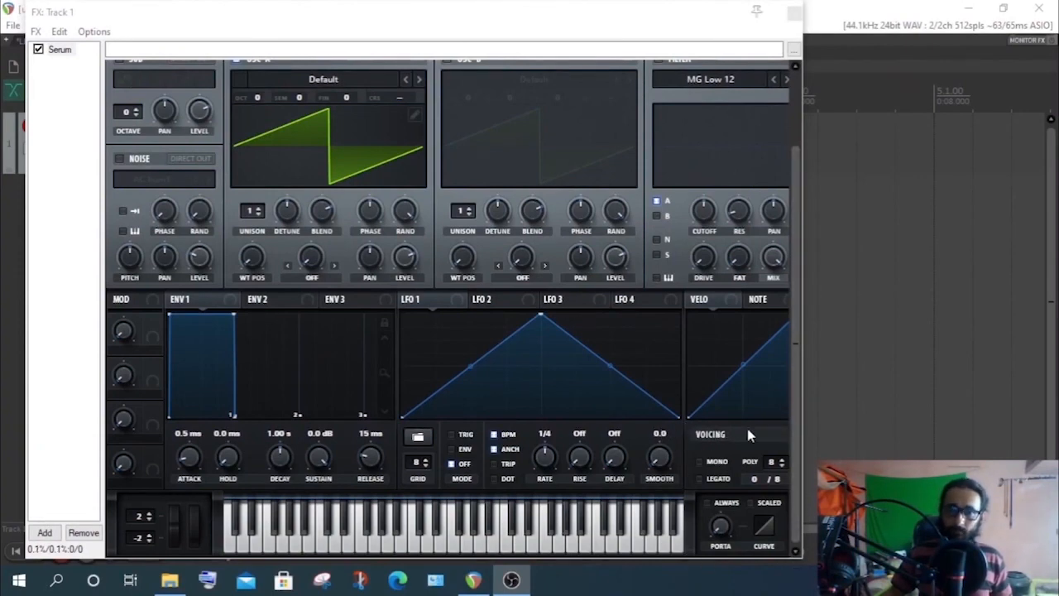
Reposition Track 1's Serum window and toggle Mono voicing on and off, ending with it on
{"action": "left_click", "coordinate": [713, 469]}
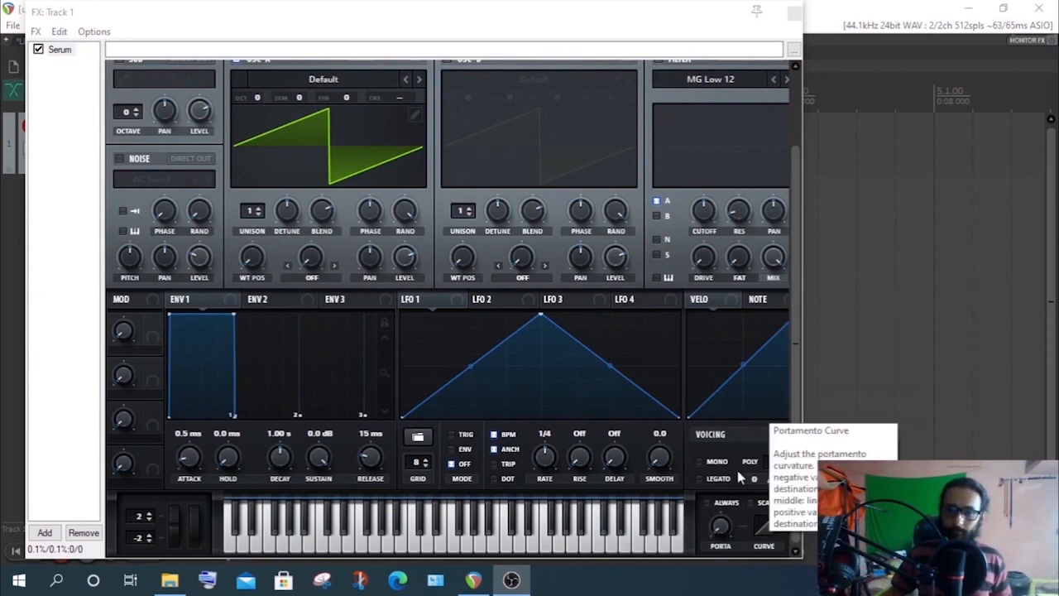
{"action": "left_click_drag", "start_coordinate": [501, 17], "coordinate": [355, 7]}
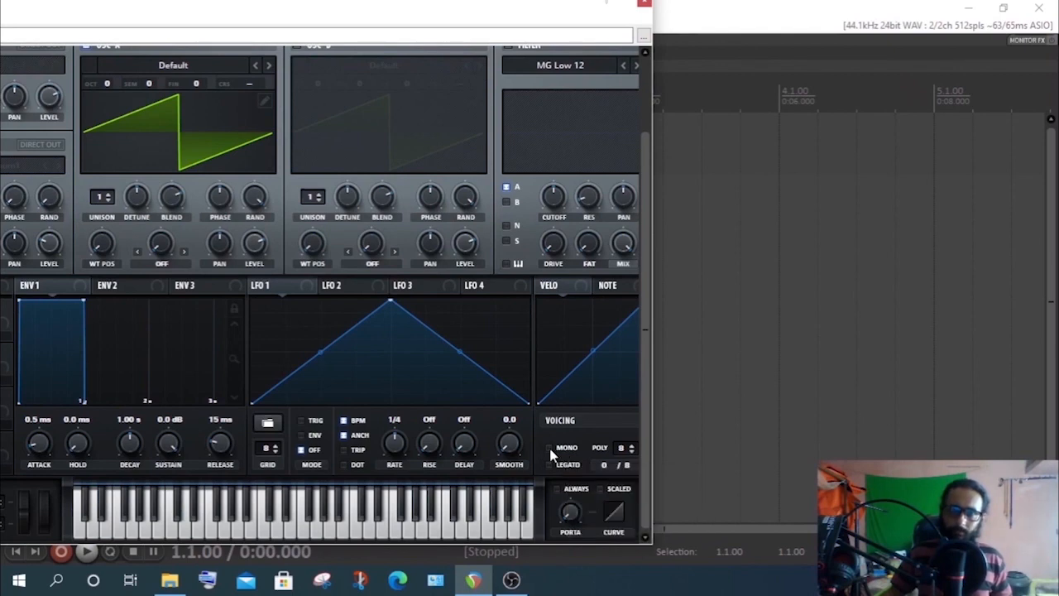
{"action": "left_click", "coordinate": [550, 448]}
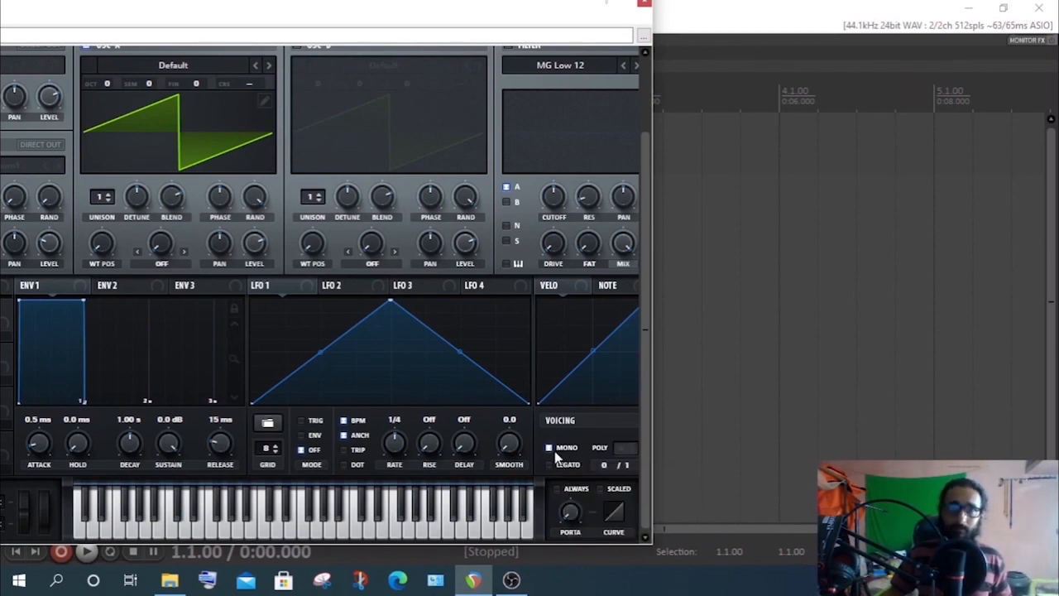
{"action": "left_click", "coordinate": [550, 450]}
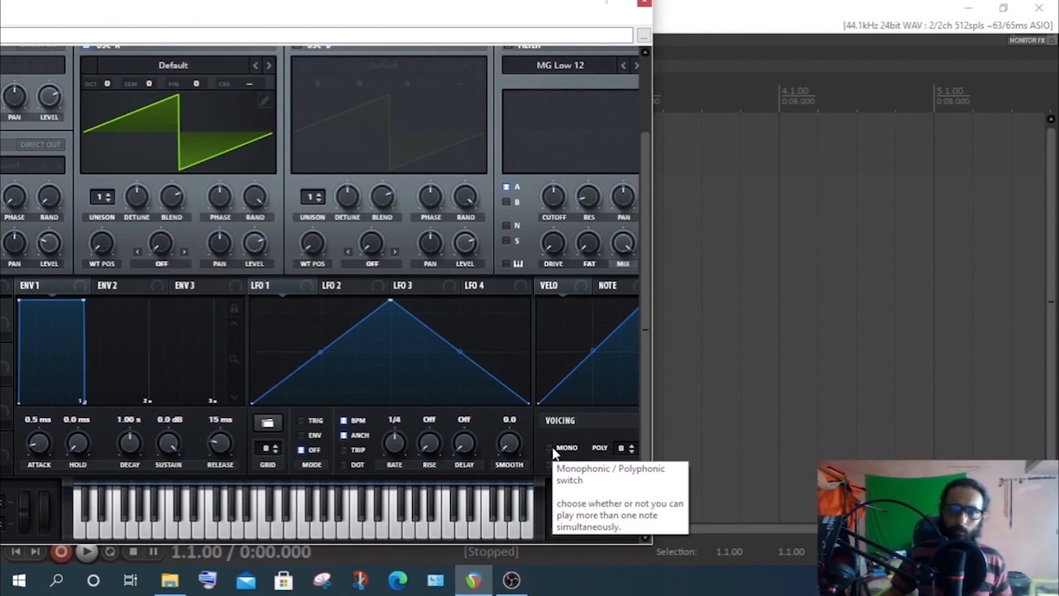
{"action": "left_click", "coordinate": [547, 448]}
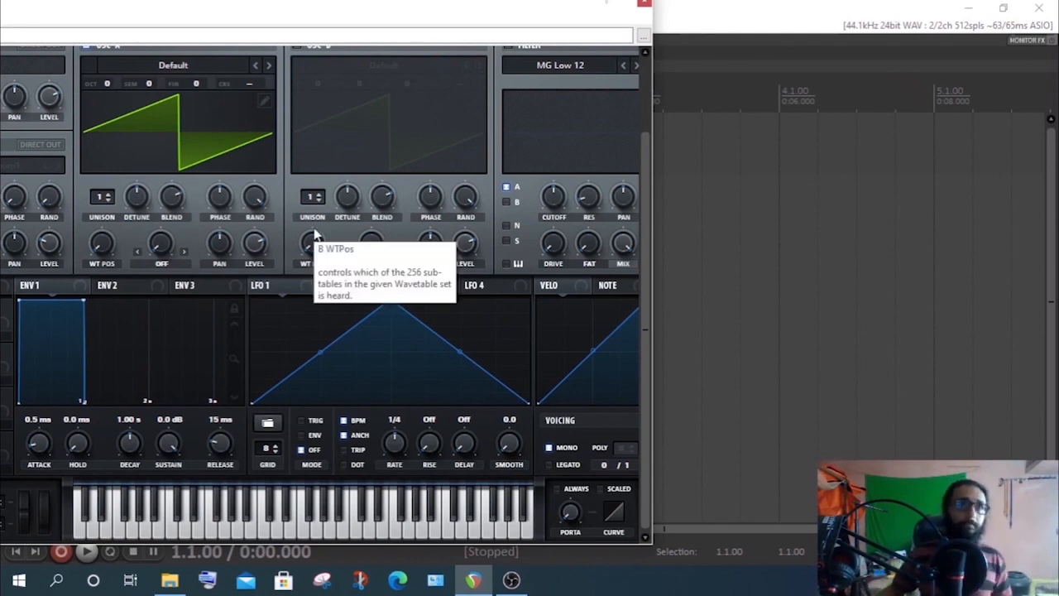
Shift the Serum window back, turn off Mono voicing and lower the polyphony count to 1
{"action": "left_click_drag", "start_coordinate": [160, 15], "coordinate": [295, 23]}
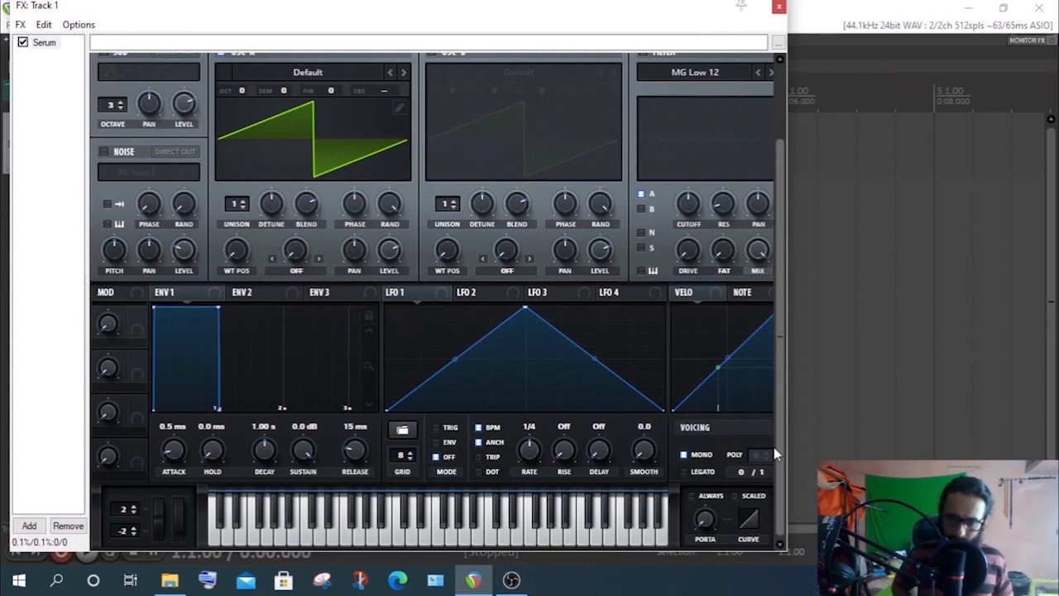
{"action": "left_click", "coordinate": [685, 454]}
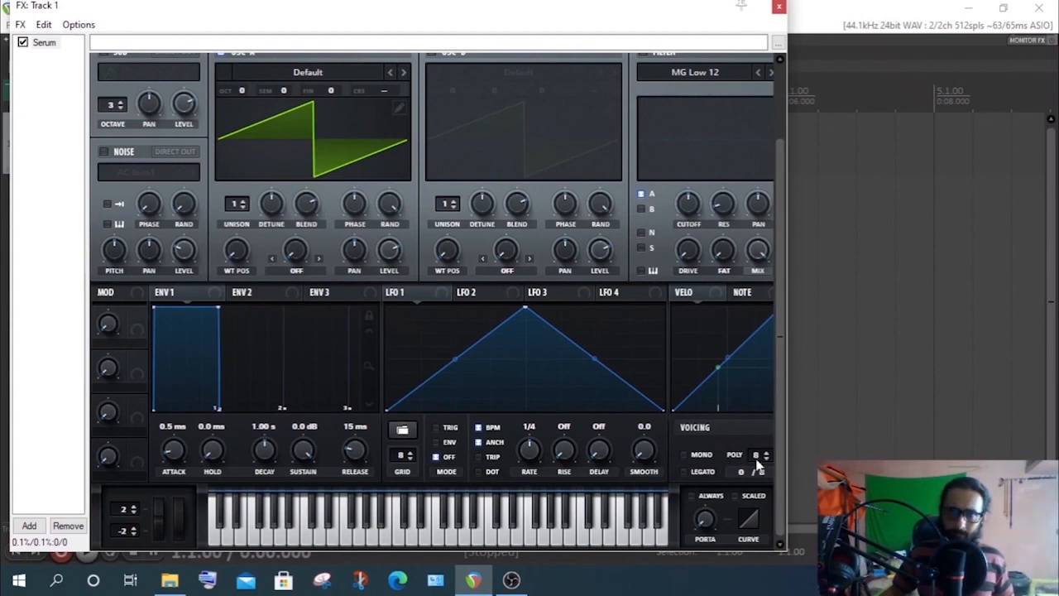
{"action": "mouse_move", "coordinate": [759, 464]}
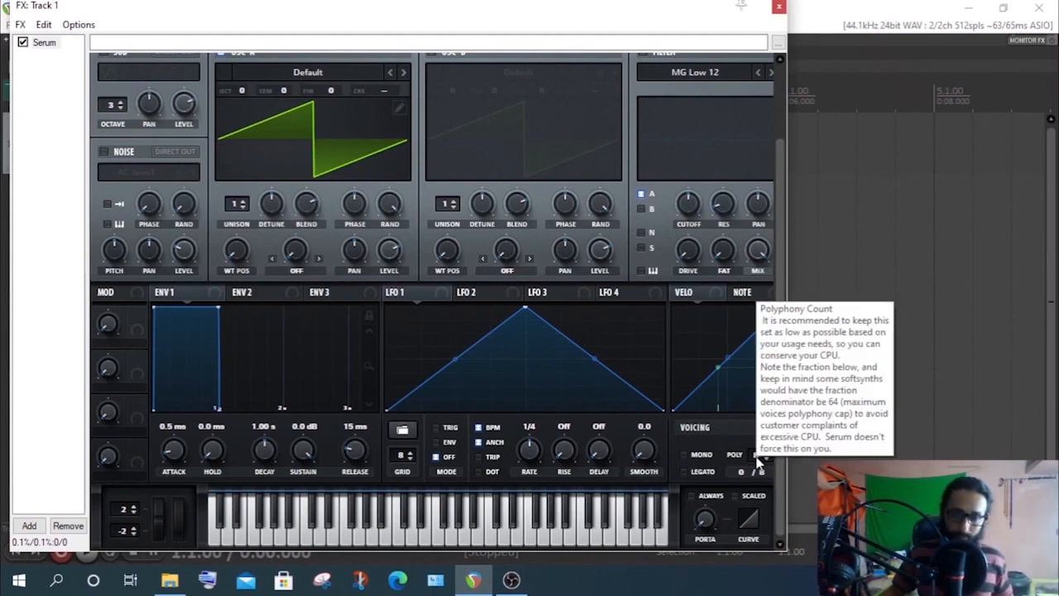
{"action": "left_click", "coordinate": [767, 460]}
{"action": "left_click", "coordinate": [767, 460]}
{"action": "left_click", "coordinate": [767, 459]}
{"action": "left_click", "coordinate": [767, 459]}
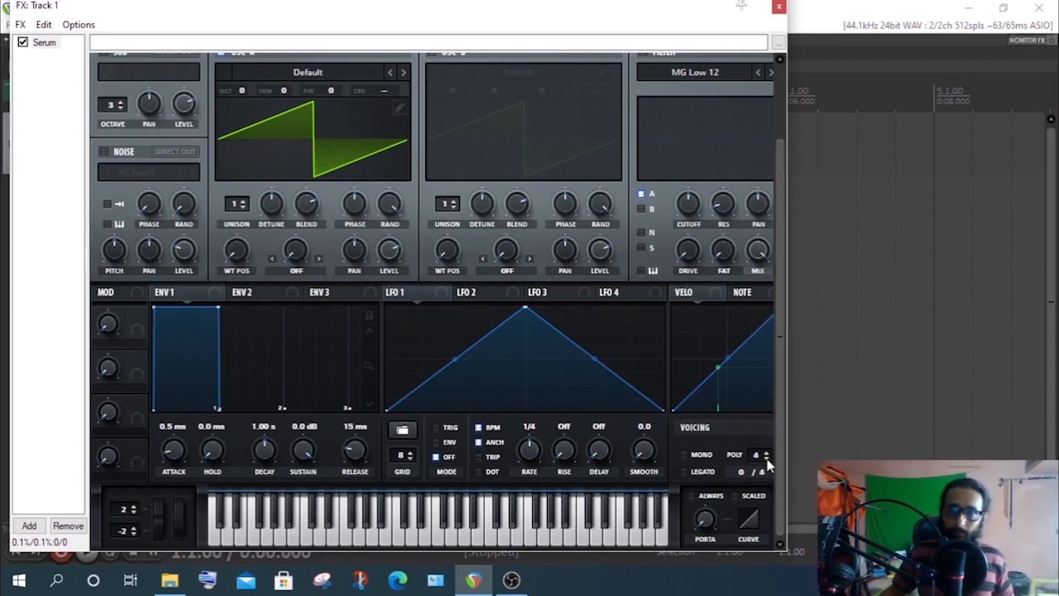
{"action": "left_click", "coordinate": [767, 459]}
{"action": "left_click", "coordinate": [767, 459]}
{"action": "left_click", "coordinate": [767, 459]}
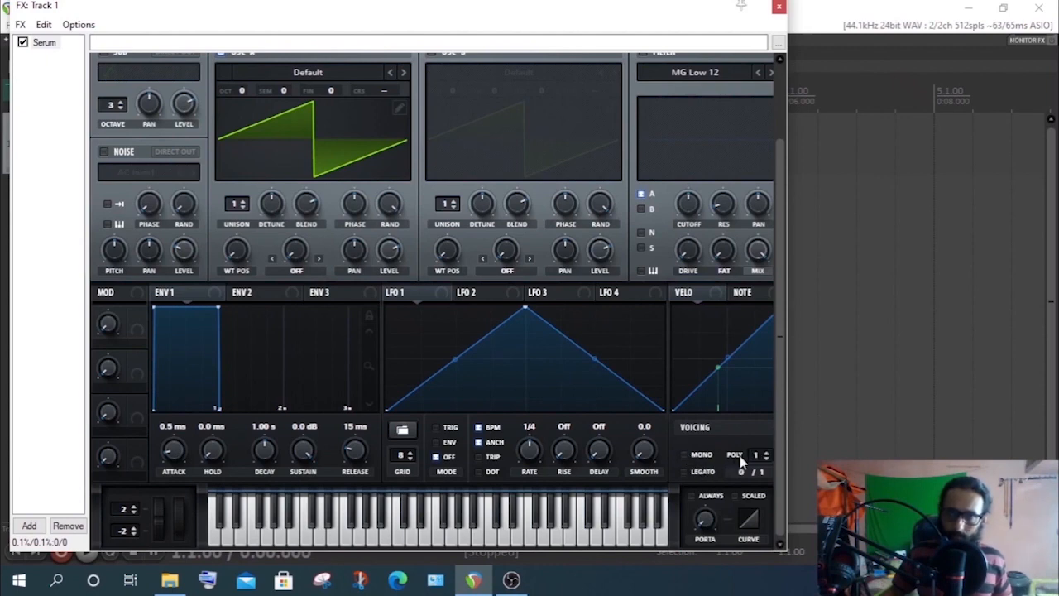
Raise Serum's polyphony count step by step to 8
{"action": "mouse_move", "coordinate": [760, 456]}
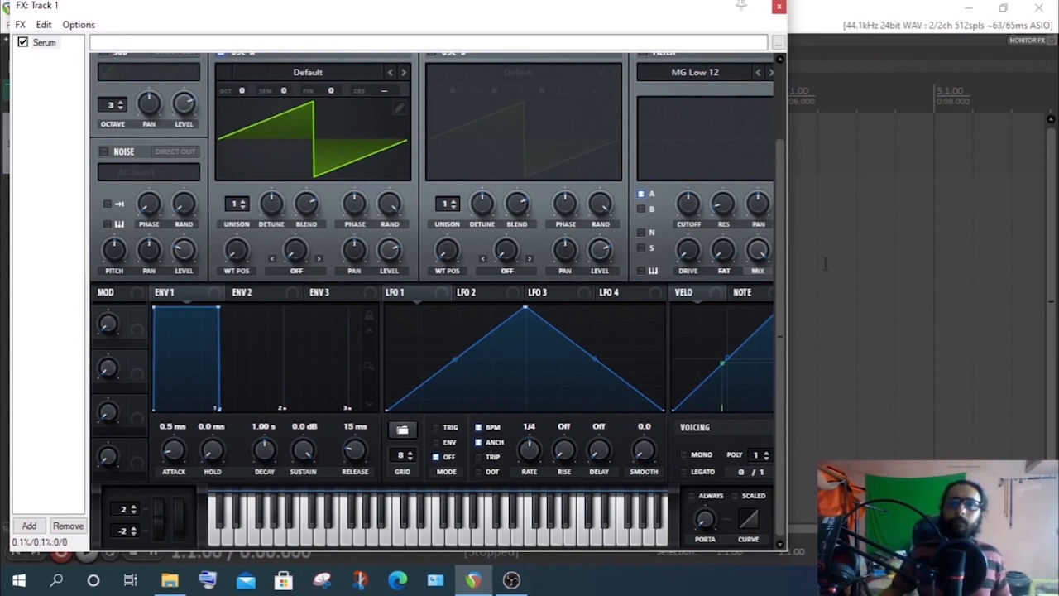
{"action": "left_click", "coordinate": [767, 455]}
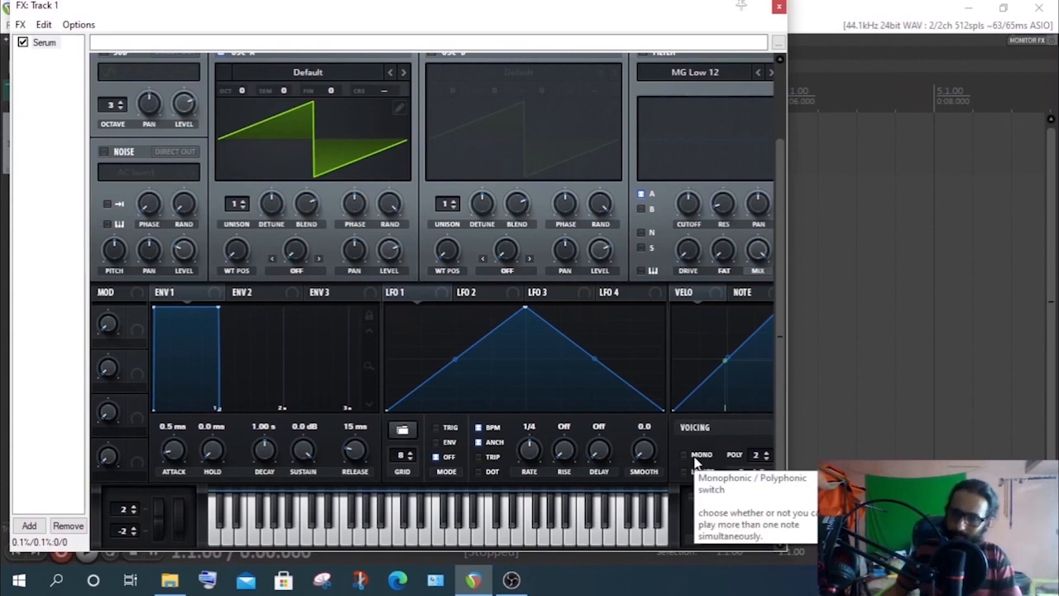
{"action": "left_click", "coordinate": [766, 452]}
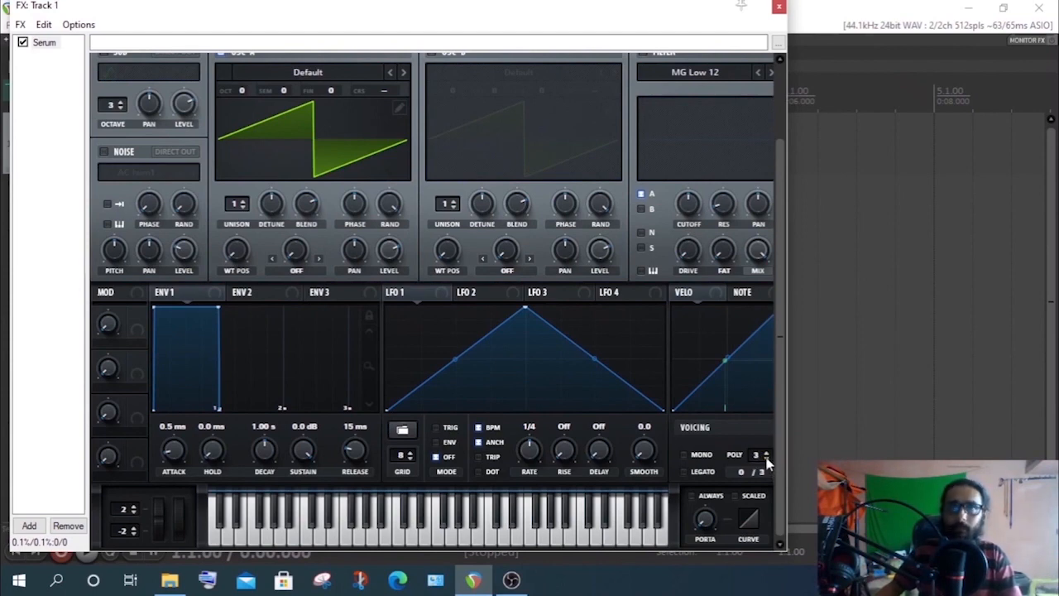
{"action": "left_click", "coordinate": [766, 453]}
{"action": "left_click", "coordinate": [767, 454]}
{"action": "left_click", "coordinate": [766, 453]}
{"action": "left_click", "coordinate": [766, 453]}
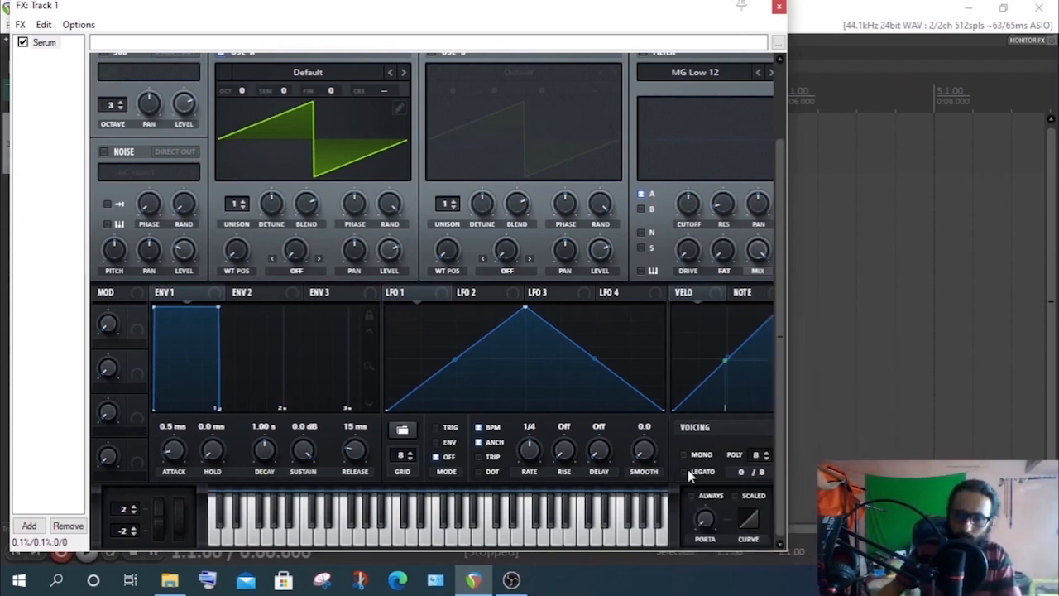
Examine the Legato option's description in Serum's voicing section, repositioning the FX window
{"action": "mouse_move", "coordinate": [689, 475]}
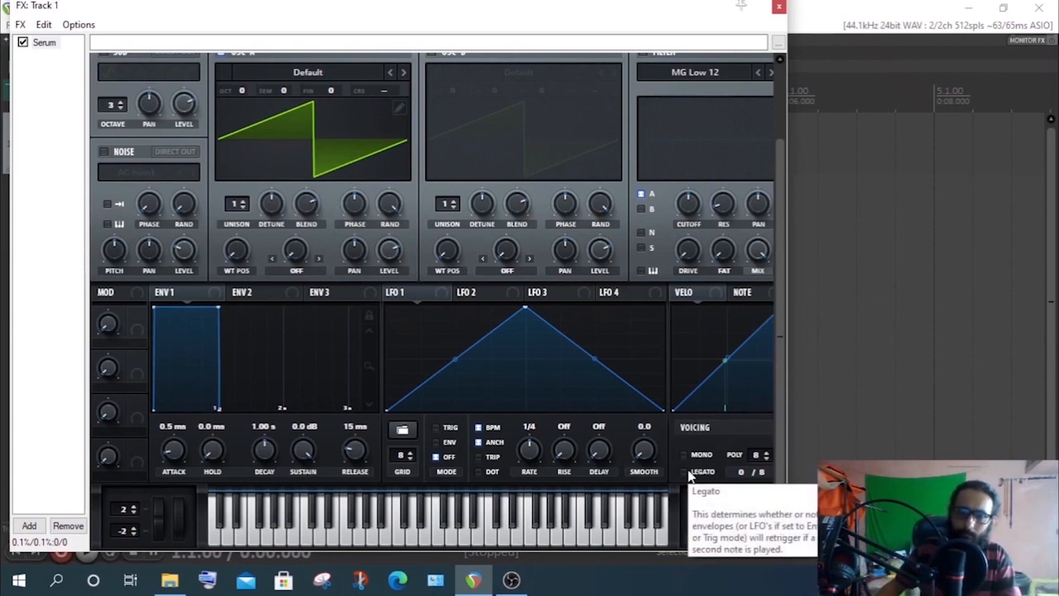
{"action": "left_click_drag", "start_coordinate": [563, 24], "coordinate": [439, 23]}
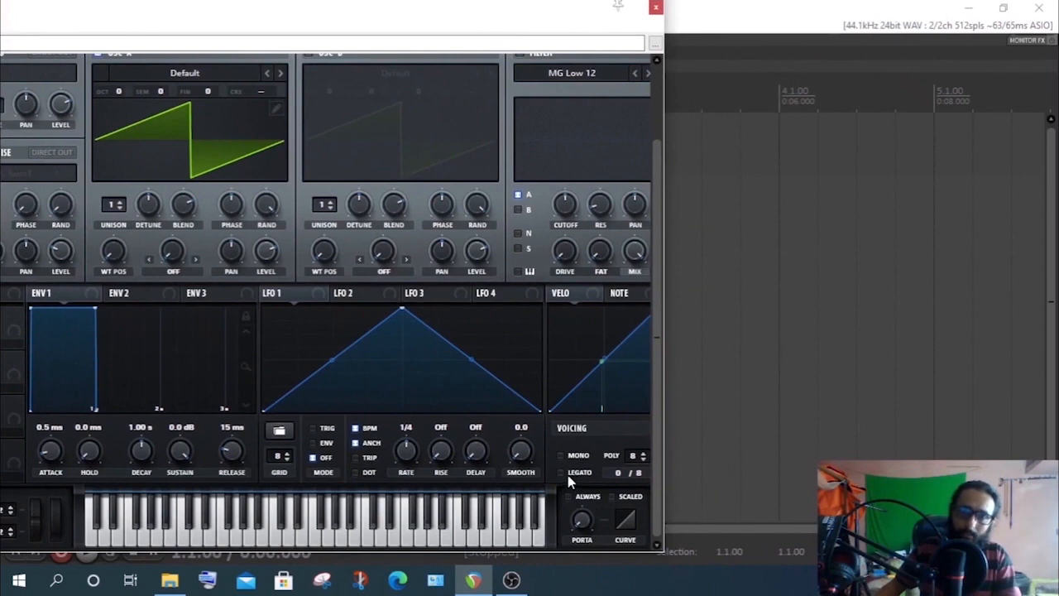
{"action": "mouse_move", "coordinate": [562, 476]}
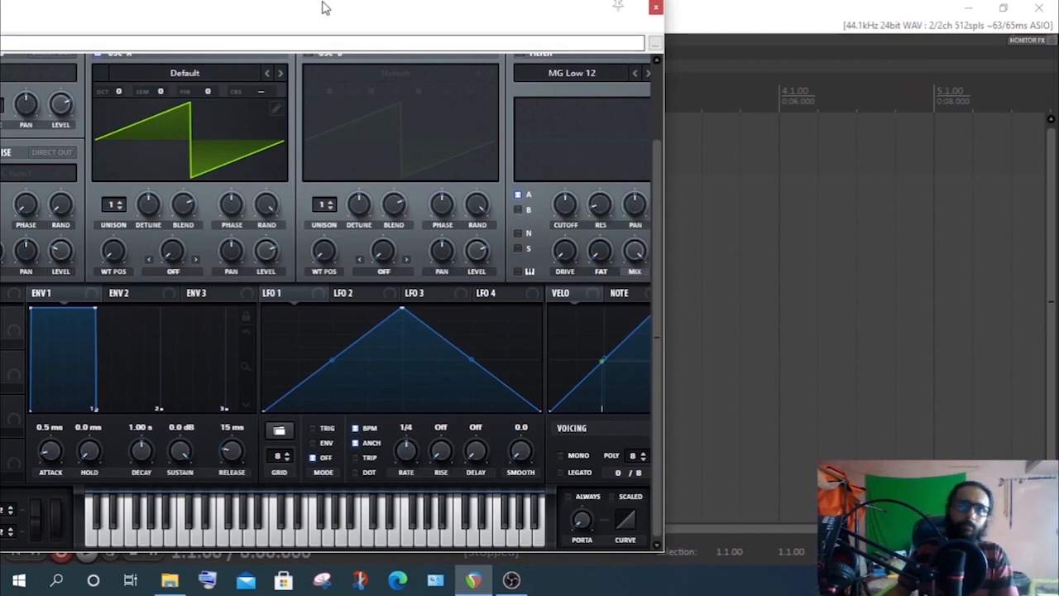
{"action": "left_click_drag", "start_coordinate": [306, 16], "coordinate": [432, 10]}
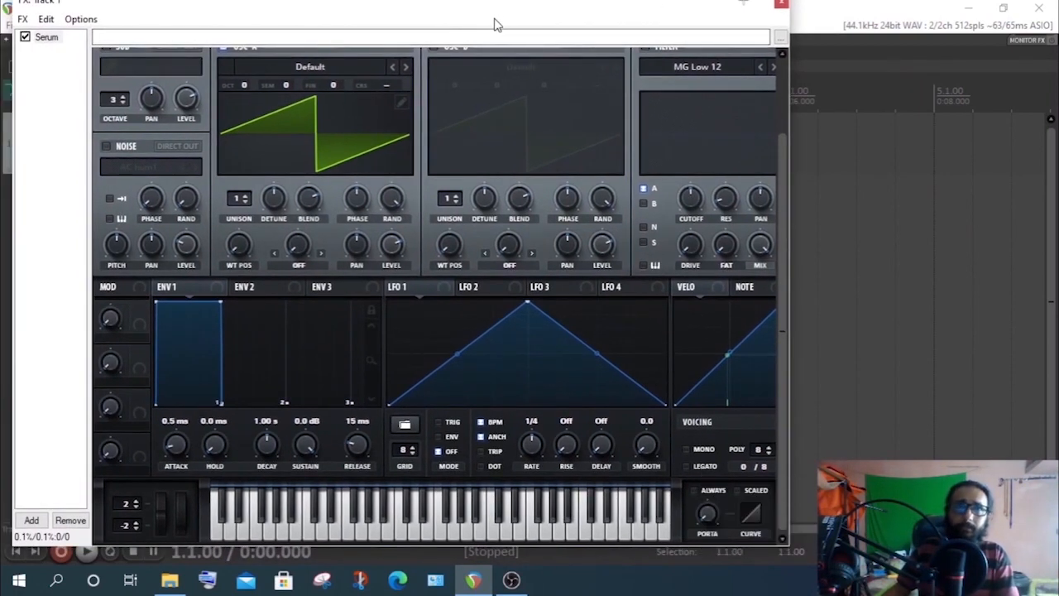
Reposition the Serum window and shape Envelope 1 with attack 154 ms, decay 752 ms, sustain -5.5 dB and release 231 ms
{"action": "left_click_drag", "start_coordinate": [503, 9], "coordinate": [427, 15]}
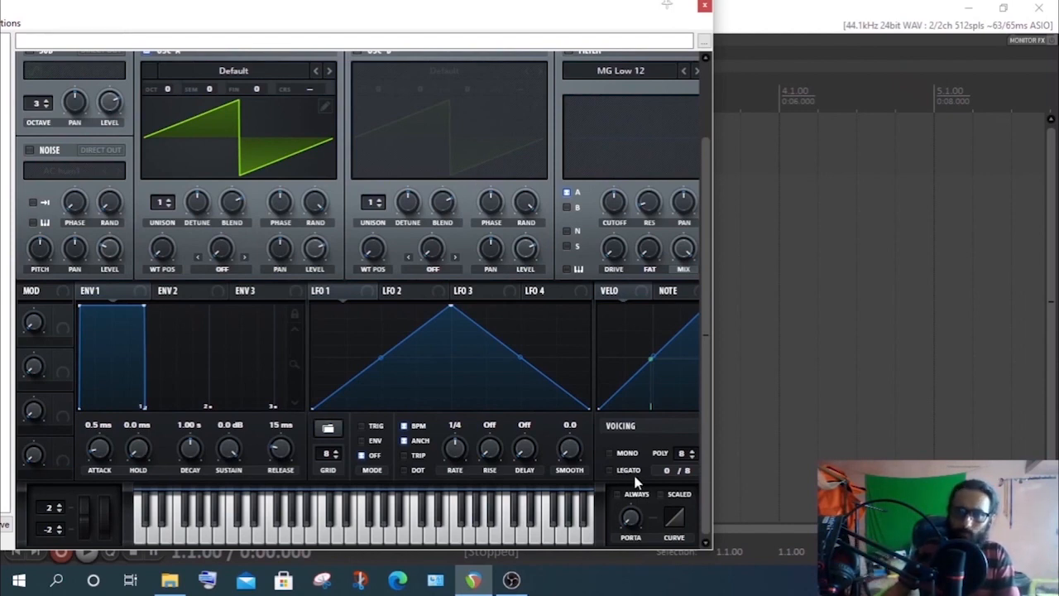
{"action": "mouse_move", "coordinate": [626, 472]}
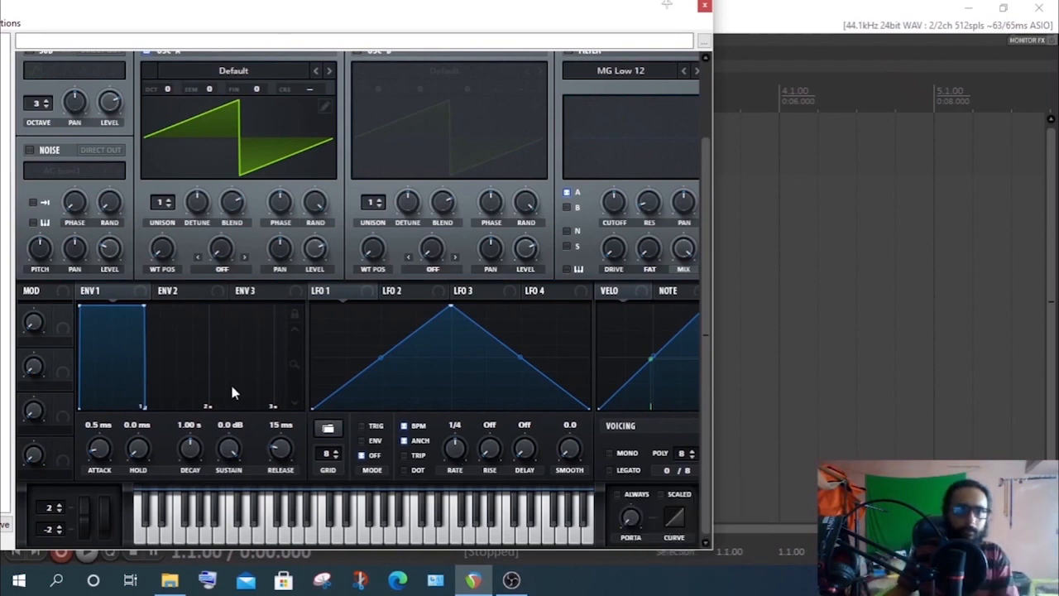
{"action": "mouse_move", "coordinate": [81, 306]}
{"action": "left_click_drag", "start_coordinate": [81, 306], "coordinate": [137, 333]}
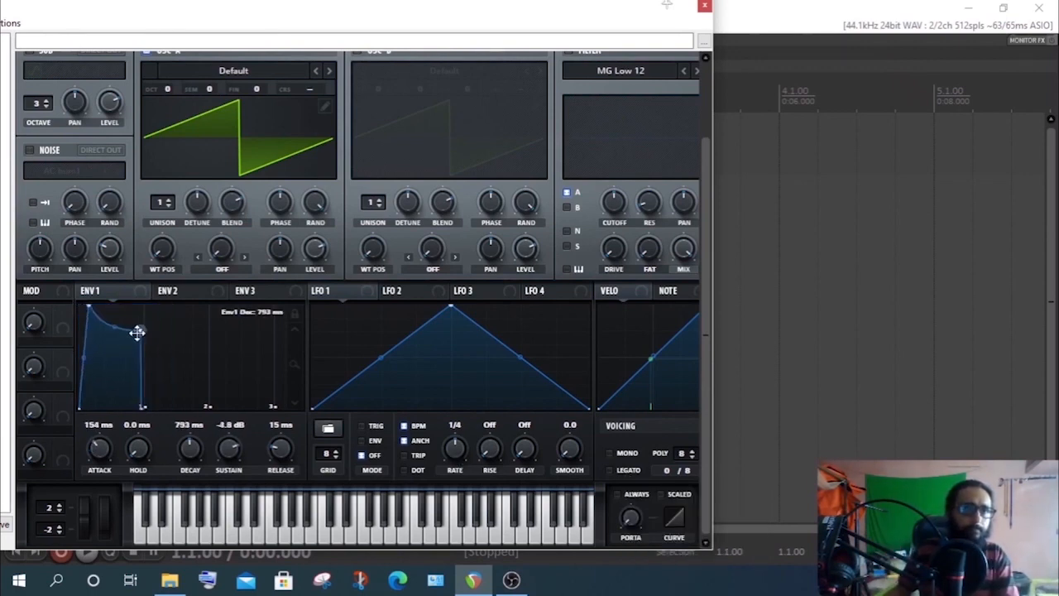
{"action": "left_click_drag", "start_coordinate": [141, 407], "coordinate": [184, 411]}
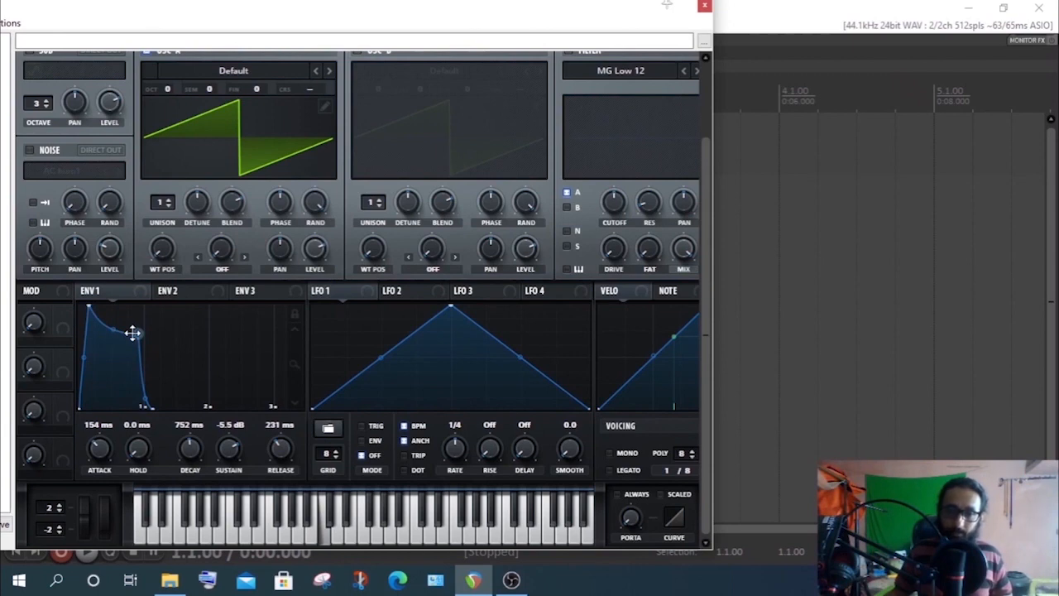
{"action": "left_click_drag", "start_coordinate": [132, 333], "coordinate": [133, 333]}
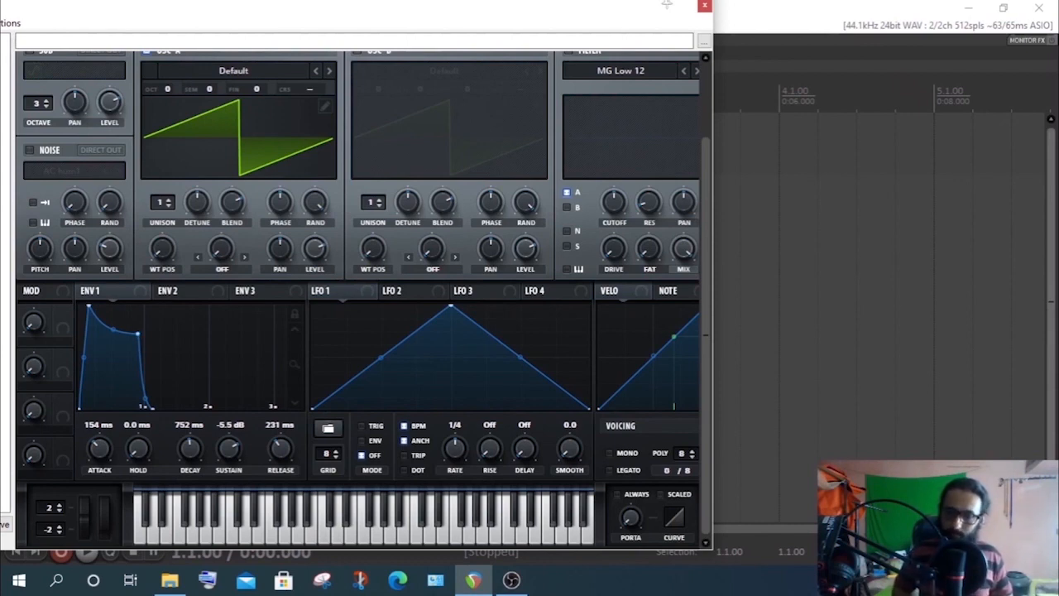
Enable Mono and Legato in Serum's voicing section, and switch Mono back off while keeping Legato on
{"action": "left_click", "coordinate": [611, 453]}
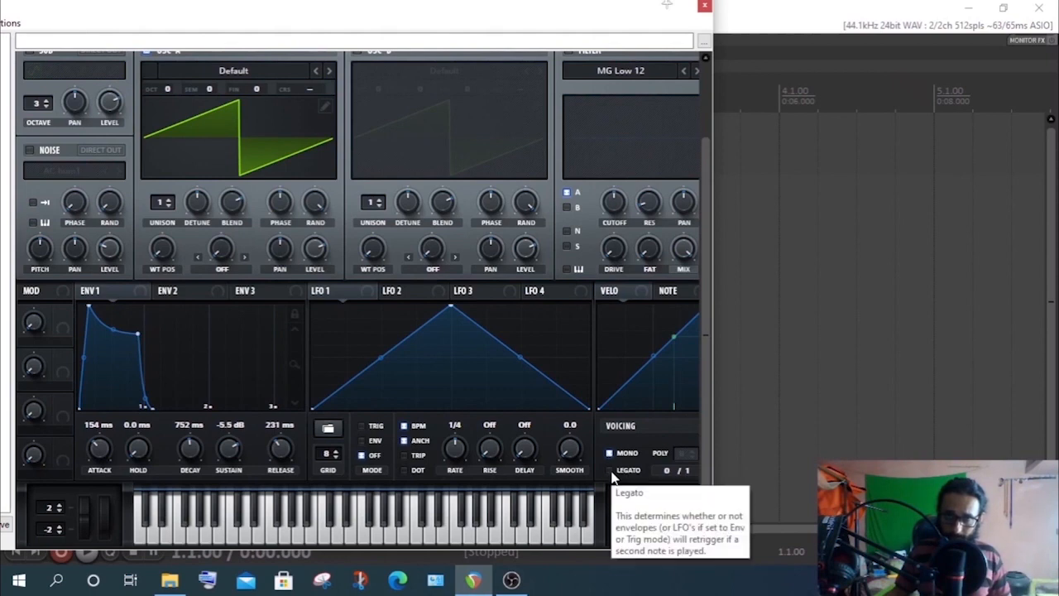
{"action": "left_click", "coordinate": [609, 470]}
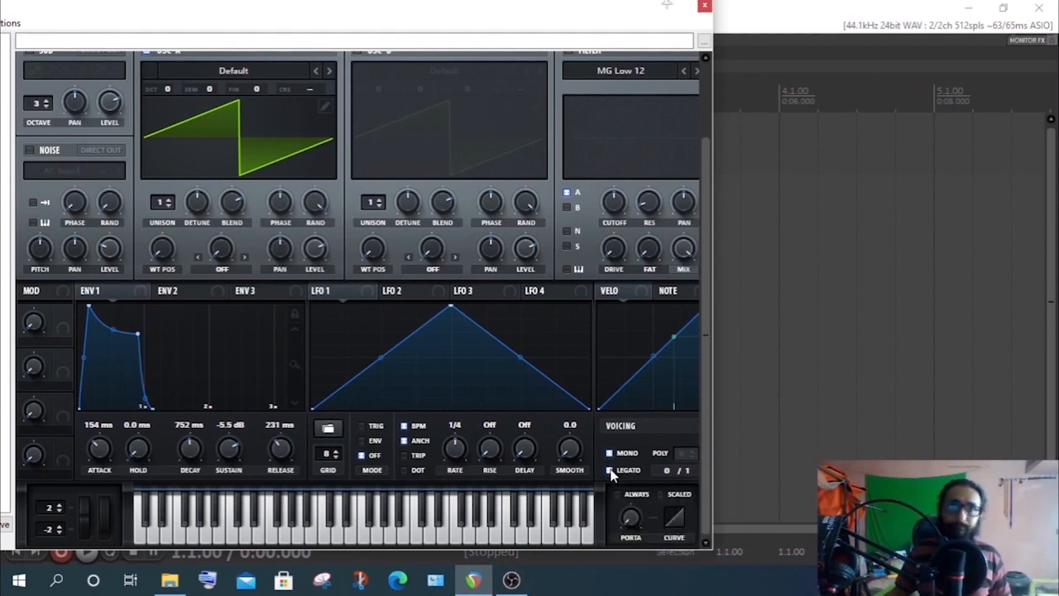
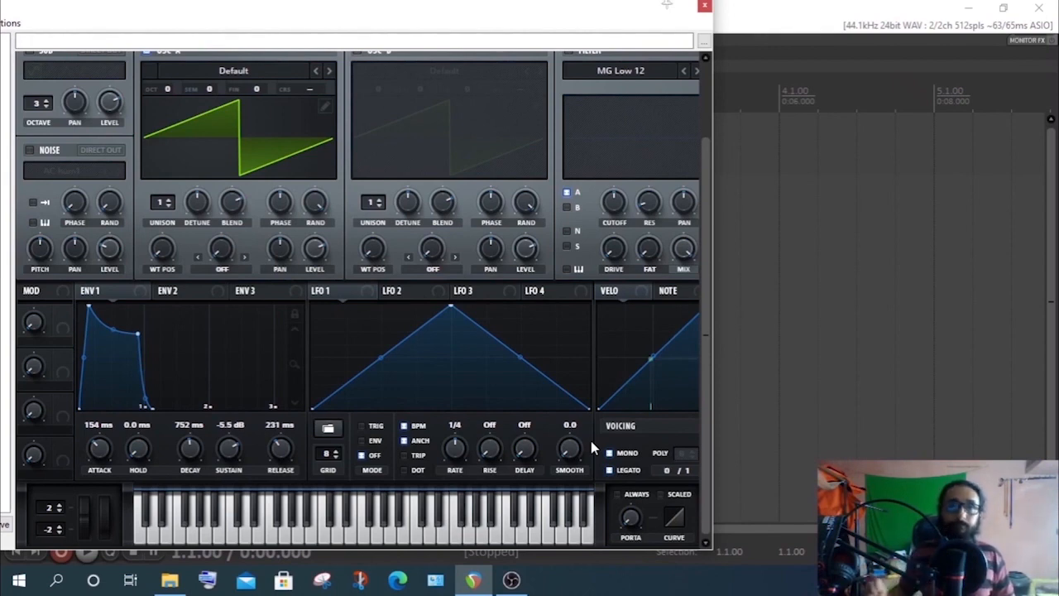
{"action": "left_click", "coordinate": [610, 453]}
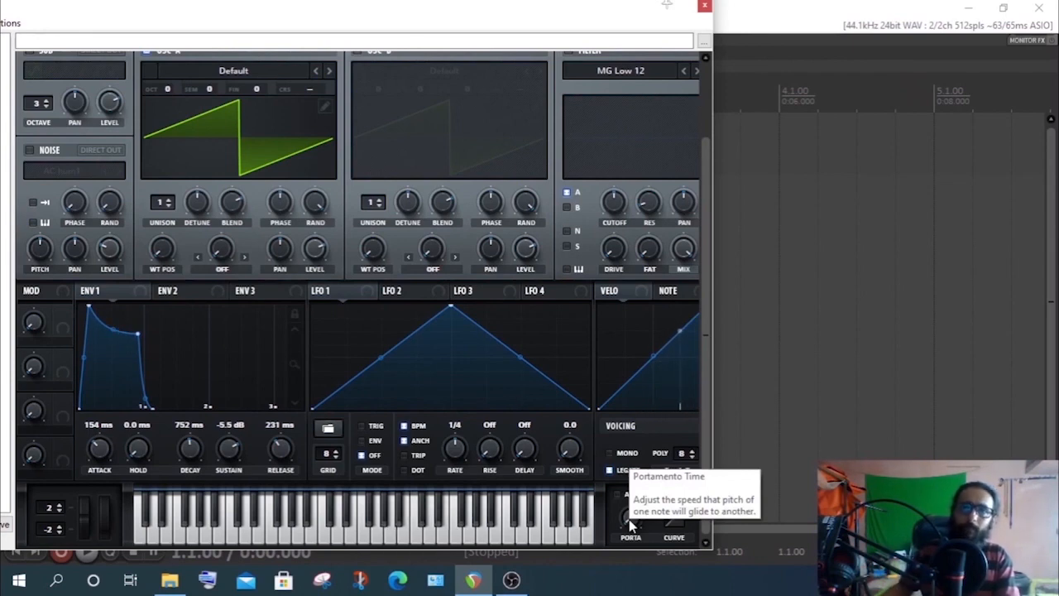
Adjust Serum's portamento time and turn on both Mono and Legato voicing
{"action": "left_click_drag", "start_coordinate": [631, 523], "coordinate": [615, 379]}
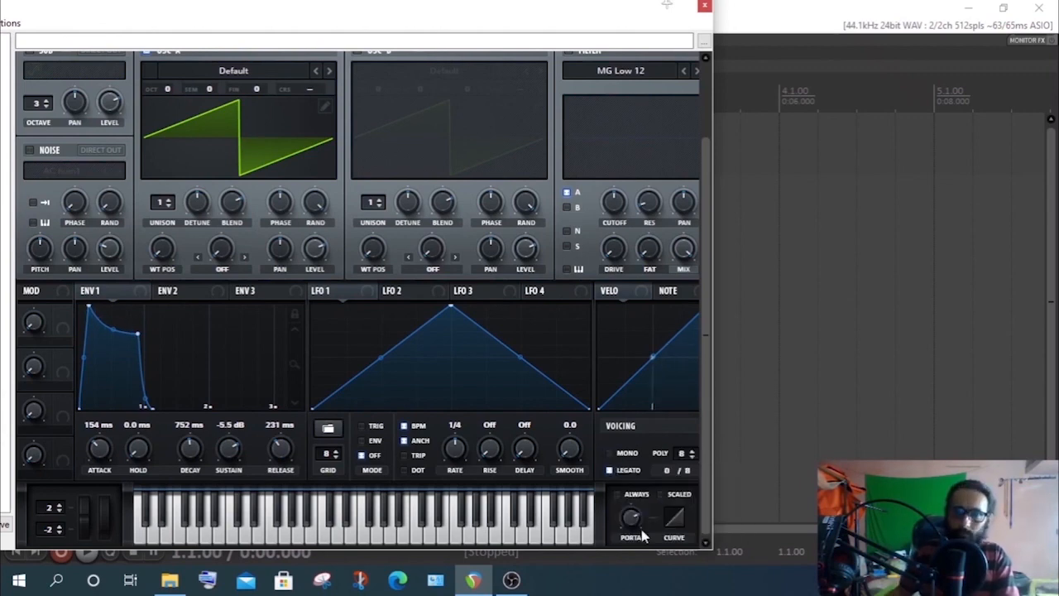
{"action": "left_click", "coordinate": [611, 454]}
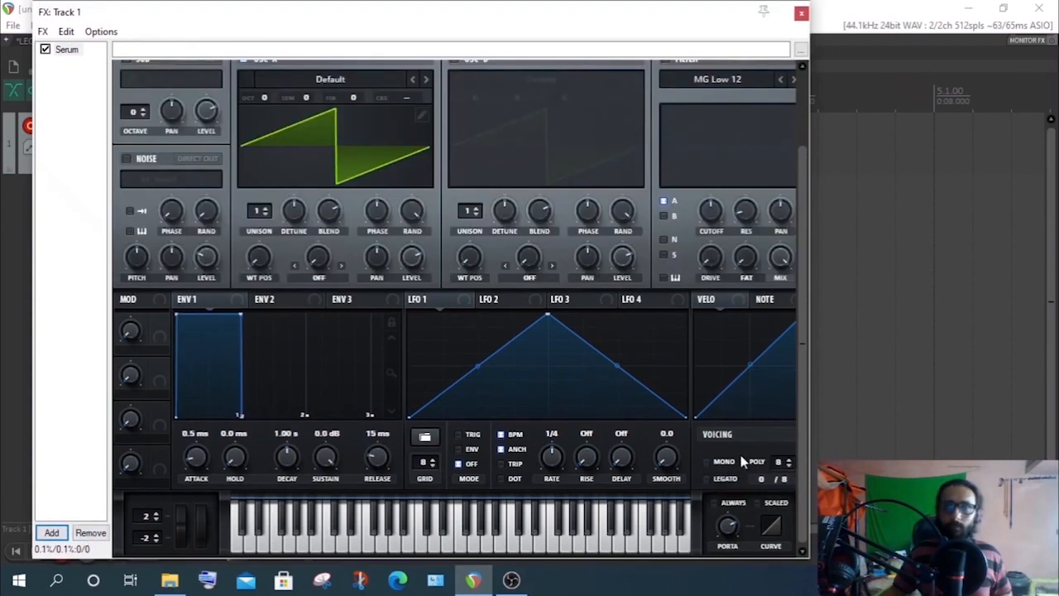
{"action": "left_click", "coordinate": [707, 479]}
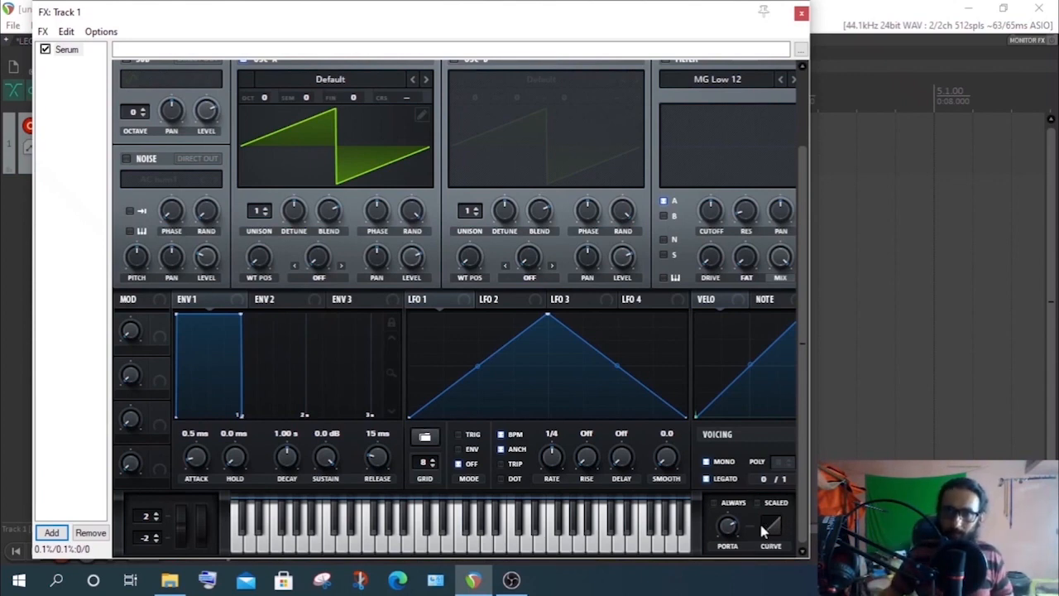
Bend Serum's portamento curve through convex and concave shapes and return it to a straight line
{"action": "mouse_move", "coordinate": [771, 538]}
{"action": "left_mouse_down"}
{"action": "mouse_move", "coordinate": [750, 490]}
{"action": "mouse_move", "coordinate": [792, 575]}
{"action": "mouse_move", "coordinate": [765, 545]}
{"action": "left_mouse_up"}
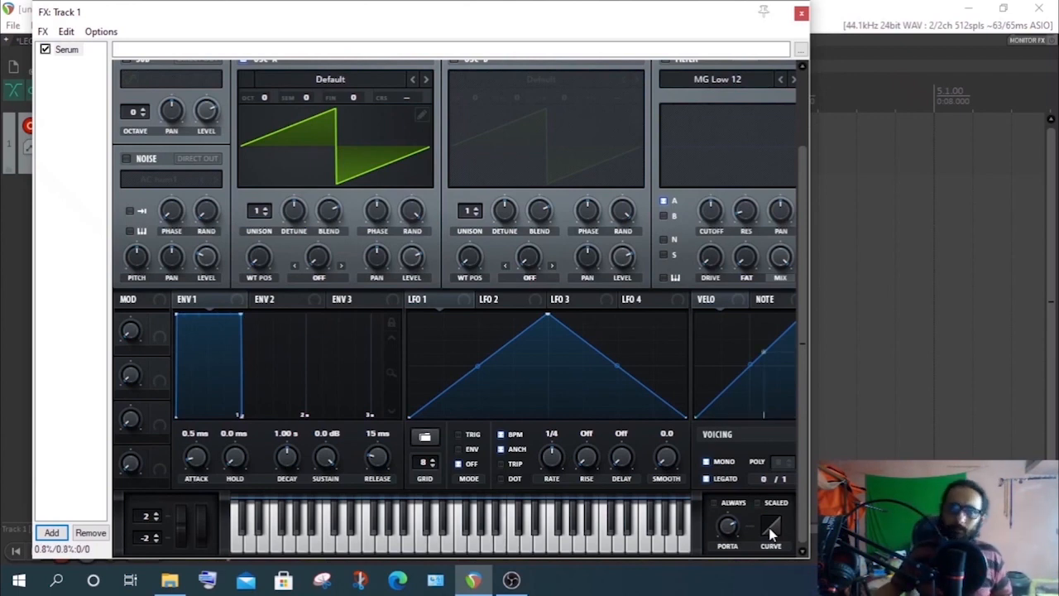
{"action": "left_click_drag", "start_coordinate": [770, 534], "coordinate": [743, 489]}
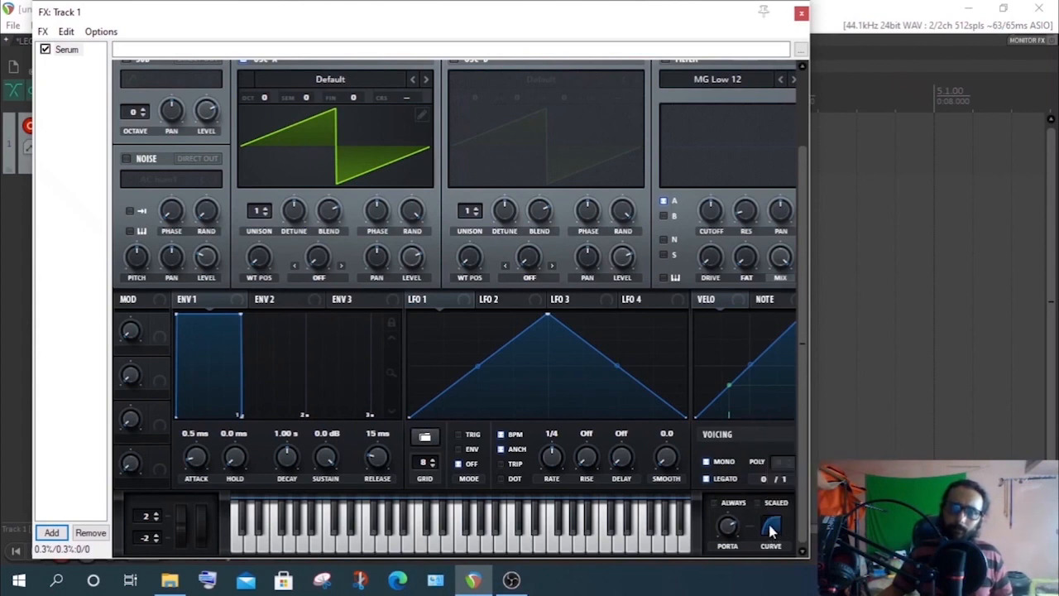
{"action": "left_click_drag", "start_coordinate": [770, 531], "coordinate": [771, 505]}
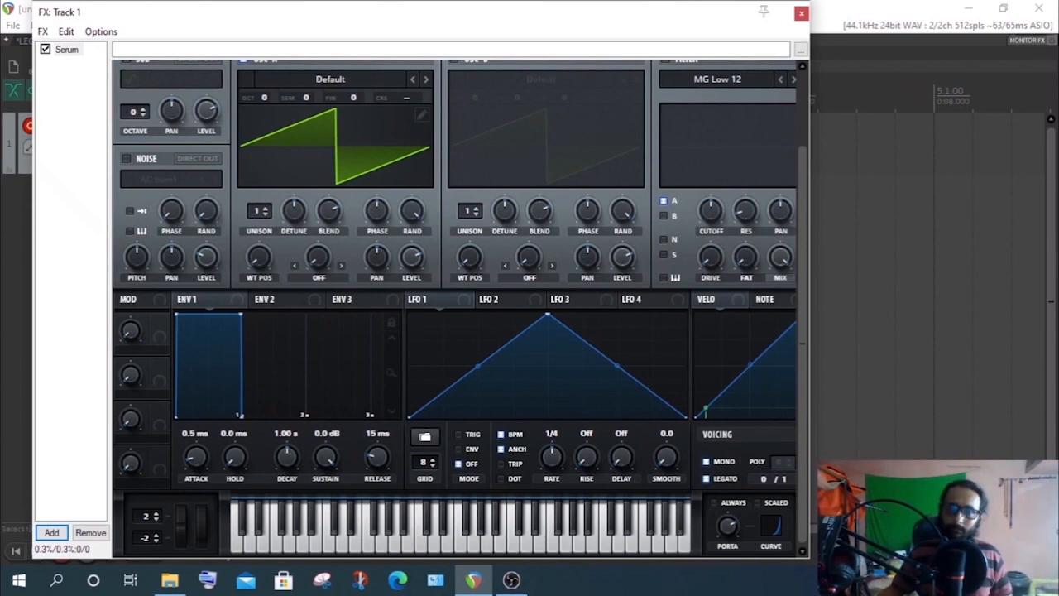
{"action": "left_click_drag", "start_coordinate": [778, 524], "coordinate": [642, 413]}
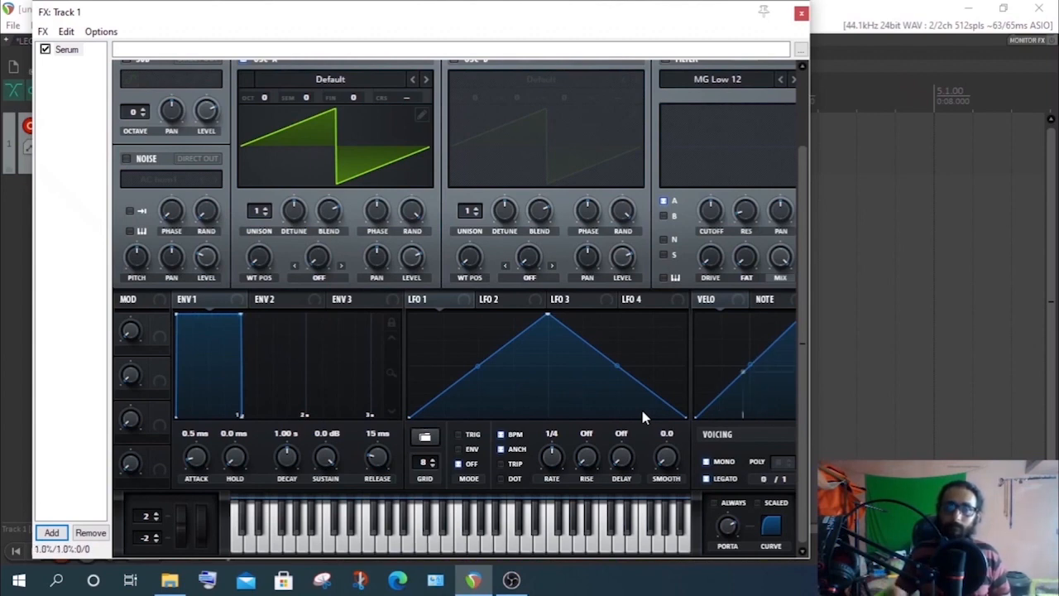
{"action": "left_click_drag", "start_coordinate": [770, 527], "coordinate": [799, 577]}
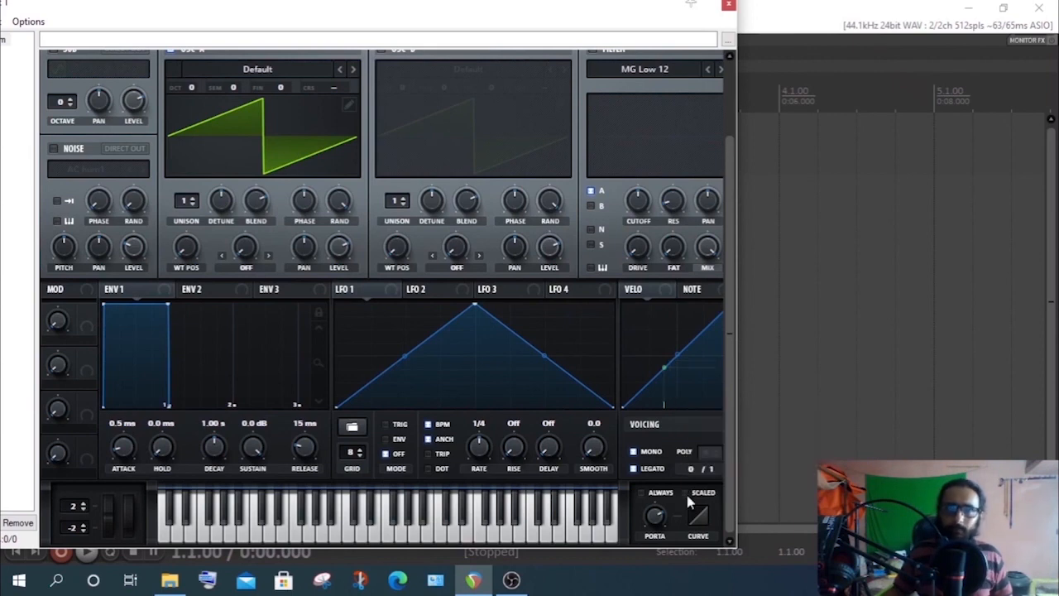
Toggle the portamento's Scaled option on and off to compare the glide, ending with it off
{"action": "left_click", "coordinate": [688, 493]}
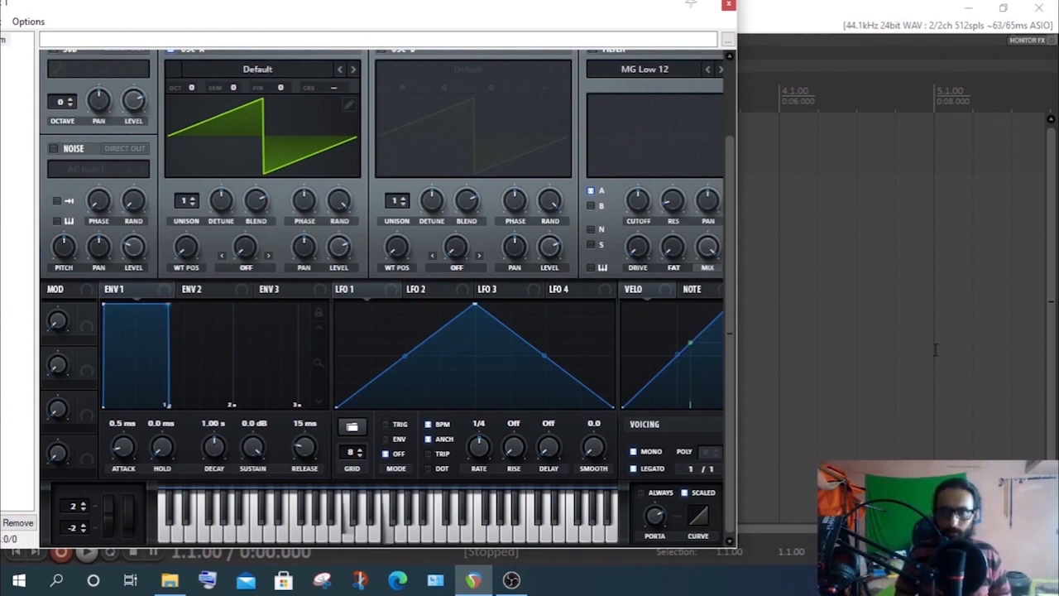
{"action": "left_click", "coordinate": [685, 493]}
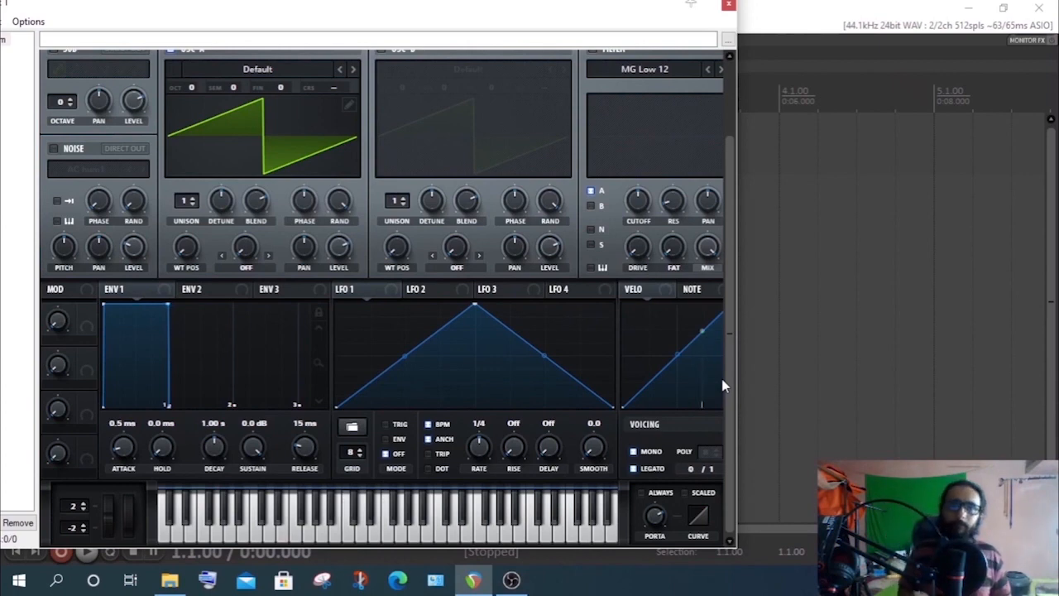
{"action": "left_click", "coordinate": [684, 493]}
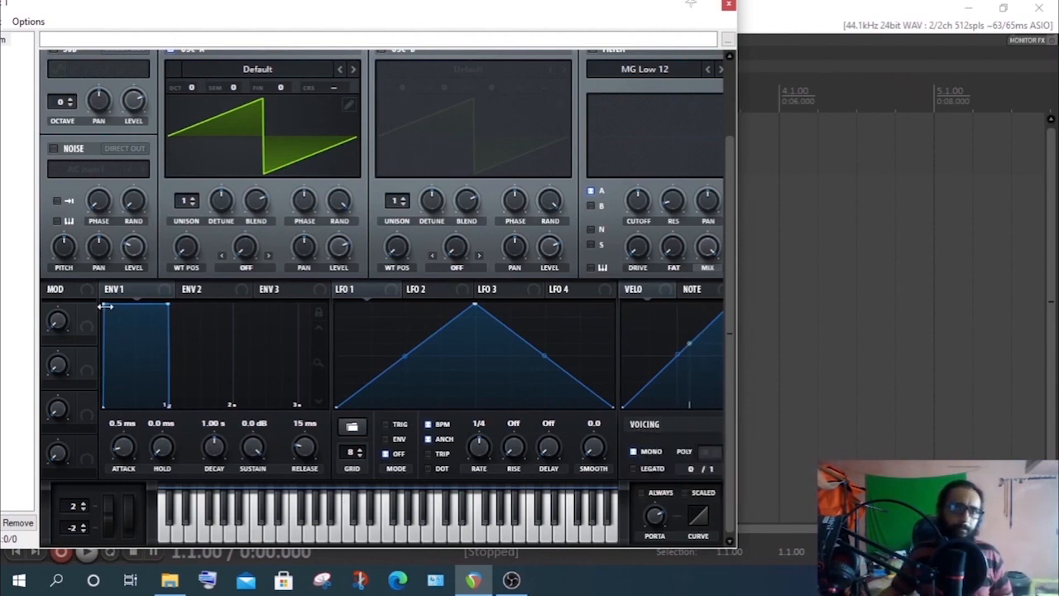
Reshape Envelope 1 with attack 363 ms, decay 533 ms, sustain -7.0 dB and release 386 ms
{"action": "left_click_drag", "start_coordinate": [106, 307], "coordinate": [179, 338]}
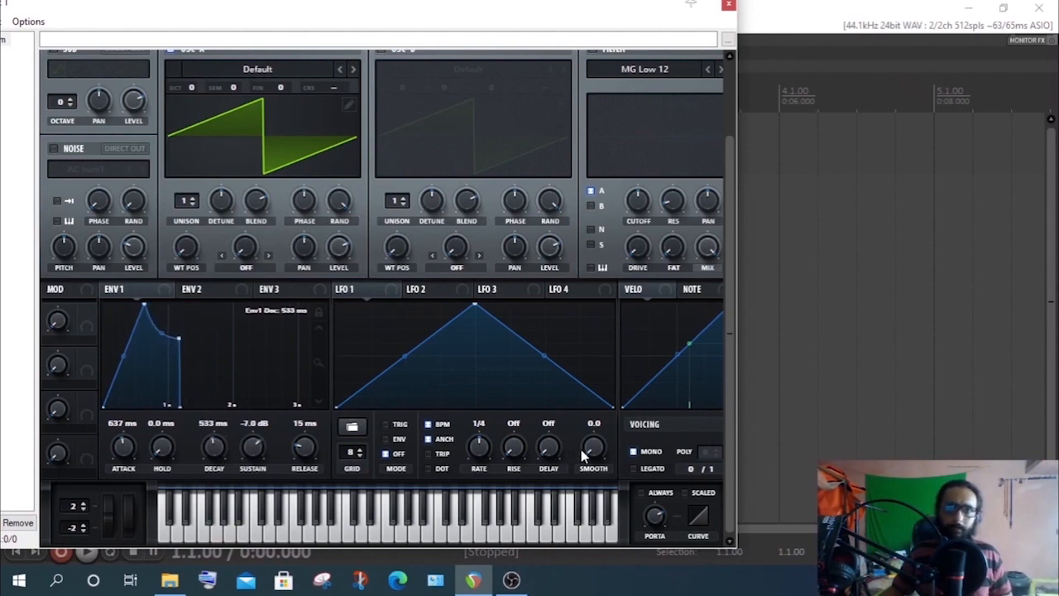
{"action": "left_click_drag", "start_coordinate": [142, 307], "coordinate": [126, 307]}
{"action": "left_click_drag", "start_coordinate": [170, 405], "coordinate": [220, 416]}
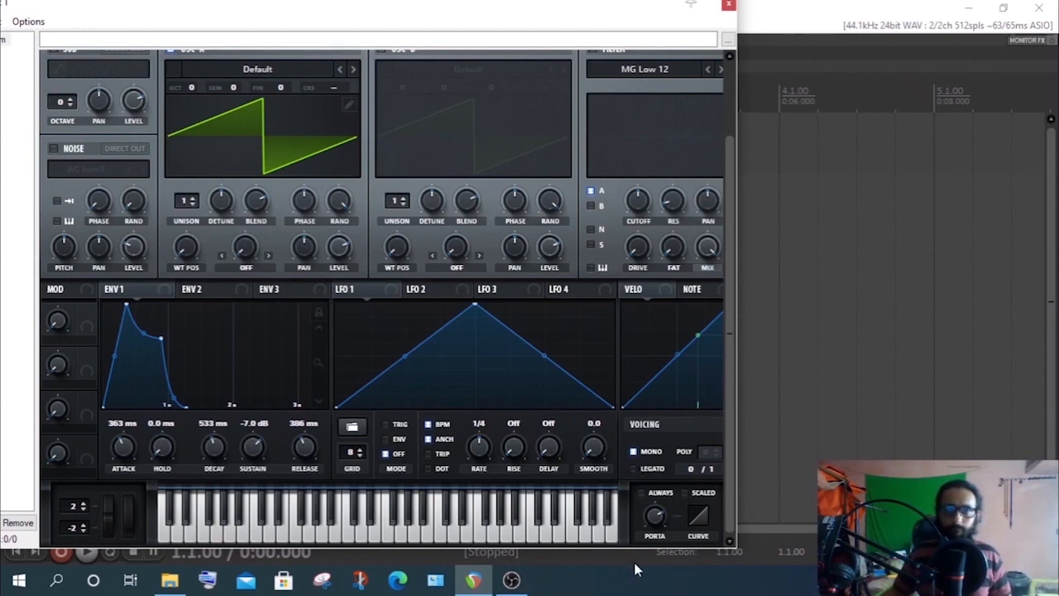
Toggle Legato on and off in Mono voicing to compare envelope retriggering, ending with Legato on
{"action": "left_click", "coordinate": [634, 469]}
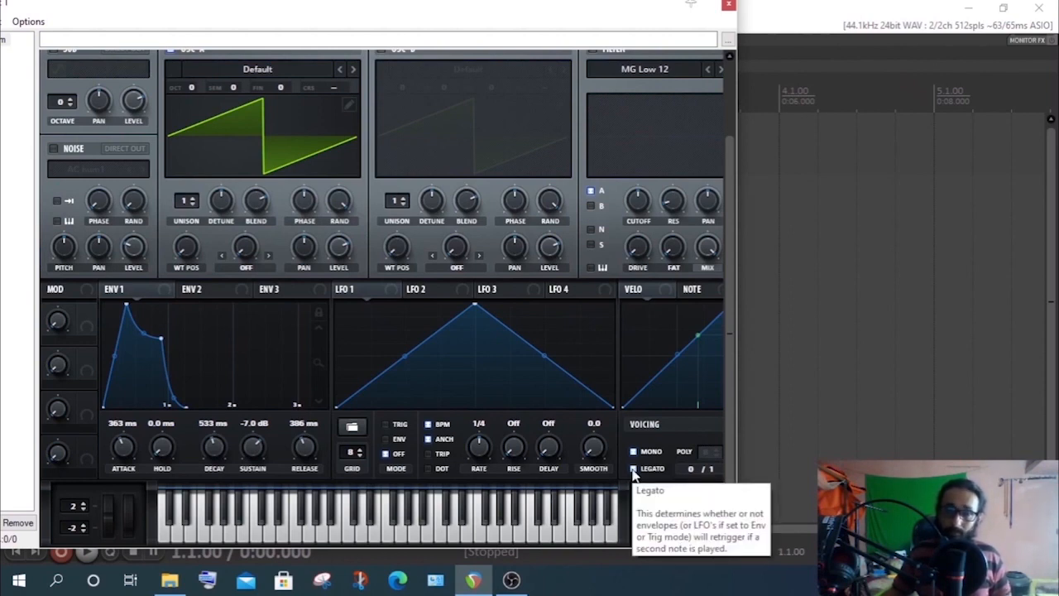
{"action": "left_click", "coordinate": [633, 469]}
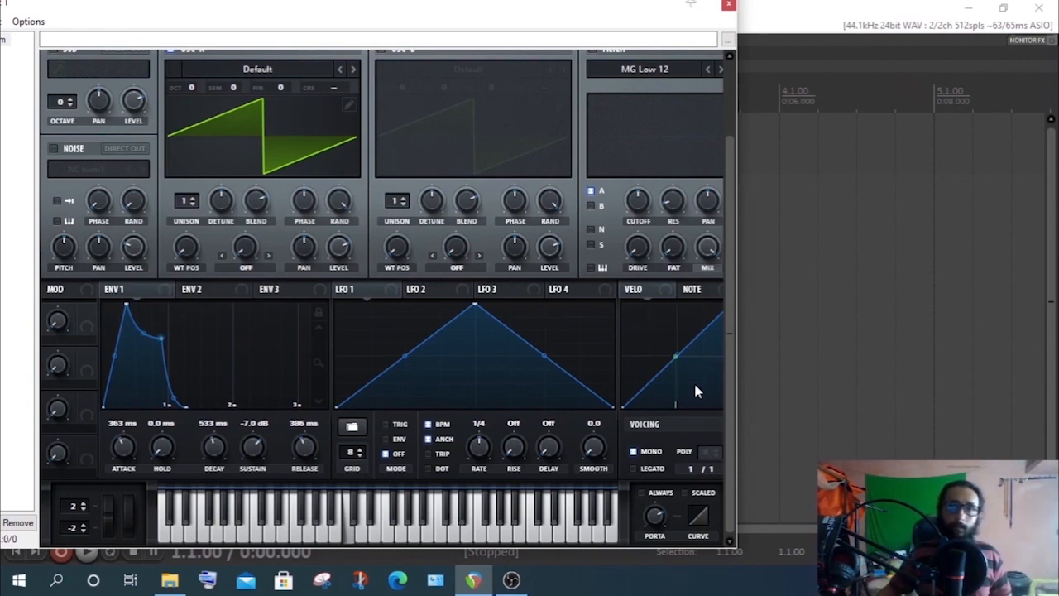
{"action": "mouse_move", "coordinate": [636, 473]}
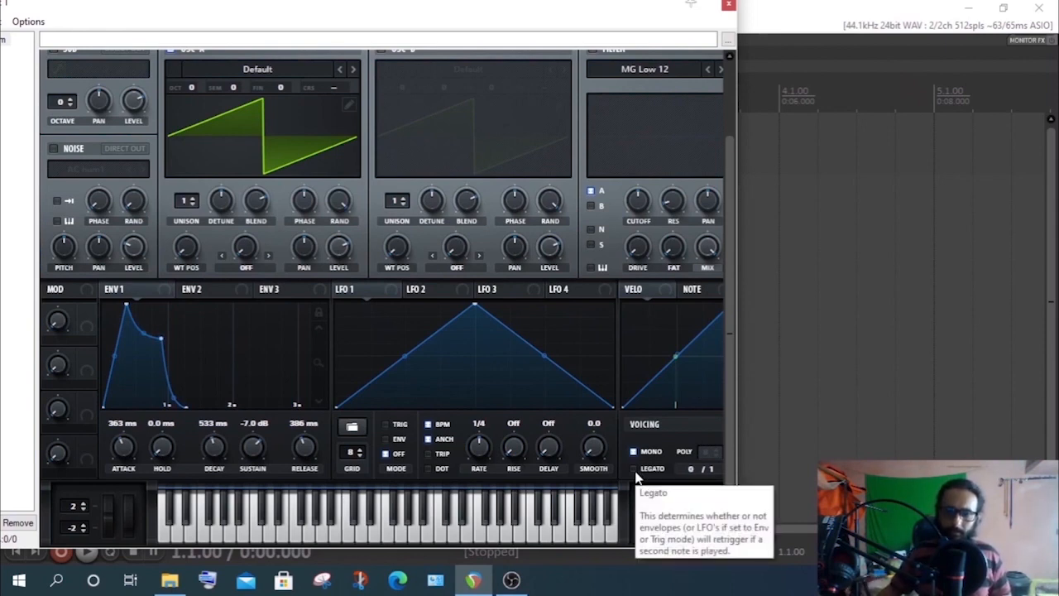
{"action": "left_click", "coordinate": [634, 472]}
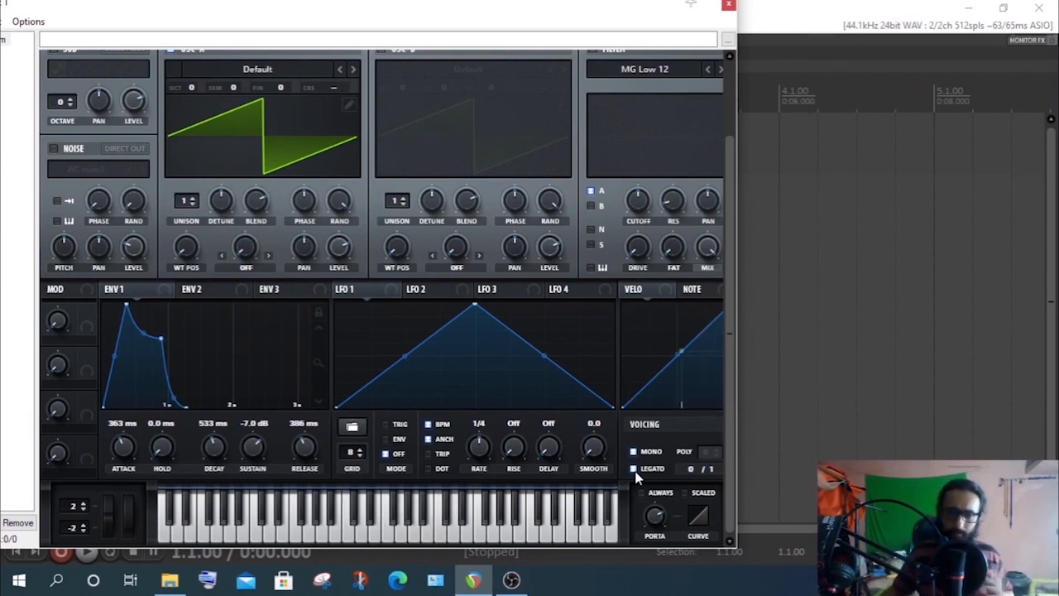
Toggle the Legato option in the synth's voicing settings
{"action": "left_click", "coordinate": [634, 472]}
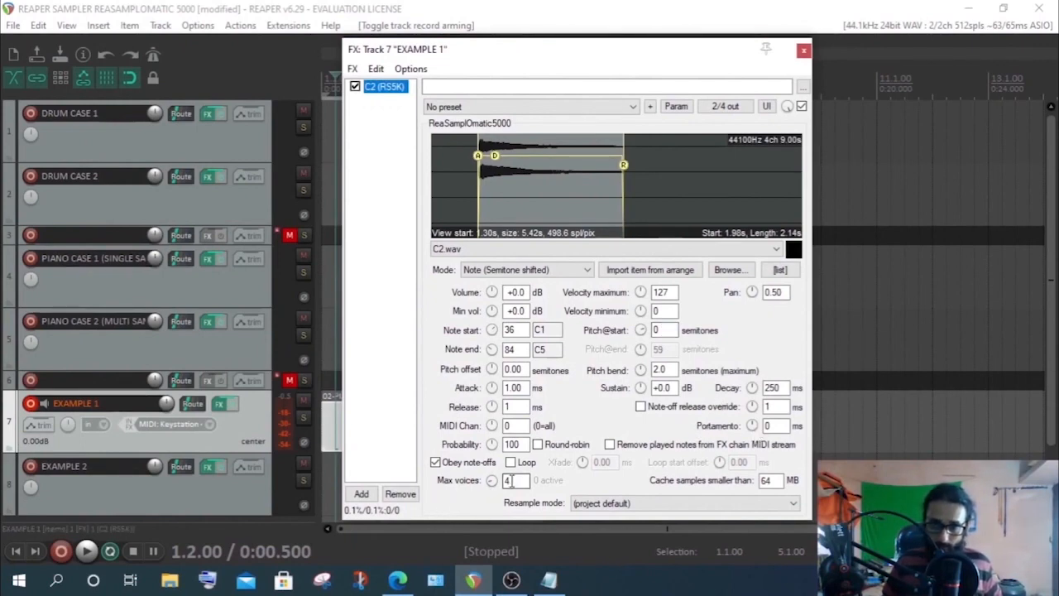
Set the C2 sampler's max voices to 9, and try portamento times of 222 ms and 1000 ms before lowering the portamento
{"action": "mouse_move", "coordinate": [491, 481]}
{"action": "left_mouse_down"}
{"action": "mouse_move", "coordinate": [491, 500]}
{"action": "mouse_move", "coordinate": [492, 467]}
{"action": "left_mouse_up"}
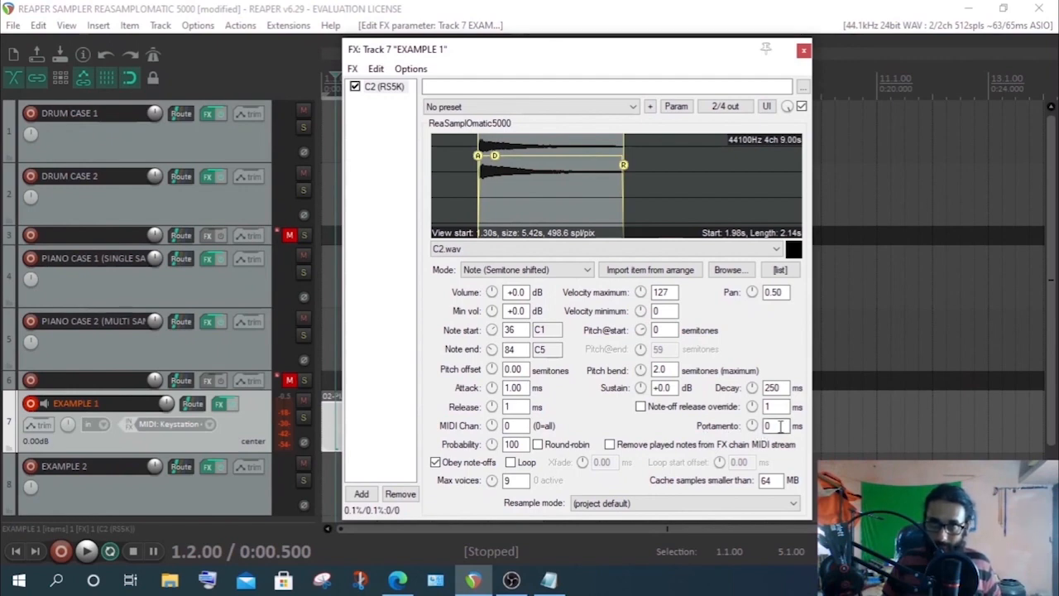
{"action": "left_click_drag", "start_coordinate": [753, 426], "coordinate": [752, 417]}
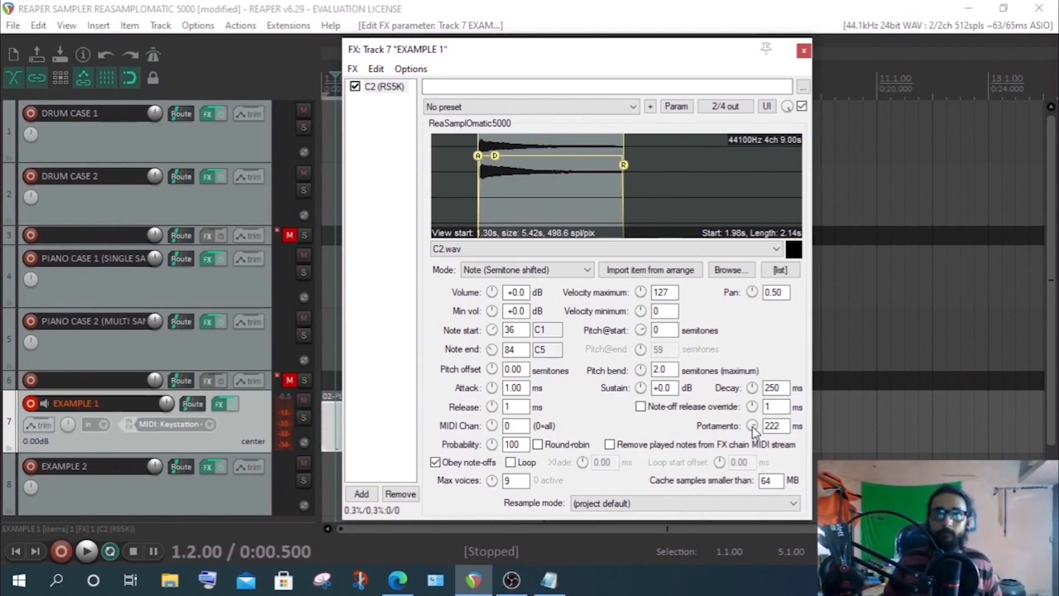
{"action": "left_click_drag", "start_coordinate": [753, 426], "coordinate": [753, 388]}
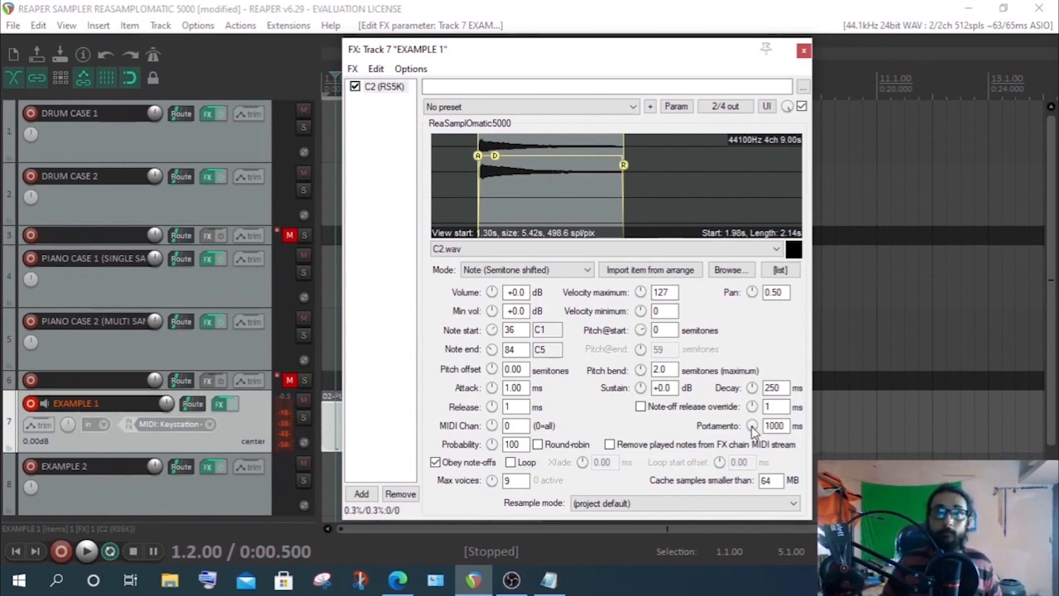
{"action": "left_click_drag", "start_coordinate": [753, 428], "coordinate": [753, 451]}
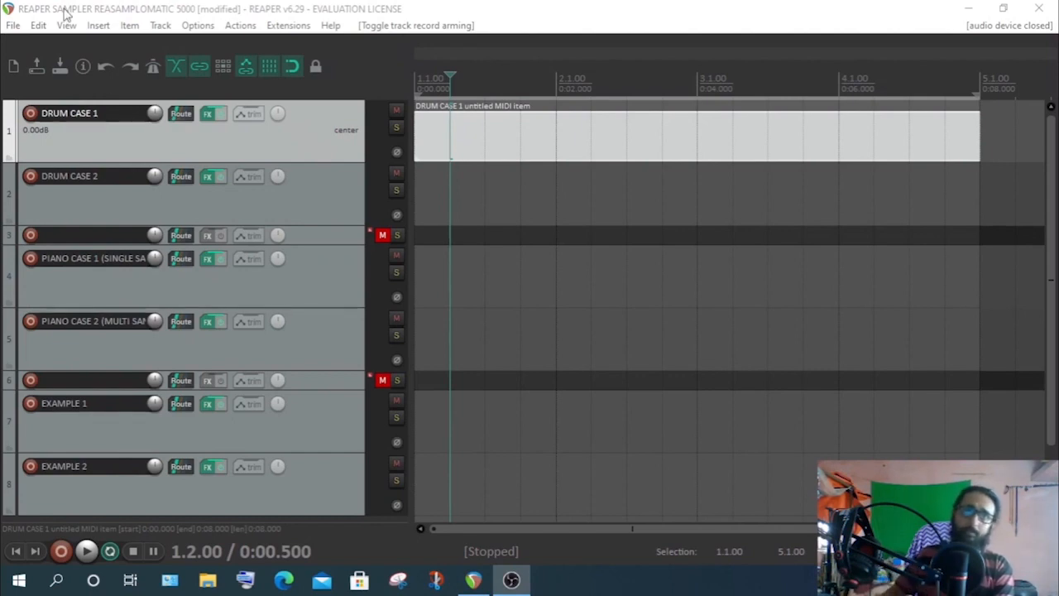
{"action": "left_click", "coordinate": [320, 198]}
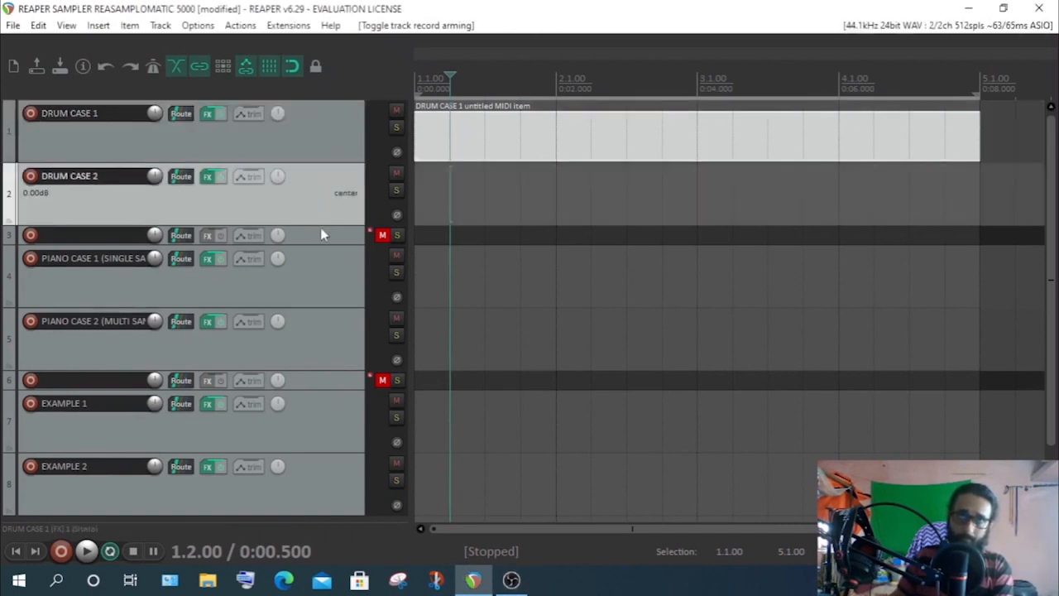
{"action": "left_click", "coordinate": [310, 280]}
{"action": "left_click", "coordinate": [314, 338]}
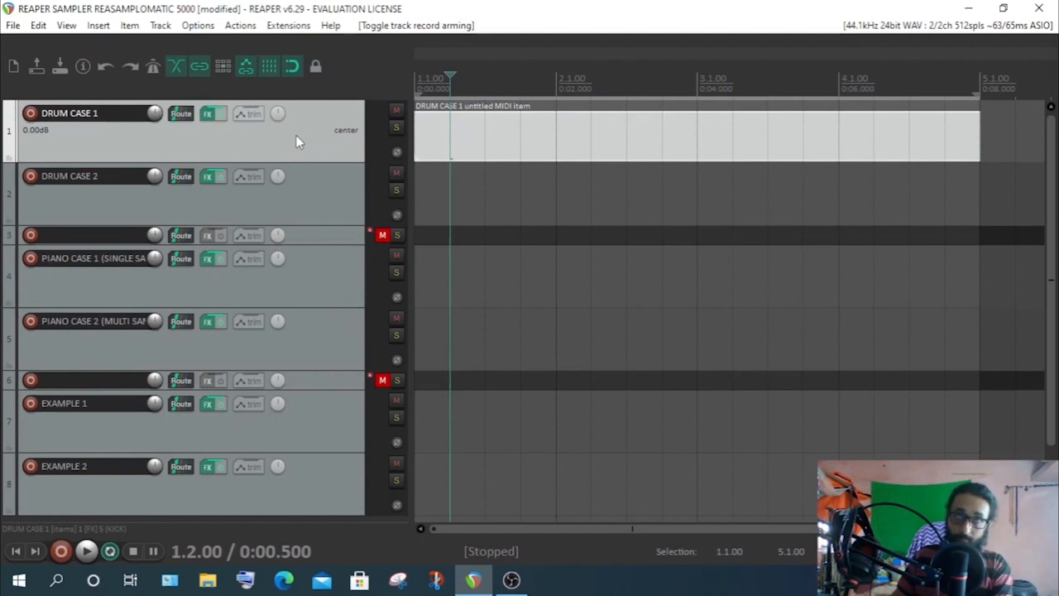
Open the DRUM CASE 1 track's FX chain and look through its MIDI Choke, kick, snare and hi-hat effects
{"action": "left_click", "coordinate": [209, 116]}
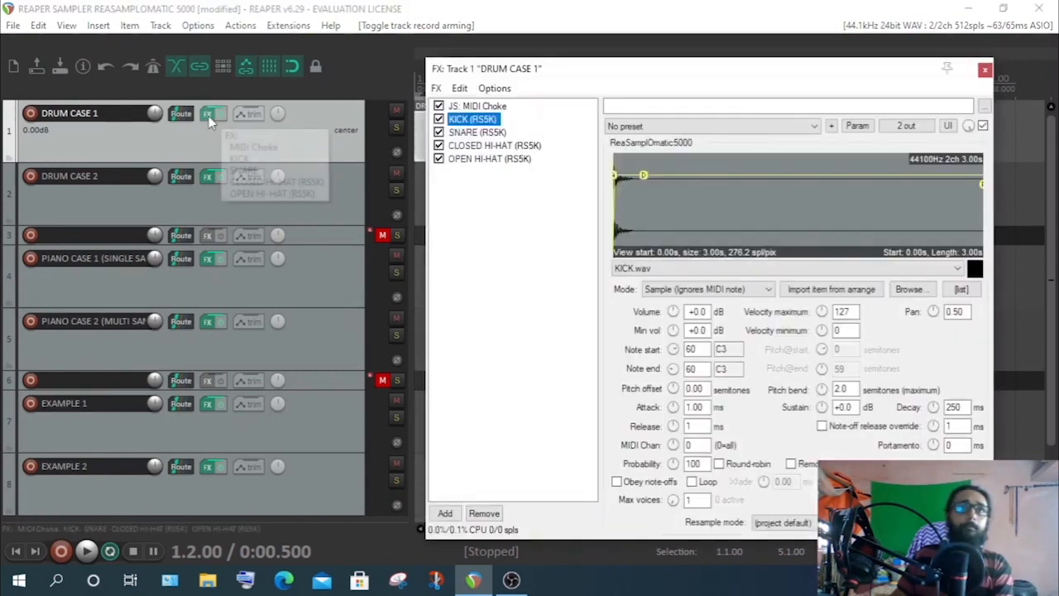
{"action": "left_click_drag", "start_coordinate": [701, 78], "coordinate": [549, 74]}
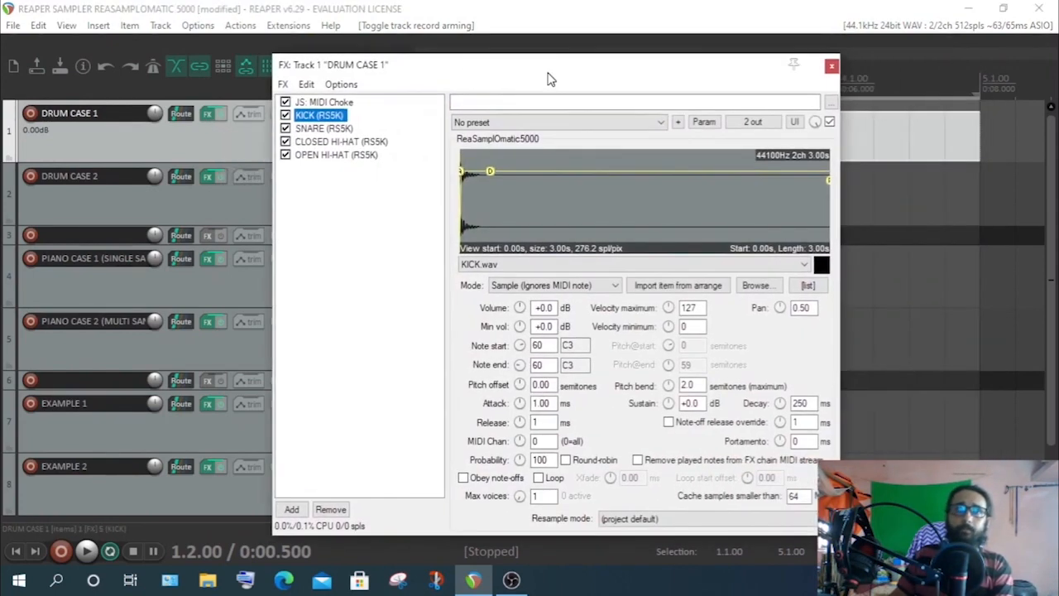
{"action": "left_click", "coordinate": [324, 104]}
{"action": "left_click", "coordinate": [319, 117]}
{"action": "left_click", "coordinate": [324, 130]}
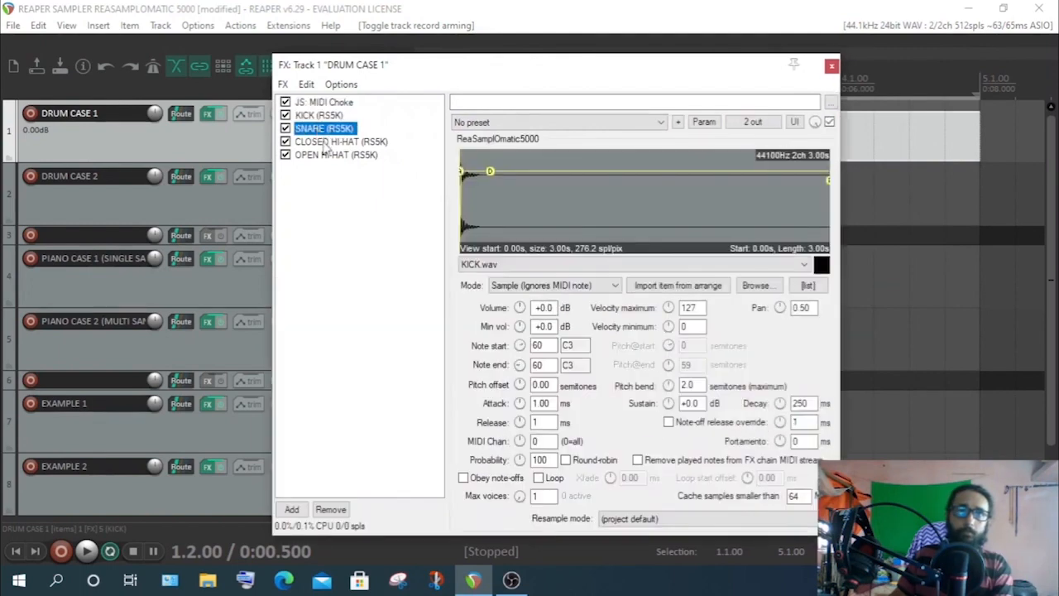
{"action": "left_click", "coordinate": [324, 141]}
{"action": "left_click", "coordinate": [327, 157]}
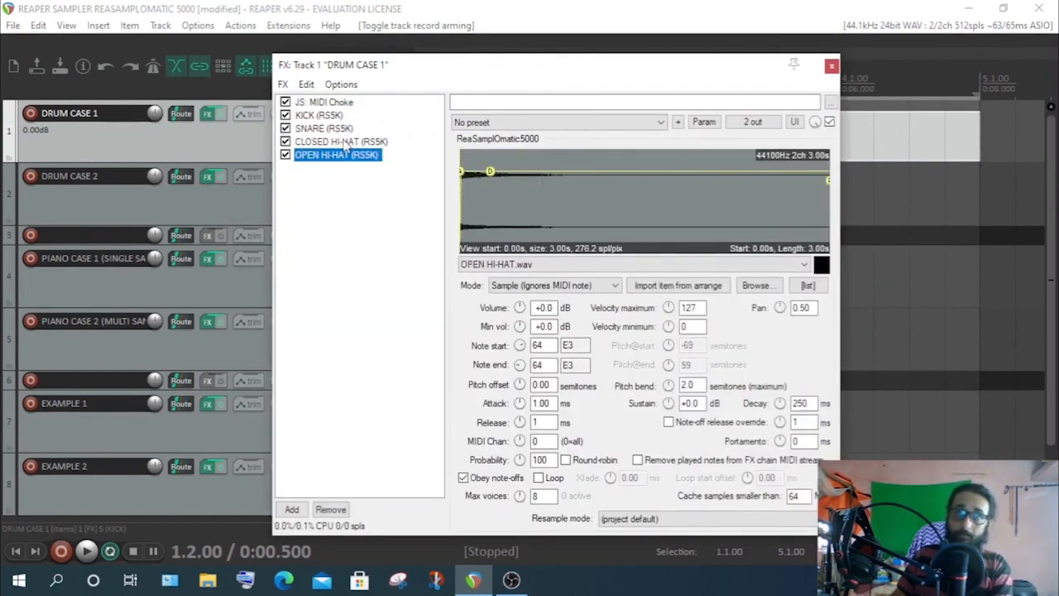
{"action": "left_click", "coordinate": [327, 116]}
{"action": "left_click", "coordinate": [330, 103]}
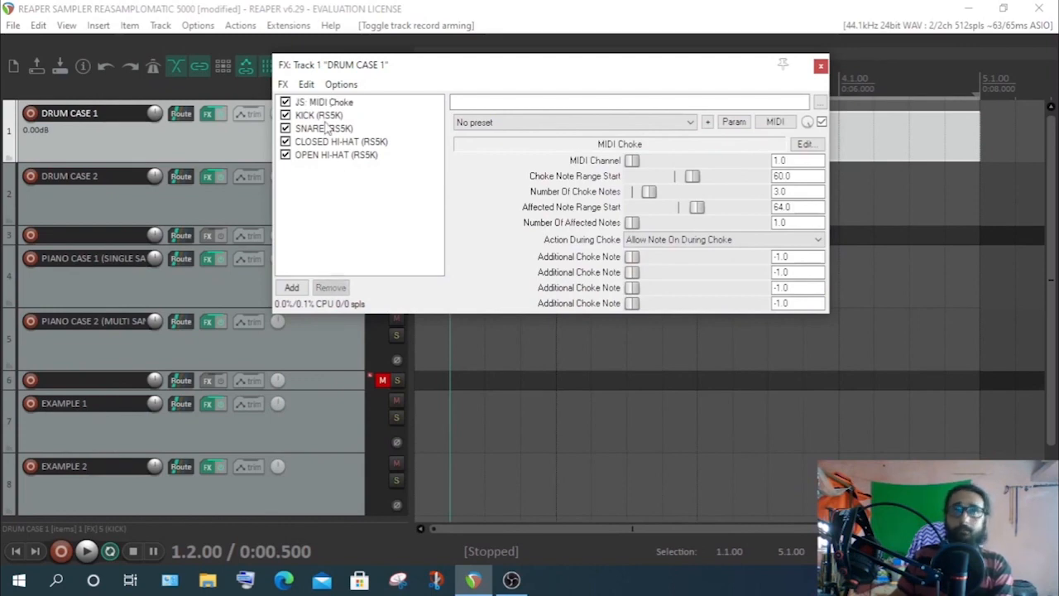
Compare the sample, note range and note-off settings of the kick, snare, closed hi-hat and open hi-hat samplers
{"action": "left_click", "coordinate": [327, 116]}
{"action": "left_click", "coordinate": [324, 129]}
{"action": "left_click", "coordinate": [324, 141]}
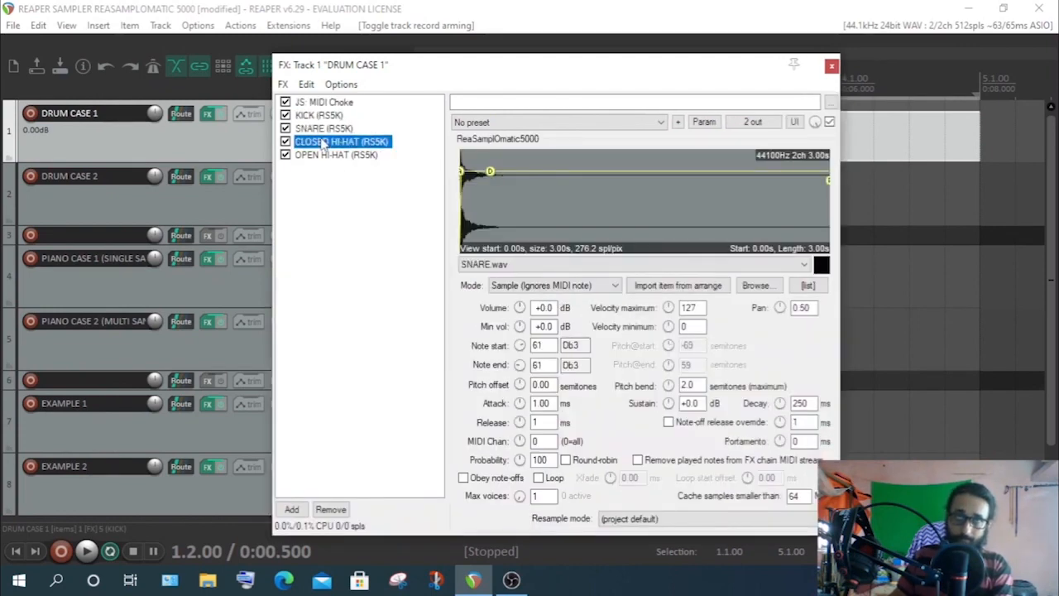
{"action": "left_click", "coordinate": [326, 155]}
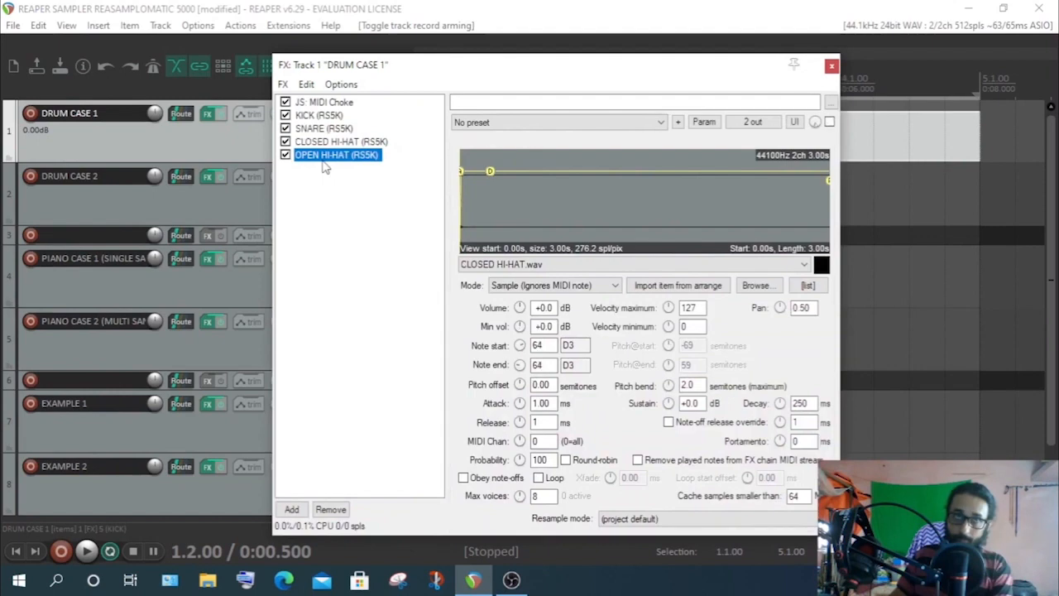
{"action": "left_click", "coordinate": [327, 116]}
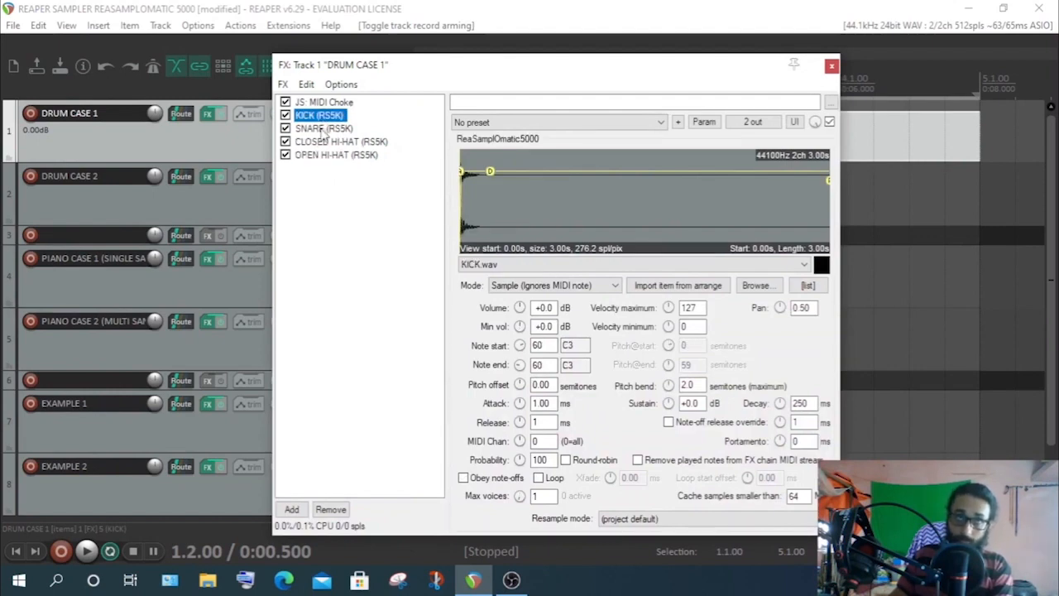
{"action": "left_click", "coordinate": [324, 129]}
{"action": "left_click", "coordinate": [322, 142]}
{"action": "left_click", "coordinate": [324, 155]}
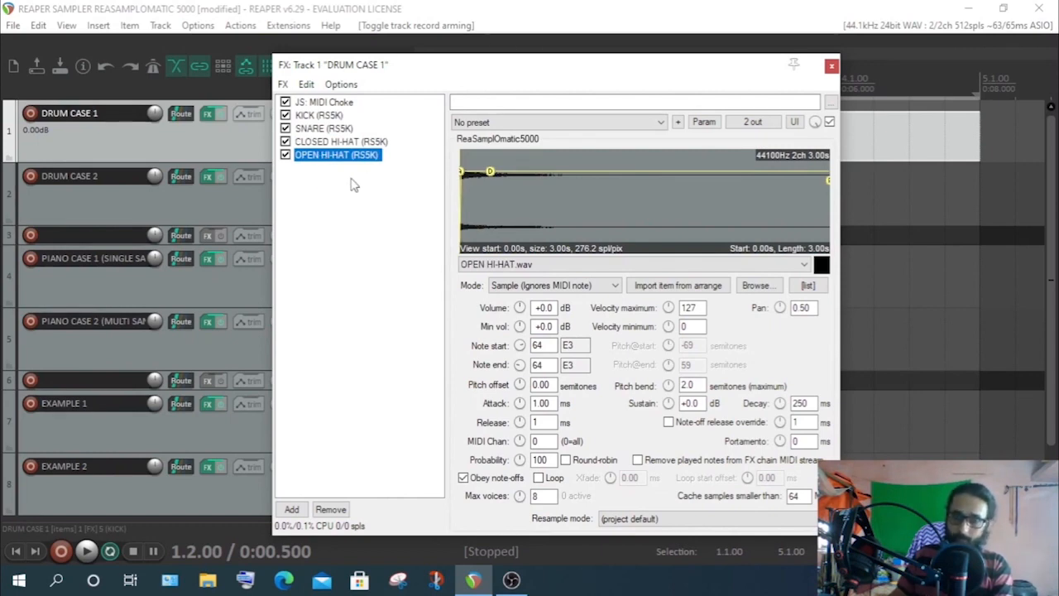
{"action": "left_click", "coordinate": [335, 117]}
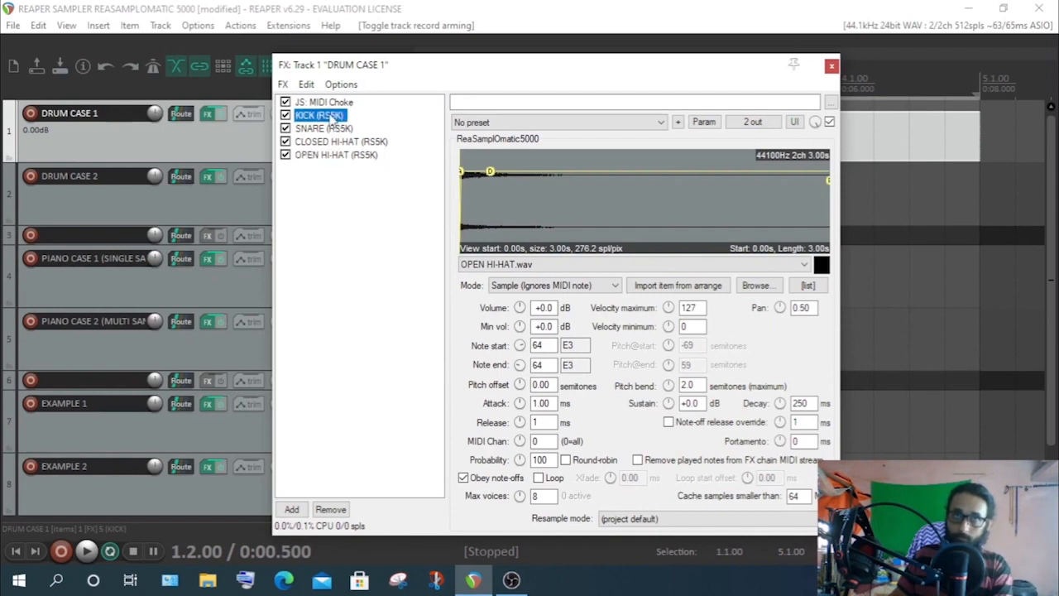
{"action": "left_click", "coordinate": [331, 130]}
{"action": "left_click", "coordinate": [331, 141]}
{"action": "left_click", "coordinate": [331, 155]}
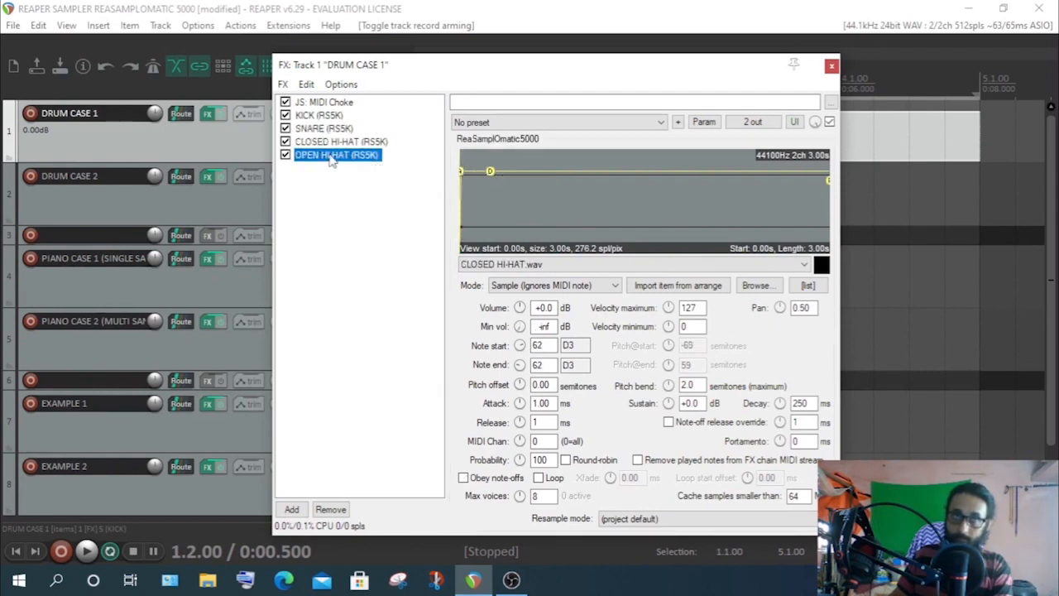
{"action": "left_click", "coordinate": [326, 117]}
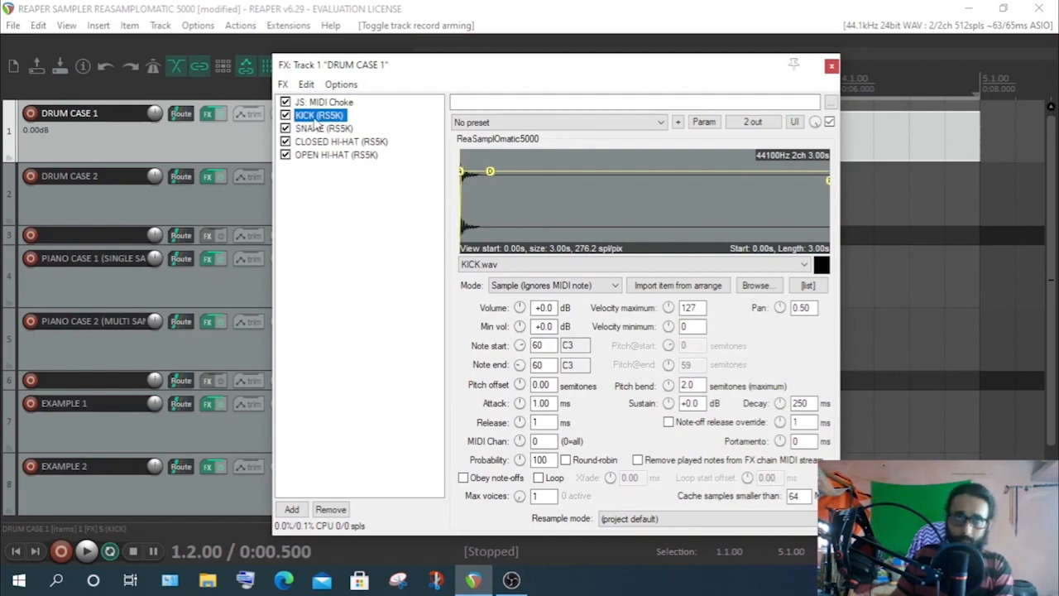
{"action": "left_click", "coordinate": [320, 128]}
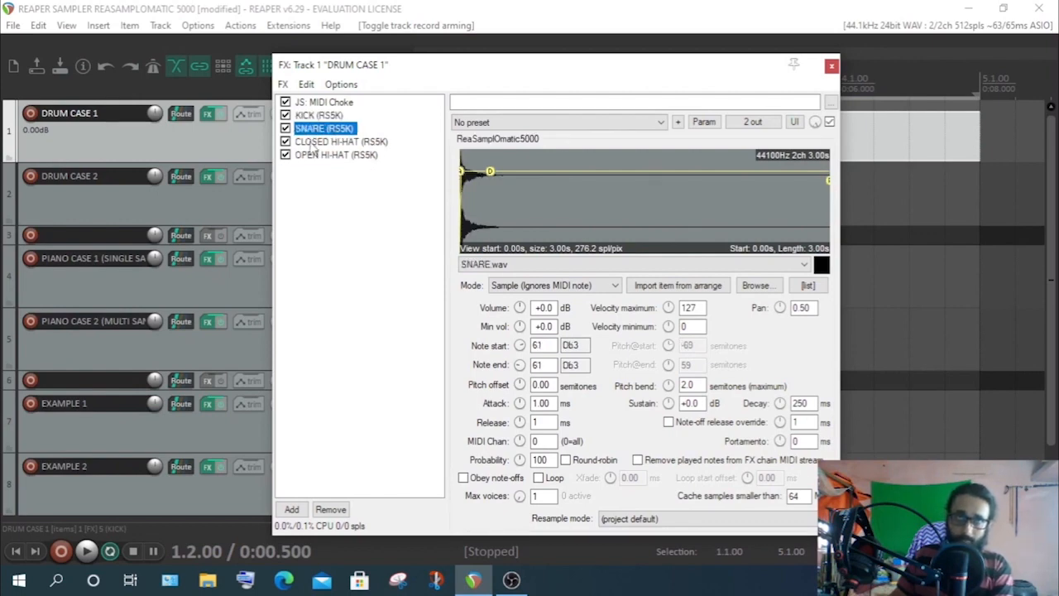
{"action": "left_click", "coordinate": [315, 143]}
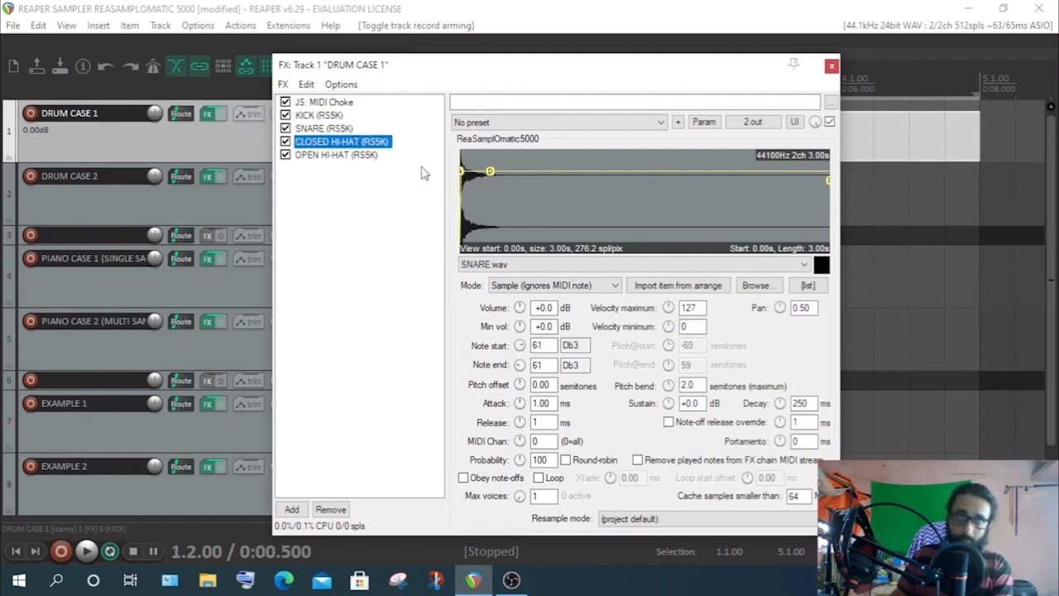
{"action": "left_click", "coordinate": [307, 158]}
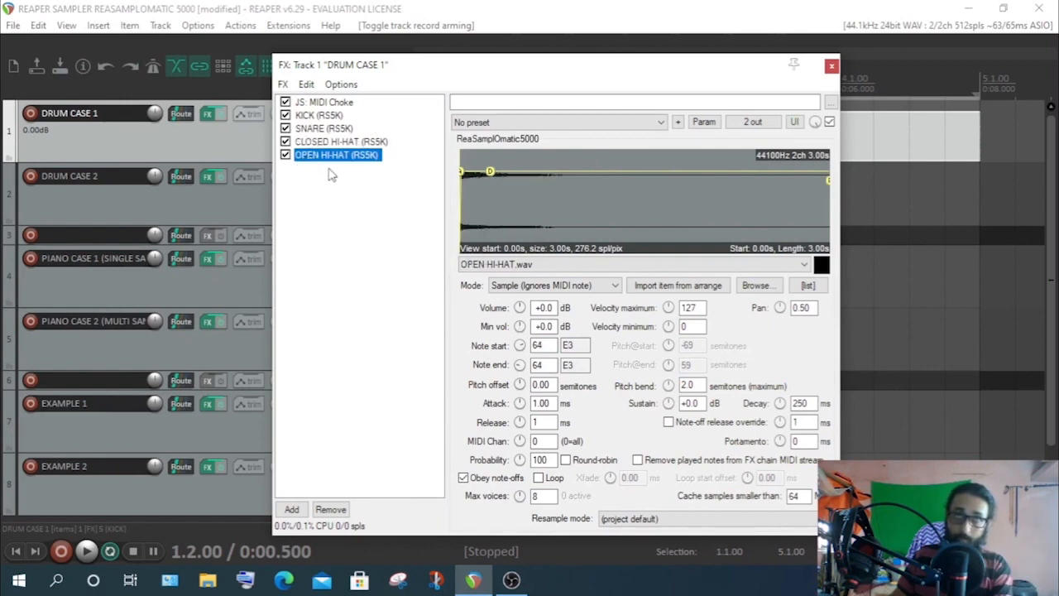
Review the playback modes offered for the KICK sampler, keeping Sample (Ignores MIDI note)
{"action": "left_click", "coordinate": [309, 116]}
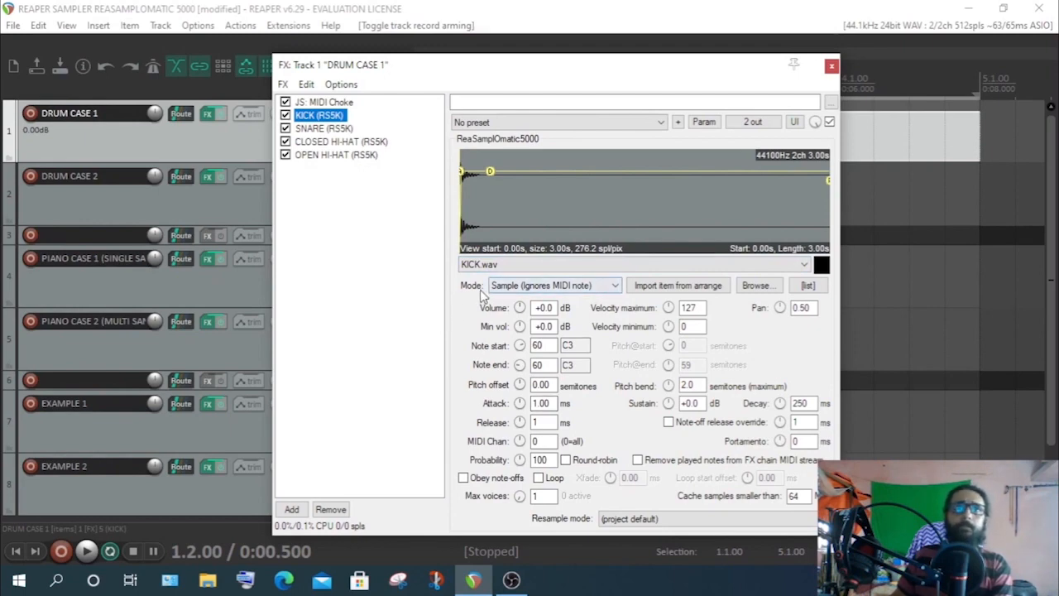
{"action": "left_click", "coordinate": [558, 290]}
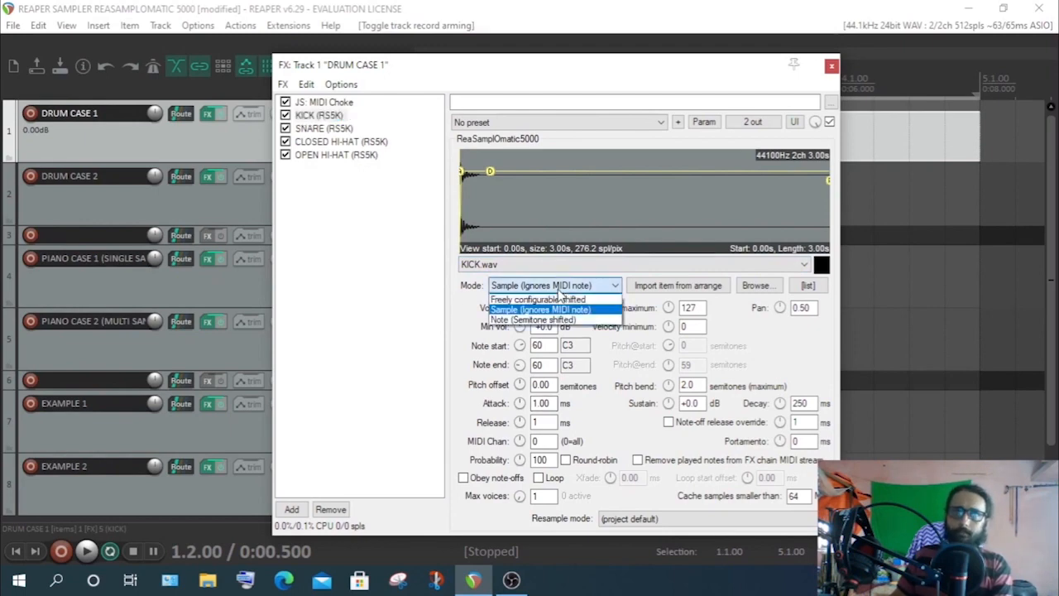
{"action": "left_click", "coordinate": [479, 290]}
{"action": "left_click", "coordinate": [500, 288]}
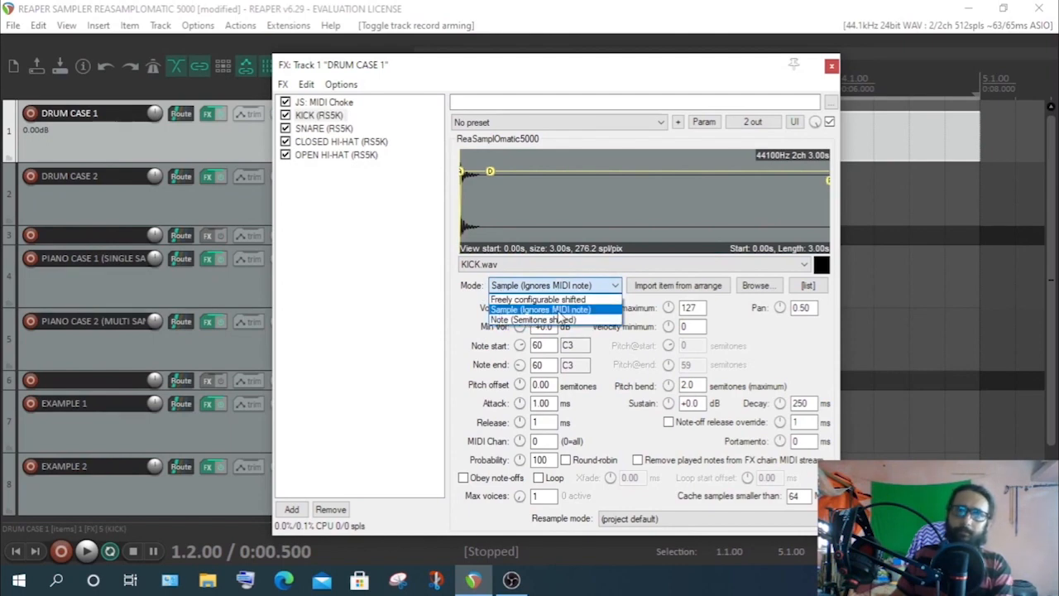
{"action": "left_click", "coordinate": [465, 309]}
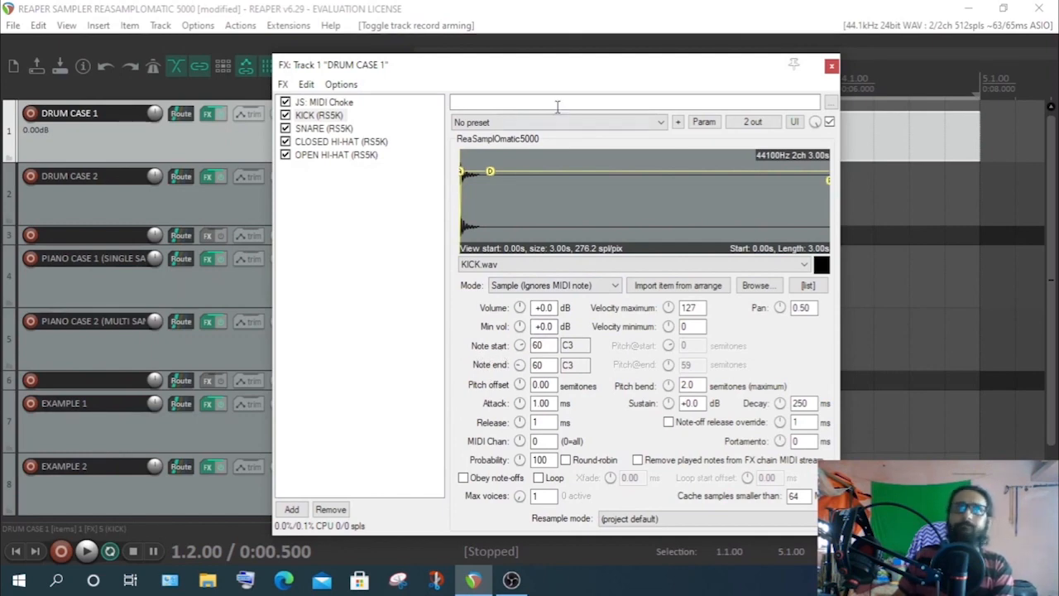
Open the DRUM CASE 1 MIDI item's editor beside the FX window and arm the track for recording
{"action": "left_click_drag", "start_coordinate": [568, 71], "coordinate": [646, 55]}
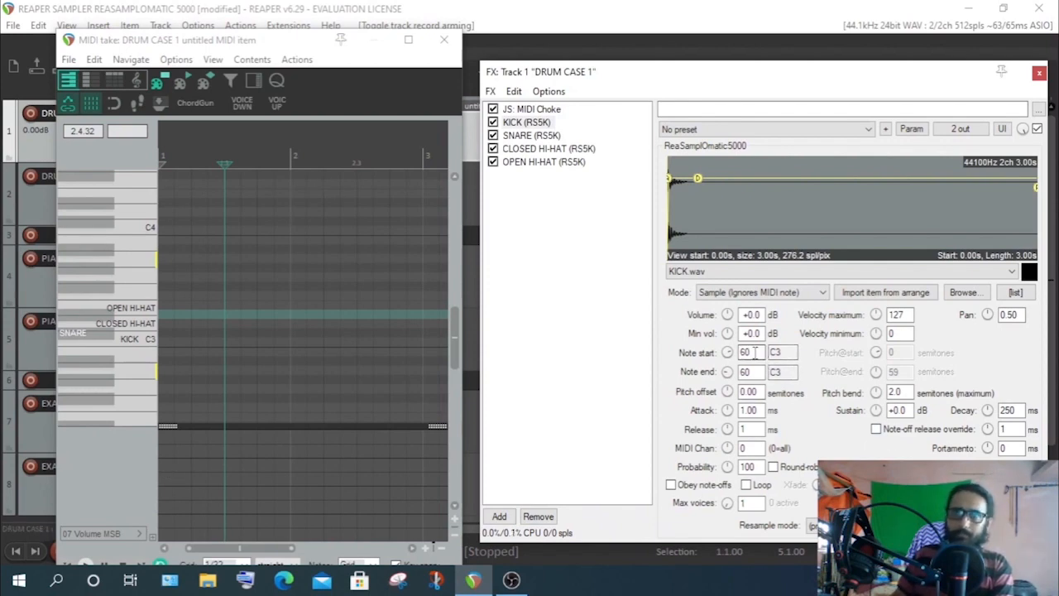
{"action": "left_click", "coordinate": [86, 80]}
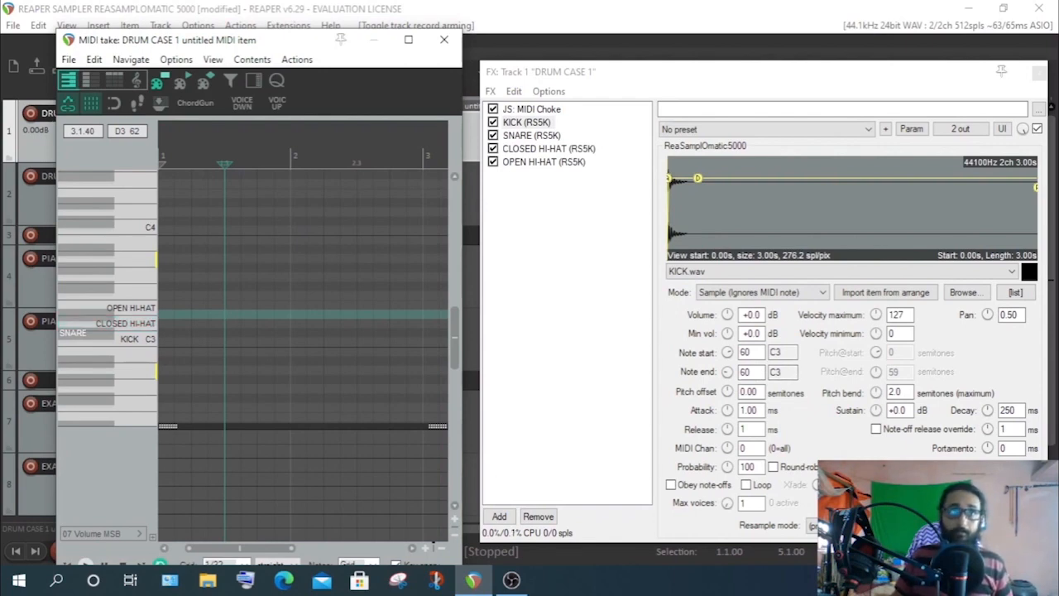
{"action": "left_click_drag", "start_coordinate": [290, 43], "coordinate": [455, 141]}
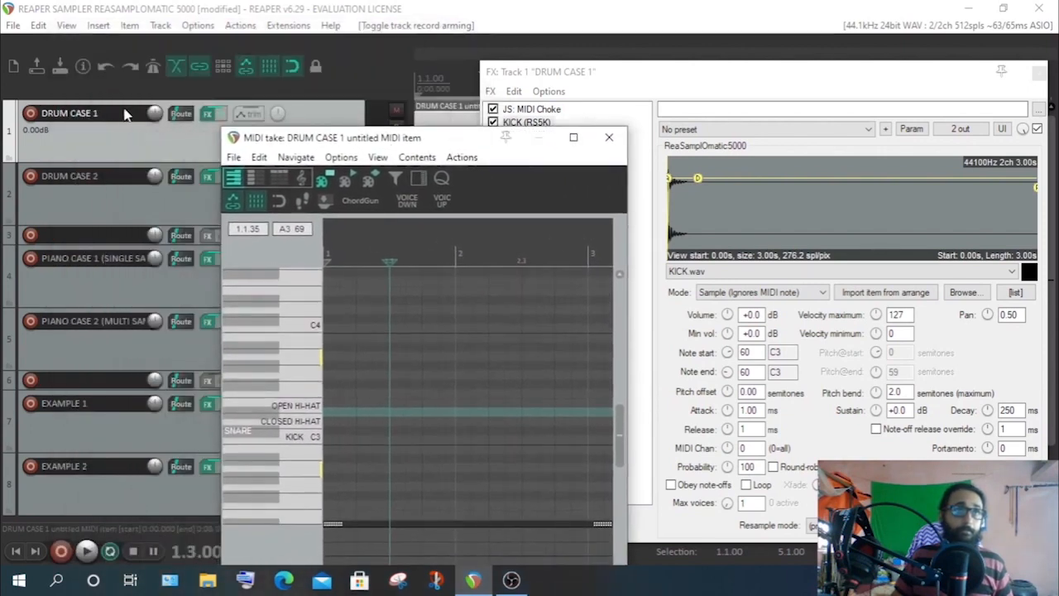
{"action": "left_click", "coordinate": [30, 113]}
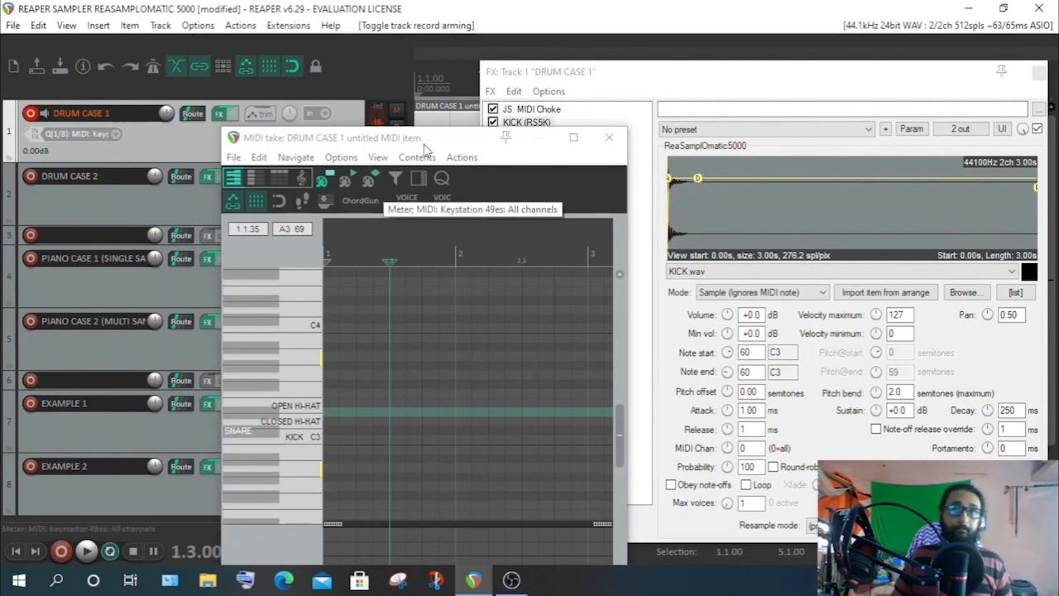
{"action": "left_click_drag", "start_coordinate": [423, 149], "coordinate": [240, 42]}
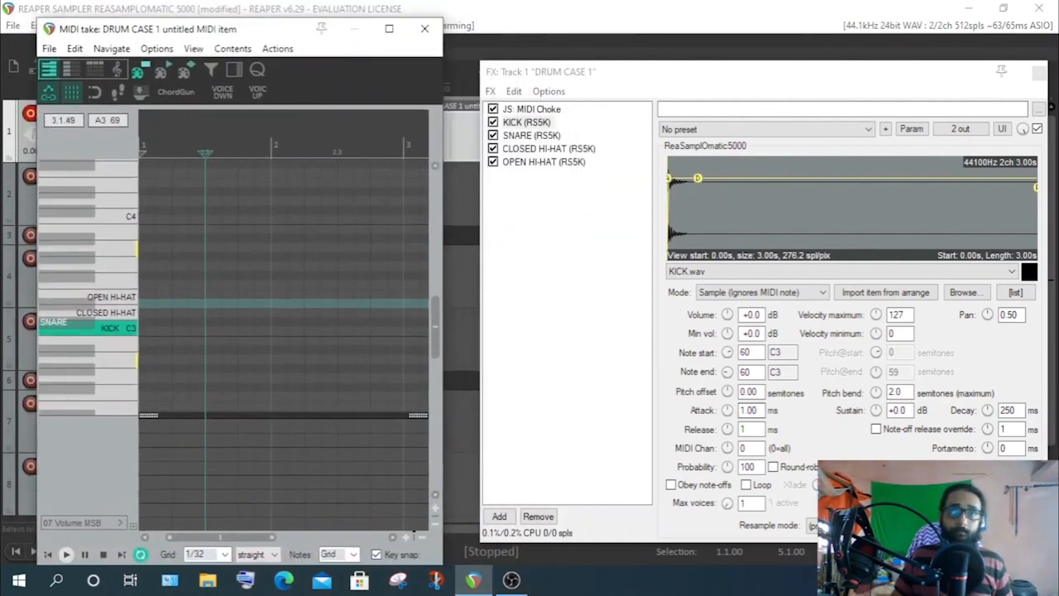
{"action": "left_click_drag", "start_coordinate": [782, 80], "coordinate": [766, 62]}
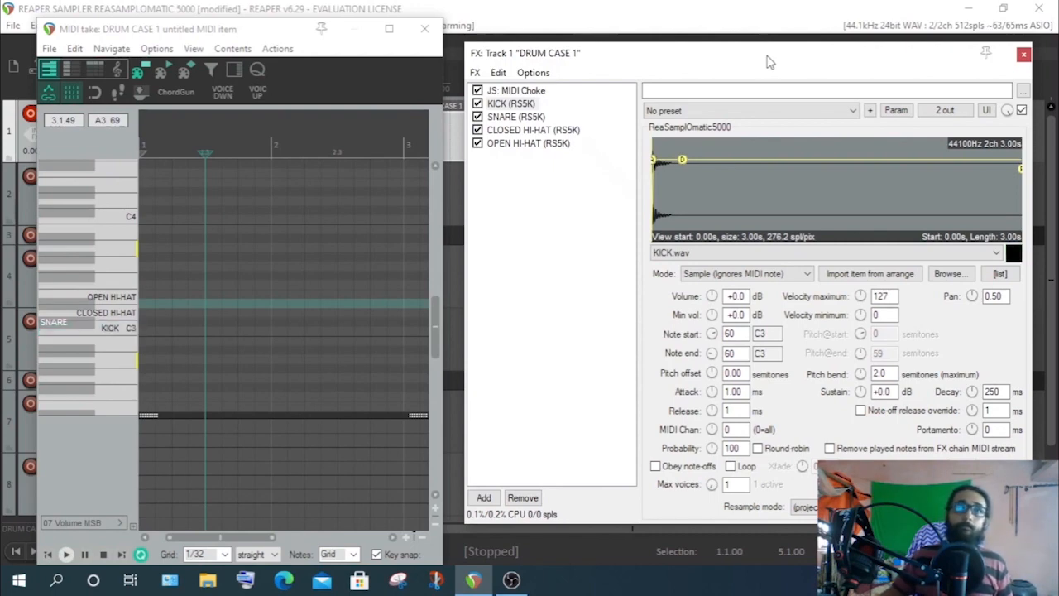
Bypass the snare, closed hi-hat and open hi-hat samplers in the DRUM CASE 1 FX chain
{"action": "left_click", "coordinate": [477, 130]}
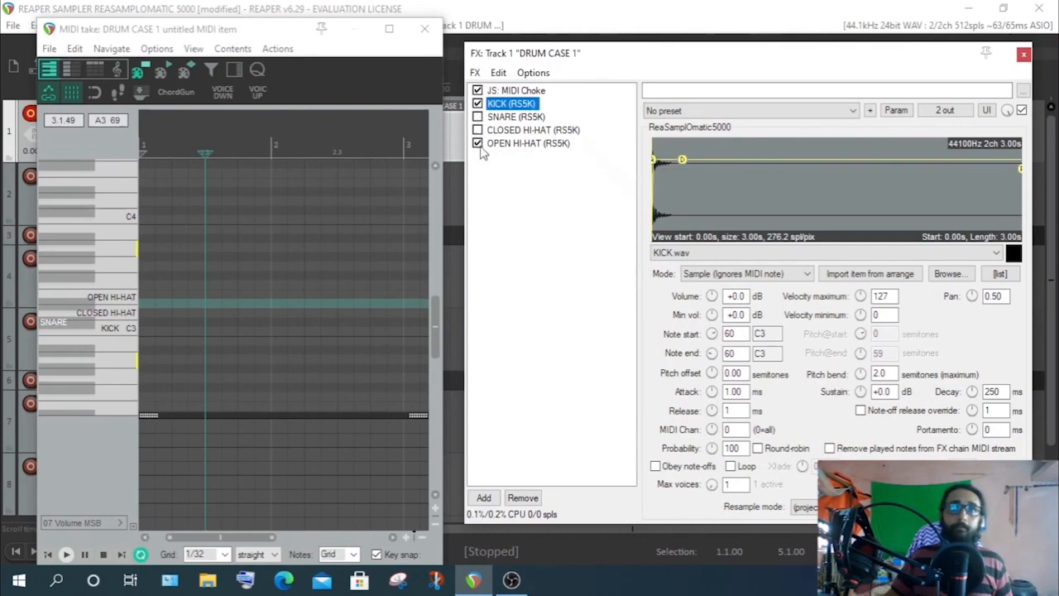
{"action": "left_click", "coordinate": [478, 143]}
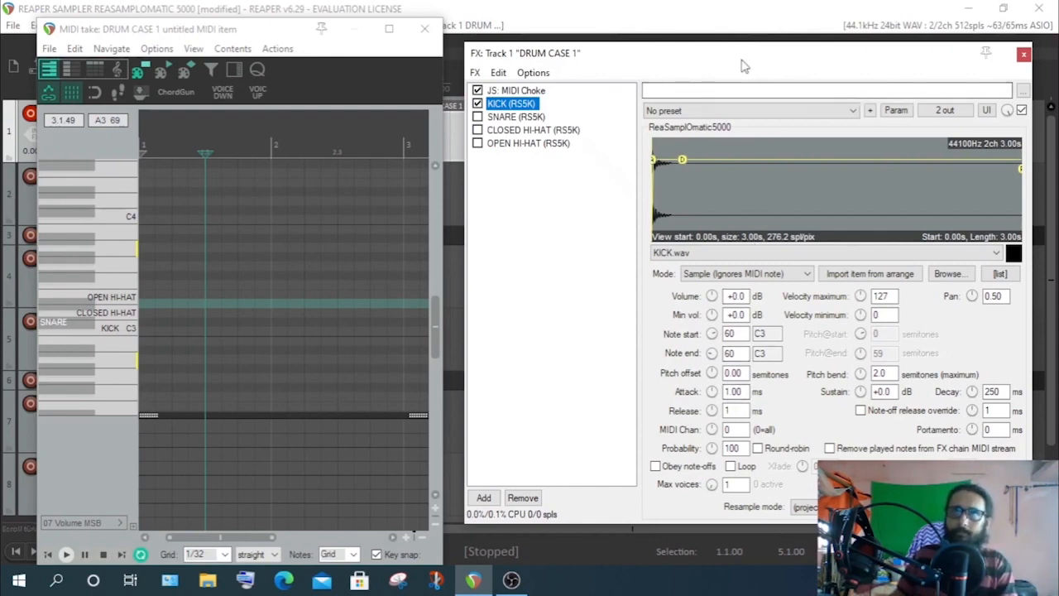
{"action": "left_click_drag", "start_coordinate": [742, 66], "coordinate": [732, 64]}
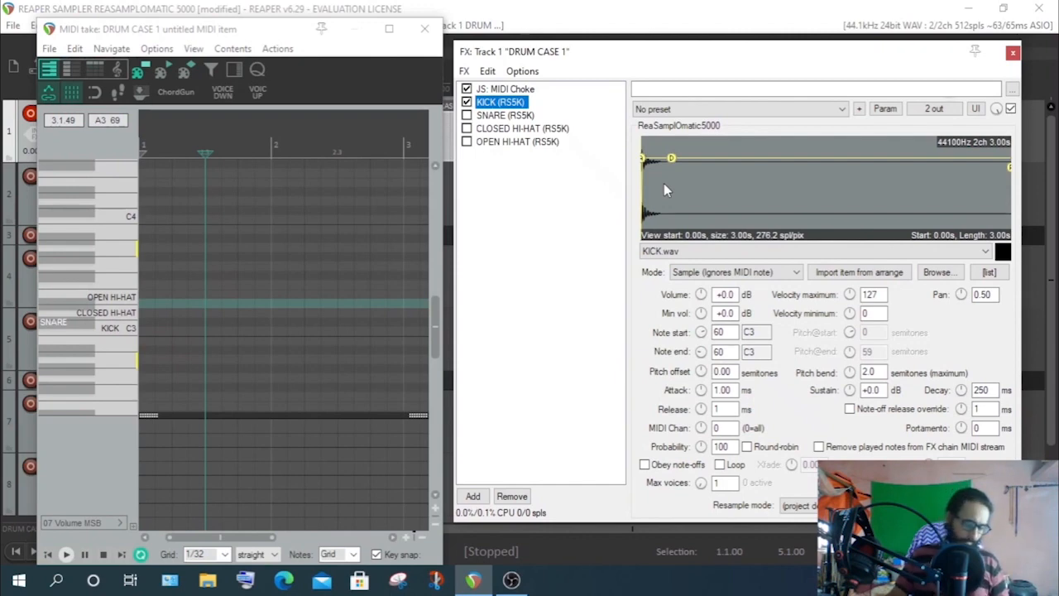
Try Obey note-offs on the kick sampler and turn it off again
{"action": "left_click", "coordinate": [644, 465]}
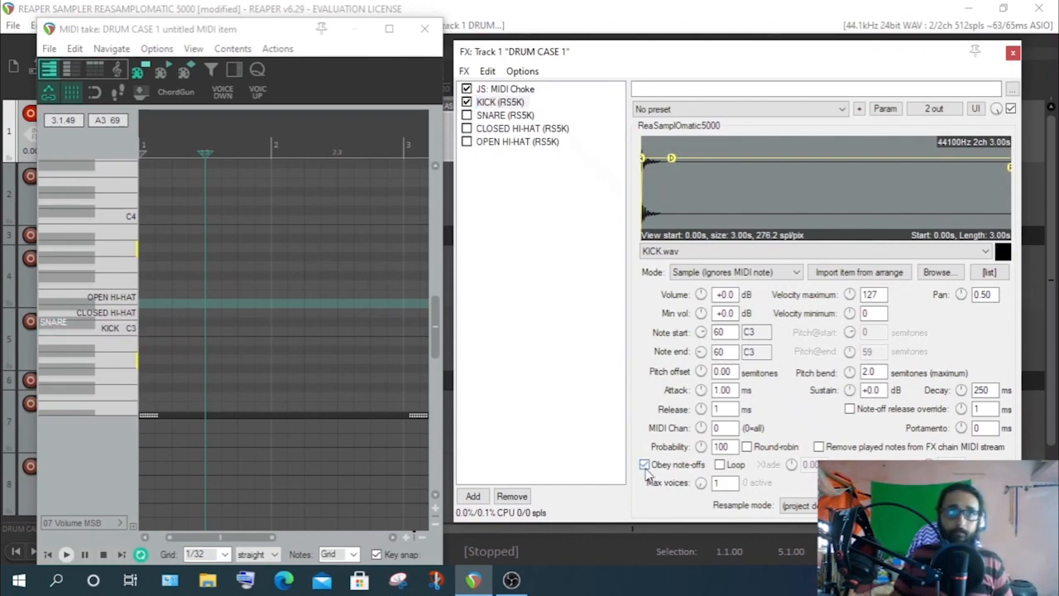
{"action": "left_click", "coordinate": [645, 465]}
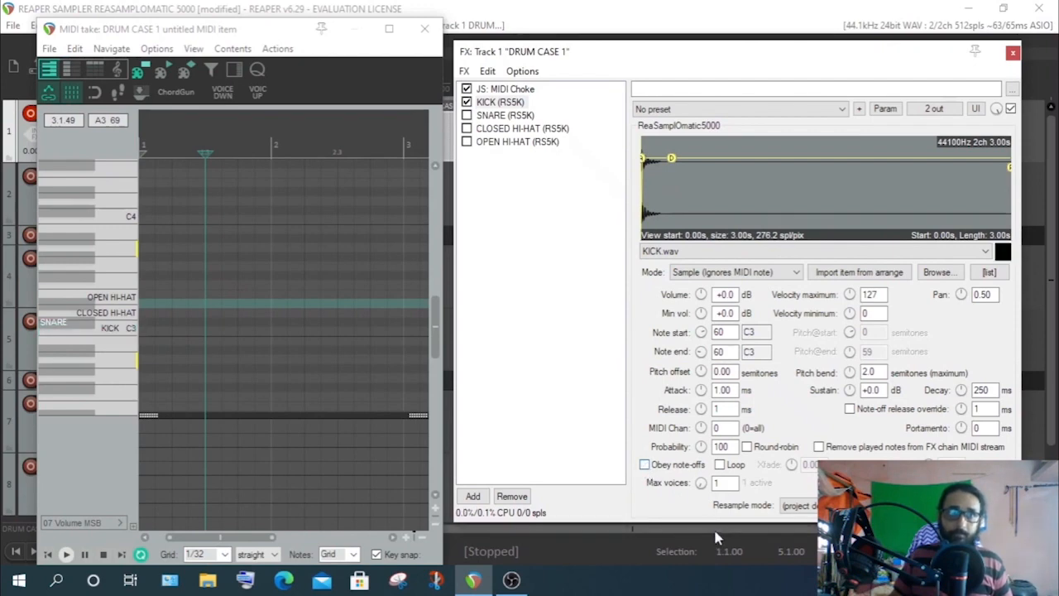
{"action": "left_click", "coordinate": [647, 466]}
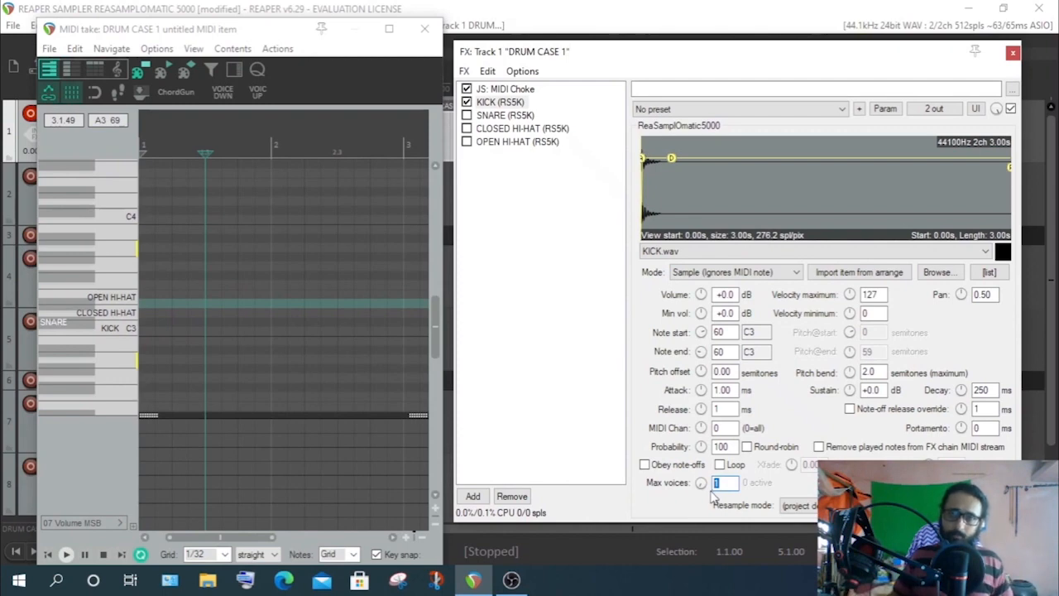
Re-enable the snare sampler alongside the kick and place the FX window beside the MIDI editor
{"action": "left_click", "coordinate": [467, 102]}
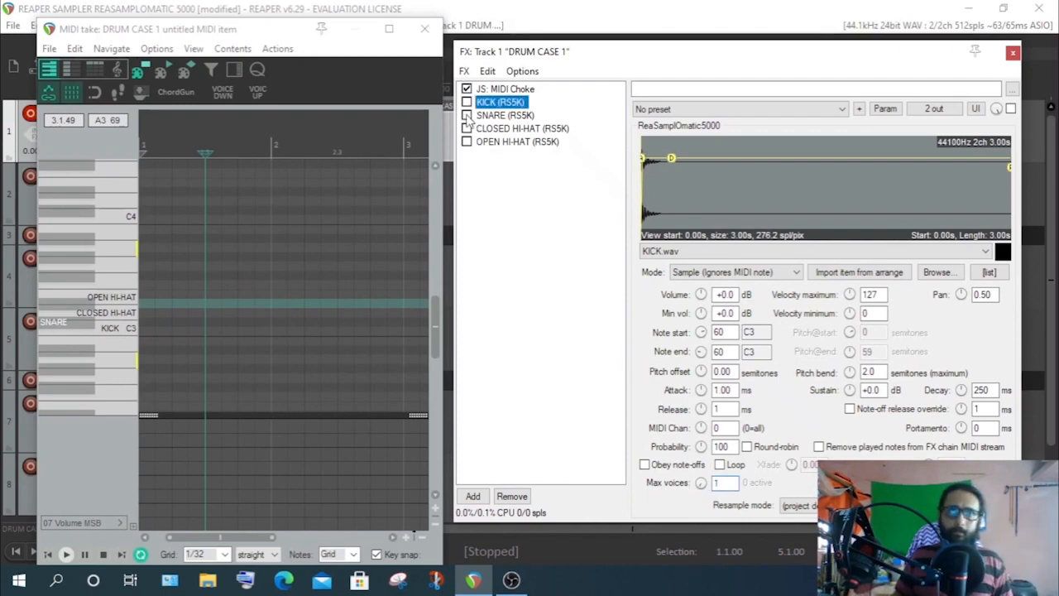
{"action": "left_click", "coordinate": [467, 103]}
{"action": "left_click", "coordinate": [467, 115]}
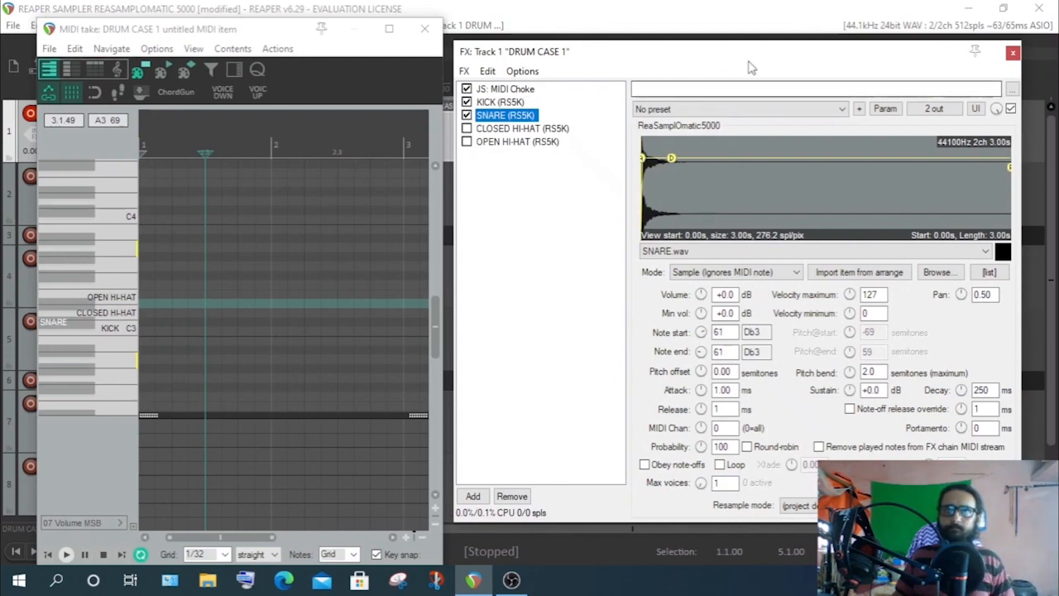
{"action": "left_click_drag", "start_coordinate": [736, 51], "coordinate": [690, 37]}
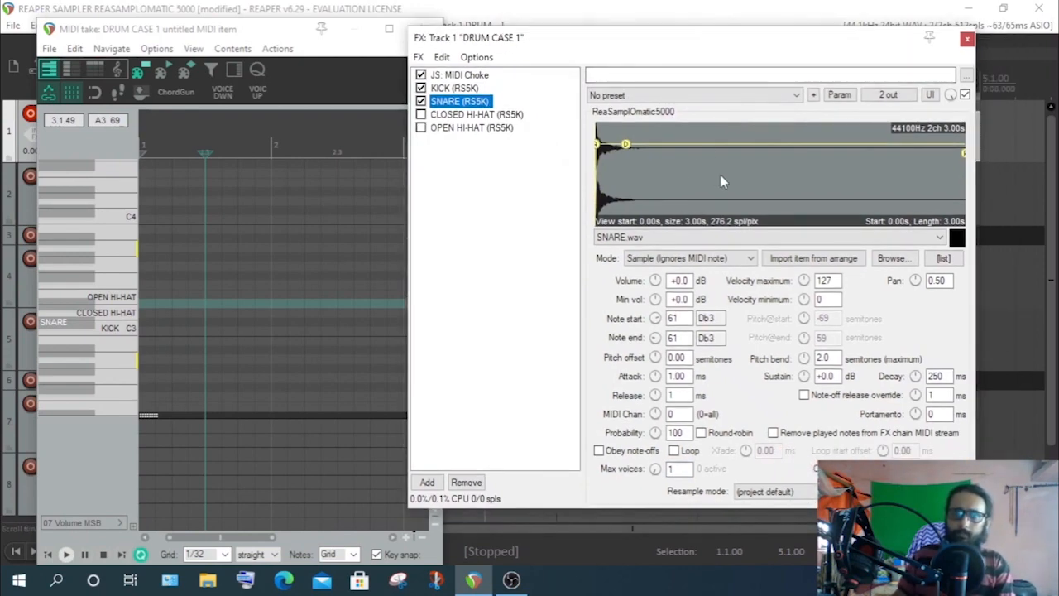
{"action": "left_click_drag", "start_coordinate": [640, 44], "coordinate": [689, 44]}
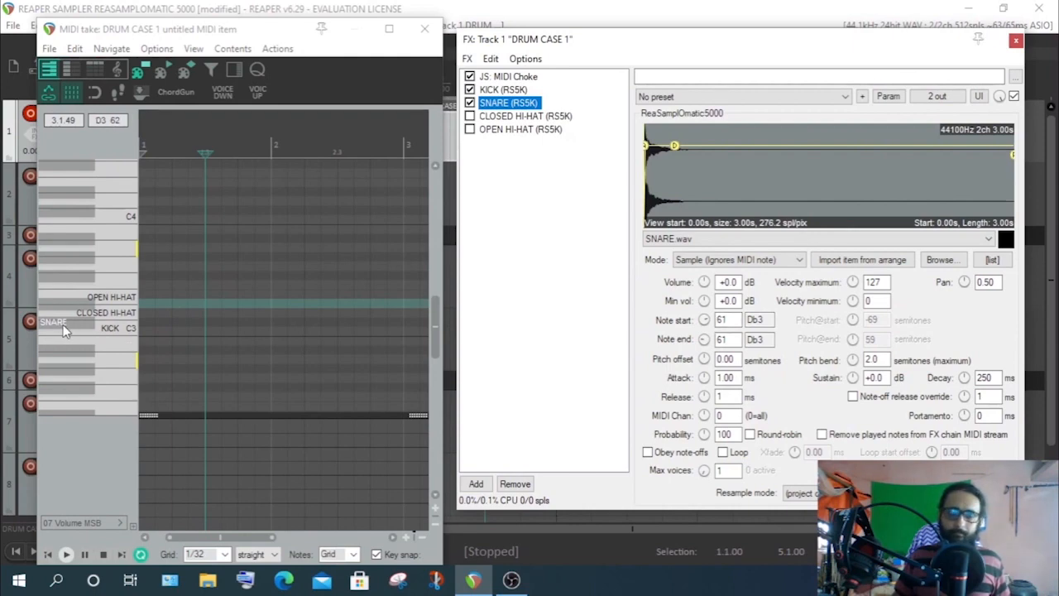
Compare the snare sampler's note start value with the named notes in the MIDI editor, returning to the piano roll view
{"action": "double_click", "coordinate": [721, 320]}
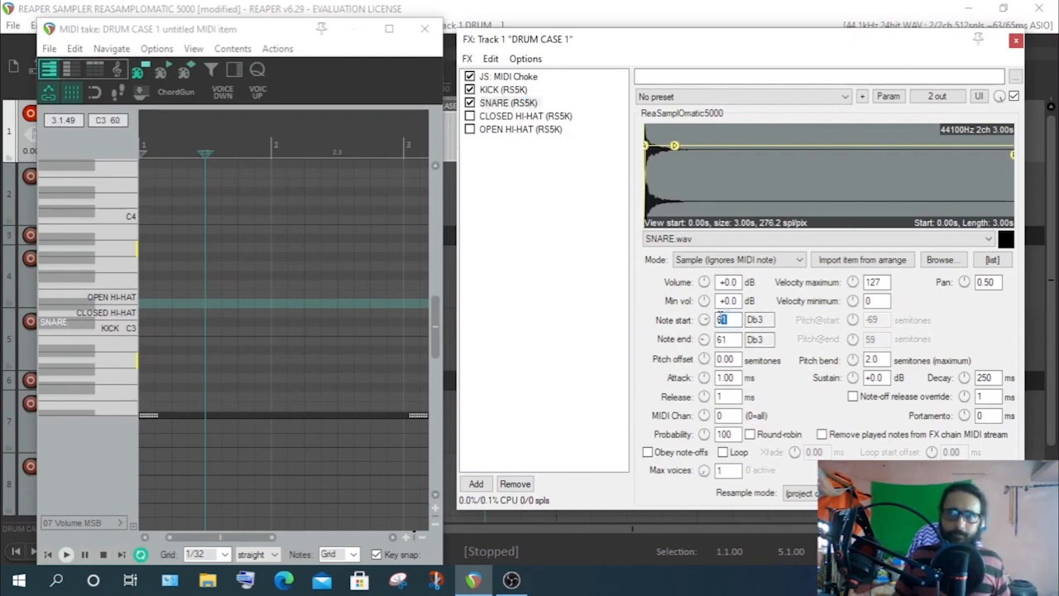
{"action": "left_click", "coordinate": [50, 68]}
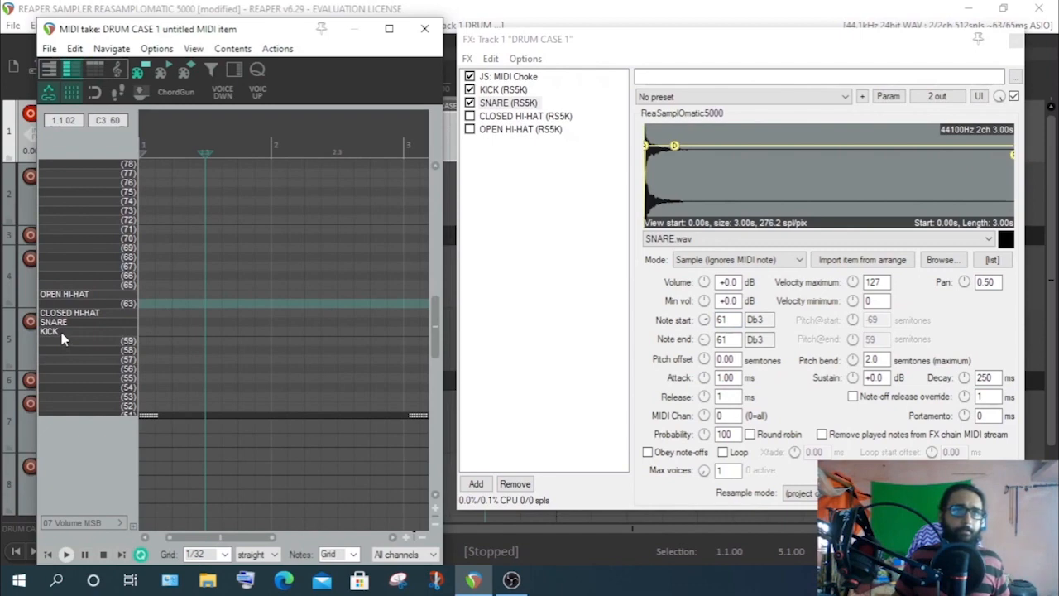
{"action": "left_click", "coordinate": [702, 321]}
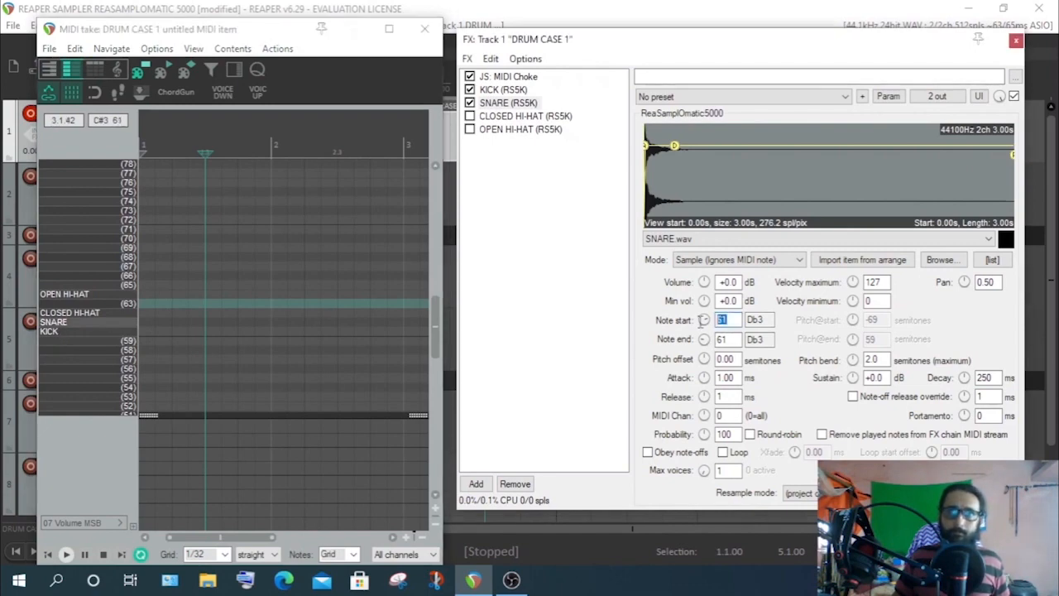
{"action": "left_click", "coordinate": [50, 67]}
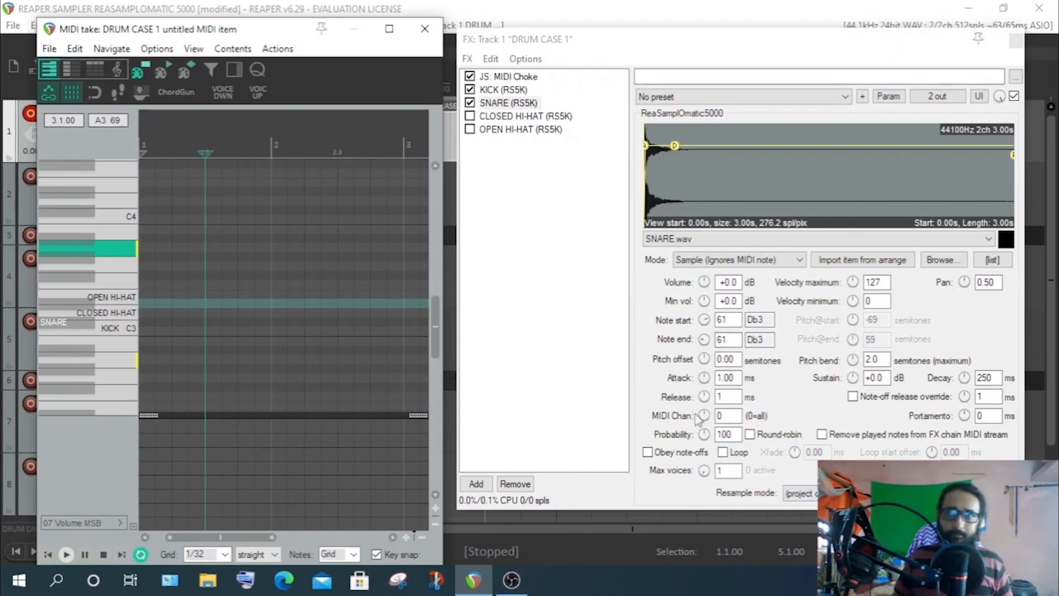
Shorten the snare sample's playback region to about 0.31 s
{"action": "mouse_move", "coordinate": [1013, 182]}
{"action": "left_mouse_down"}
{"action": "mouse_move", "coordinate": [678, 206]}
{"action": "mouse_move", "coordinate": [773, 209]}
{"action": "mouse_move", "coordinate": [694, 214]}
{"action": "left_mouse_up"}
{"action": "scroll", "coordinate": [672, 199], "scroll_direction": "up", "scroll_amount": 6}
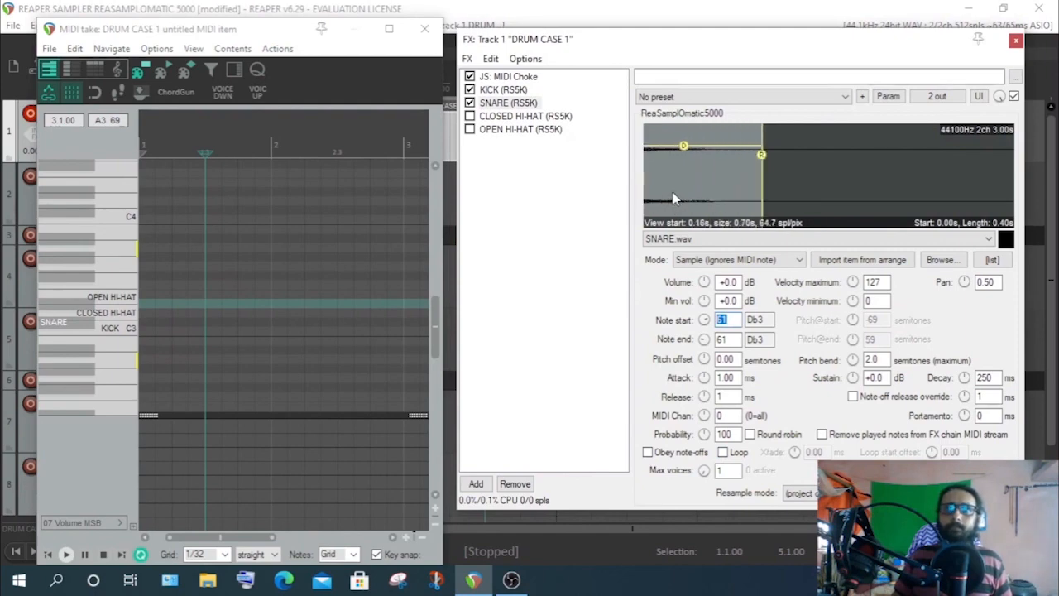
{"action": "left_click_drag", "start_coordinate": [786, 189], "coordinate": [729, 213]}
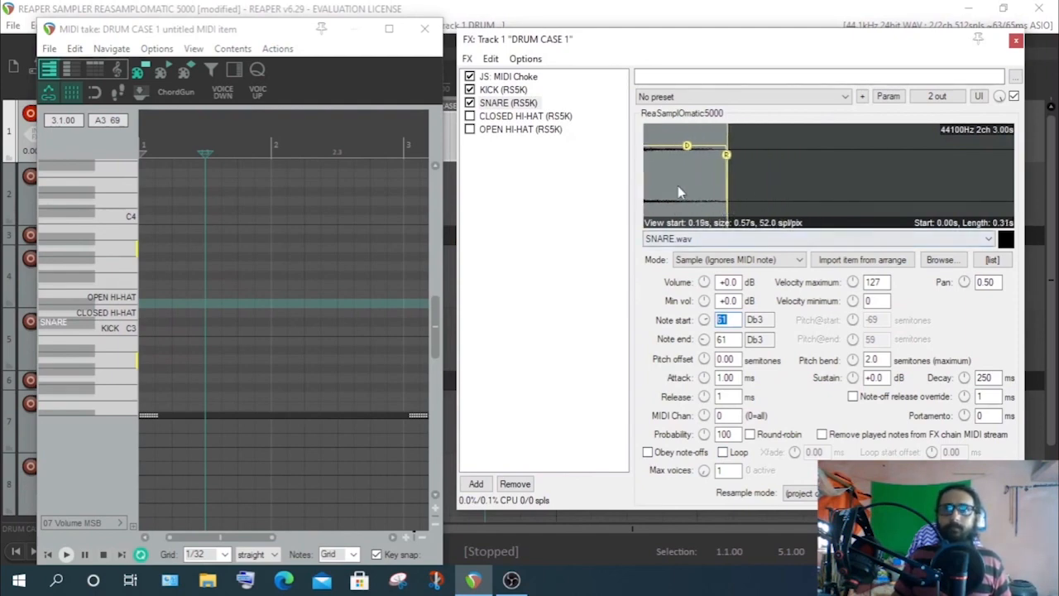
{"action": "left_click_drag", "start_coordinate": [677, 191], "coordinate": [1023, 190]}
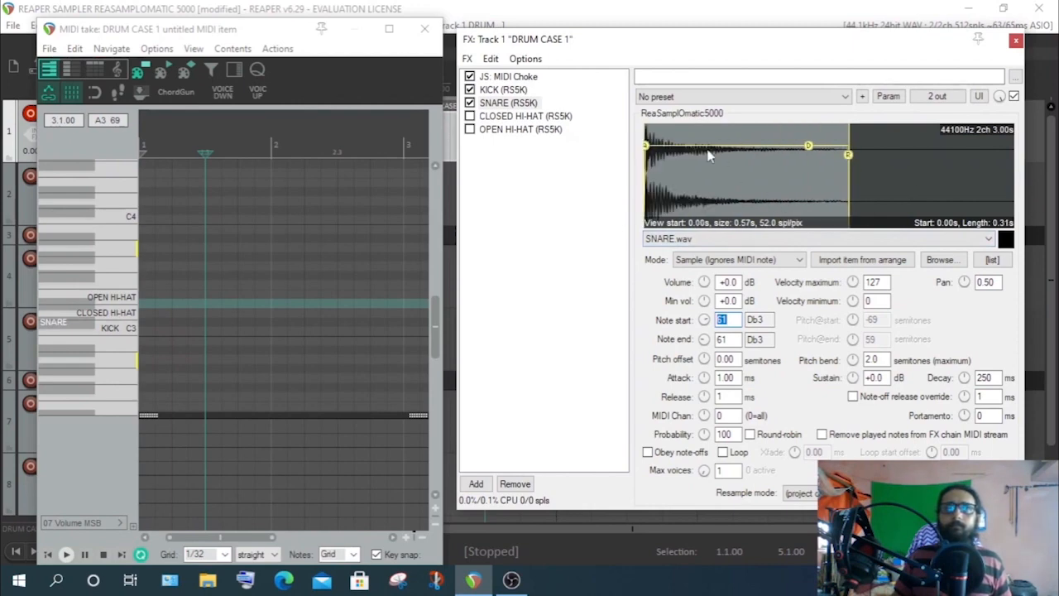
{"action": "scroll", "coordinate": [666, 163], "scroll_direction": "up", "scroll_amount": 2}
{"action": "scroll", "coordinate": [665, 163], "scroll_direction": "down", "scroll_amount": 2}
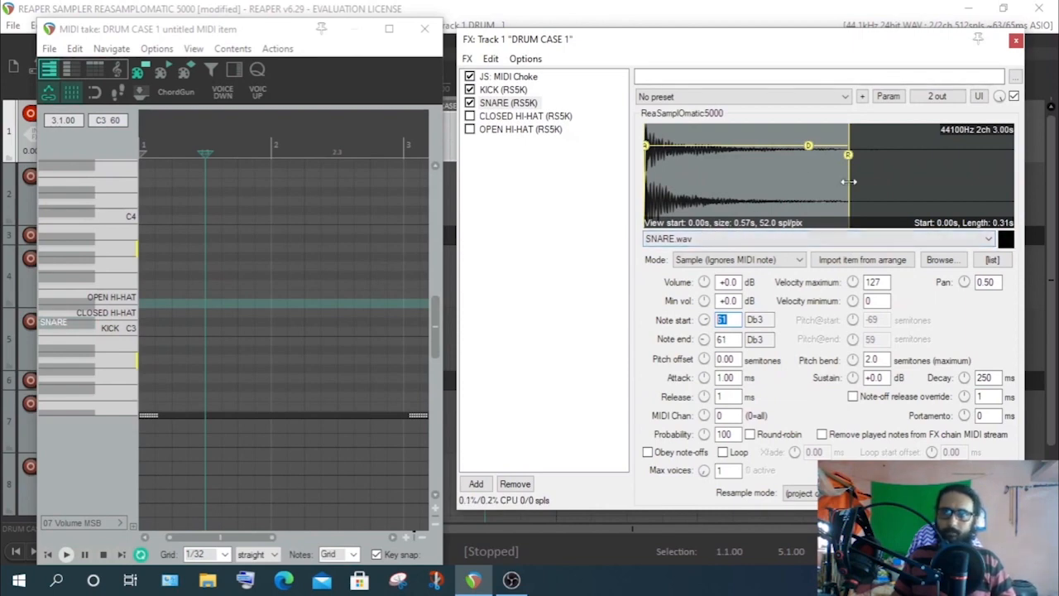
Try snare sample lengths of about 0.04 s and 0.10 s, and settle on about 1.80 s
{"action": "left_click_drag", "start_coordinate": [850, 182], "coordinate": [666, 189]}
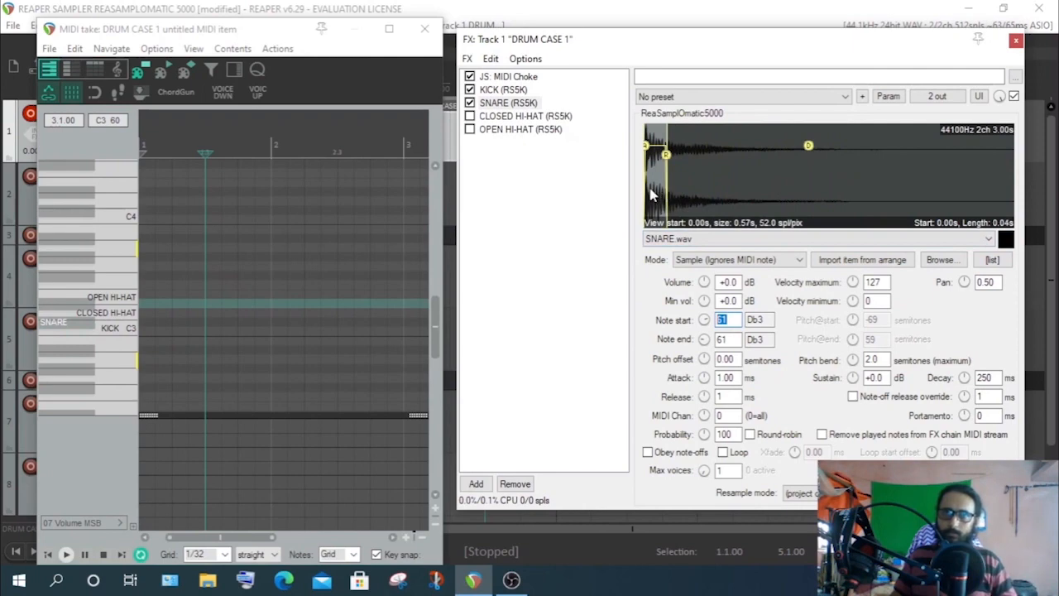
{"action": "left_click_drag", "start_coordinate": [666, 175], "coordinate": [708, 180]}
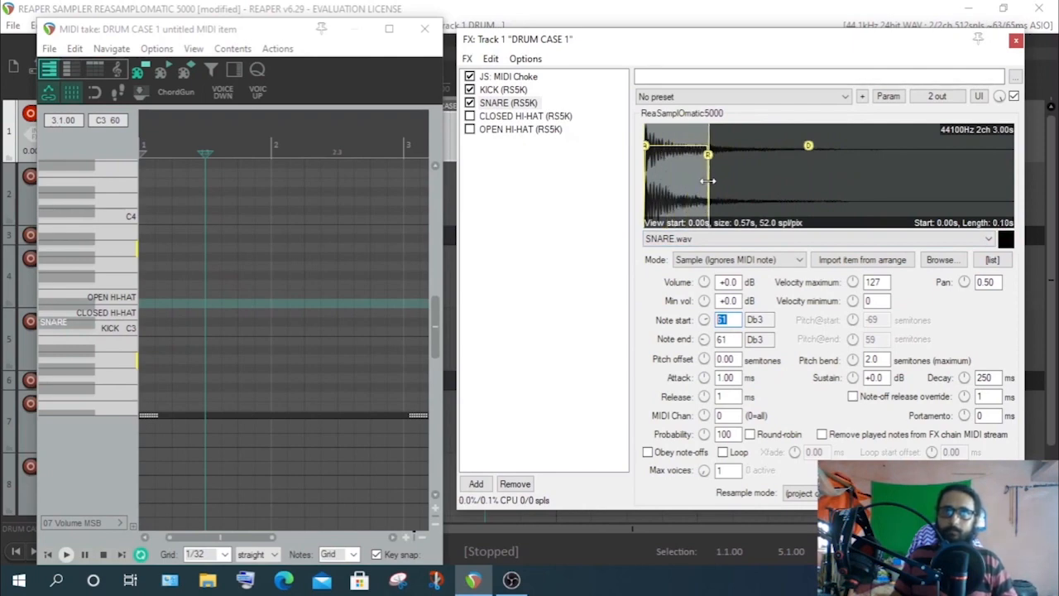
{"action": "left_click_drag", "start_coordinate": [711, 178], "coordinate": [1049, 176]}
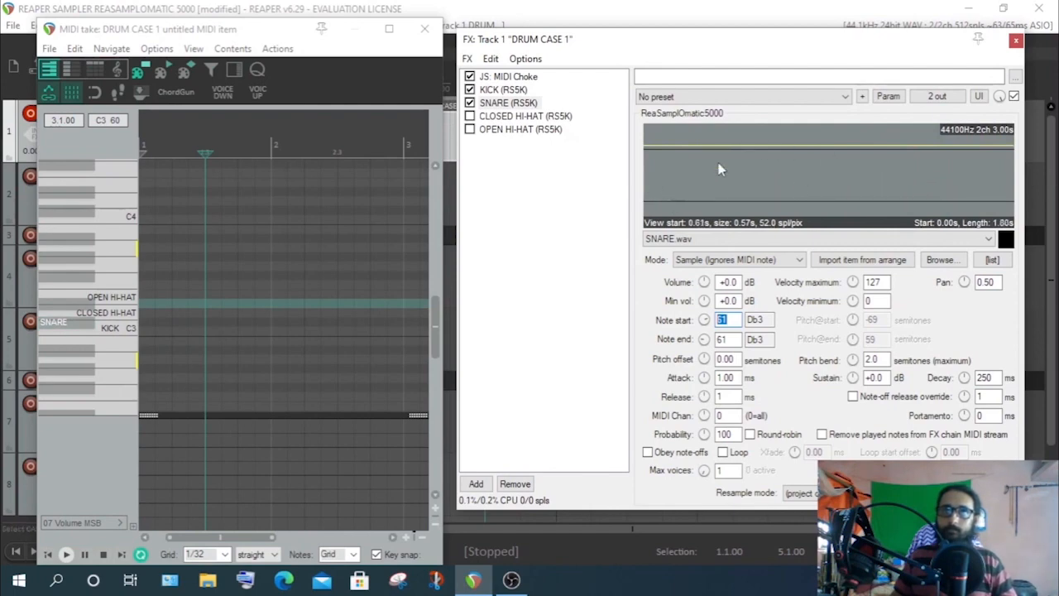
{"action": "left_click_drag", "start_coordinate": [718, 163], "coordinate": [974, 180]}
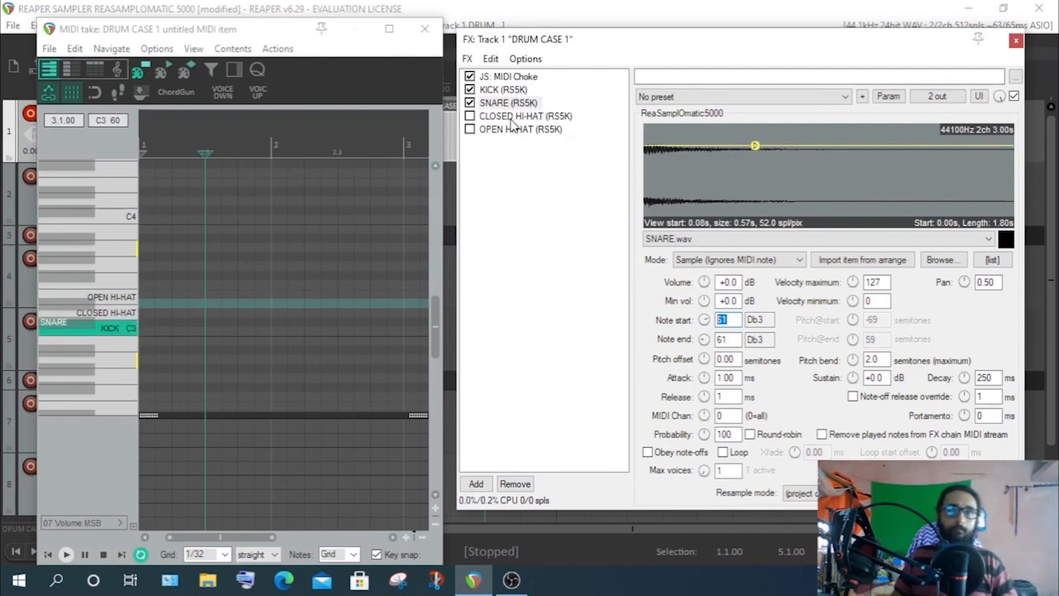
Enable the closed hi-hat sampler and check its note start and end against the MIDI editor's named notes
{"action": "left_click", "coordinate": [470, 117]}
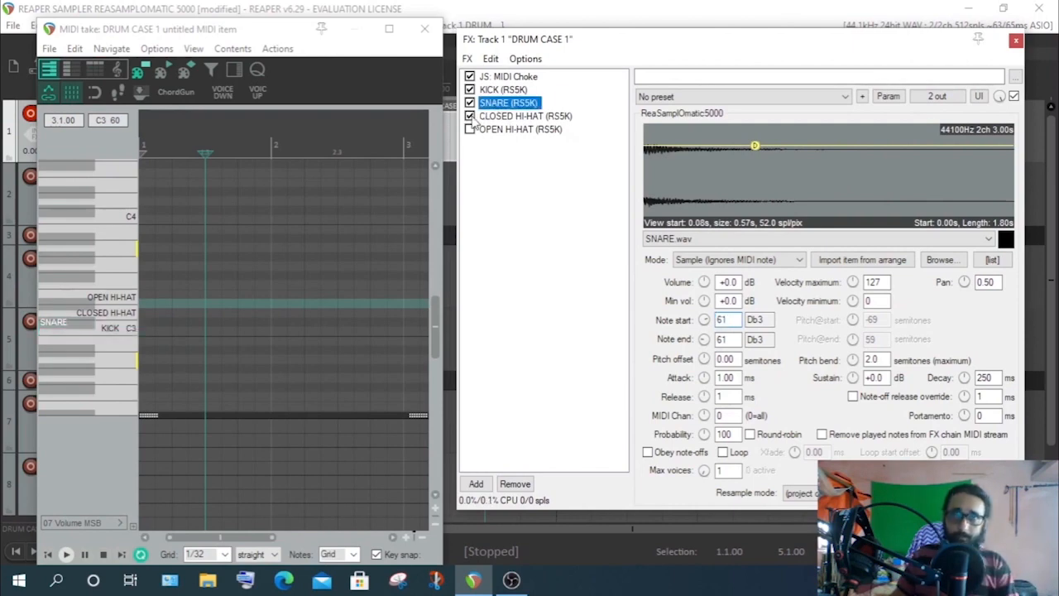
{"action": "left_click", "coordinate": [511, 118]}
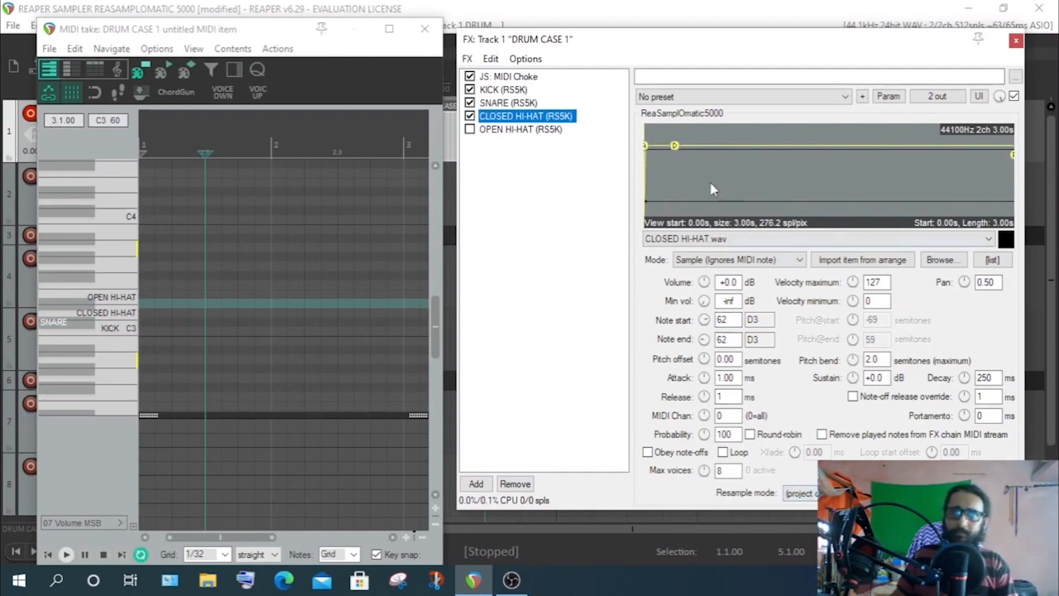
{"action": "left_click", "coordinate": [730, 319]}
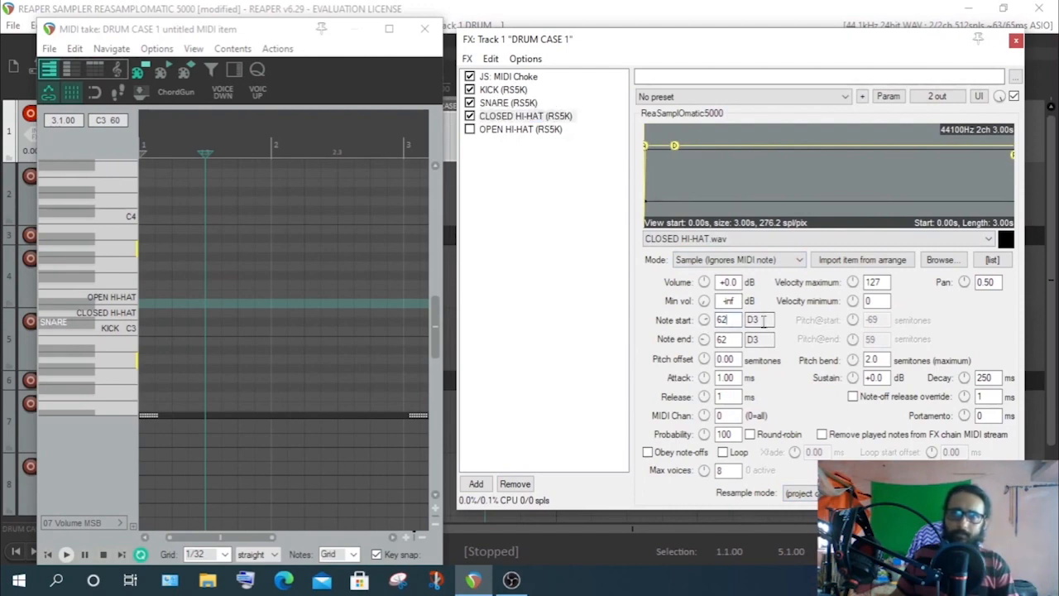
{"action": "left_click_drag", "start_coordinate": [764, 321], "coordinate": [724, 341]}
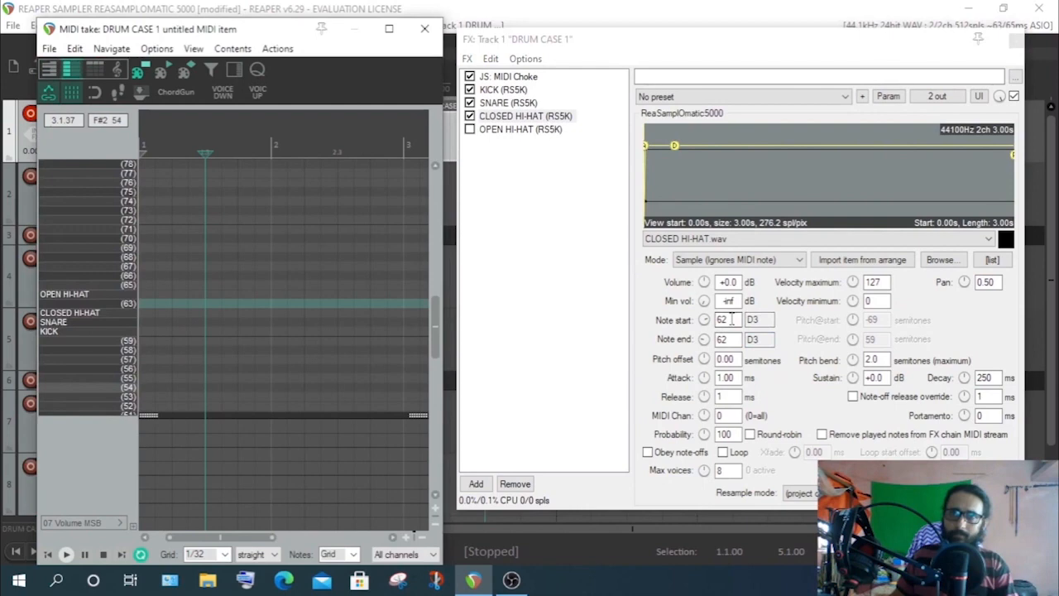
{"action": "left_click_drag", "start_coordinate": [731, 318], "coordinate": [709, 317]}
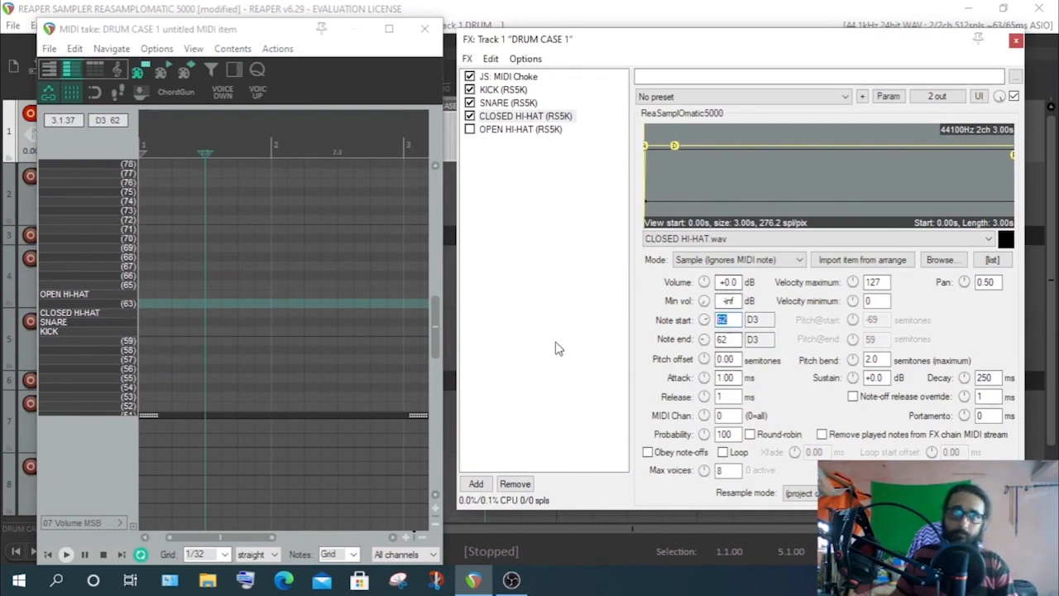
{"action": "left_click", "coordinate": [50, 72]}
{"action": "left_click", "coordinate": [50, 72]}
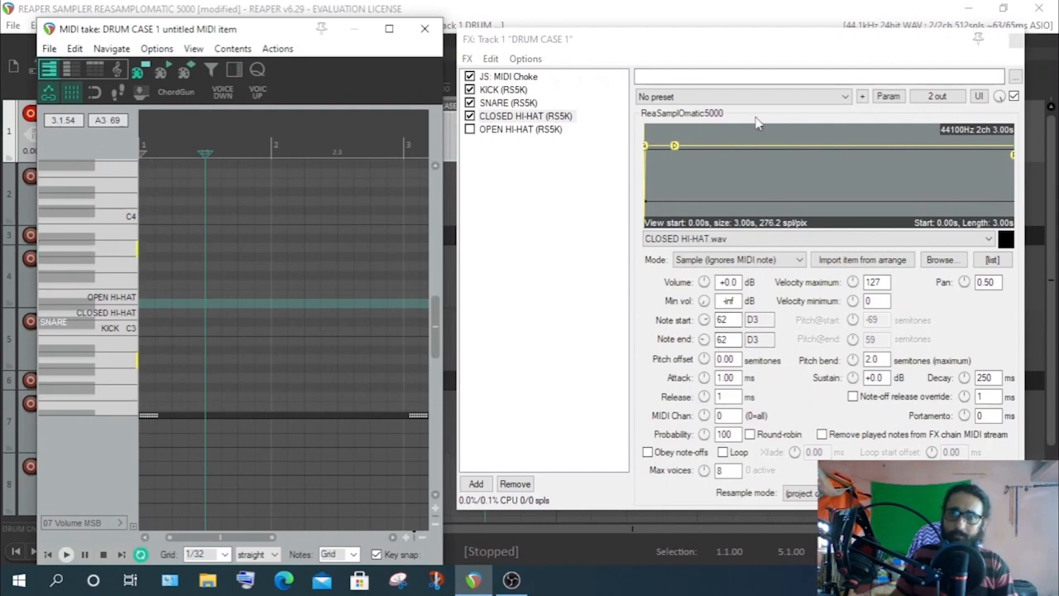
Reposition the FX window, enable the open hi-hat sampler and bring up its settings
{"action": "left_click_drag", "start_coordinate": [738, 39], "coordinate": [599, 33]}
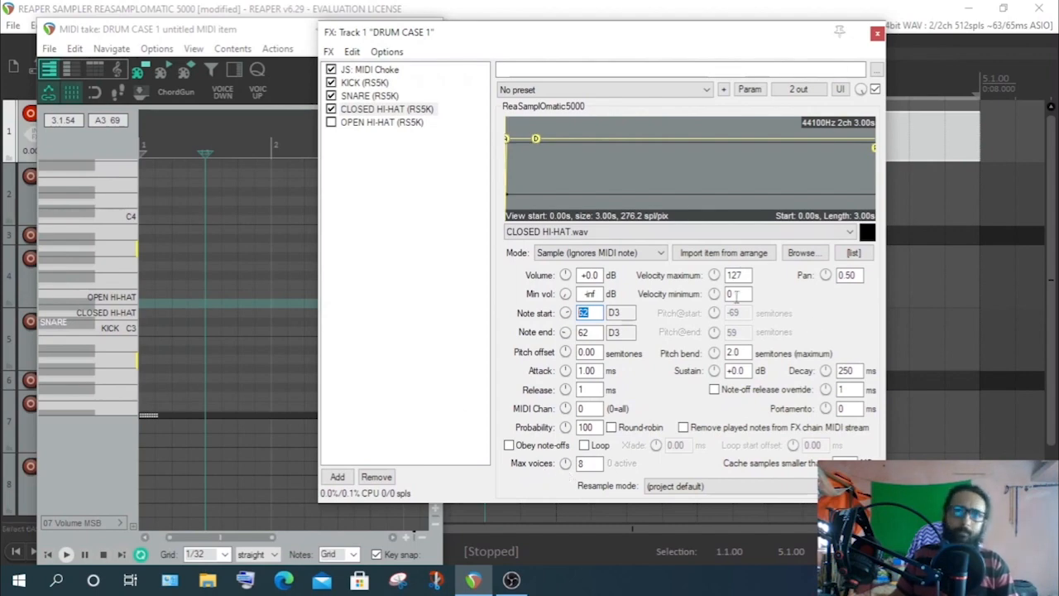
{"action": "left_click_drag", "start_coordinate": [530, 36], "coordinate": [646, 71]}
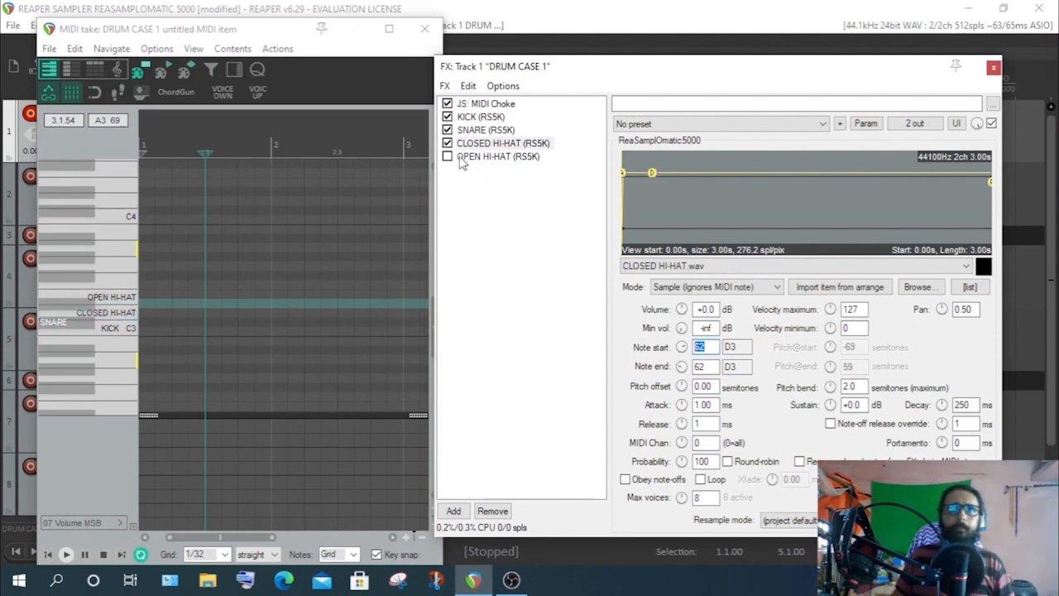
{"action": "left_click", "coordinate": [448, 158]}
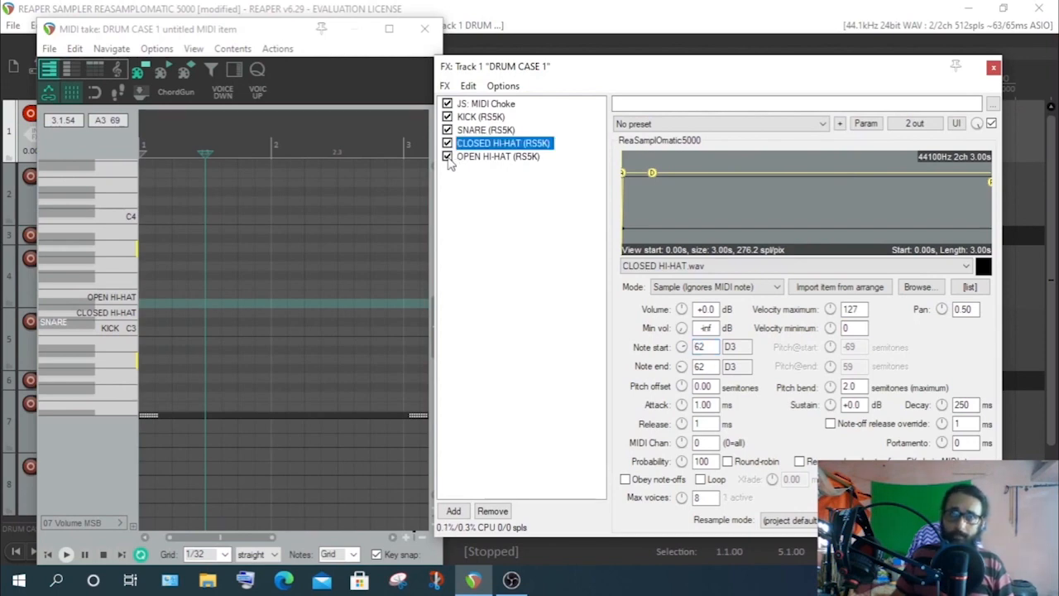
{"action": "left_click", "coordinate": [480, 157]}
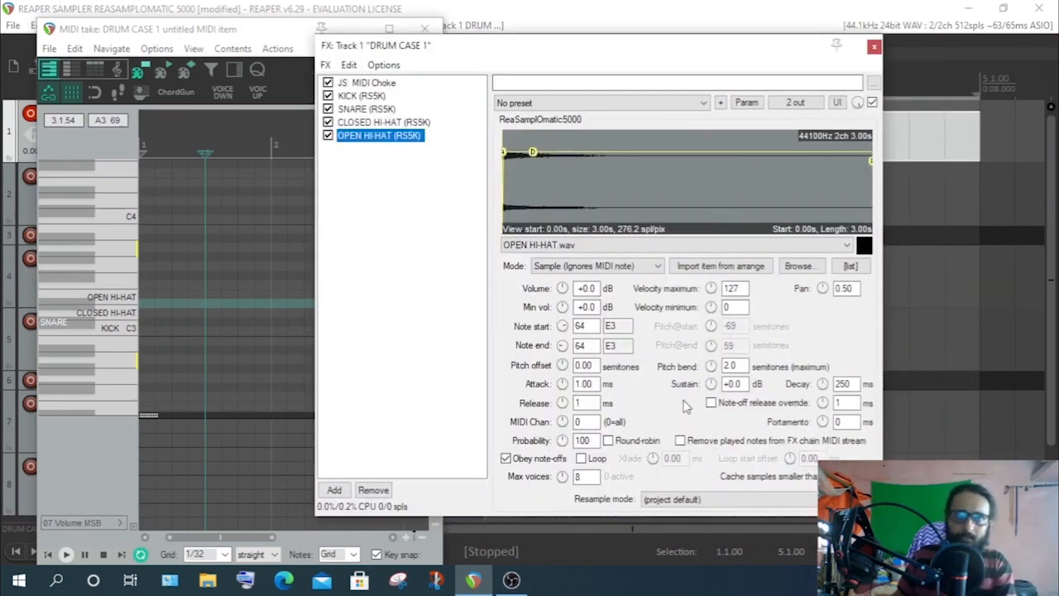
Check the open hi-hat sampler's note start and end against the named notes in the MIDI editor
{"action": "double_click", "coordinate": [609, 347]}
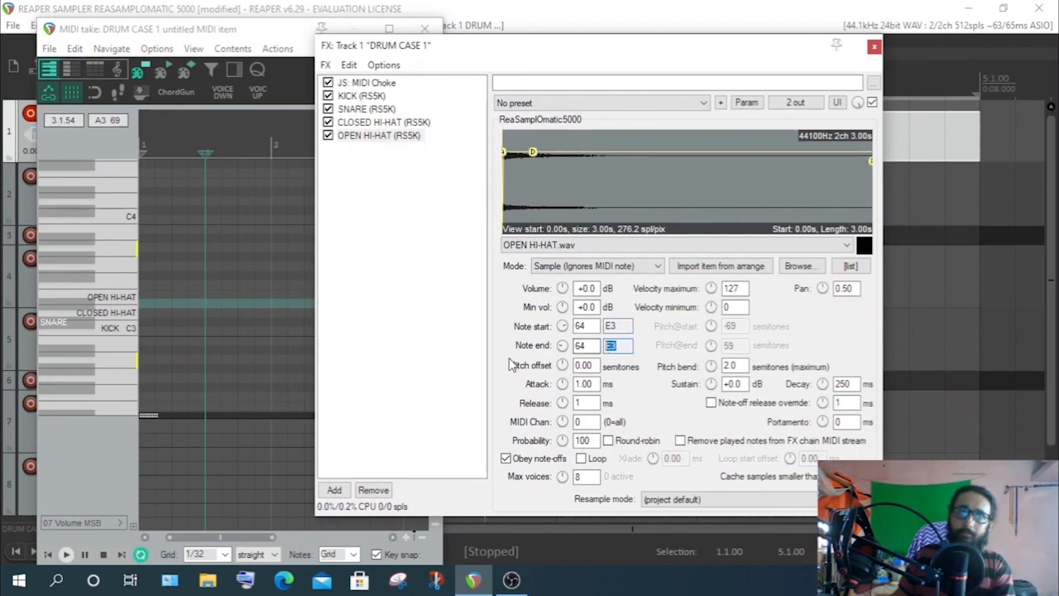
{"action": "double_click", "coordinate": [580, 345]}
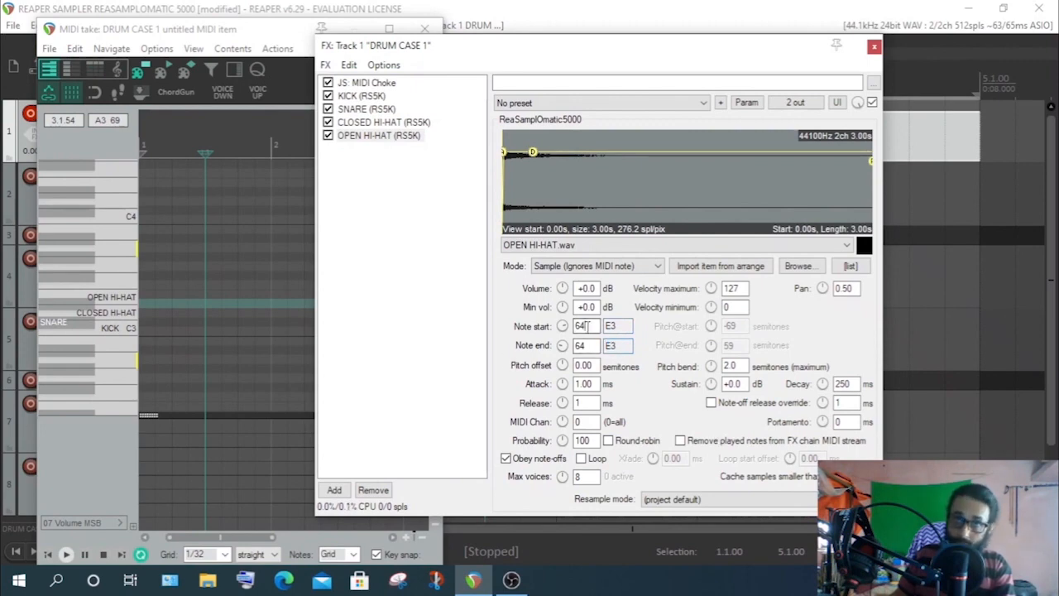
{"action": "left_click", "coordinate": [69, 70]}
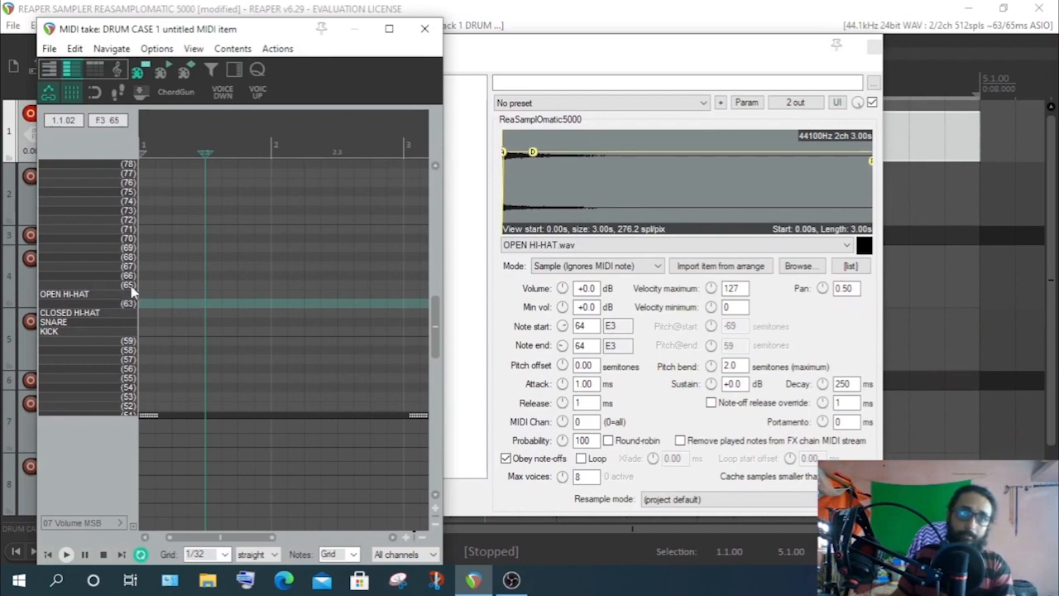
{"action": "key", "text": "alt+1"}
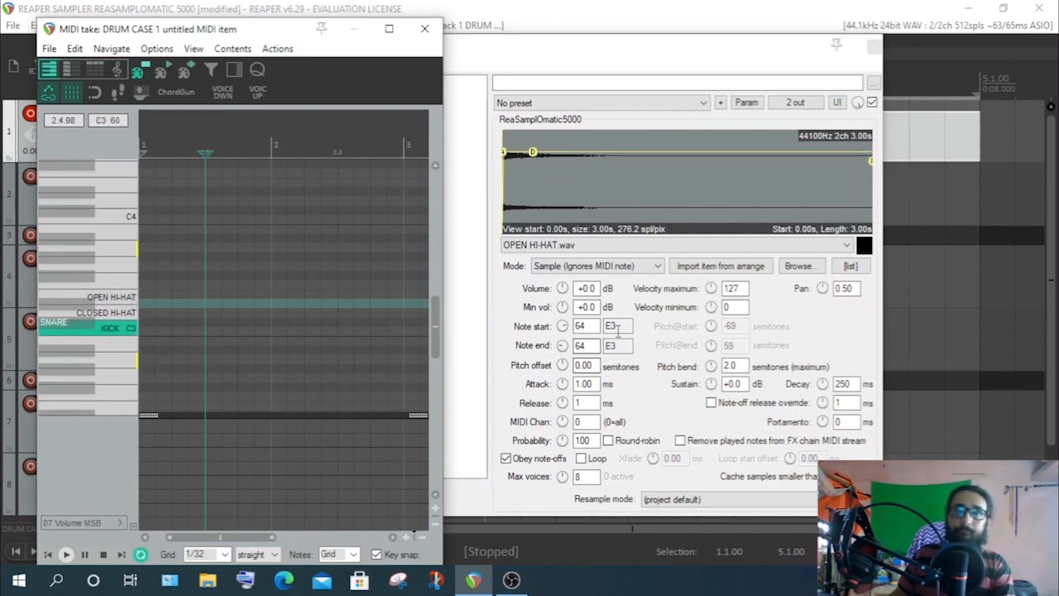
{"action": "left_click", "coordinate": [589, 326]}
{"action": "left_click", "coordinate": [589, 326]}
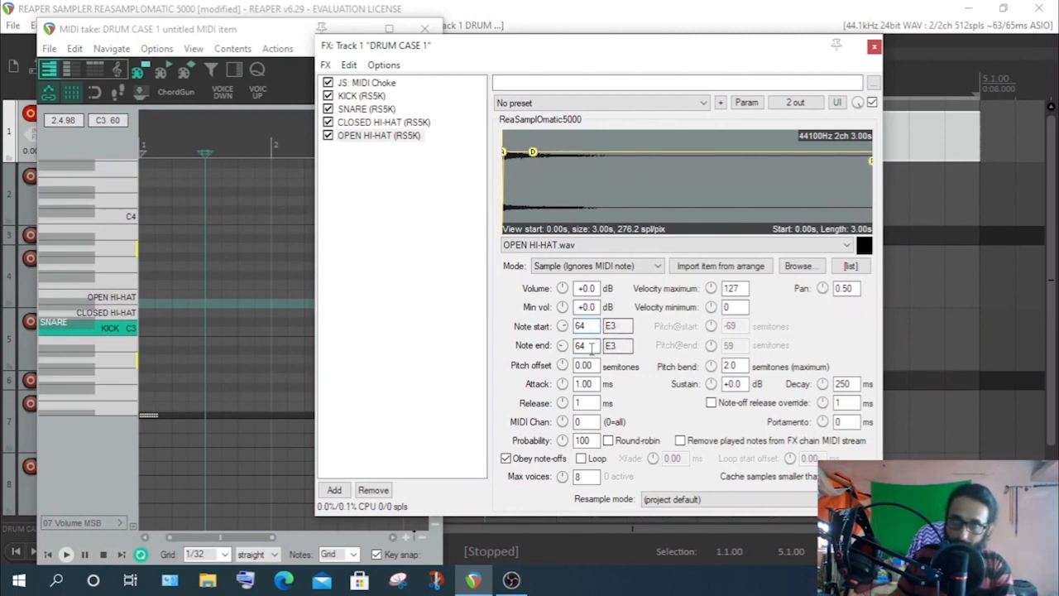
{"action": "left_click", "coordinate": [591, 345]}
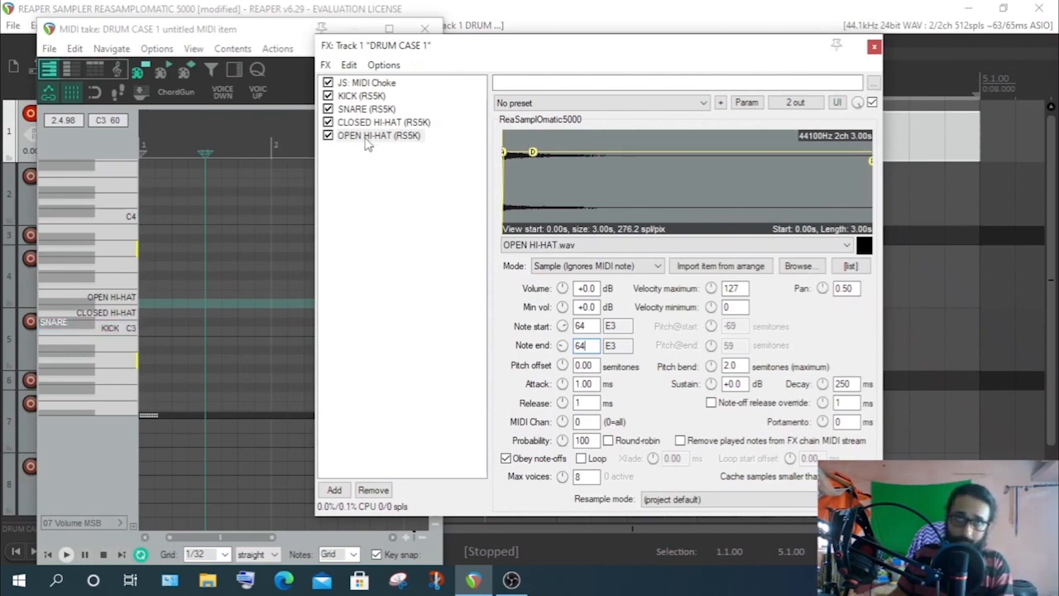
Compare the settings of the open and closed hi-hat samplers in the DRUM CASE 1 FX chain
{"action": "left_click", "coordinate": [368, 142]}
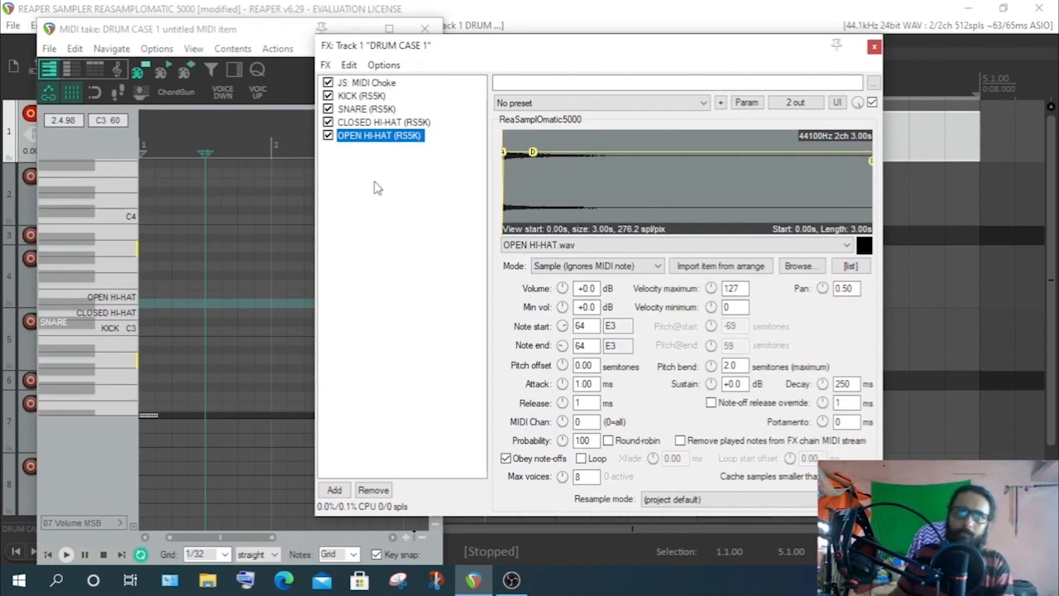
{"action": "left_click", "coordinate": [376, 123]}
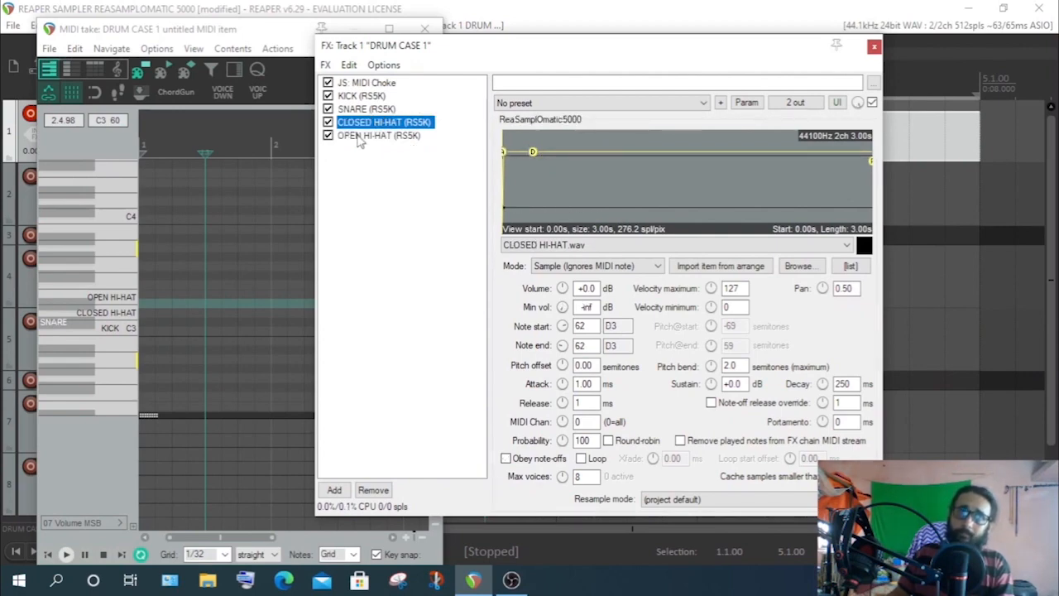
{"action": "left_click", "coordinate": [361, 136]}
{"action": "left_click", "coordinate": [412, 201]}
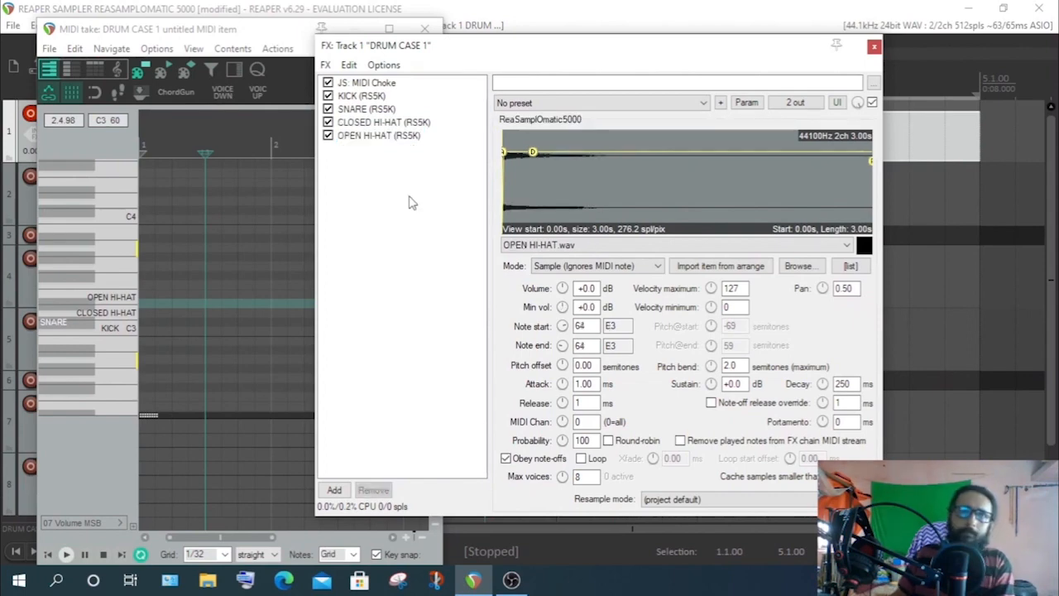
{"action": "left_click", "coordinate": [377, 139]}
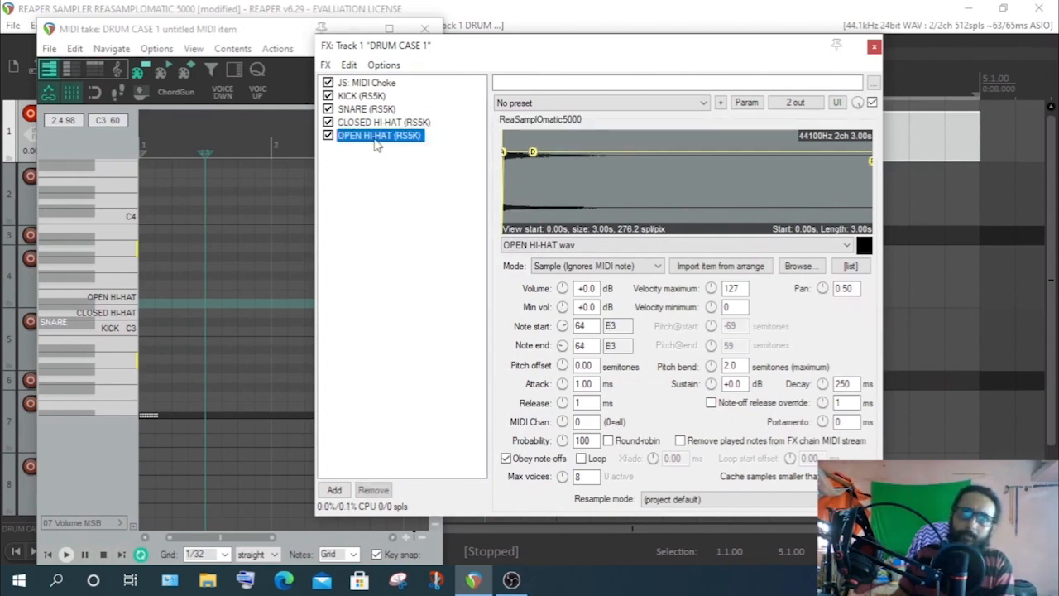
{"action": "left_click", "coordinate": [388, 123]}
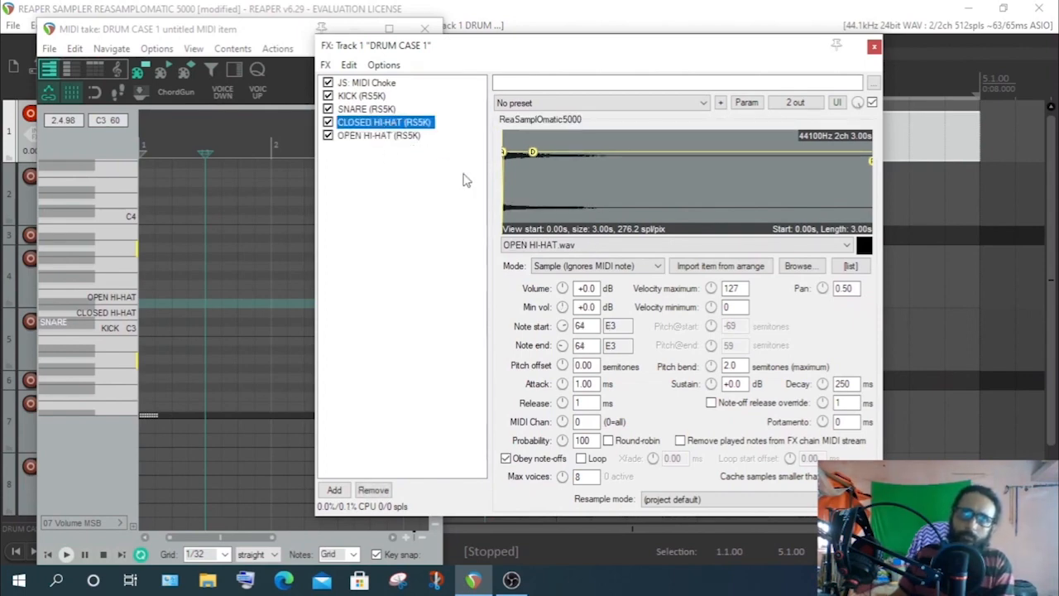
{"action": "left_click", "coordinate": [421, 218]}
View the MIDI Choke settings and return to the closed hi-hat sampler
{"action": "left_click", "coordinate": [372, 84]}
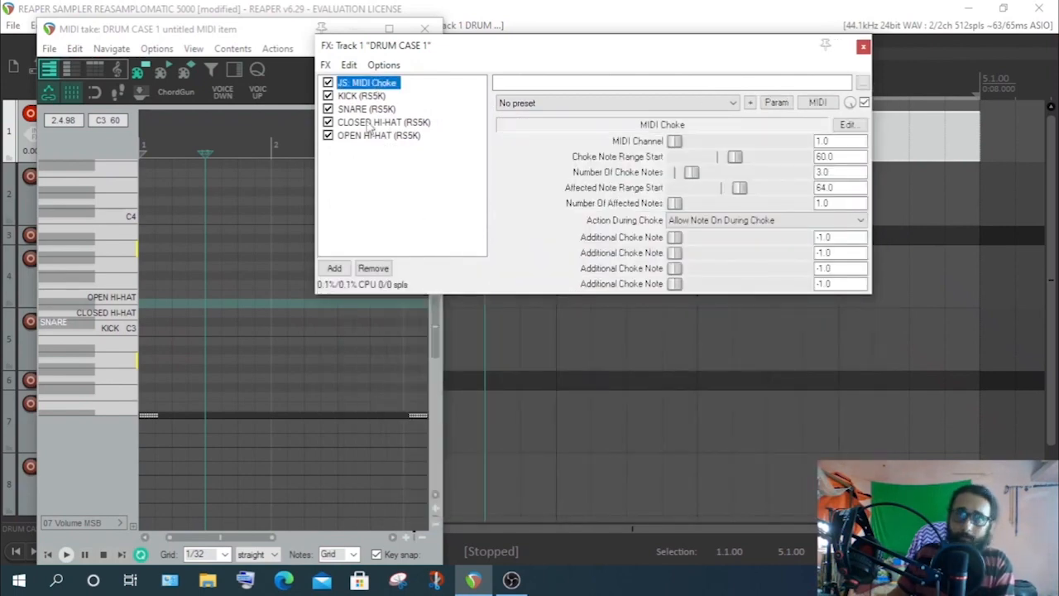
{"action": "left_click", "coordinate": [395, 180]}
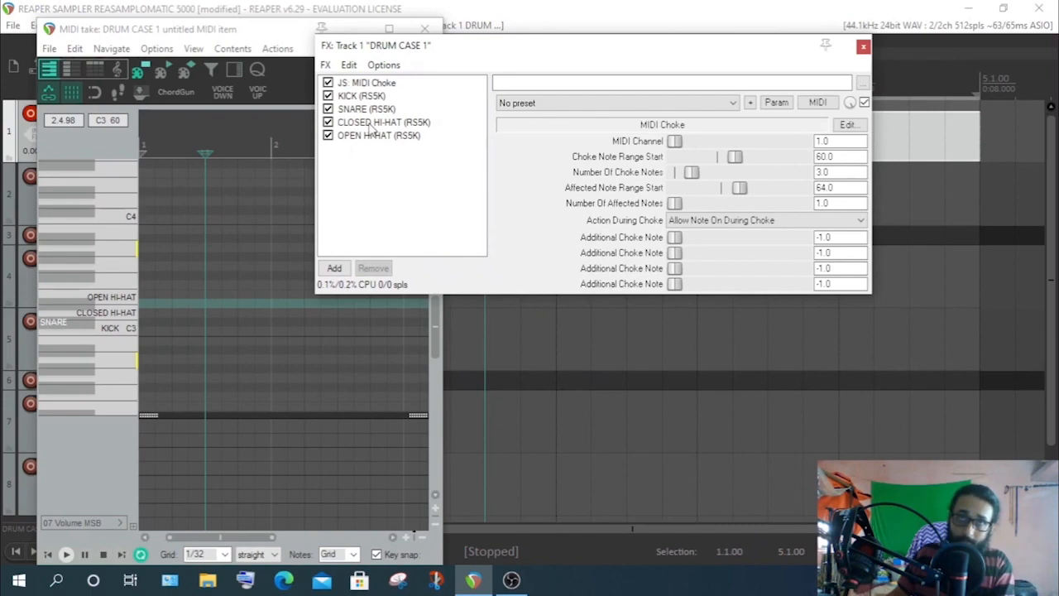
{"action": "left_click", "coordinate": [374, 124]}
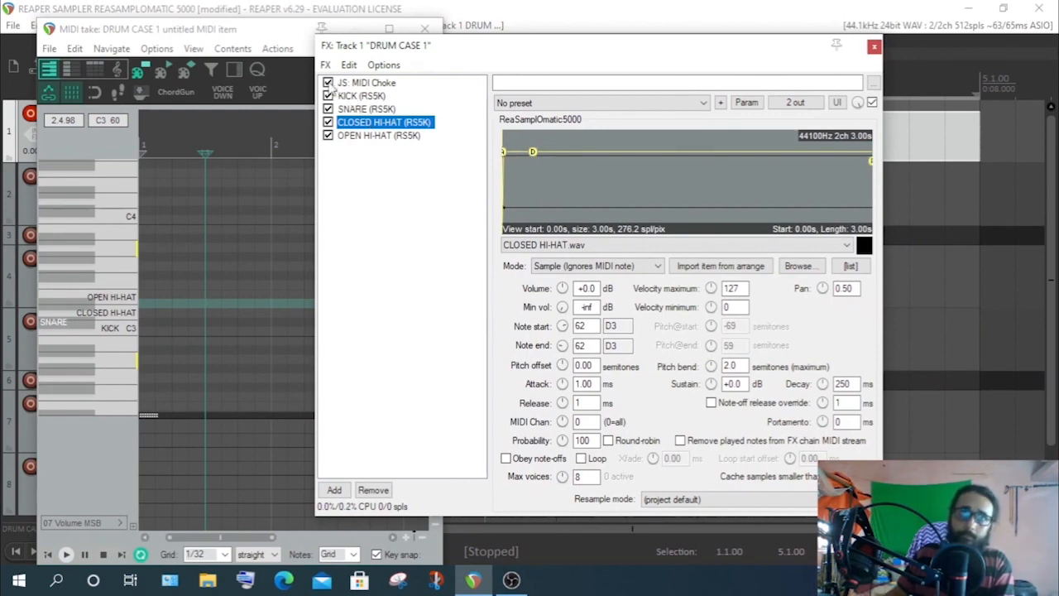
Try the open hi-hat sampler with MIDI Choke bypassed and Obey note-offs disabled, and restore both settings
{"action": "left_click", "coordinate": [395, 136]}
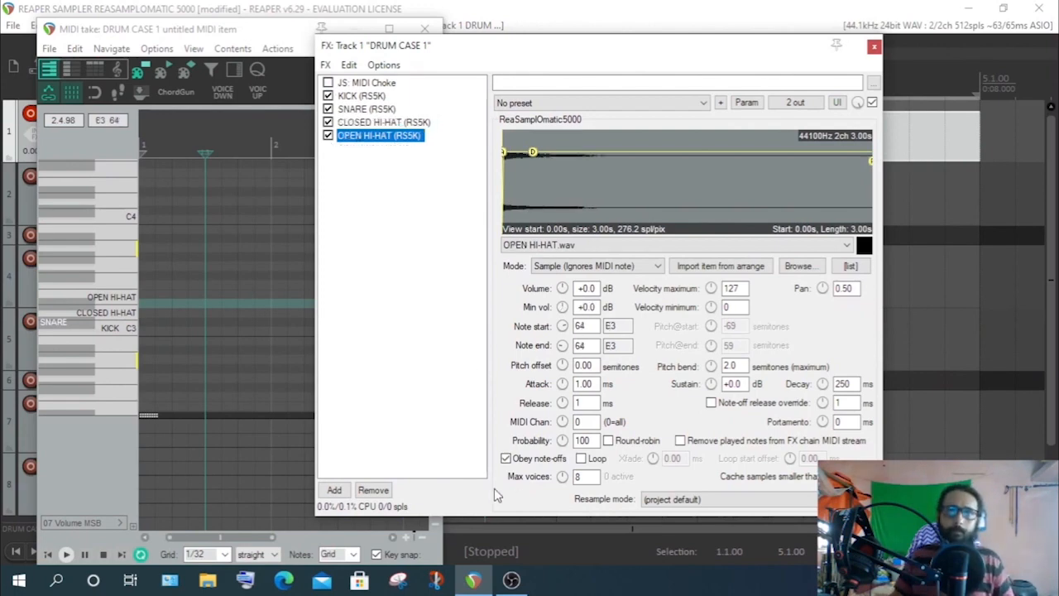
{"action": "left_click", "coordinate": [505, 460]}
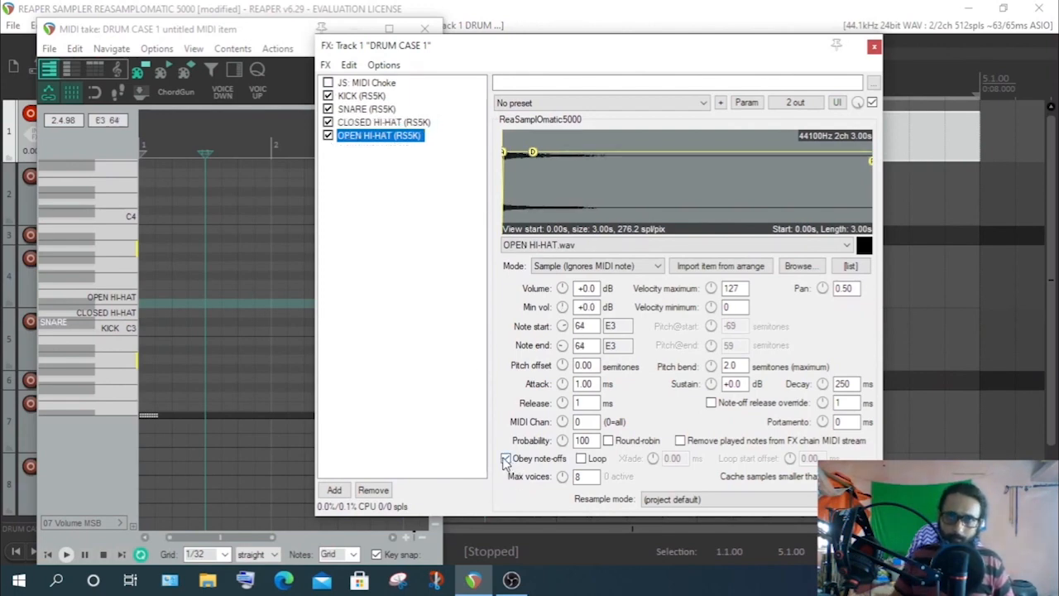
{"action": "left_click", "coordinate": [505, 459]}
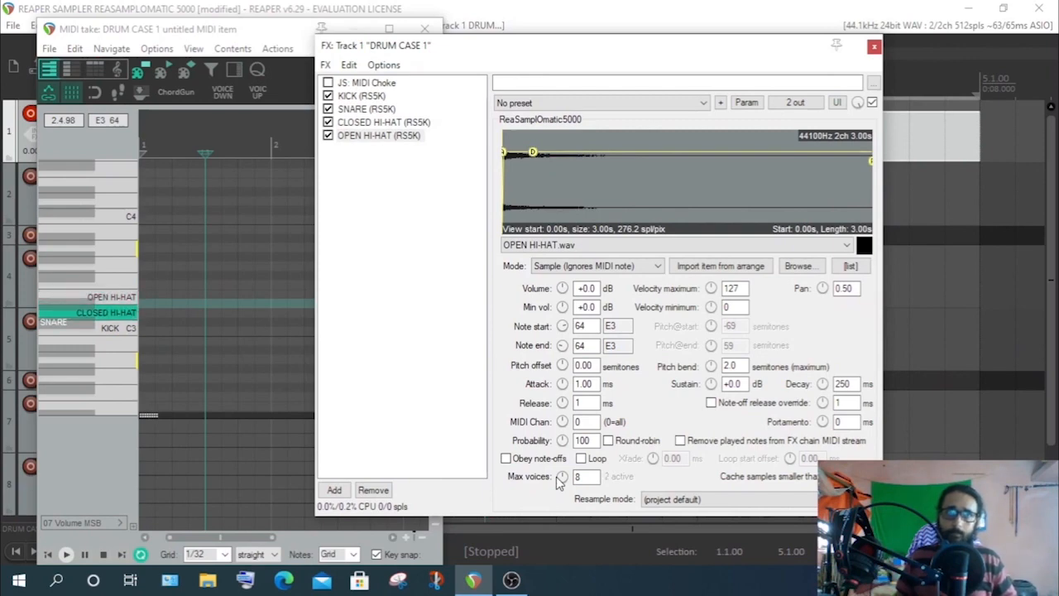
{"action": "left_click", "coordinate": [505, 458]}
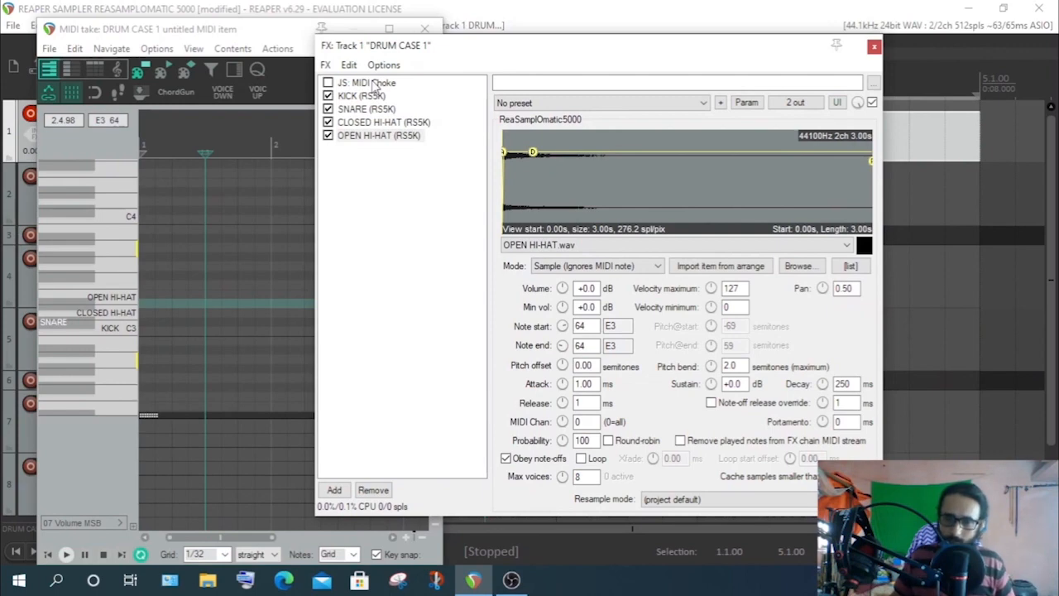
{"action": "left_click", "coordinate": [329, 83]}
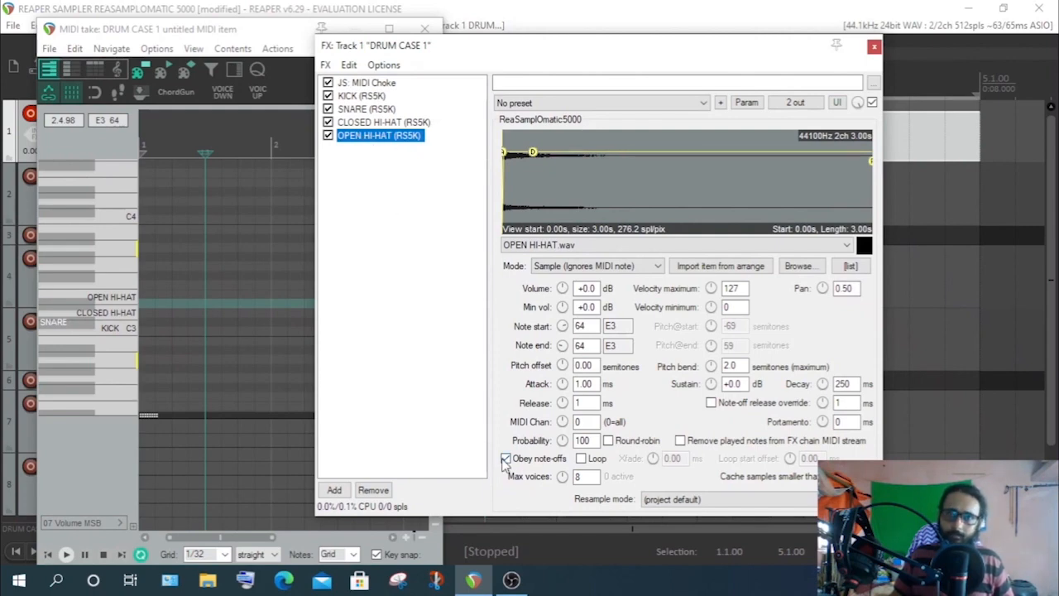
Revisit both hi-hat samplers, and bring up the MIDI Choke settings with the FX window moved over the MIDI editor
{"action": "left_click", "coordinate": [379, 124]}
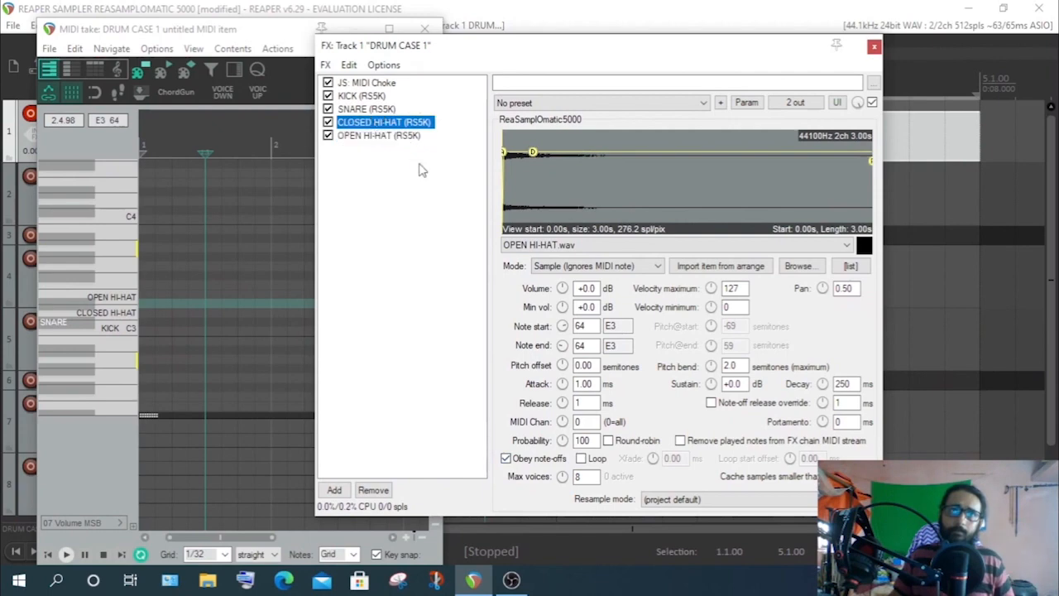
{"action": "left_click", "coordinate": [376, 137]}
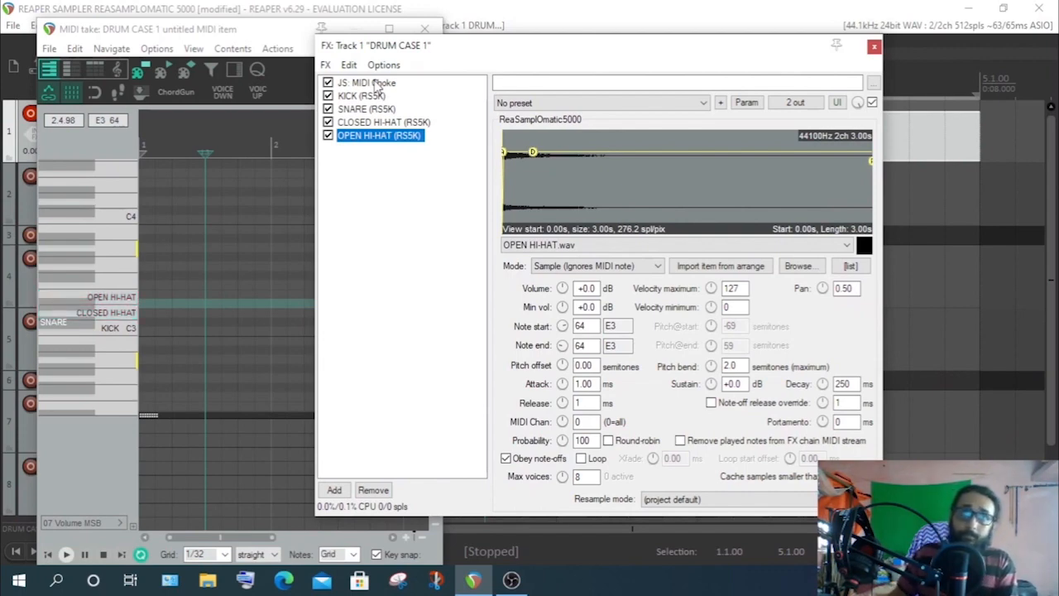
{"action": "left_click", "coordinate": [374, 83]}
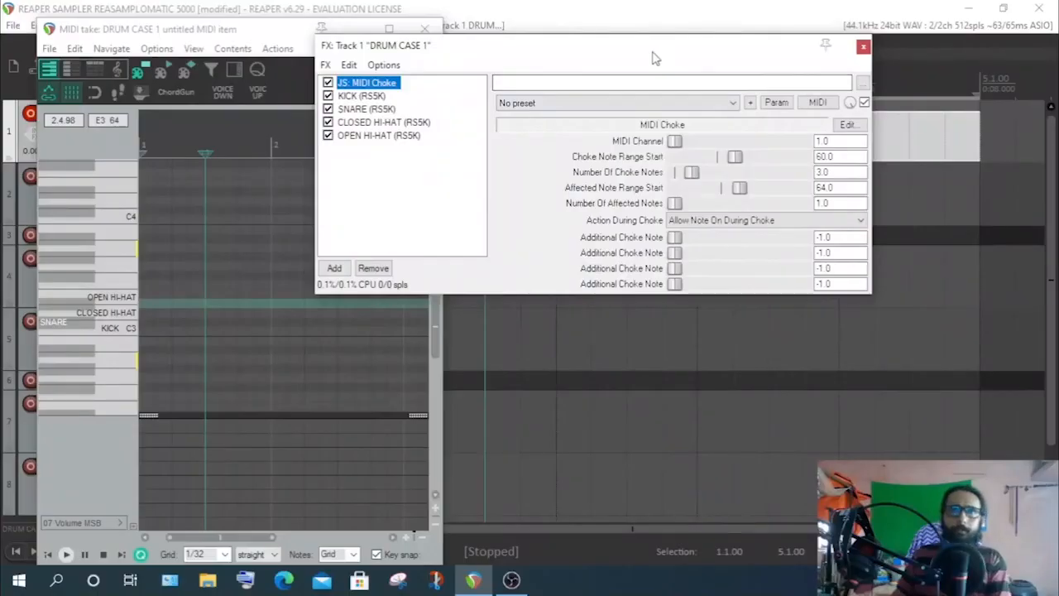
{"action": "left_click_drag", "start_coordinate": [663, 49], "coordinate": [568, 107]}
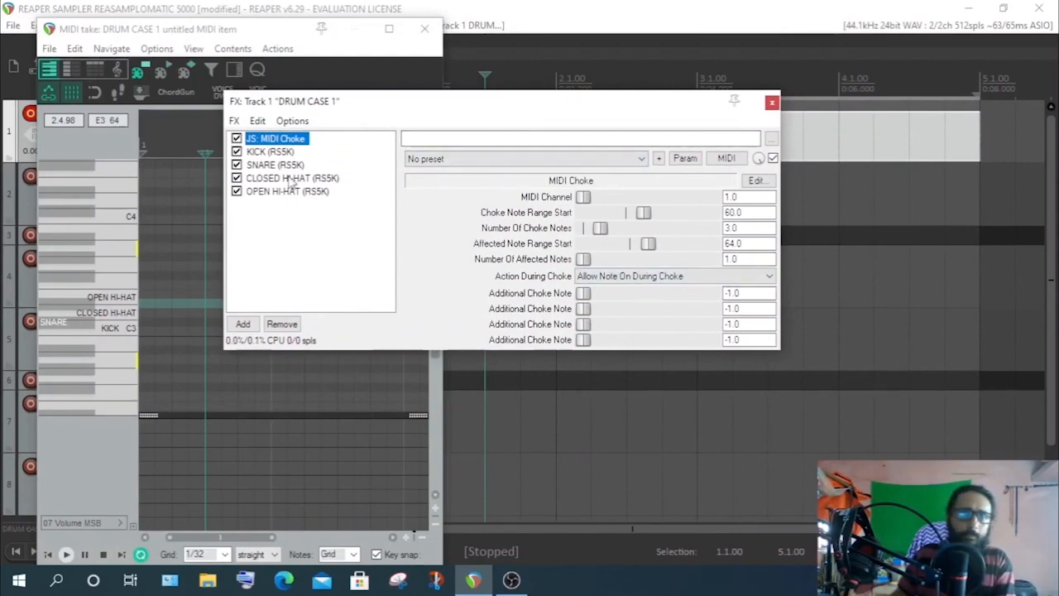
Arrange the FX window beside the MIDI editor's note names and switch the editor to the named notes view
{"action": "left_click", "coordinate": [274, 40]}
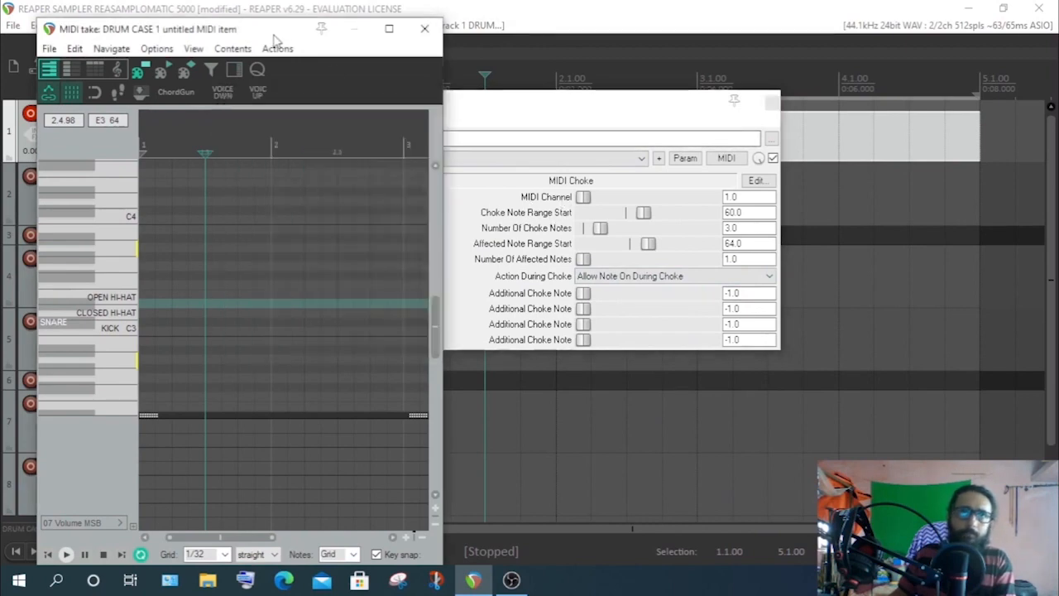
{"action": "double_click", "coordinate": [275, 36]}
{"action": "left_click", "coordinate": [1004, 8]}
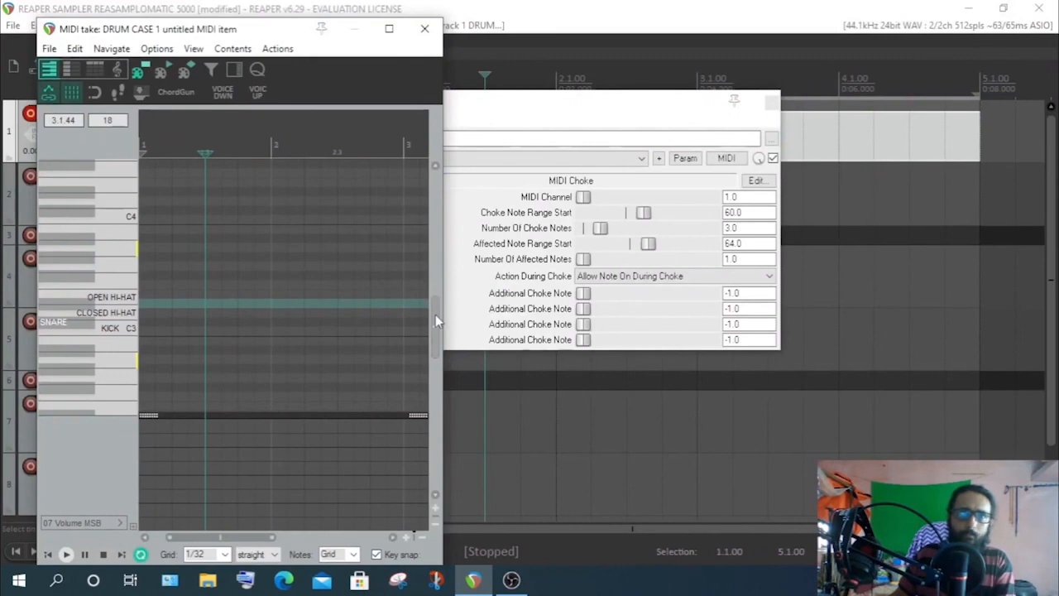
{"action": "left_click_drag", "start_coordinate": [436, 314], "coordinate": [448, 331]}
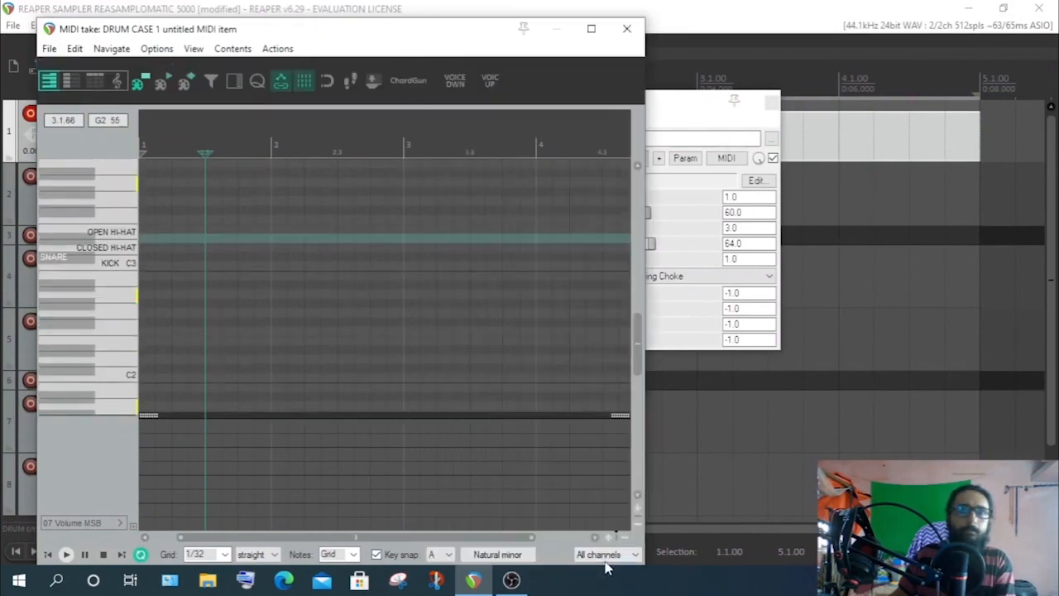
{"action": "left_click", "coordinate": [606, 562]}
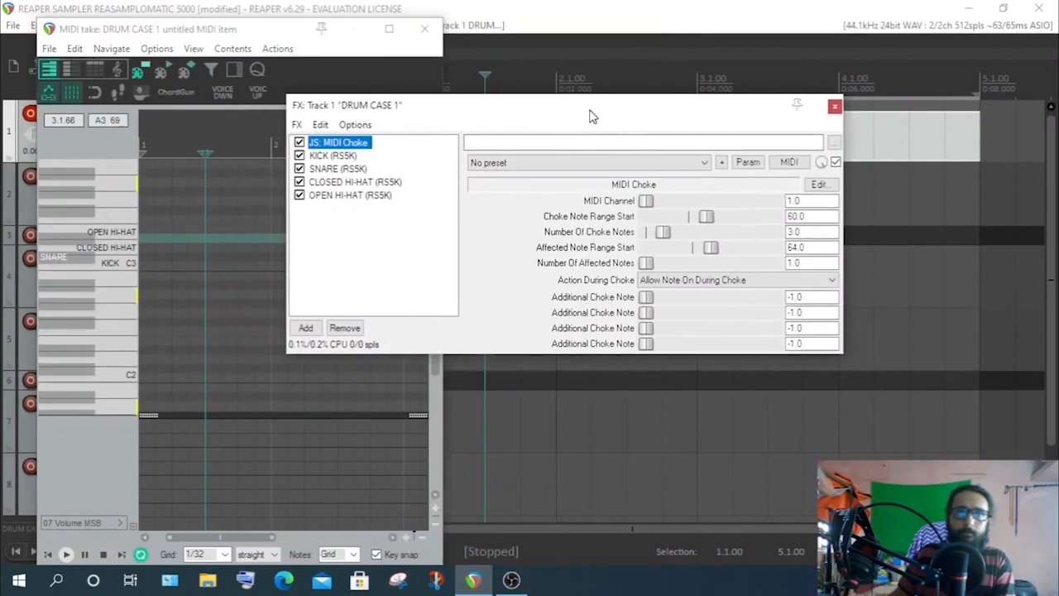
{"action": "left_click_drag", "start_coordinate": [591, 116], "coordinate": [569, 136]}
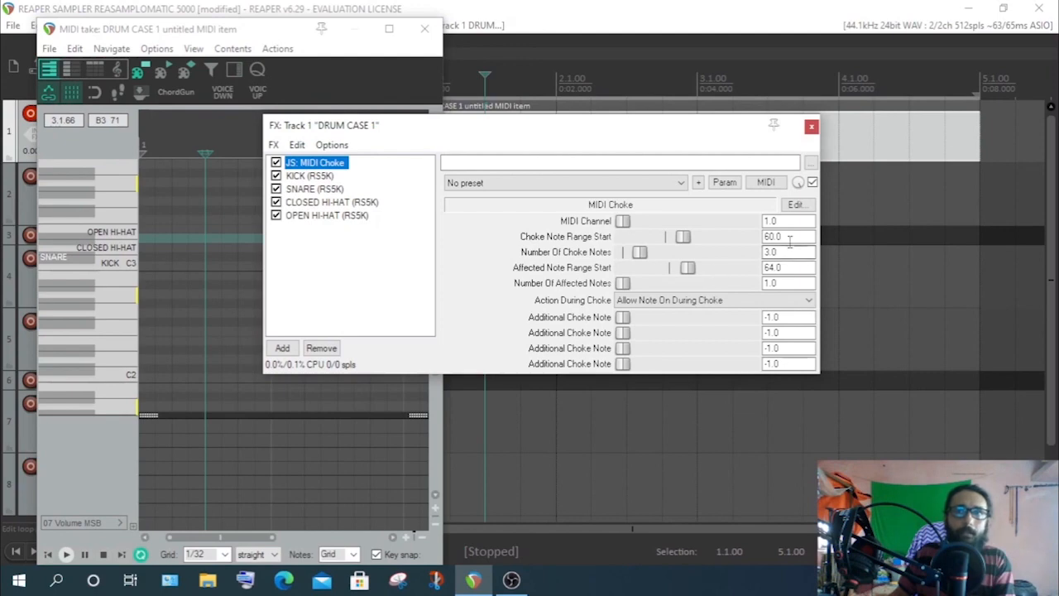
{"action": "left_click", "coordinate": [68, 72]}
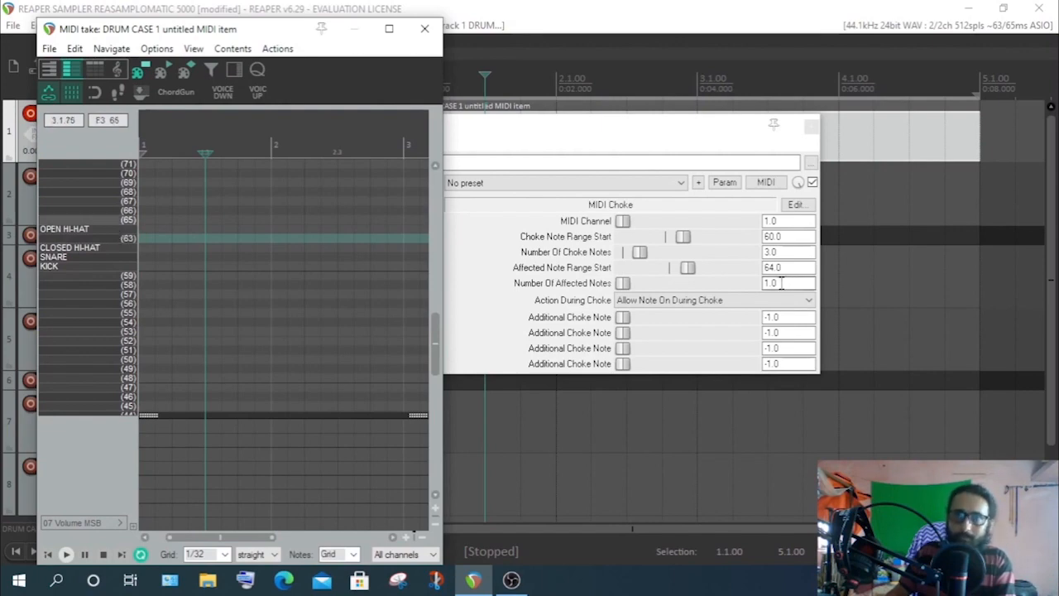
Check MIDI Choke's number of choke notes and its affected and choke range starts against the named notes
{"action": "left_click", "coordinate": [769, 252]}
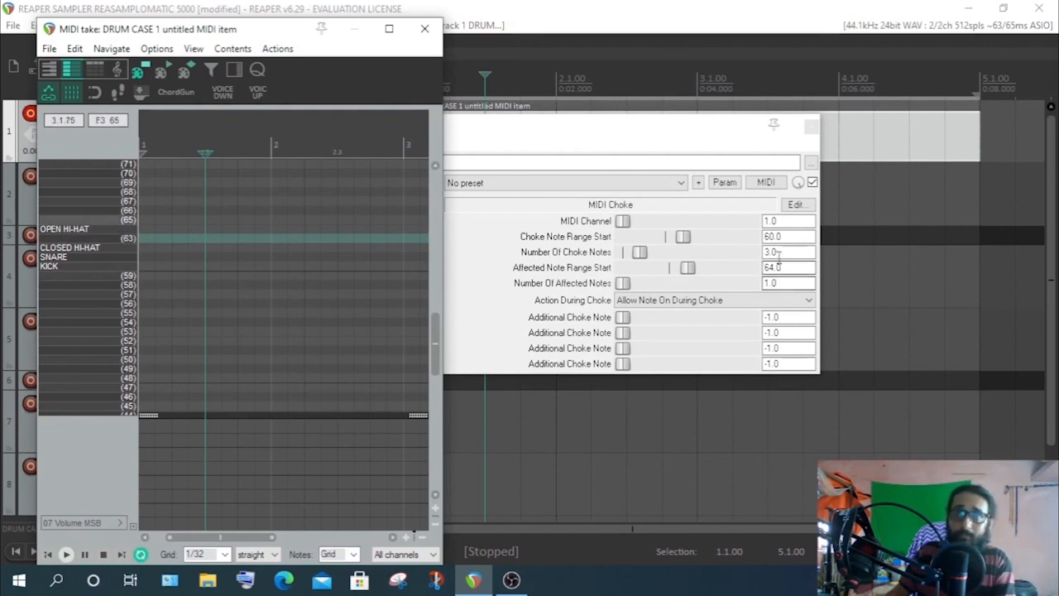
{"action": "double_click", "coordinate": [768, 252]}
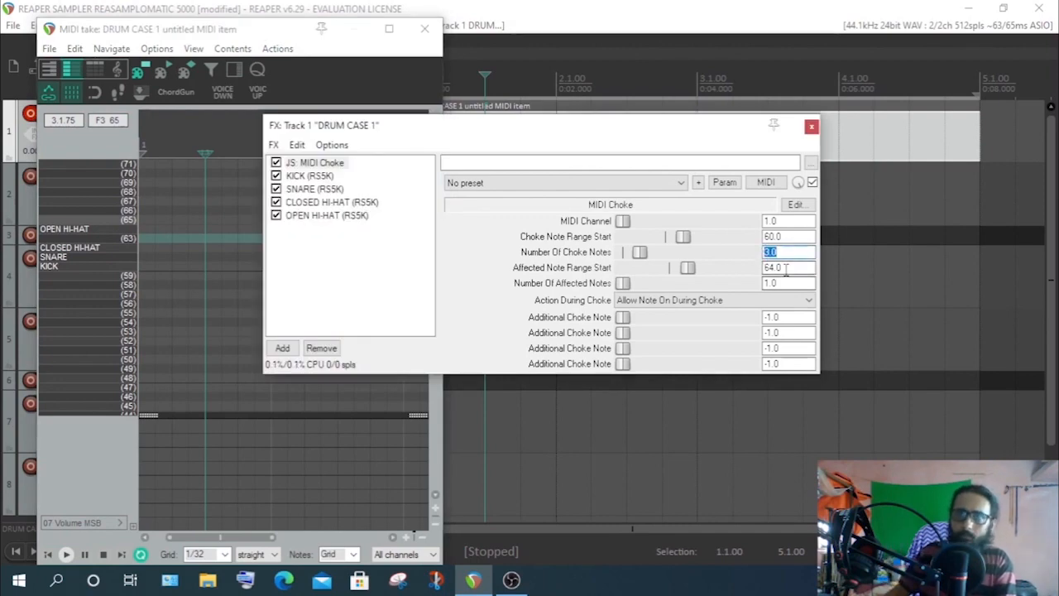
{"action": "double_click", "coordinate": [773, 267]}
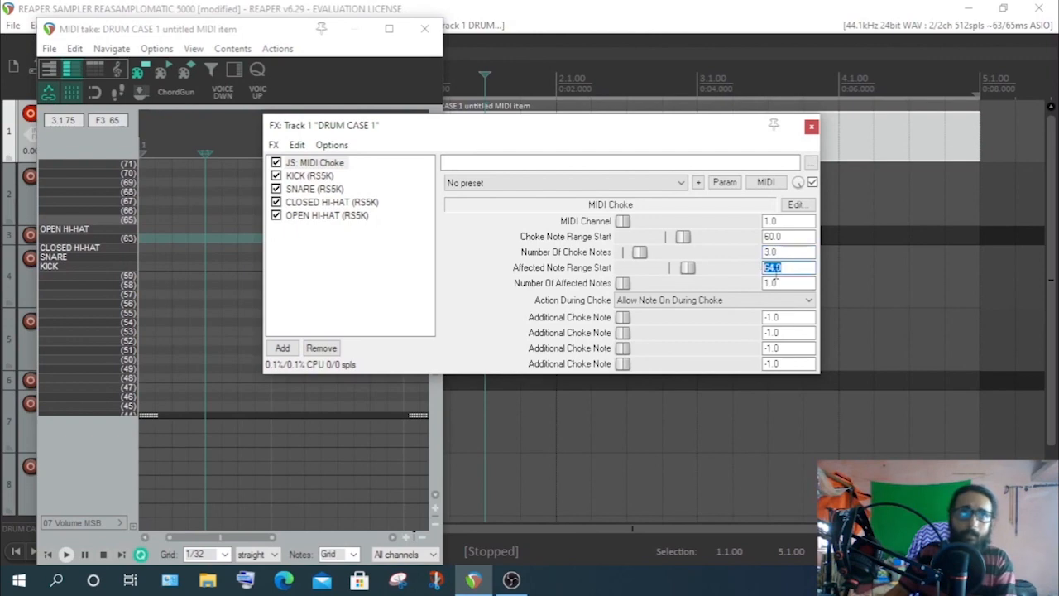
{"action": "key", "text": "shift+Tab"}
{"action": "key", "text": "shift+Tab"}
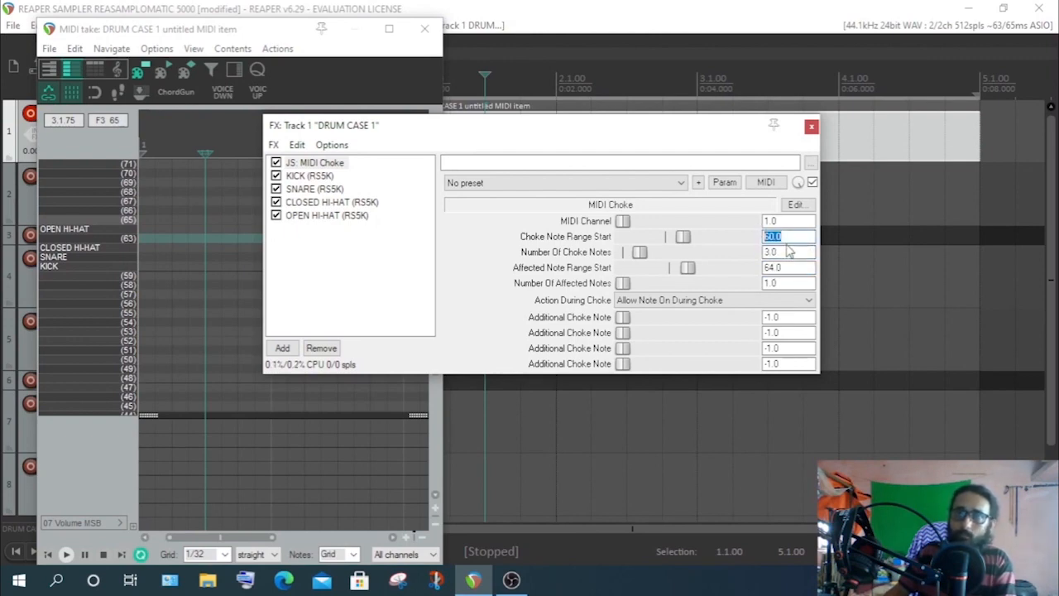
Check MIDI Choke's affected note range start and number of affected notes against the open hi-hat note
{"action": "left_click_drag", "start_coordinate": [790, 268], "coordinate": [763, 267]}
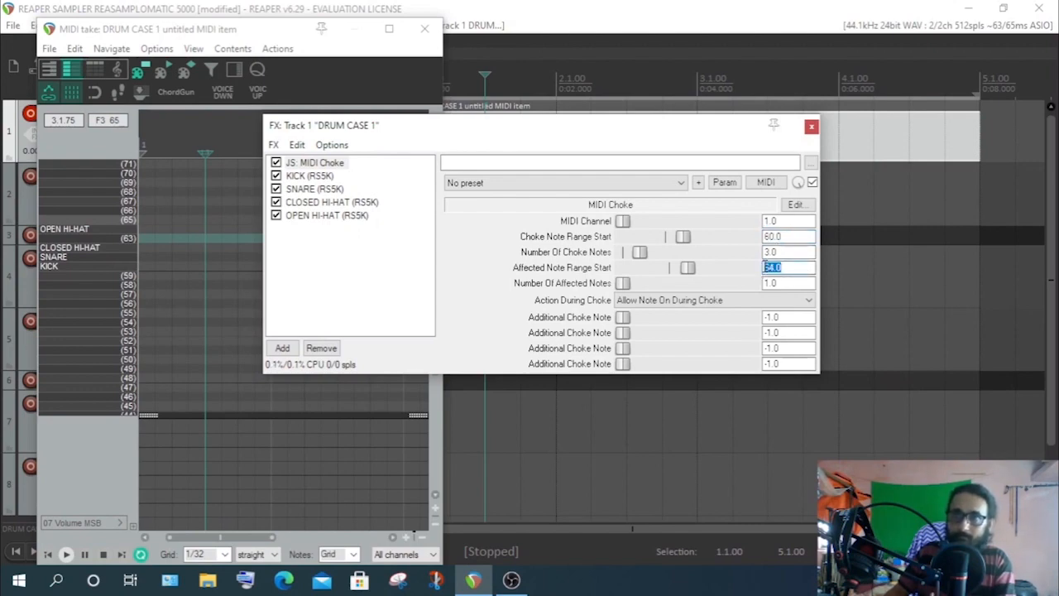
{"action": "left_click", "coordinate": [791, 283]}
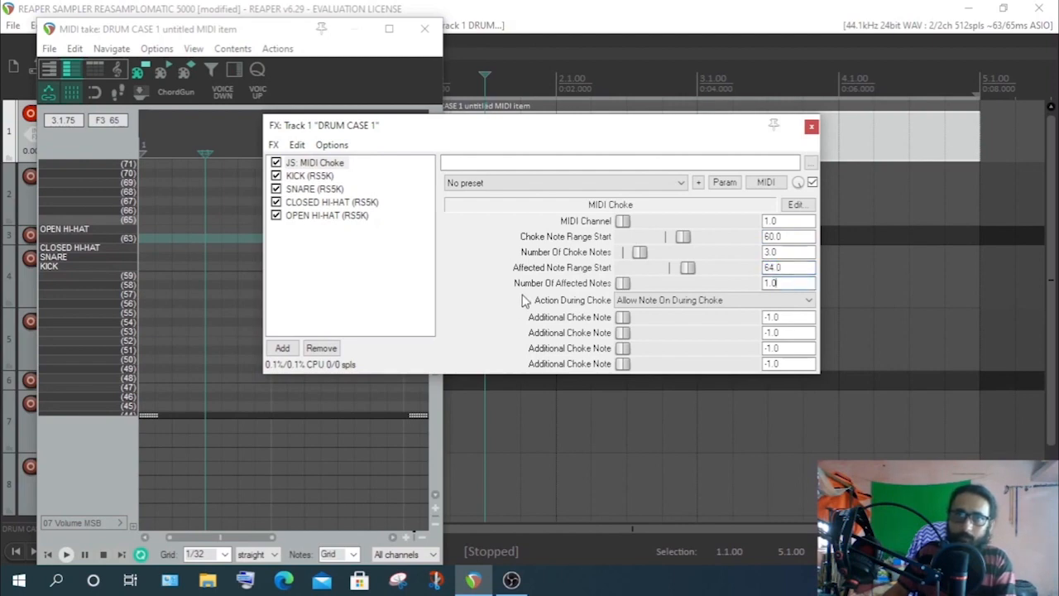
{"action": "mouse_move", "coordinate": [763, 268]}
{"action": "left_mouse_down"}
{"action": "mouse_move", "coordinate": [794, 259]}
{"action": "mouse_move", "coordinate": [754, 266]}
{"action": "left_mouse_up"}
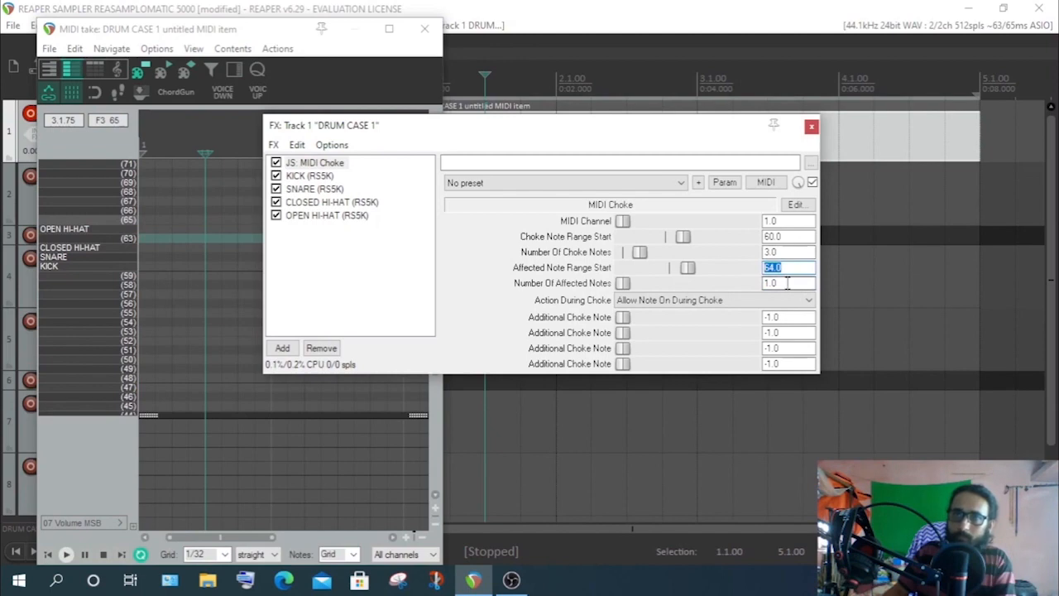
{"action": "double_click", "coordinate": [787, 283]}
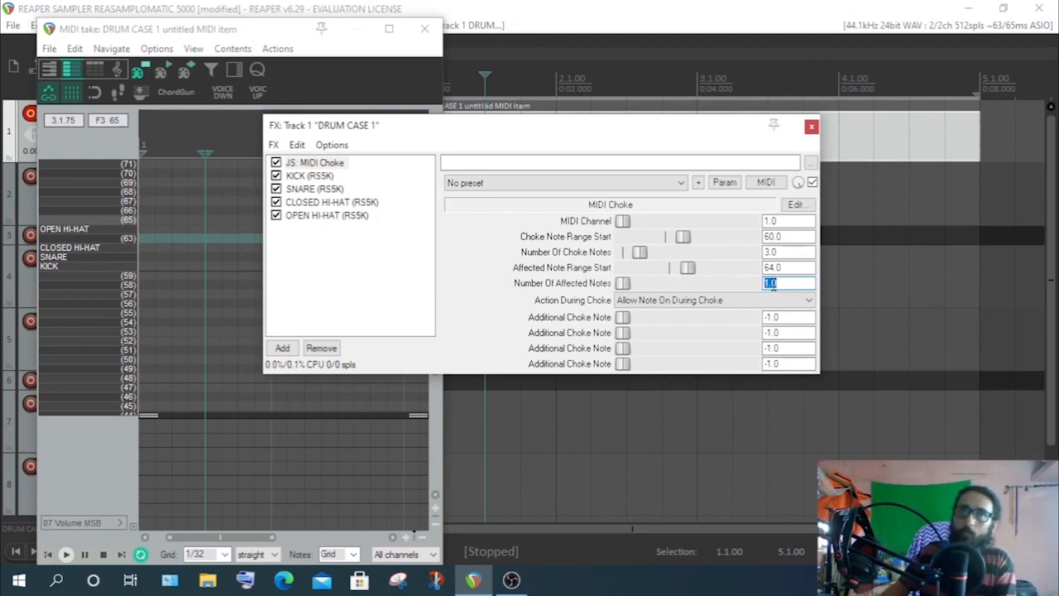
Recheck the choke note range start and number of choke notes, moving the FX window lower
{"action": "left_click", "coordinate": [774, 237]}
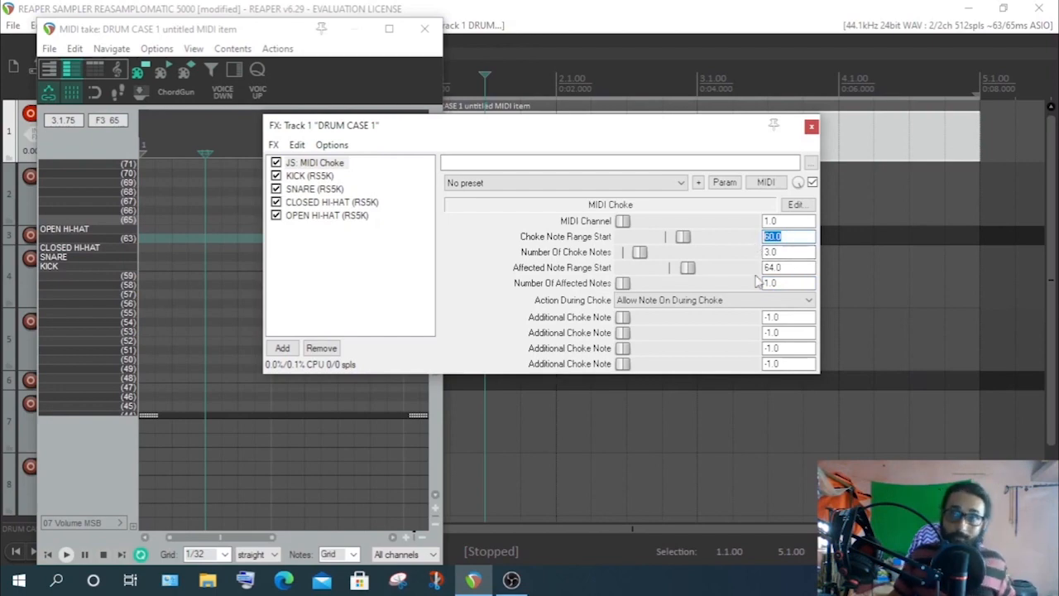
{"action": "left_click_drag", "start_coordinate": [568, 132], "coordinate": [602, 192]}
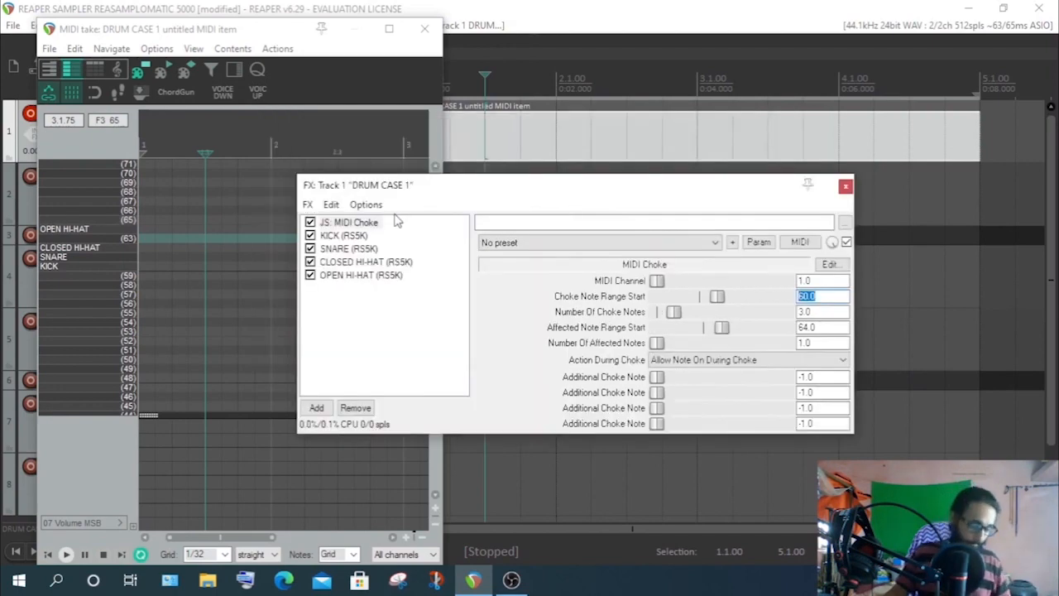
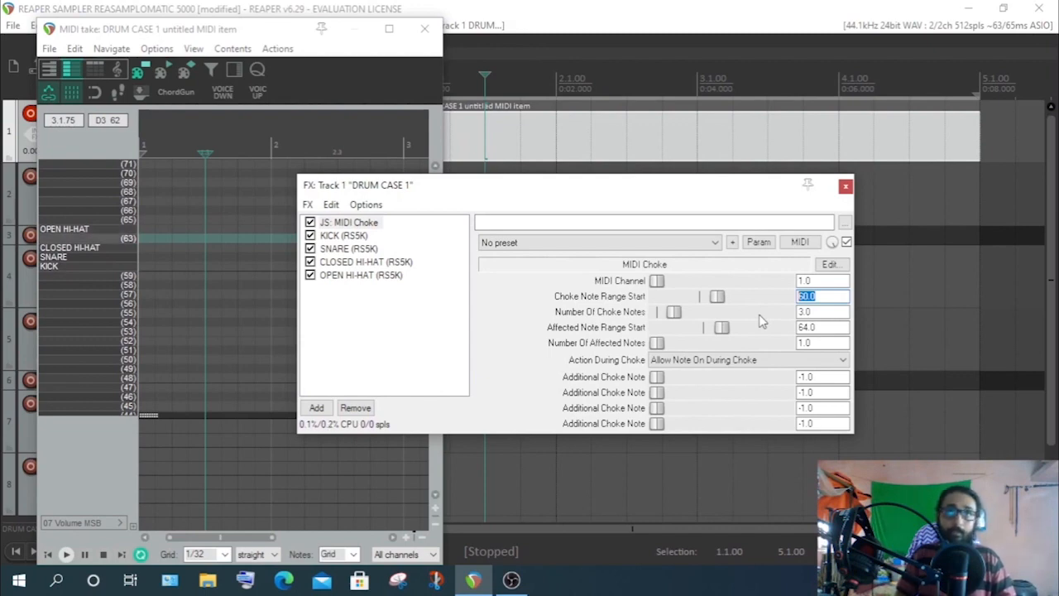
{"action": "left_click", "coordinate": [805, 313]}
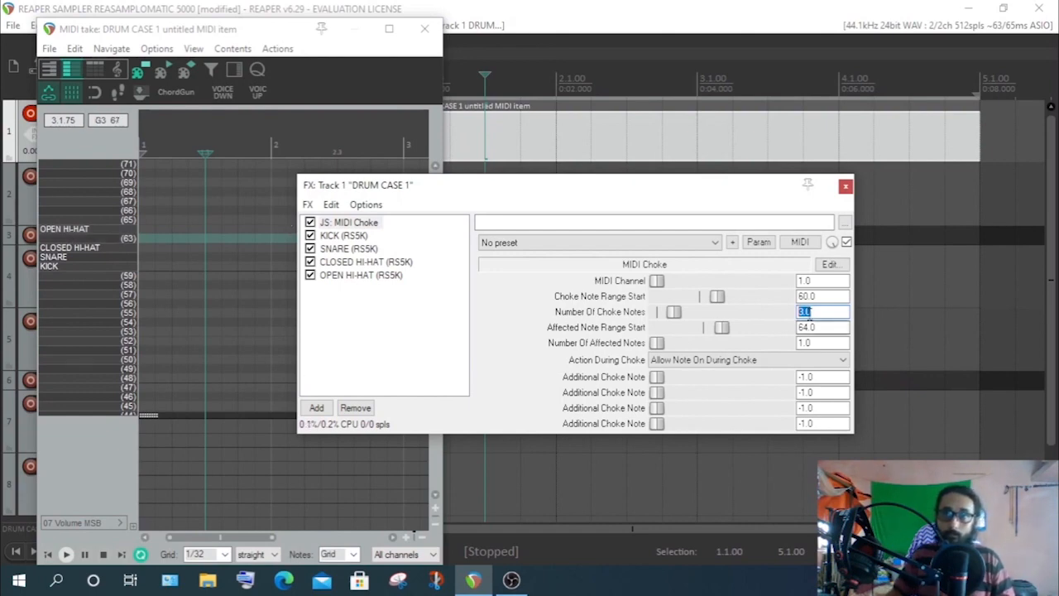
Set MIDI Choke's number of choke notes to 4
{"action": "left_click_drag", "start_coordinate": [806, 313], "coordinate": [799, 312]}
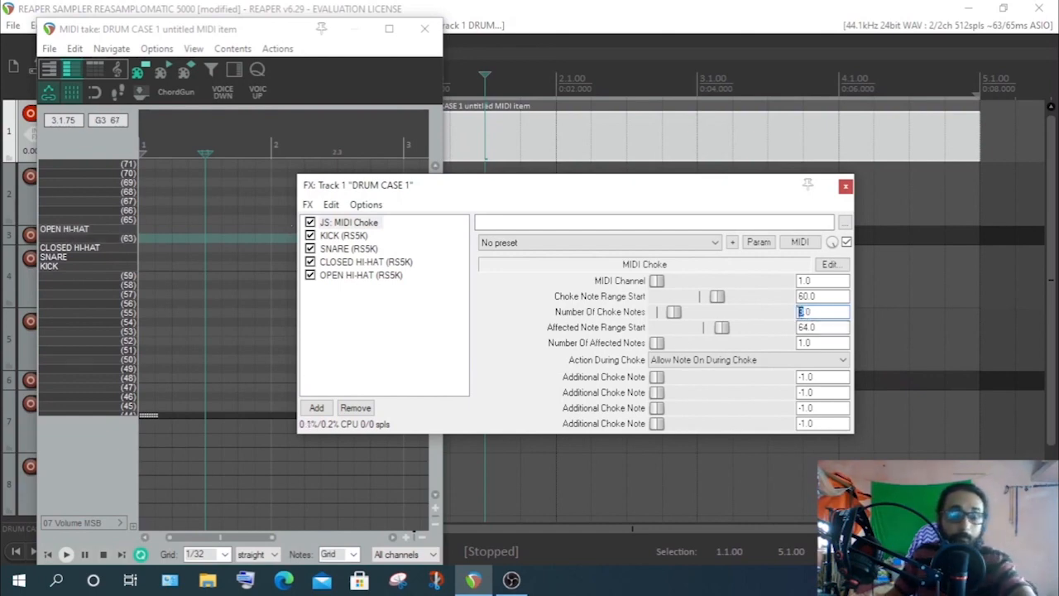
{"action": "type", "text": "4"}
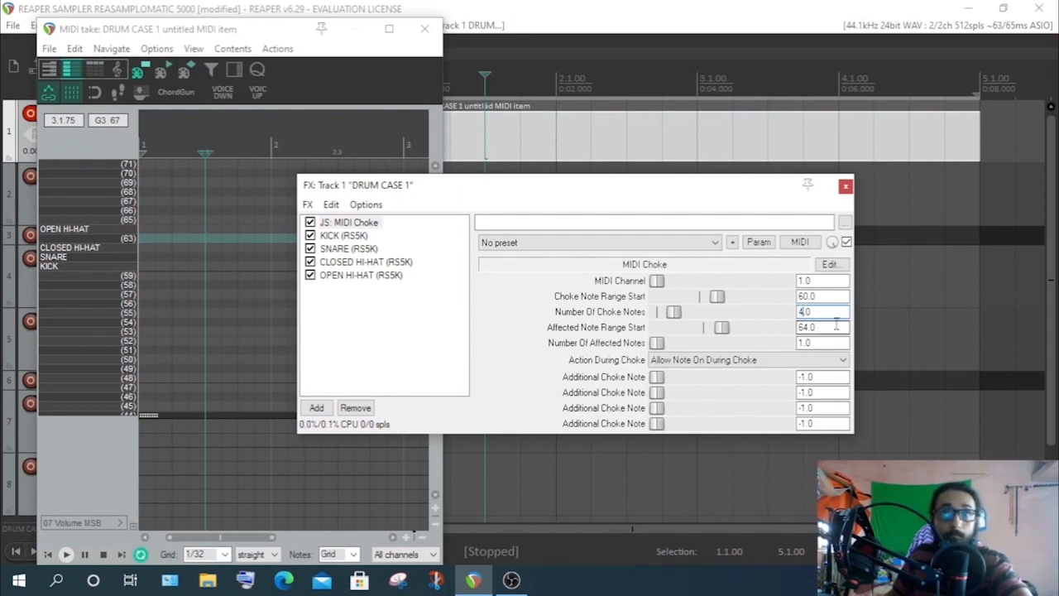
{"action": "left_click", "coordinate": [827, 327]}
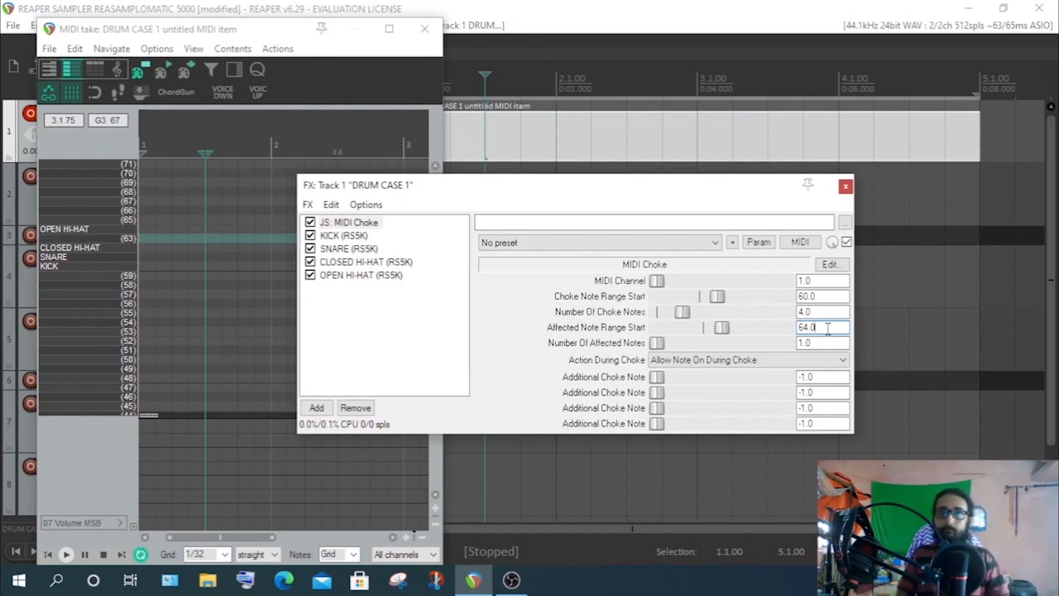
Set MIDI Choke's choke note range start to 62 and its number of choke notes to 1
{"action": "double_click", "coordinate": [801, 312]}
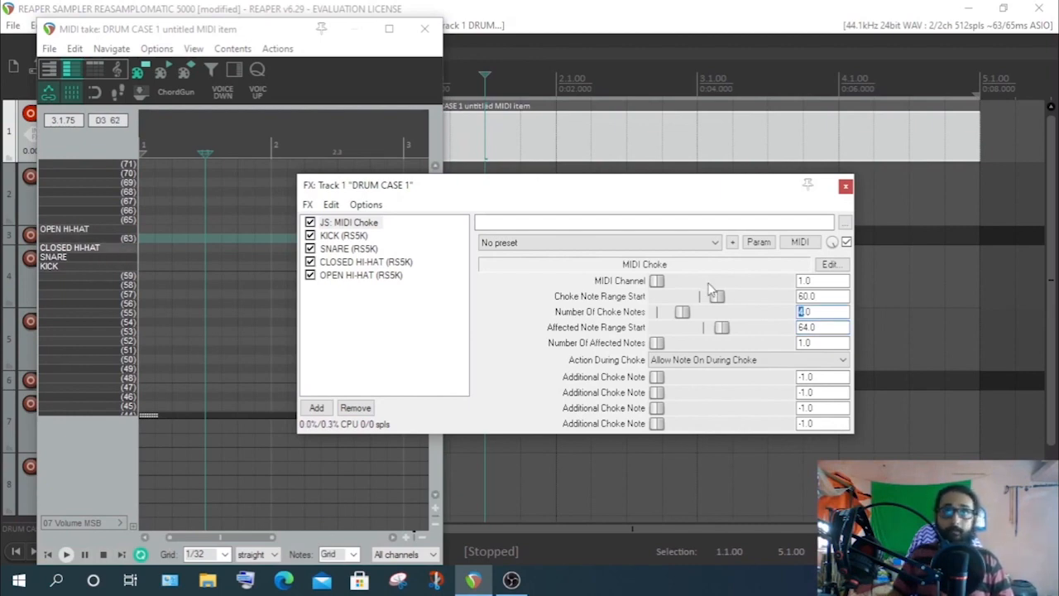
{"action": "double_click", "coordinate": [805, 296]}
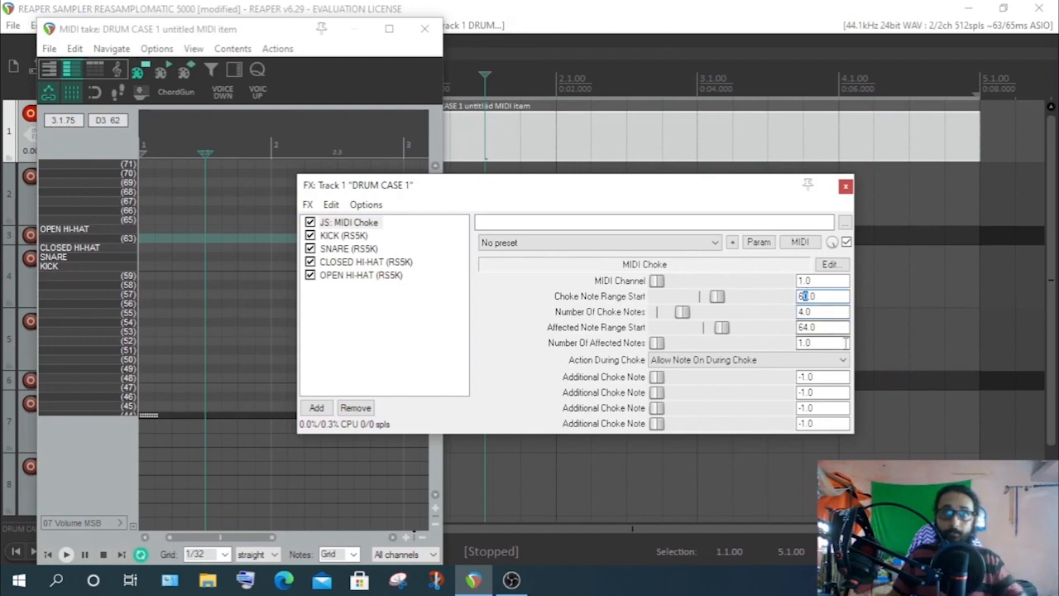
{"action": "type", "text": "2"}
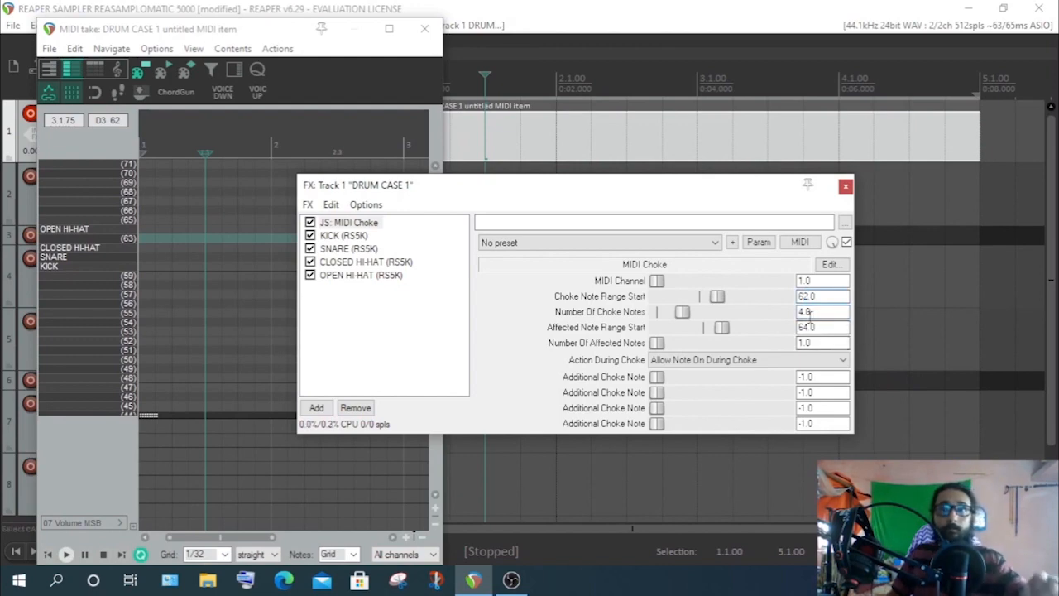
{"action": "left_click", "coordinate": [803, 311]}
{"action": "double_click", "coordinate": [803, 311]}
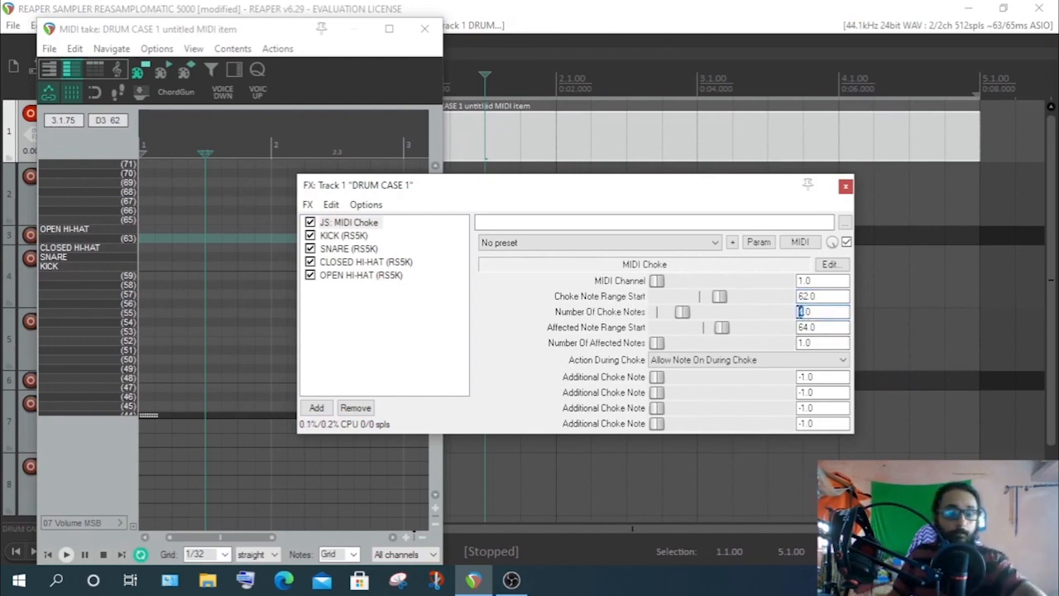
{"action": "type", "text": "1"}
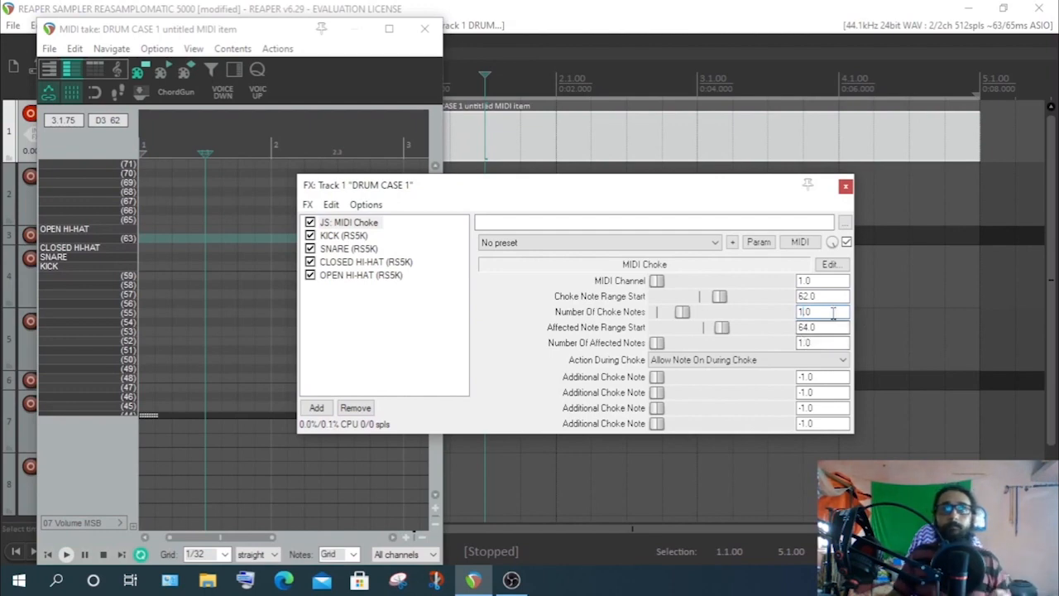
{"action": "left_click", "coordinate": [827, 296]}
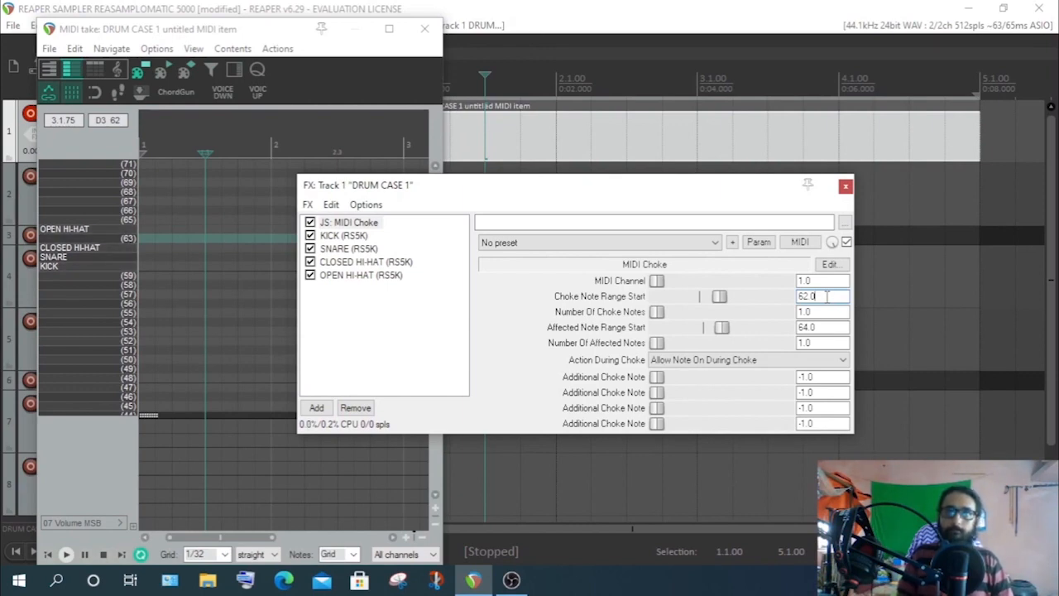
Review MIDI Choke's choke and affected note range starts and the options for Action During Choke
{"action": "left_click_drag", "start_coordinate": [829, 297], "coordinate": [784, 300]}
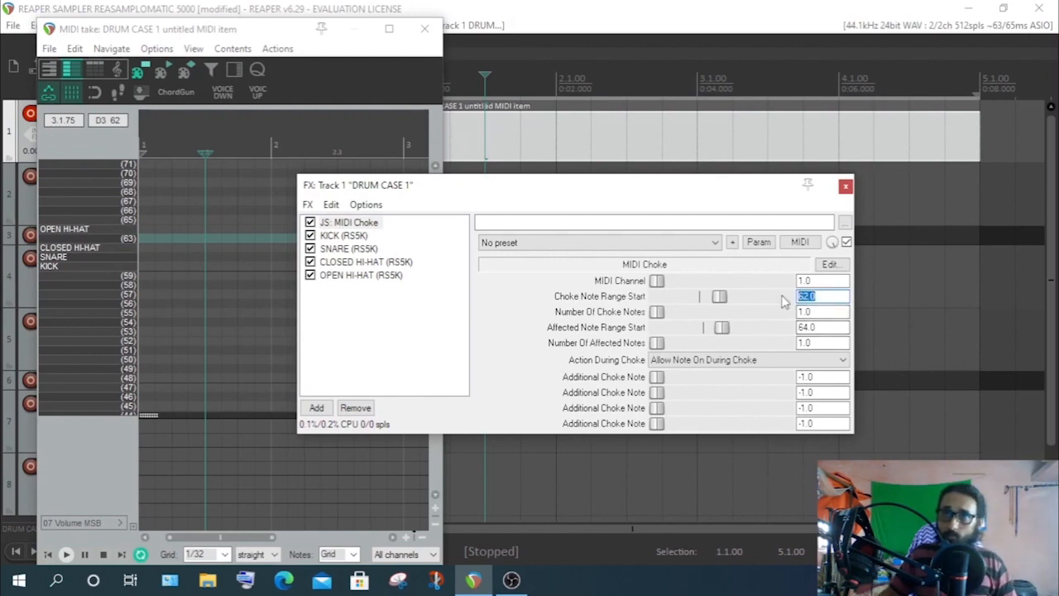
{"action": "left_click_drag", "start_coordinate": [827, 329], "coordinate": [726, 327]}
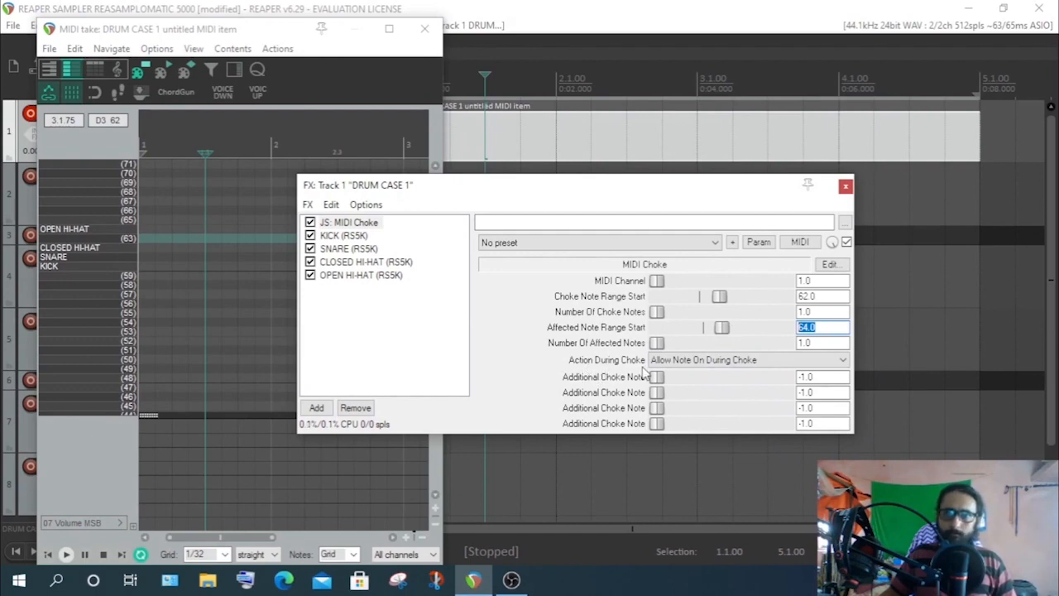
{"action": "left_click", "coordinate": [737, 365]}
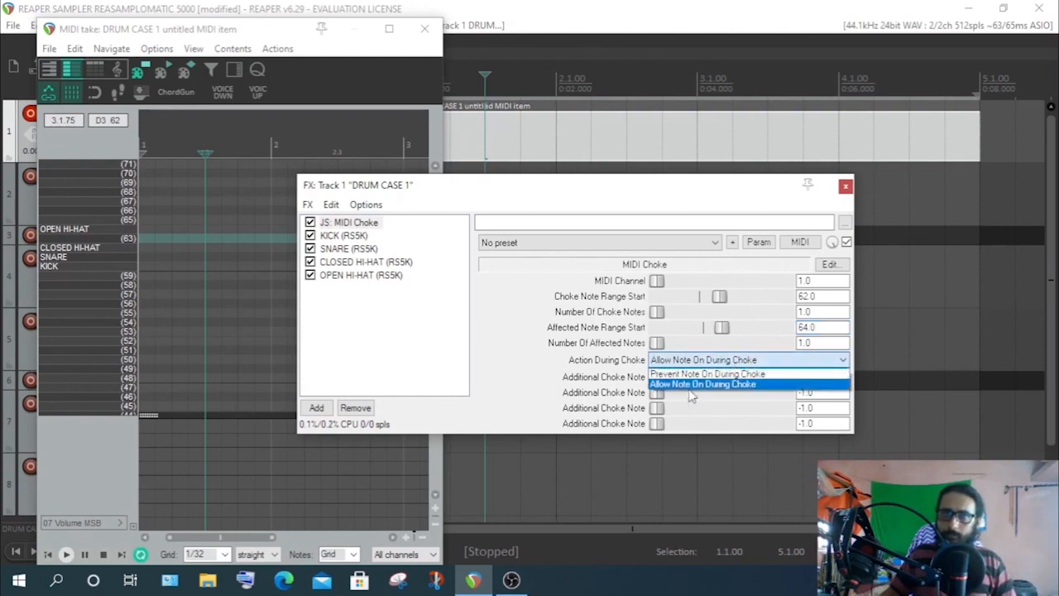
{"action": "left_click", "coordinate": [732, 367]}
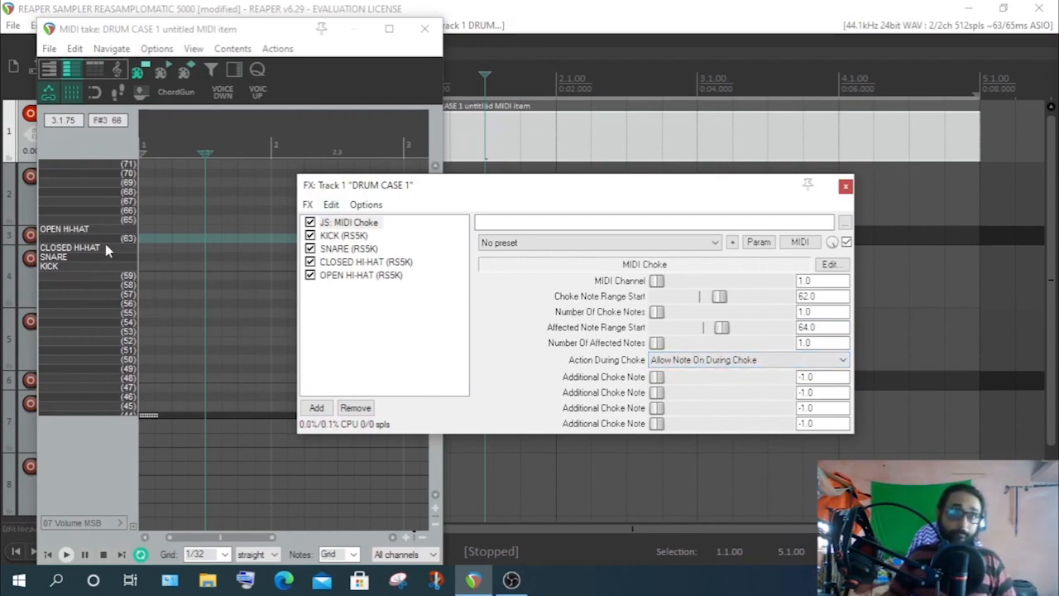
Switch the MIDI editor to piano keys and try Prevent Note On During Choke before restoring Allow Note On During Choke
{"action": "left_click", "coordinate": [50, 73]}
{"action": "left_click", "coordinate": [50, 73]}
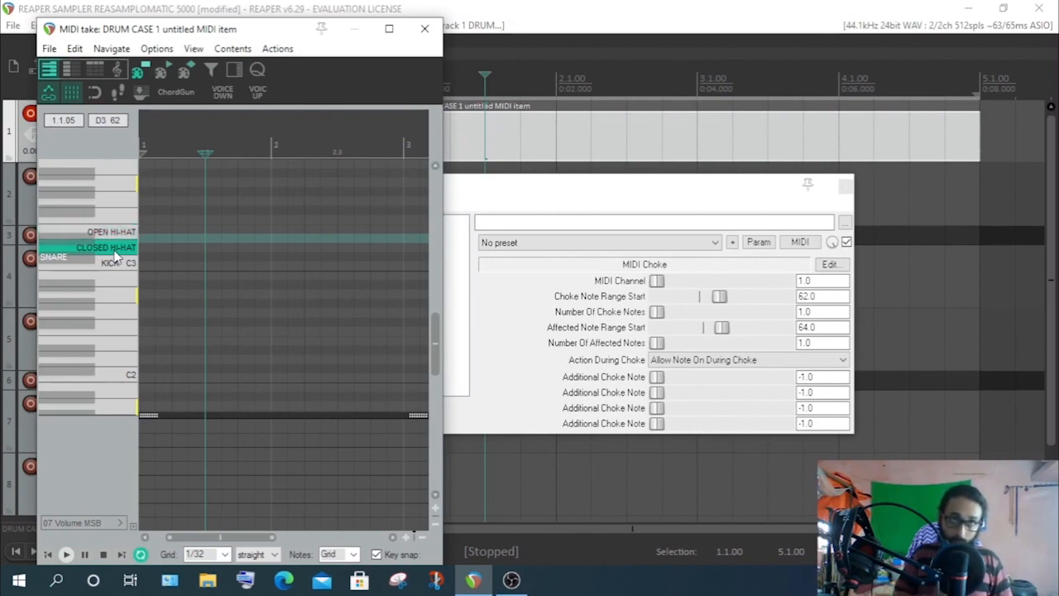
{"action": "left_click", "coordinate": [681, 359]}
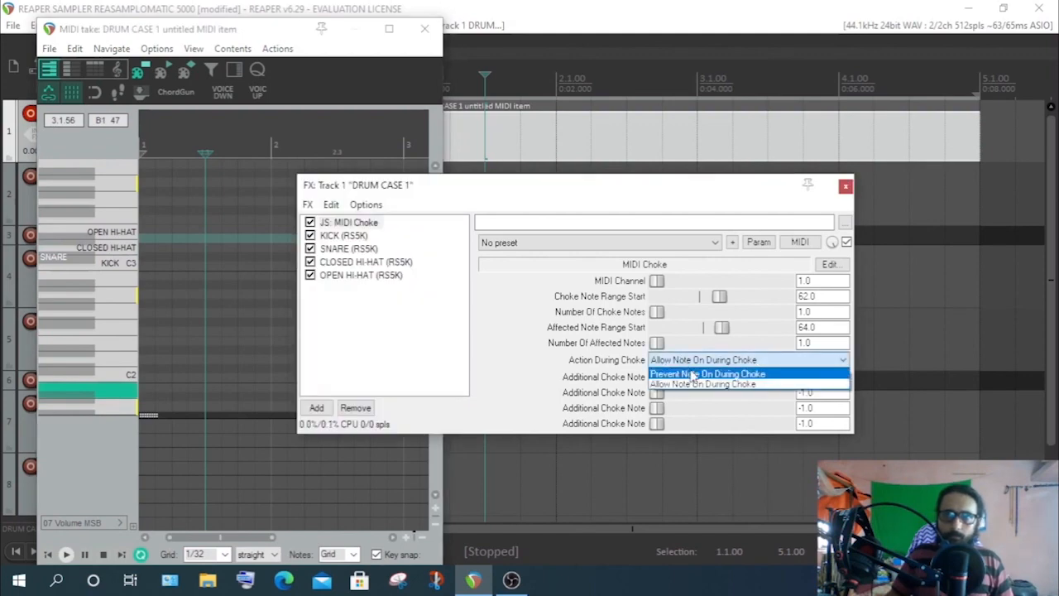
{"action": "left_click", "coordinate": [693, 374]}
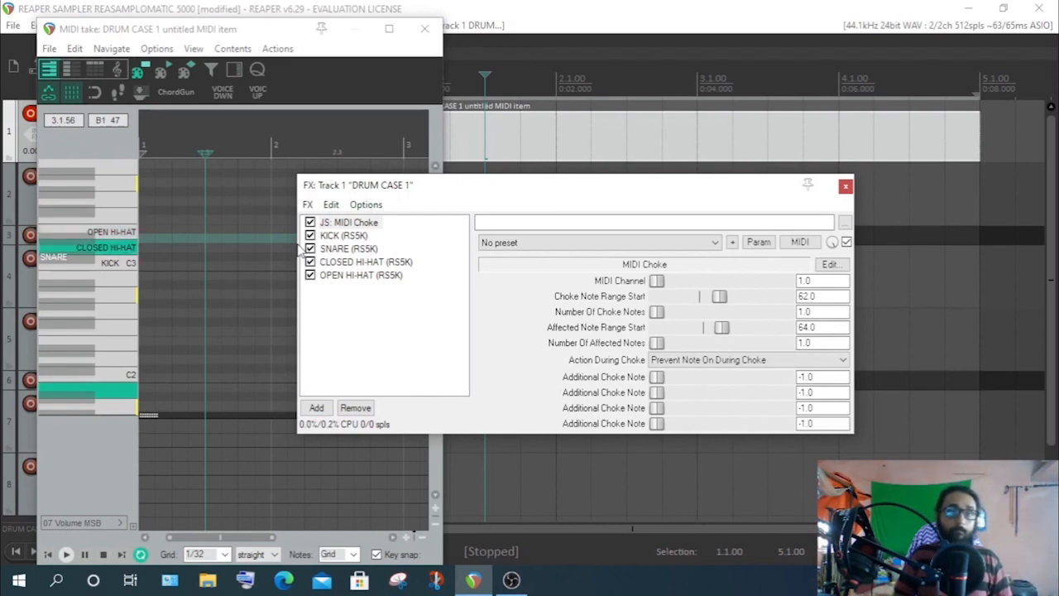
{"action": "left_click", "coordinate": [678, 360]}
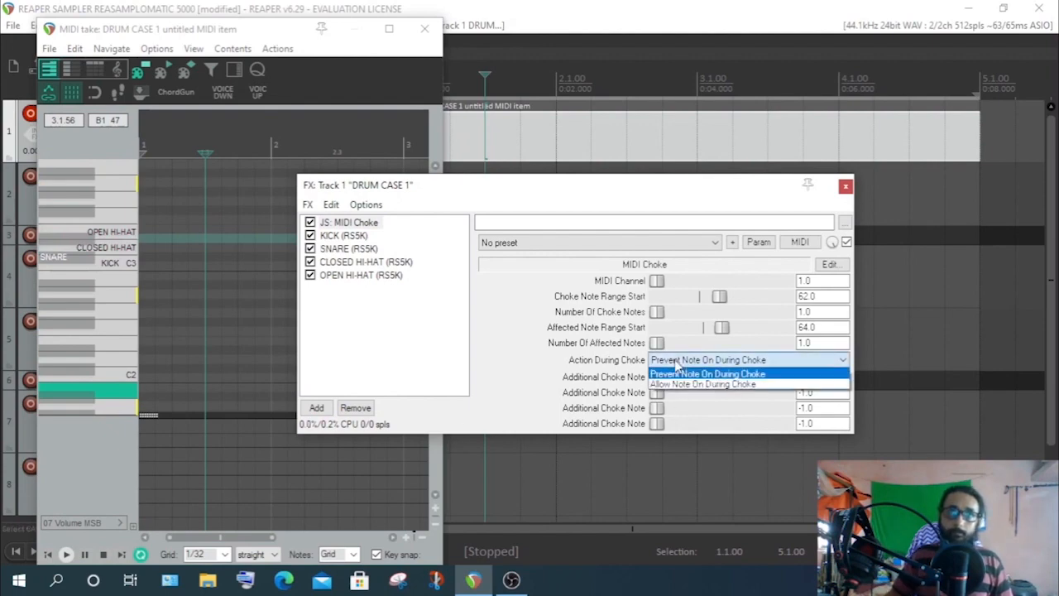
{"action": "left_click", "coordinate": [678, 385]}
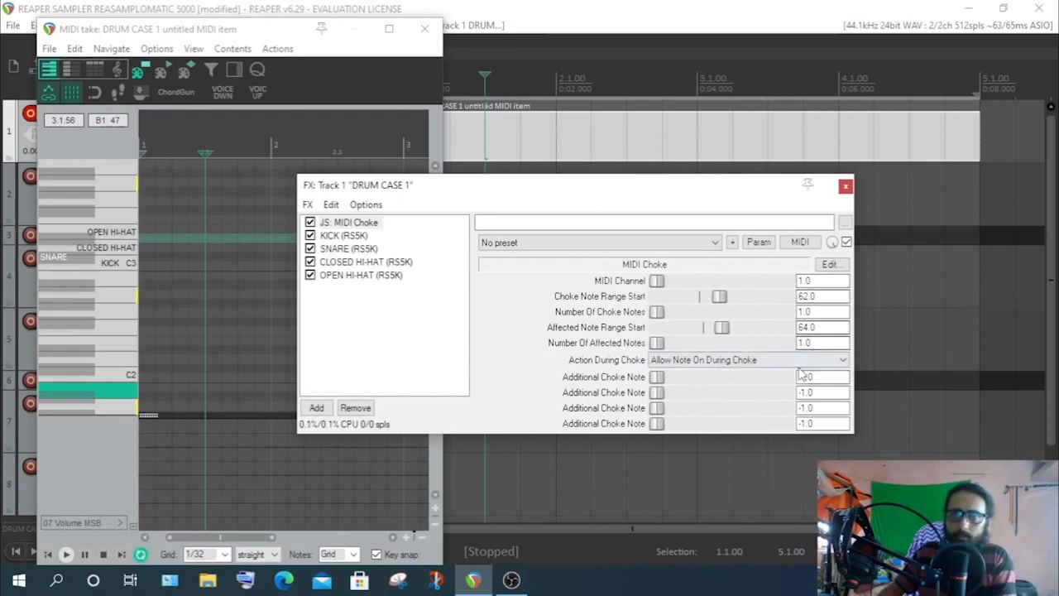
Try note 63 as MIDI Choke's first additional choke note and reset that parameter to its default of -1
{"action": "left_click_drag", "start_coordinate": [805, 377], "coordinate": [791, 379]}
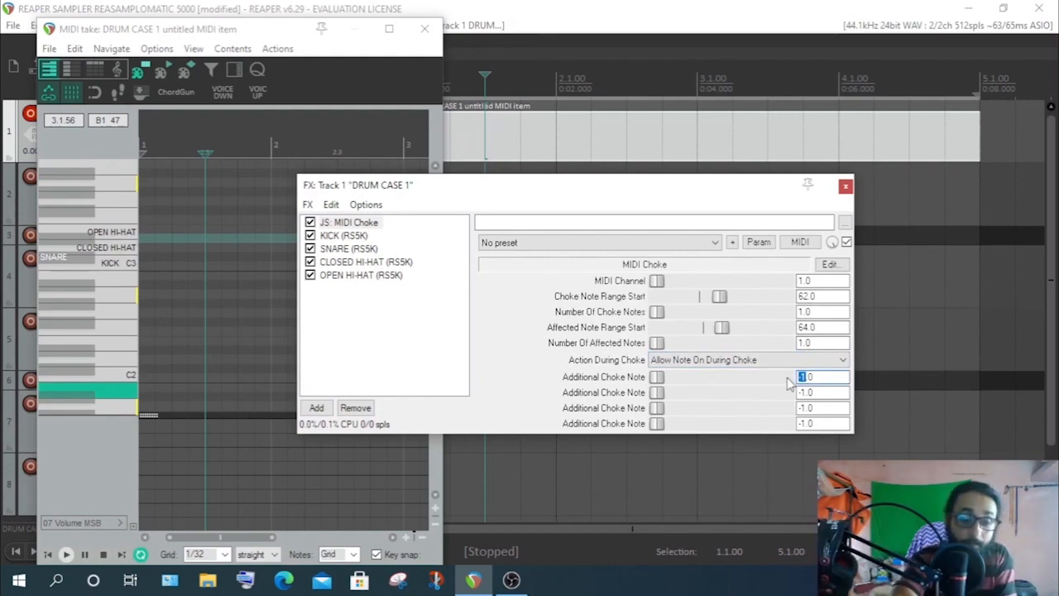
{"action": "type", "text": "63"}
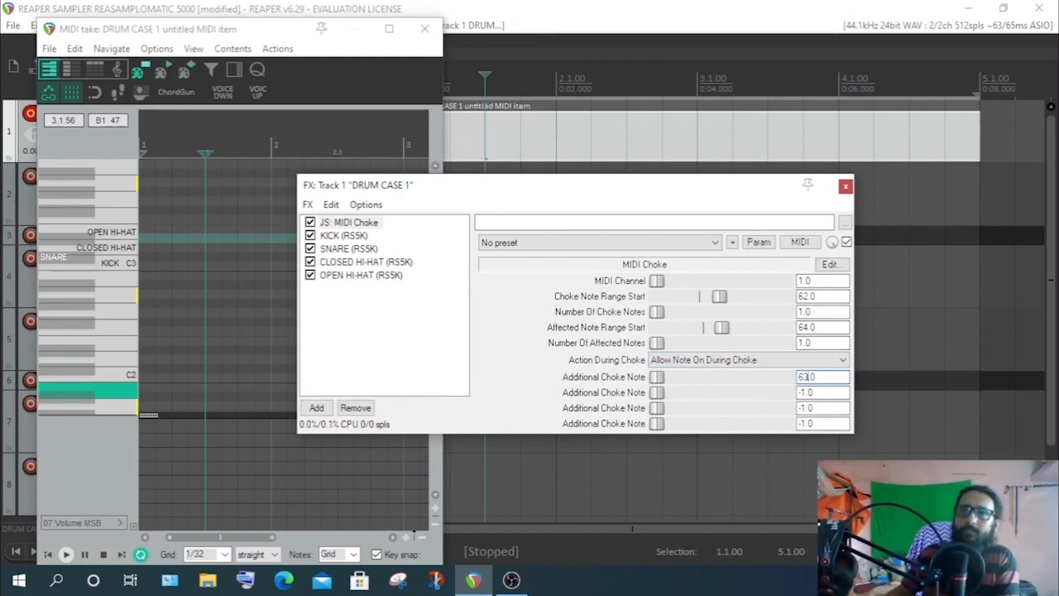
{"action": "left_click", "coordinate": [826, 297]}
{"action": "left_click", "coordinate": [818, 328]}
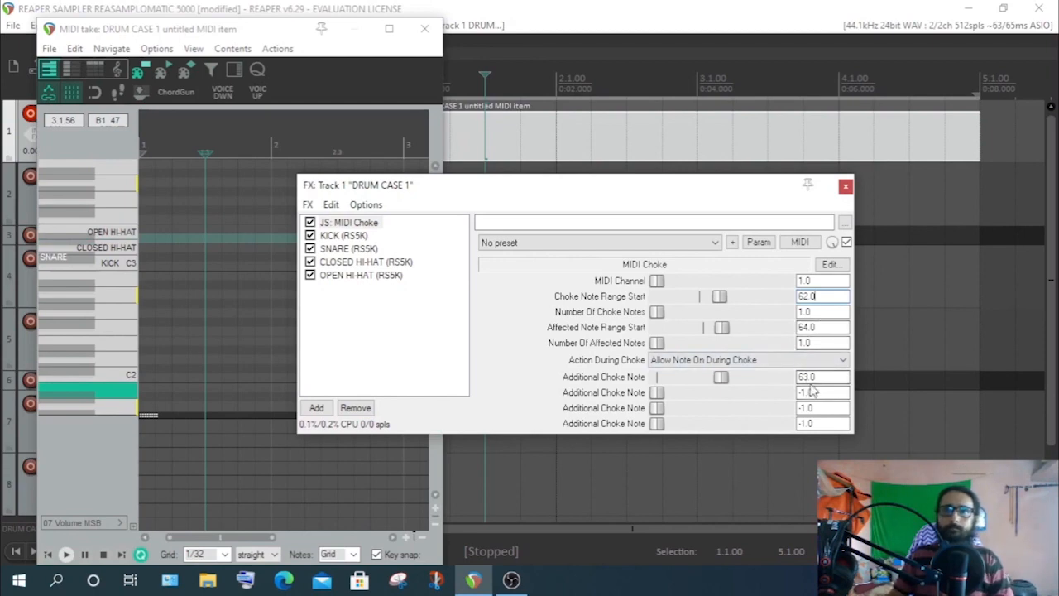
{"action": "double_click", "coordinate": [722, 378]}
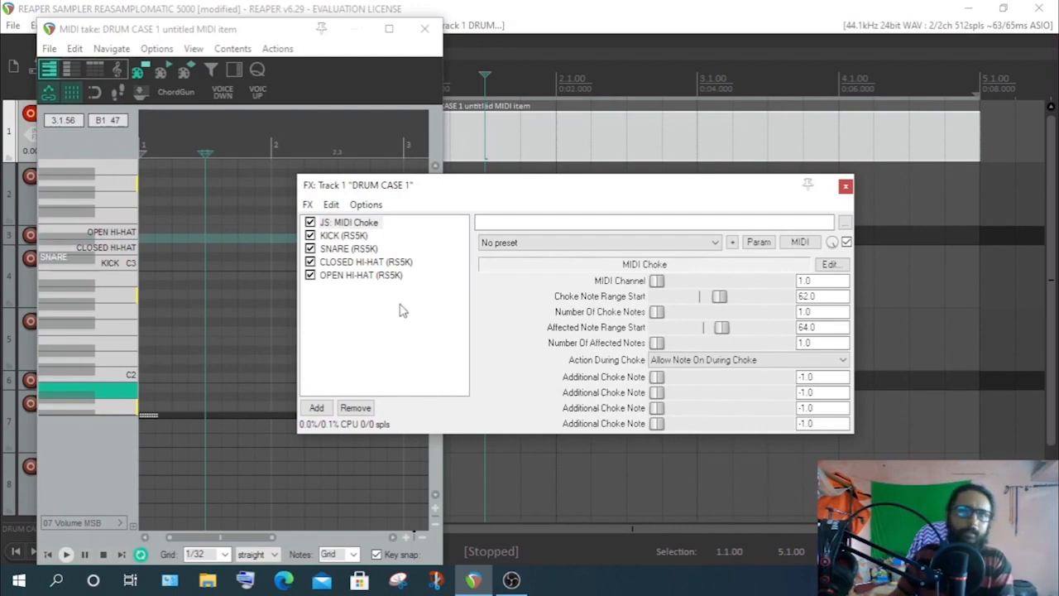
Compare MIDI Choke's choke note range start with the named notes, return to the piano keys and audition the open hi-hat
{"action": "left_click", "coordinate": [350, 223]}
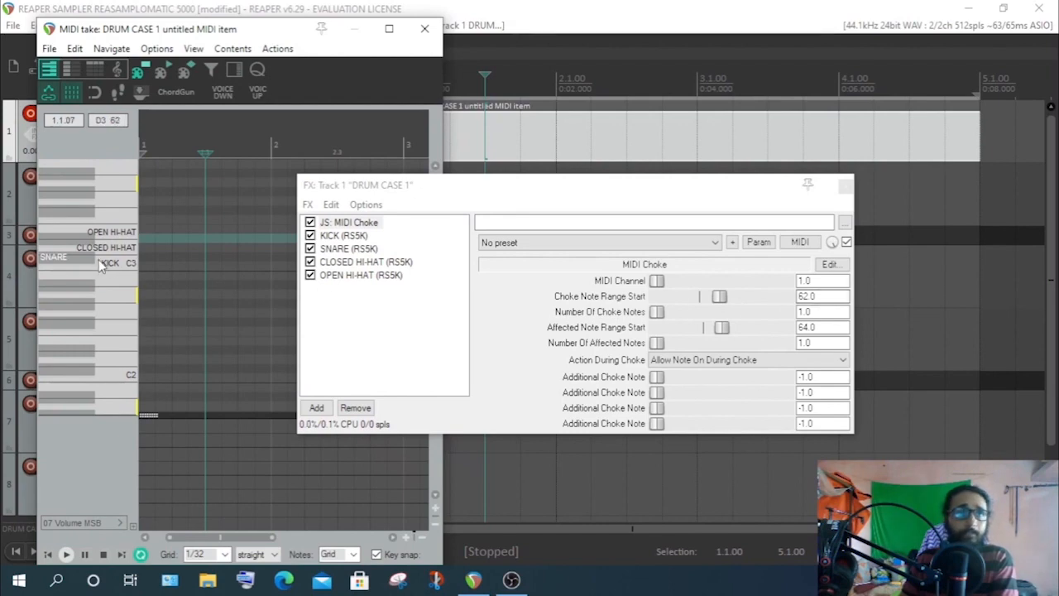
{"action": "left_click", "coordinate": [69, 72]}
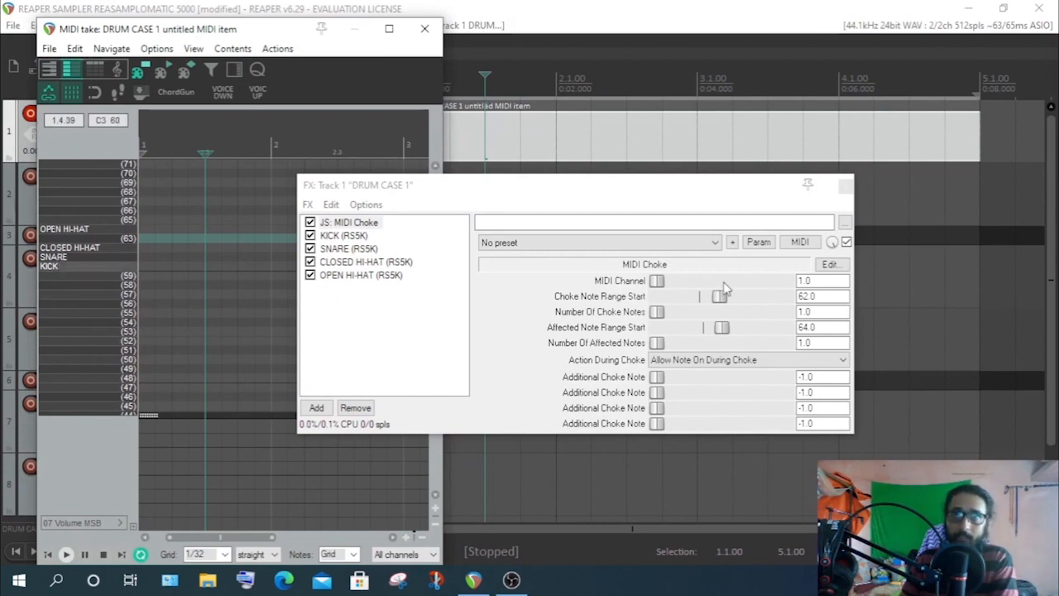
{"action": "left_click", "coordinate": [818, 295]}
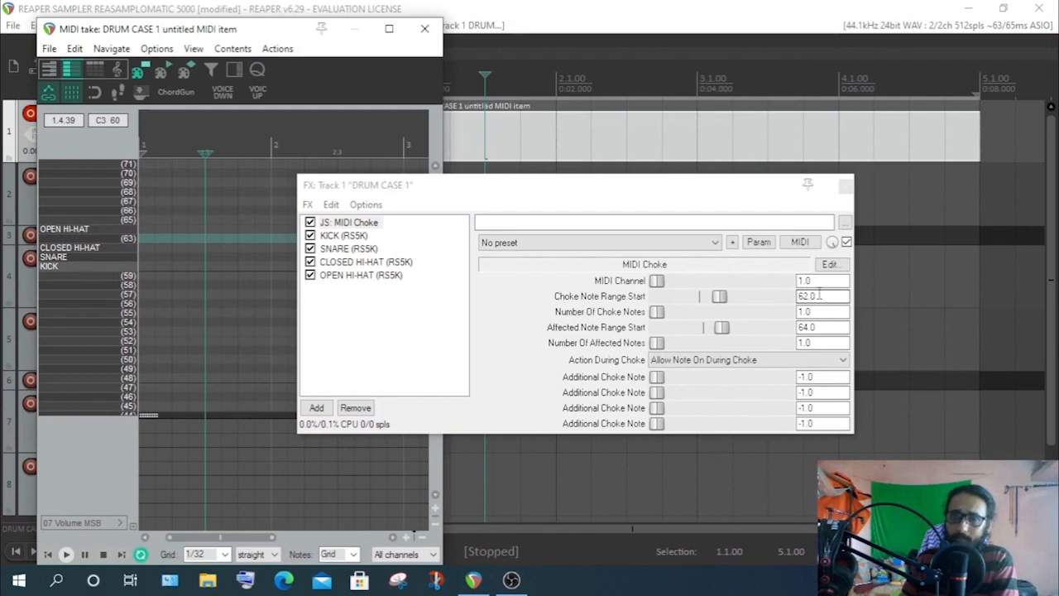
{"action": "left_click", "coordinate": [48, 71]}
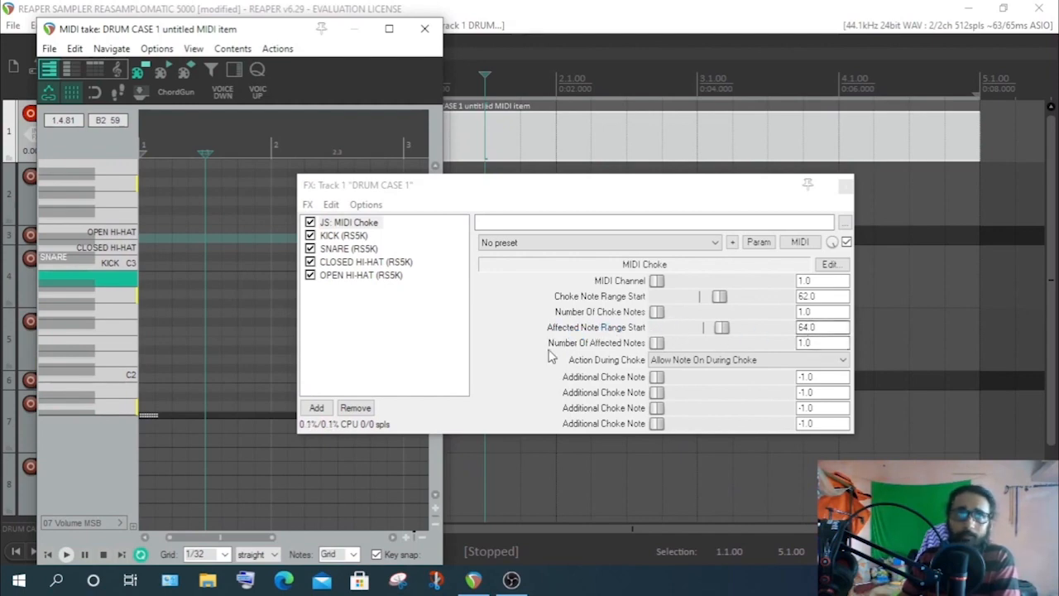
{"action": "left_click", "coordinate": [128, 234]}
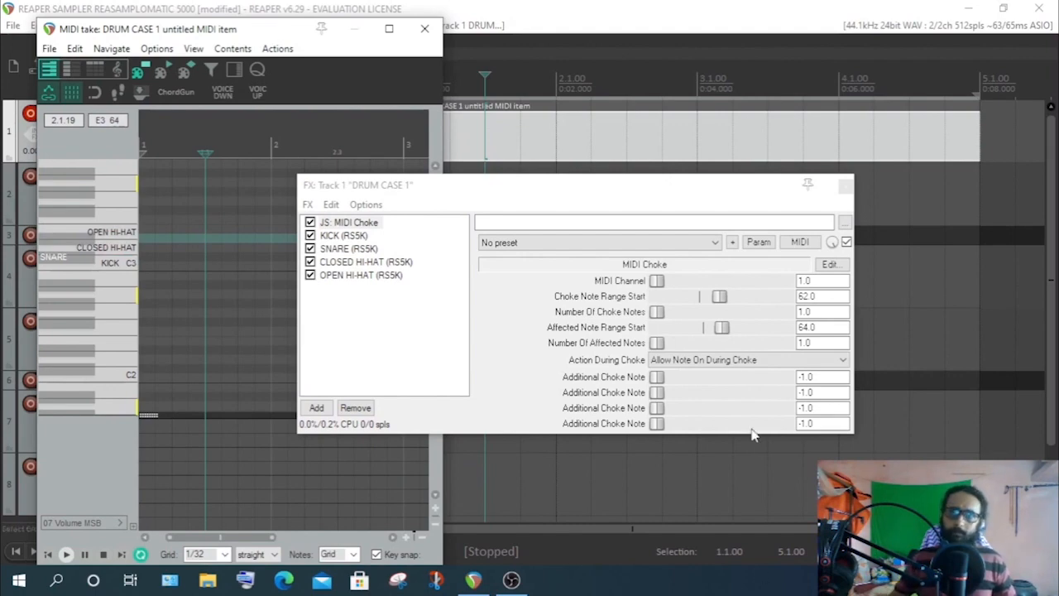
Switch Action During Choke to Prevent Note On During Choke again and return it to Allow Note On During Choke
{"action": "left_click", "coordinate": [708, 369]}
{"action": "left_click", "coordinate": [705, 361]}
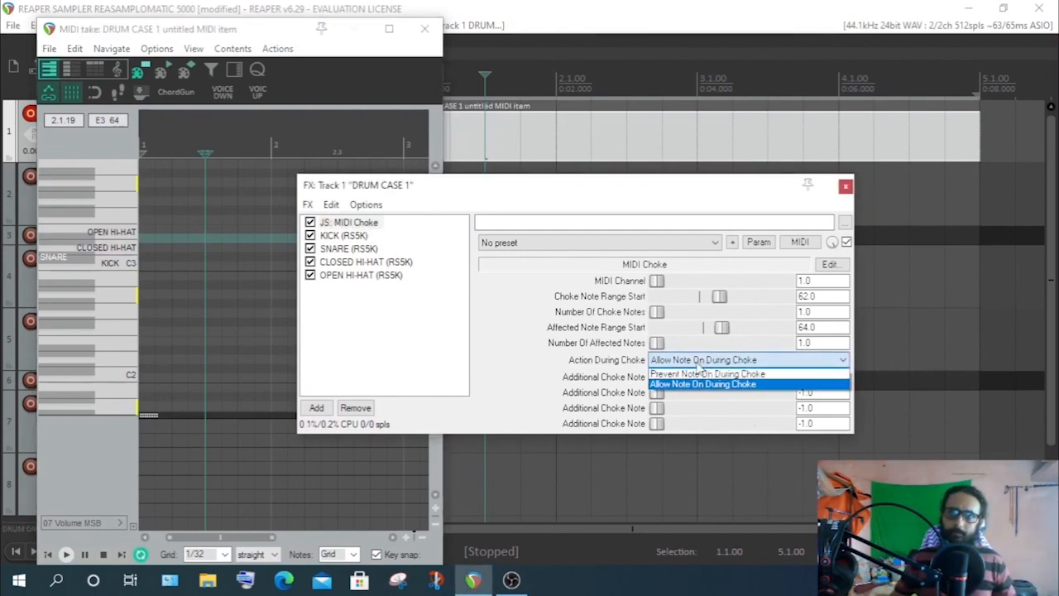
{"action": "left_click", "coordinate": [689, 375]}
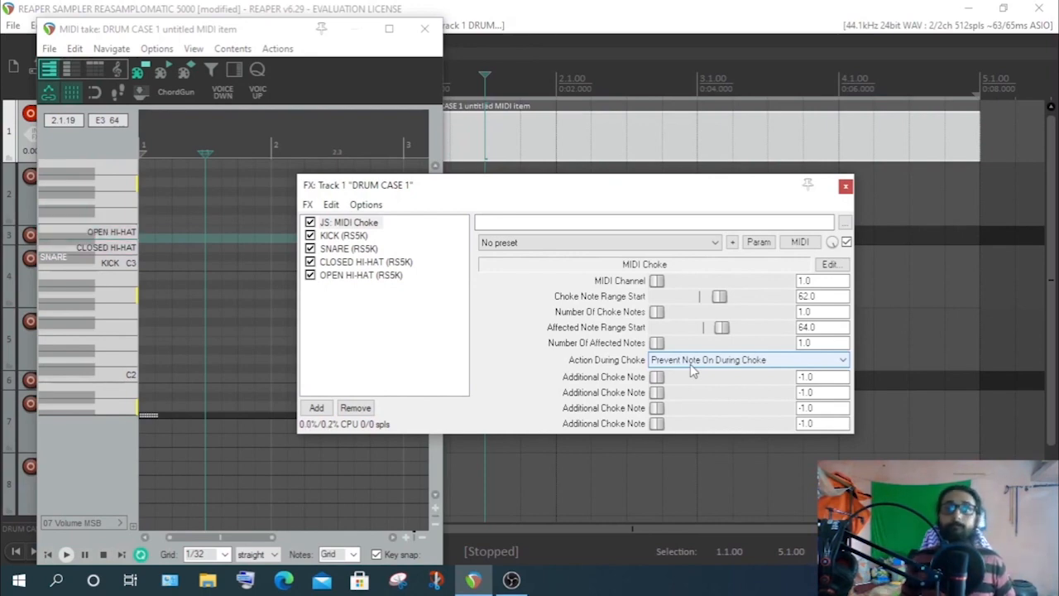
{"action": "left_click", "coordinate": [692, 365]}
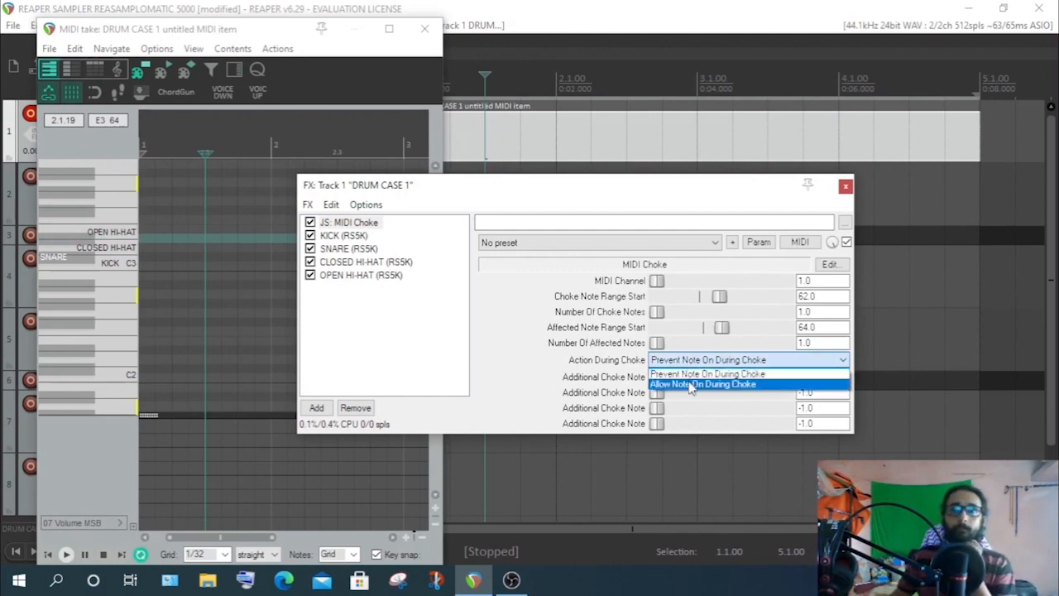
{"action": "left_click", "coordinate": [692, 386]}
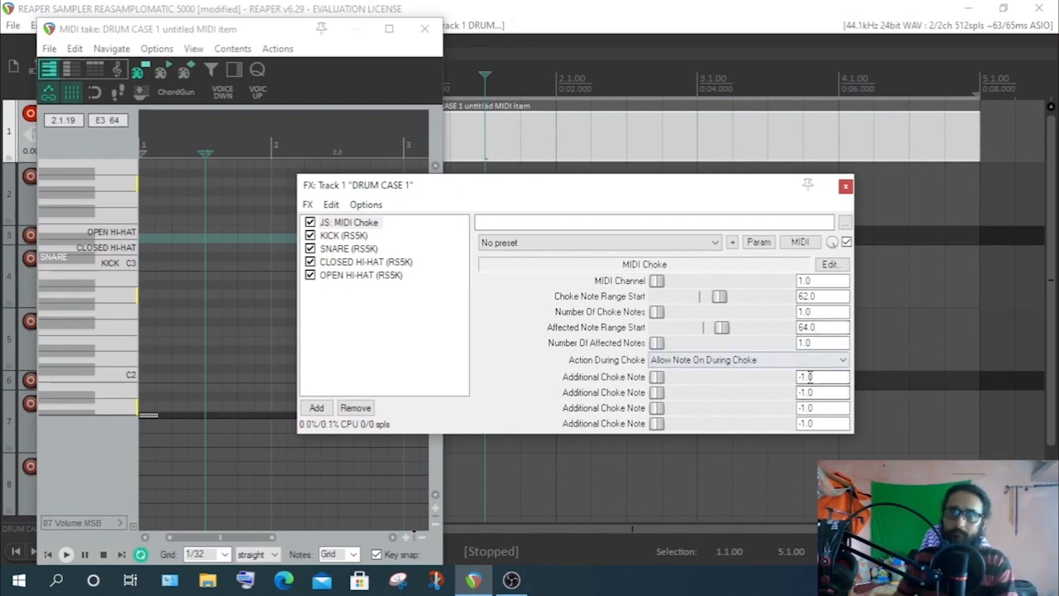
Check the Obey note-offs setting of the OPEN HI-HAT sampler and return to the MIDI Choke parameters
{"action": "left_click", "coordinate": [75, 92]}
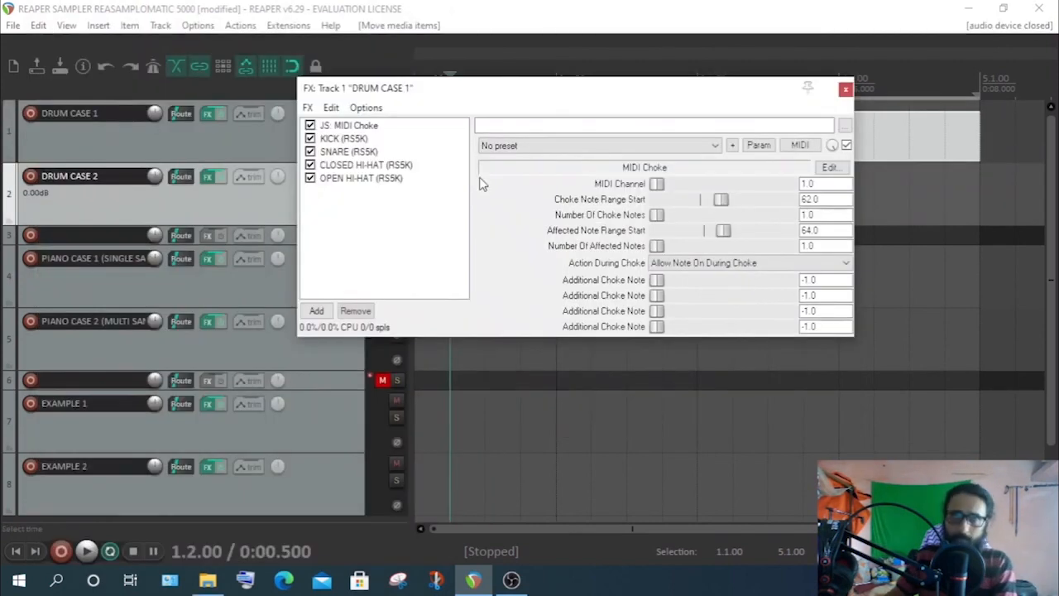
{"action": "left_click", "coordinate": [346, 126]}
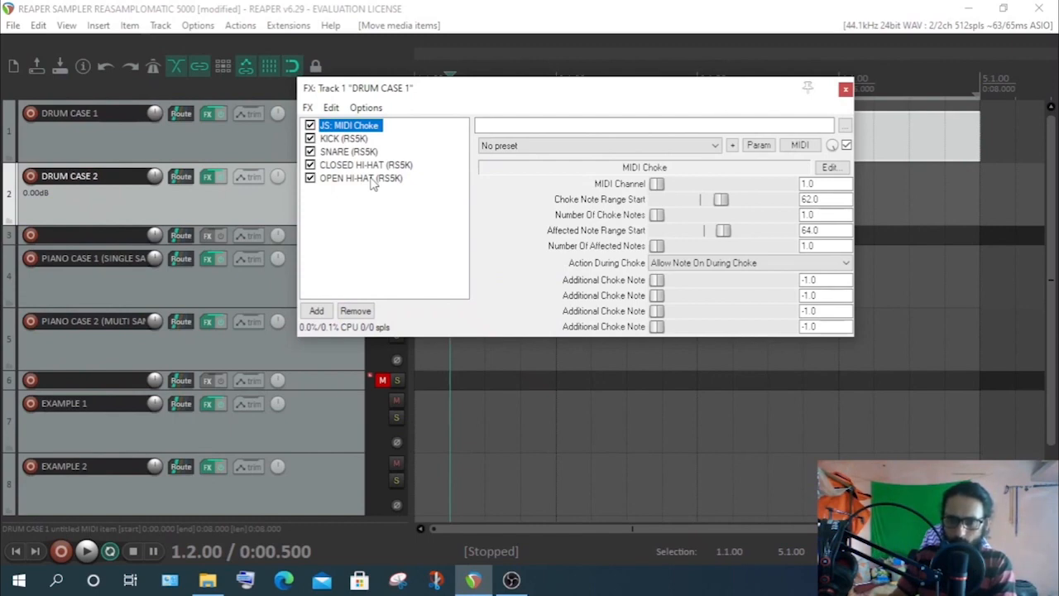
{"action": "left_click", "coordinate": [372, 178]}
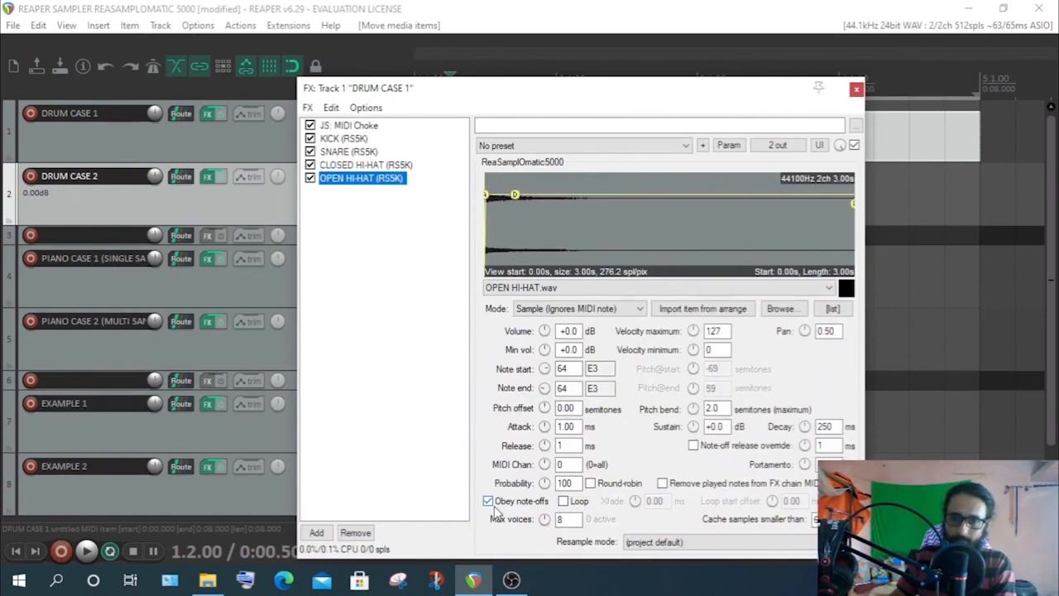
{"action": "left_click", "coordinate": [361, 128]}
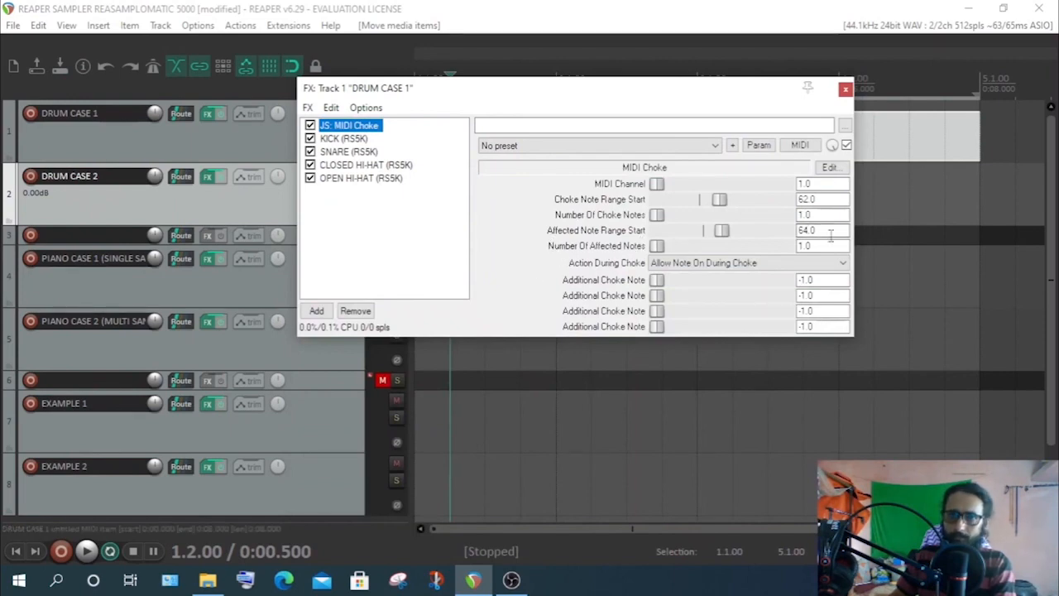
Look through the KICK, SNARE, CLOSED HI-HAT and OPEN HI-HAT samplers and return to the MIDI Choke parameters
{"action": "left_click", "coordinate": [364, 179]}
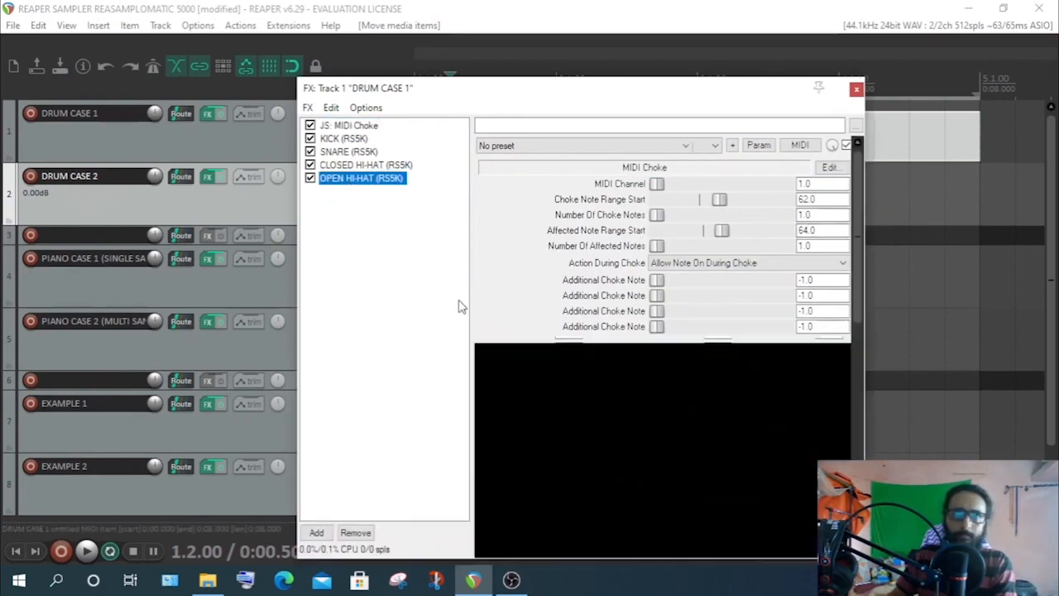
{"action": "left_click", "coordinate": [356, 126]}
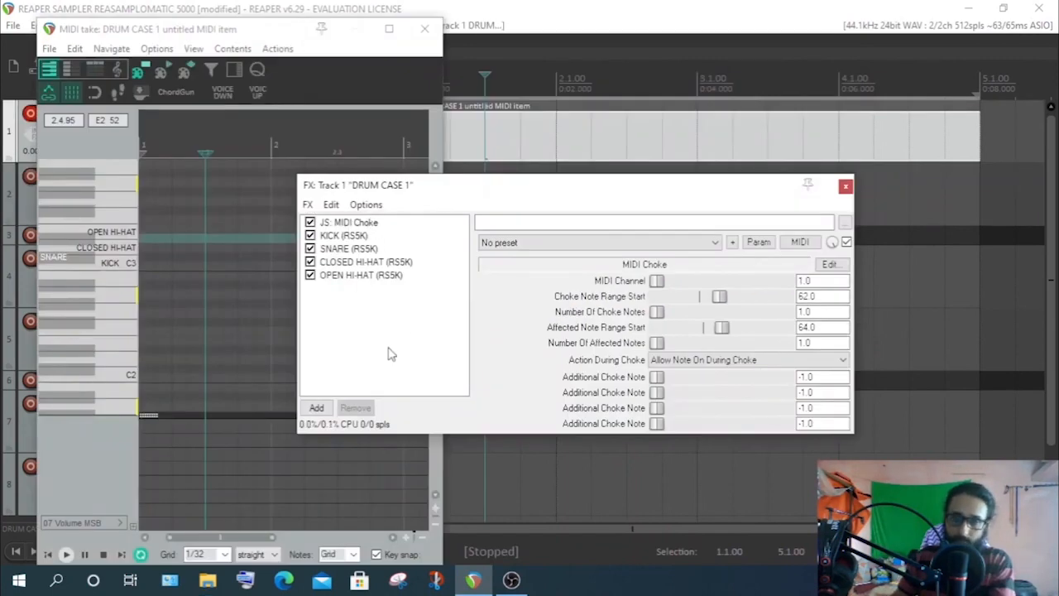
{"action": "left_click", "coordinate": [341, 237]}
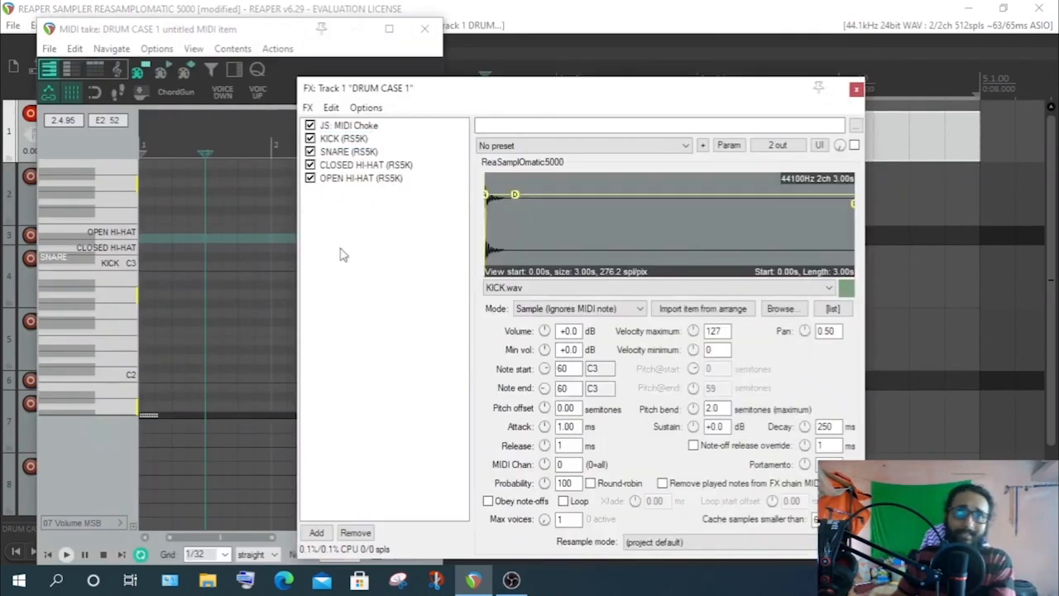
{"action": "left_click", "coordinate": [343, 152]}
{"action": "left_click", "coordinate": [345, 165]}
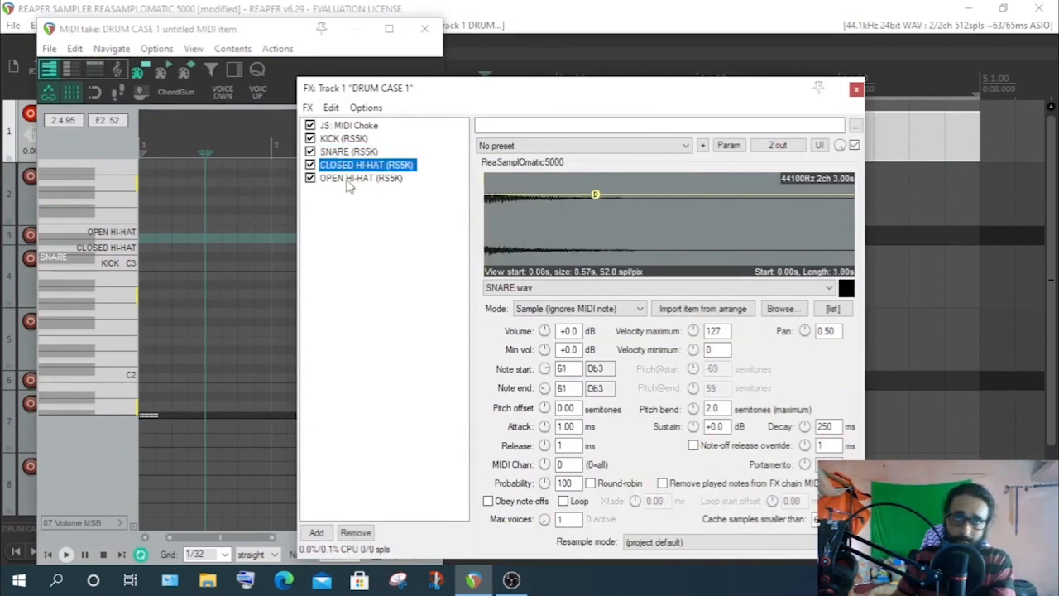
{"action": "left_click", "coordinate": [349, 180]}
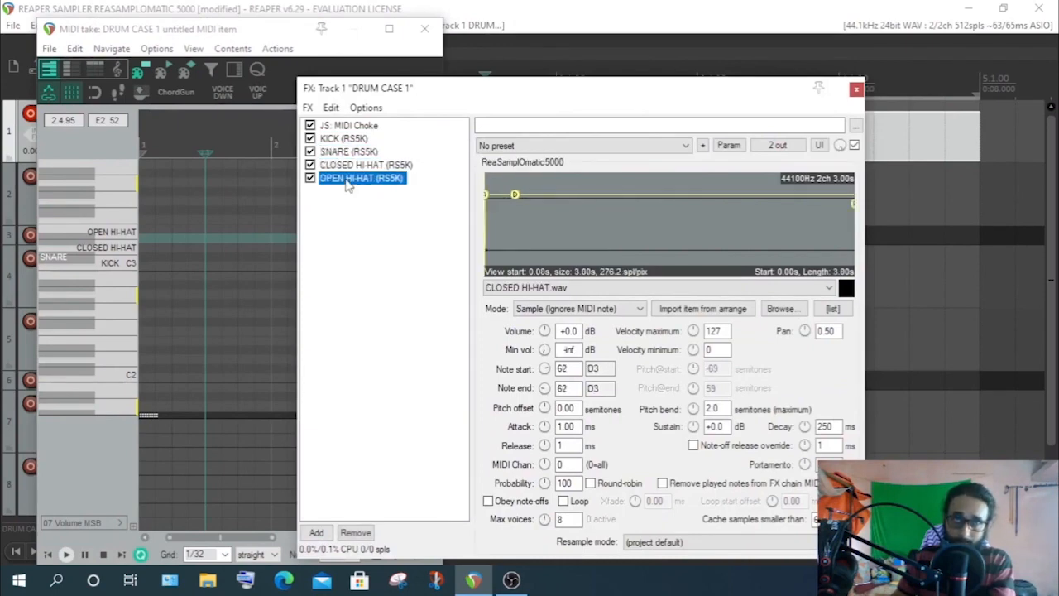
{"action": "left_click", "coordinate": [341, 127]}
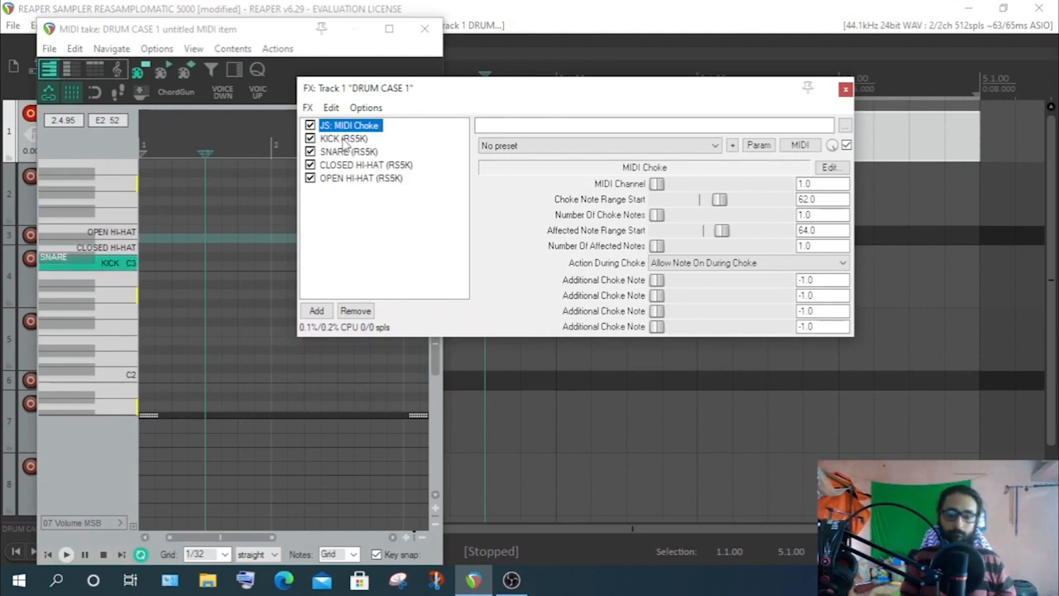
Close DRUM CASE 1's FX chain and MIDI editor, and switch record arming from DRUM CASE 1 to DRUM CASE 2
{"action": "left_click", "coordinate": [845, 91]}
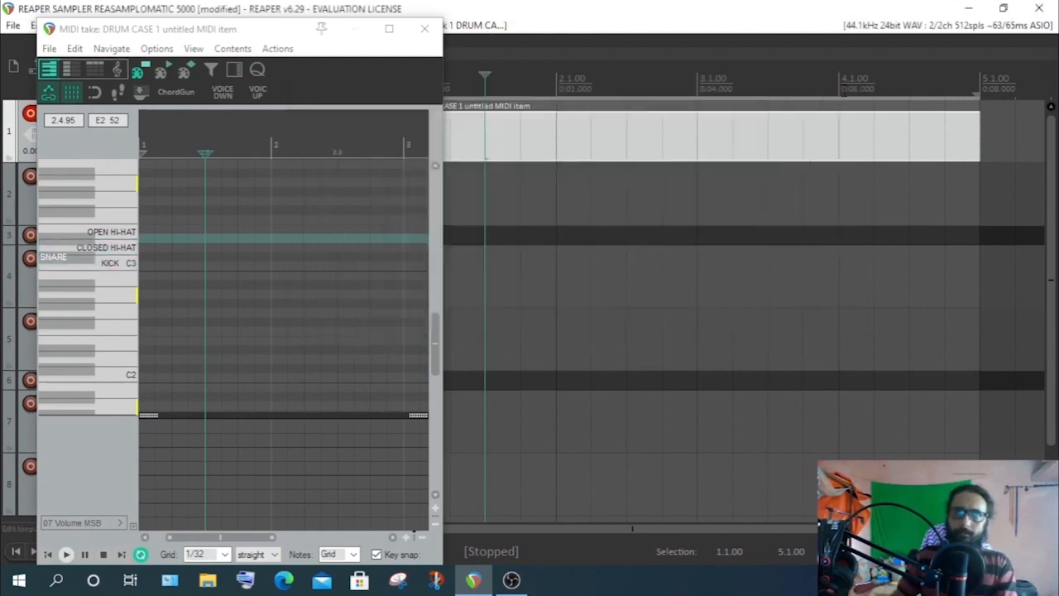
{"action": "left_click", "coordinate": [423, 30]}
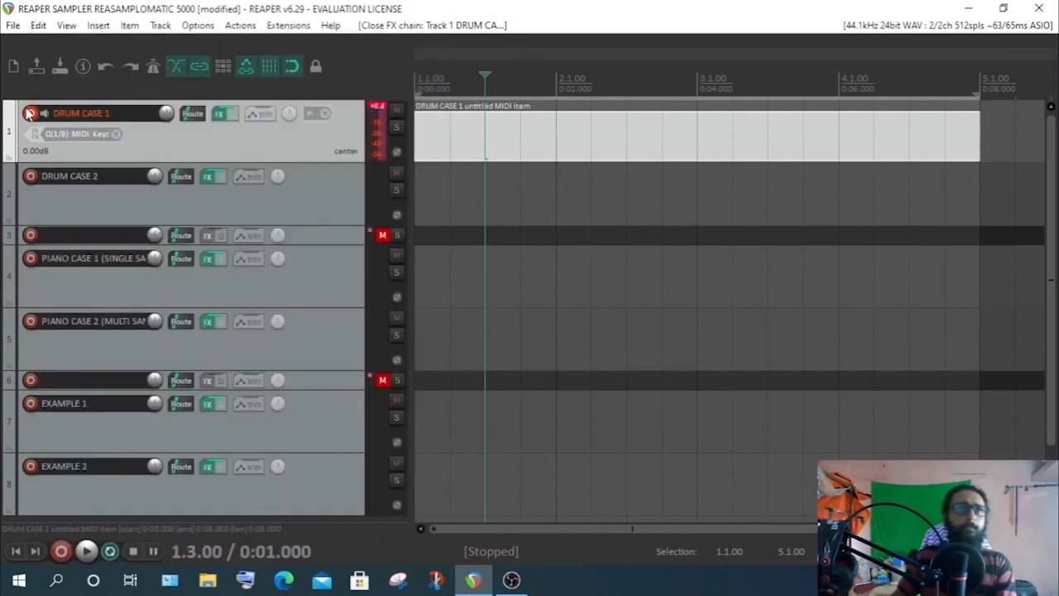
{"action": "left_click", "coordinate": [291, 214]}
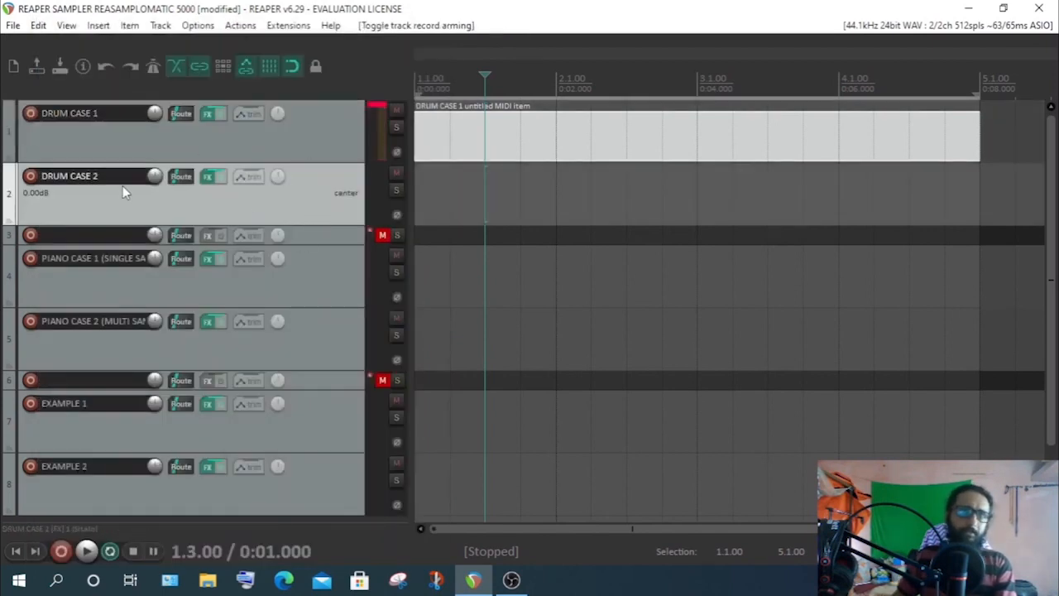
{"action": "left_click", "coordinate": [31, 176]}
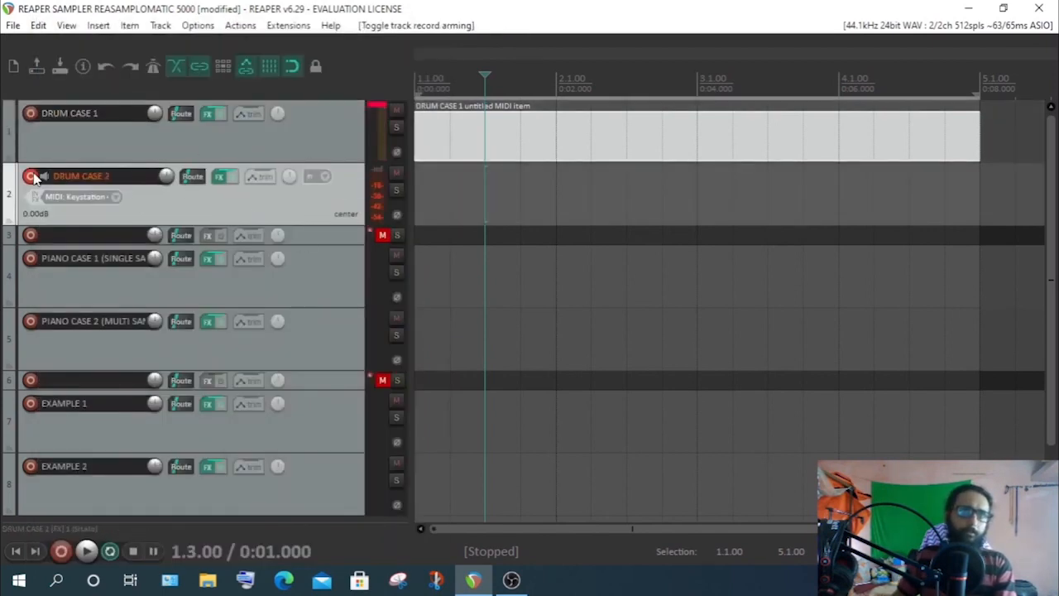
Show the Sitala drum sampler in DRUM CASE 2's FX chain and move its window clear of the arrangement
{"action": "left_click", "coordinate": [220, 180]}
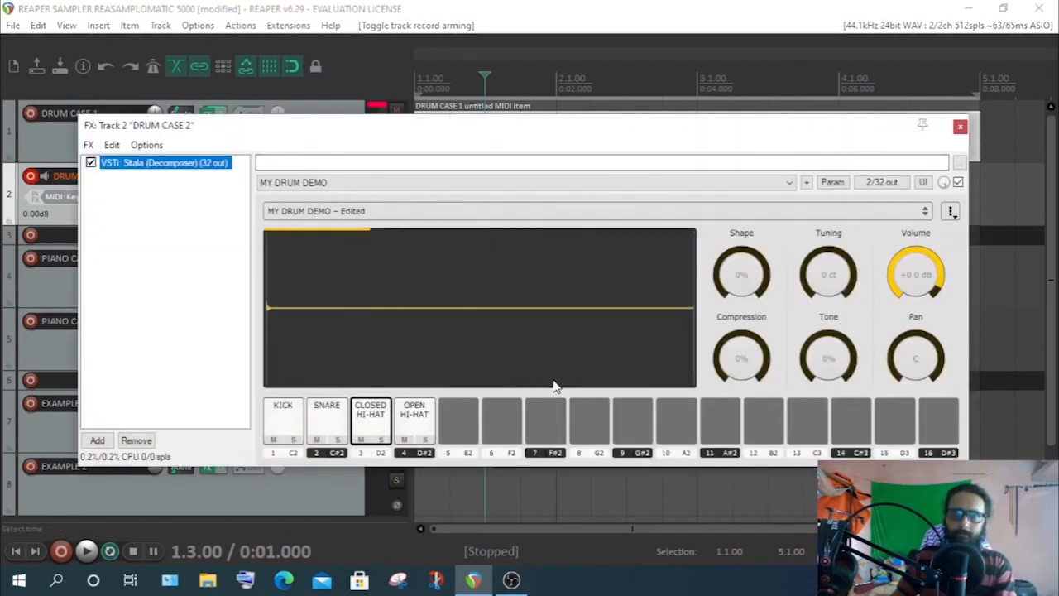
{"action": "mouse_move", "coordinate": [603, 322]}
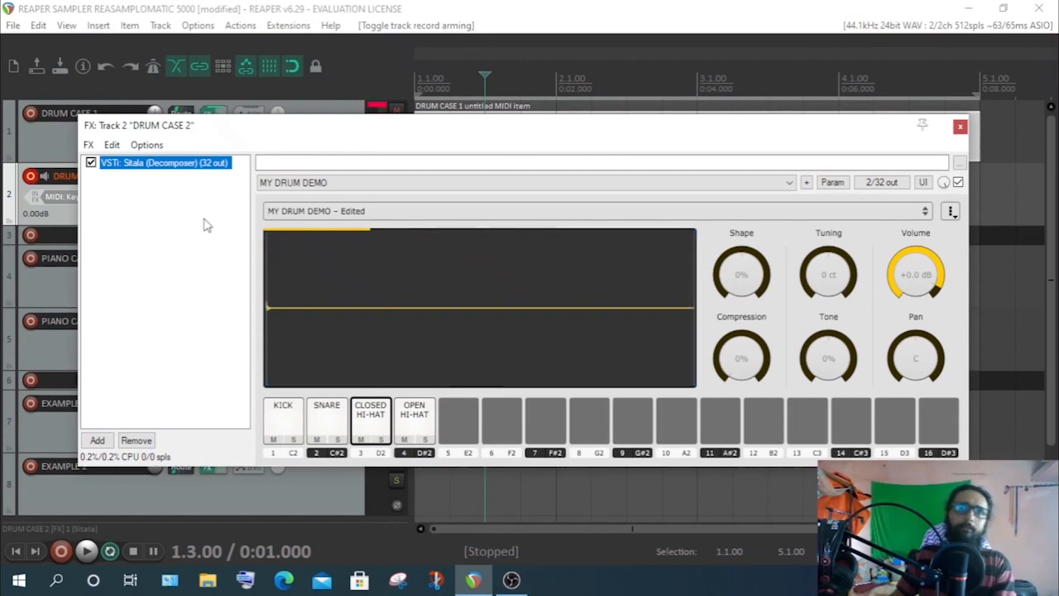
{"action": "left_click", "coordinate": [175, 233]}
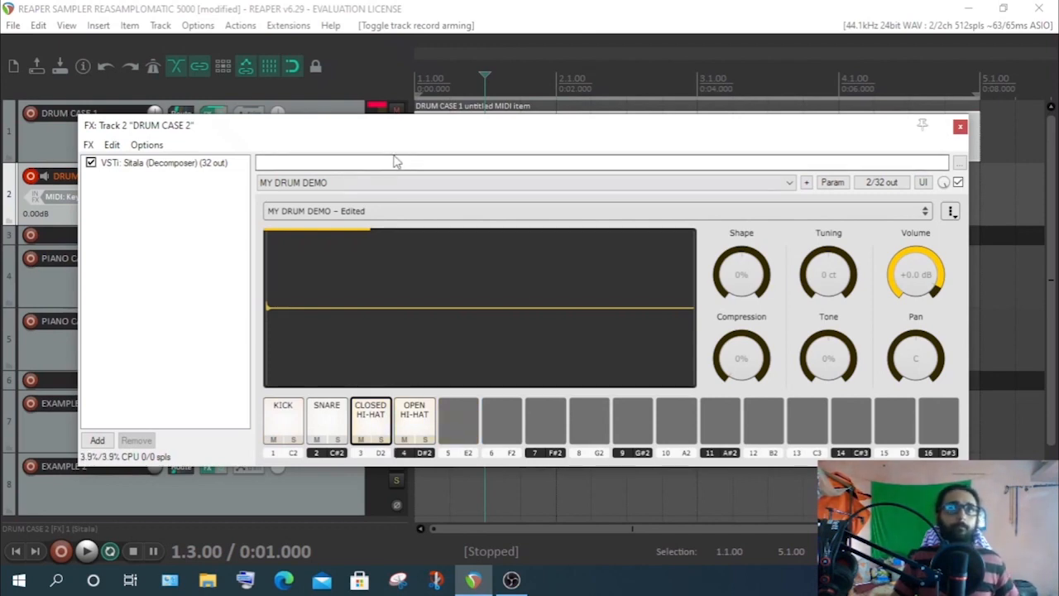
{"action": "left_click_drag", "start_coordinate": [394, 161], "coordinate": [502, 591]}
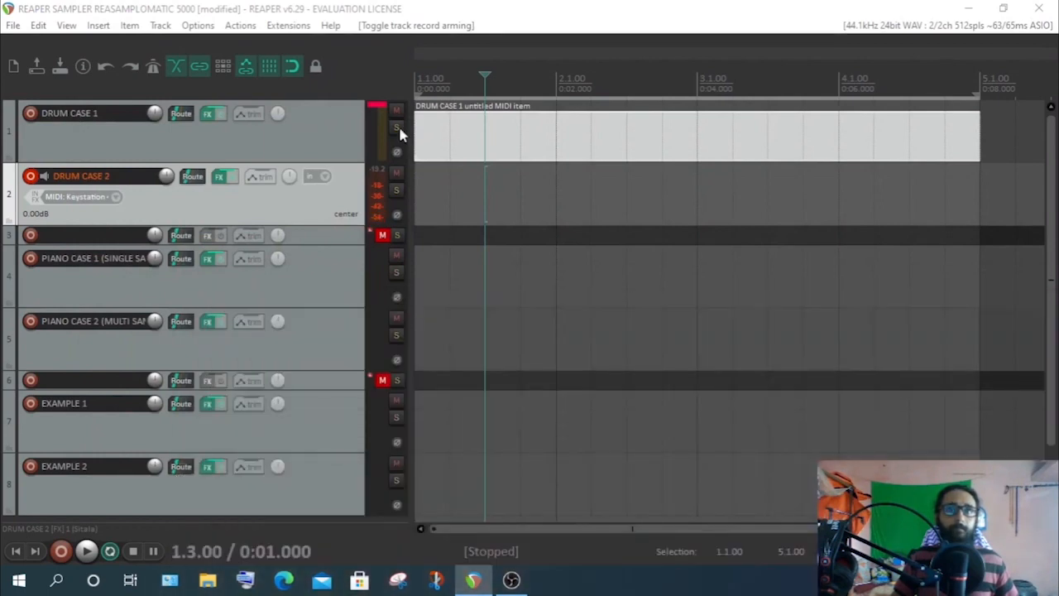
Move the MIDI item from DRUM CASE 1 to DRUM CASE 2 and open it in the MIDI editor at the named drum notes
{"action": "left_click_drag", "start_coordinate": [436, 132], "coordinate": [442, 199]}
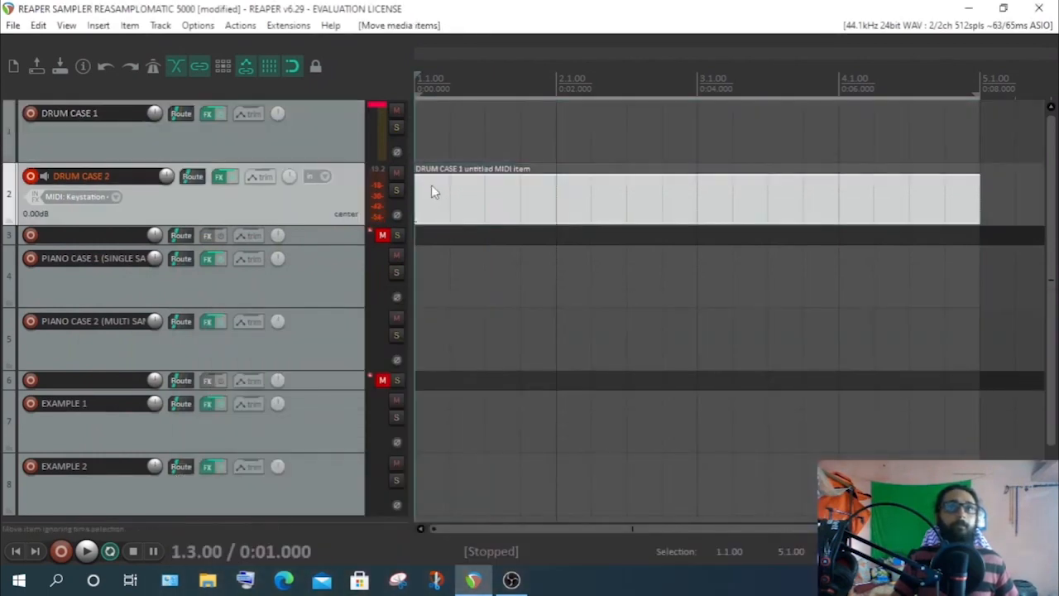
{"action": "double_click", "coordinate": [431, 185]}
{"action": "left_click_drag", "start_coordinate": [436, 348], "coordinate": [439, 398]}
Bring Sitala's FX window back into view and narrow it to fit beside the MIDI editor's piano keys
{"action": "key", "text": "f"}
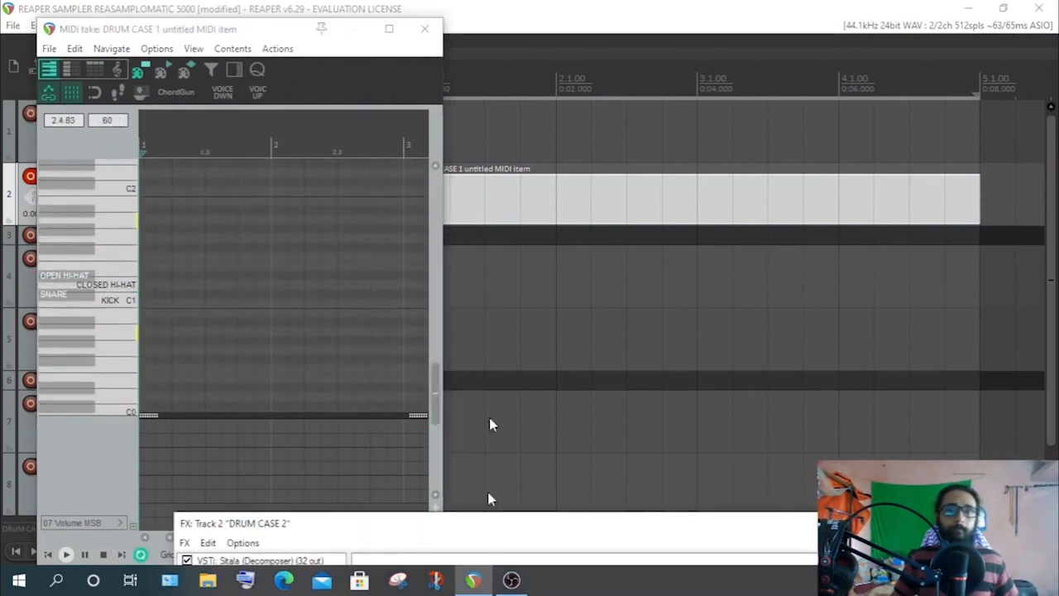
{"action": "left_click_drag", "start_coordinate": [489, 523], "coordinate": [410, 123]}
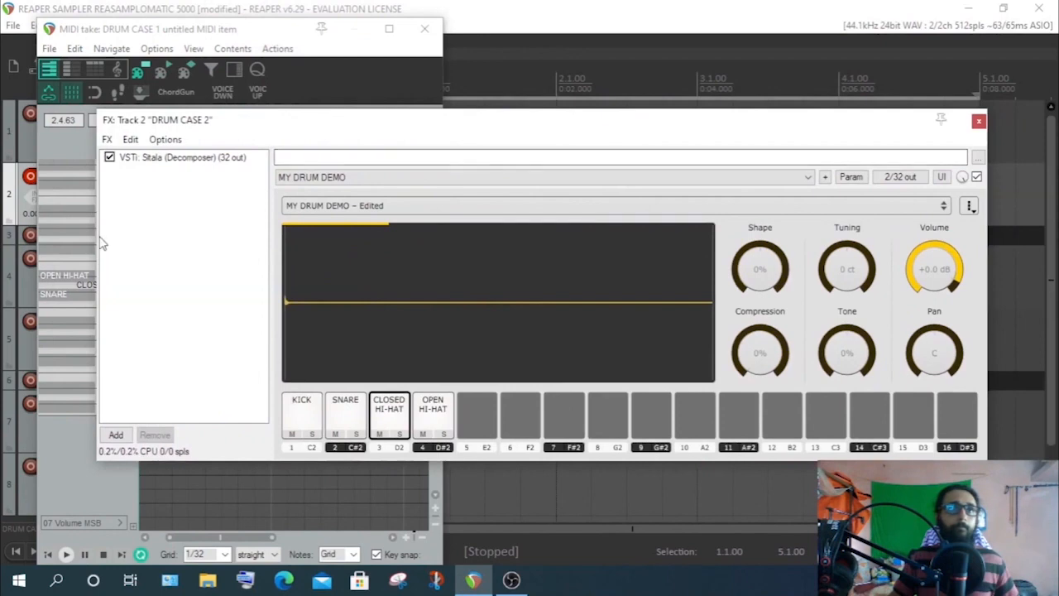
{"action": "left_click_drag", "start_coordinate": [94, 237], "coordinate": [484, 257]}
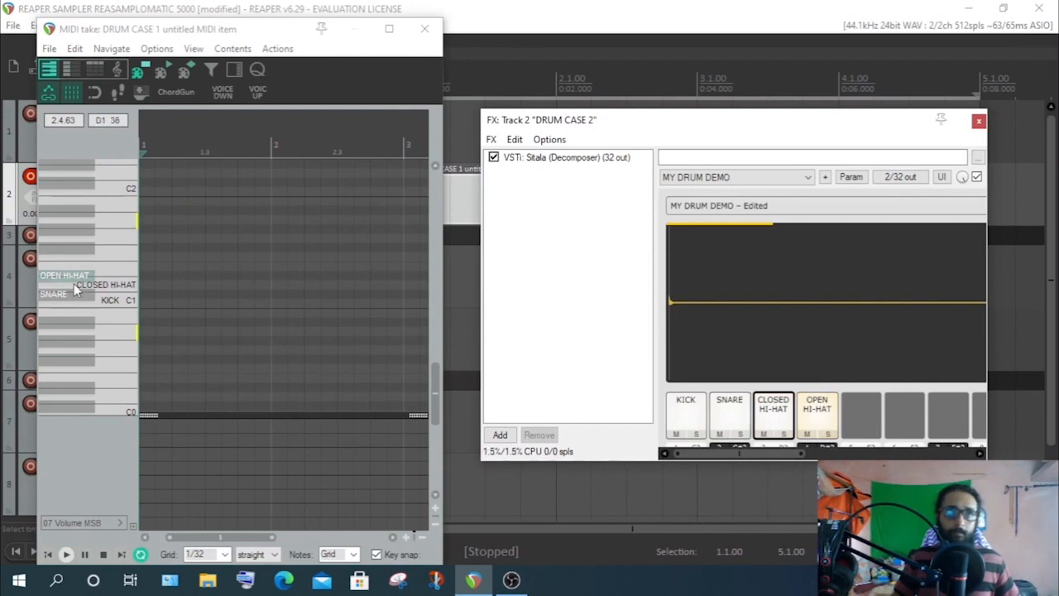
Switch off OPEN HI-HAT as a Choke target of Sitala's CLOSED HI-HAT pad and enable it again
{"action": "left_click", "coordinate": [788, 432]}
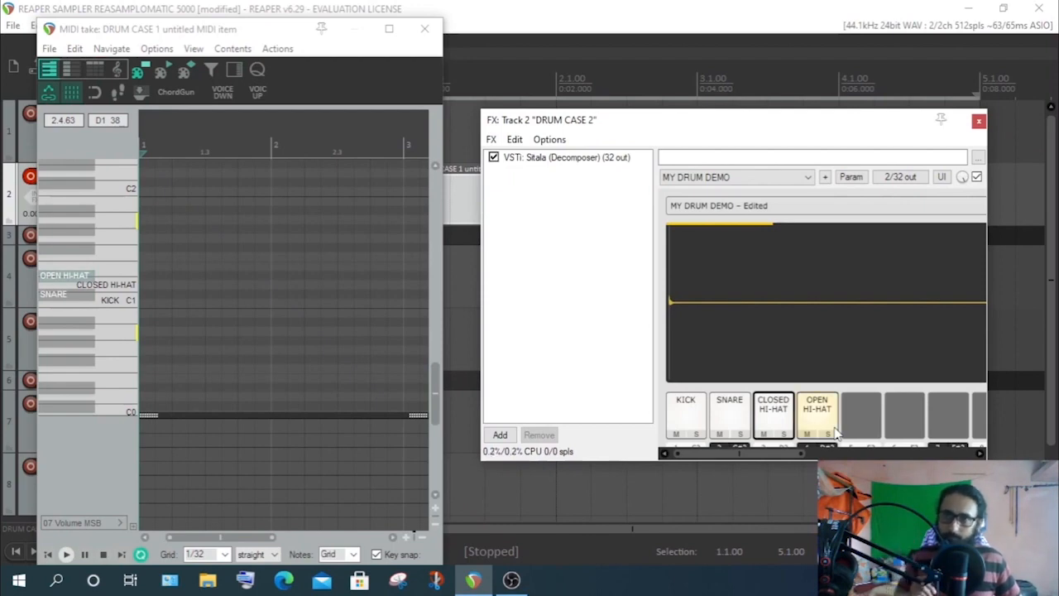
{"action": "right_click", "coordinate": [771, 415]}
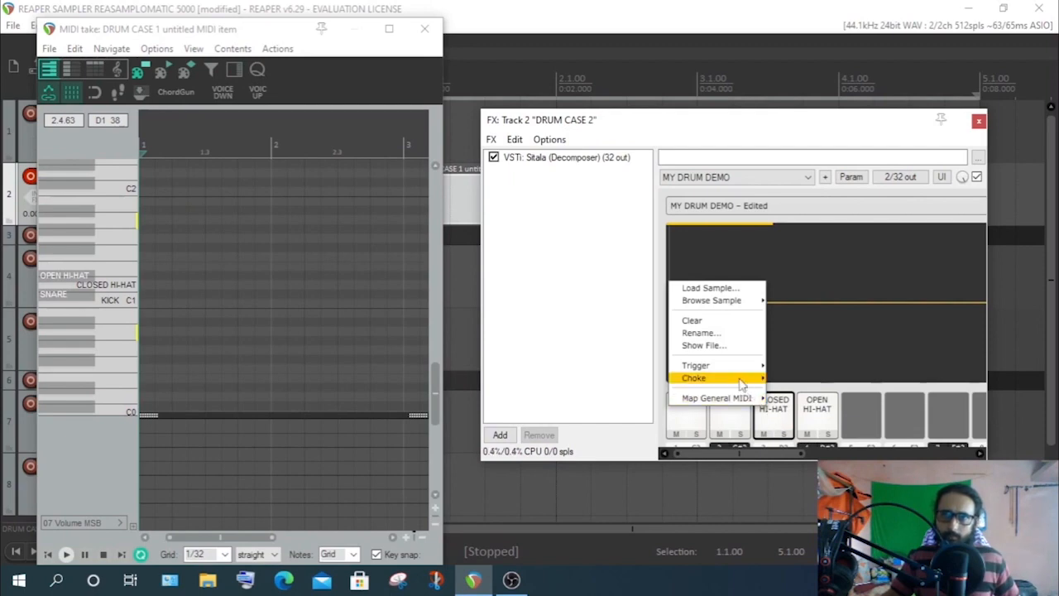
{"action": "mouse_move", "coordinate": [740, 379]}
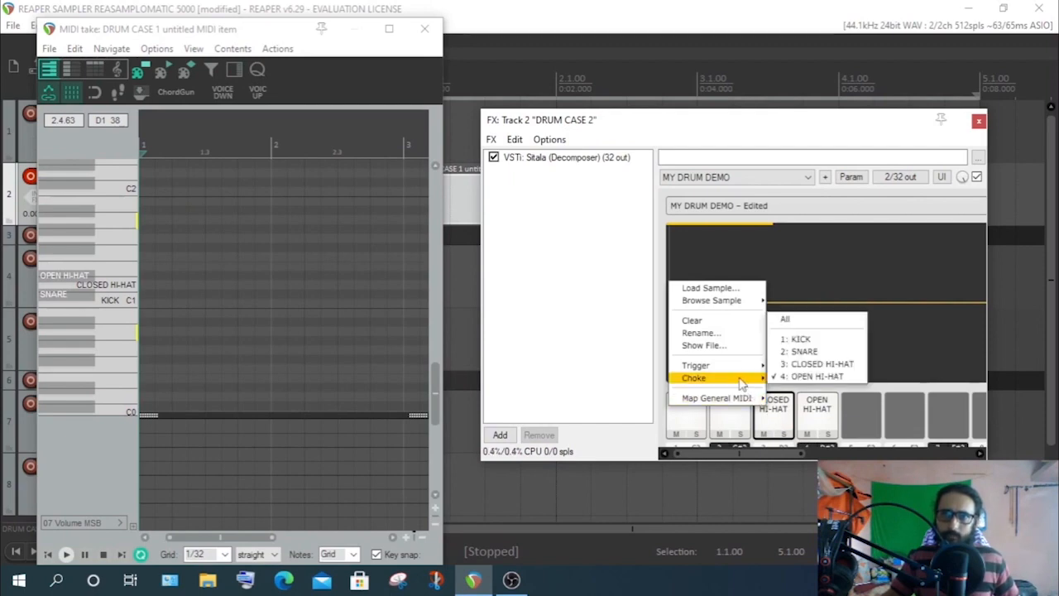
{"action": "left_click", "coordinate": [798, 376]}
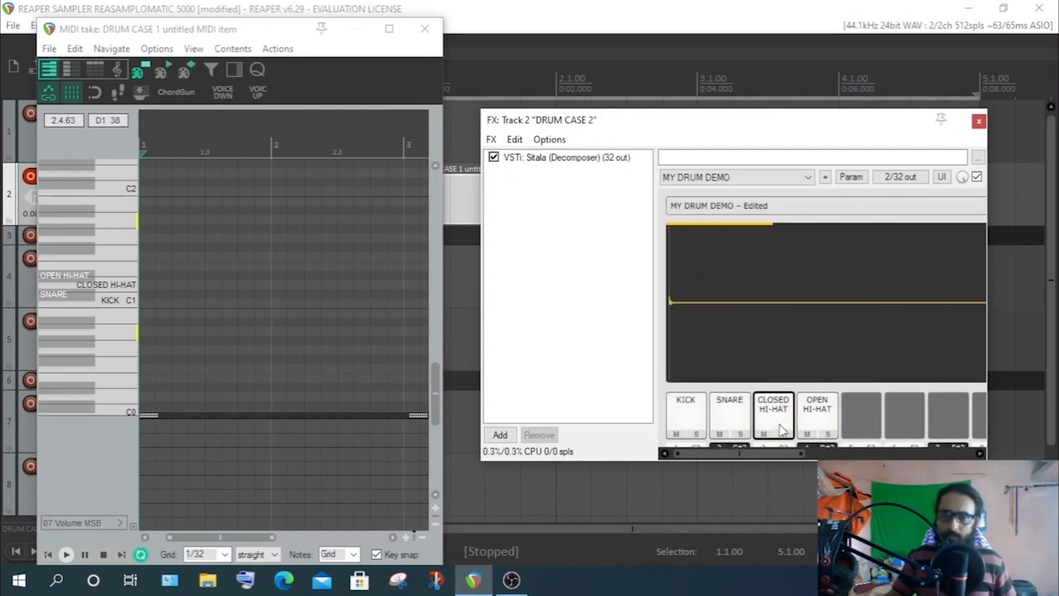
{"action": "right_click", "coordinate": [774, 417]}
{"action": "mouse_move", "coordinate": [705, 391]}
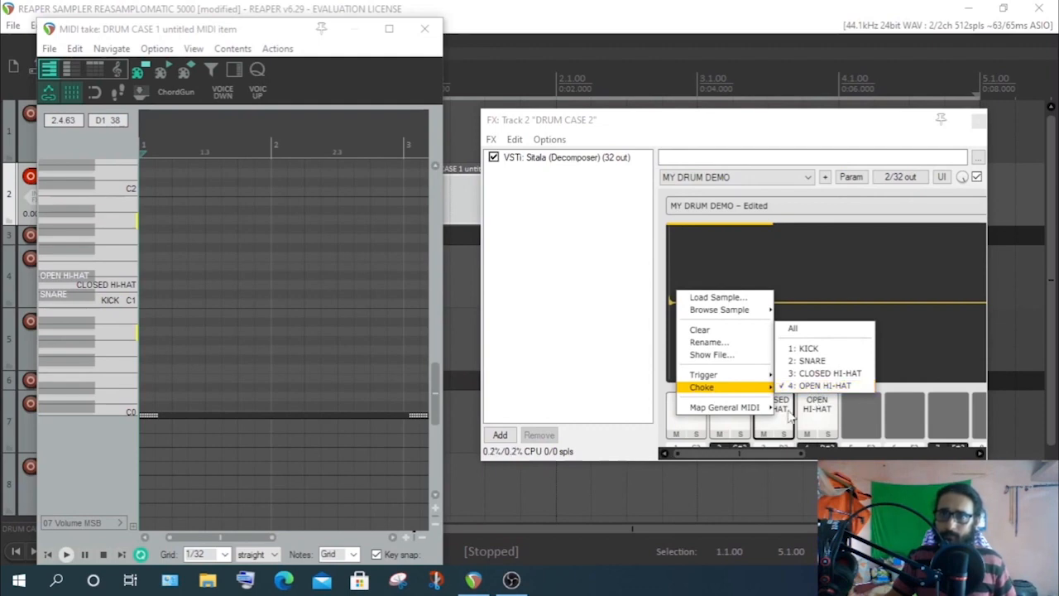
{"action": "left_click", "coordinate": [819, 386]}
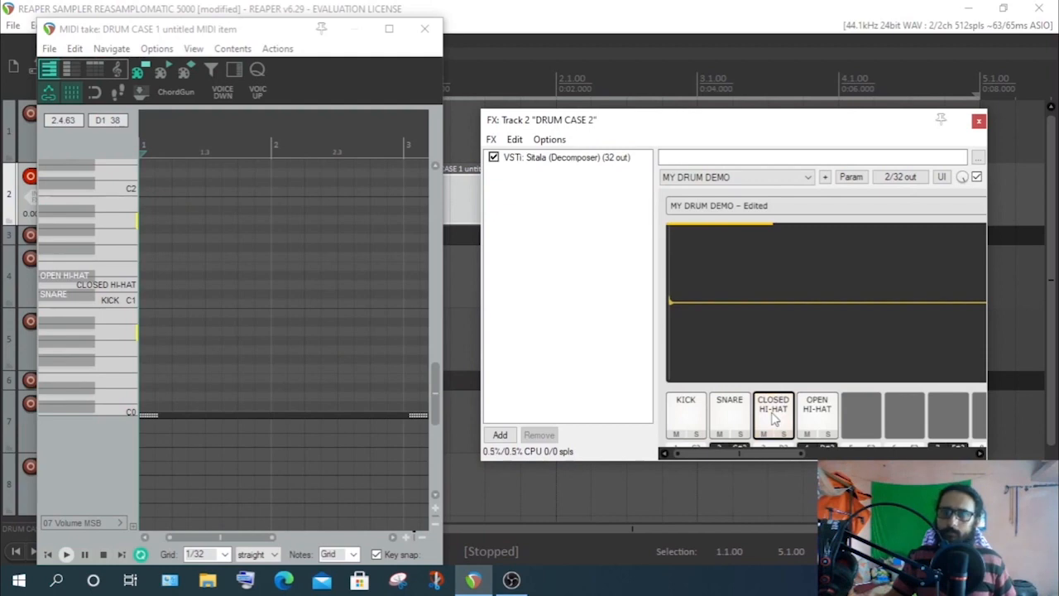
{"action": "right_click", "coordinate": [774, 420]}
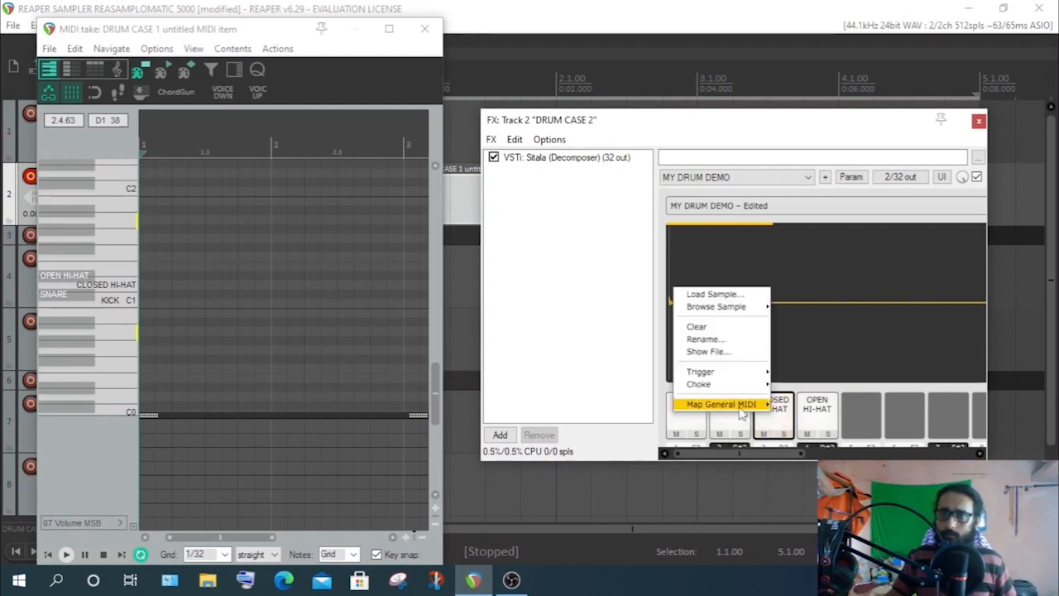
{"action": "mouse_move", "coordinate": [731, 389]}
{"action": "left_click", "coordinate": [782, 383]}
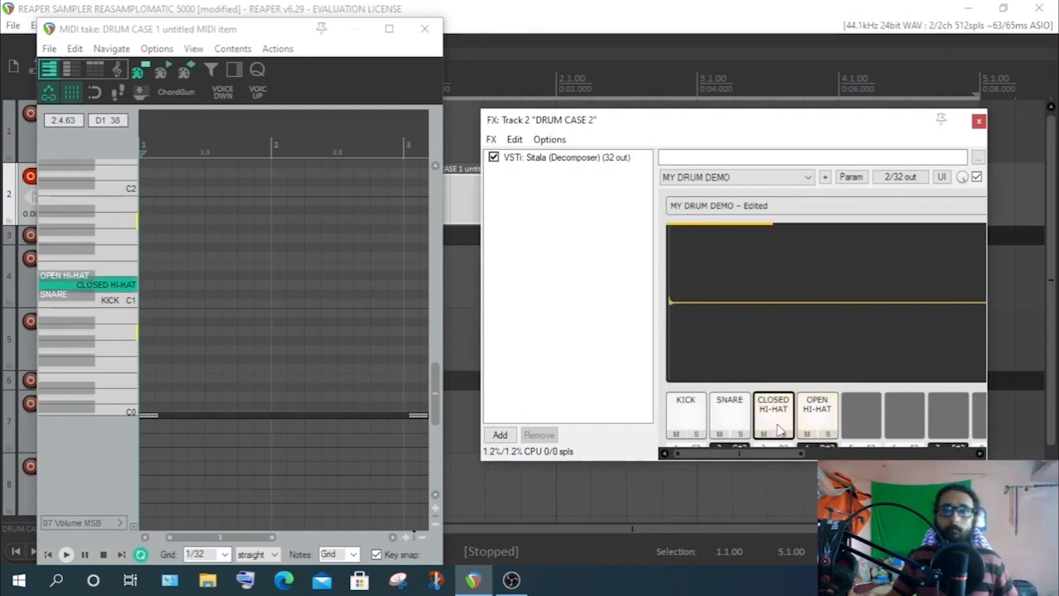
Remove OPEN HI-HAT from the CLOSED HI-HAT pad's Choke targets once more, compare the sound and restore it
{"action": "right_click", "coordinate": [775, 422]}
{"action": "mouse_move", "coordinate": [725, 387]}
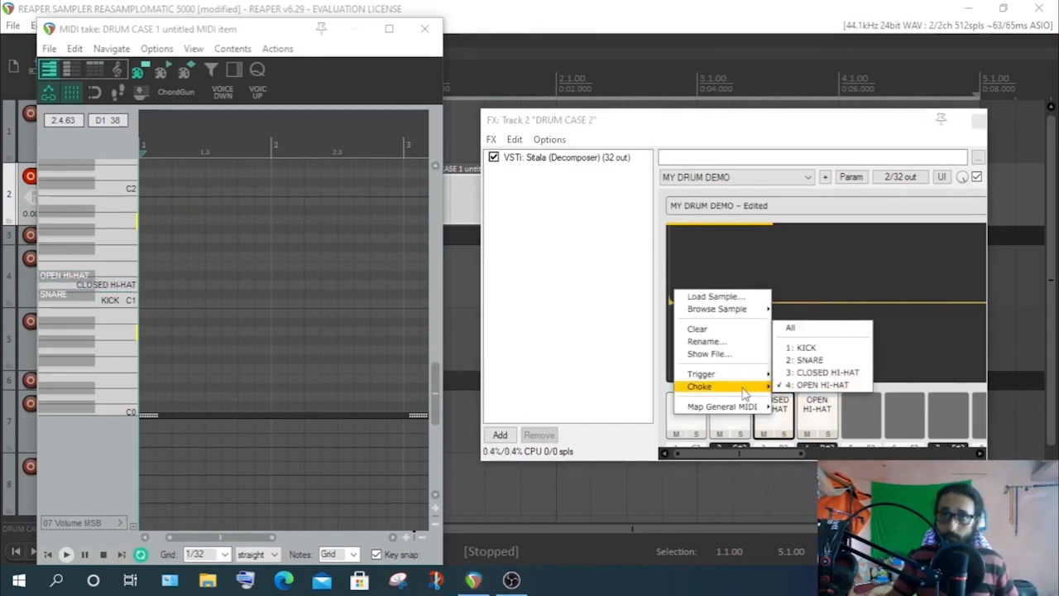
{"action": "left_click", "coordinate": [786, 386]}
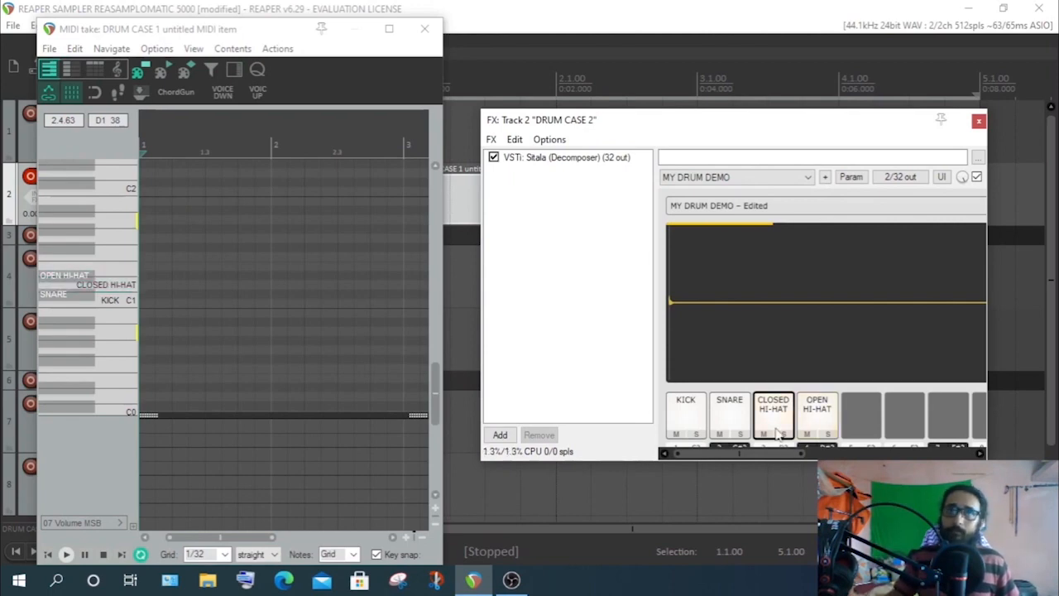
{"action": "right_click", "coordinate": [772, 418]}
{"action": "mouse_move", "coordinate": [749, 407]}
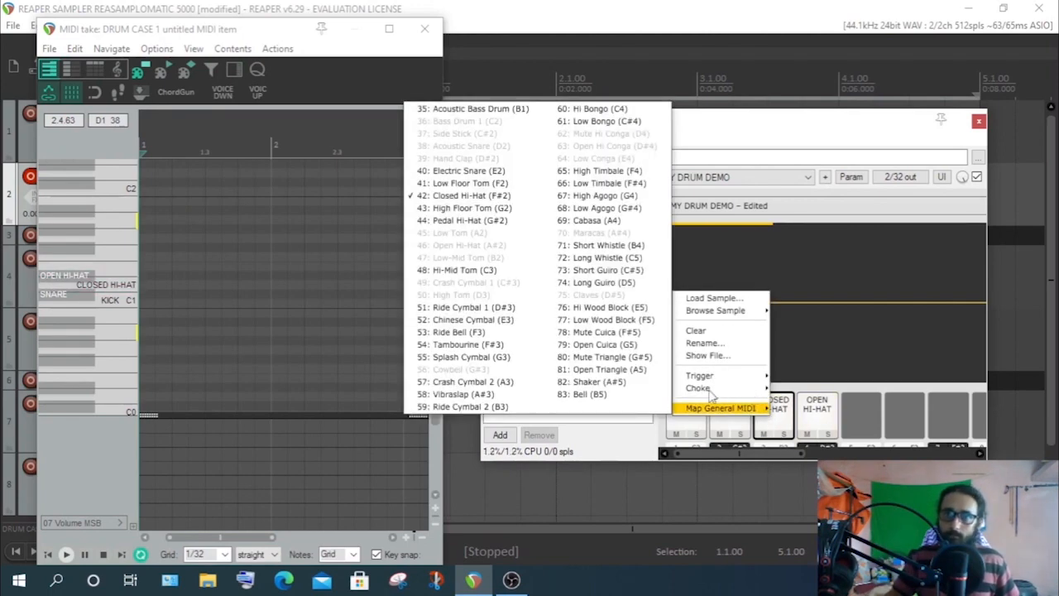
{"action": "mouse_move", "coordinate": [721, 388]}
{"action": "left_click", "coordinate": [788, 387]}
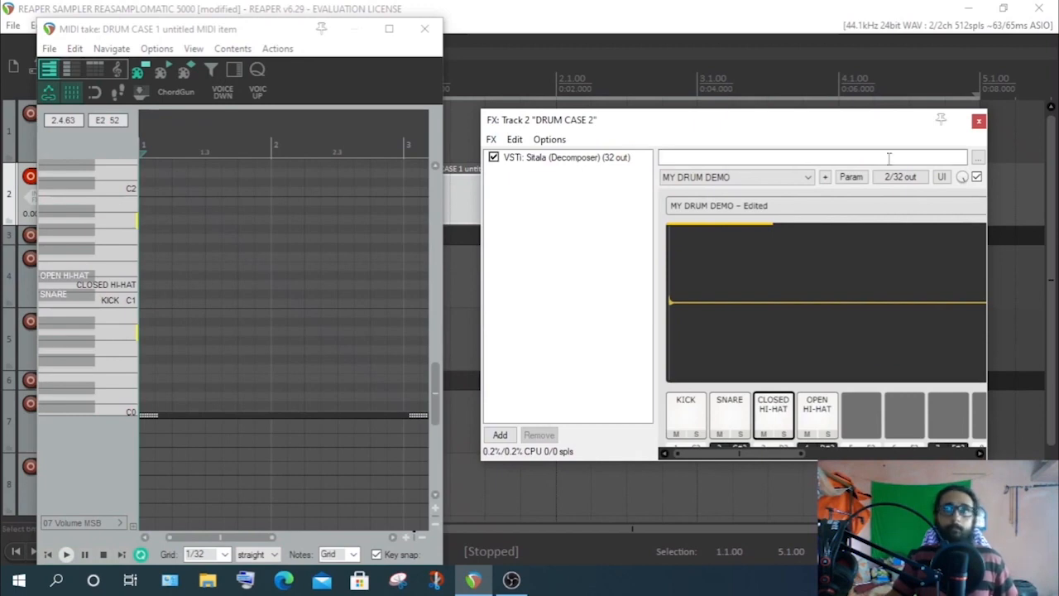
Close Sitala's FX chain and the MIDI editor, and disarm the DRUM CASE 2 track
{"action": "left_click", "coordinate": [978, 121]}
{"action": "left_click", "coordinate": [424, 28]}
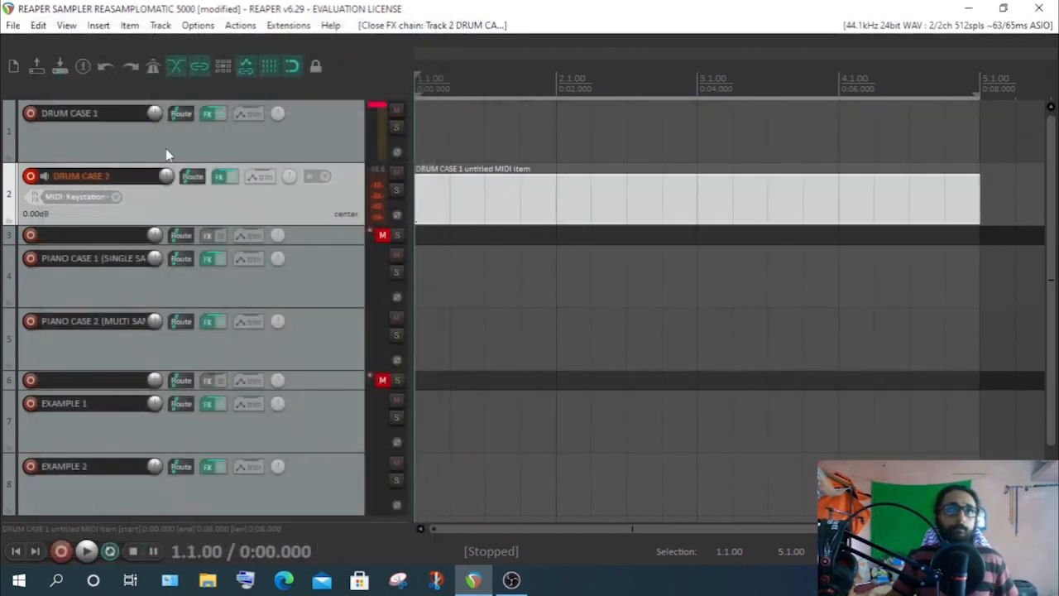
{"action": "left_click", "coordinate": [29, 176]}
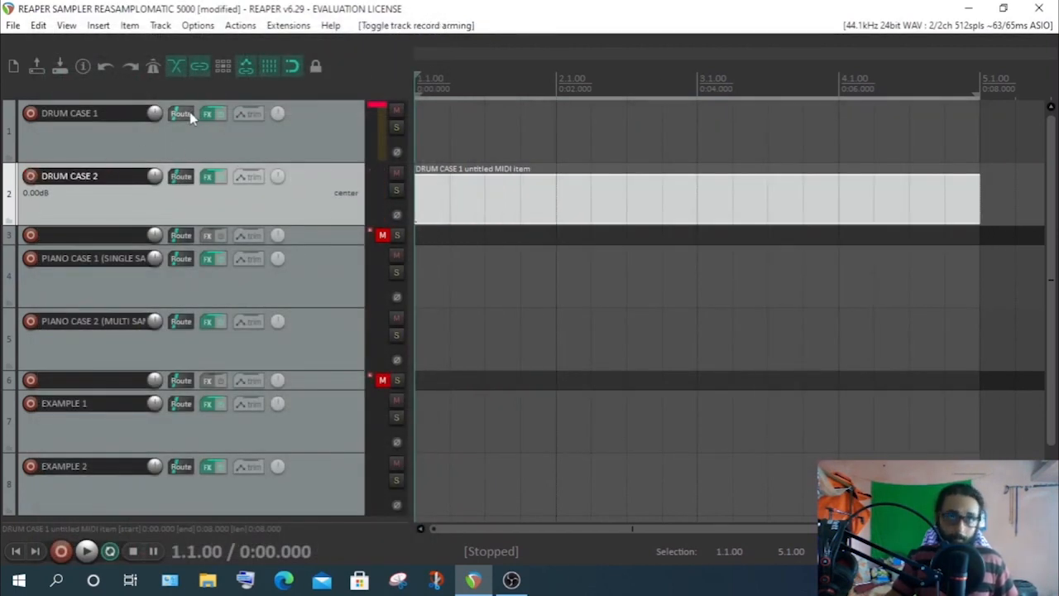
Review the MIDI Choke parameters in DRUM CASE 1's FX chain and close the chain
{"action": "left_click", "coordinate": [206, 115]}
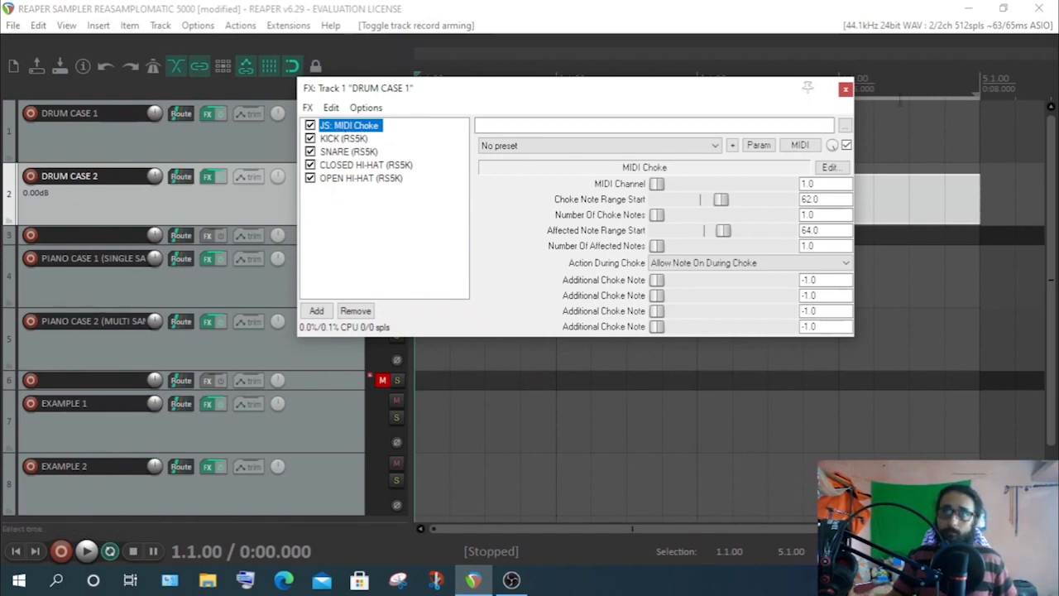
{"action": "left_click", "coordinate": [845, 89]}
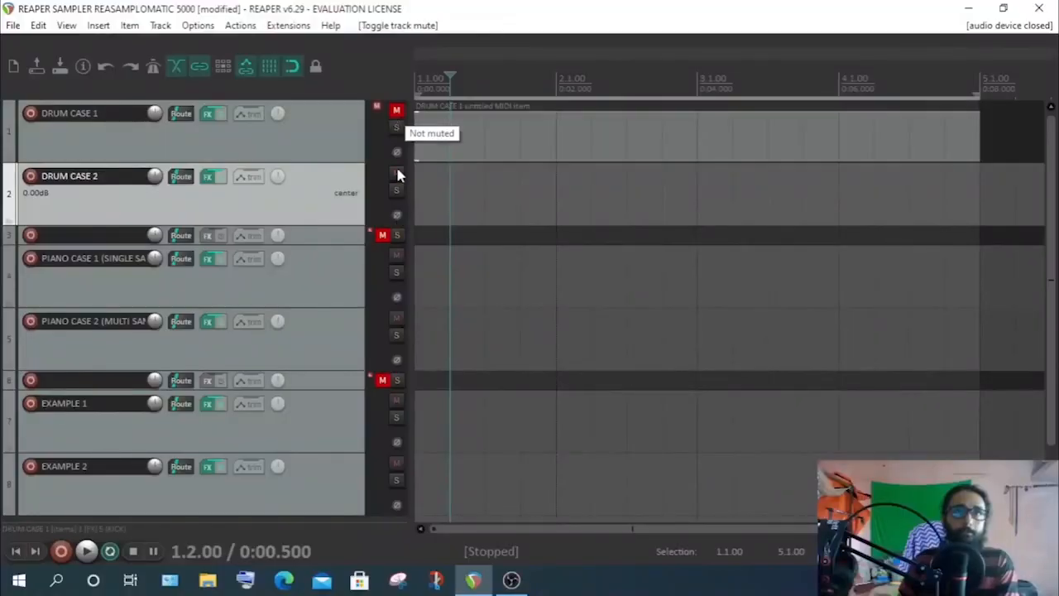
Mute the DRUM CASE 2 track and unmute the two unnamed separator tracks 3 and 6
{"action": "left_click", "coordinate": [396, 171]}
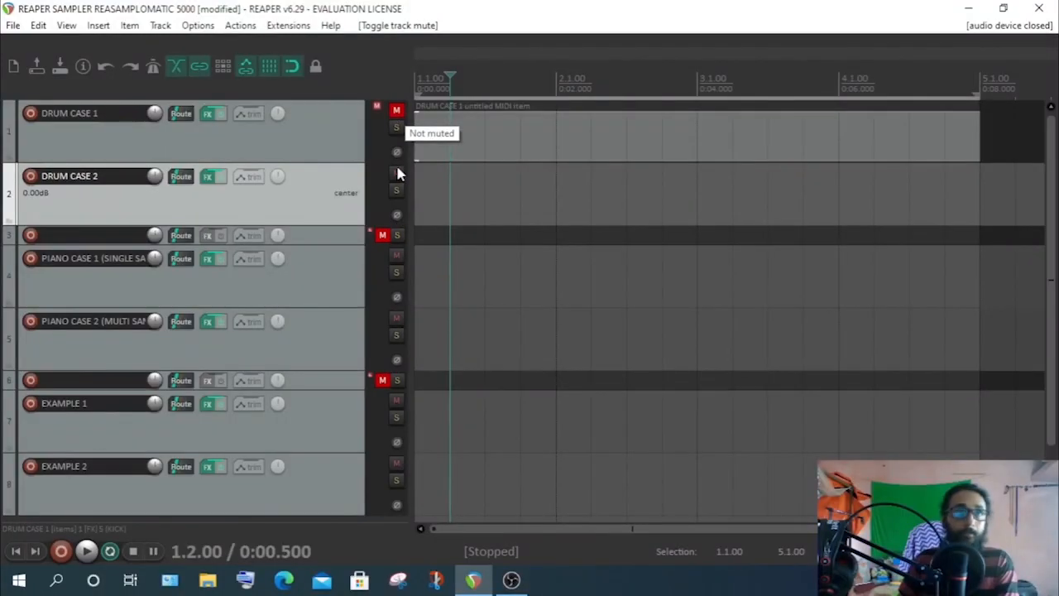
{"action": "left_click", "coordinate": [304, 287]}
{"action": "left_click", "coordinate": [383, 235]}
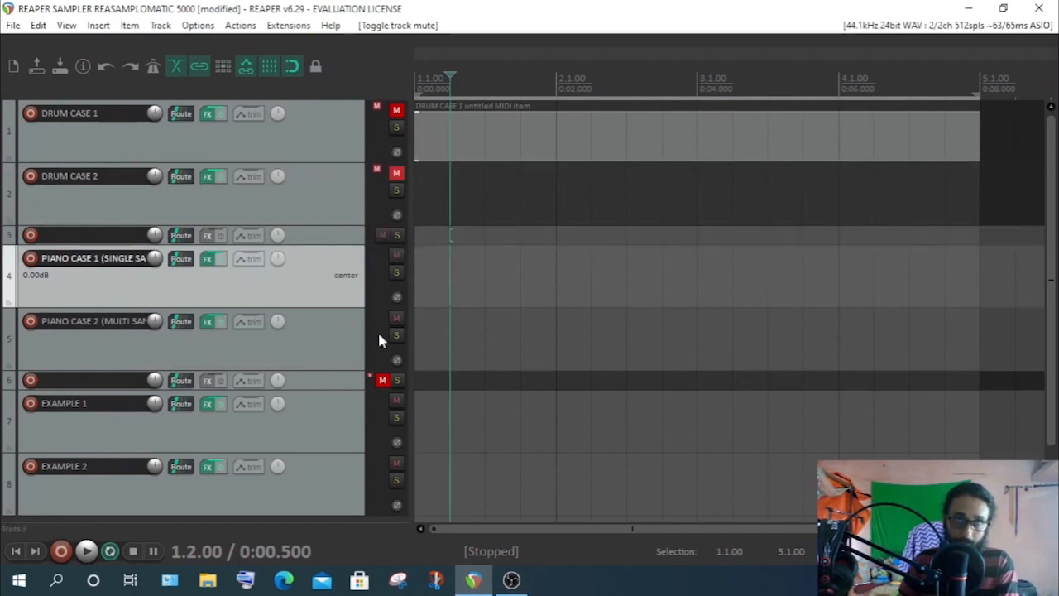
{"action": "left_click", "coordinate": [382, 380]}
{"action": "left_click", "coordinate": [276, 315]}
{"action": "scroll", "coordinate": [276, 316], "scroll_direction": "down", "scroll_amount": 1}
Compare the PIANO CASE 1 (SINGLE SAMPLE) and PIANO CASE 2 (MULTI SAMPLE) tracks by selecting each in turn
{"action": "left_click", "coordinate": [77, 236]}
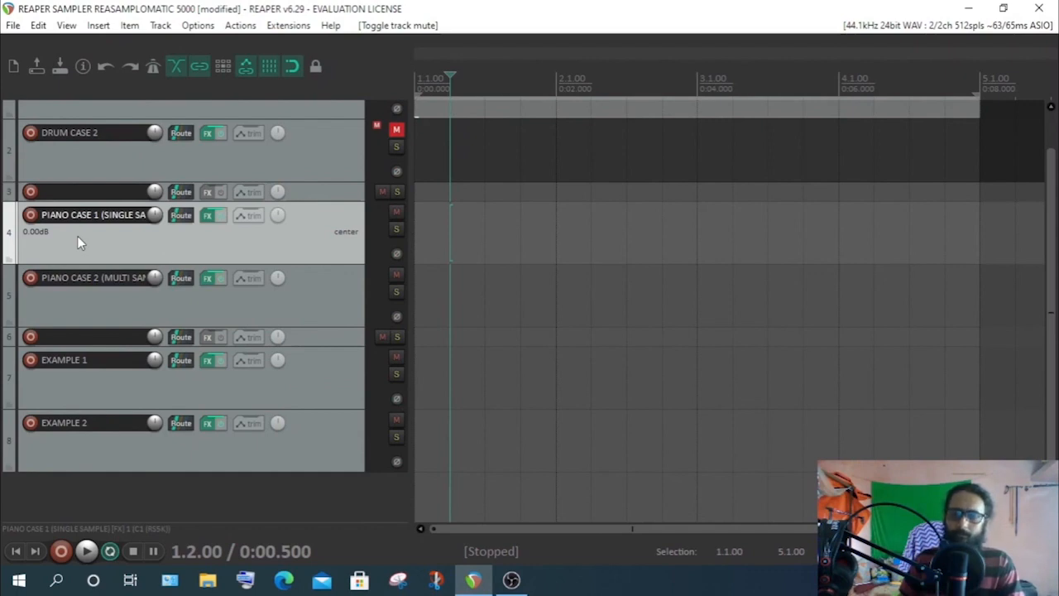
{"action": "left_click", "coordinate": [319, 274]}
{"action": "left_click", "coordinate": [312, 236]}
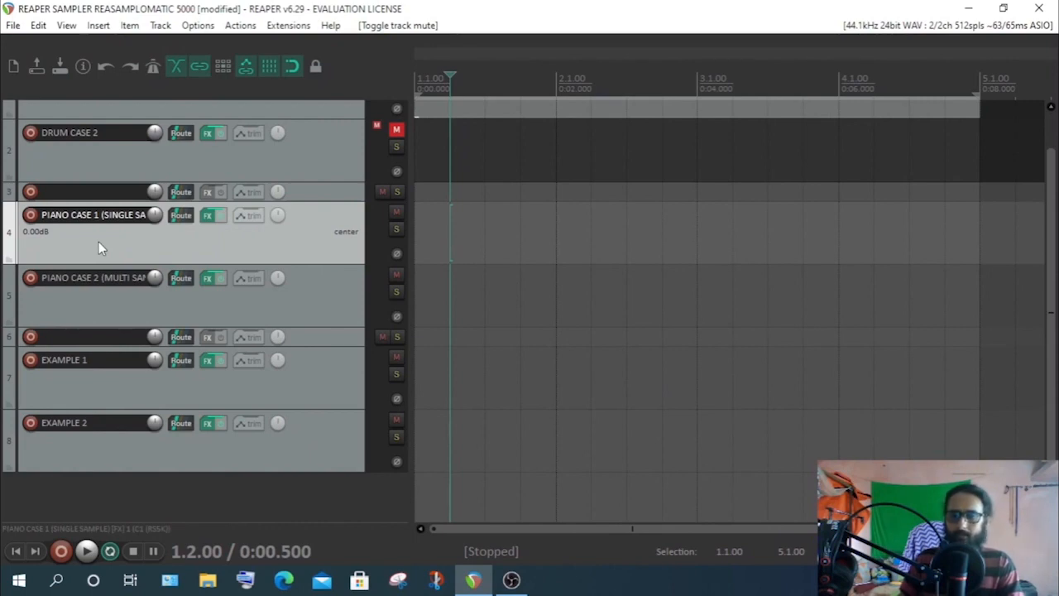
{"action": "left_click", "coordinate": [77, 295]}
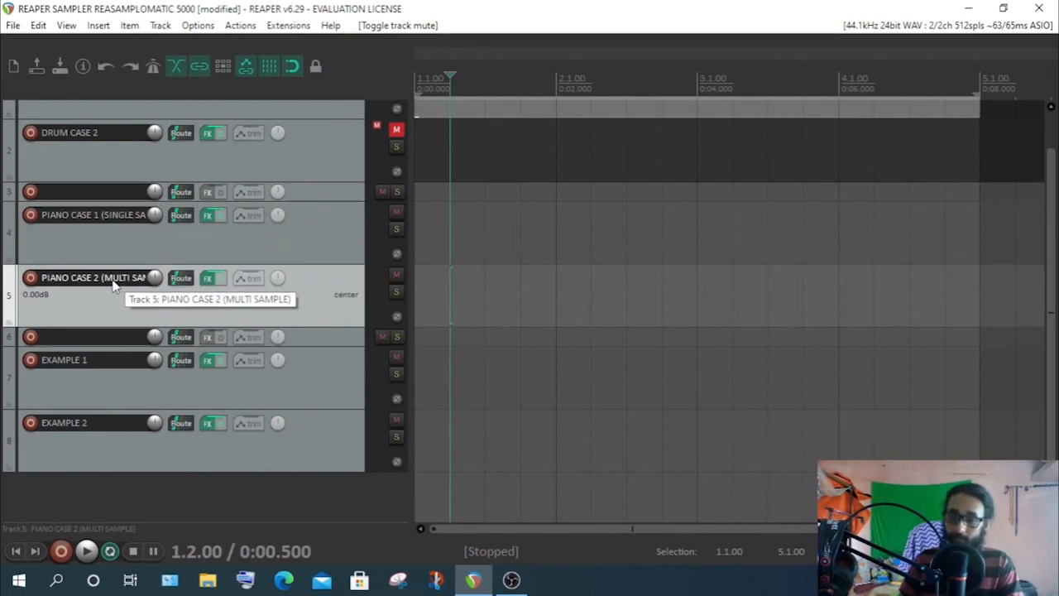
{"action": "left_click", "coordinate": [302, 240]}
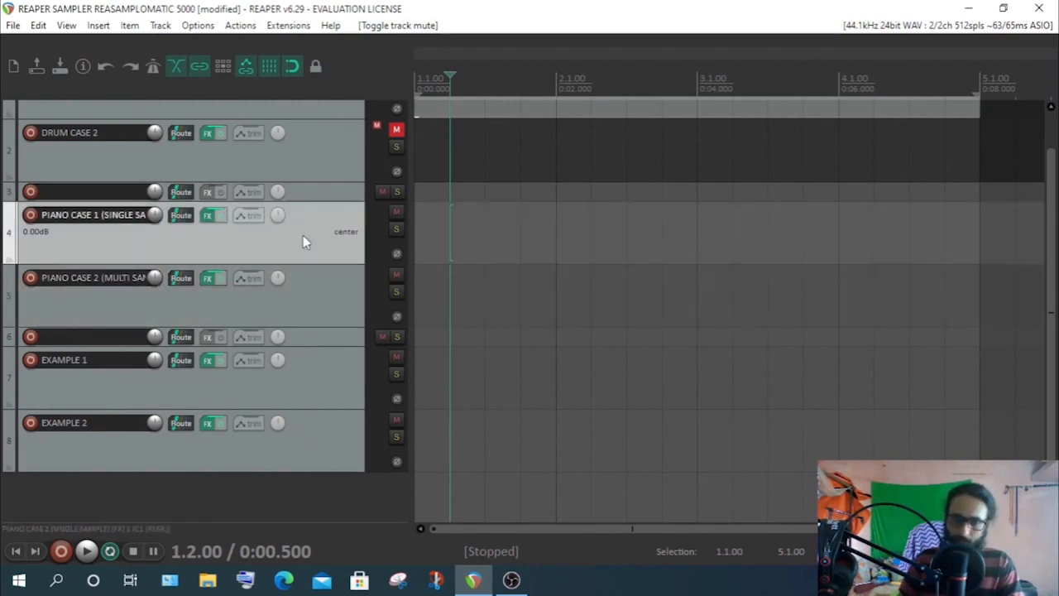
{"action": "left_click", "coordinate": [311, 289]}
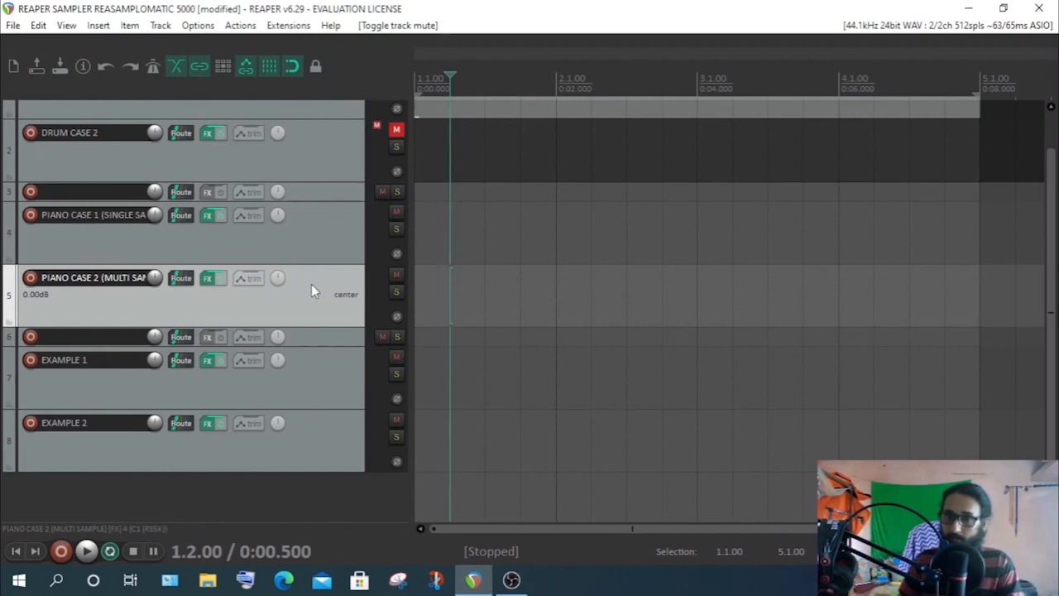
{"action": "left_click", "coordinate": [330, 246]}
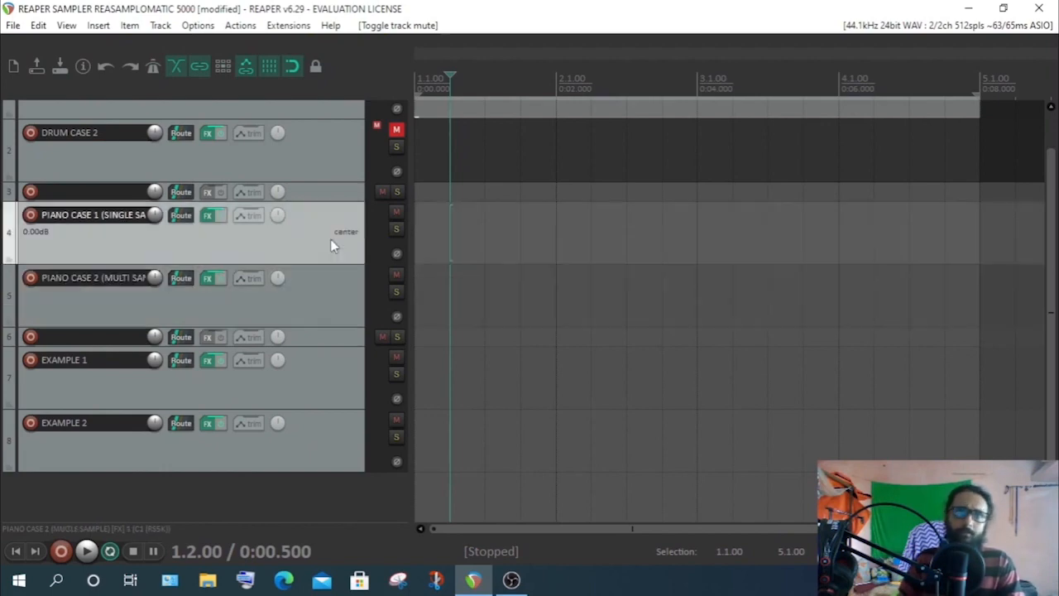
{"action": "left_click", "coordinate": [307, 301]}
Open PIANO CASE 1's FX chain, check the files in the desktop's PIANO SAMPLES folder, and return to REAPER
{"action": "left_click", "coordinate": [208, 215]}
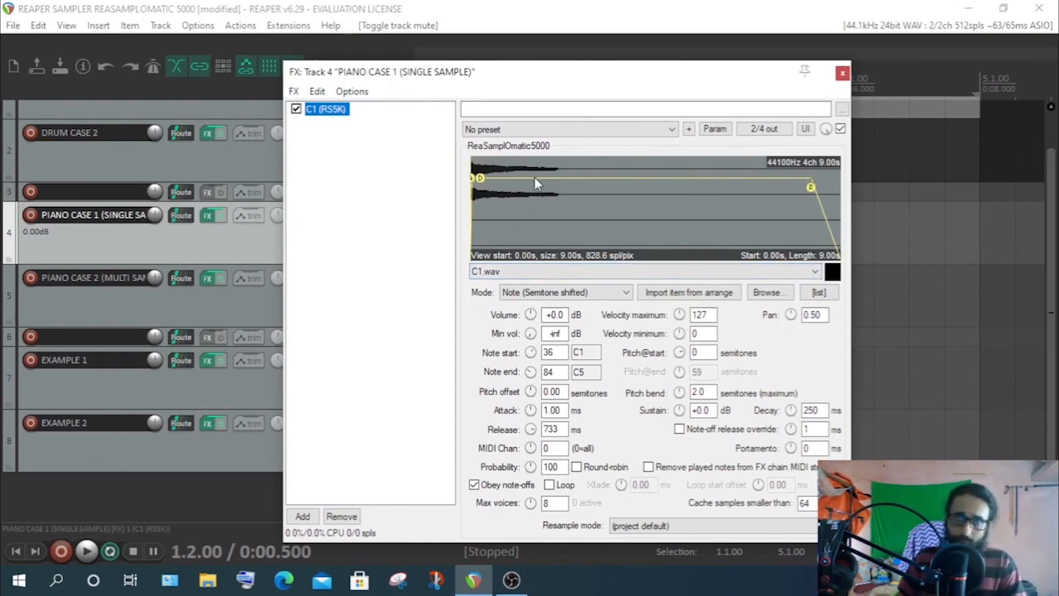
{"action": "left_click", "coordinate": [970, 10]}
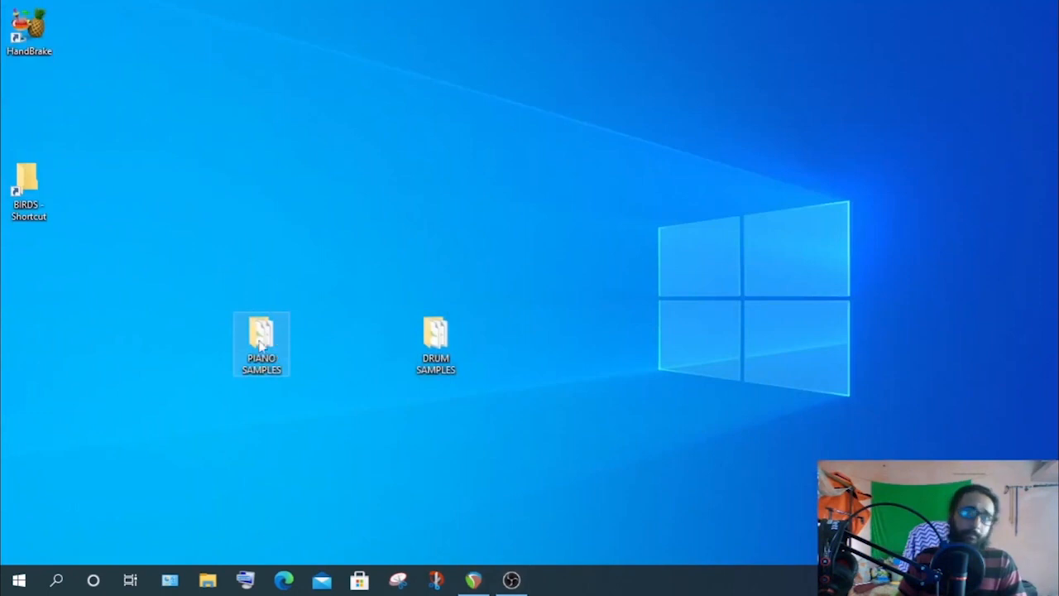
{"action": "double_click", "coordinate": [261, 346]}
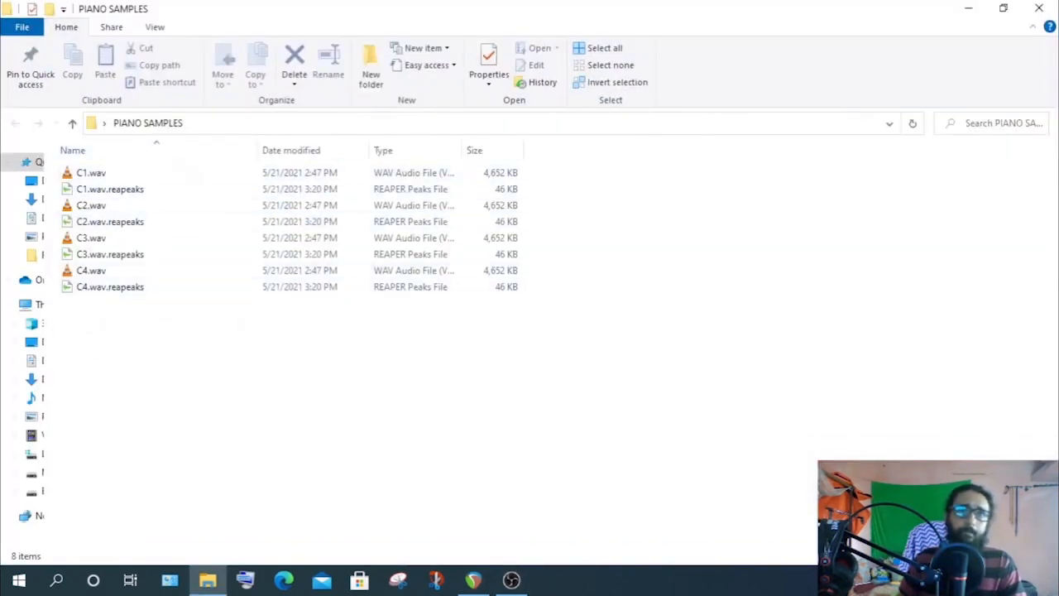
{"action": "left_click", "coordinate": [473, 579]}
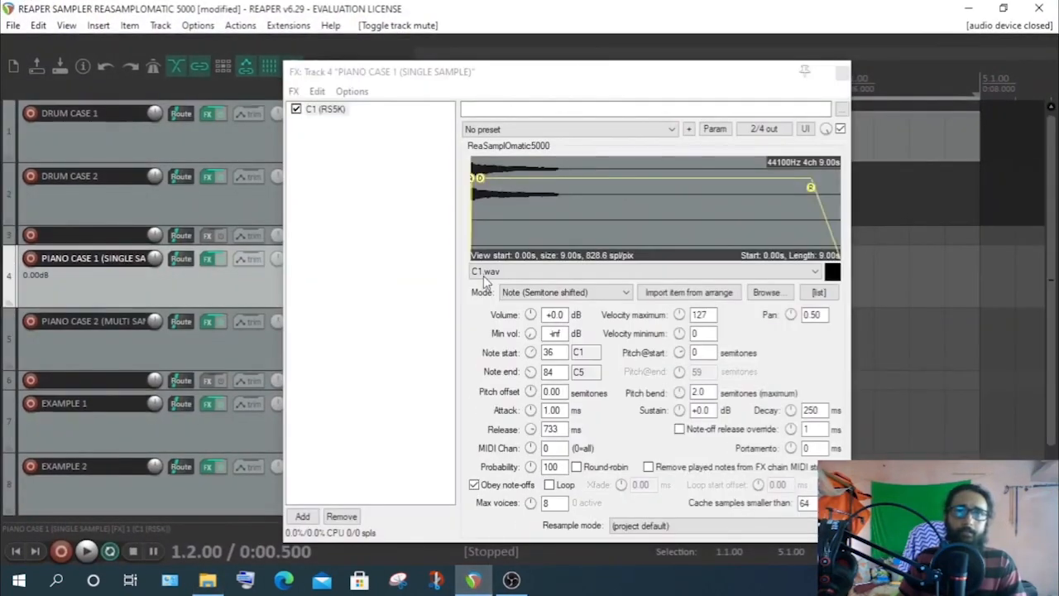
{"action": "left_click", "coordinate": [968, 9]}
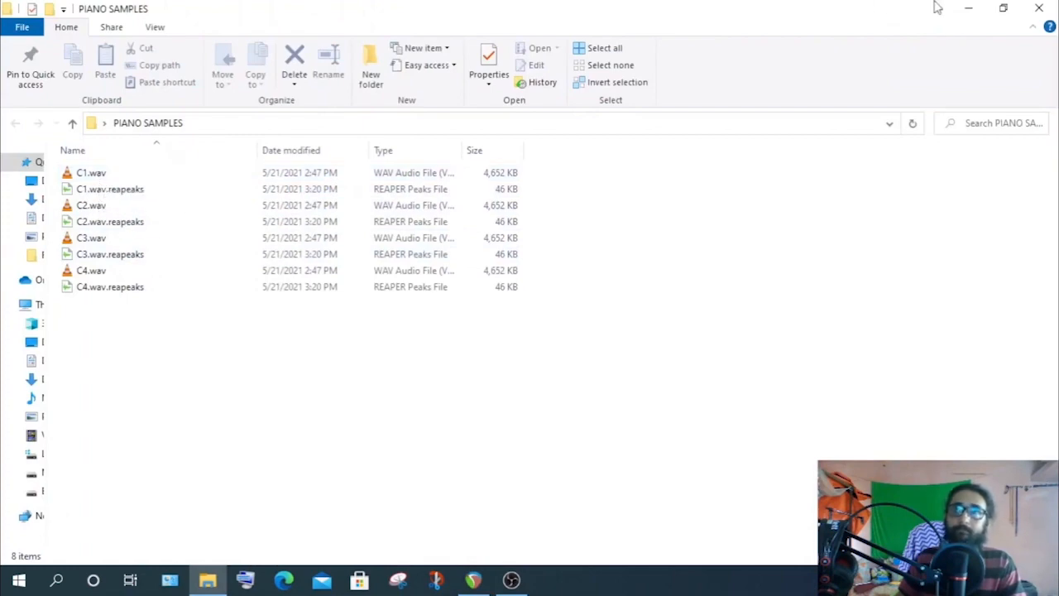
{"action": "left_click", "coordinate": [966, 10]}
{"action": "left_click", "coordinate": [473, 579]}
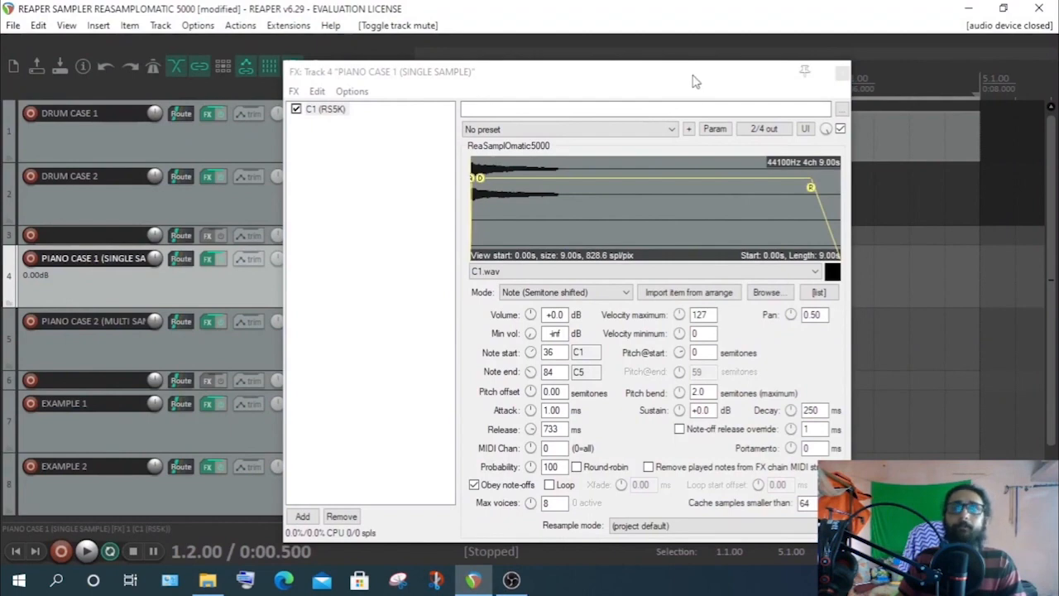
Trim the end of the C1.wav sample in ReaSamplOmatic5000 to a length of about 3.03 s
{"action": "left_click_drag", "start_coordinate": [702, 71], "coordinate": [670, 50]}
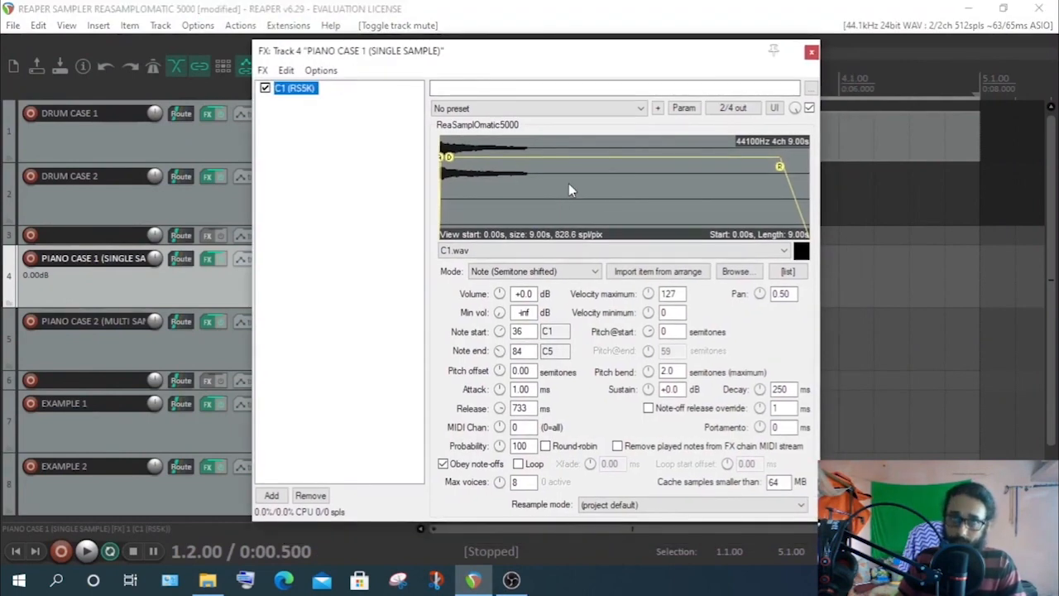
{"action": "scroll", "coordinate": [497, 182], "scroll_direction": "up", "scroll_amount": 3}
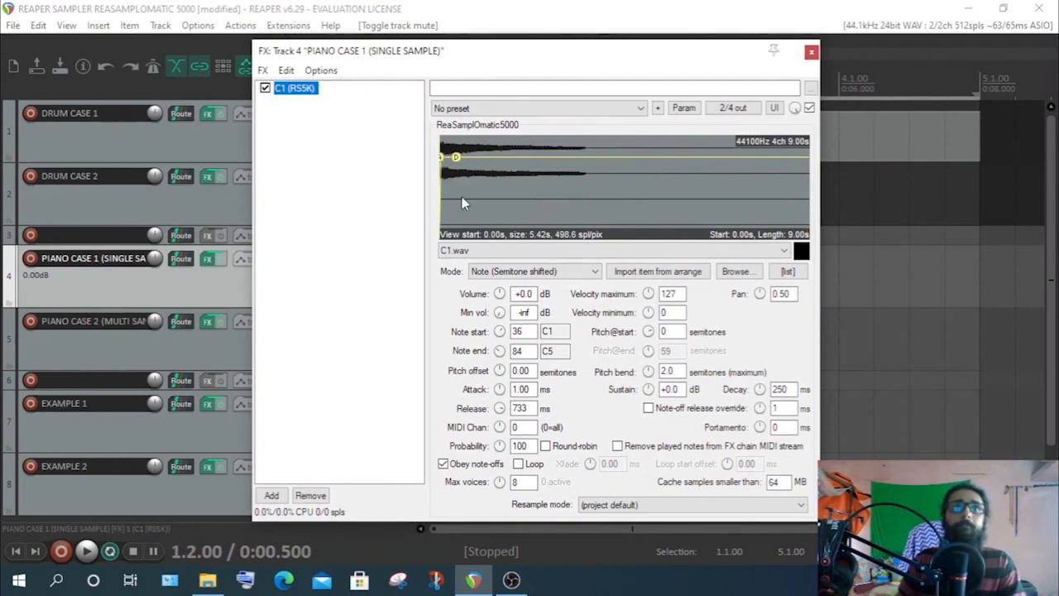
{"action": "scroll", "coordinate": [529, 190], "scroll_direction": "down", "scroll_amount": 3}
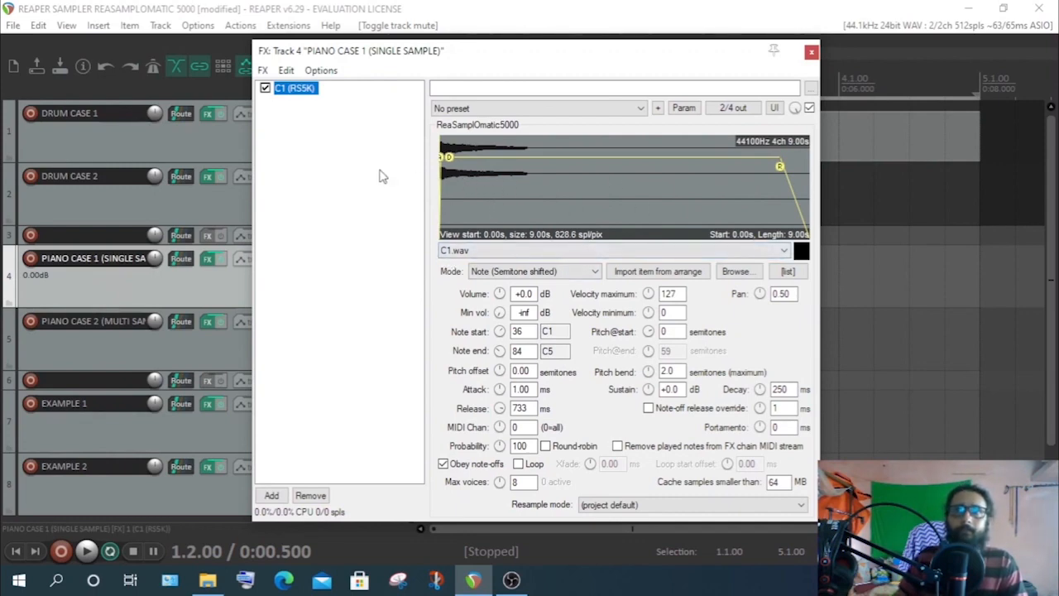
{"action": "left_click_drag", "start_coordinate": [809, 213], "coordinate": [564, 219]}
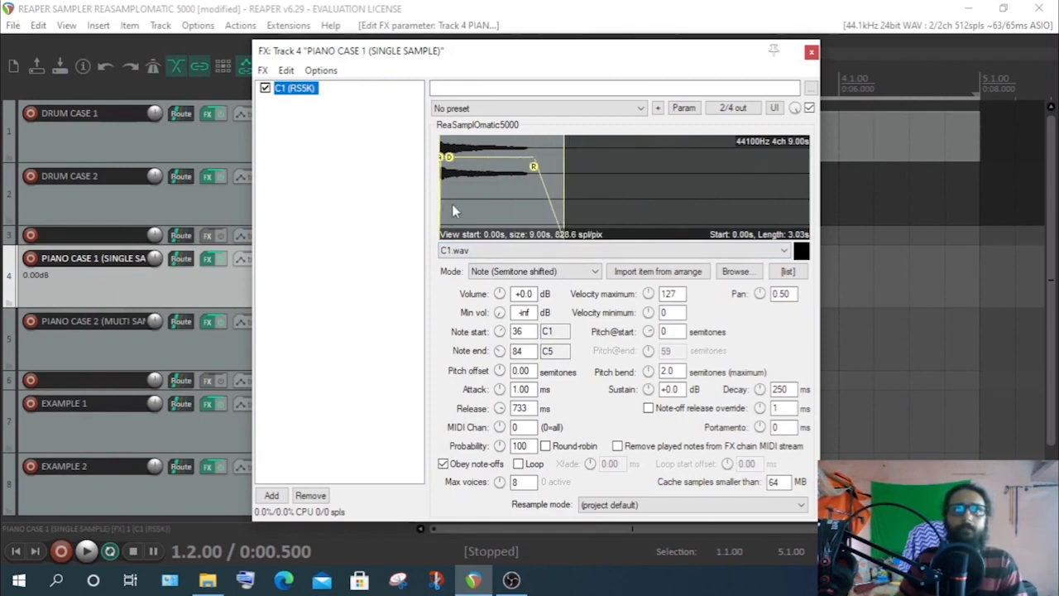
Pull the C1.wav start marker fully back to 0.00 s and shorten the sample to about 2.15 s
{"action": "scroll", "coordinate": [457, 179], "scroll_direction": "up", "scroll_amount": 5}
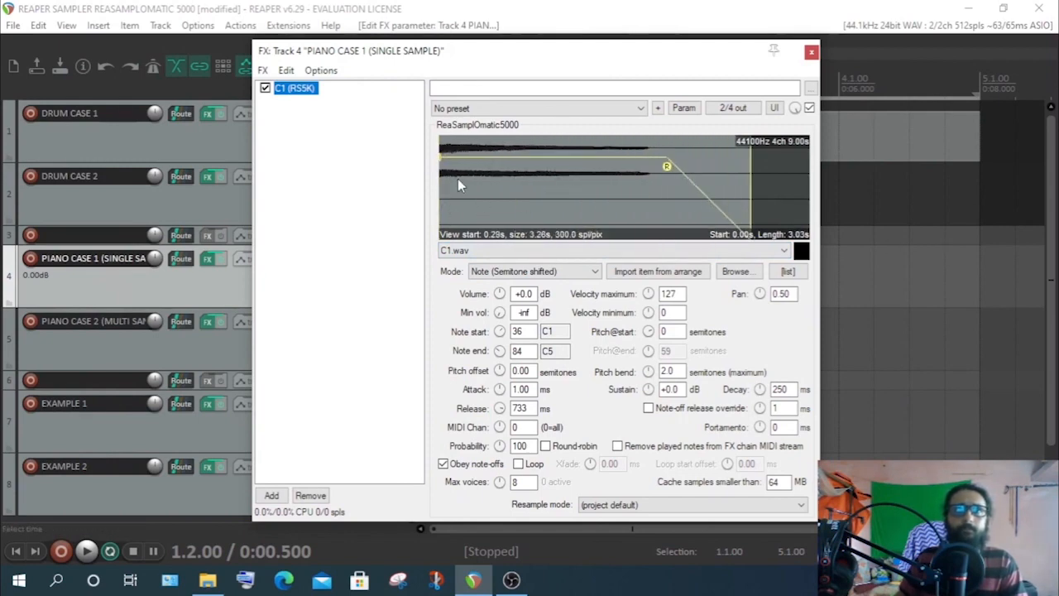
{"action": "scroll", "coordinate": [460, 199], "scroll_direction": "up", "scroll_amount": 3}
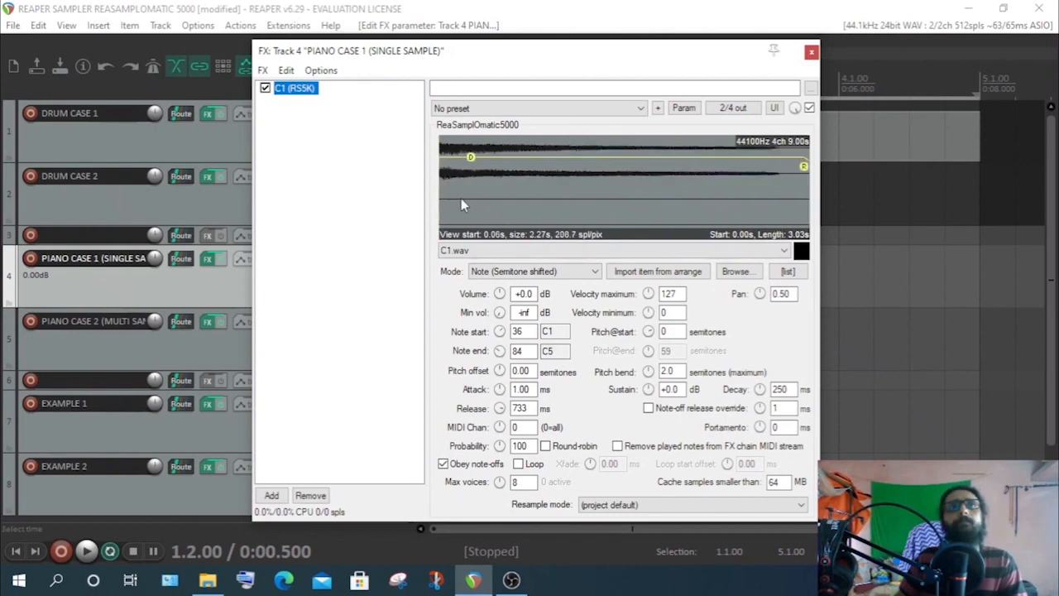
{"action": "scroll", "coordinate": [447, 195], "scroll_direction": "up", "scroll_amount": 1}
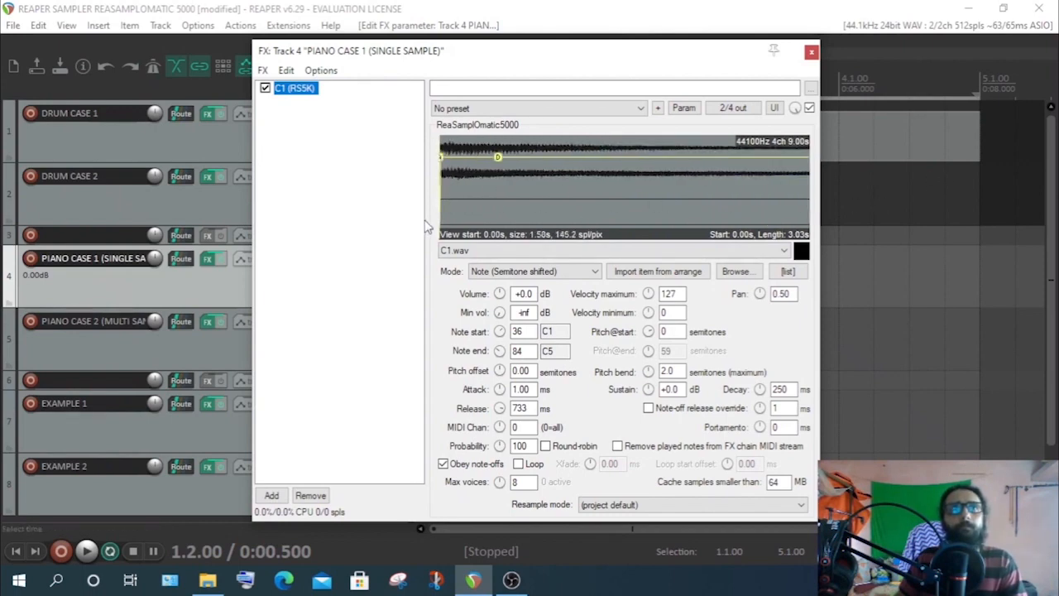
{"action": "mouse_move", "coordinate": [439, 209]}
{"action": "left_mouse_down"}
{"action": "mouse_move", "coordinate": [497, 209]}
{"action": "mouse_move", "coordinate": [312, 208]}
{"action": "left_mouse_up"}
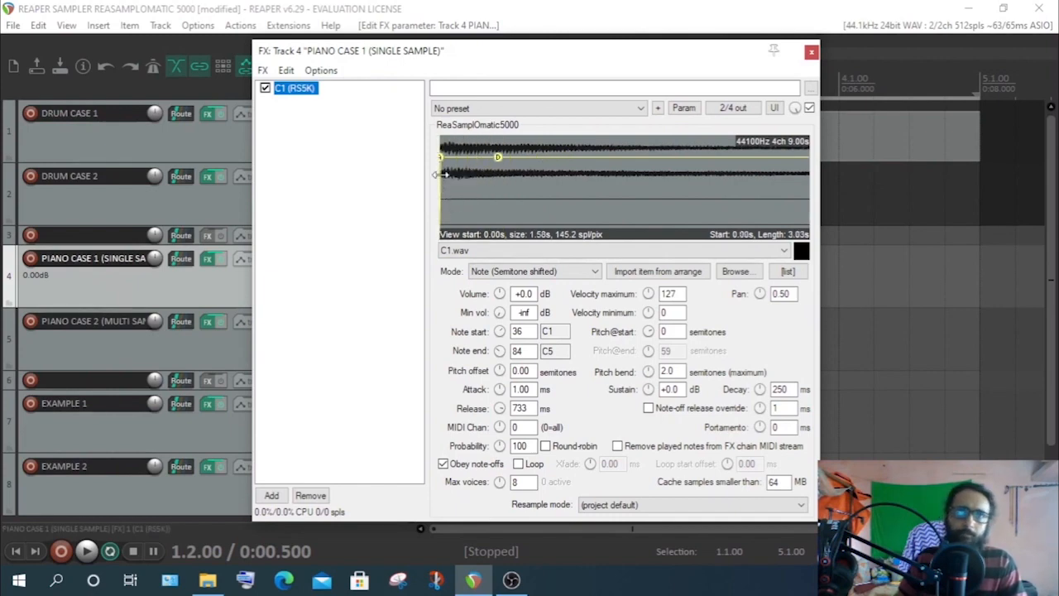
{"action": "scroll", "coordinate": [639, 201], "scroll_direction": "down", "scroll_amount": 5}
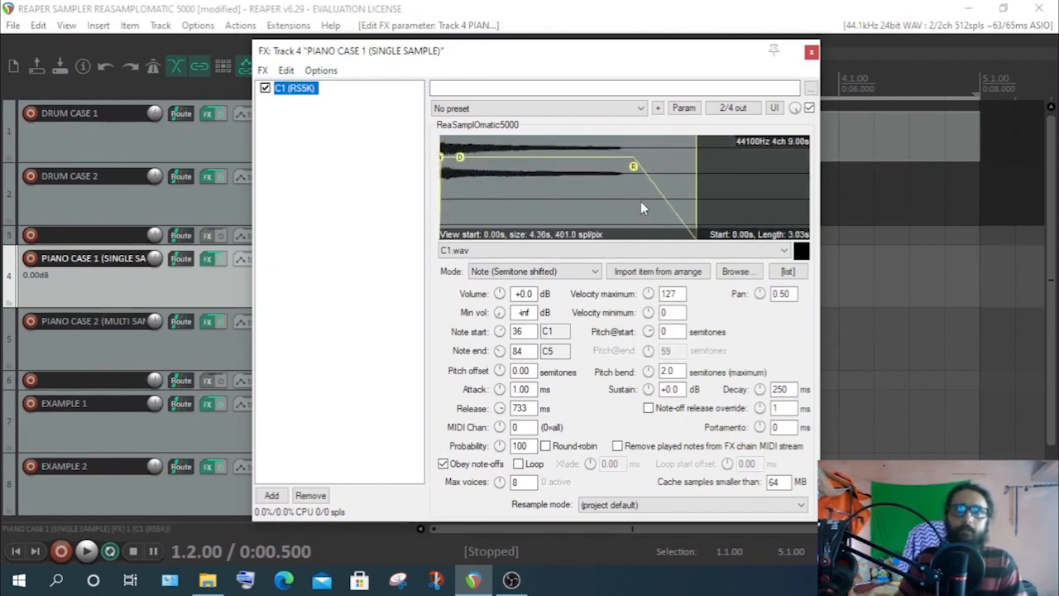
{"action": "left_click_drag", "start_coordinate": [698, 166], "coordinate": [621, 204]}
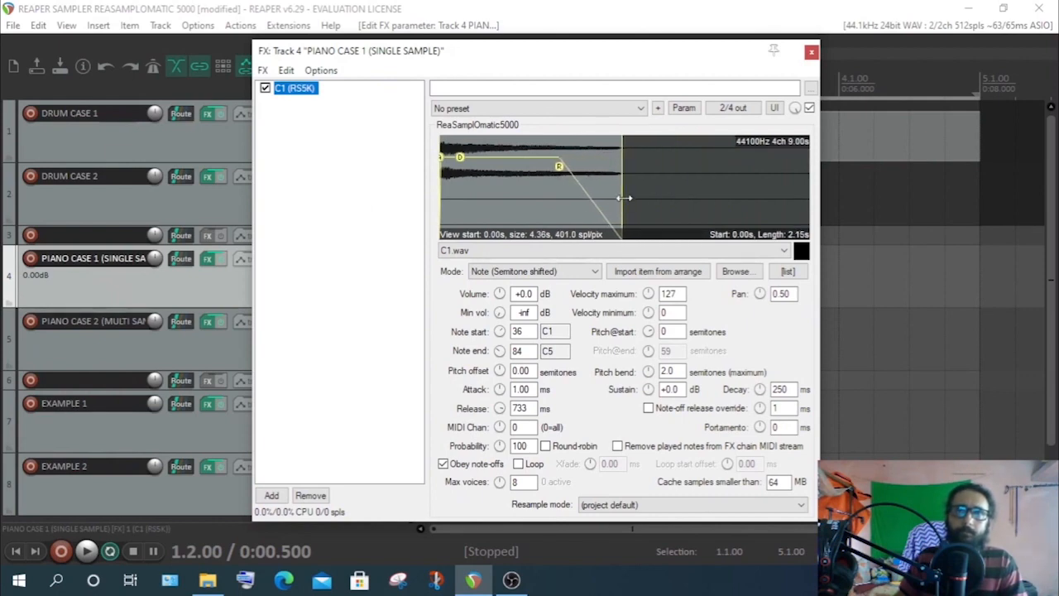
{"action": "scroll", "coordinate": [652, 192], "scroll_direction": "up", "scroll_amount": 2}
{"action": "scroll", "coordinate": [652, 192], "scroll_direction": "up", "scroll_amount": 3}
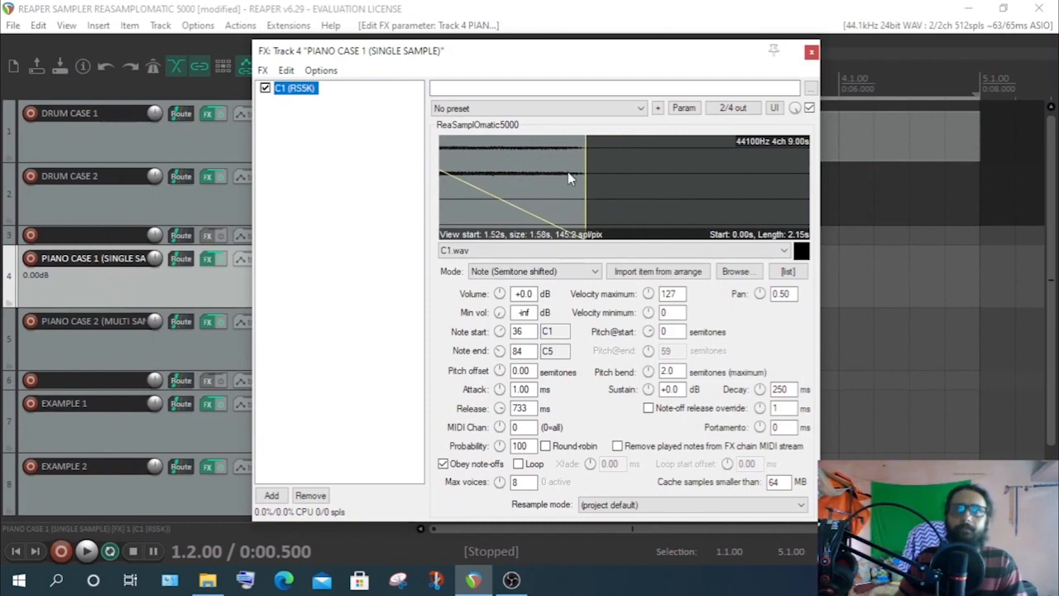
{"action": "scroll", "coordinate": [568, 176], "scroll_direction": "down", "scroll_amount": 7}
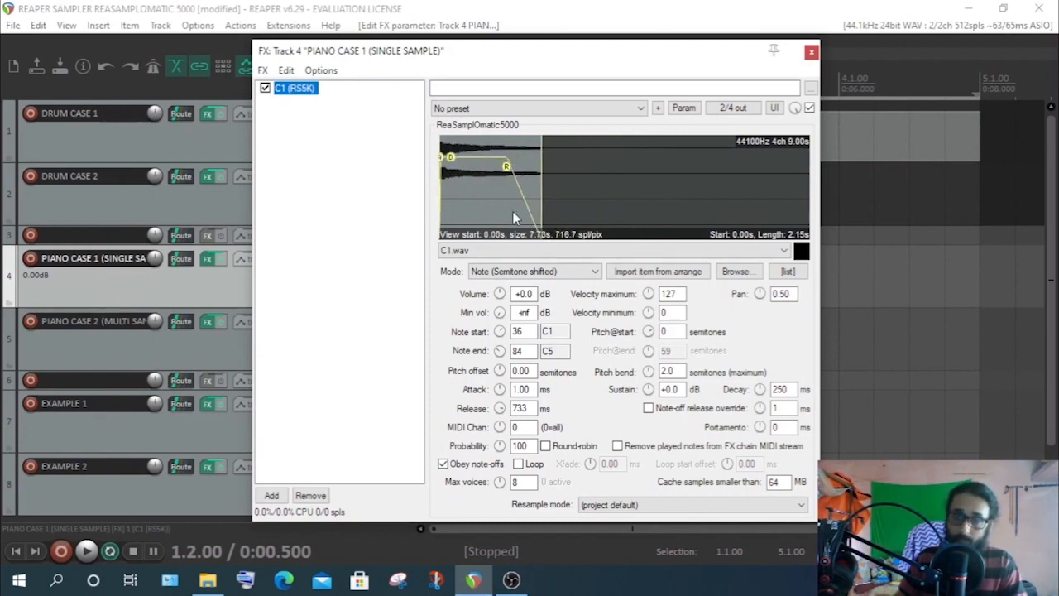
Arm PIANO CASE 1 for recording and extend the C1.wav end marker to the full 9.00 s length
{"action": "left_click", "coordinate": [30, 258]}
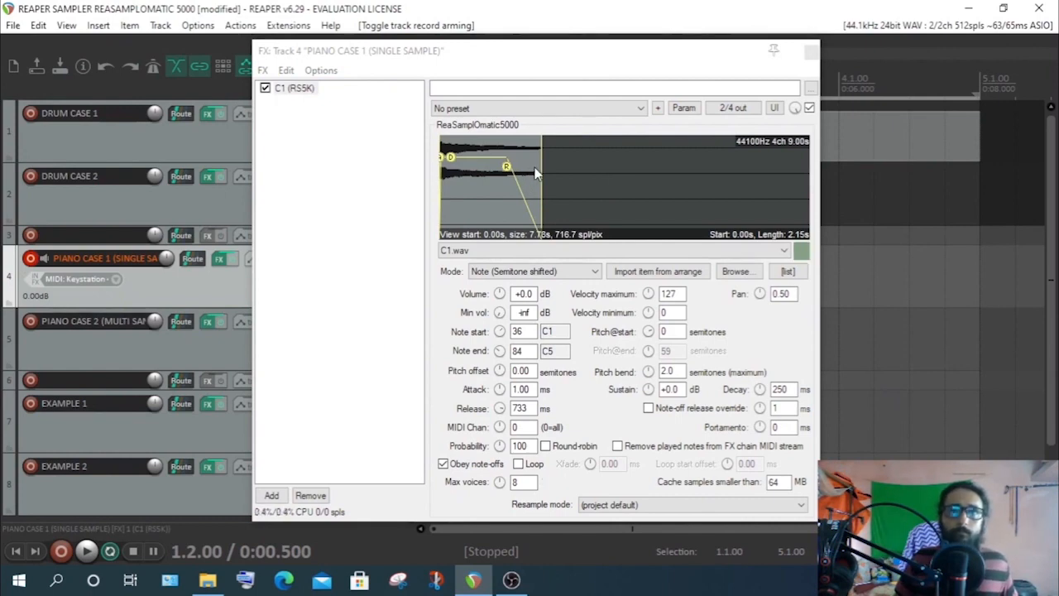
{"action": "left_click_drag", "start_coordinate": [541, 173], "coordinate": [809, 179]}
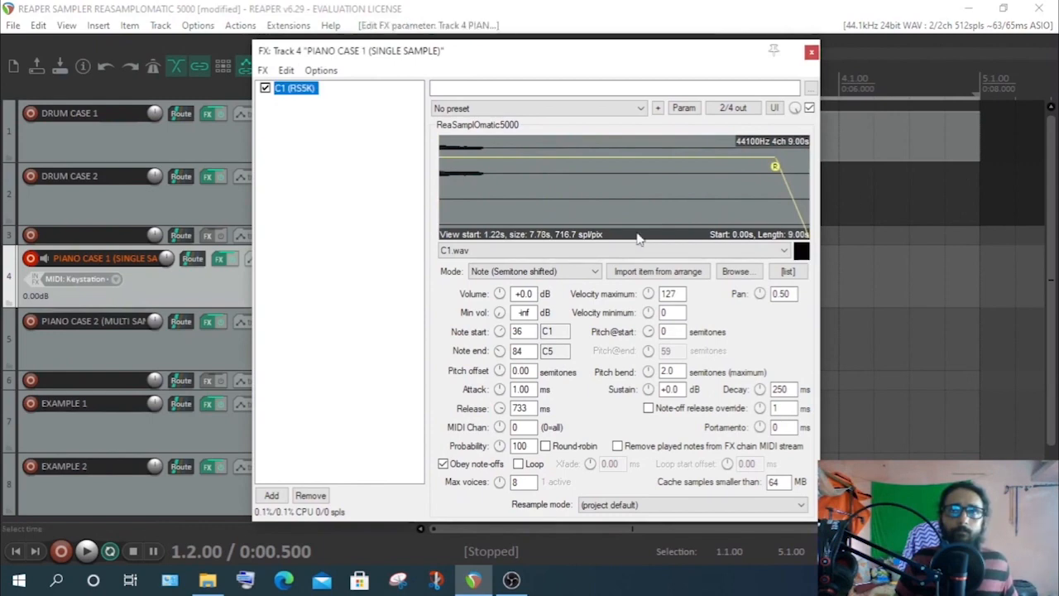
{"action": "left_click_drag", "start_coordinate": [570, 199], "coordinate": [1040, 206]}
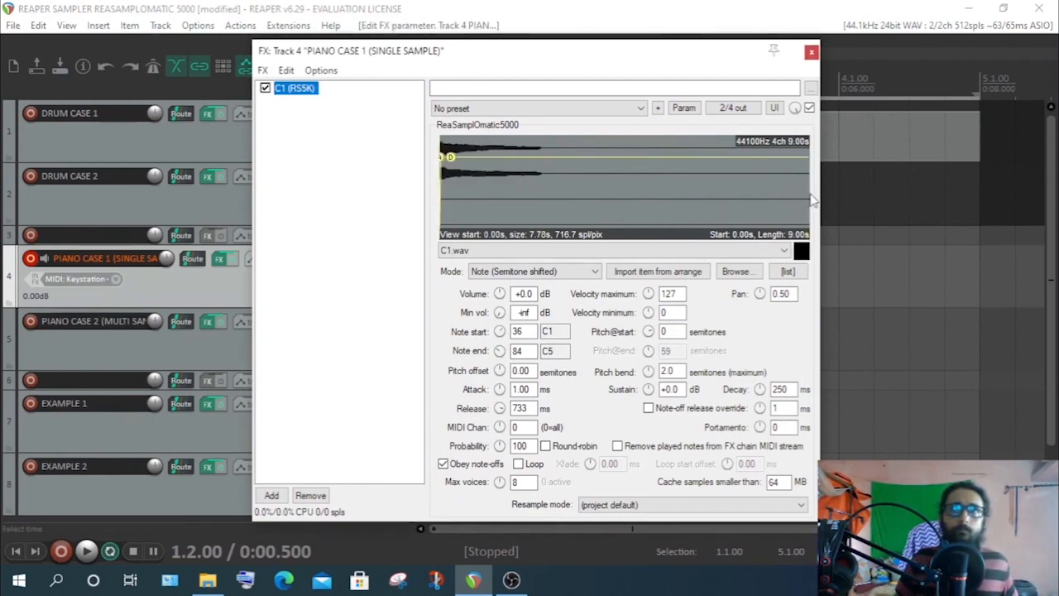
{"action": "mouse_move", "coordinate": [808, 199]}
{"action": "left_mouse_down"}
{"action": "mouse_move", "coordinate": [706, 196]}
{"action": "mouse_move", "coordinate": [1053, 205]}
{"action": "left_mouse_up"}
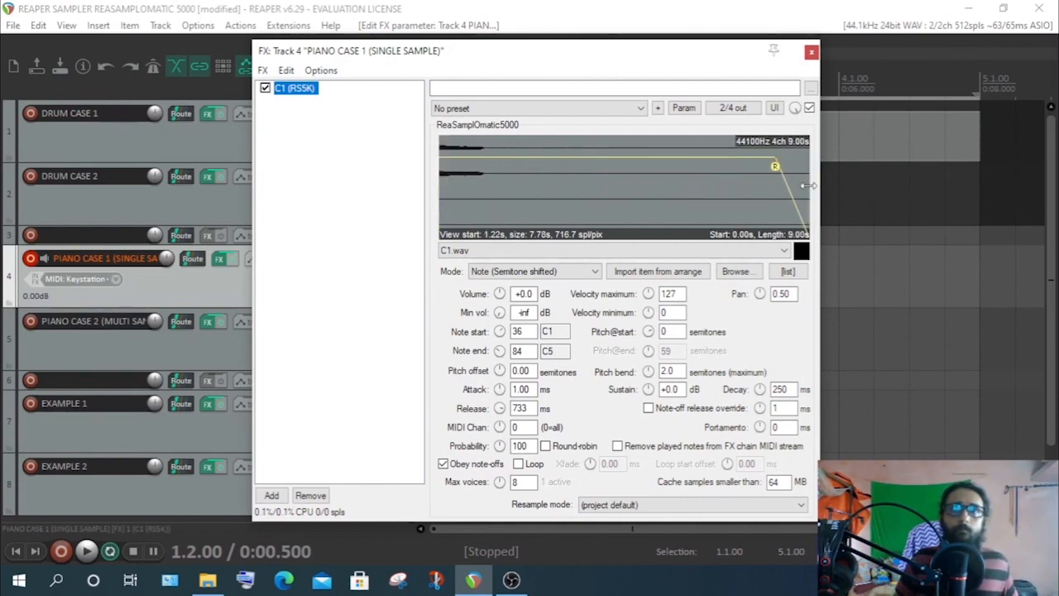
{"action": "left_click_drag", "start_coordinate": [807, 186], "coordinate": [1004, 203]}
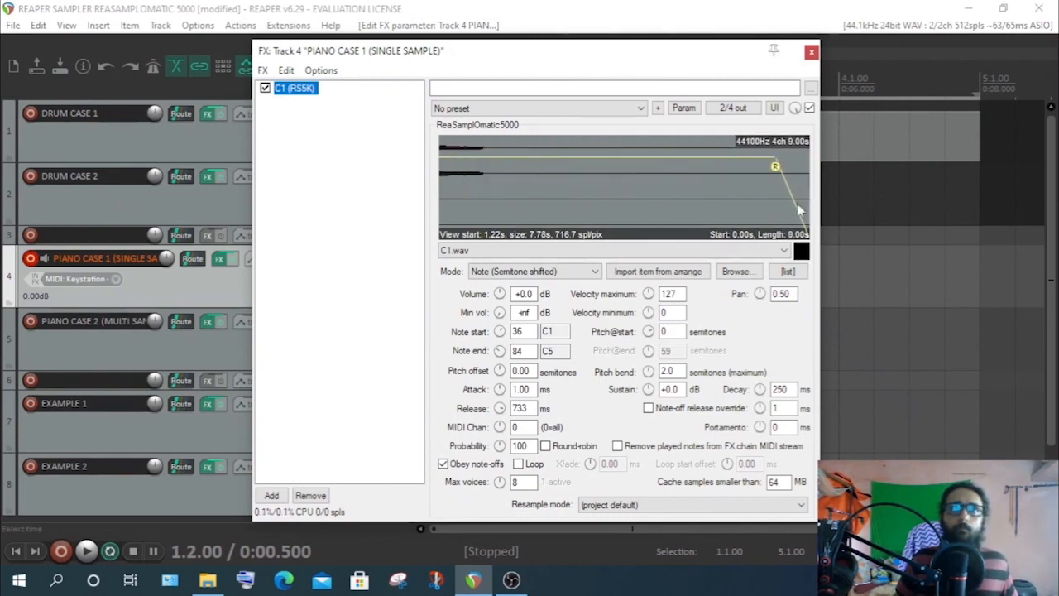
{"action": "scroll", "coordinate": [606, 195], "scroll_direction": "down", "scroll_amount": 2}
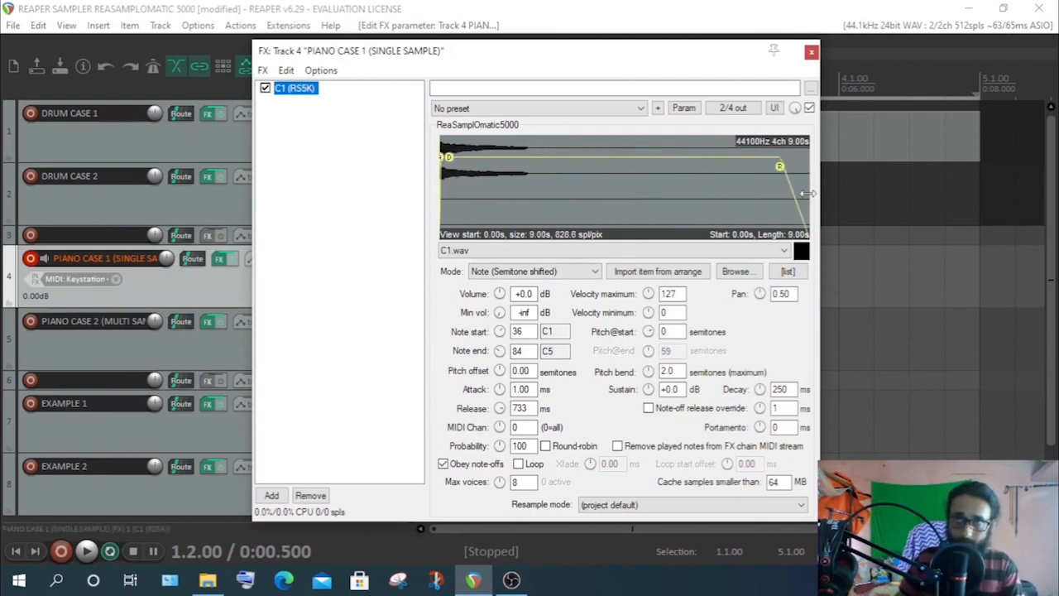
{"action": "left_click_drag", "start_coordinate": [805, 199], "coordinate": [977, 247]}
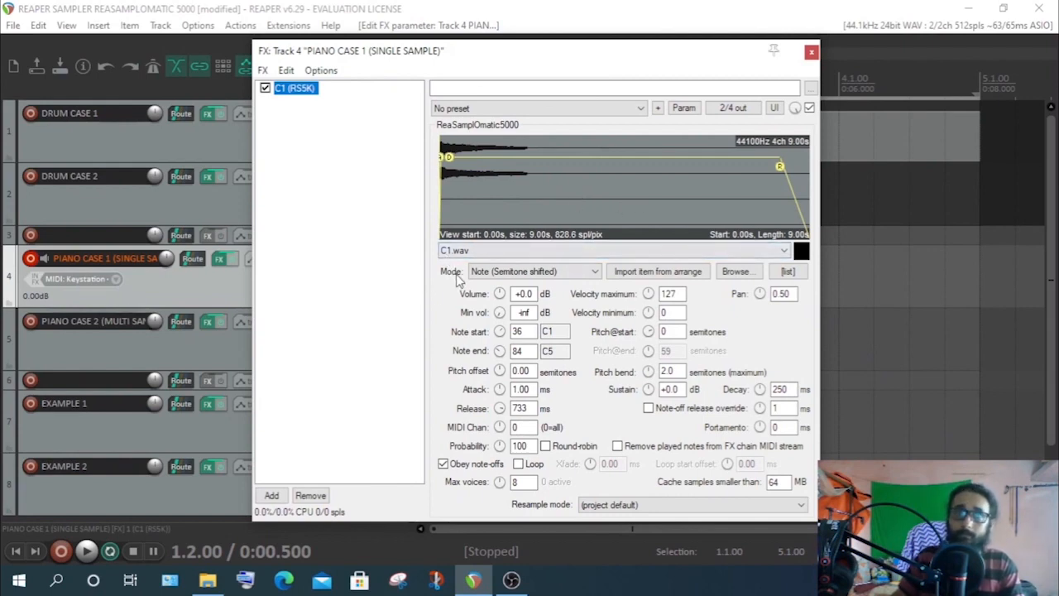
Review the sampler's mode options and choose Note (Semitone shifted)
{"action": "left_click", "coordinate": [511, 273]}
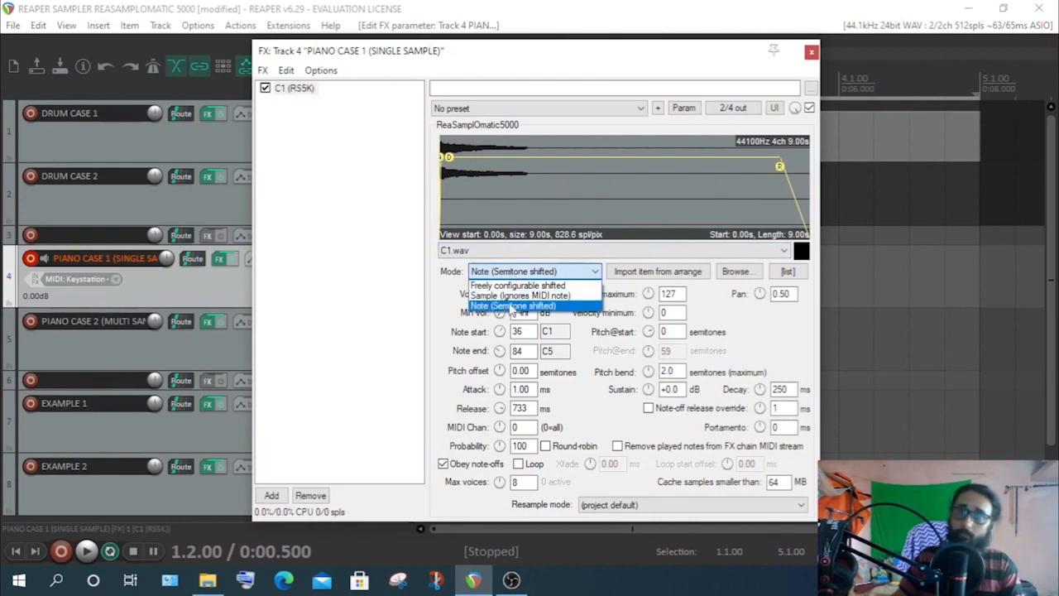
{"action": "left_click", "coordinate": [523, 306]}
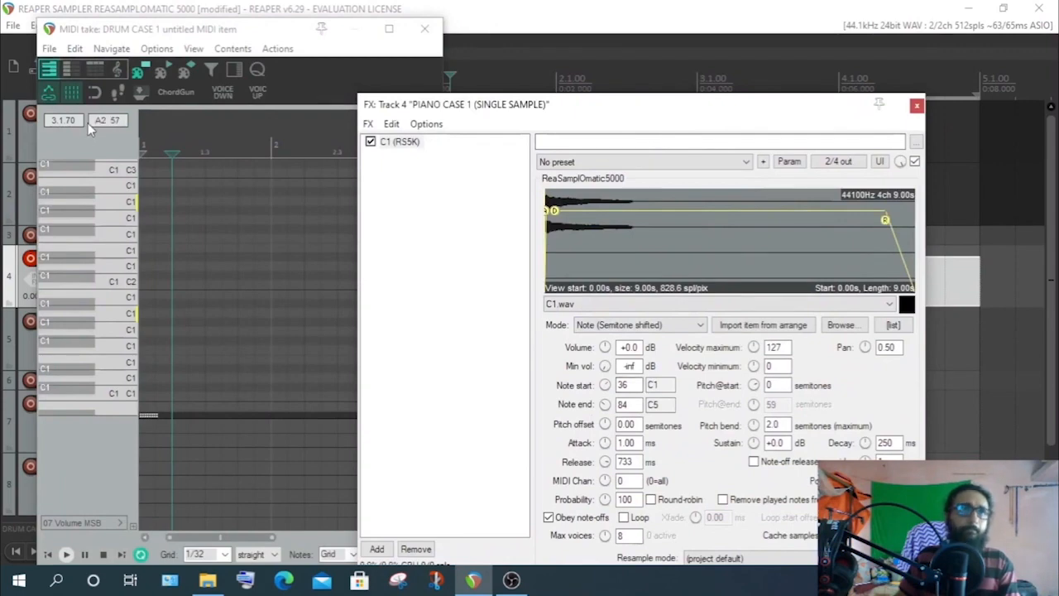
Switch the MIDI editor to the named-notes list and audition the lowest note mapped to the C1 sample
{"action": "left_click", "coordinate": [73, 71]}
{"action": "left_click", "coordinate": [72, 70]}
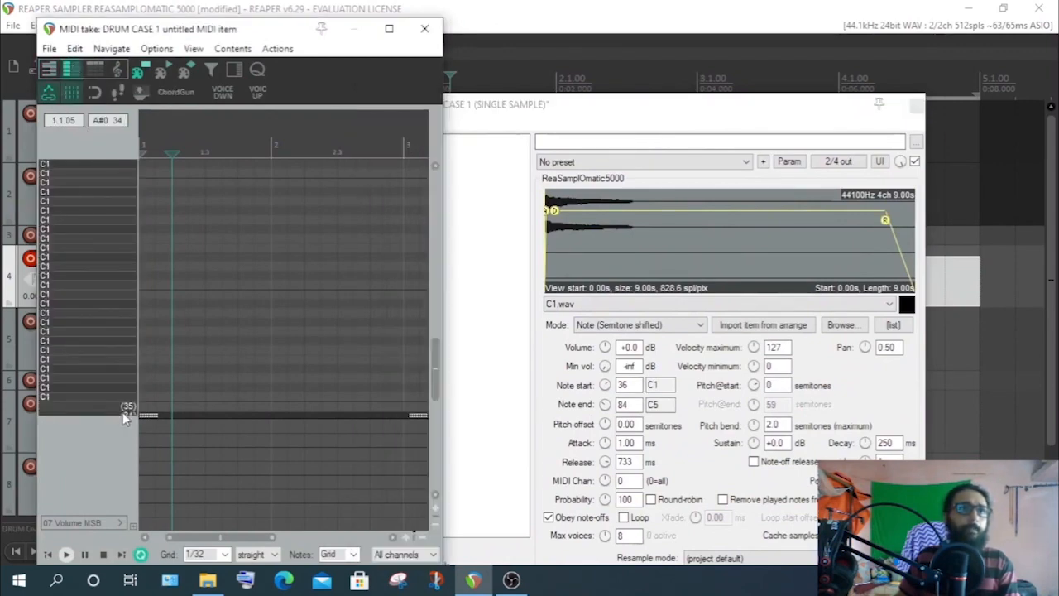
{"action": "left_click", "coordinate": [50, 401]}
{"action": "left_click", "coordinate": [66, 402]}
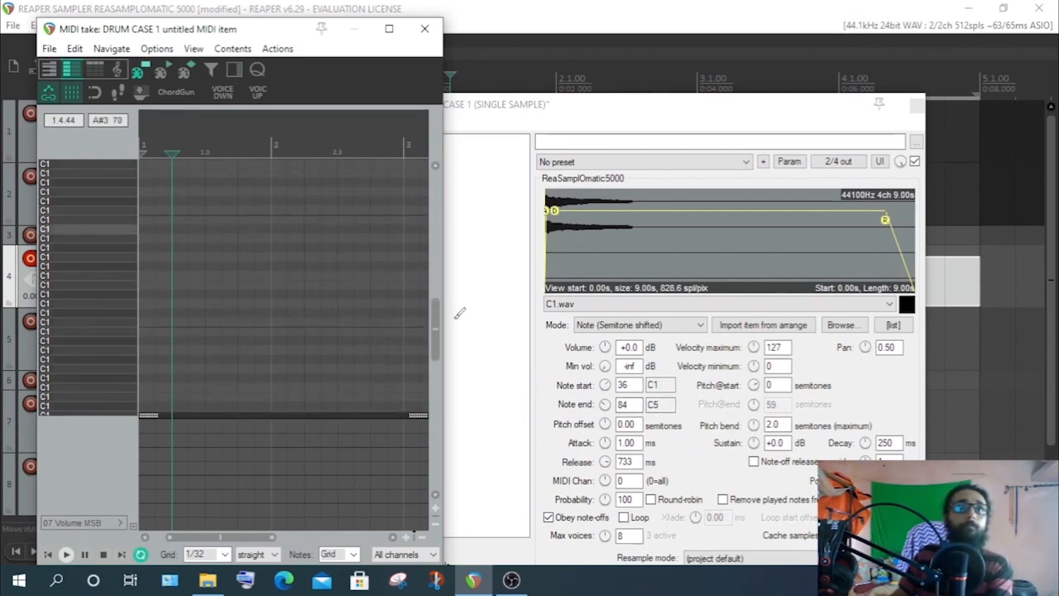
{"action": "left_click_drag", "start_coordinate": [441, 325], "coordinate": [435, 284]}
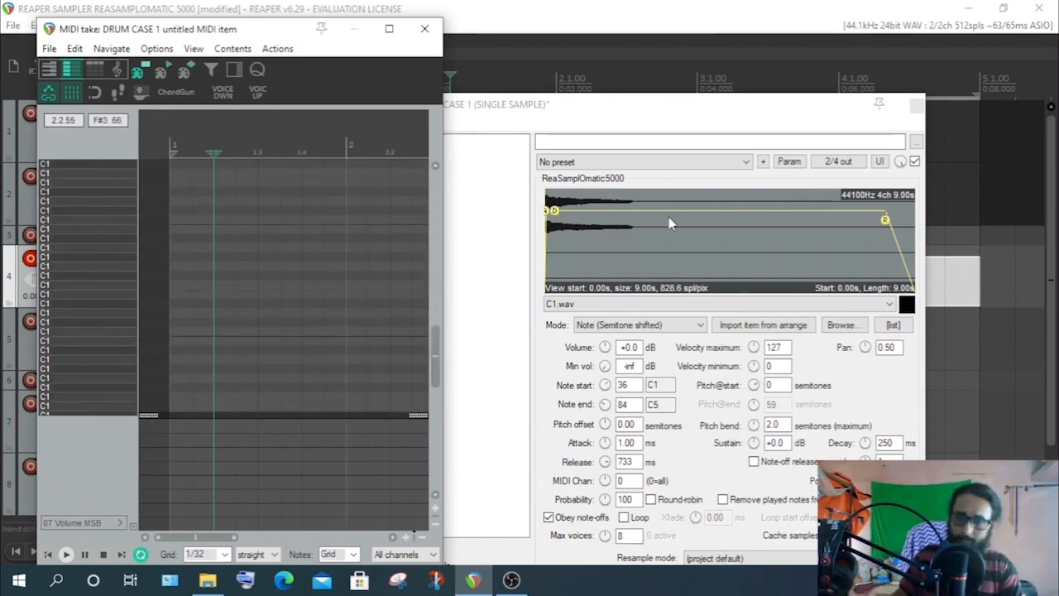
Examine how the Note start and Pitch@start settings relate for the C1 sample
{"action": "left_click", "coordinate": [739, 347]}
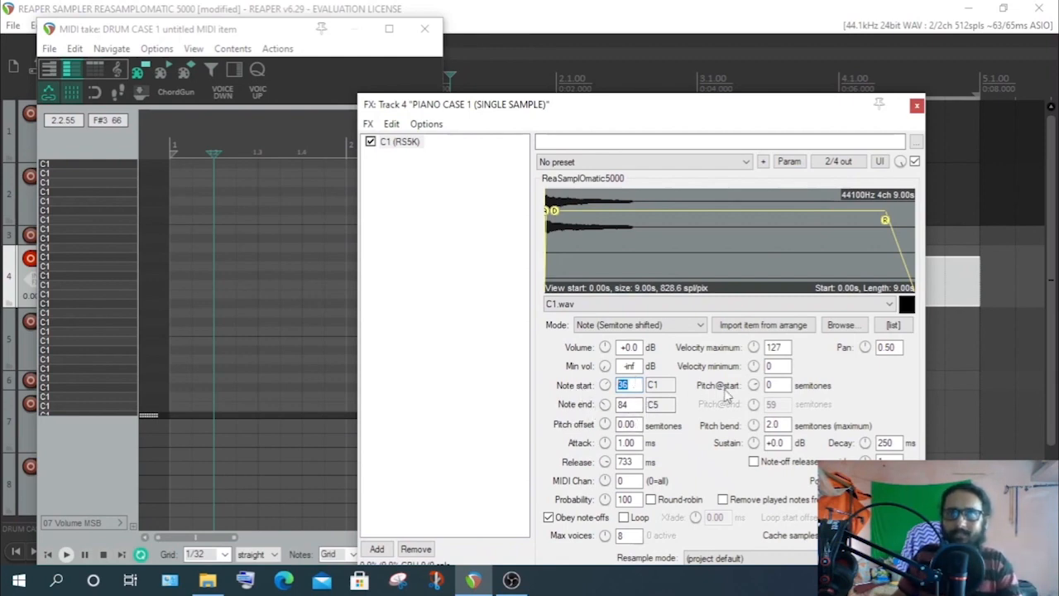
{"action": "left_click", "coordinate": [770, 386]}
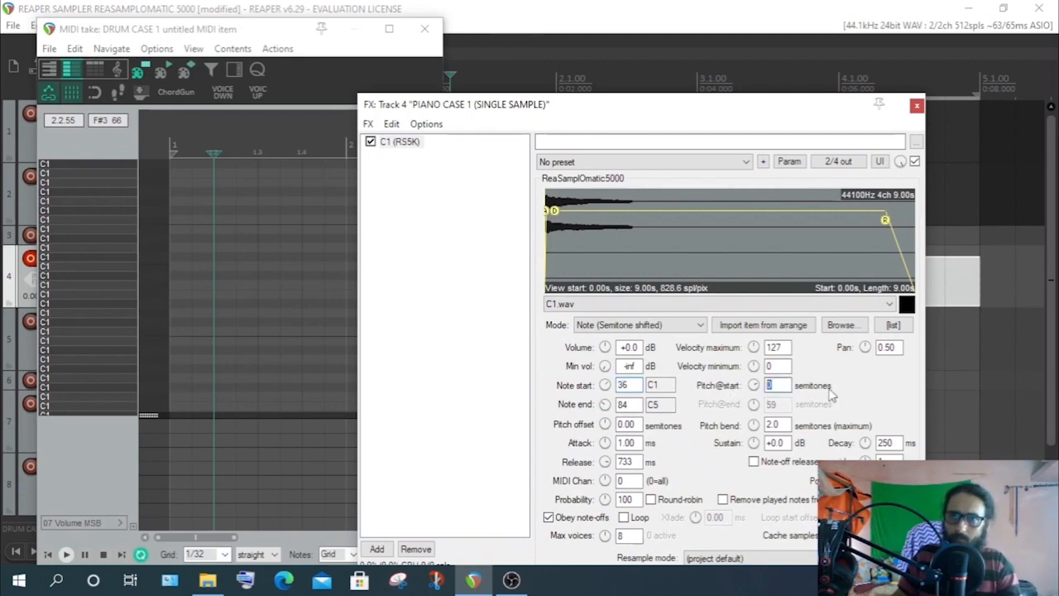
{"action": "left_click_drag", "start_coordinate": [631, 385], "coordinate": [609, 385]}
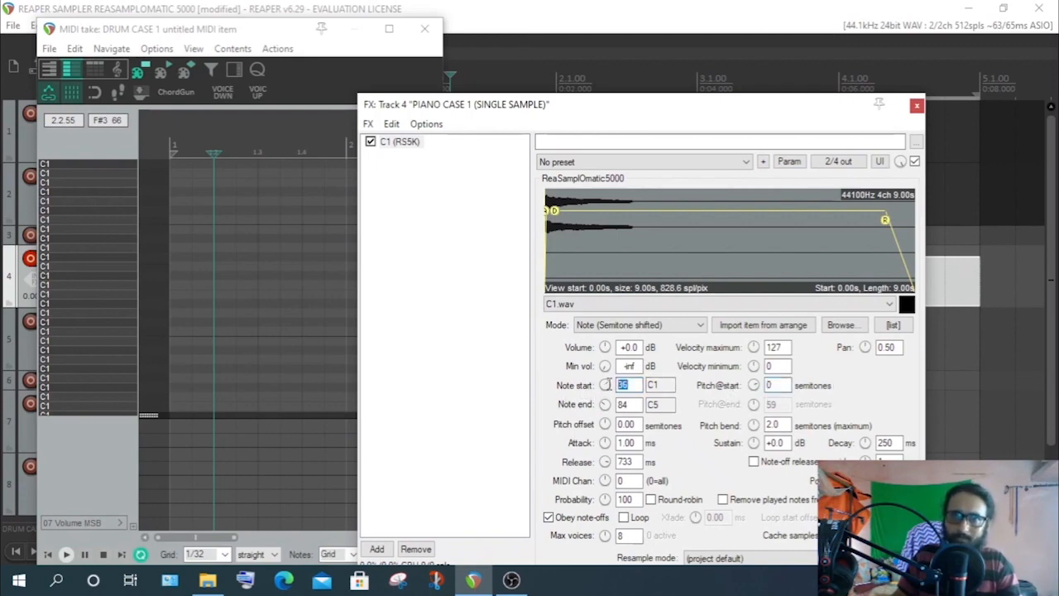
{"action": "left_click", "coordinate": [767, 385]}
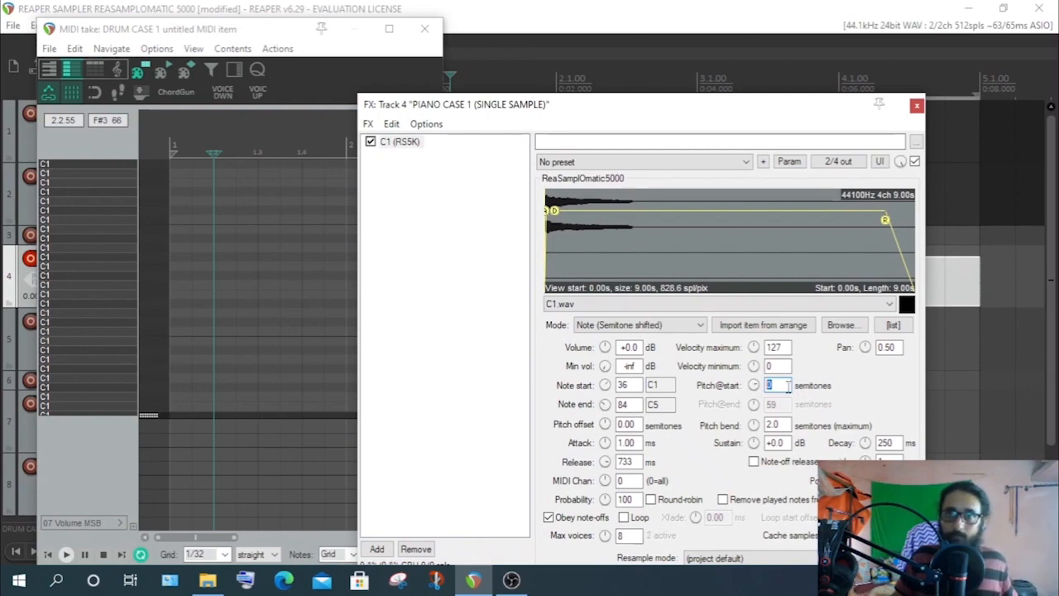
{"action": "left_click", "coordinate": [780, 386]}
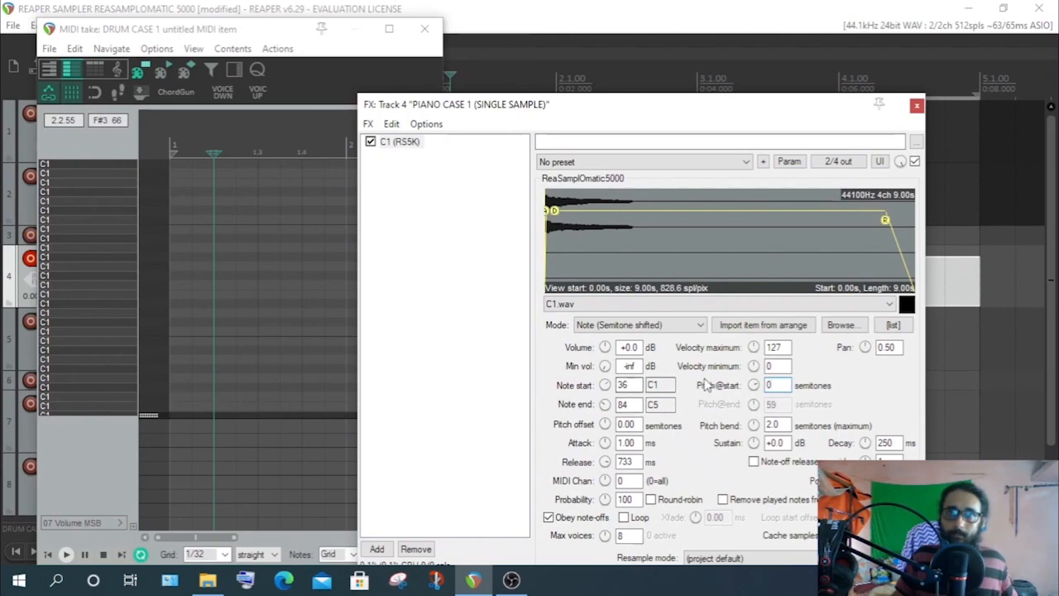
{"action": "left_click", "coordinate": [785, 385]}
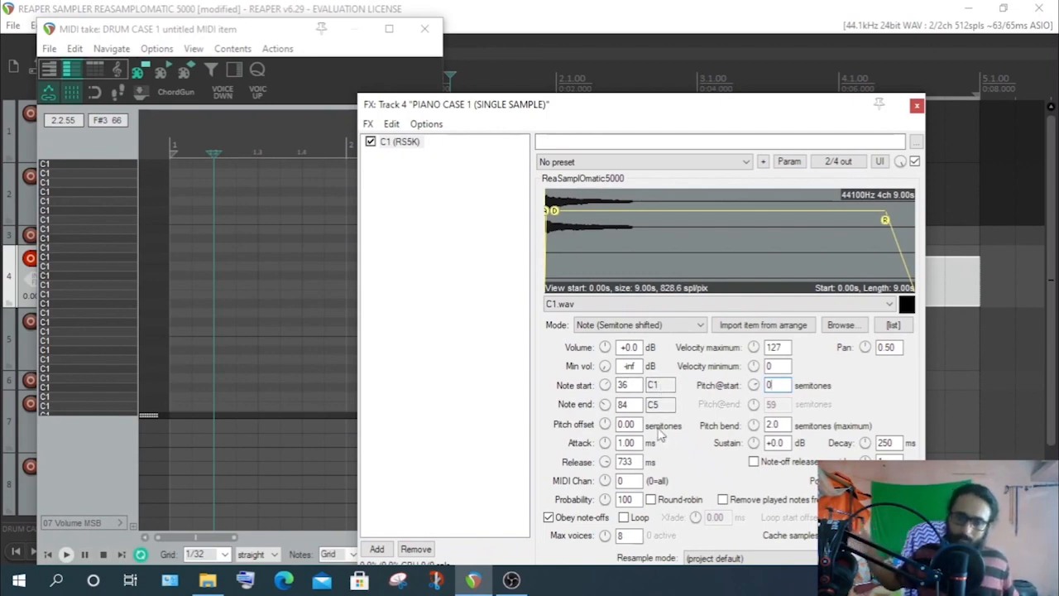
Shape the C1.wav envelope with an attack of about 300 ms, a decay of about 845 ms and a sustain of about -18.4 dB
{"action": "scroll", "coordinate": [673, 254], "scroll_direction": "up", "scroll_amount": 2}
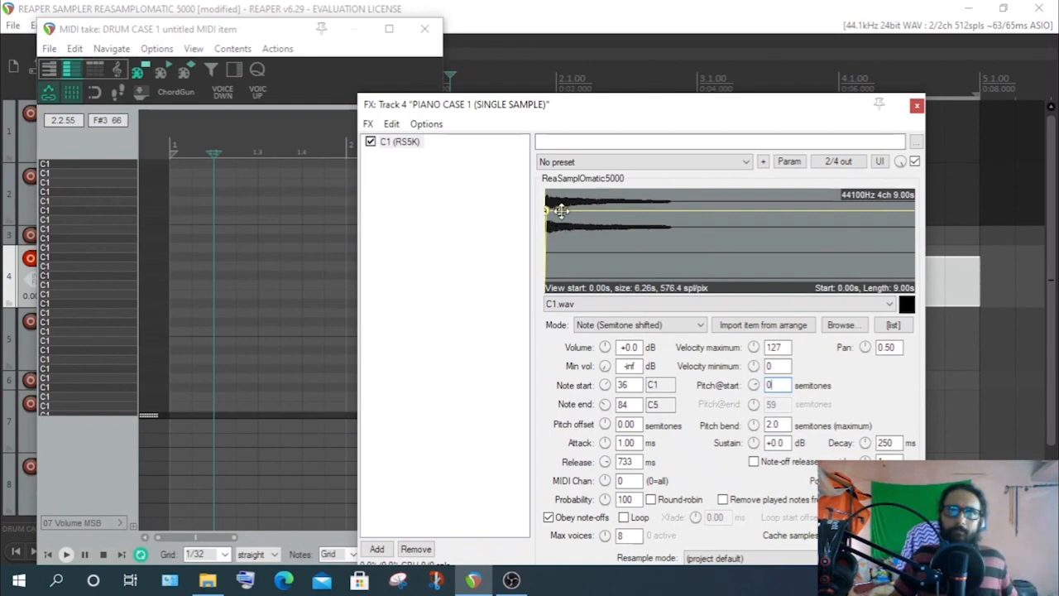
{"action": "left_click_drag", "start_coordinate": [558, 212], "coordinate": [641, 226]}
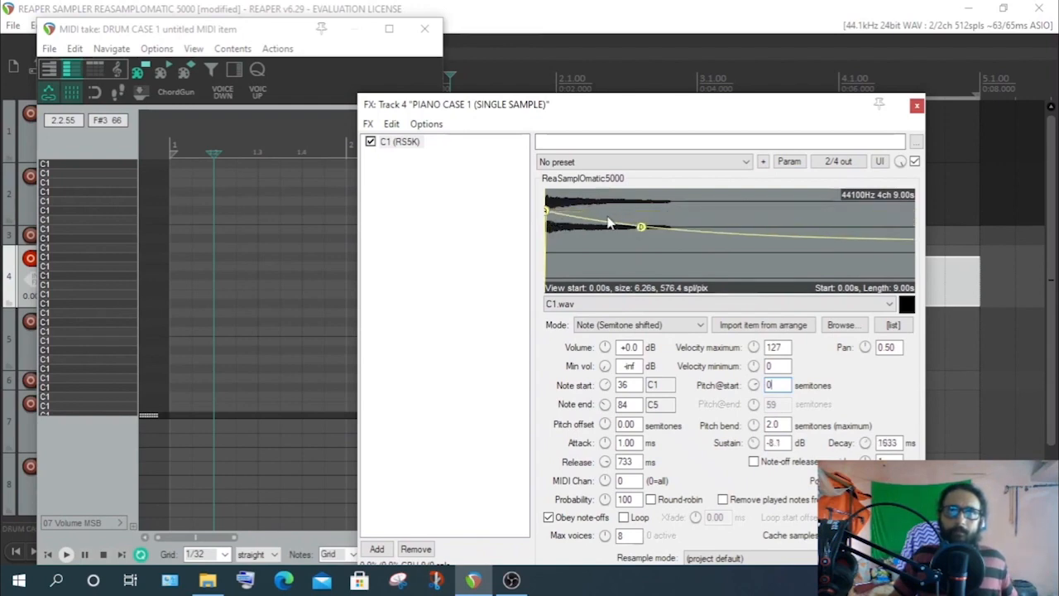
{"action": "mouse_move", "coordinate": [546, 211]}
{"action": "left_mouse_down"}
{"action": "mouse_move", "coordinate": [579, 211]}
{"action": "mouse_move", "coordinate": [562, 212]}
{"action": "left_mouse_up"}
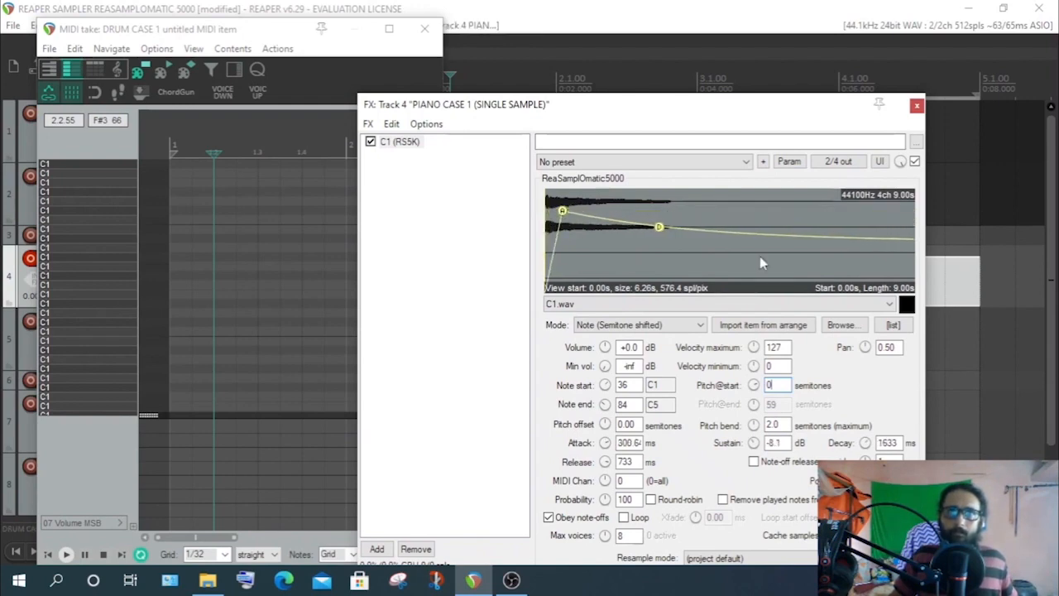
{"action": "scroll", "coordinate": [612, 220], "scroll_direction": "down", "scroll_amount": 2}
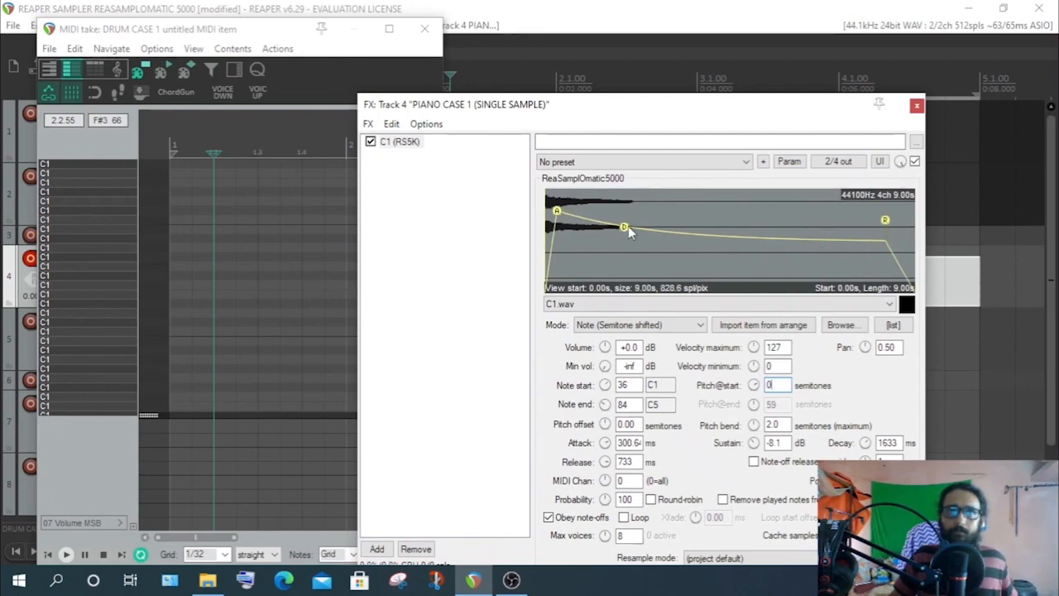
{"action": "left_click_drag", "start_coordinate": [628, 231], "coordinate": [592, 240]}
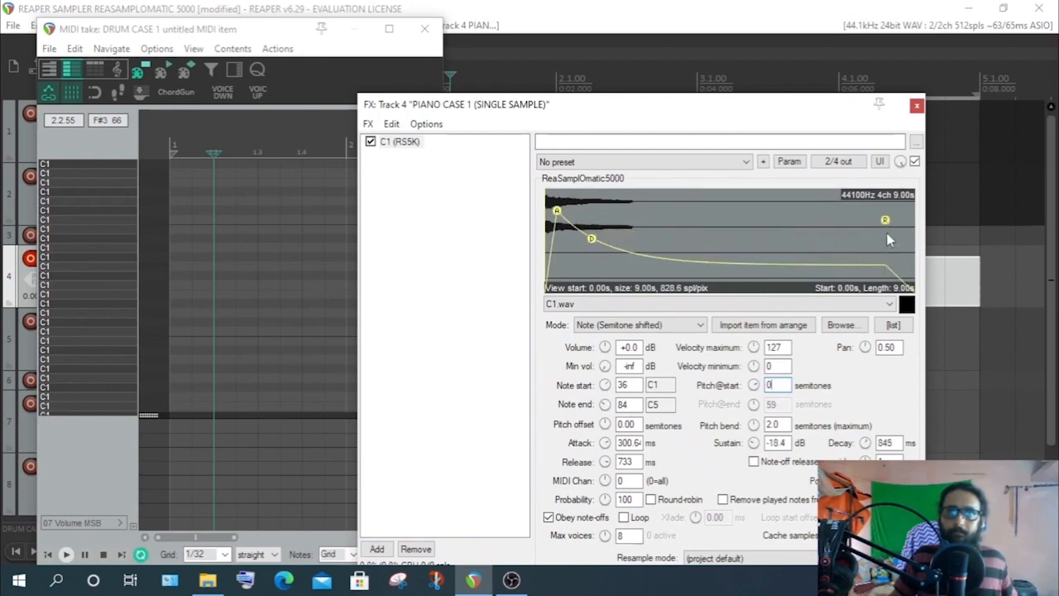
Shorten C1.wav to about 2.39 s, restore it to 9.00 s, and trim its end again to about 2.76 s
{"action": "mouse_move", "coordinate": [914, 249]}
{"action": "left_mouse_down"}
{"action": "mouse_move", "coordinate": [603, 270]}
{"action": "mouse_move", "coordinate": [642, 275]}
{"action": "left_mouse_up"}
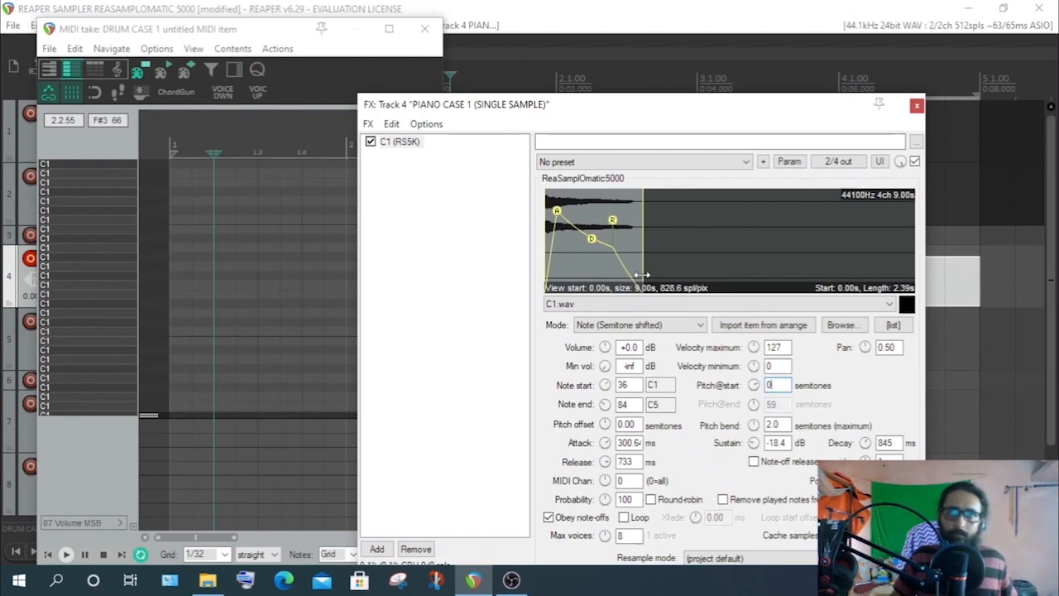
{"action": "left_click_drag", "start_coordinate": [645, 240], "coordinate": [1053, 267]}
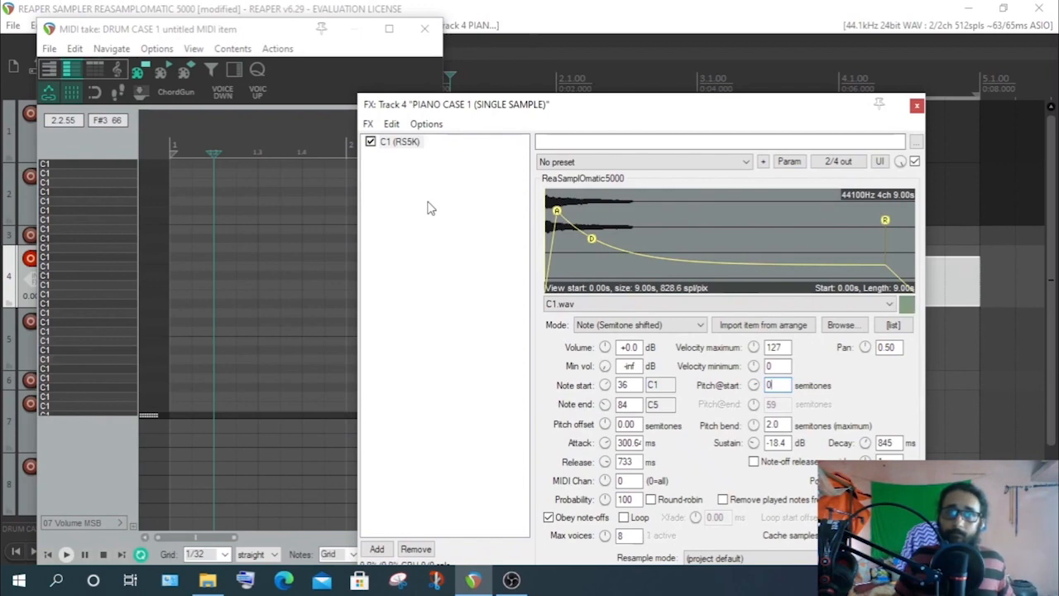
{"action": "left_click_drag", "start_coordinate": [913, 283], "coordinate": [659, 283]}
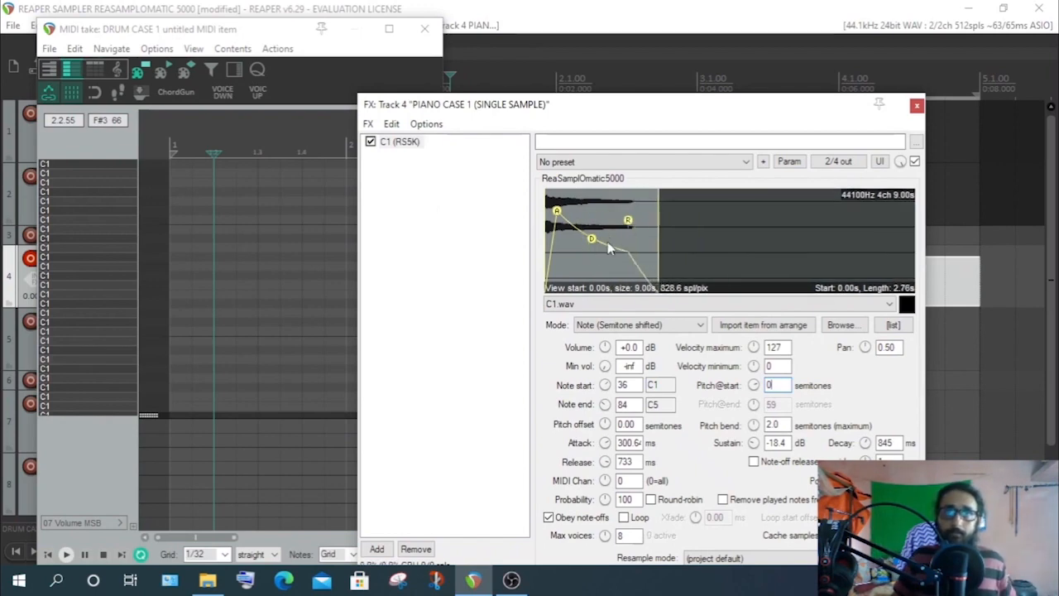
Adjust the C1.wav envelope to a decay of about 714 ms, a sustain of about -15.0 dB and a release of 0 ms
{"action": "left_click_drag", "start_coordinate": [593, 240], "coordinate": [586, 235]}
{"action": "mouse_move", "coordinate": [628, 220]}
{"action": "left_mouse_down"}
{"action": "mouse_move", "coordinate": [657, 220]}
{"action": "mouse_move", "coordinate": [627, 221]}
{"action": "left_mouse_up"}
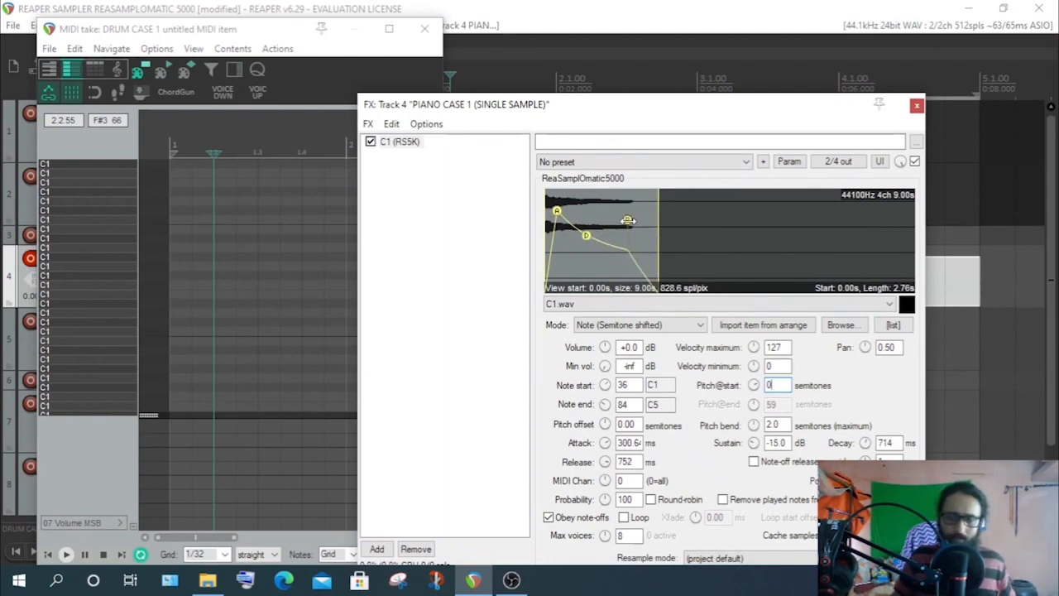
{"action": "left_click_drag", "start_coordinate": [627, 220], "coordinate": [743, 229]}
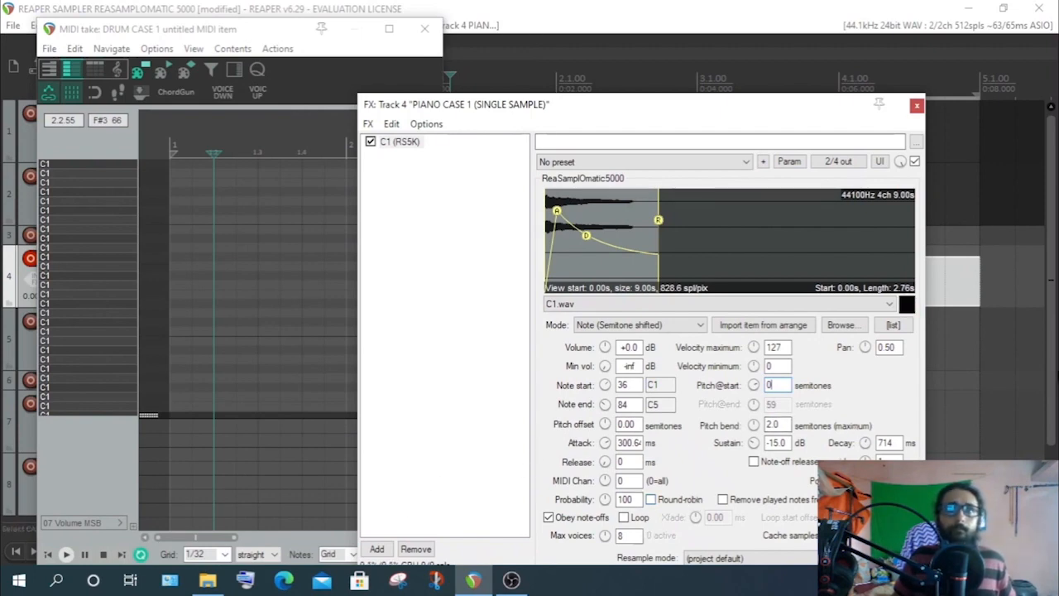
Return the MIDI editor to the piano keyboard view and audition the C1 key
{"action": "scroll", "coordinate": [80, 263], "scroll_direction": "down", "scroll_amount": 3}
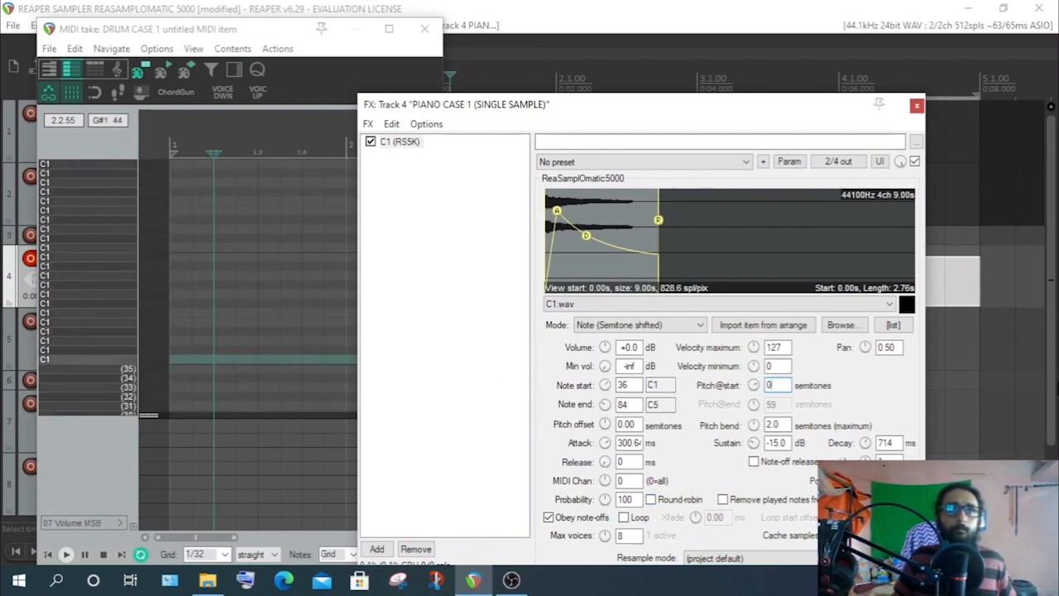
{"action": "left_click", "coordinate": [59, 74]}
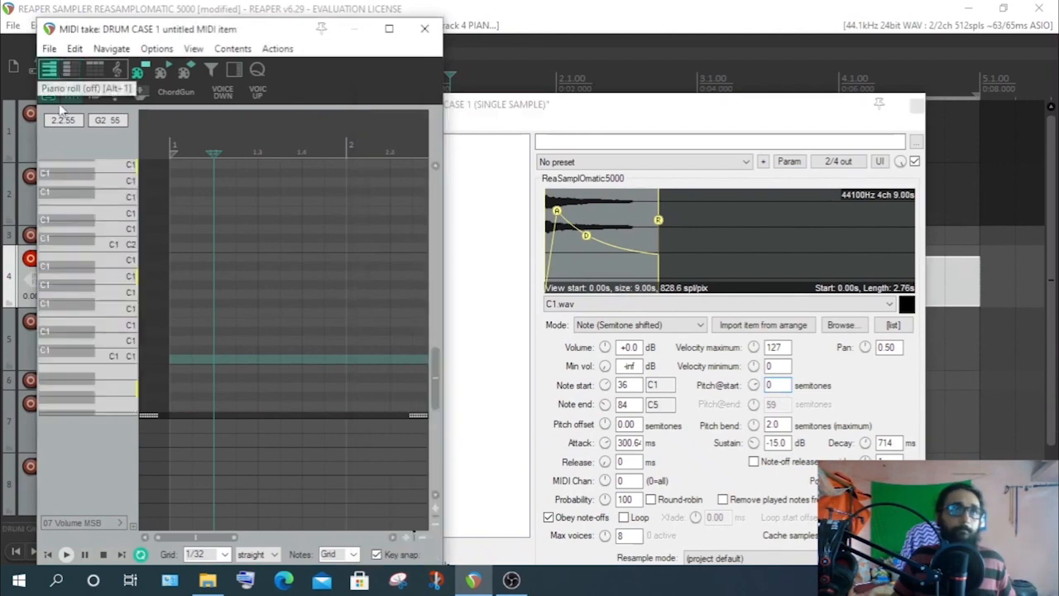
{"action": "left_click", "coordinate": [120, 361]}
{"action": "left_click", "coordinate": [124, 366]}
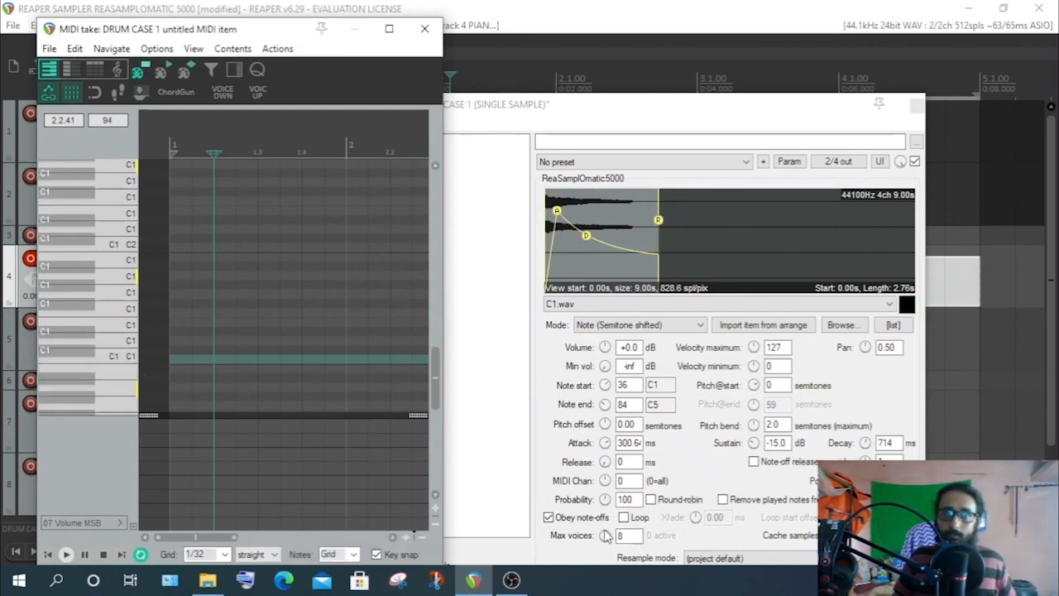
Turn Obey note-offs off and back on, extend C1.wav to its full 9.00 s length, and close the sampler and MIDI editor
{"action": "left_click", "coordinate": [549, 517]}
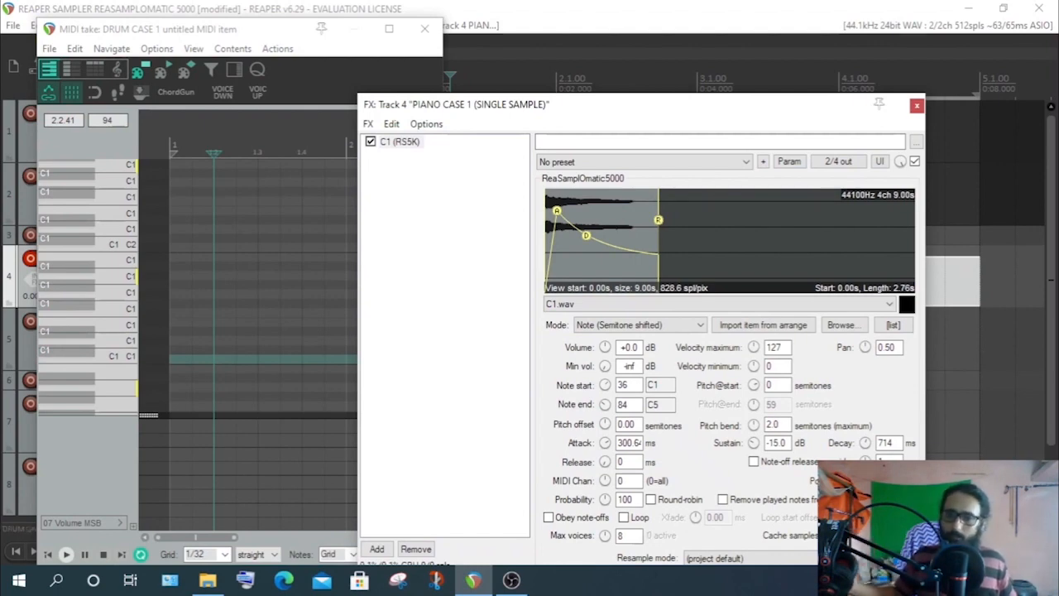
{"action": "left_click", "coordinate": [548, 517]}
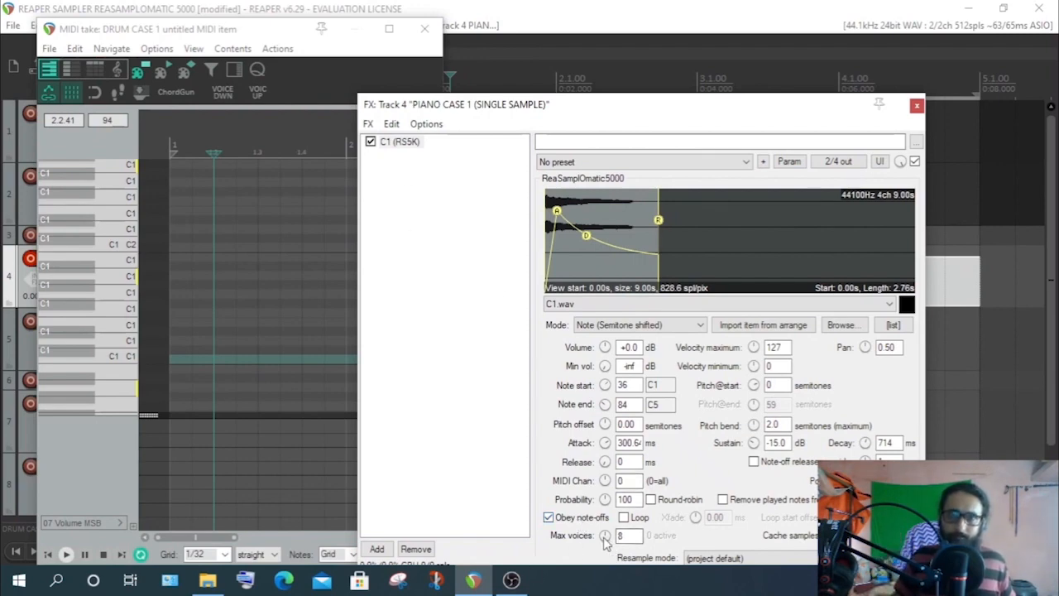
{"action": "left_click_drag", "start_coordinate": [660, 239], "coordinate": [1013, 239]}
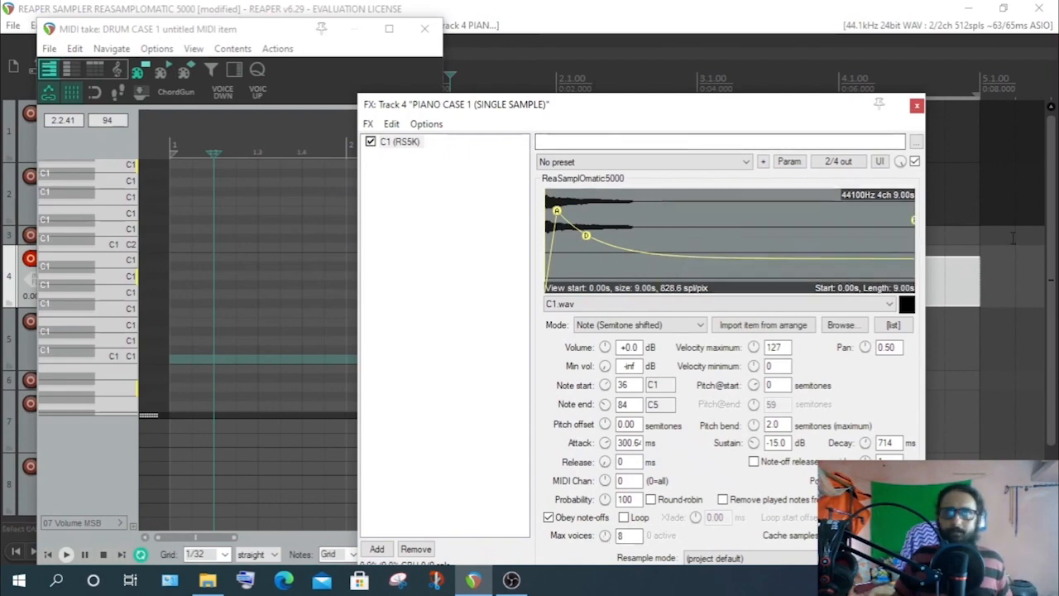
{"action": "left_click", "coordinate": [918, 107]}
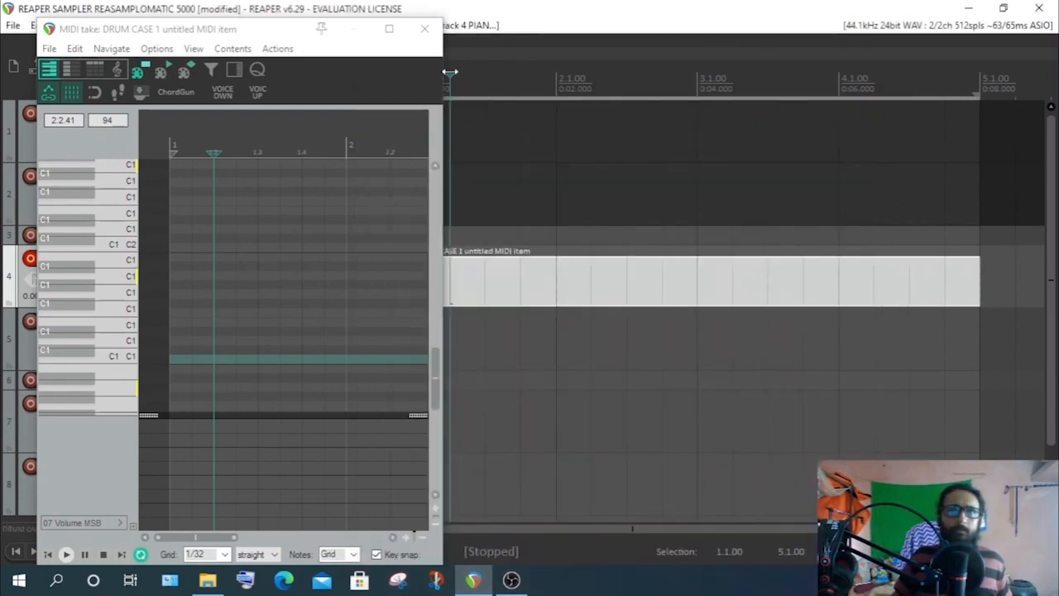
{"action": "left_click", "coordinate": [430, 32]}
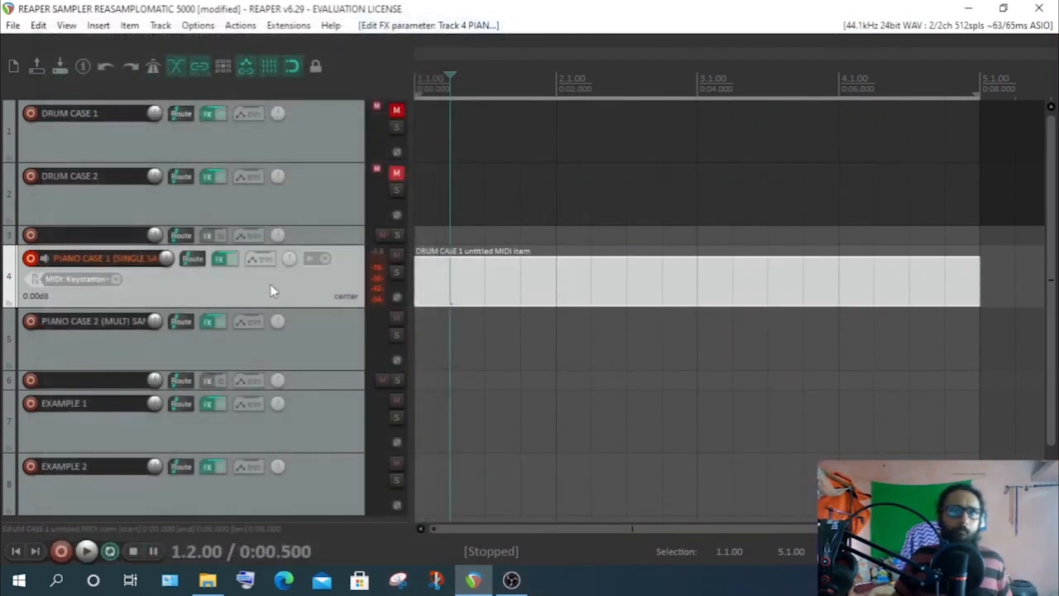
Switch record arming from PIANO CASE 1 to PIANO CASE 2 and move the MIDI item onto the PIANO CASE 2 track
{"action": "left_click", "coordinate": [30, 259]}
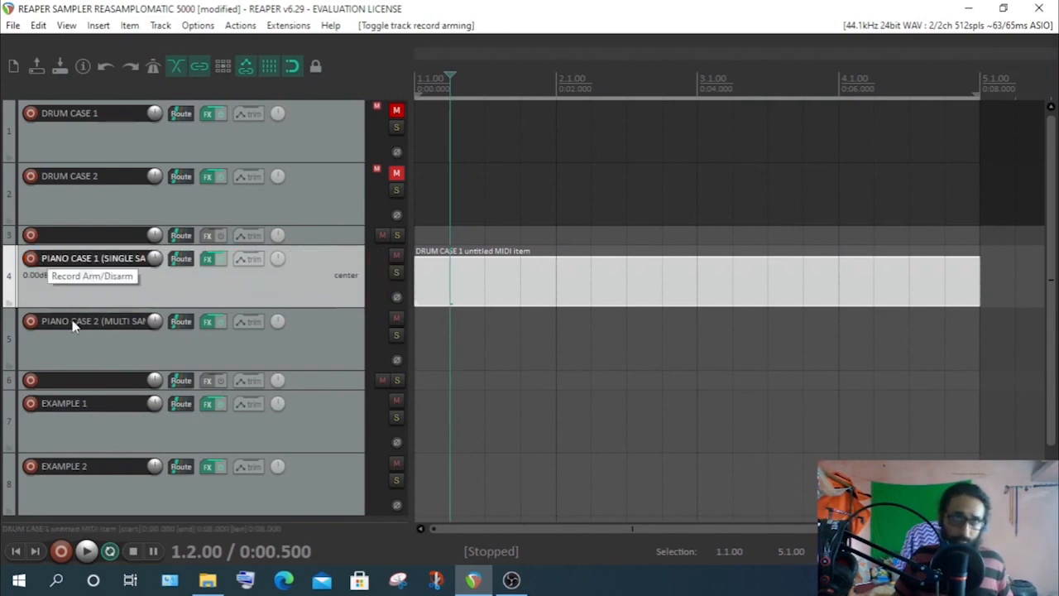
{"action": "left_click", "coordinate": [30, 323]}
{"action": "left_click_drag", "start_coordinate": [428, 286], "coordinate": [356, 354]}
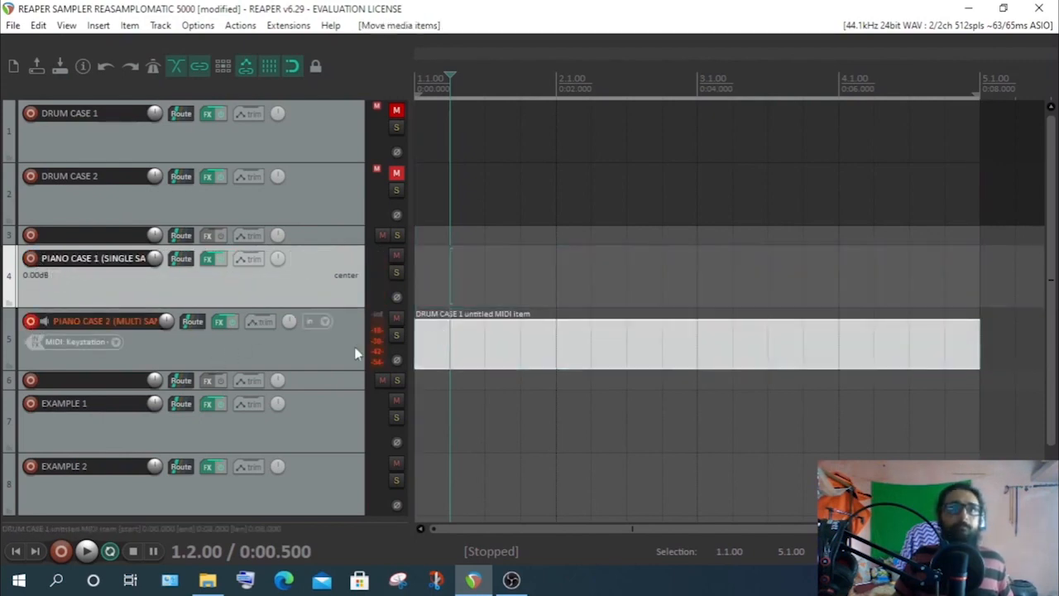
Open the PIANO CASE 2 effects chain and look through its C2, C3 and C4 sampler instances
{"action": "left_click", "coordinate": [219, 321]}
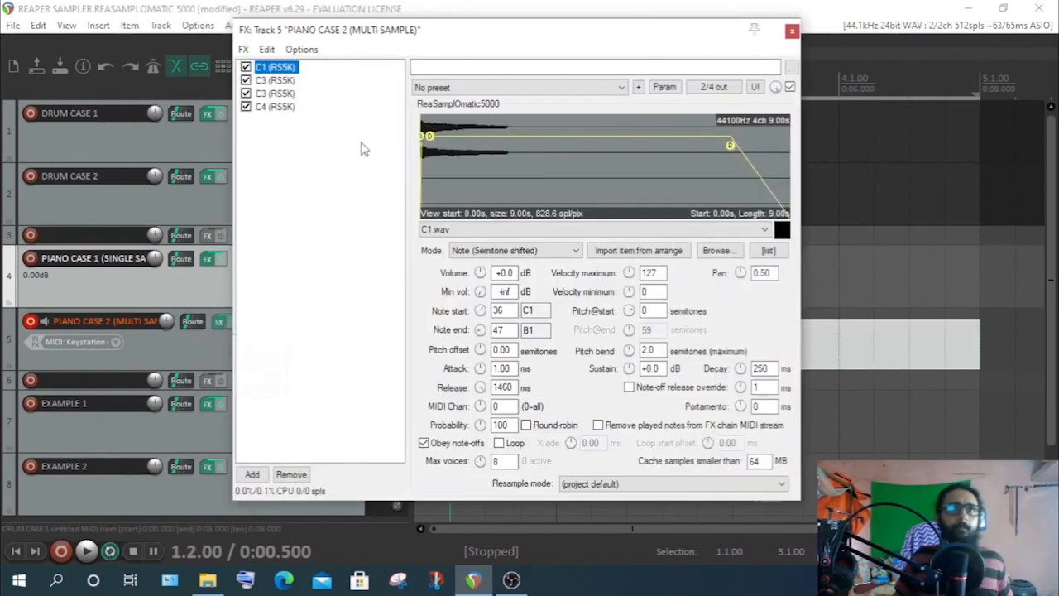
{"action": "left_click", "coordinate": [273, 81]}
{"action": "left_click", "coordinate": [272, 93]}
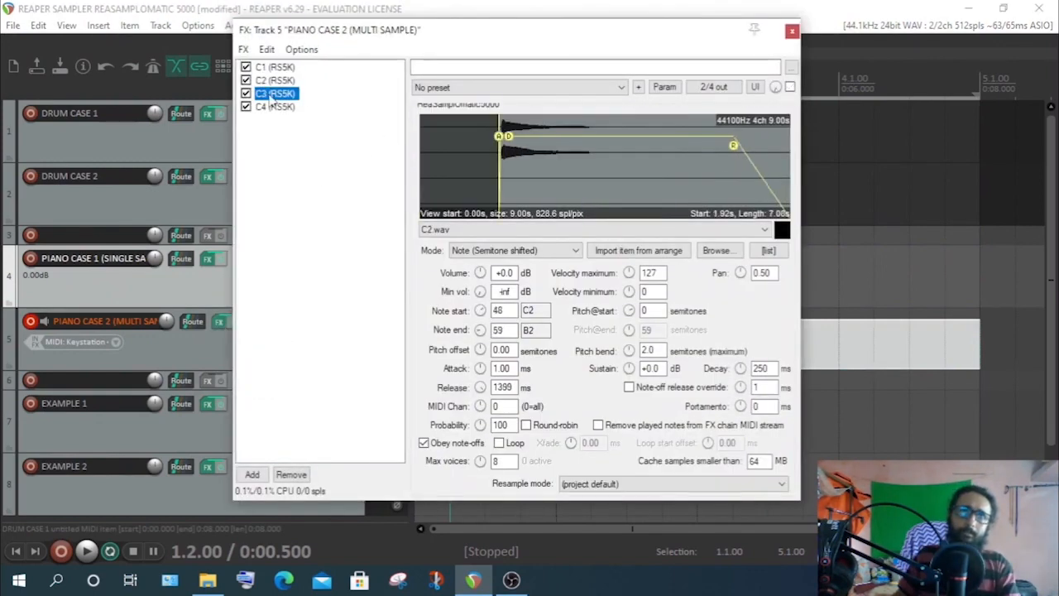
{"action": "left_click", "coordinate": [273, 107]}
{"action": "left_click", "coordinate": [316, 215]}
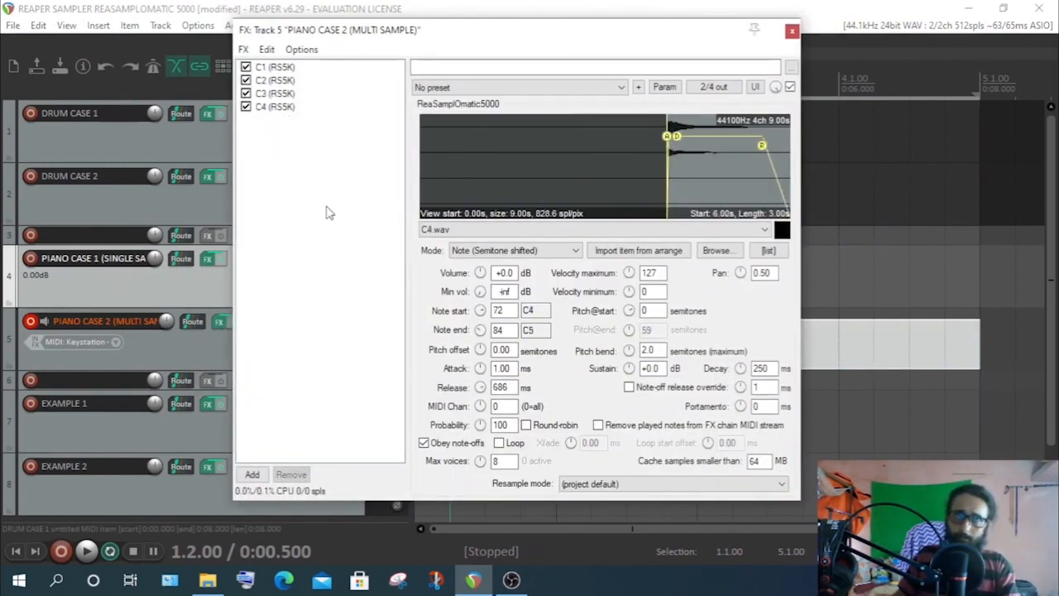
Compare the sample regions and note ranges of the C1, C2 and C3 sampler instances in sequence
{"action": "left_click", "coordinate": [271, 70]}
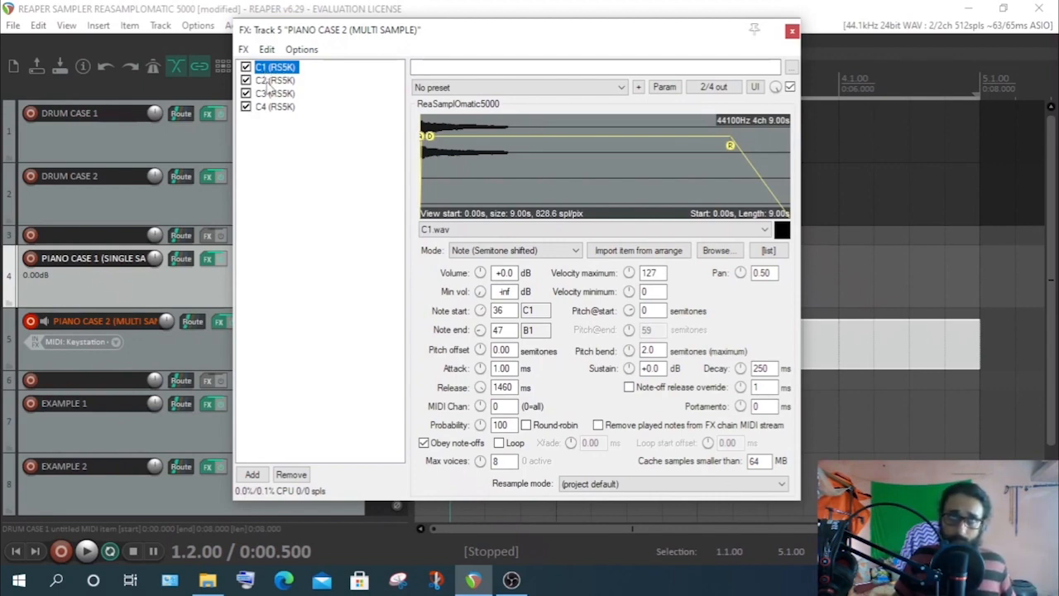
{"action": "left_click", "coordinate": [270, 81]}
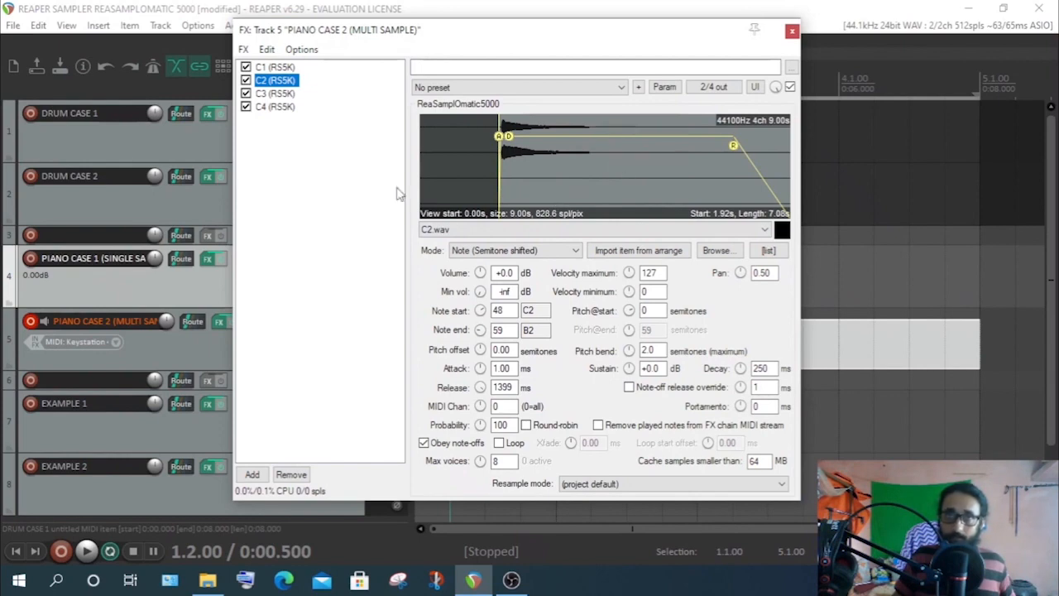
{"action": "left_click", "coordinate": [269, 95]}
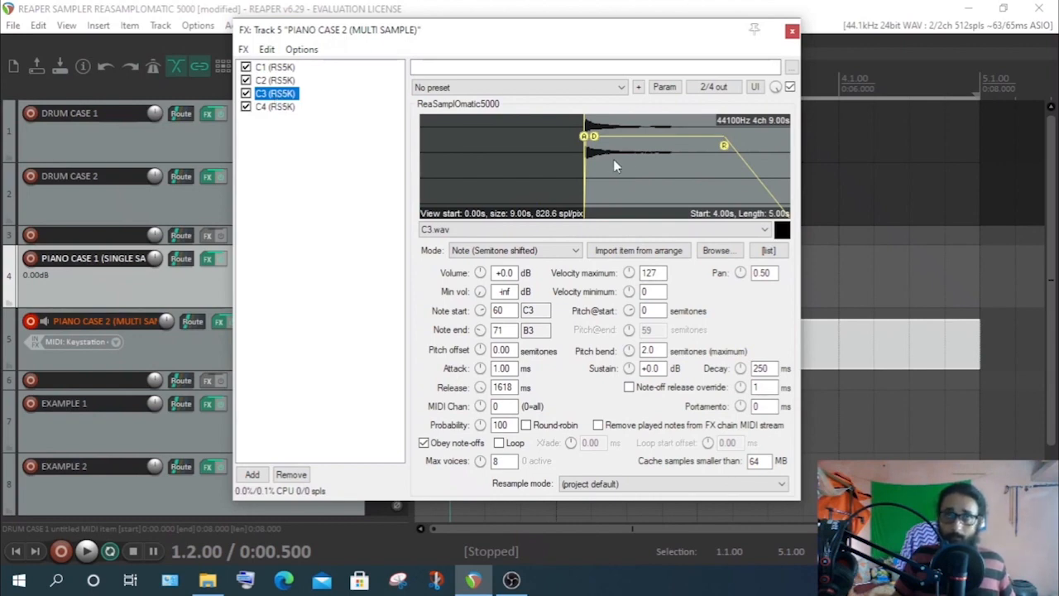
Inspect the C4 instance's sample region and note range, and return to the C1 instance to review its note start
{"action": "left_click", "coordinate": [277, 108]}
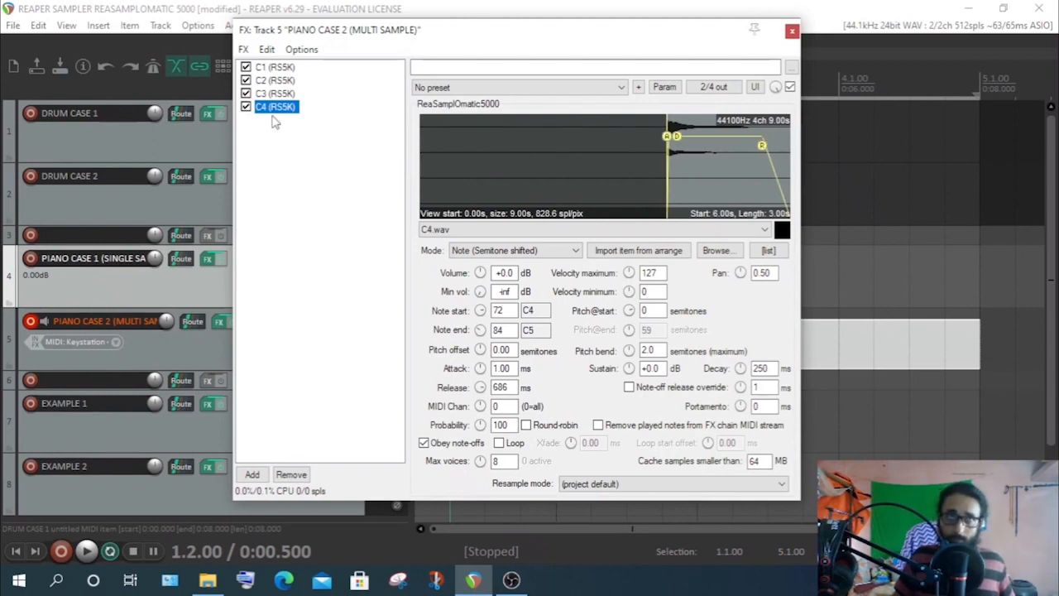
{"action": "left_click", "coordinate": [271, 69]}
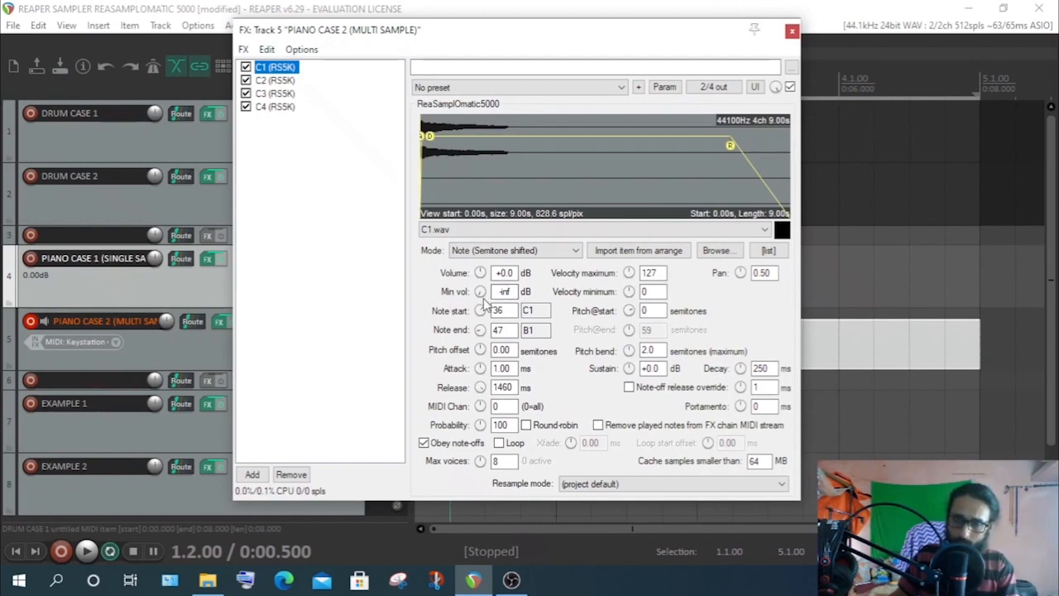
{"action": "left_click_drag", "start_coordinate": [480, 296], "coordinate": [481, 291]}
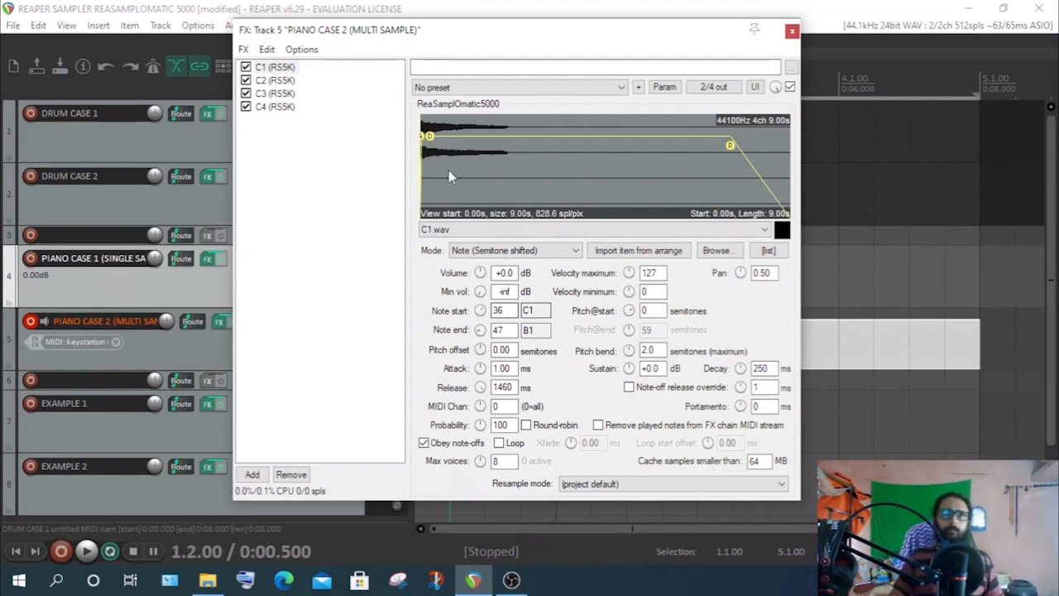
{"action": "left_click", "coordinate": [268, 71]}
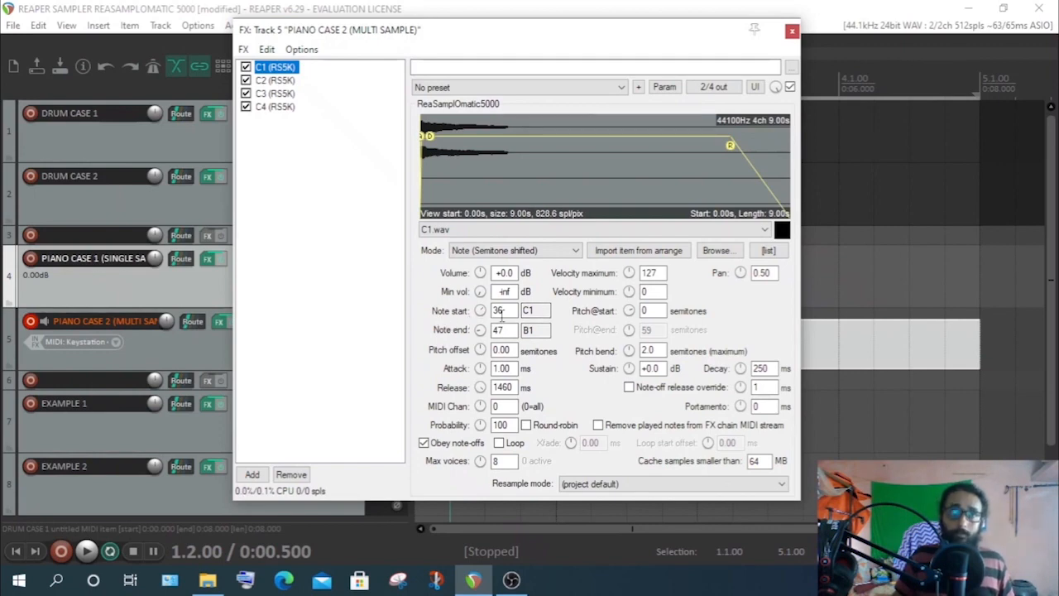
{"action": "left_click_drag", "start_coordinate": [539, 311], "coordinate": [513, 310]}
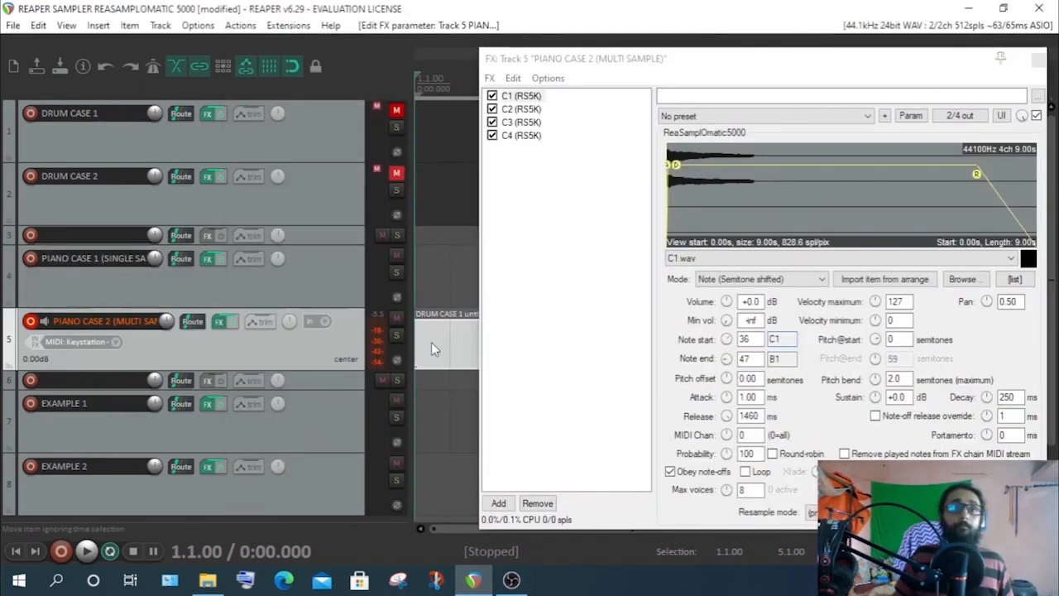
Open the PIANO CASE 2 MIDI item in the editor and bypass the C2, C3 and C4 sampler instances, leaving C1 active
{"action": "double_click", "coordinate": [431, 341]}
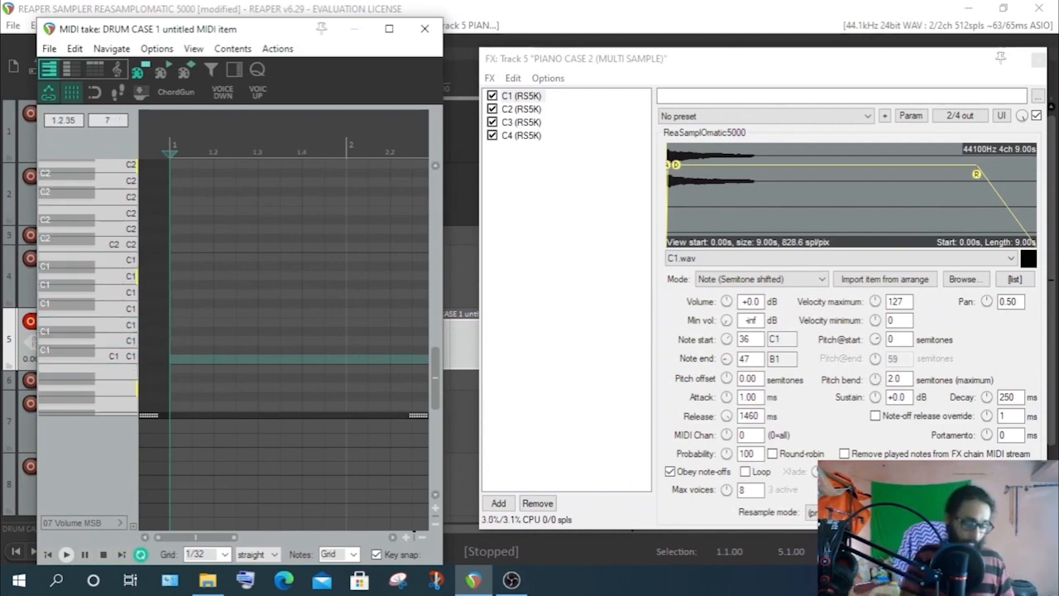
{"action": "left_click", "coordinate": [492, 109]}
{"action": "left_click", "coordinate": [492, 121]}
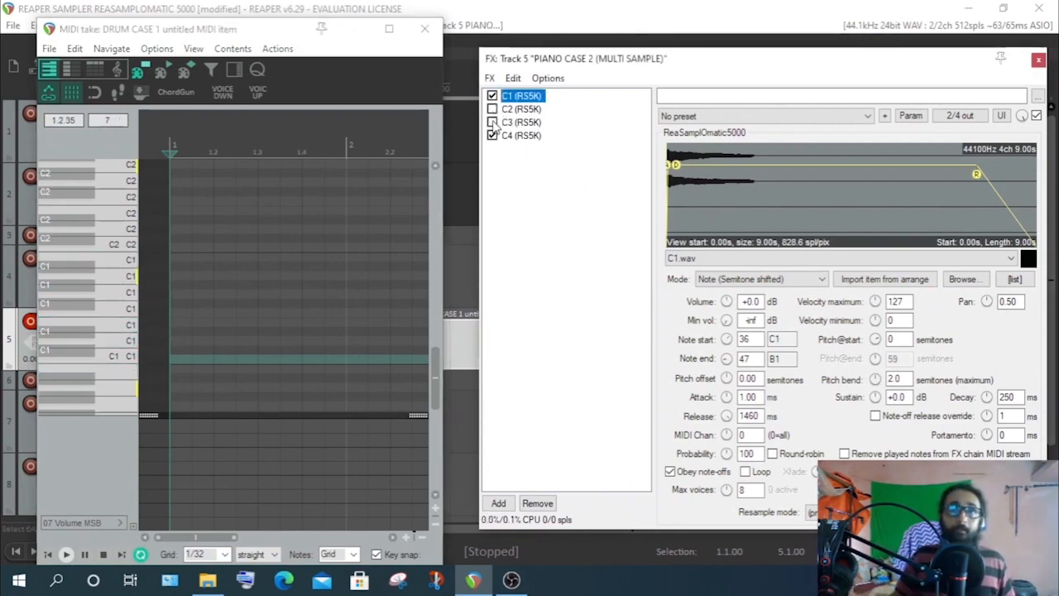
{"action": "left_click", "coordinate": [492, 135]}
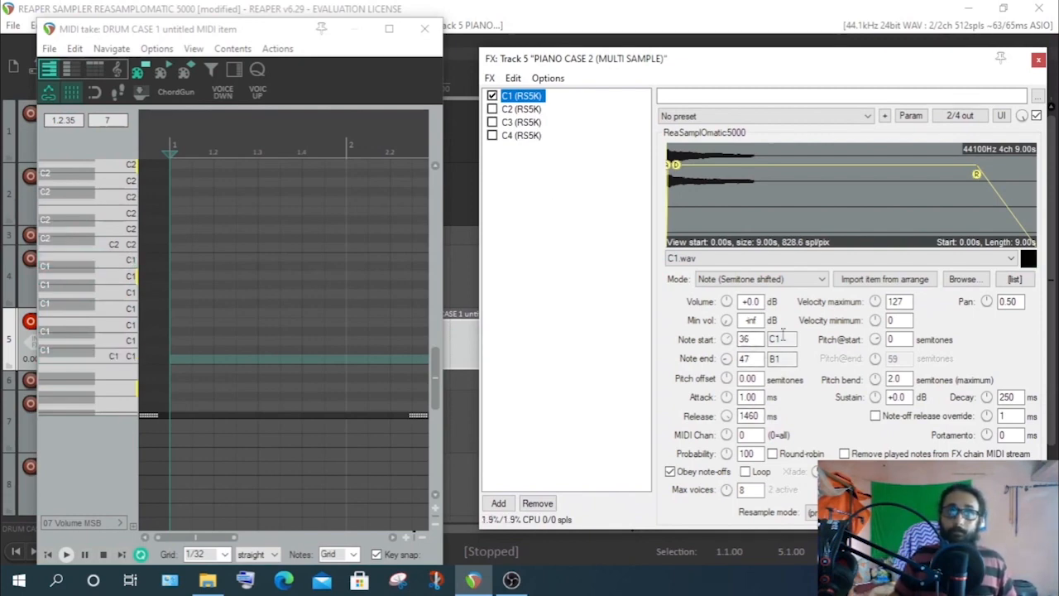
{"action": "double_click", "coordinate": [894, 340]}
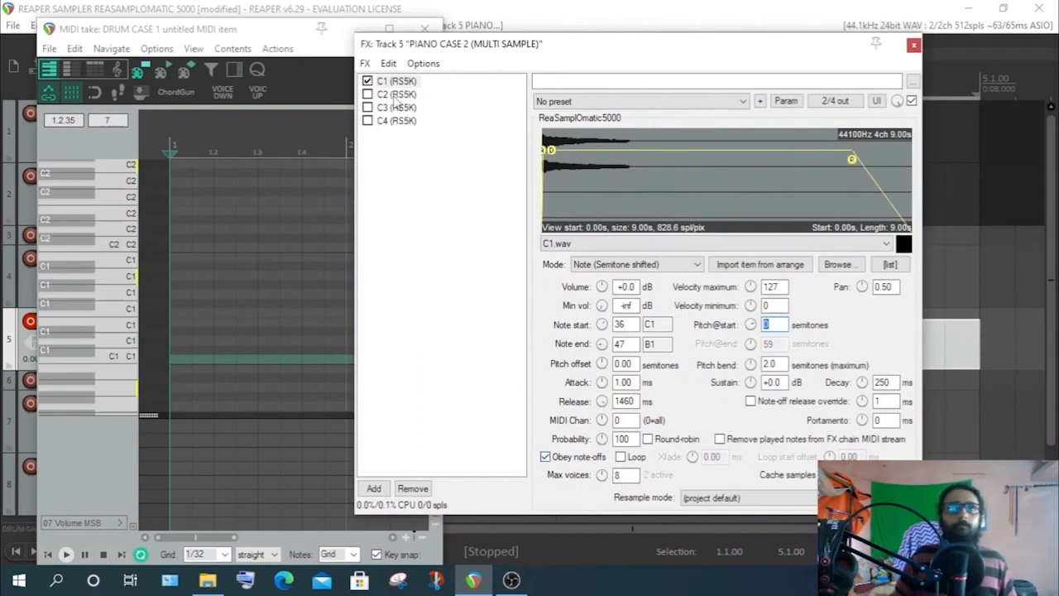
Turn the C1 instance off and back on, enable the C2 instance and show its settings
{"action": "left_click", "coordinate": [368, 83]}
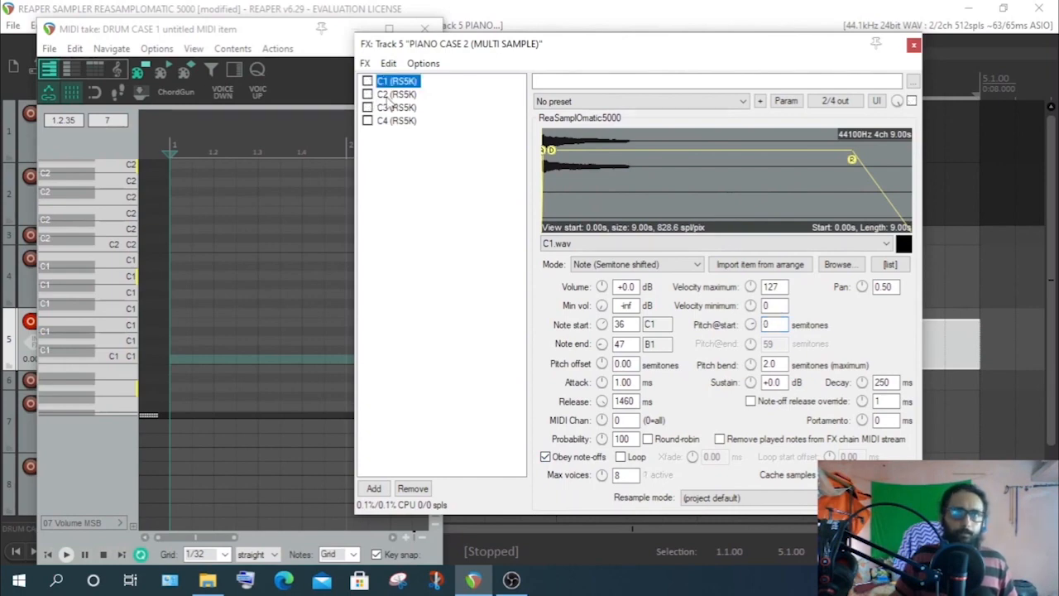
{"action": "left_click", "coordinate": [368, 82]}
{"action": "left_click", "coordinate": [367, 94]}
{"action": "left_click", "coordinate": [393, 95]}
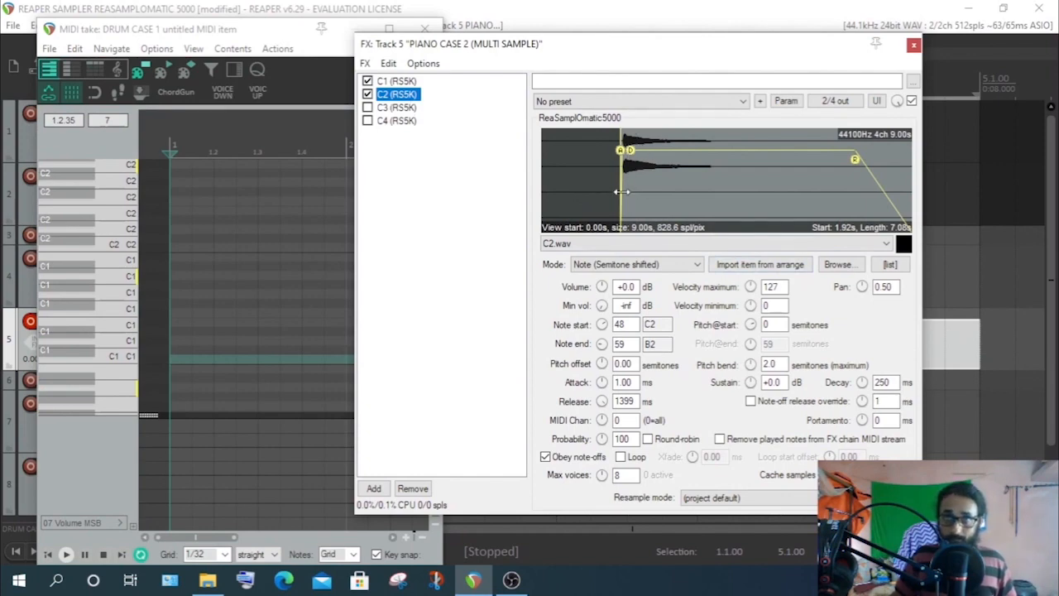
Pull the C2.wav region start back to 0.00 s twice, resetting it to the note onset at about 1.95 s
{"action": "left_click_drag", "start_coordinate": [622, 189], "coordinate": [543, 189]}
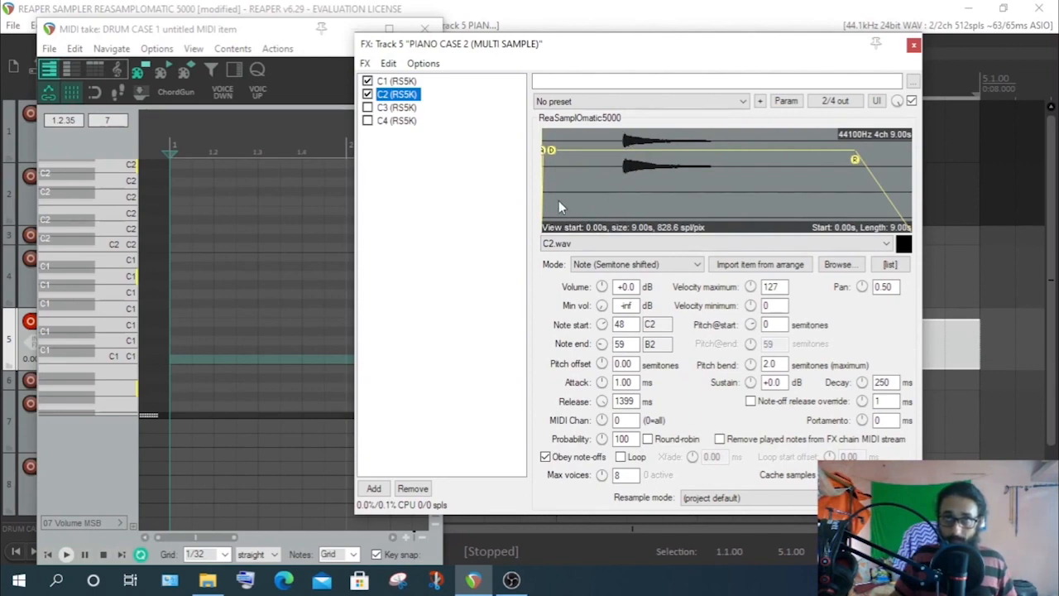
{"action": "left_click_drag", "start_coordinate": [539, 189], "coordinate": [621, 202]}
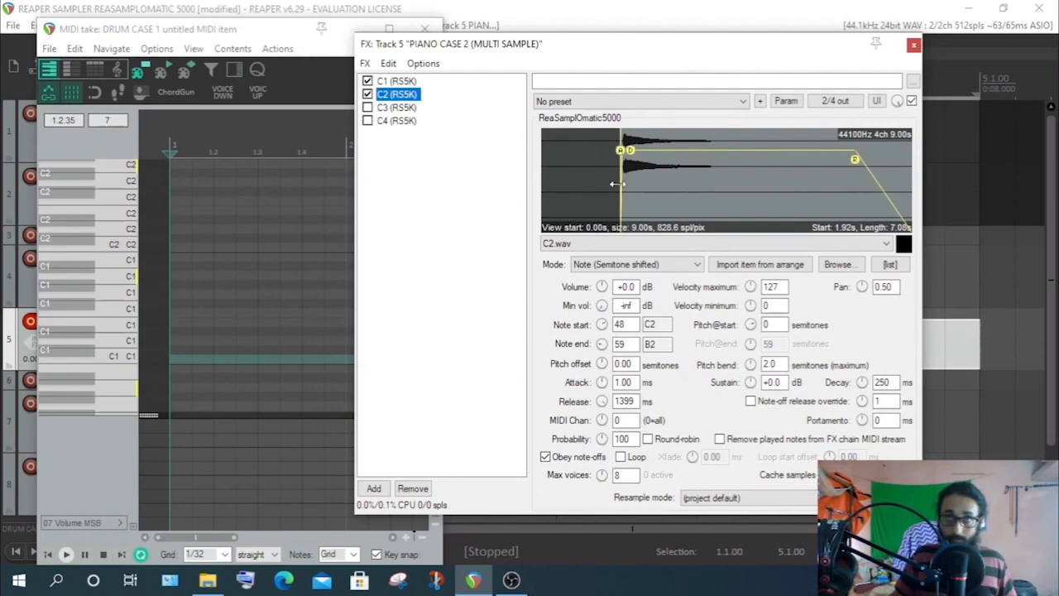
{"action": "left_click_drag", "start_coordinate": [621, 198], "coordinate": [516, 205]}
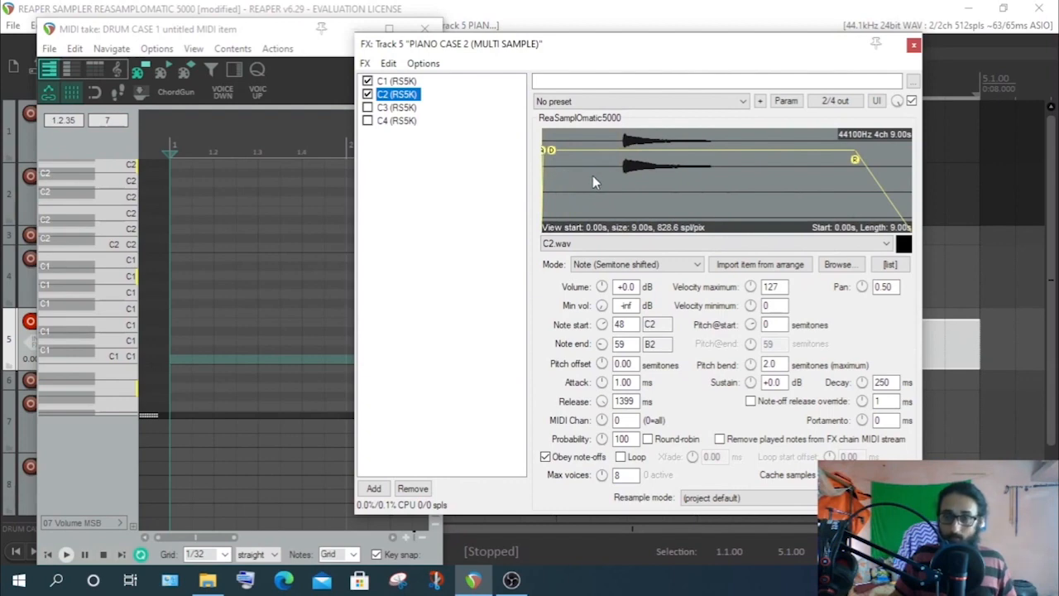
{"action": "left_click_drag", "start_coordinate": [544, 207], "coordinate": [624, 215]}
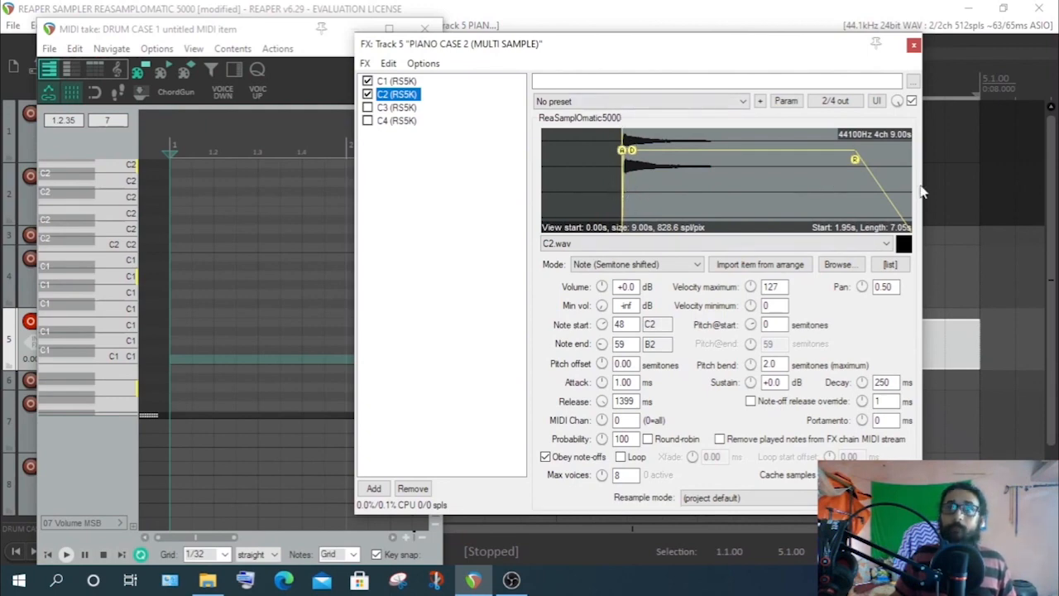
Shorten the C2.wav region to about 2.24 s and extend its end back to the end of the file
{"action": "mouse_move", "coordinate": [912, 189]}
{"action": "left_mouse_down"}
{"action": "mouse_move", "coordinate": [703, 192]}
{"action": "mouse_move", "coordinate": [712, 196]}
{"action": "left_mouse_up"}
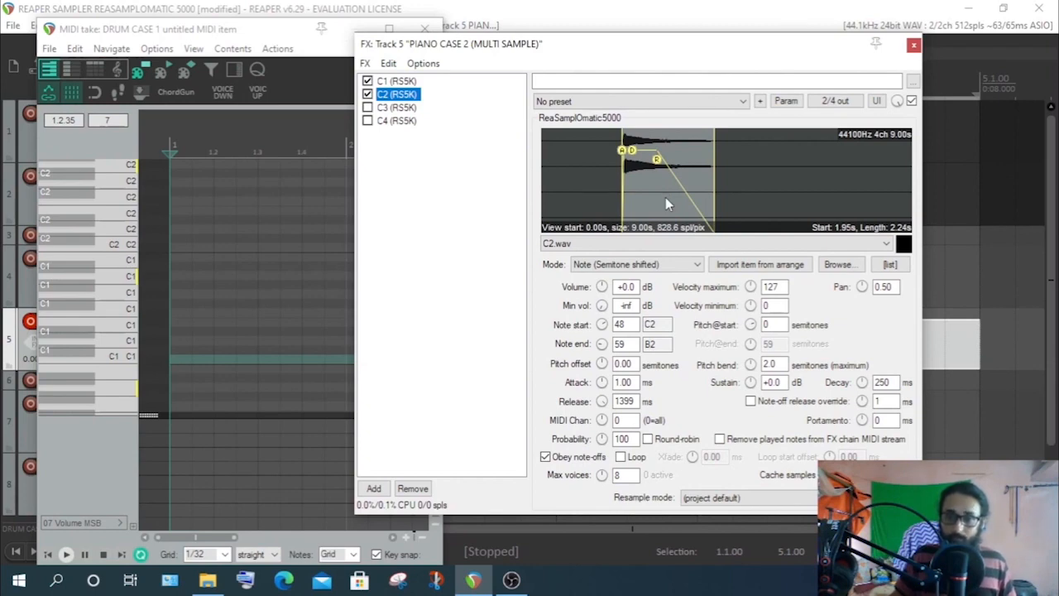
{"action": "left_click_drag", "start_coordinate": [712, 202], "coordinate": [991, 194]}
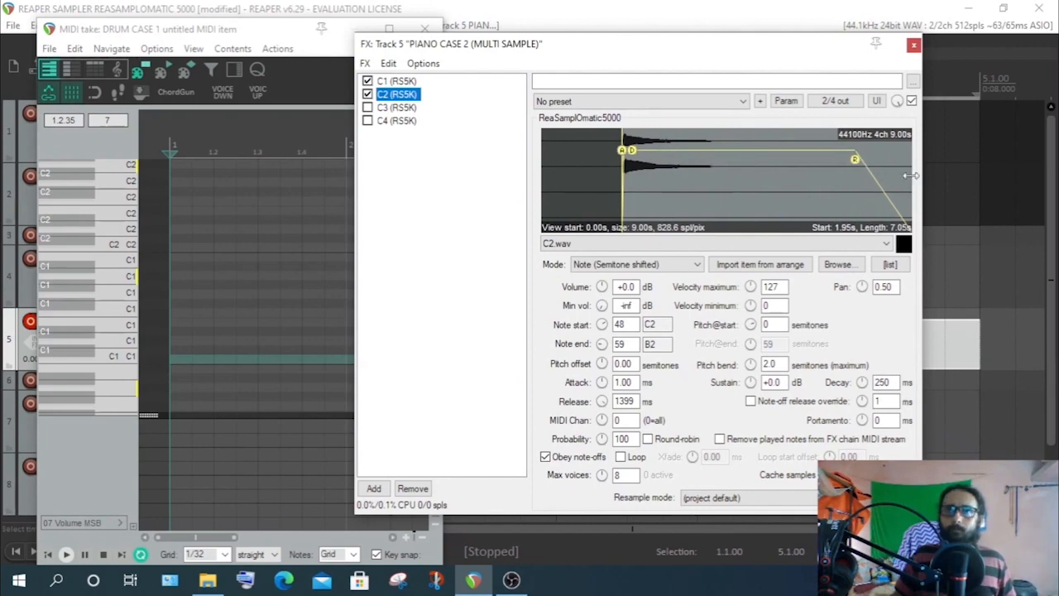
{"action": "mouse_move", "coordinate": [911, 177]}
{"action": "left_mouse_down"}
{"action": "mouse_move", "coordinate": [709, 198]}
{"action": "mouse_move", "coordinate": [950, 197]}
{"action": "left_mouse_up"}
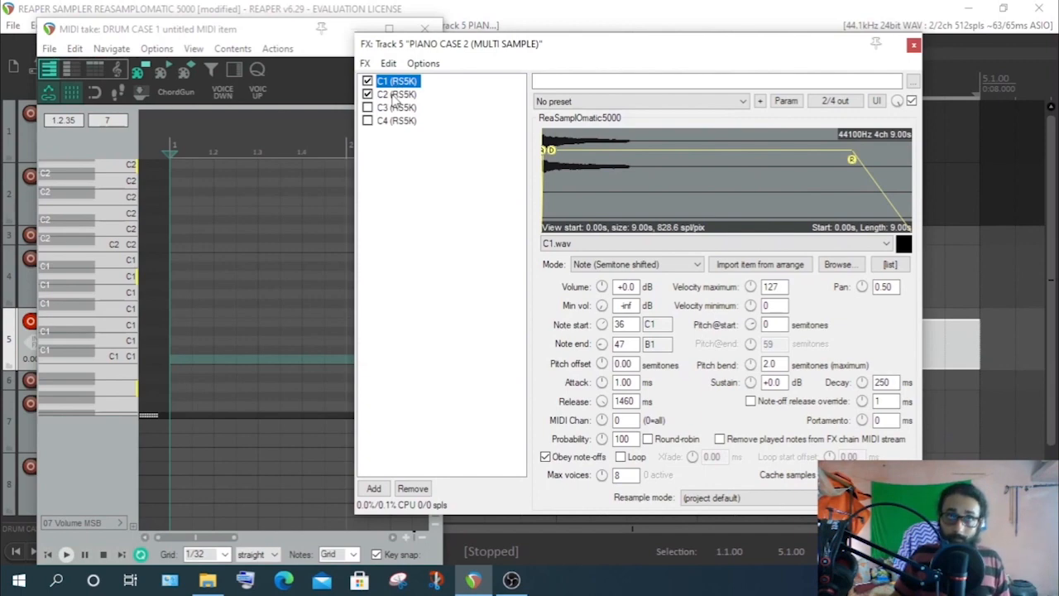
Show the C2 instance's note range and switch the MIDI editor to named notes, displaying the C1 to C3 rows
{"action": "left_click", "coordinate": [397, 95]}
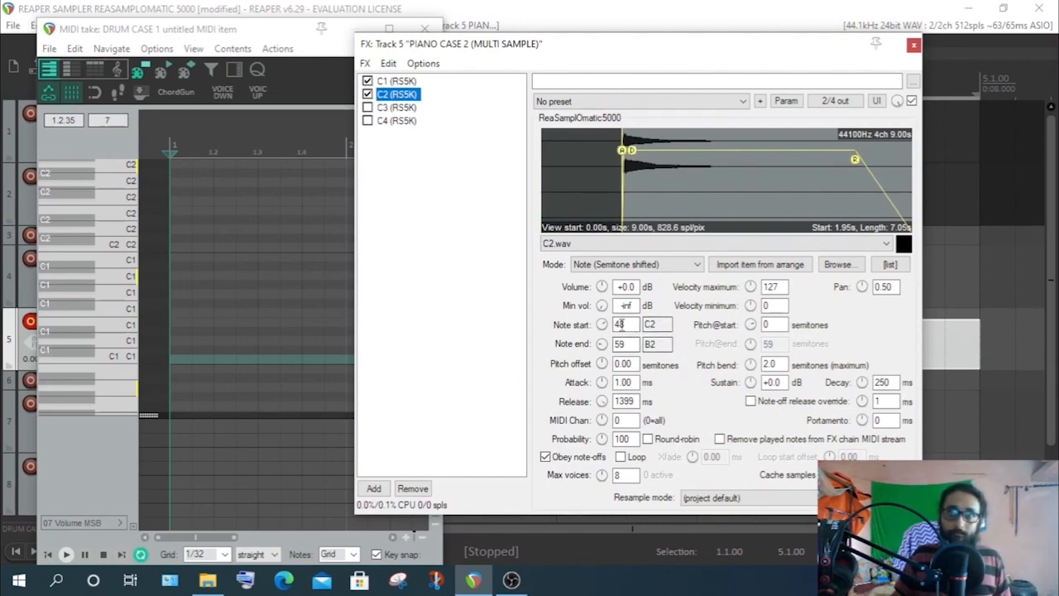
{"action": "left_click", "coordinate": [137, 73]}
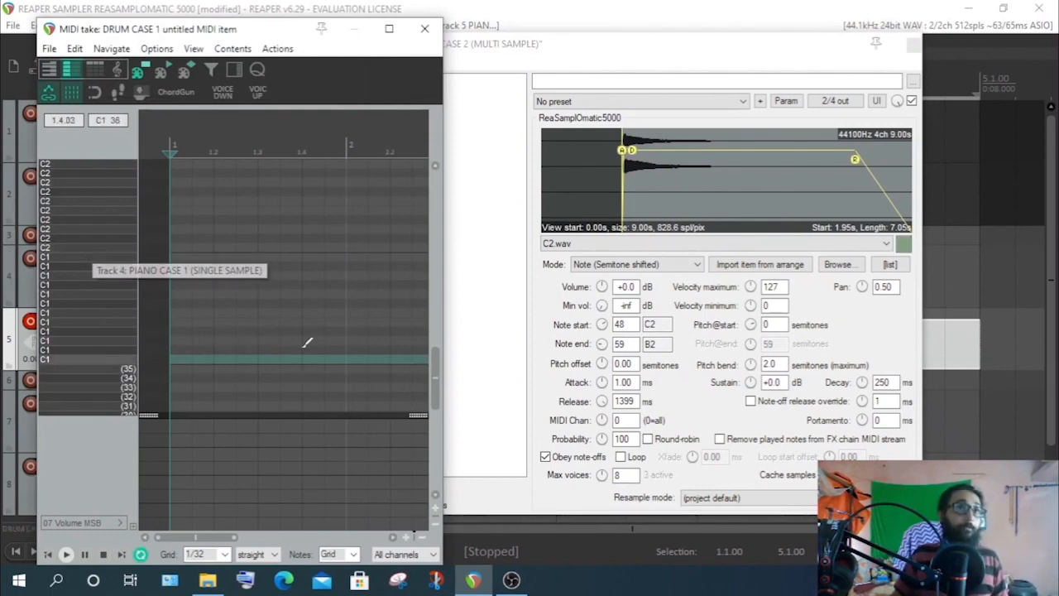
{"action": "scroll", "coordinate": [98, 248], "scroll_direction": "up", "scroll_amount": 1}
{"action": "scroll", "coordinate": [97, 238], "scroll_direction": "up", "scroll_amount": 1}
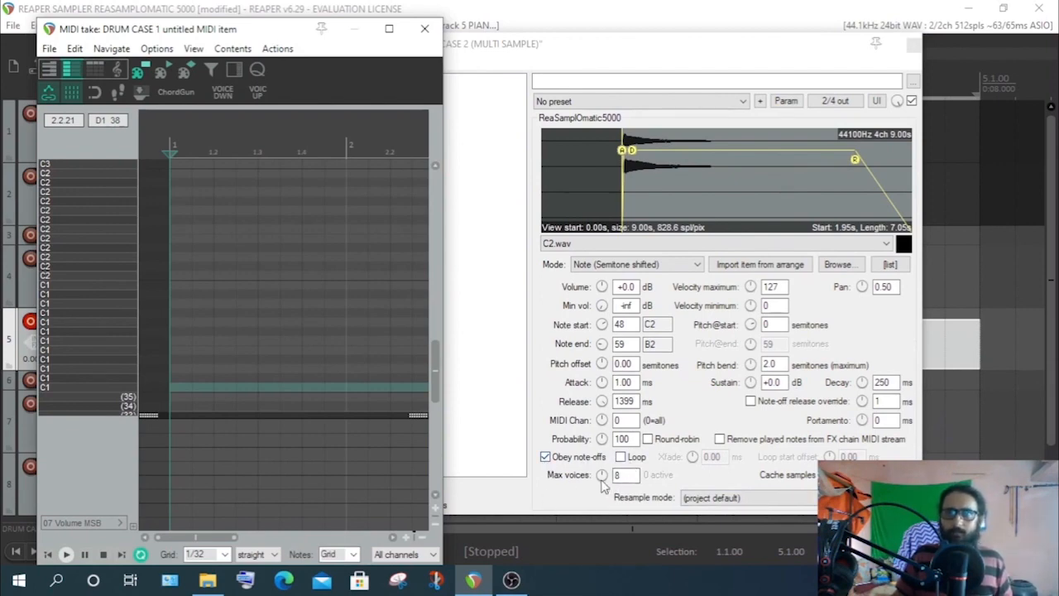
Enable the C3 sampler instance and extend the start of its C3.wav region back to 0.00 s
{"action": "left_click", "coordinate": [486, 154]}
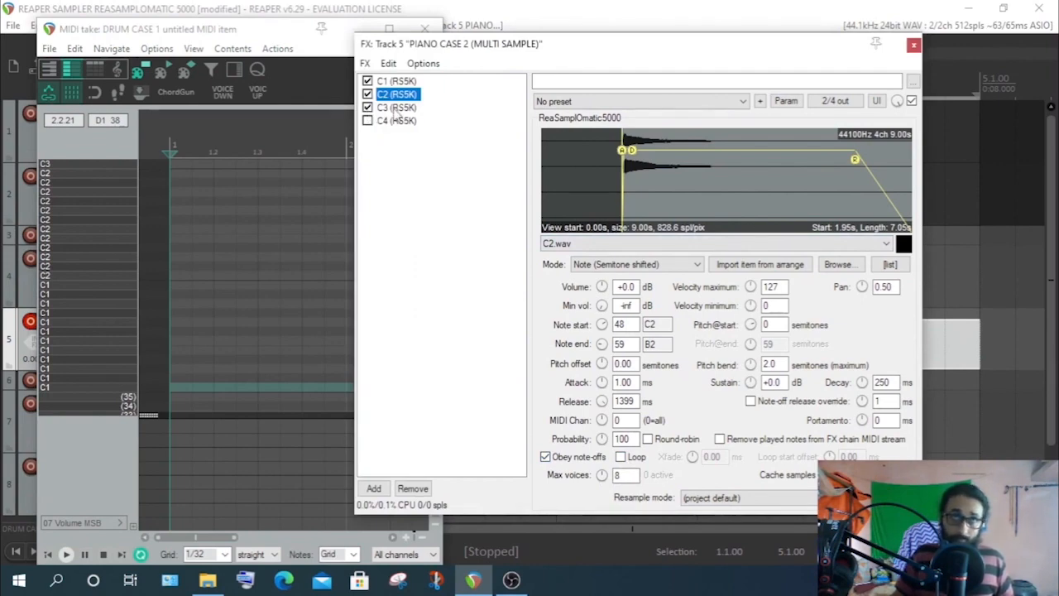
{"action": "left_click", "coordinate": [397, 108]}
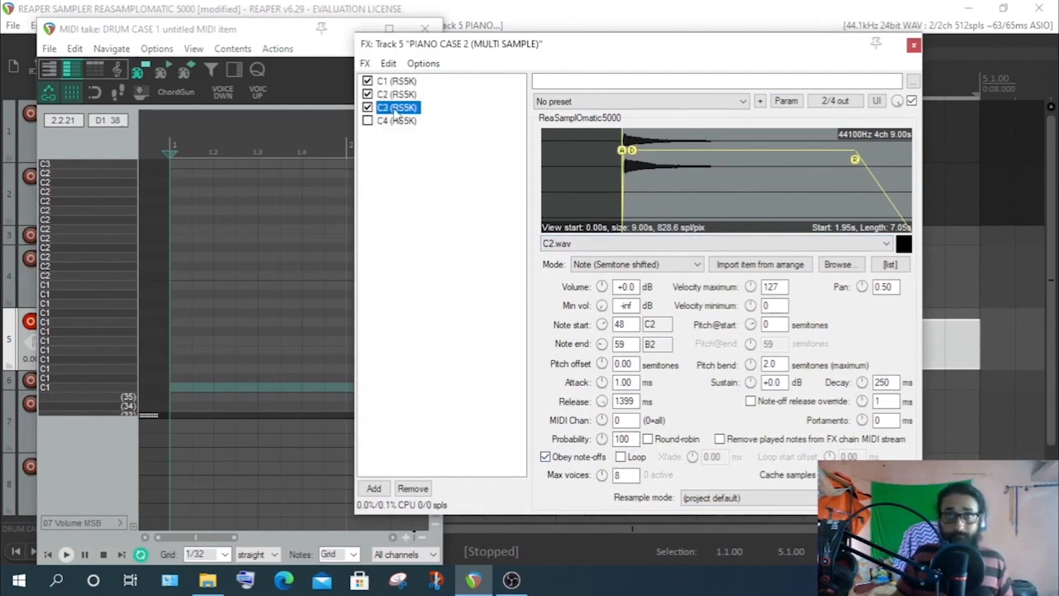
{"action": "mouse_move", "coordinate": [622, 197]}
{"action": "left_mouse_down"}
{"action": "mouse_move", "coordinate": [708, 197]}
{"action": "mouse_move", "coordinate": [355, 198]}
{"action": "left_mouse_up"}
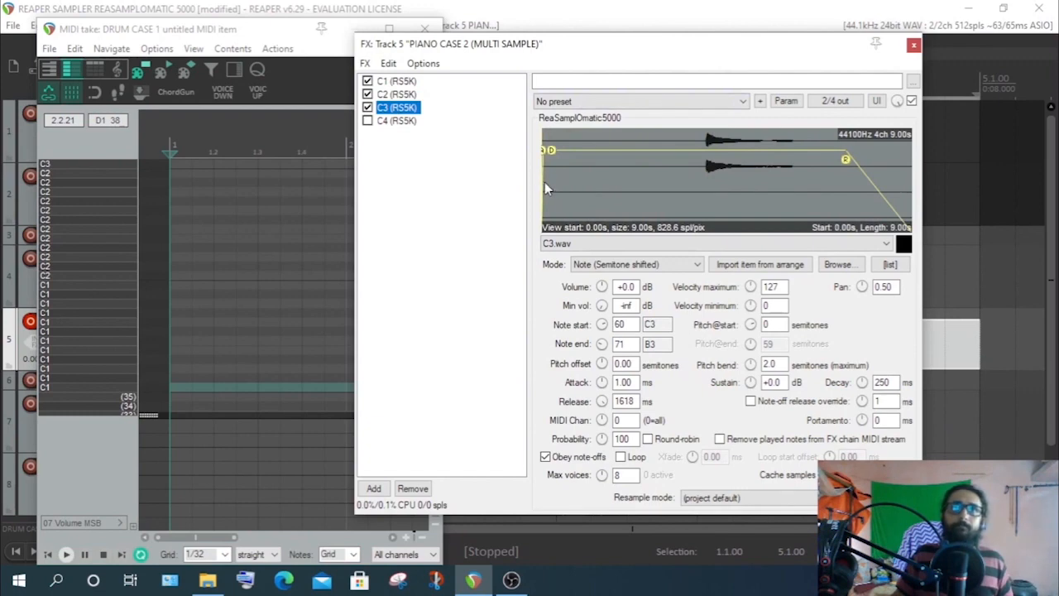
{"action": "mouse_move", "coordinate": [543, 182]}
{"action": "left_mouse_down"}
{"action": "mouse_move", "coordinate": [709, 182]}
{"action": "mouse_move", "coordinate": [492, 190]}
{"action": "left_mouse_up"}
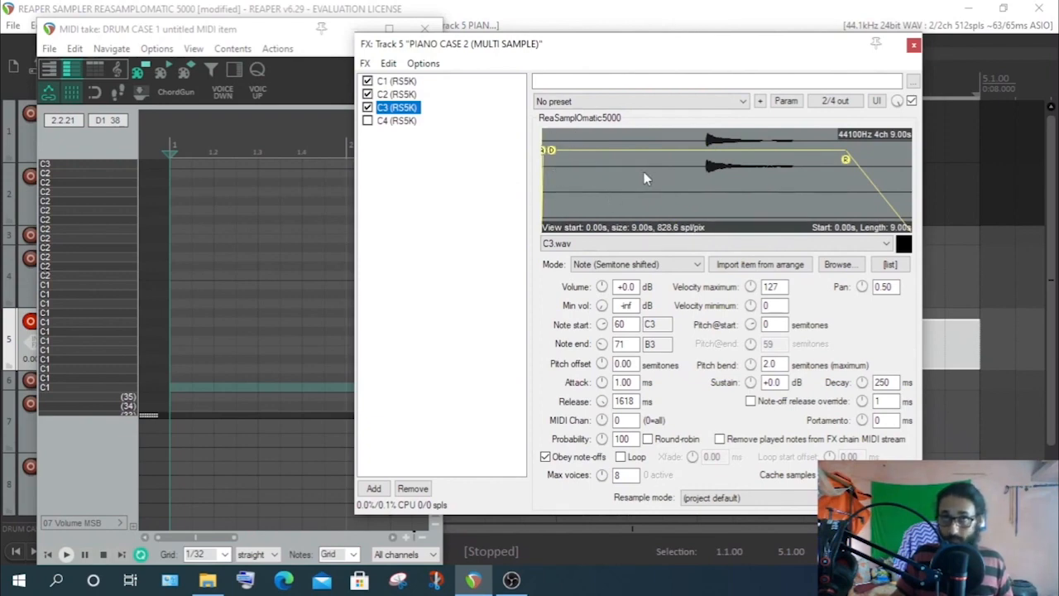
Trim the start of the C3.wav region to the note onset at 4.00 s, fine-tuning it against the waveform
{"action": "left_click_drag", "start_coordinate": [544, 190], "coordinate": [706, 201]}
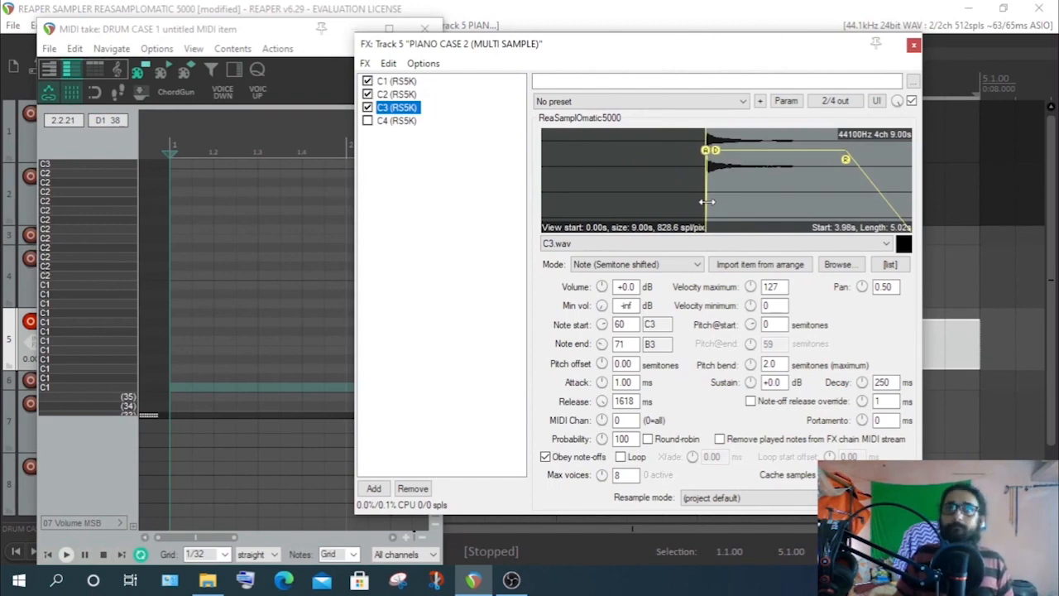
{"action": "left_click_drag", "start_coordinate": [707, 202], "coordinate": [707, 201]}
{"action": "scroll", "coordinate": [726, 196], "scroll_direction": "up", "scroll_amount": 3}
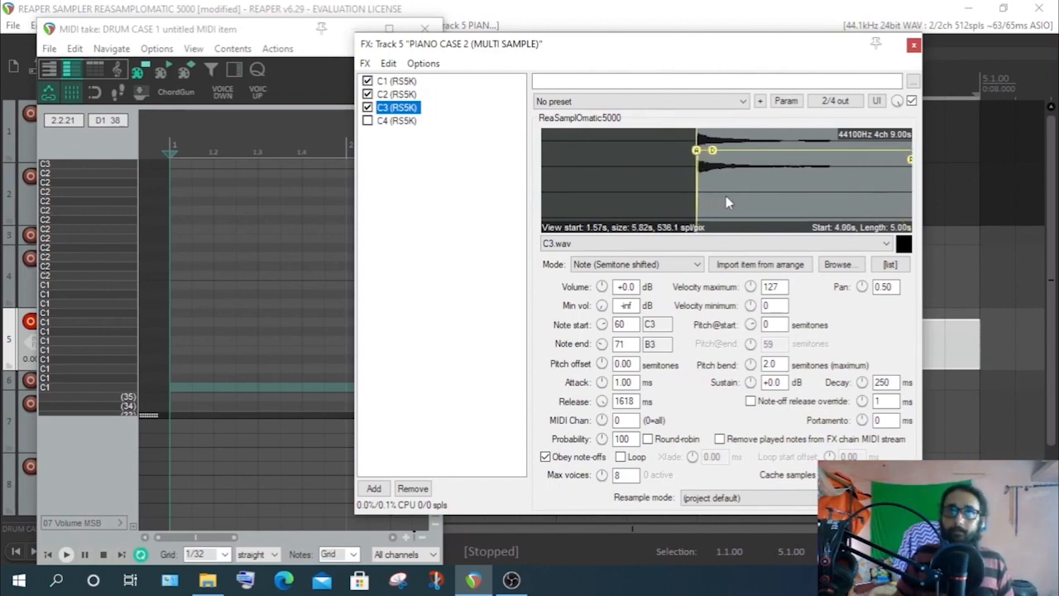
{"action": "scroll", "coordinate": [726, 195], "scroll_direction": "up", "scroll_amount": 5}
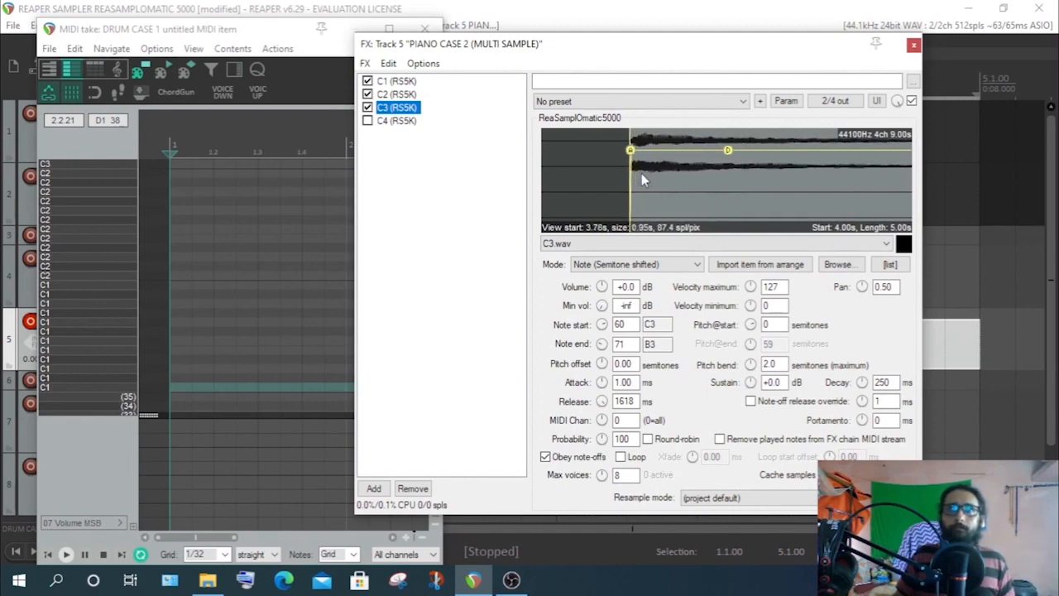
{"action": "scroll", "coordinate": [641, 173], "scroll_direction": "up", "scroll_amount": 4}
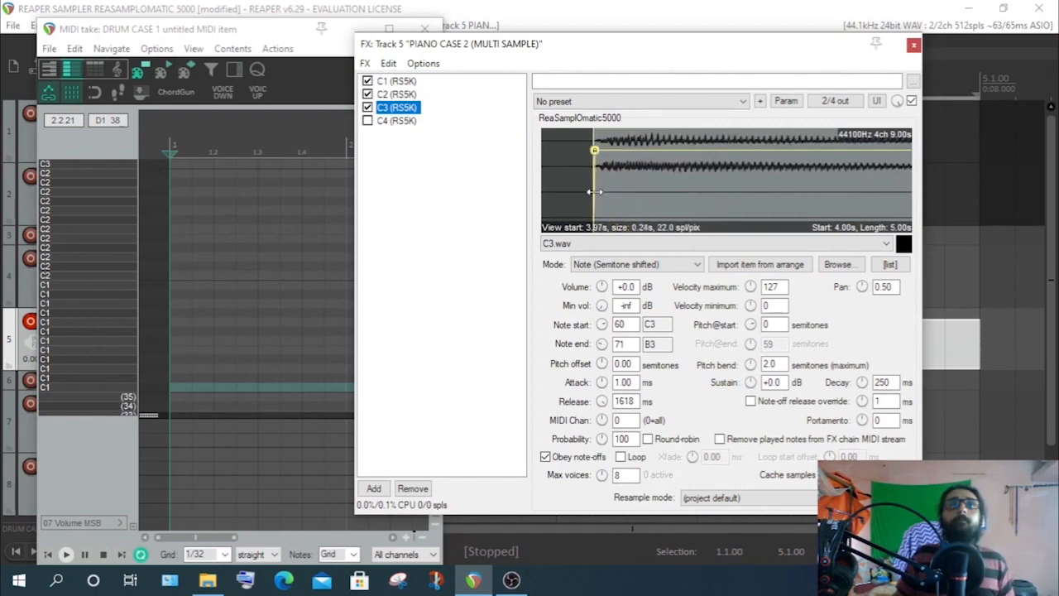
{"action": "mouse_move", "coordinate": [595, 192]}
{"action": "left_mouse_down"}
{"action": "mouse_move", "coordinate": [562, 192]}
{"action": "mouse_move", "coordinate": [592, 192]}
{"action": "left_mouse_up"}
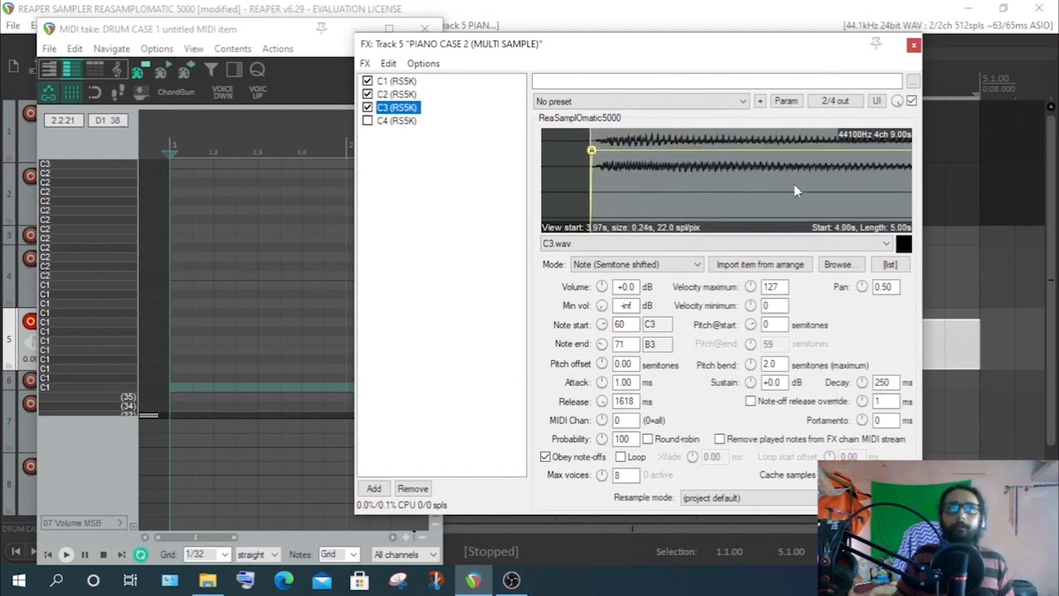
{"action": "scroll", "coordinate": [796, 190], "scroll_direction": "down", "scroll_amount": 8}
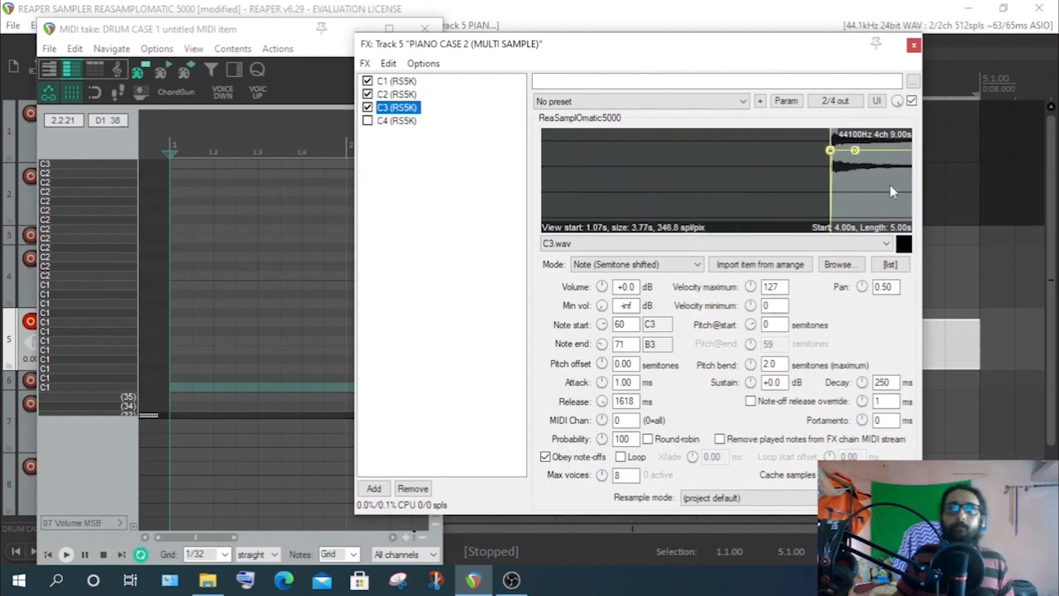
{"action": "mouse_move", "coordinate": [795, 187]}
{"action": "left_mouse_down"}
{"action": "mouse_move", "coordinate": [510, 202]}
{"action": "mouse_move", "coordinate": [525, 202]}
{"action": "left_mouse_up"}
{"action": "scroll", "coordinate": [851, 185], "scroll_direction": "down", "scroll_amount": 2}
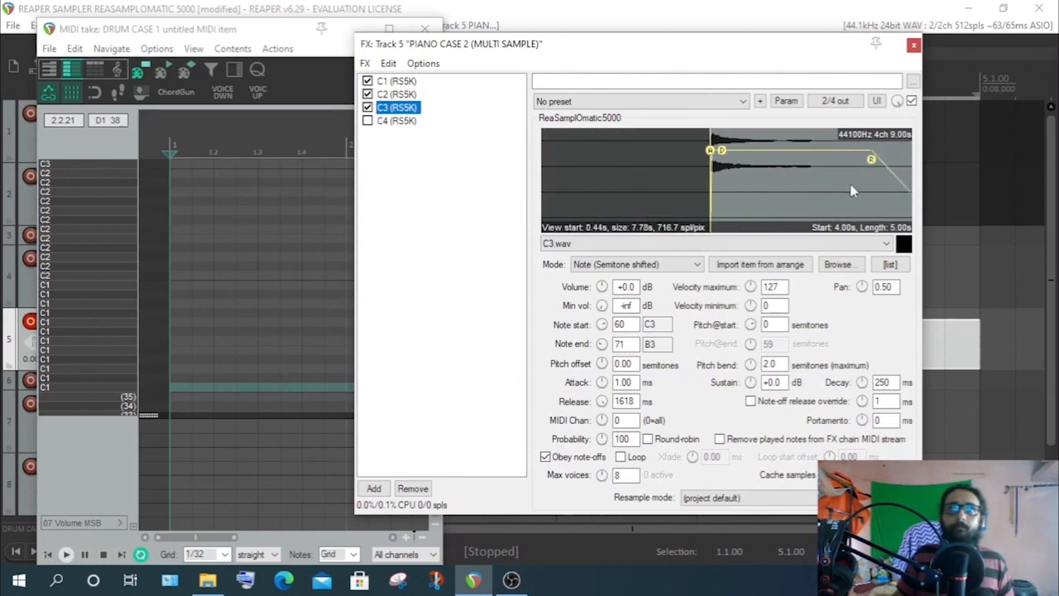
{"action": "scroll", "coordinate": [853, 190], "scroll_direction": "down", "scroll_amount": 1}
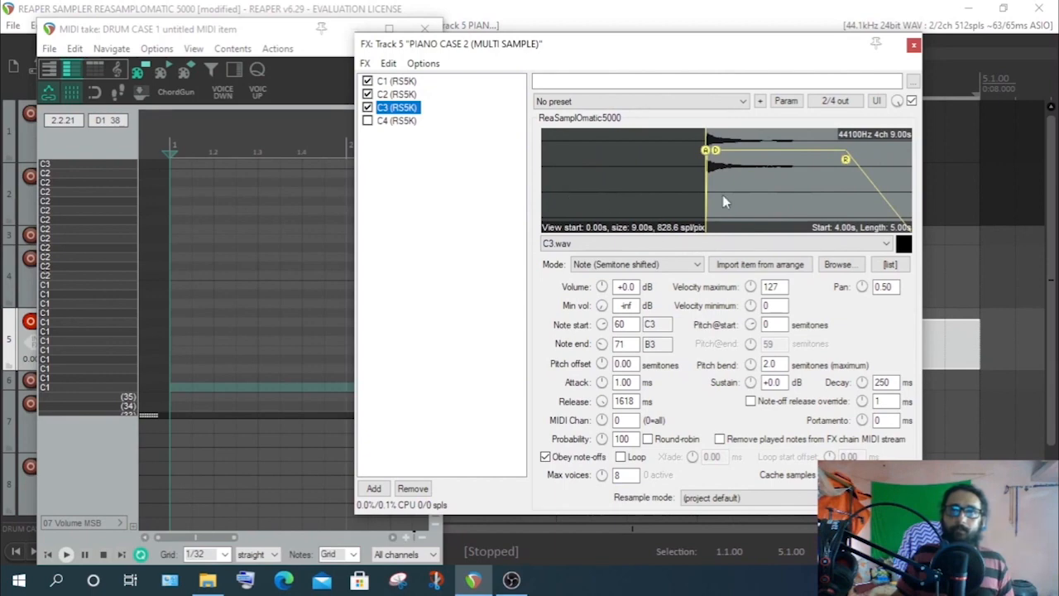
Enable the C4 sampler instance in the PIANO CASE 2 effects chain
{"action": "scroll", "coordinate": [825, 189], "scroll_direction": "up", "scroll_amount": 2}
{"action": "scroll", "coordinate": [826, 188], "scroll_direction": "down", "scroll_amount": 3}
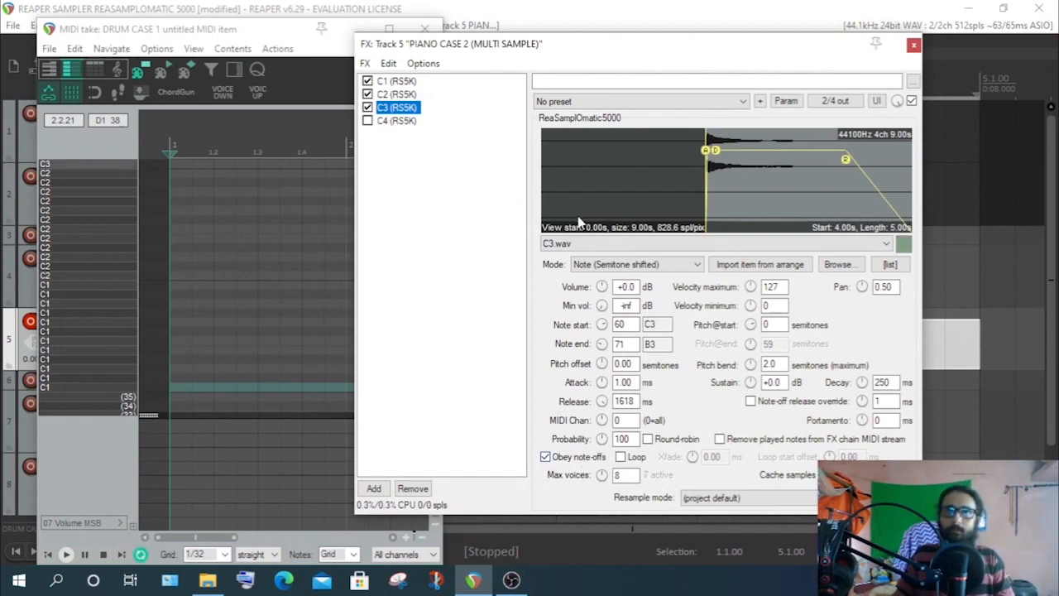
{"action": "left_click", "coordinate": [368, 120]}
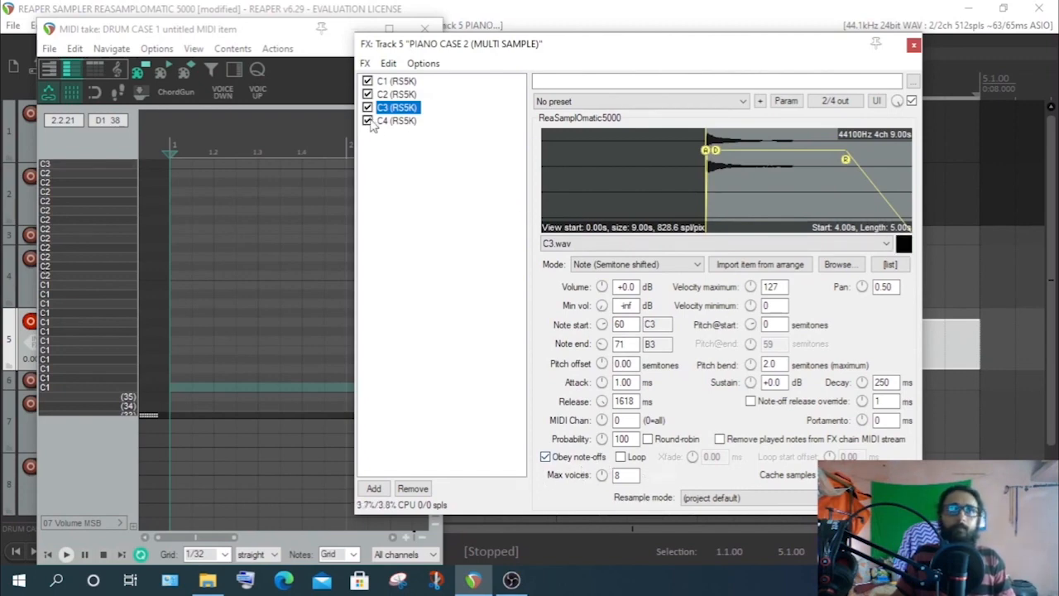
Display the C4 sampler instance's settings and close the MIDI editor of the DRUM CASE 1 item
{"action": "left_click", "coordinate": [399, 121]}
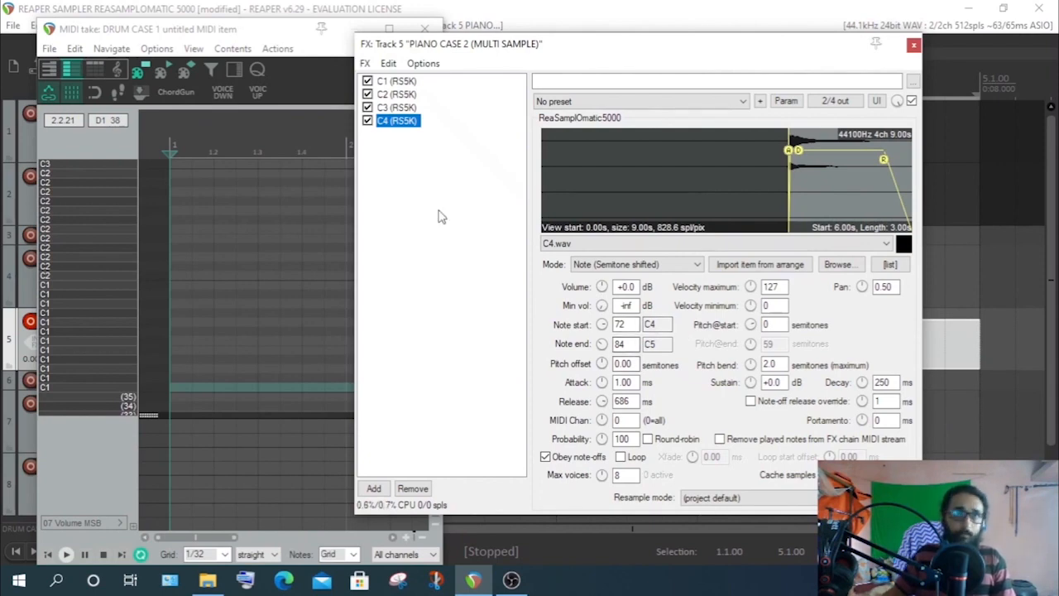
{"action": "left_click_drag", "start_coordinate": [279, 28], "coordinate": [233, 61]}
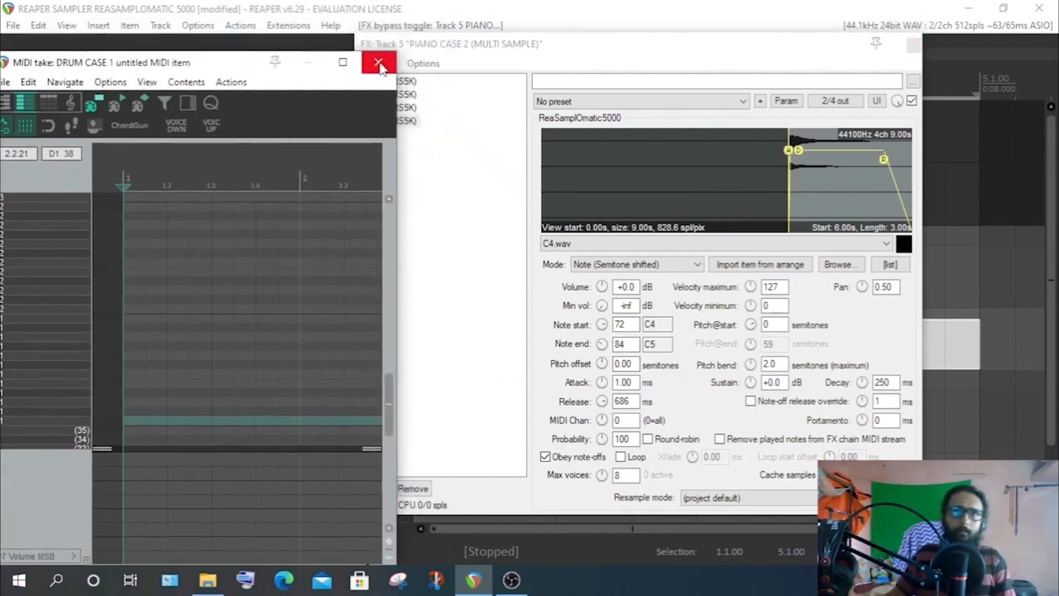
{"action": "left_click", "coordinate": [379, 64]}
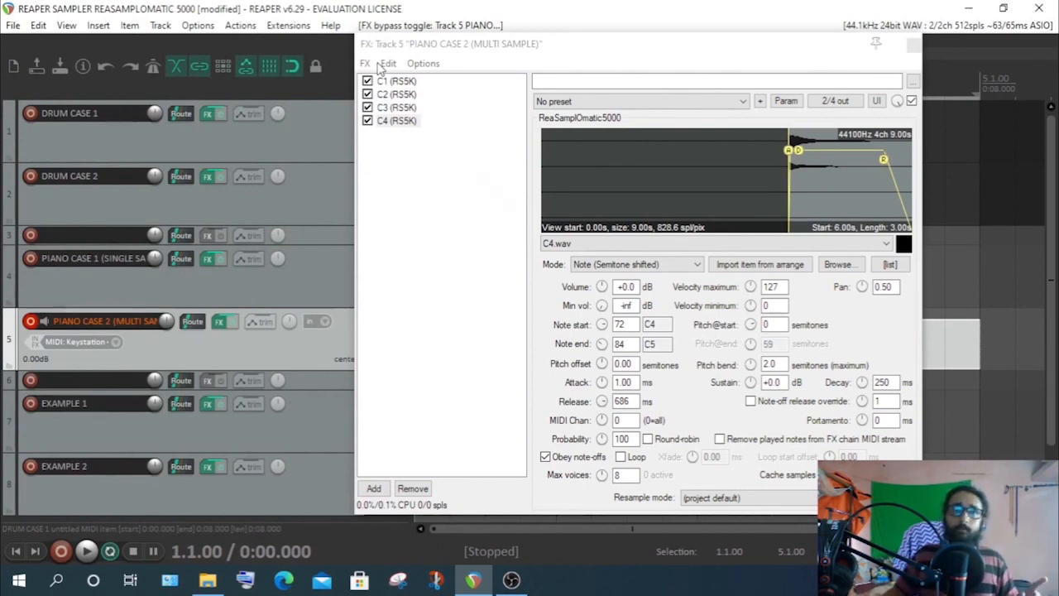
{"action": "left_click", "coordinate": [420, 189]}
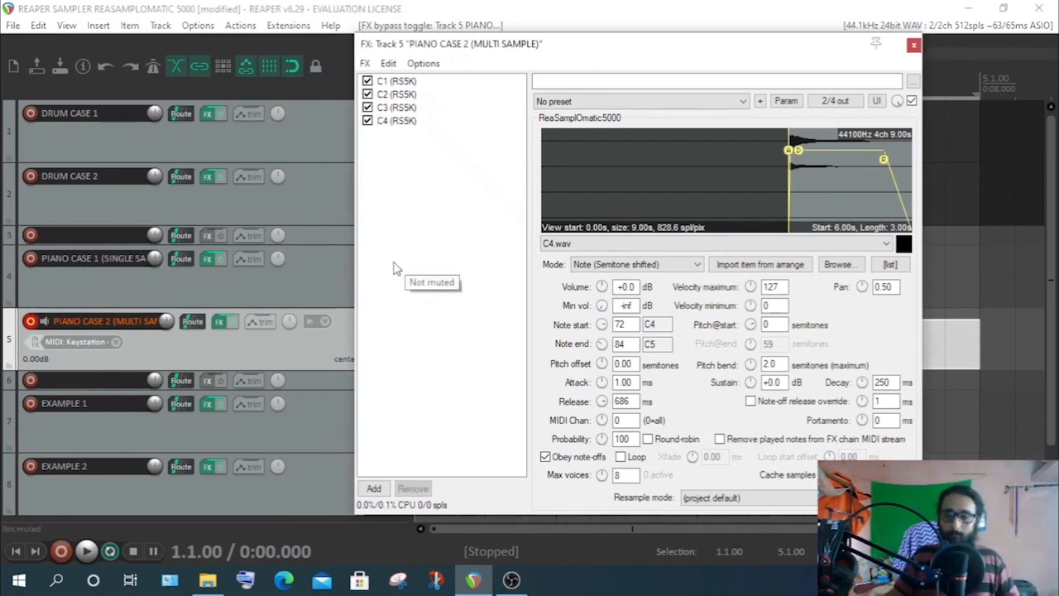
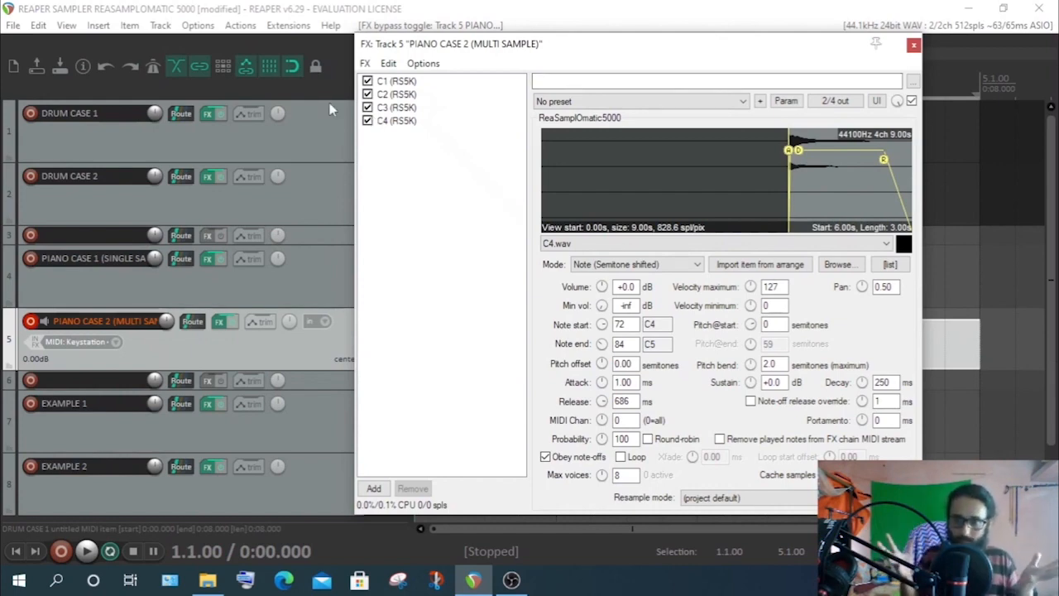
Compare the sample regions and note ranges of the C1, C2, C3 and C4 sampler instances
{"action": "left_click", "coordinate": [397, 83]}
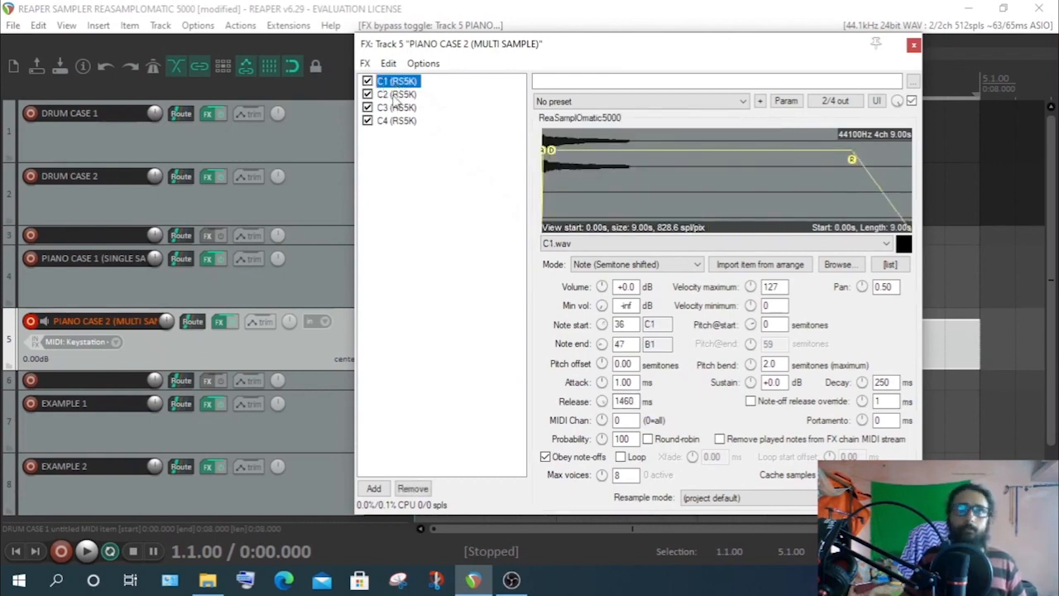
{"action": "left_click", "coordinate": [395, 99]}
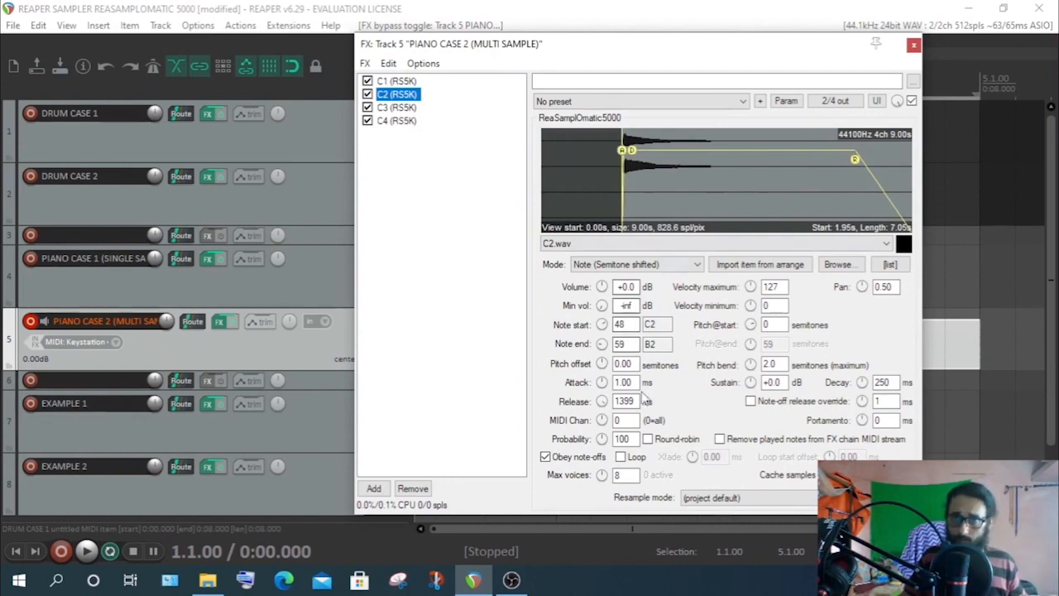
{"action": "left_click", "coordinate": [399, 108]}
{"action": "left_click", "coordinate": [399, 121]}
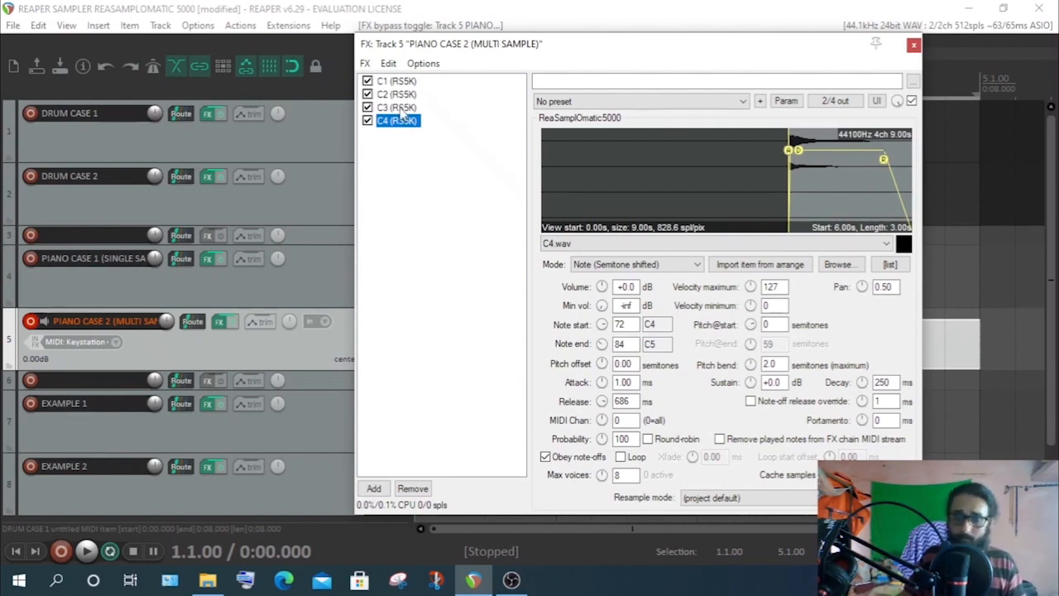
{"action": "left_click", "coordinate": [420, 178]}
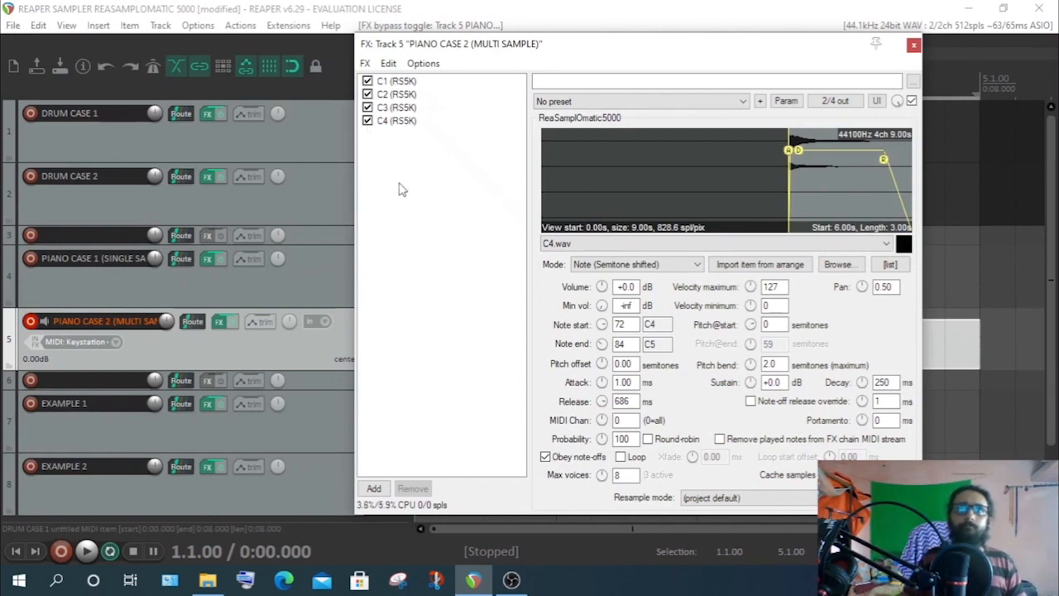
Check the portamento time in each of the C1 to C4 sampler instances of the PIANO CASE 2 chain
{"action": "left_click", "coordinate": [218, 322]}
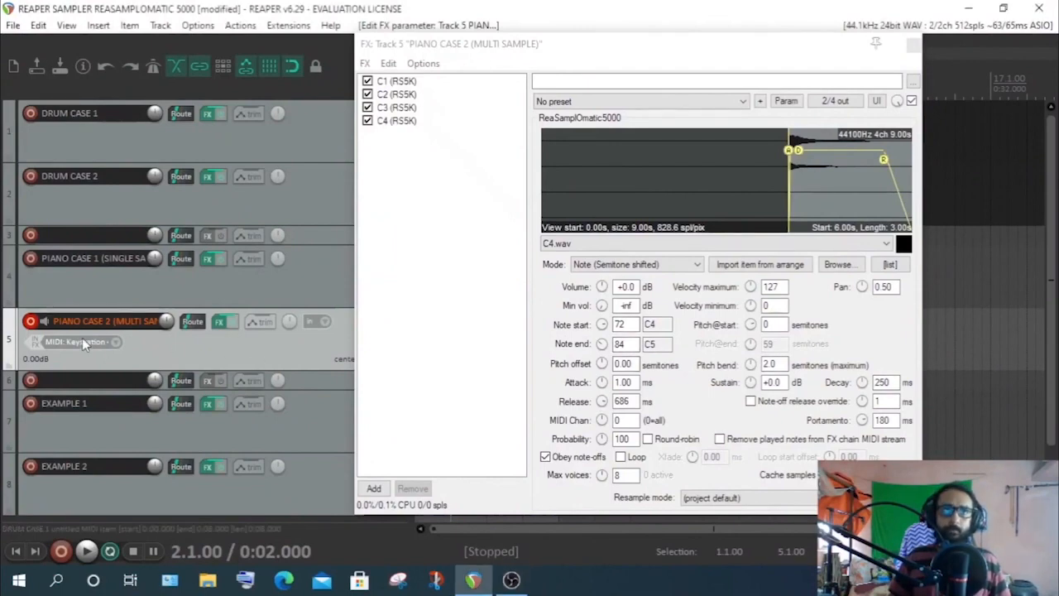
{"action": "left_click", "coordinate": [407, 81]}
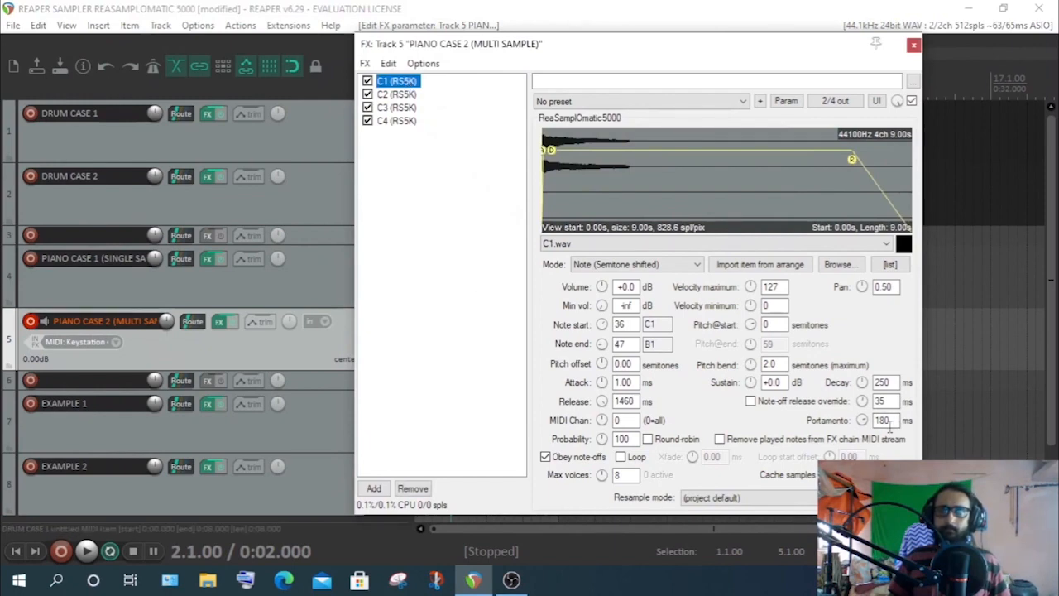
{"action": "left_click", "coordinate": [402, 96]}
{"action": "left_click", "coordinate": [405, 108]}
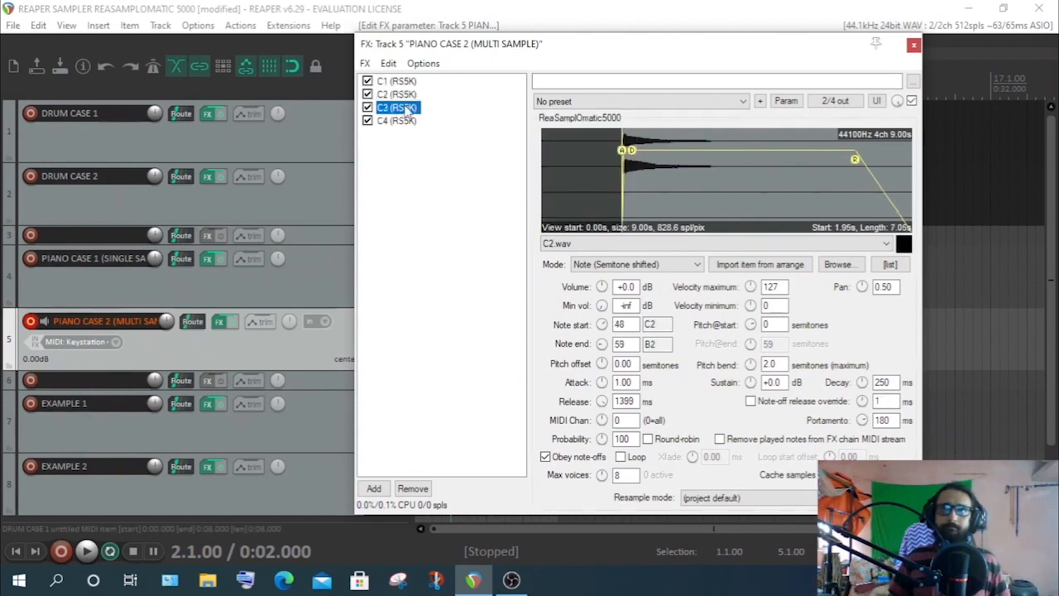
{"action": "left_click", "coordinate": [405, 122]}
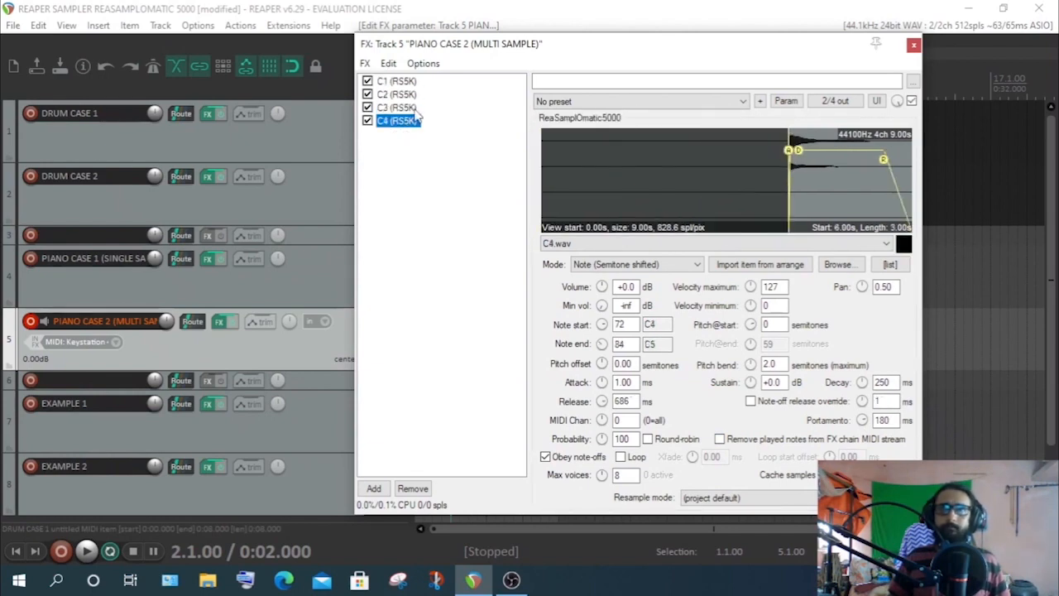
{"action": "left_click", "coordinate": [401, 81]}
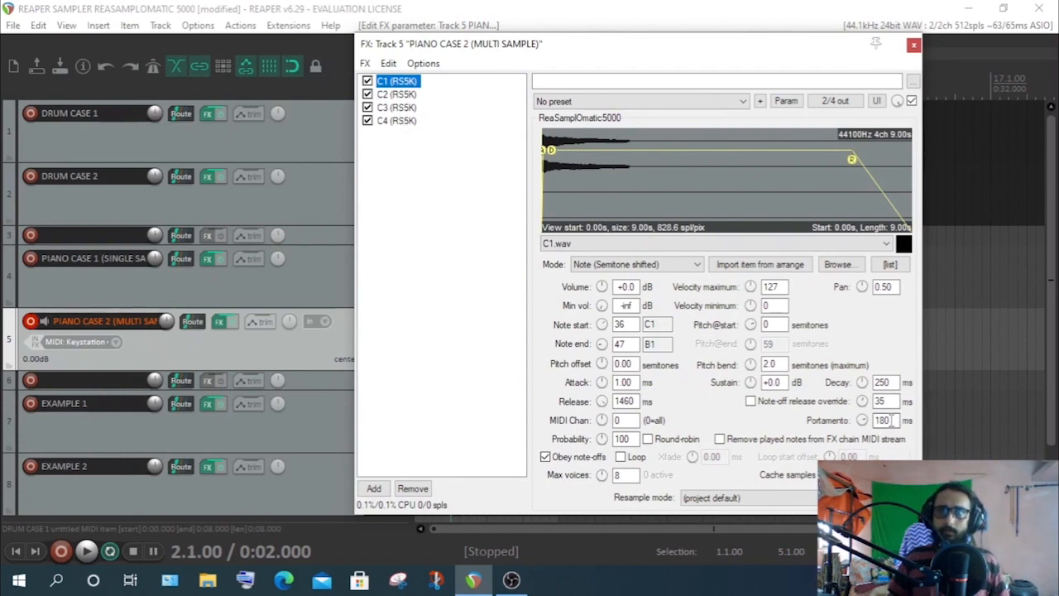
{"action": "left_click", "coordinate": [398, 99]}
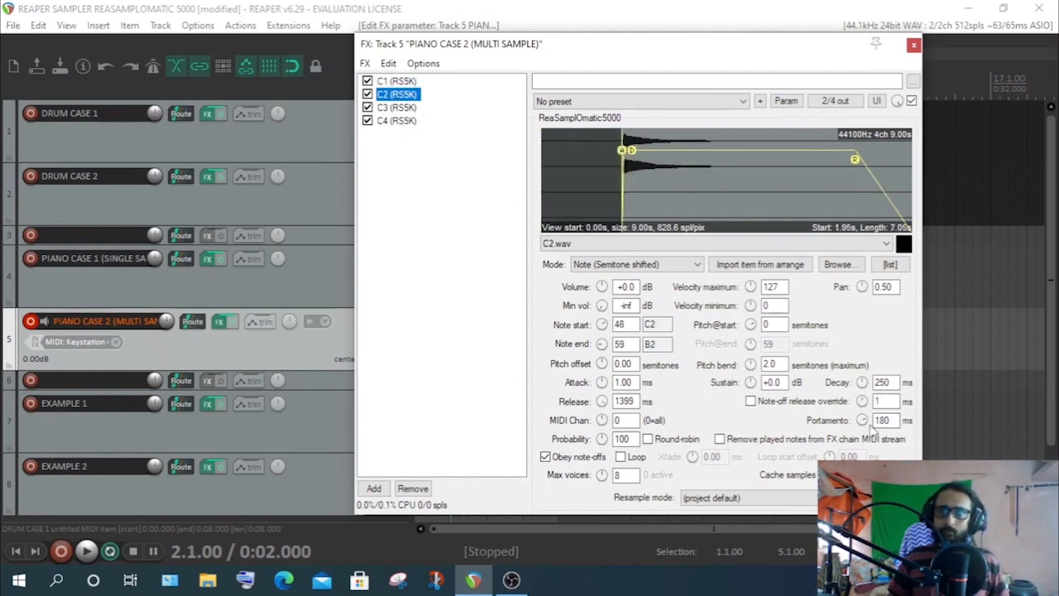
{"action": "left_click", "coordinate": [398, 107]}
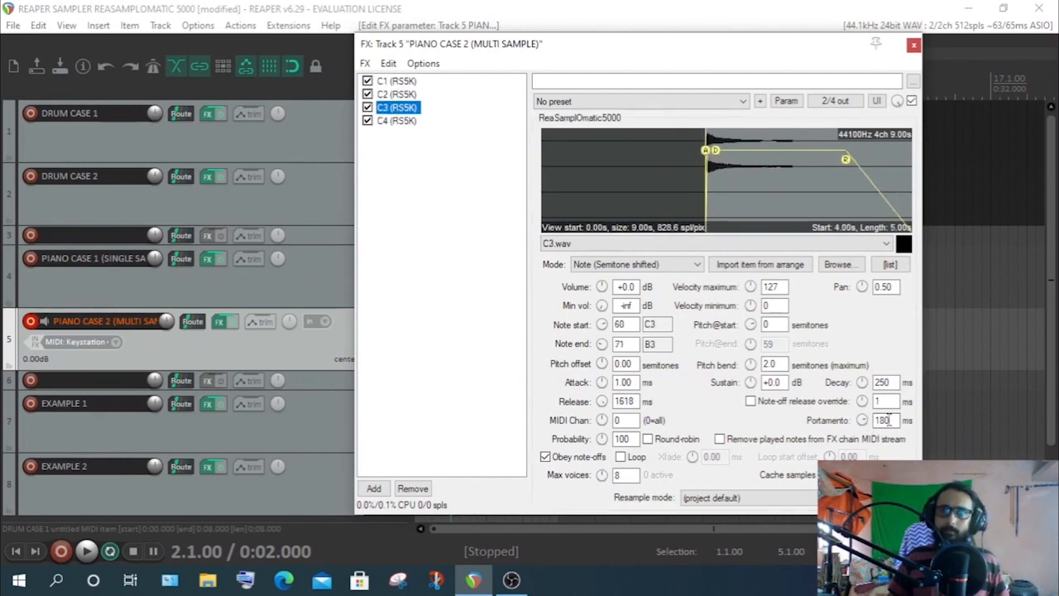
{"action": "left_click", "coordinate": [396, 122]}
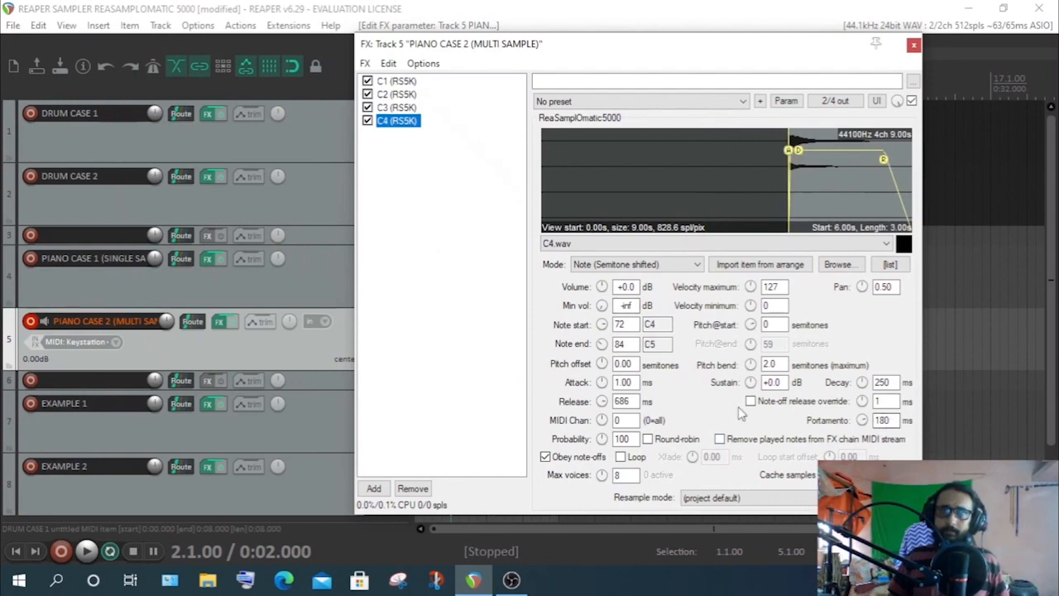
{"action": "left_click", "coordinate": [398, 81]}
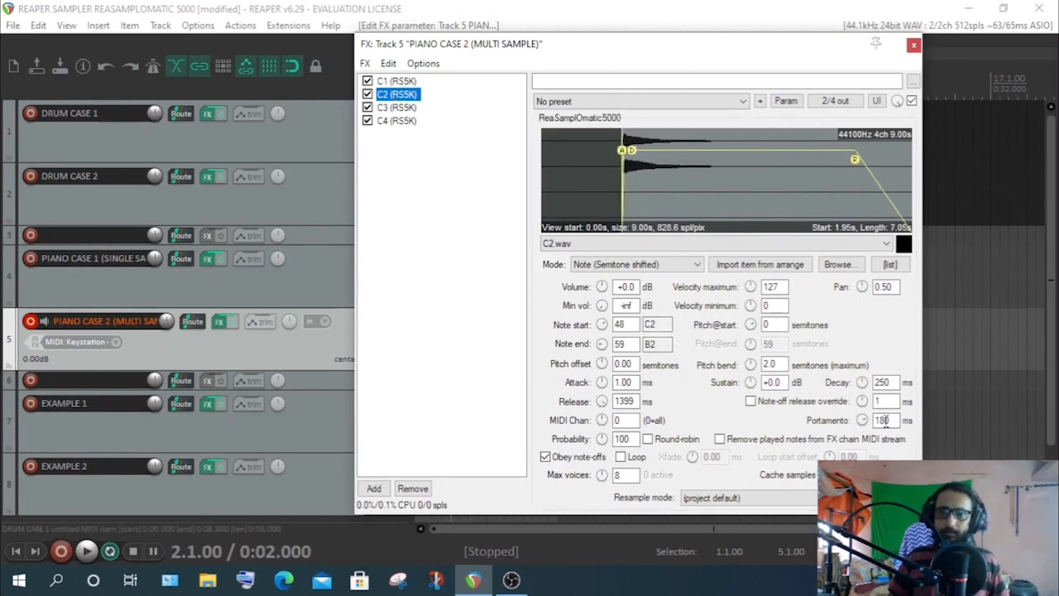
{"action": "left_click", "coordinate": [397, 108]}
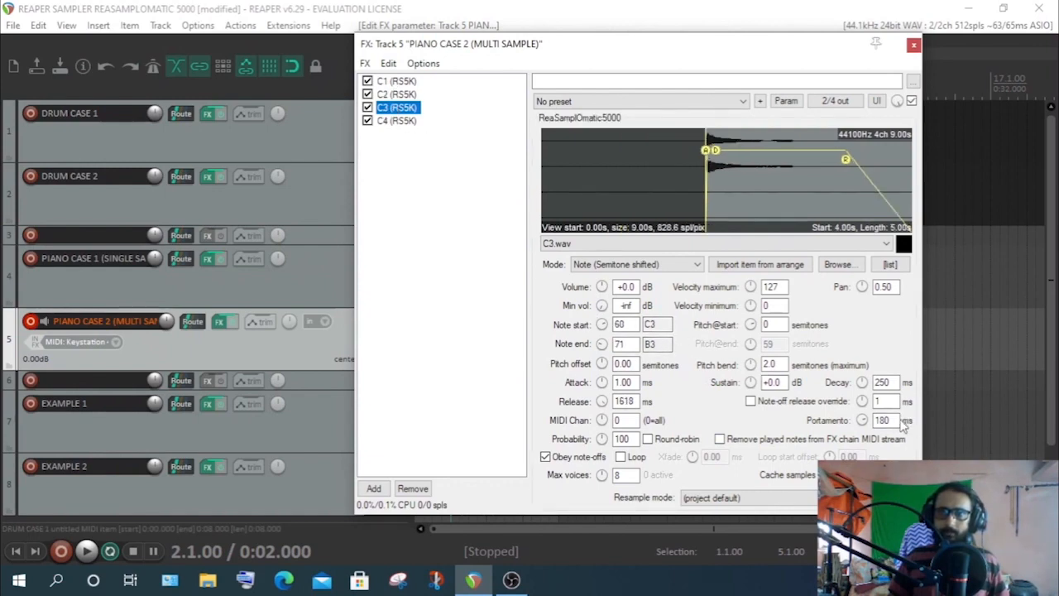
{"action": "left_click", "coordinate": [398, 121]}
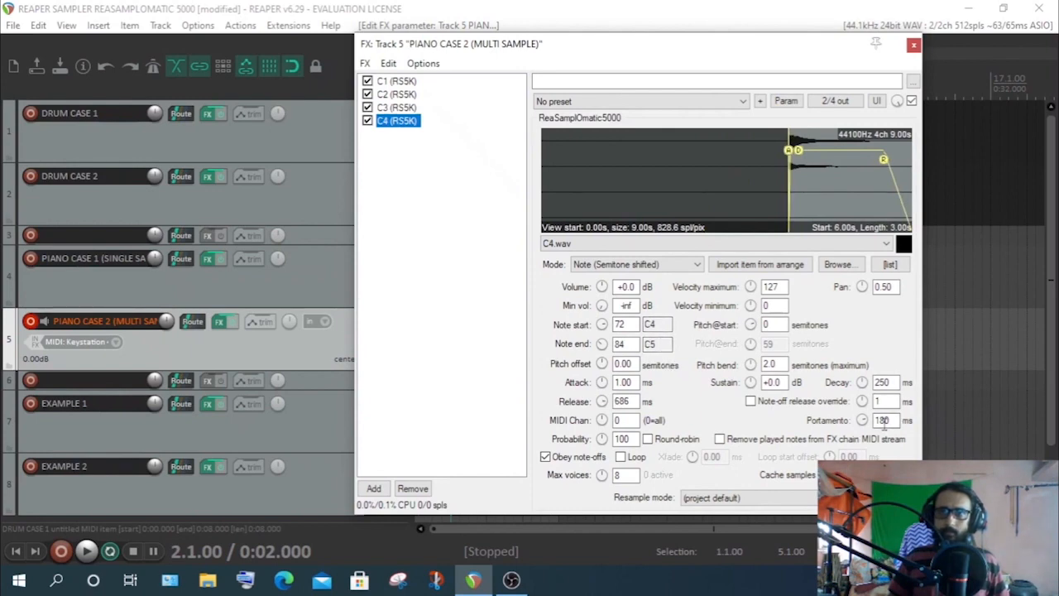
{"action": "left_click", "coordinate": [424, 199]}
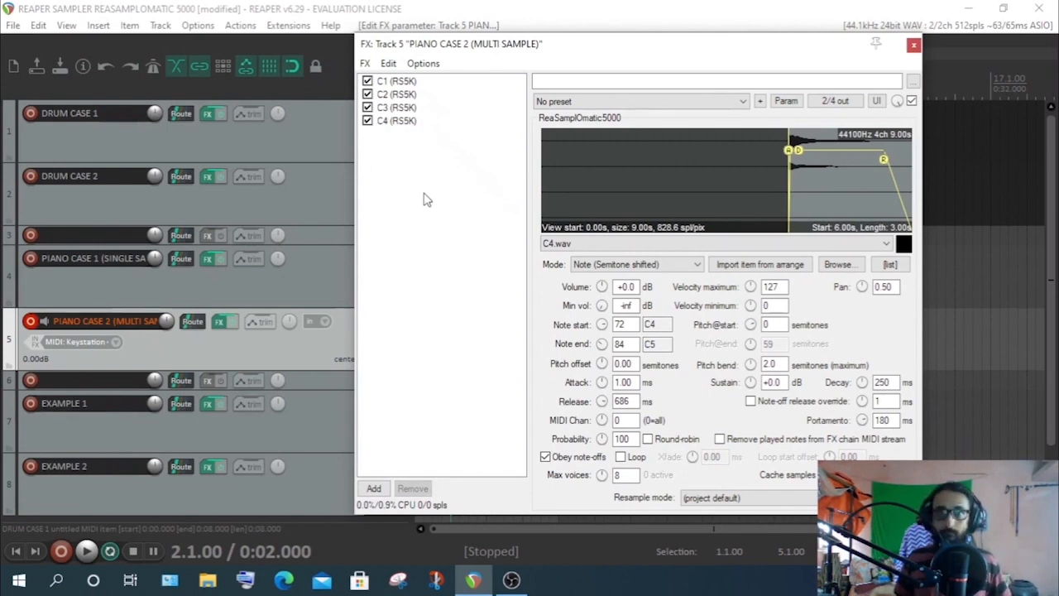
Reopen the PIANO CASE 2 effects chain and reset the portamento of the C4 and C1 instances to 0 ms
{"action": "left_click_drag", "start_coordinate": [547, 50], "coordinate": [626, 48]}
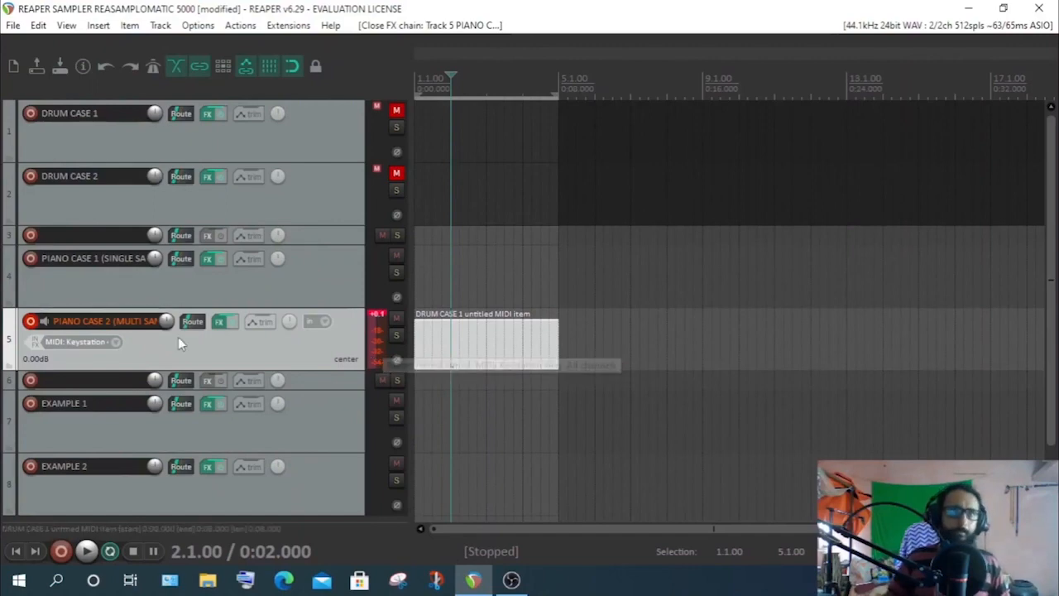
{"action": "left_click", "coordinate": [221, 327]}
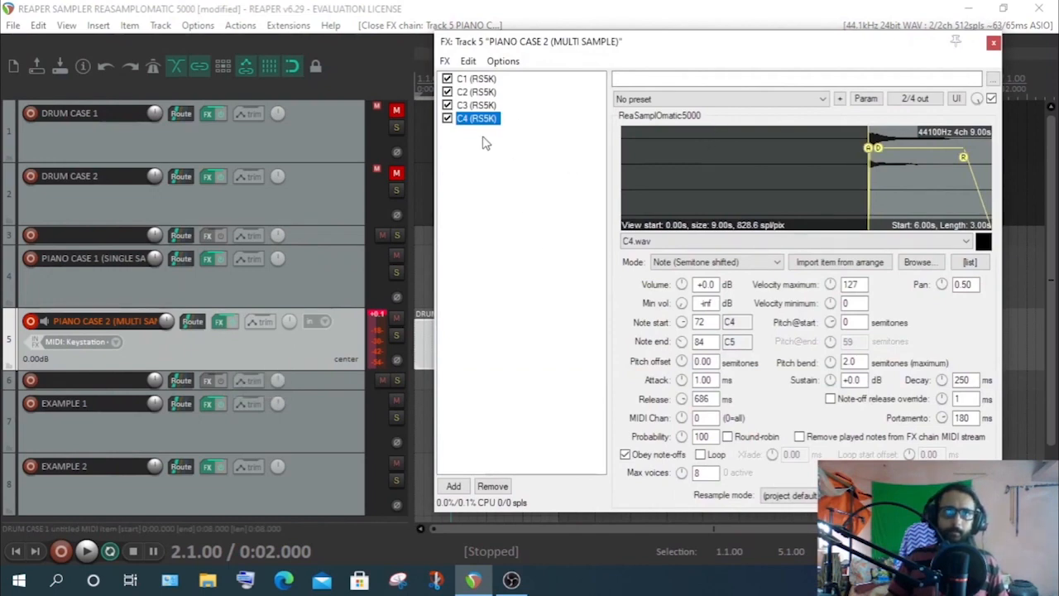
{"action": "left_click", "coordinate": [486, 205]}
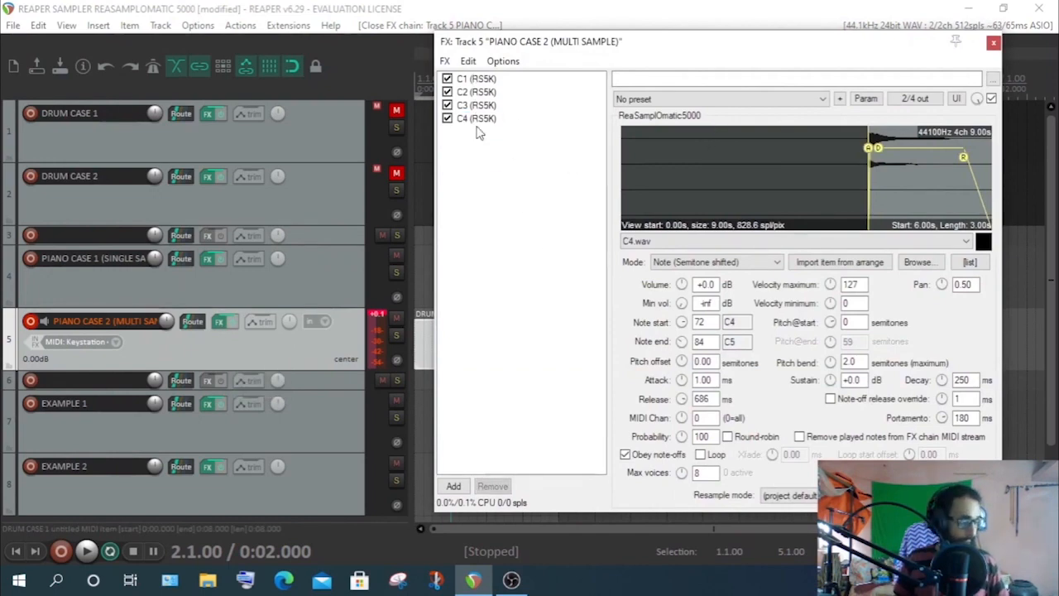
{"action": "double_click", "coordinate": [941, 419]}
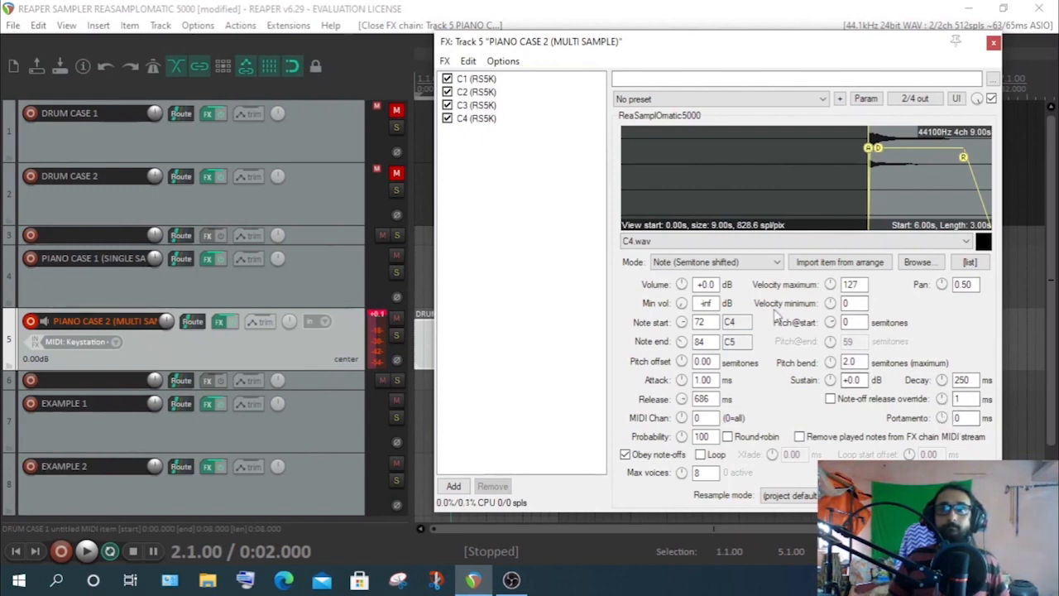
{"action": "left_click", "coordinate": [479, 79]}
{"action": "double_click", "coordinate": [943, 419]}
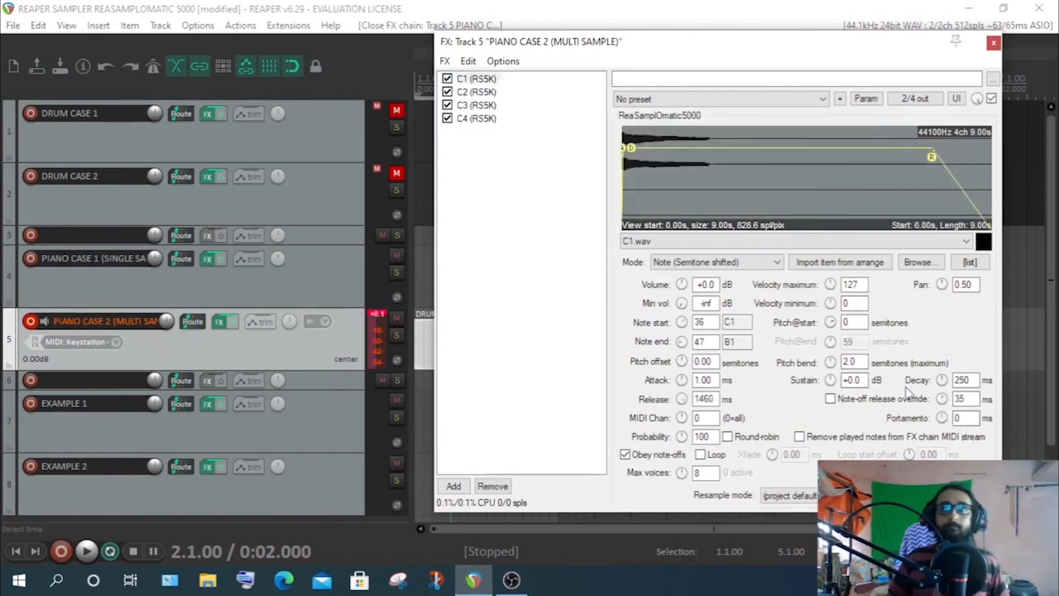
Reset the portamento of the C2 and C3 sampler instances to 0 ms and recheck the C4 instance
{"action": "left_click", "coordinate": [480, 92]}
{"action": "double_click", "coordinate": [943, 420]}
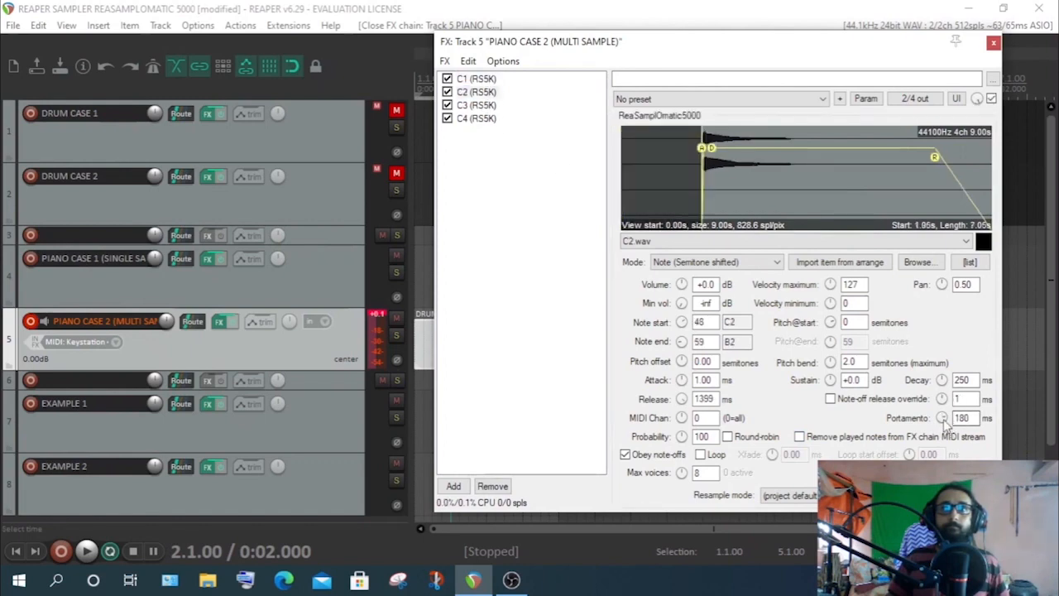
{"action": "left_click", "coordinate": [478, 105]}
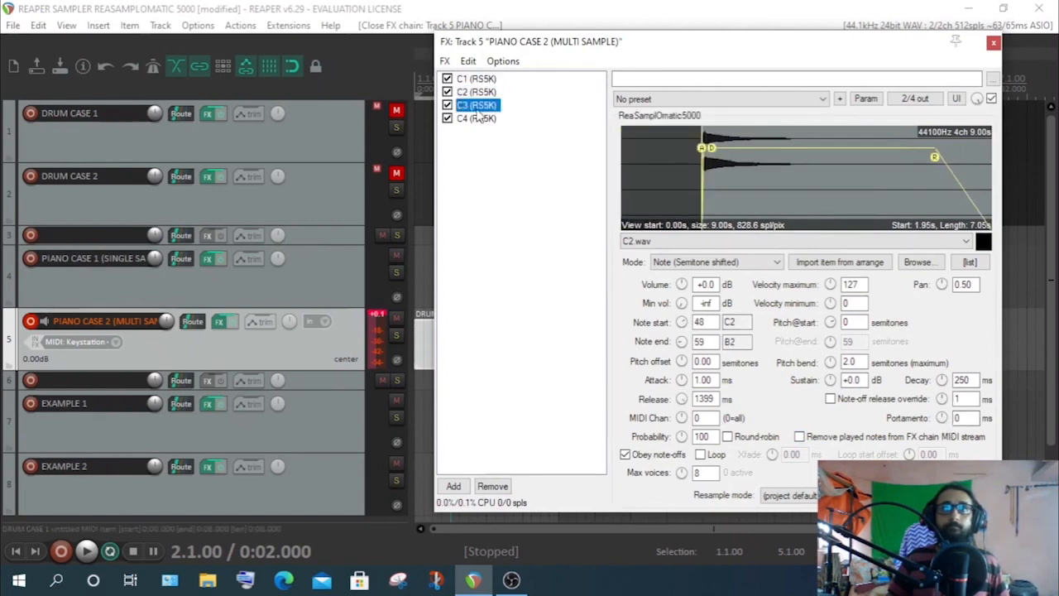
{"action": "double_click", "coordinate": [942, 420]}
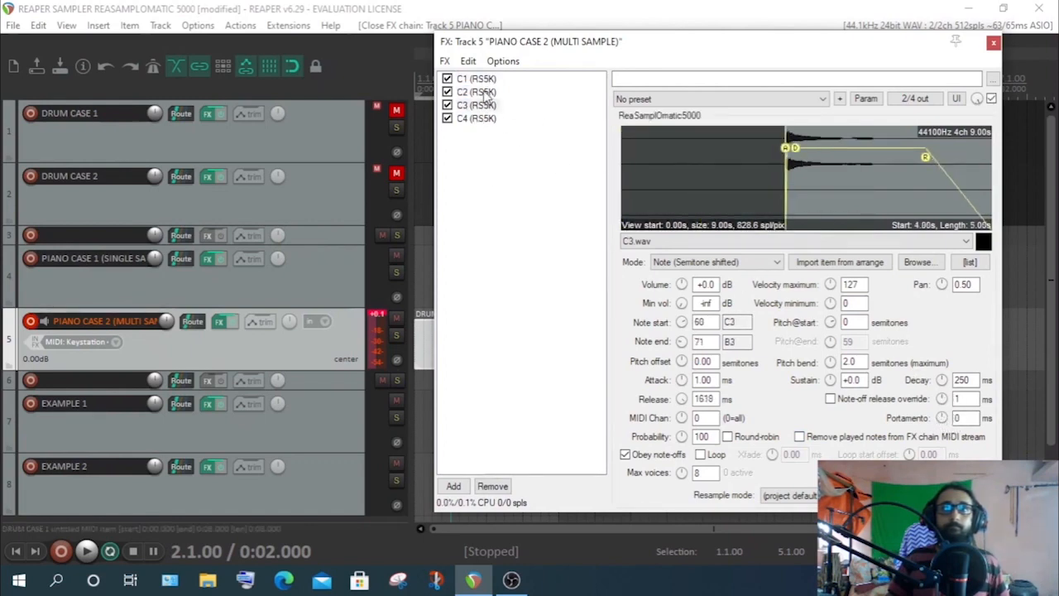
{"action": "left_click", "coordinate": [476, 118]}
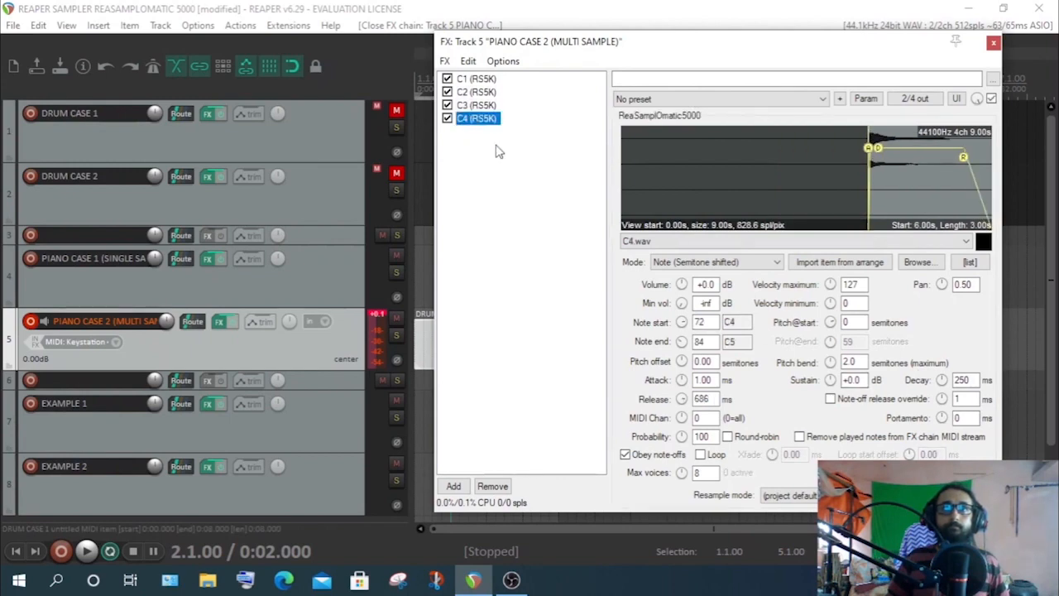
{"action": "left_click", "coordinate": [546, 226]}
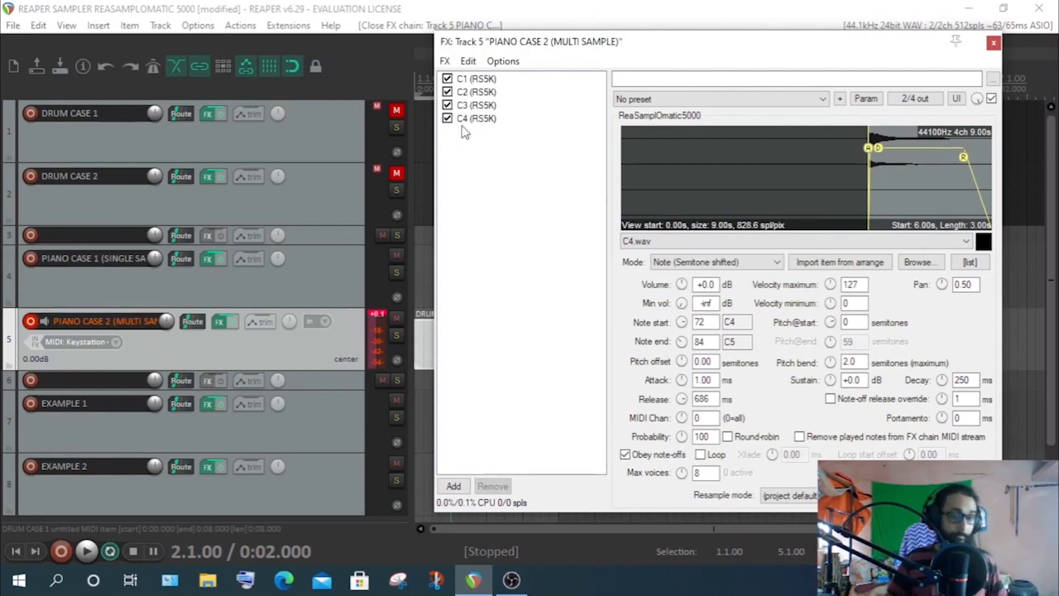
Open the PIANO CASE 2 MIDI item, inspect its notes across the C1 to C4 rows, and close the editor
{"action": "left_click", "coordinate": [423, 354]}
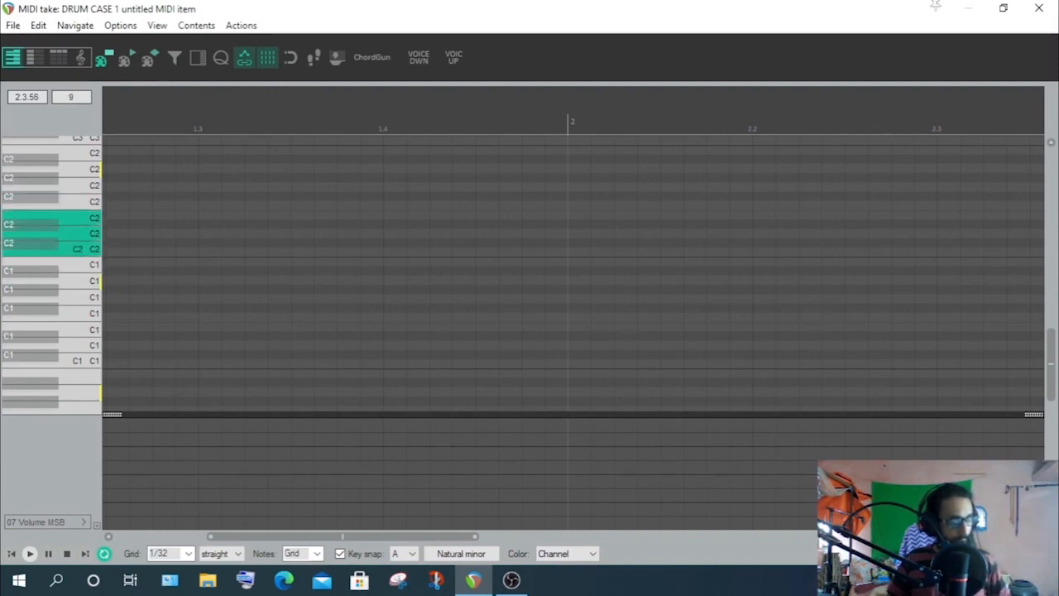
{"action": "scroll", "coordinate": [1054, 309], "scroll_direction": "up", "scroll_amount": 3}
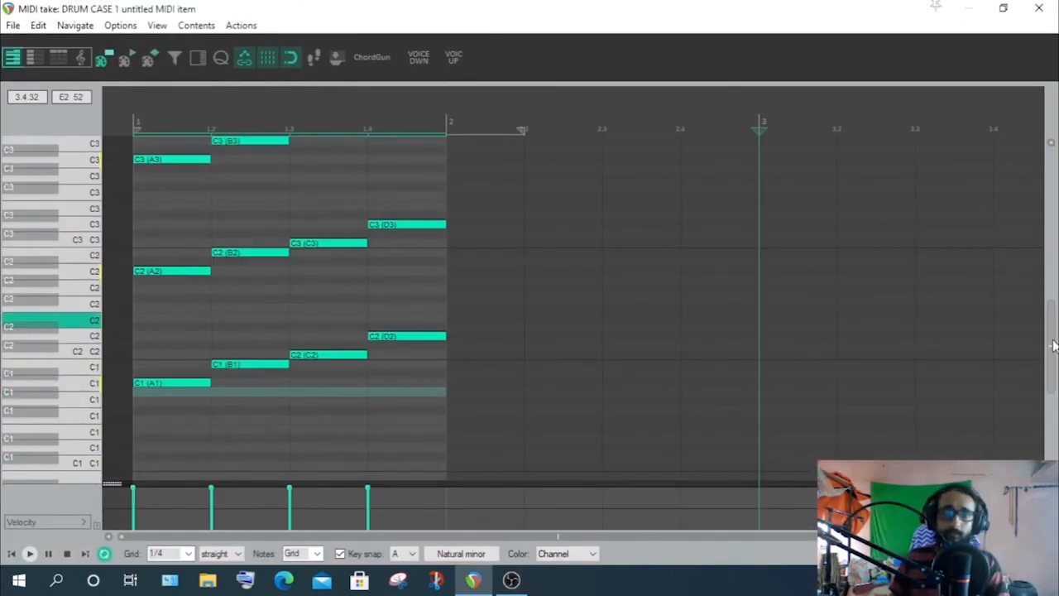
{"action": "mouse_move", "coordinate": [1054, 346]}
{"action": "left_mouse_down"}
{"action": "mouse_move", "coordinate": [1055, 253]}
{"action": "mouse_move", "coordinate": [1057, 350]}
{"action": "mouse_move", "coordinate": [1056, 329]}
{"action": "left_mouse_up"}
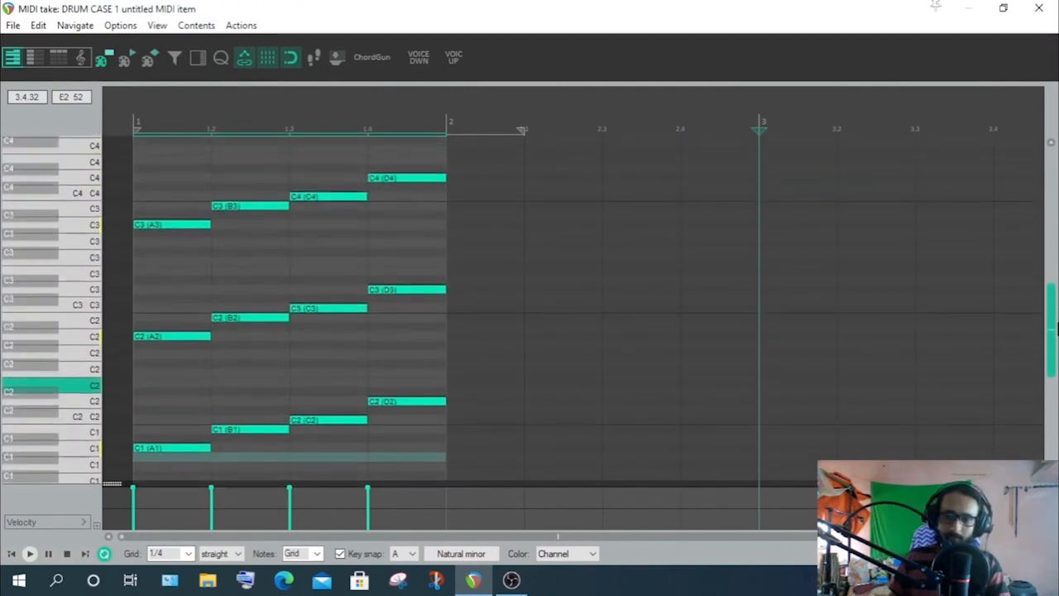
{"action": "left_click", "coordinate": [1039, 8]}
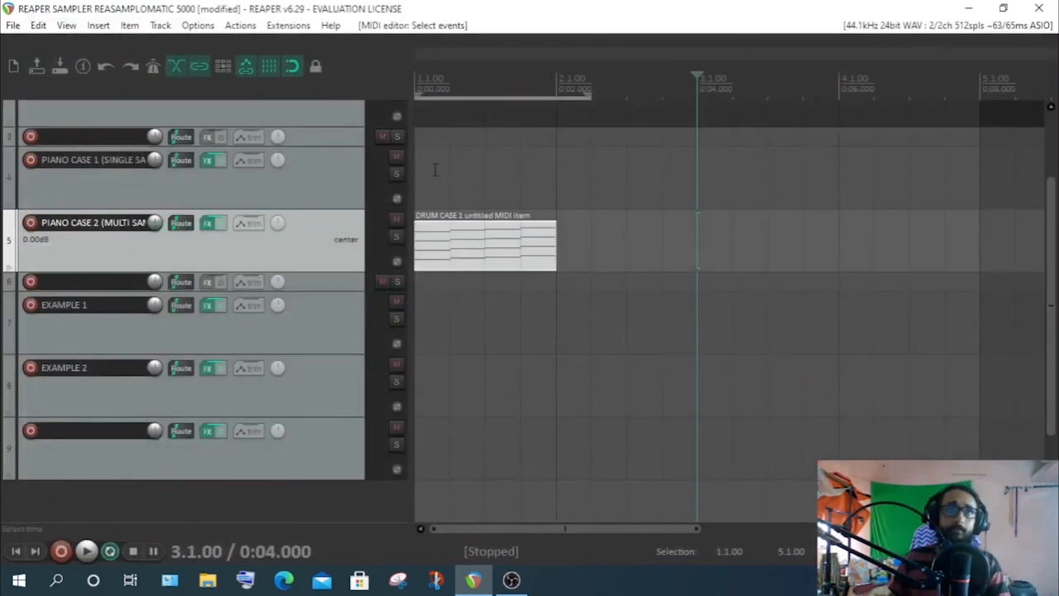
Check the PIANO CASE 2 sampler chain, then open the track's MIDI item and mute every note row above the A1–D2 row
{"action": "left_click", "coordinate": [212, 225]}
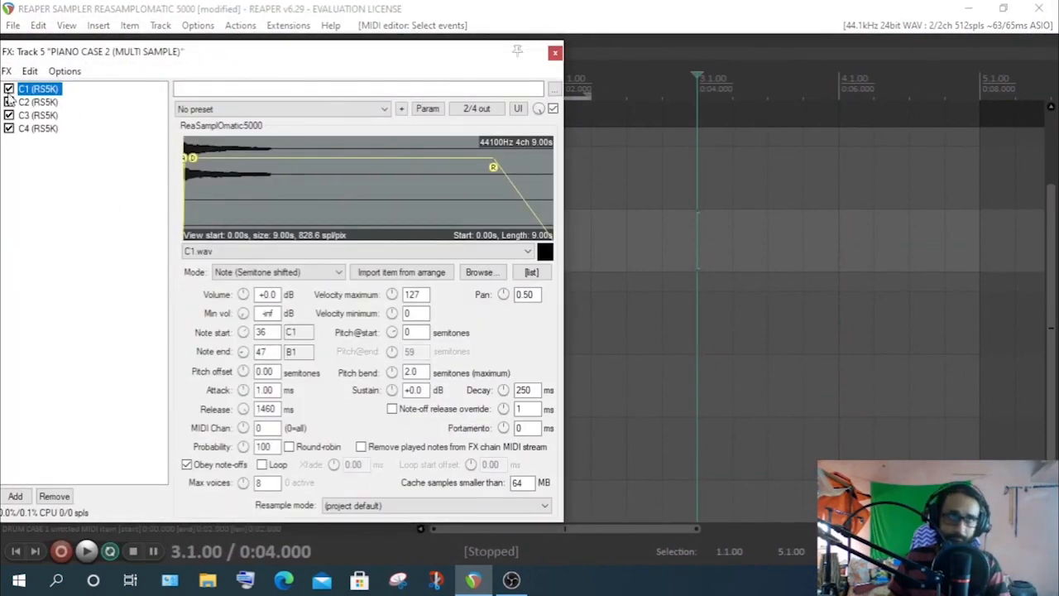
{"action": "left_click", "coordinate": [554, 52]}
{"action": "double_click", "coordinate": [430, 244]}
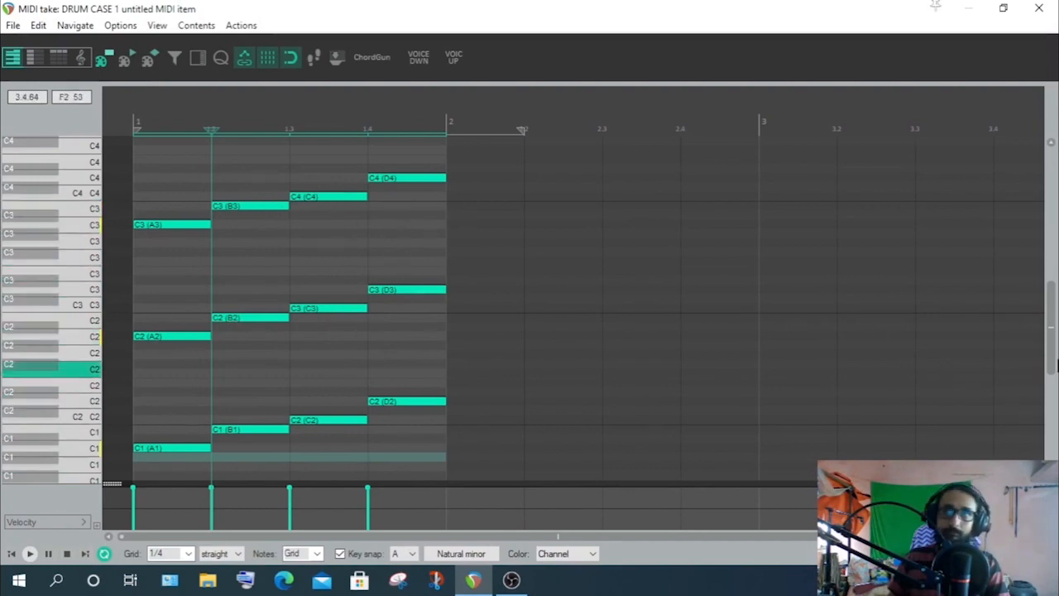
{"action": "left_click_drag", "start_coordinate": [1052, 368], "coordinate": [1055, 307]}
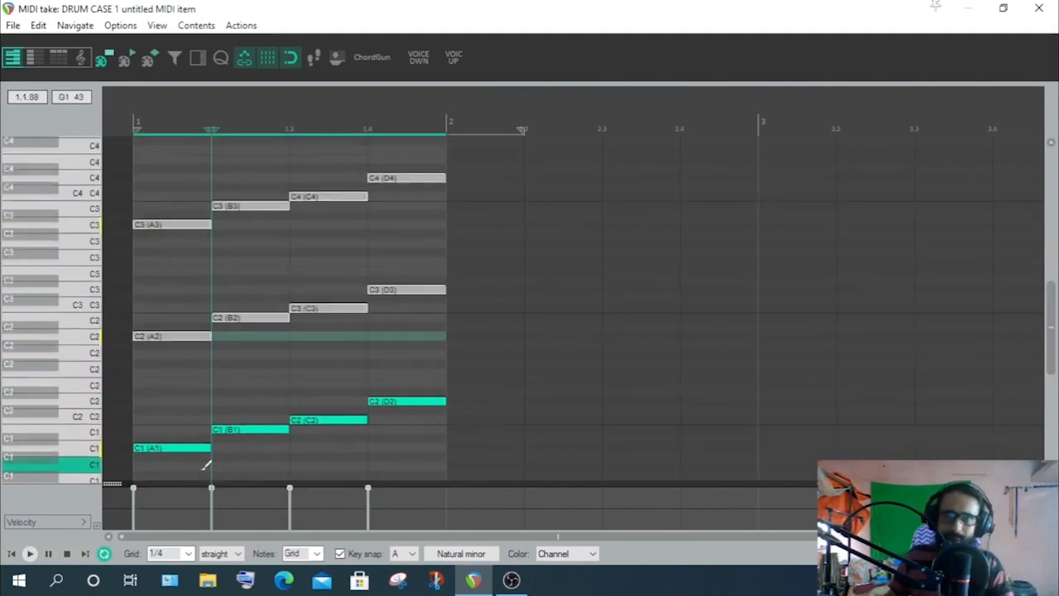
Examine the muted and active note rows across the C1 to C4 ranges and play back the lowest row from the start
{"action": "left_click_drag", "start_coordinate": [1056, 328], "coordinate": [1055, 350]}
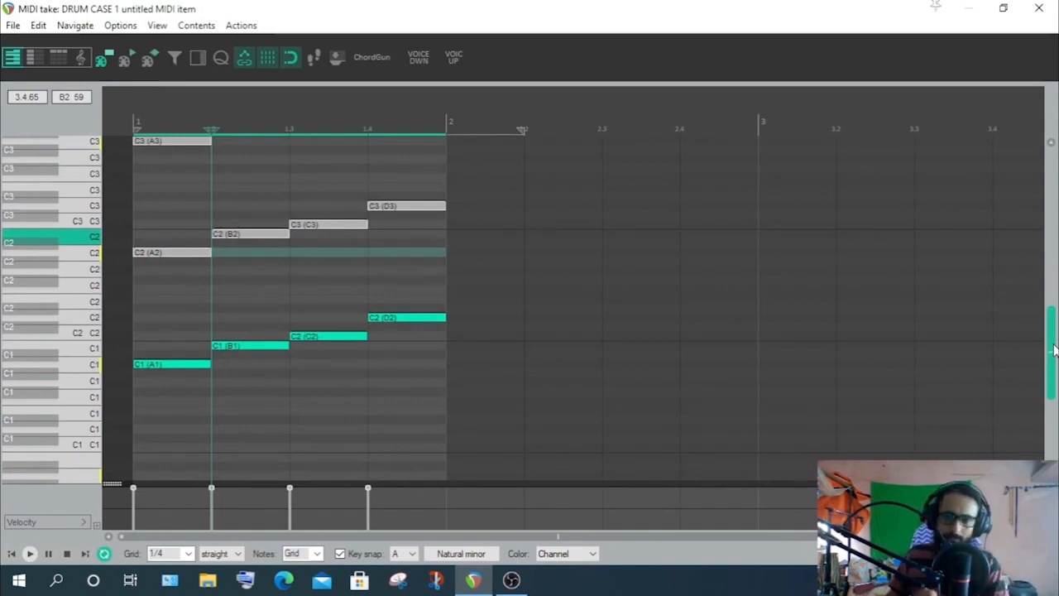
{"action": "left_click_drag", "start_coordinate": [1053, 350], "coordinate": [1054, 324]}
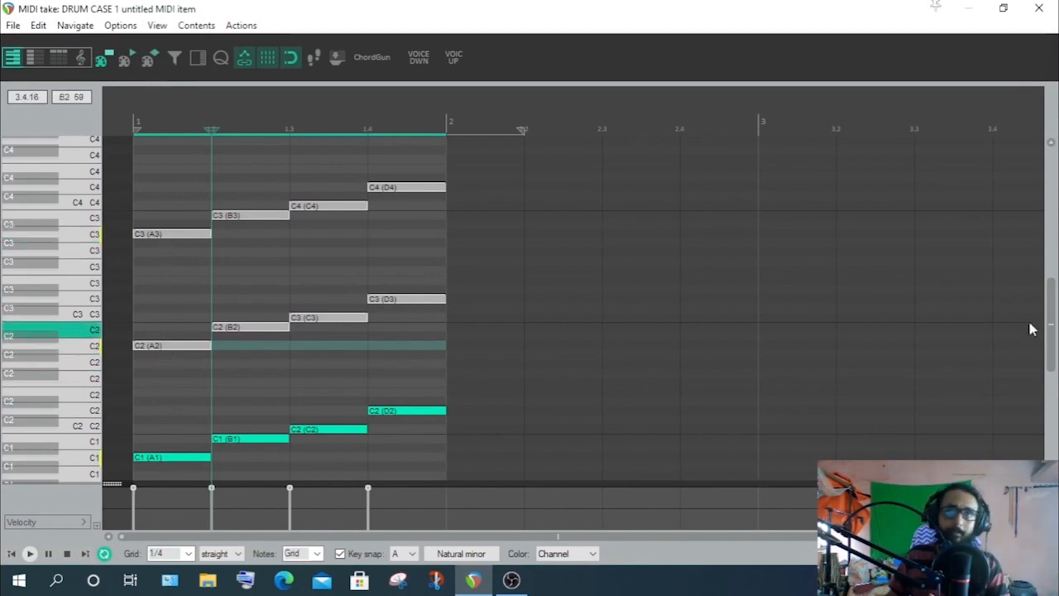
{"action": "scroll", "coordinate": [1053, 331], "scroll_direction": "up", "scroll_amount": 4}
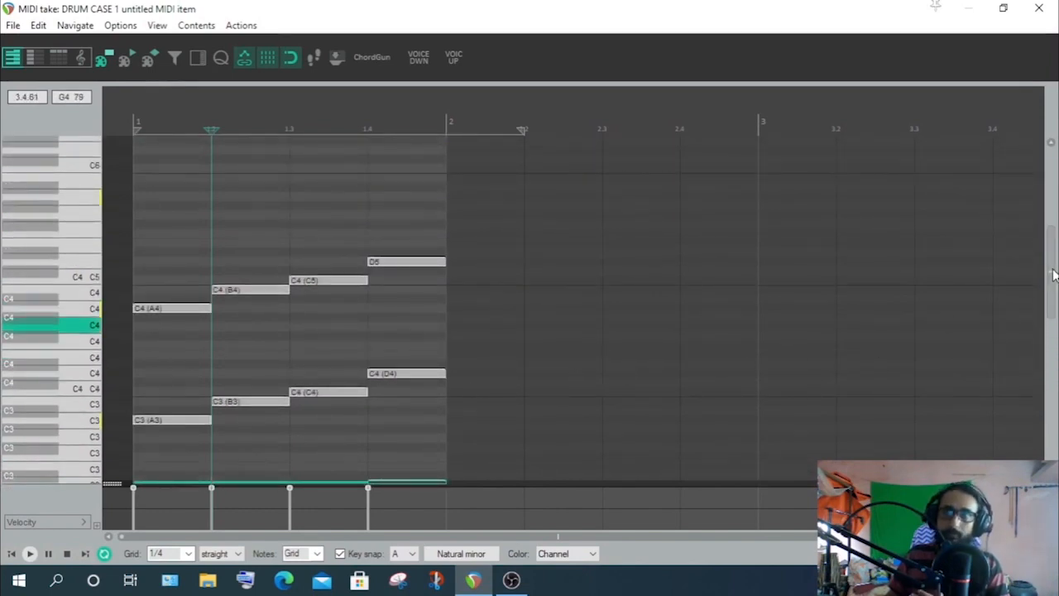
{"action": "left_click_drag", "start_coordinate": [1052, 295], "coordinate": [1053, 343]}
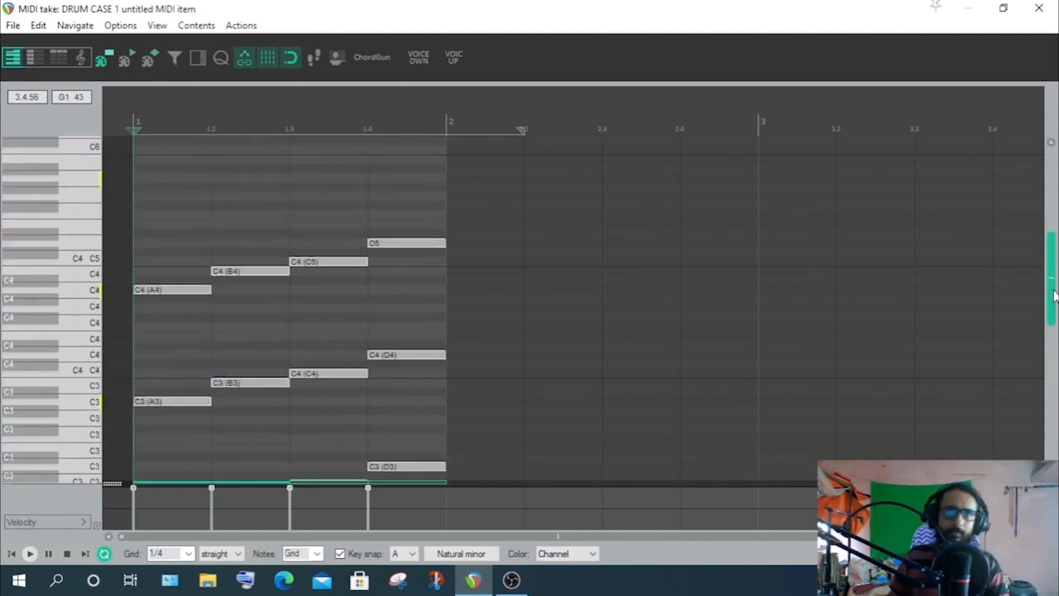
{"action": "left_click_drag", "start_coordinate": [1055, 294], "coordinate": [1058, 339]}
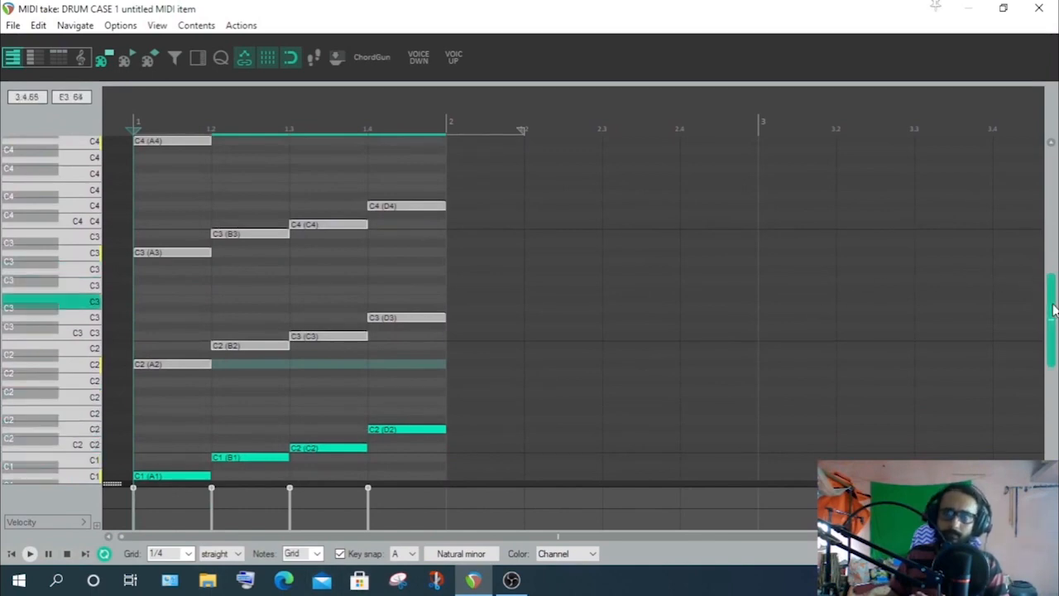
{"action": "left_click_drag", "start_coordinate": [1053, 308], "coordinate": [1053, 331]}
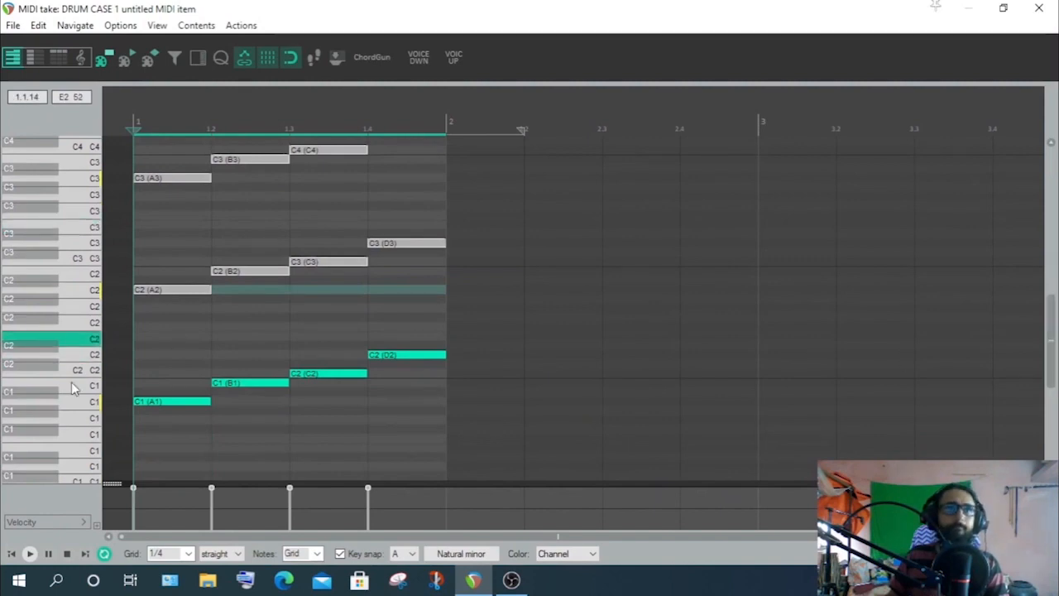
{"action": "left_click", "coordinate": [30, 554]}
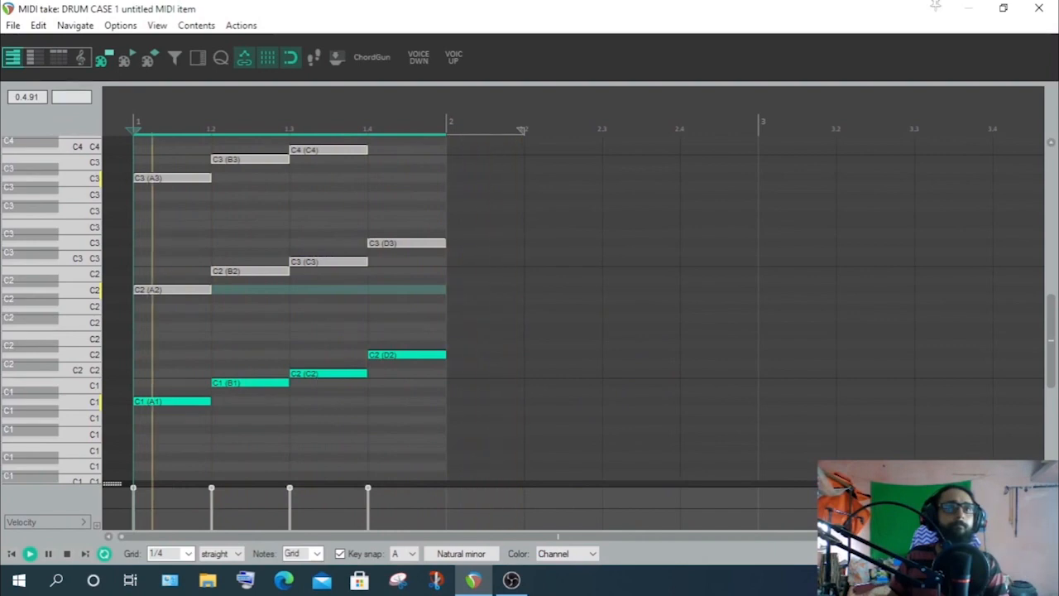
{"action": "key", "text": "space"}
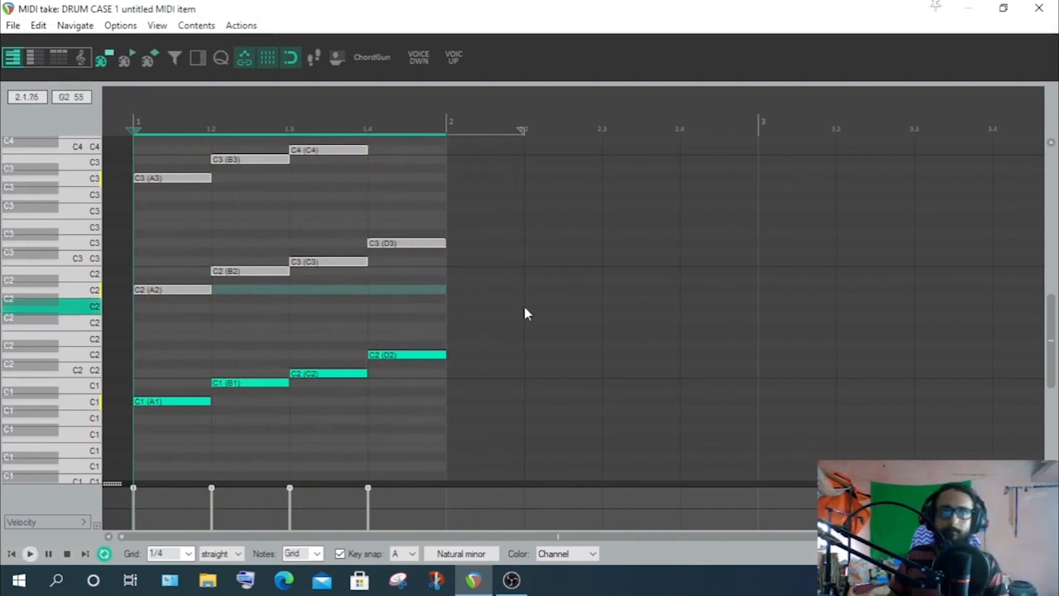
Close the editor, move the MIDI item from PIANO CASE 2 to the unnamed track 9, and play it there
{"action": "left_click", "coordinate": [1038, 9]}
{"action": "left_click_drag", "start_coordinate": [1052, 357], "coordinate": [1054, 187]}
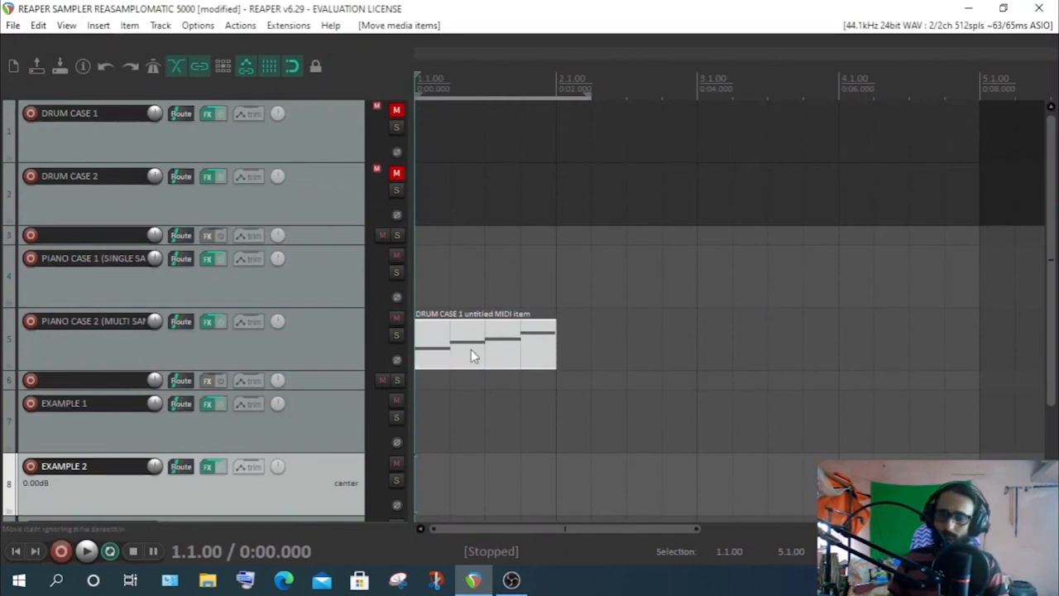
{"action": "left_click_drag", "start_coordinate": [472, 354], "coordinate": [460, 387]}
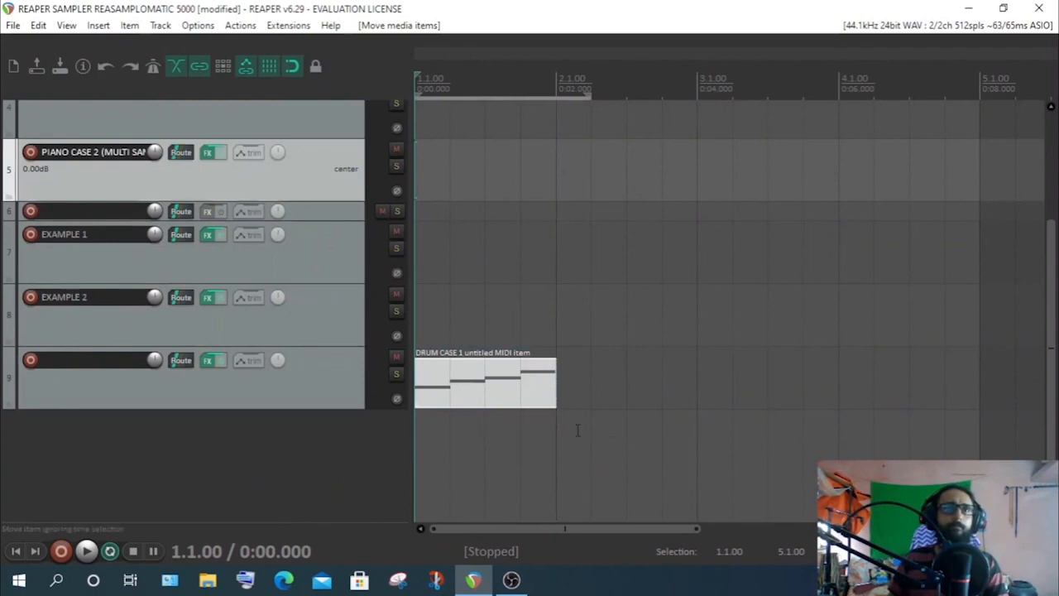
{"action": "left_click", "coordinate": [86, 551]}
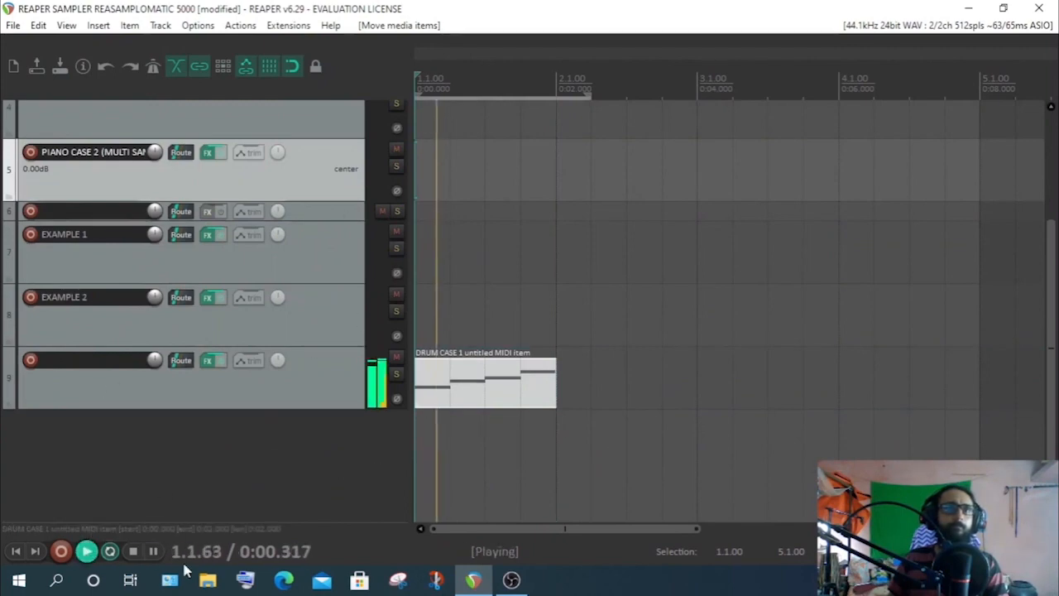
{"action": "double_click", "coordinate": [470, 396]}
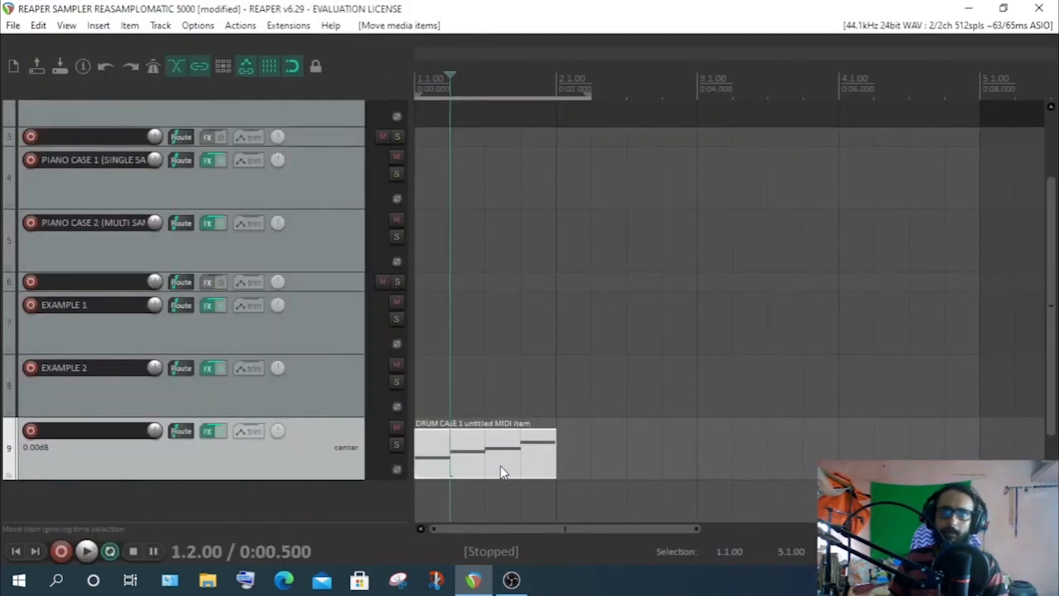
Return the MIDI item to the PIANO CASE 2 track, open it in the MIDI editor, and play back the A1–D2 row
{"action": "left_click_drag", "start_coordinate": [502, 470], "coordinate": [510, 340]}
{"action": "left_click_drag", "start_coordinate": [505, 275], "coordinate": [485, 248]}
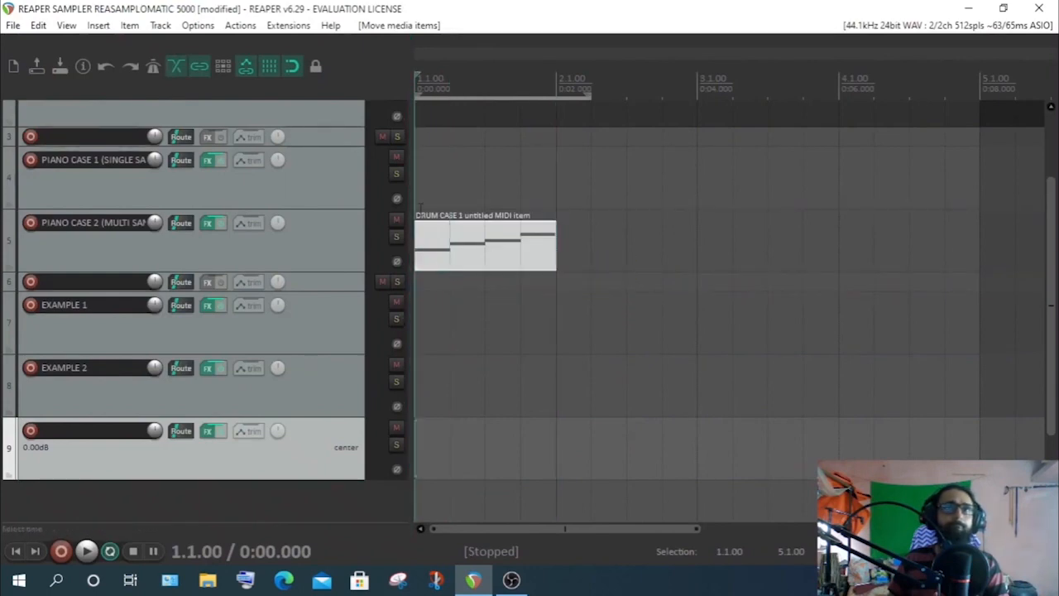
{"action": "double_click", "coordinate": [445, 251]}
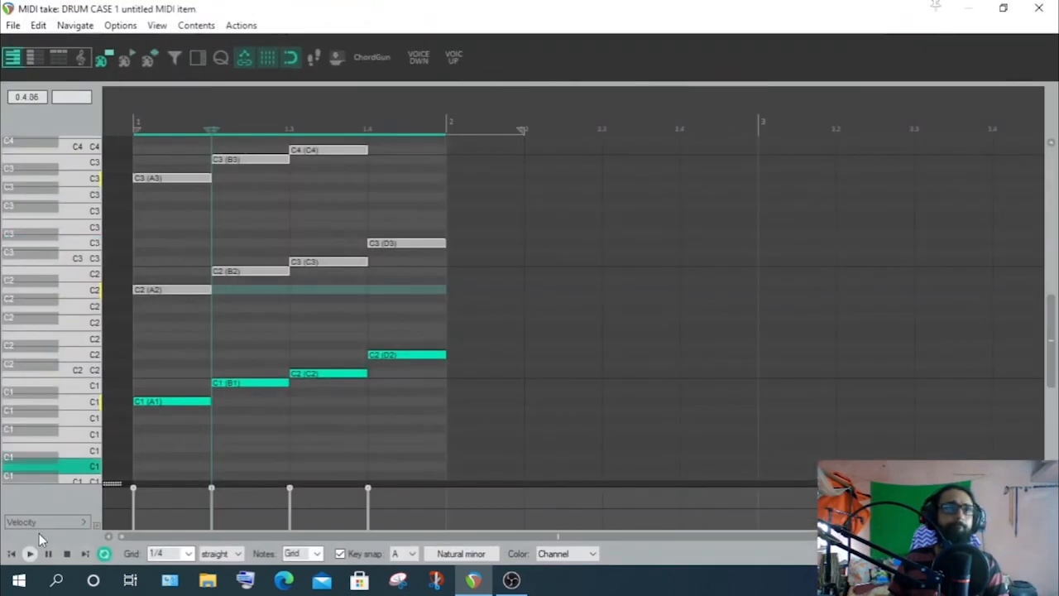
{"action": "left_click", "coordinate": [30, 554]}
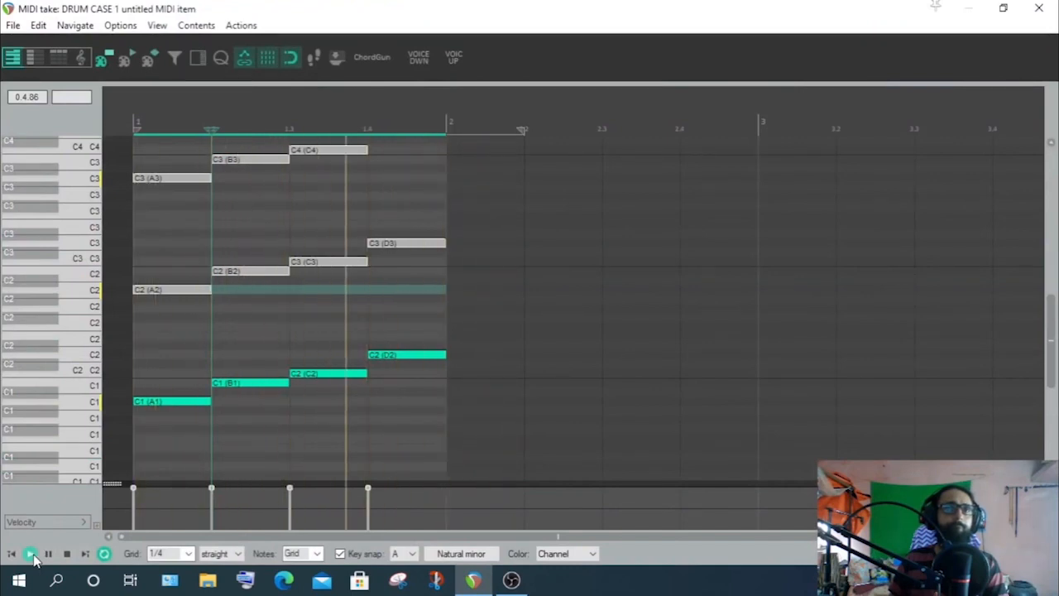
{"action": "left_click", "coordinate": [208, 130]}
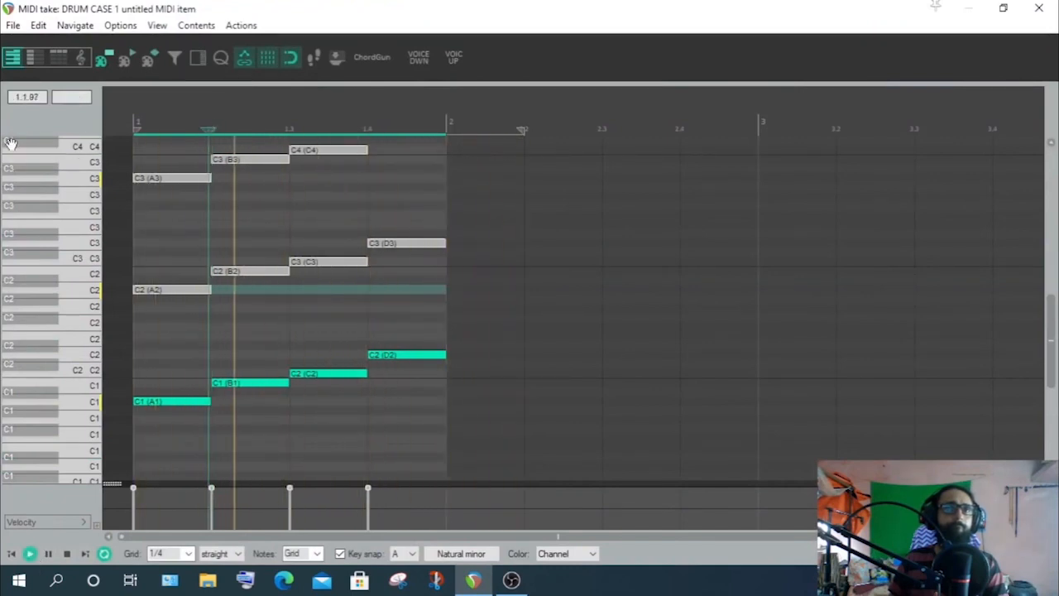
{"action": "key", "text": "Home"}
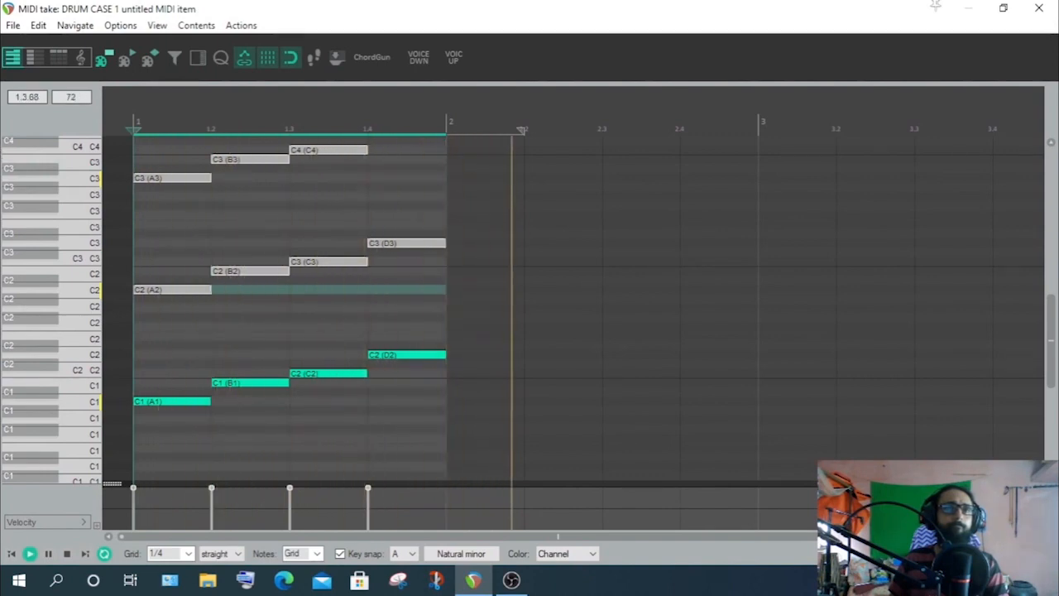
{"action": "key", "text": "space"}
Mute the lowest row of notes, A1, B1, C2 and D2, in the MIDI item
{"action": "left_click_drag", "start_coordinate": [461, 331], "coordinate": [132, 273]}
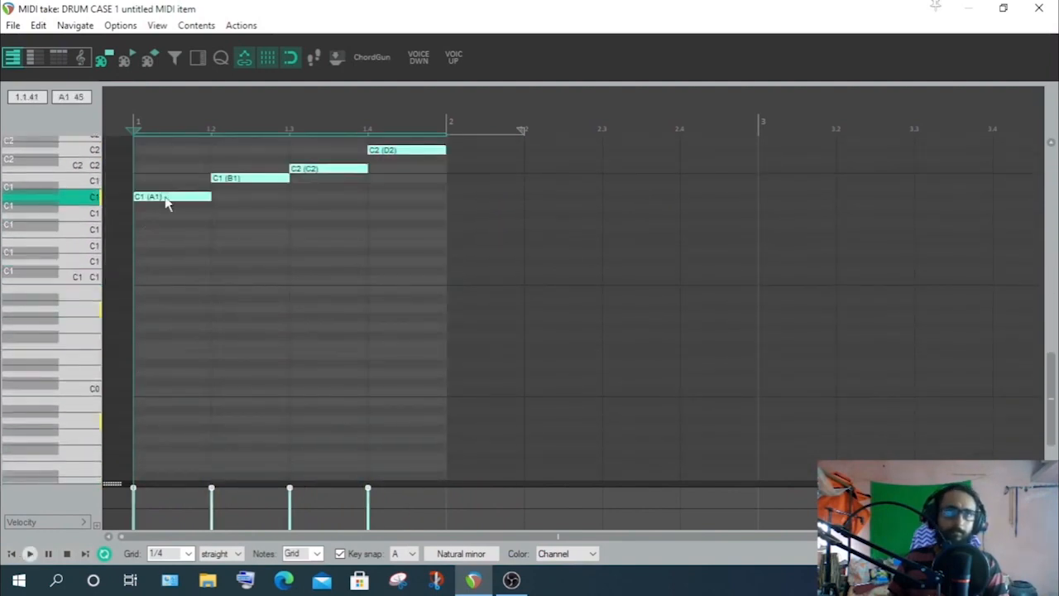
{"action": "right_click", "coordinate": [165, 206]}
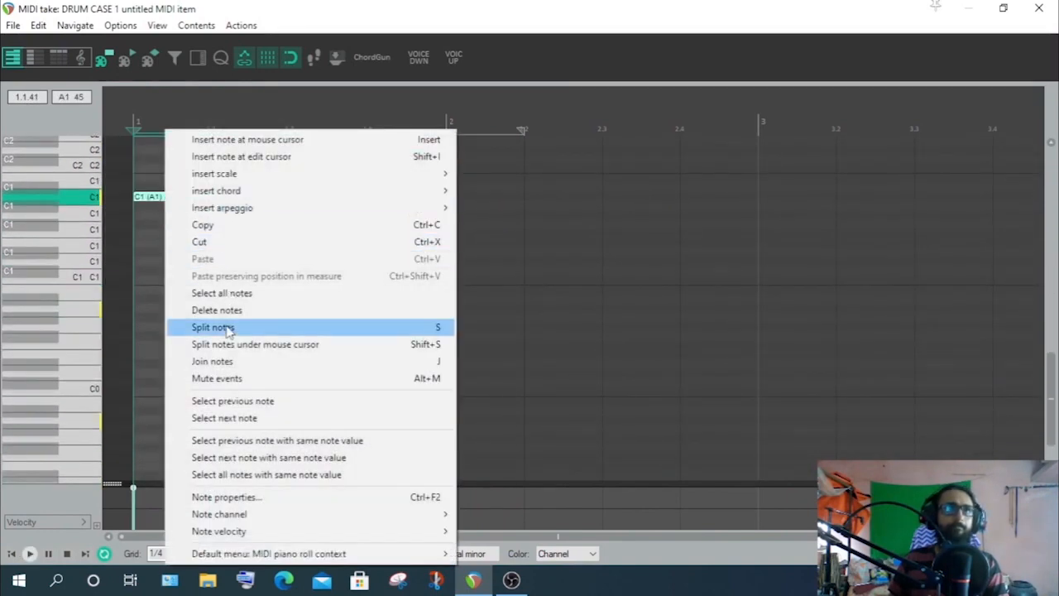
{"action": "left_click", "coordinate": [245, 380]}
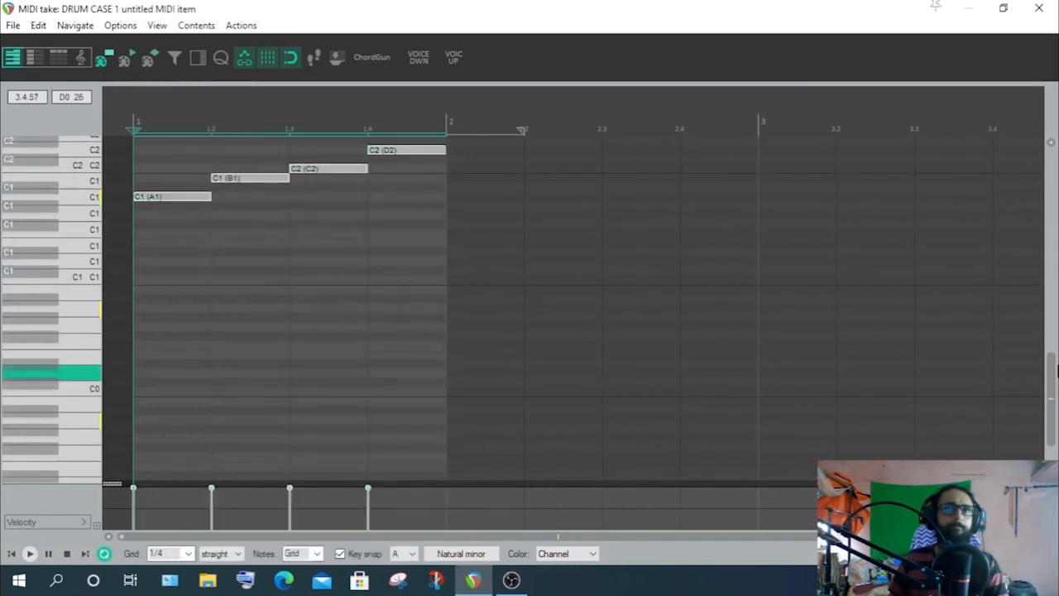
Select the A2, B2, C3 and D3 notes and unmute them
{"action": "left_click_drag", "start_coordinate": [1050, 390], "coordinate": [1051, 311]}
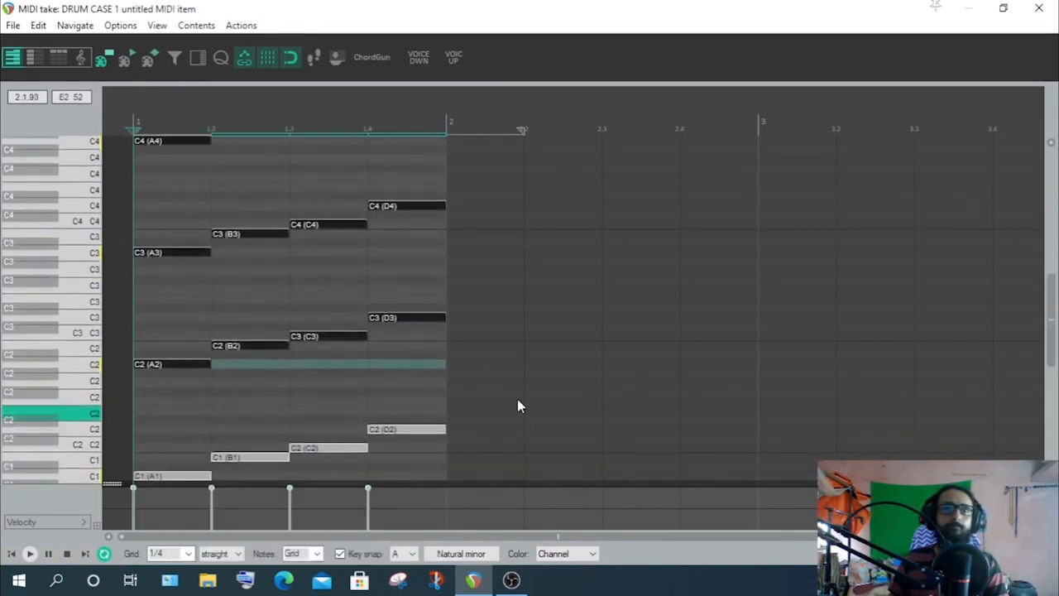
{"action": "left_click", "coordinate": [501, 326]}
{"action": "mouse_move", "coordinate": [494, 271]}
{"action": "left_mouse_down"}
{"action": "mouse_move", "coordinate": [369, 381]}
{"action": "mouse_move", "coordinate": [132, 393]}
{"action": "left_mouse_up"}
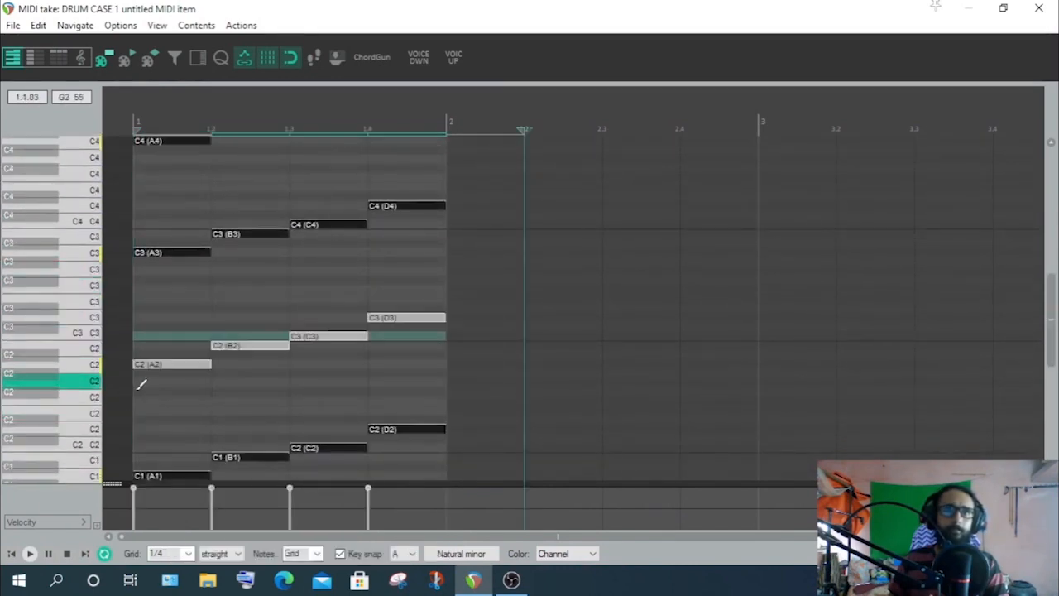
{"action": "right_click", "coordinate": [153, 372]}
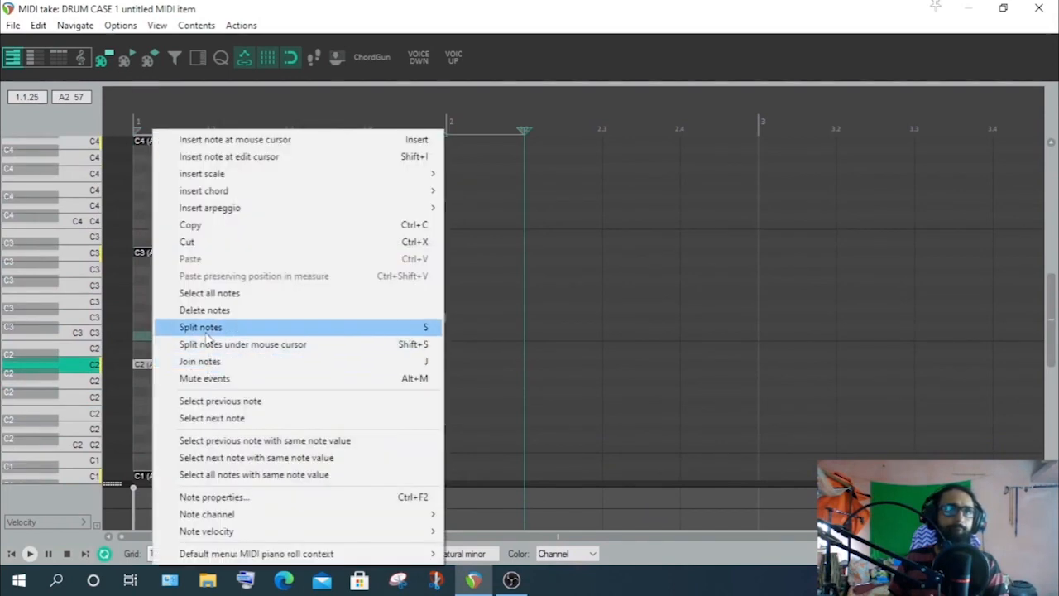
{"action": "left_click", "coordinate": [205, 378]}
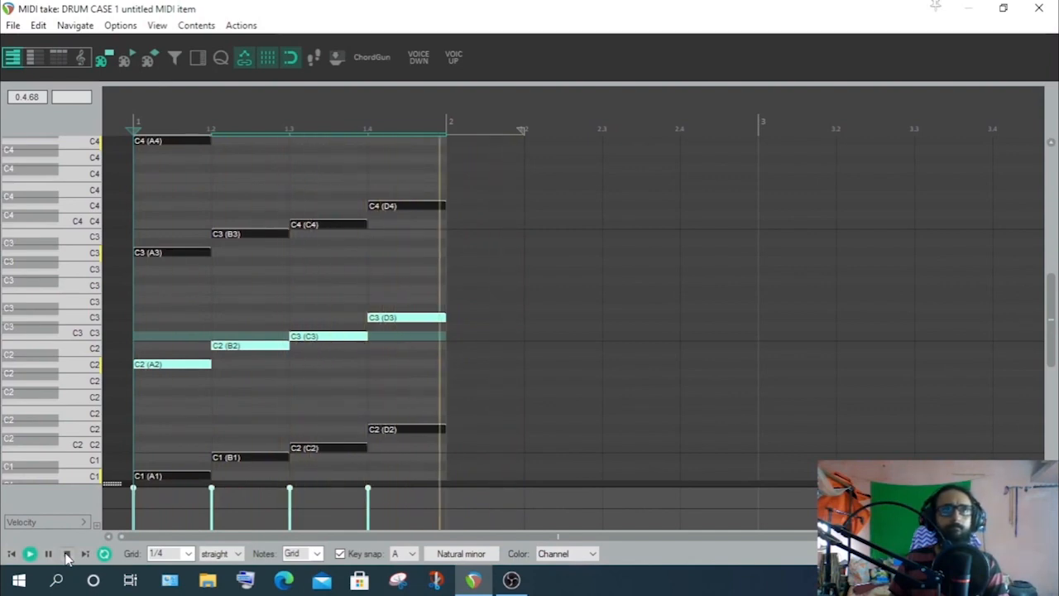
Move the MIDI item to track 9, open it in the MIDI editor, and play back the A2–D3 row
{"action": "left_click_drag", "start_coordinate": [459, 250], "coordinate": [459, 438]}
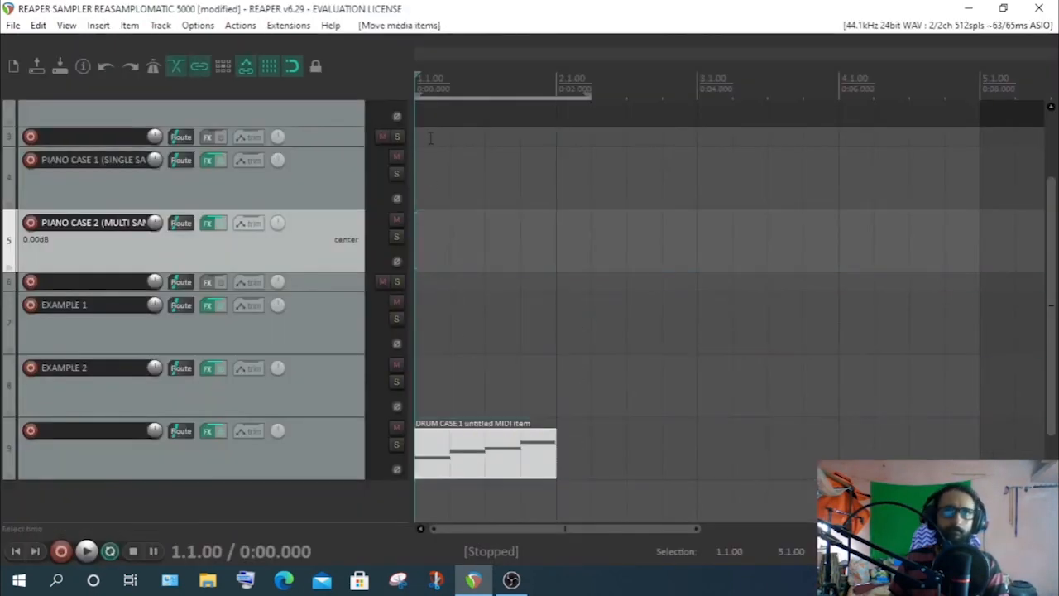
{"action": "double_click", "coordinate": [440, 468]}
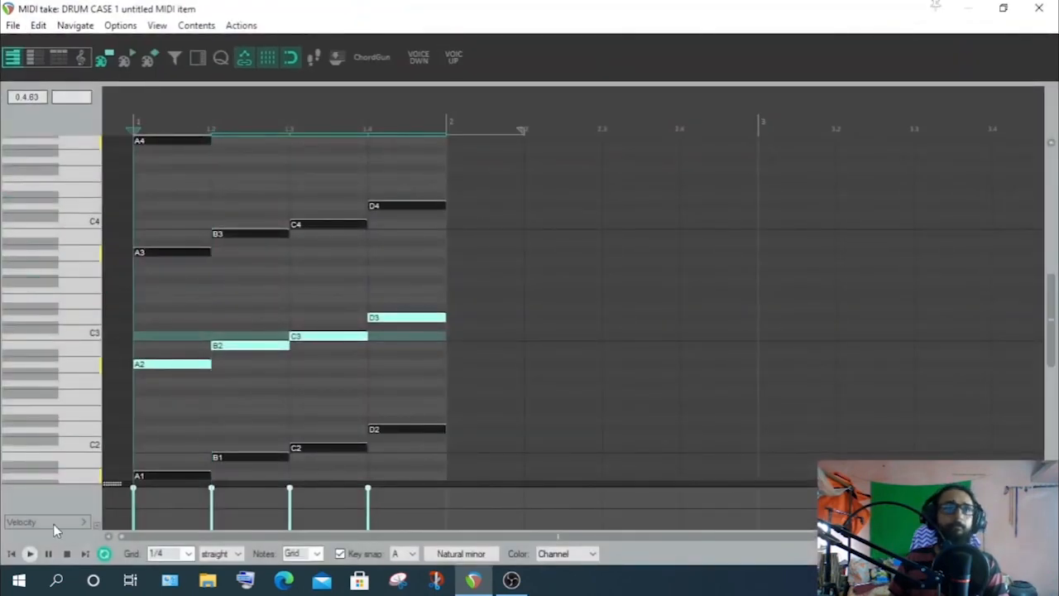
{"action": "left_click", "coordinate": [31, 557]}
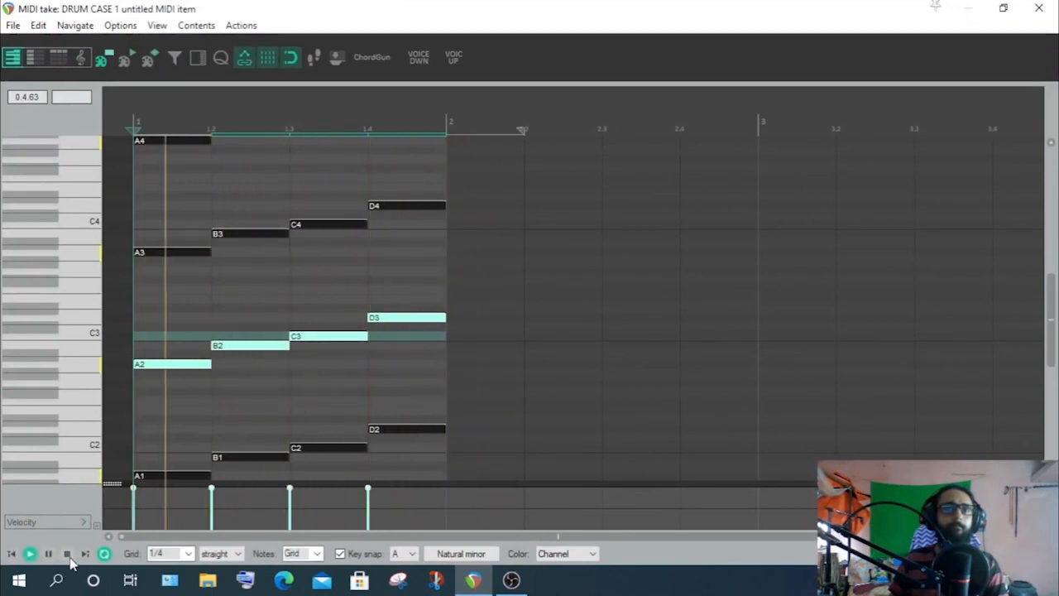
{"action": "left_click", "coordinate": [67, 554]}
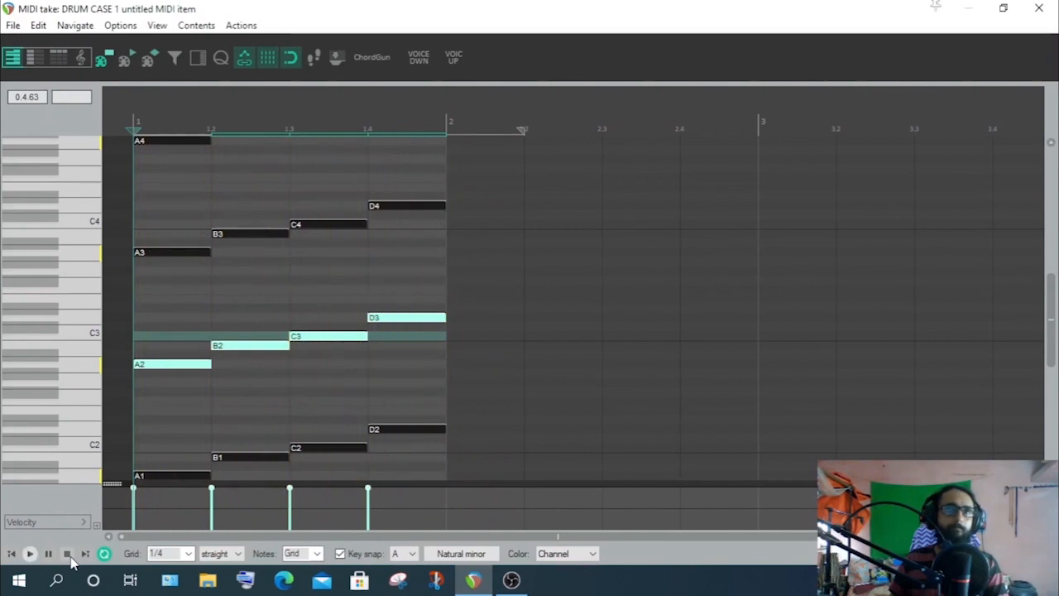
Return the MIDI item to the PIANO CASE 2 track and mute its A2, B2, C3 and D3 notes
{"action": "left_click", "coordinate": [1039, 7]}
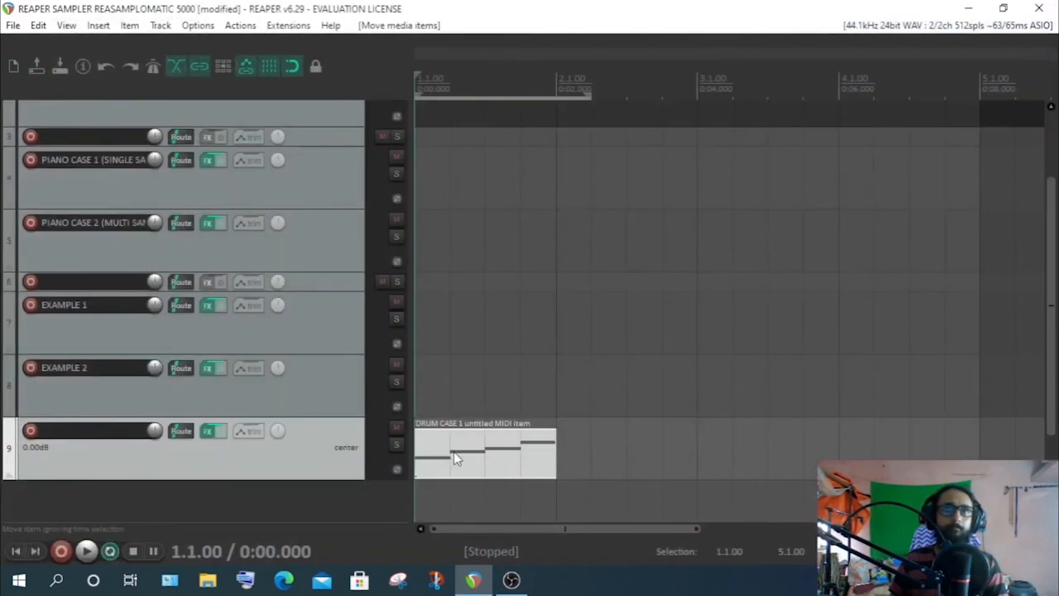
{"action": "left_click_drag", "start_coordinate": [458, 462], "coordinate": [474, 261]}
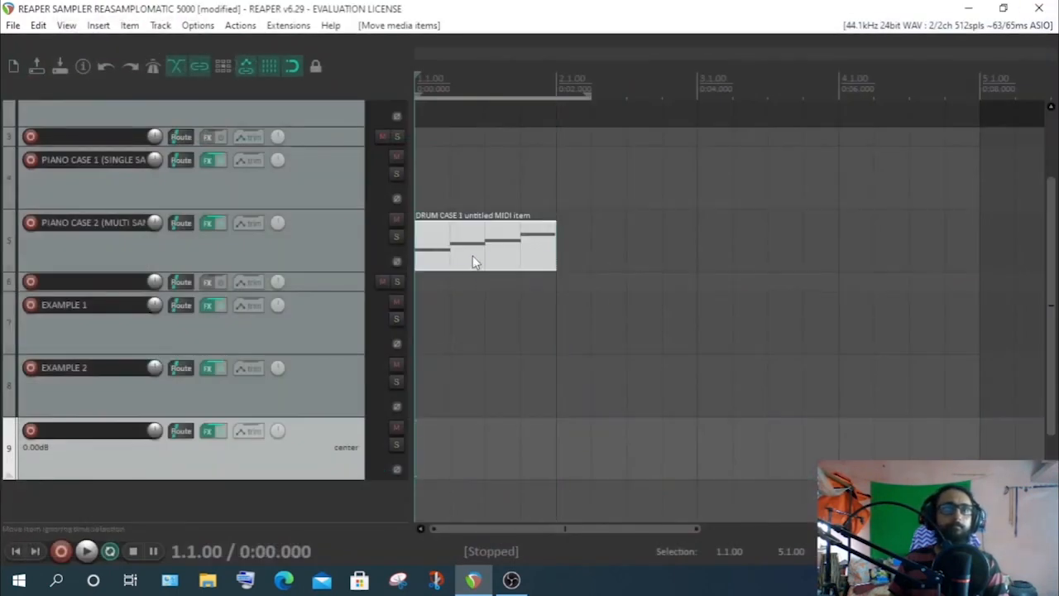
{"action": "double_click", "coordinate": [437, 240]}
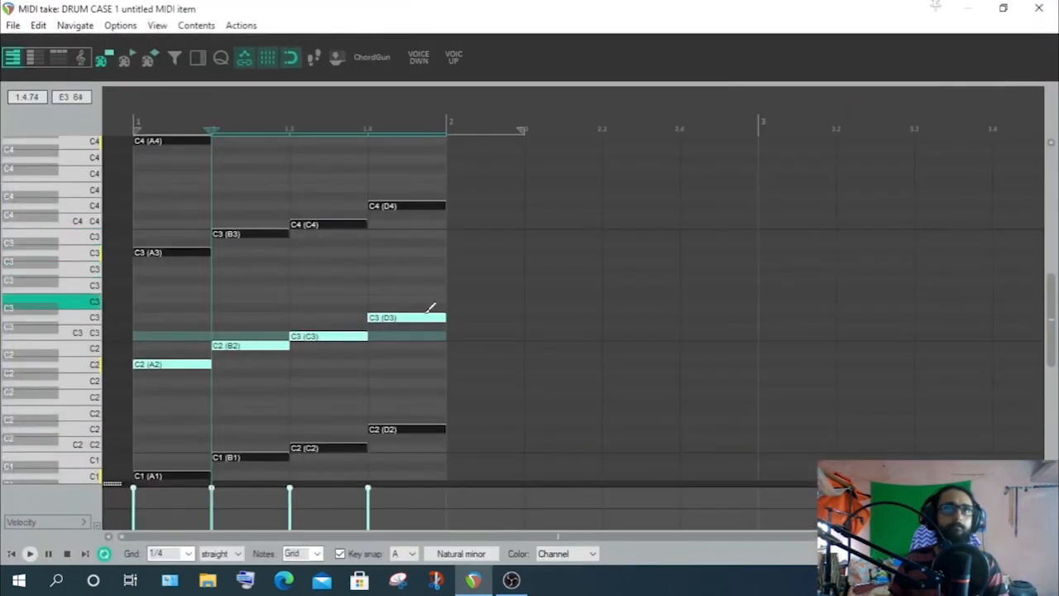
{"action": "right_click", "coordinate": [426, 323]}
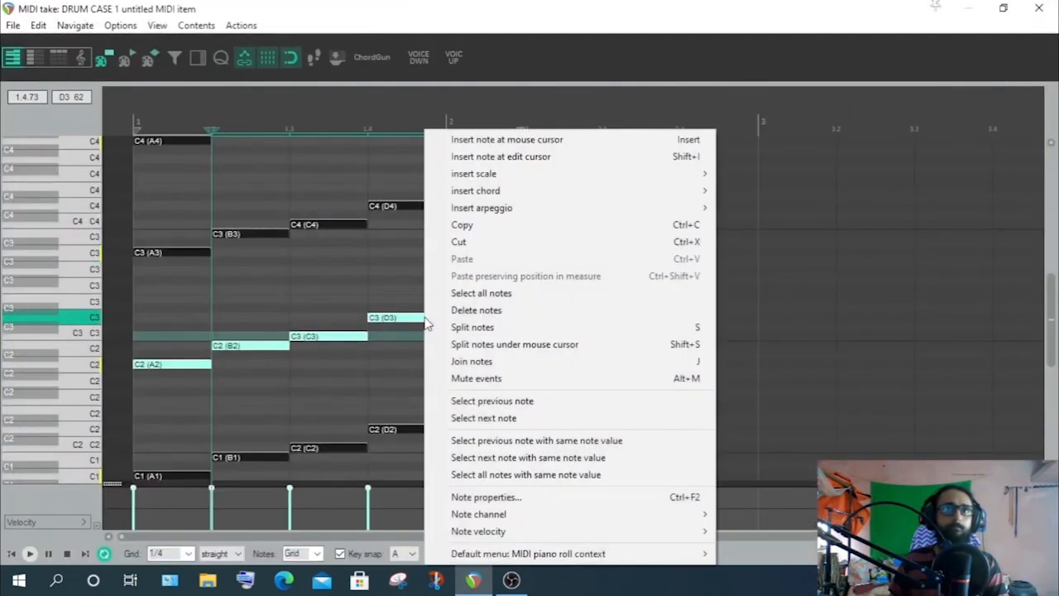
{"action": "left_click", "coordinate": [488, 379]}
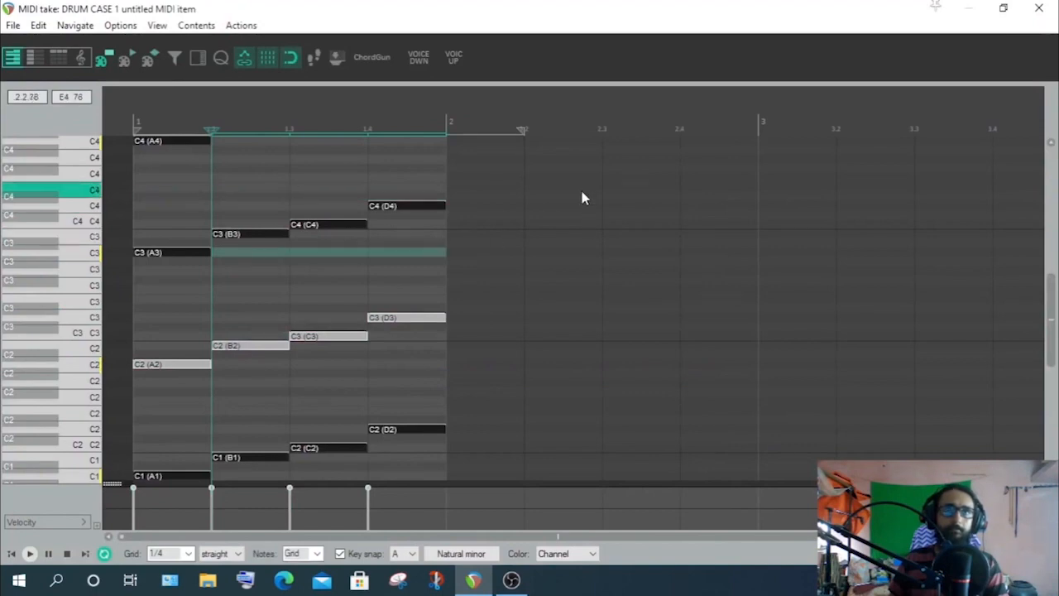
Select the A3, B3, C4 and D4 notes and unmute them
{"action": "left_click_drag", "start_coordinate": [330, 265], "coordinate": [148, 267]}
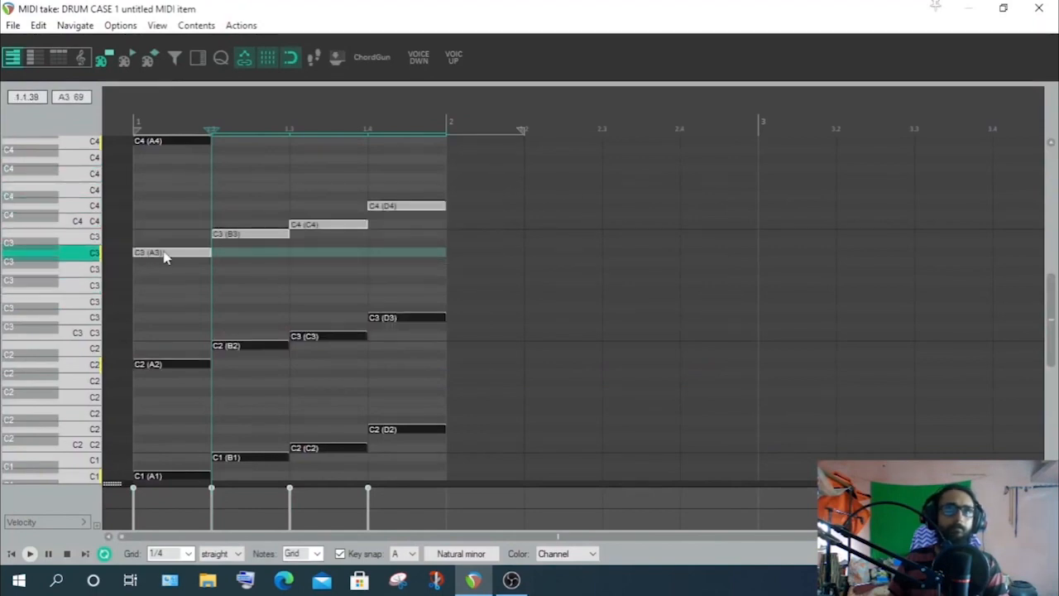
{"action": "right_click", "coordinate": [165, 256]}
{"action": "left_click", "coordinate": [229, 378]}
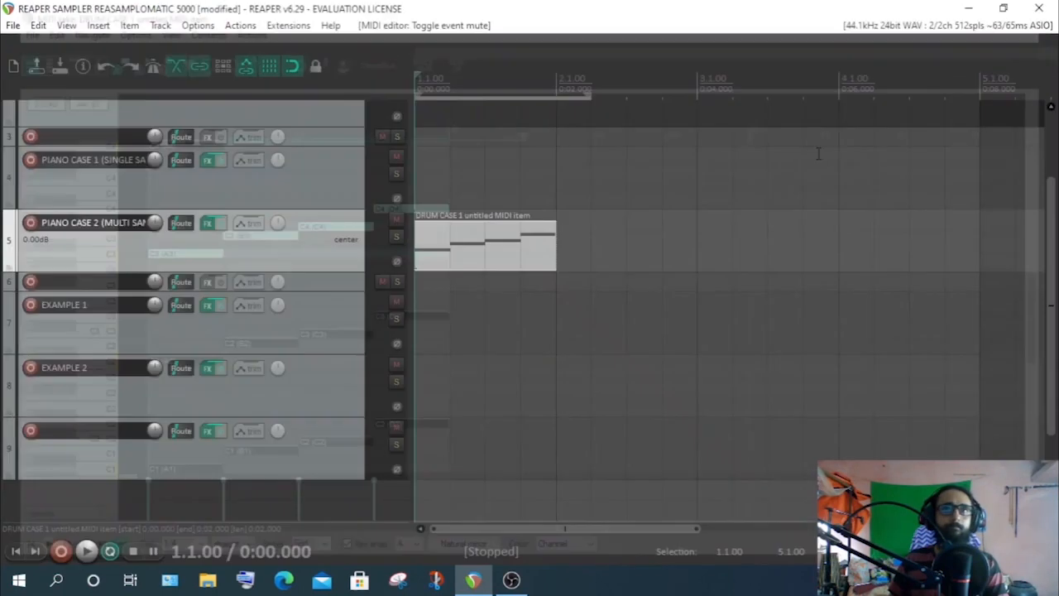
Move the MIDI item to track 9, open it in the MIDI editor, and play back the A3–D4 row
{"action": "left_click_drag", "start_coordinate": [493, 252], "coordinate": [489, 451]}
{"action": "double_click", "coordinate": [458, 447]}
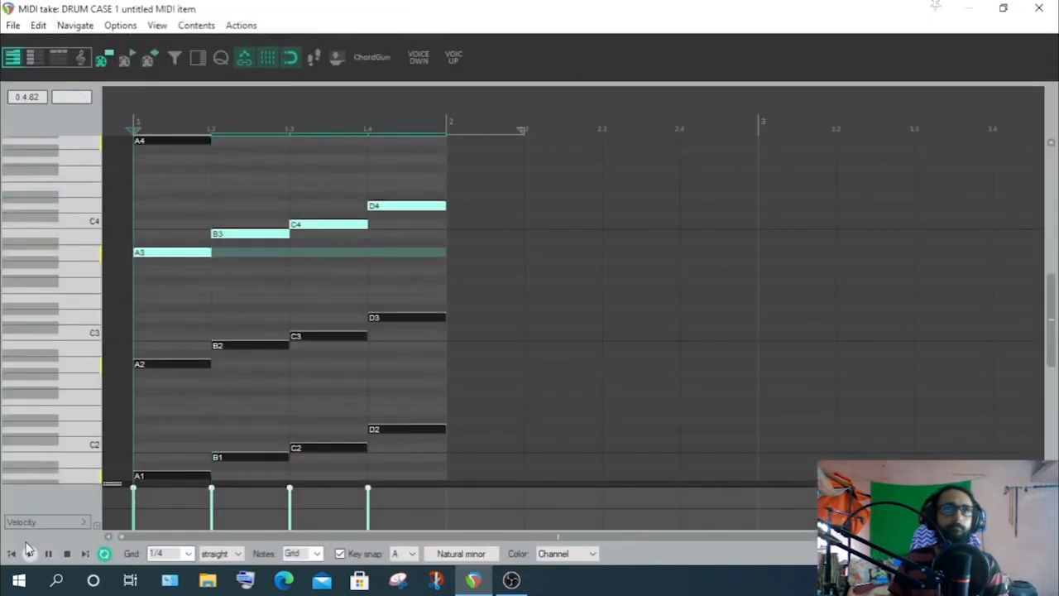
{"action": "left_click", "coordinate": [67, 554]}
{"action": "left_click", "coordinate": [1040, 8]}
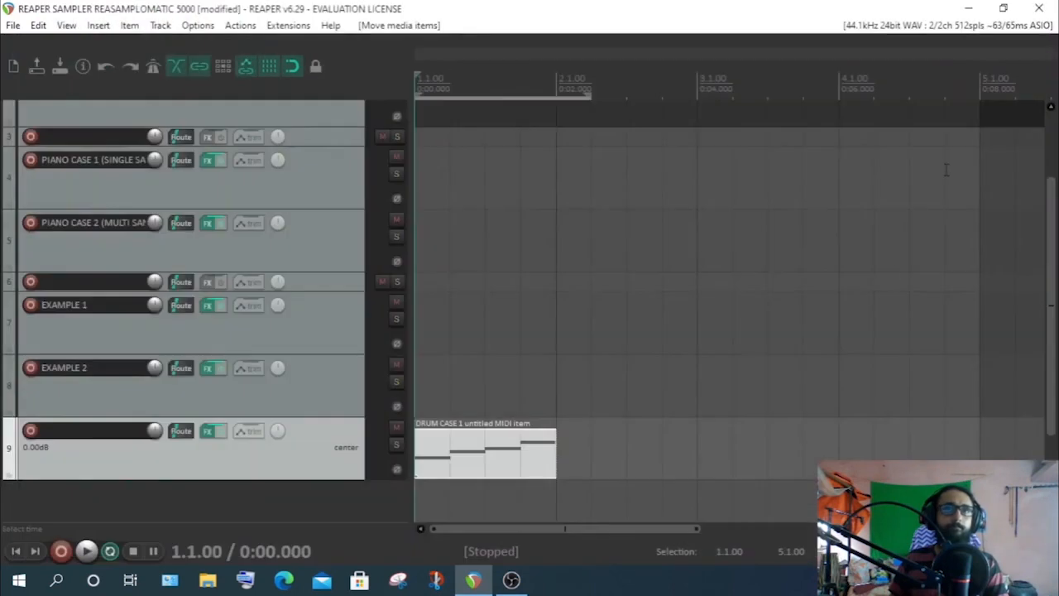
Put the MIDI item back on the PIANO CASE 2 track and mute its A3, B3, C4 and D4 notes
{"action": "left_click_drag", "start_coordinate": [465, 457], "coordinate": [466, 242]}
{"action": "double_click", "coordinate": [467, 242]}
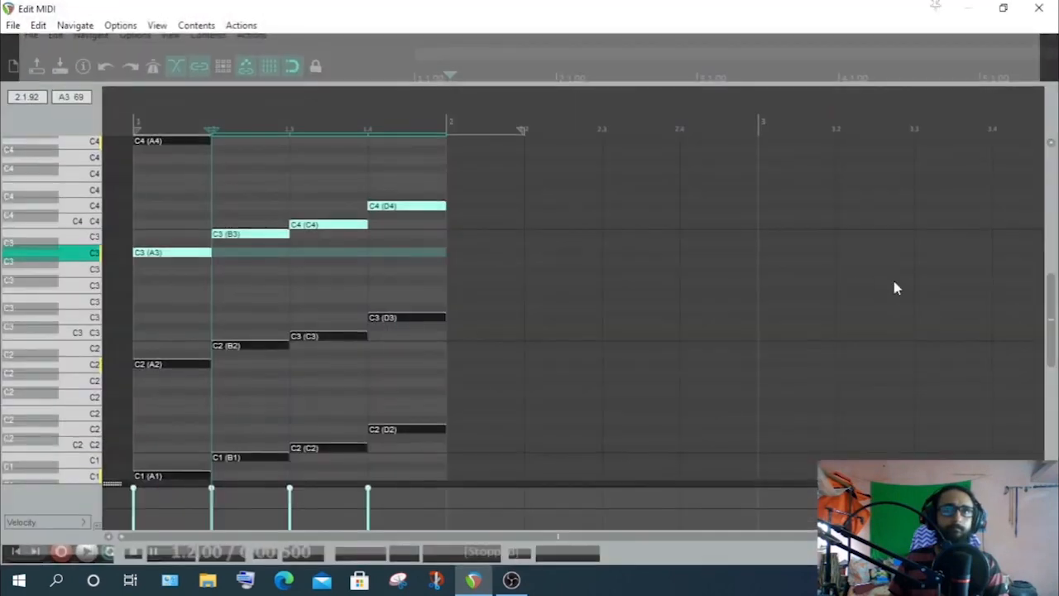
{"action": "left_click_drag", "start_coordinate": [1052, 284], "coordinate": [1052, 272]}
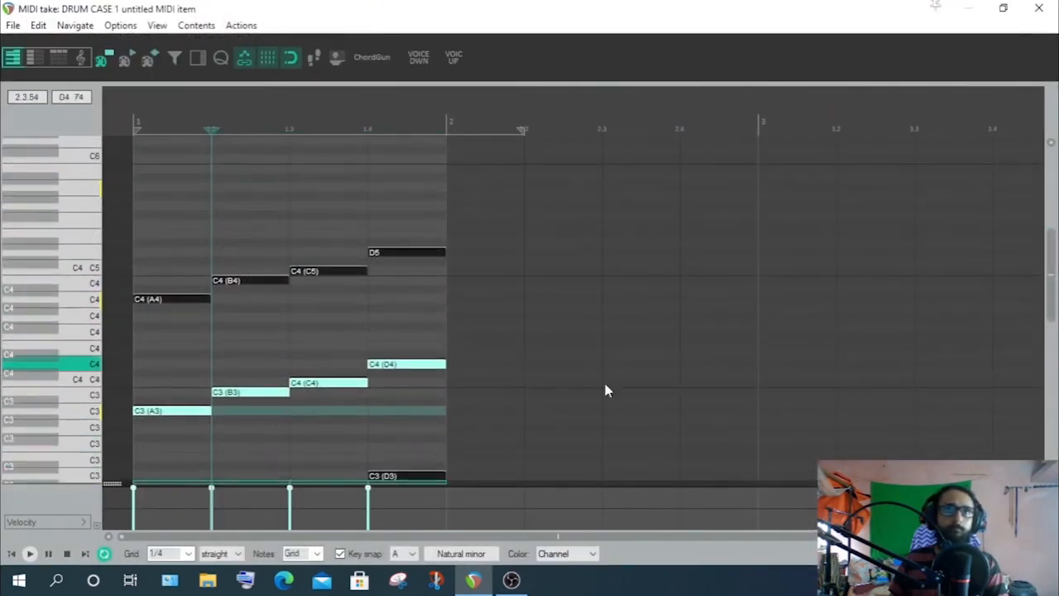
{"action": "right_click", "coordinate": [418, 367]}
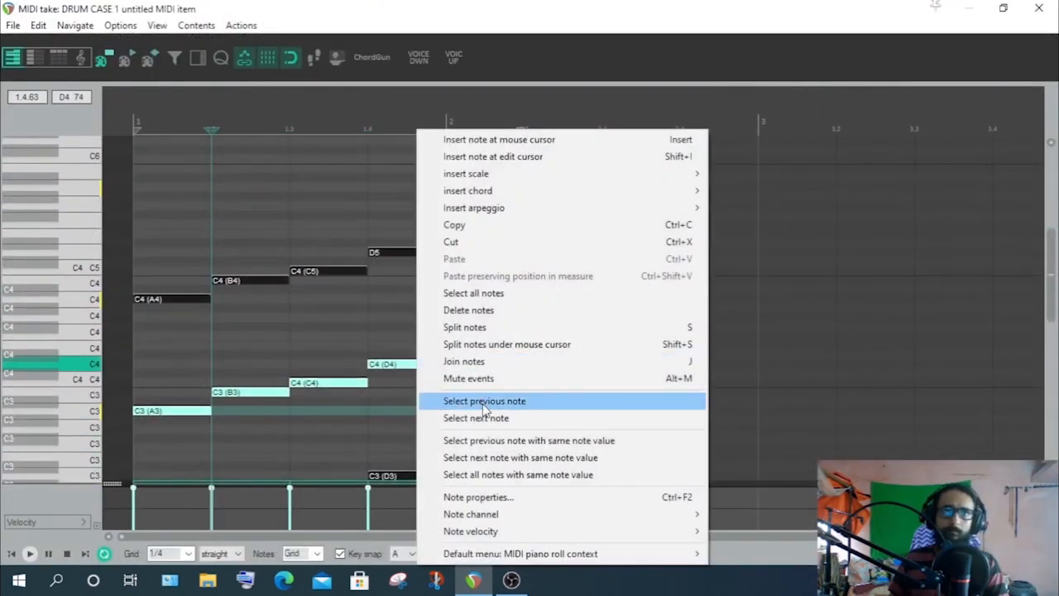
{"action": "left_click", "coordinate": [484, 378]}
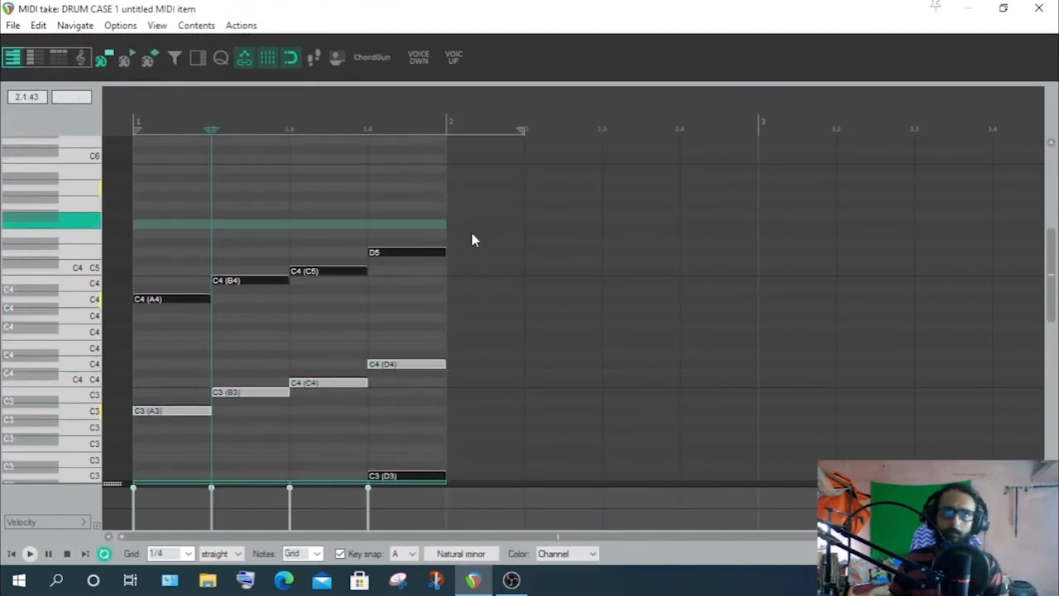
Unmute the A4, B4, C5 and D5 notes and play them back on the PIANO CASE 2 track
{"action": "left_click_drag", "start_coordinate": [448, 229], "coordinate": [120, 370]}
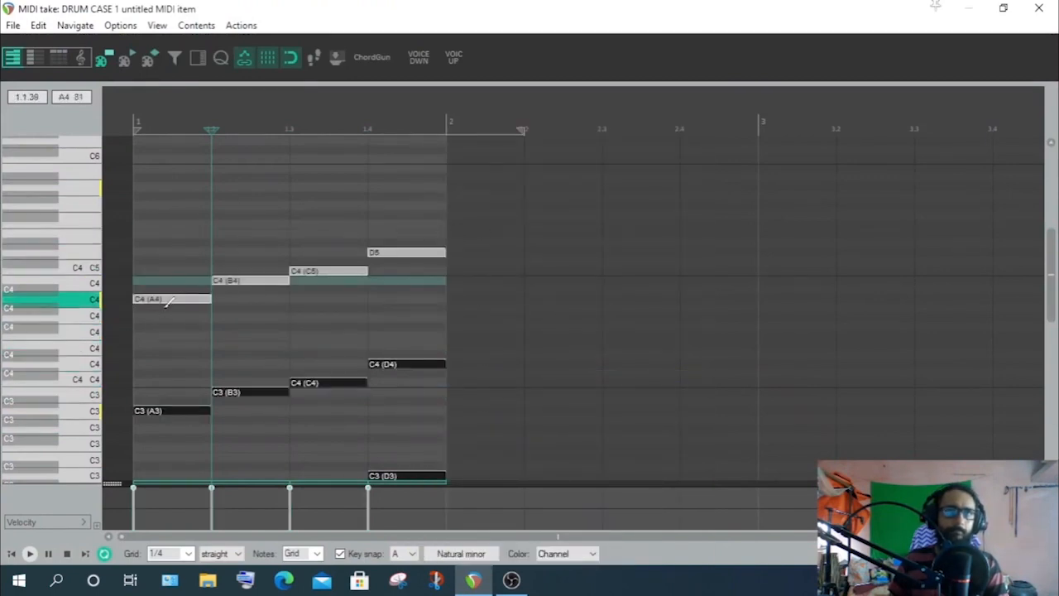
{"action": "right_click", "coordinate": [165, 305]}
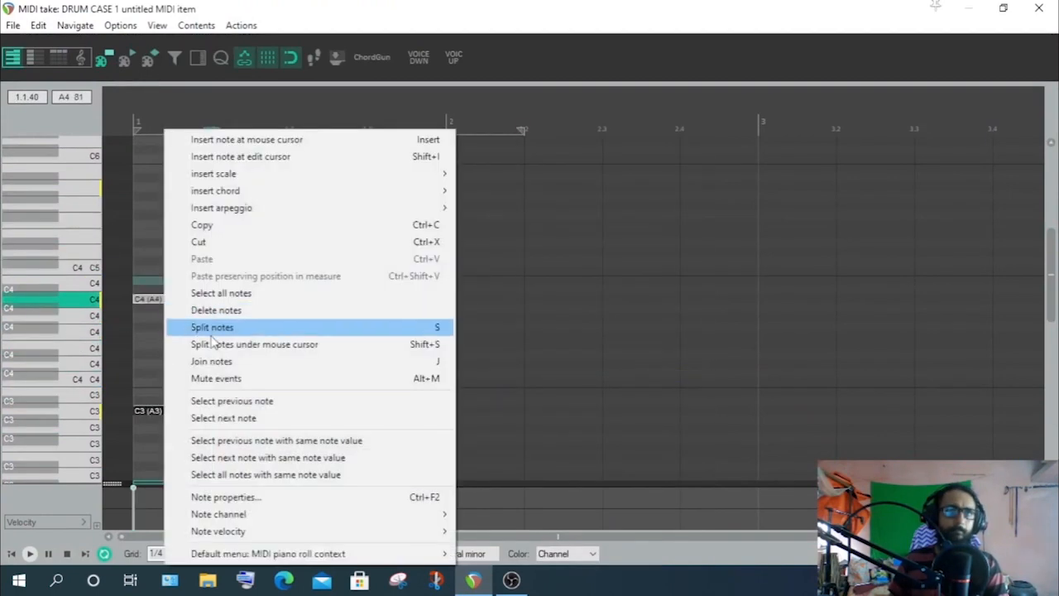
{"action": "left_click", "coordinate": [225, 383]}
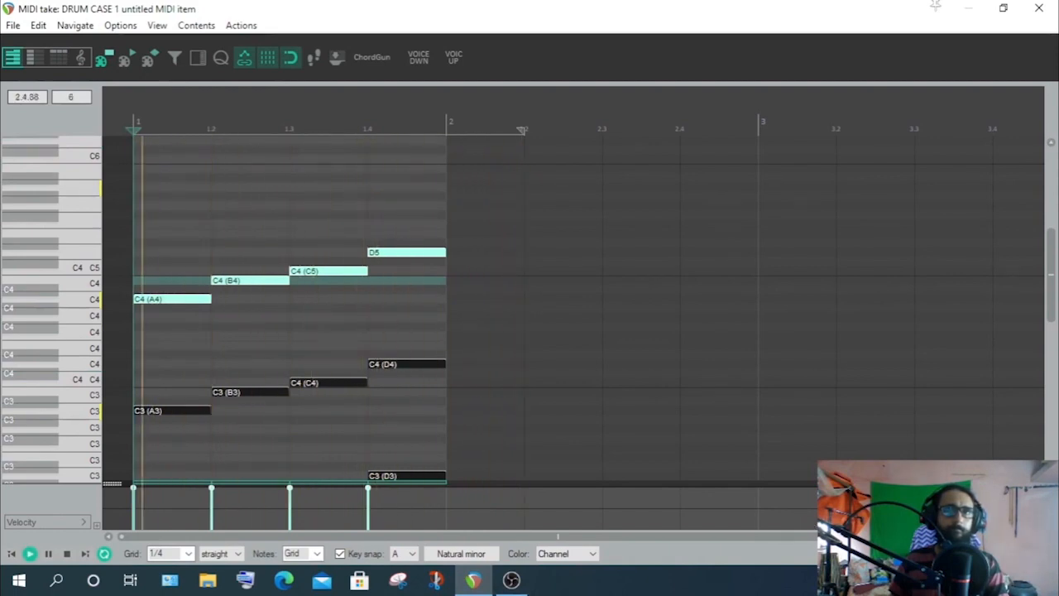
{"action": "left_click", "coordinate": [67, 552]}
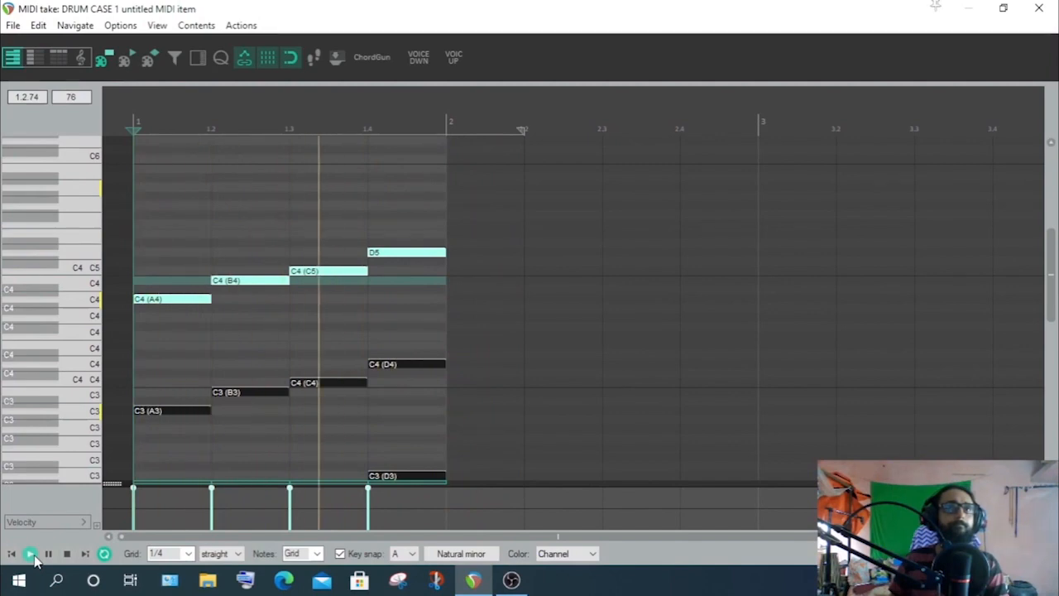
{"action": "key", "text": "space"}
{"action": "left_click", "coordinate": [1039, 8]}
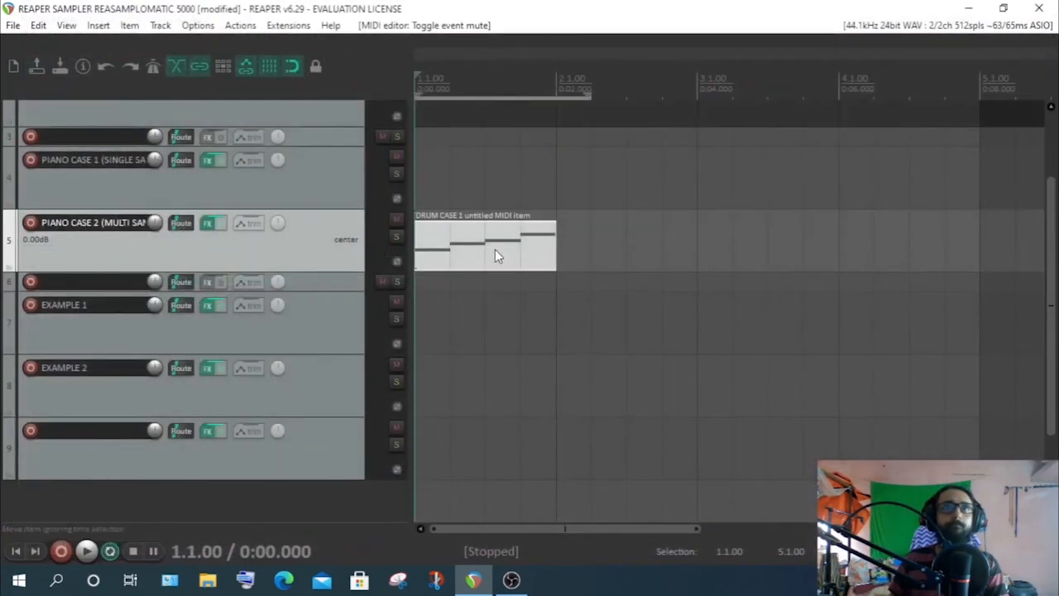
Move the MIDI item to track 9, open it in the MIDI editor, and play back the A4–D5 row
{"action": "left_click_drag", "start_coordinate": [495, 250], "coordinate": [484, 438]}
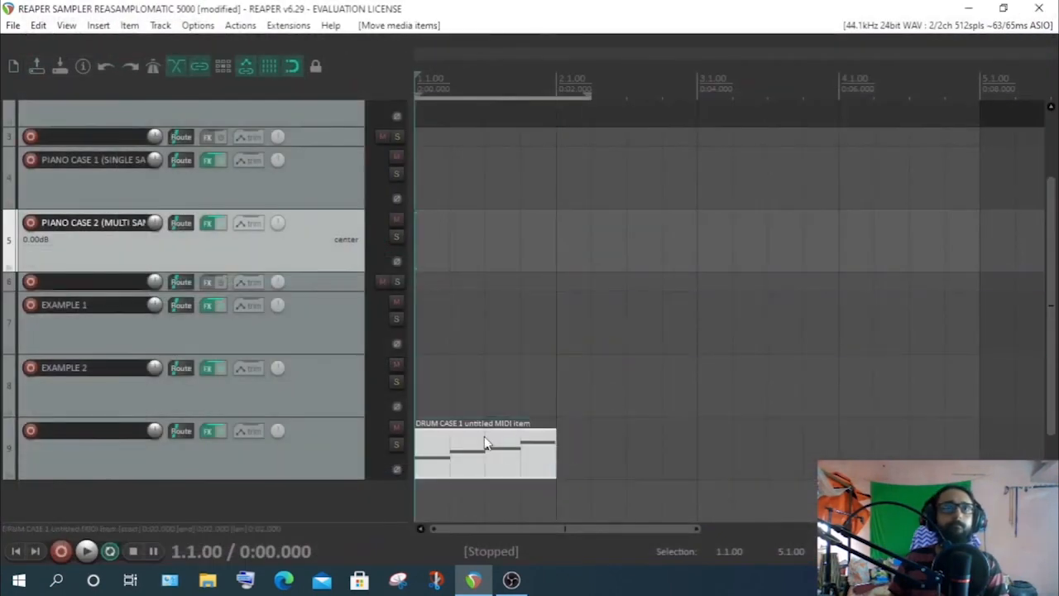
{"action": "double_click", "coordinate": [438, 470]}
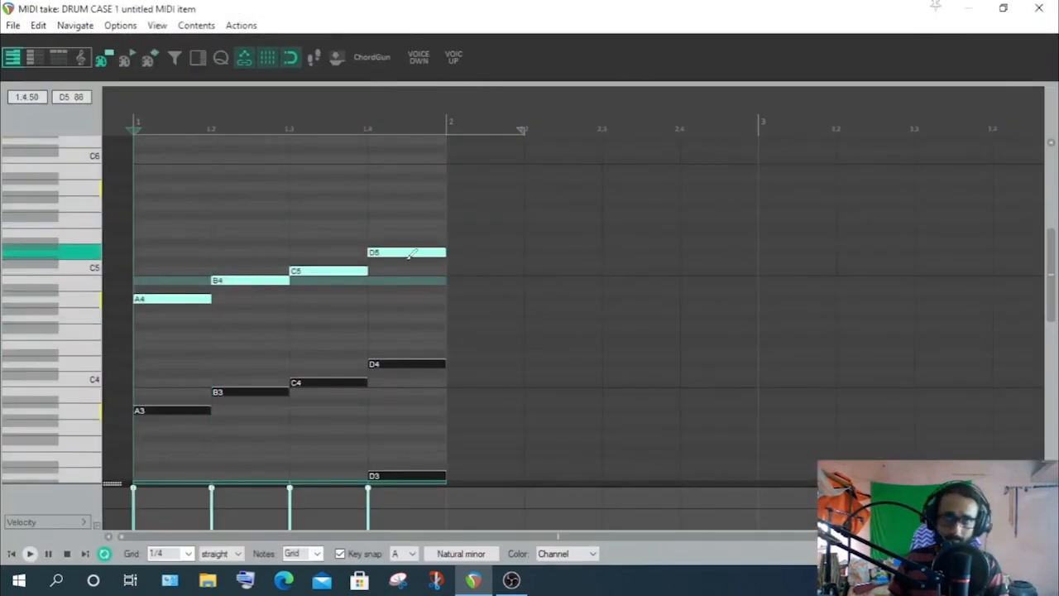
{"action": "left_click", "coordinate": [30, 554]}
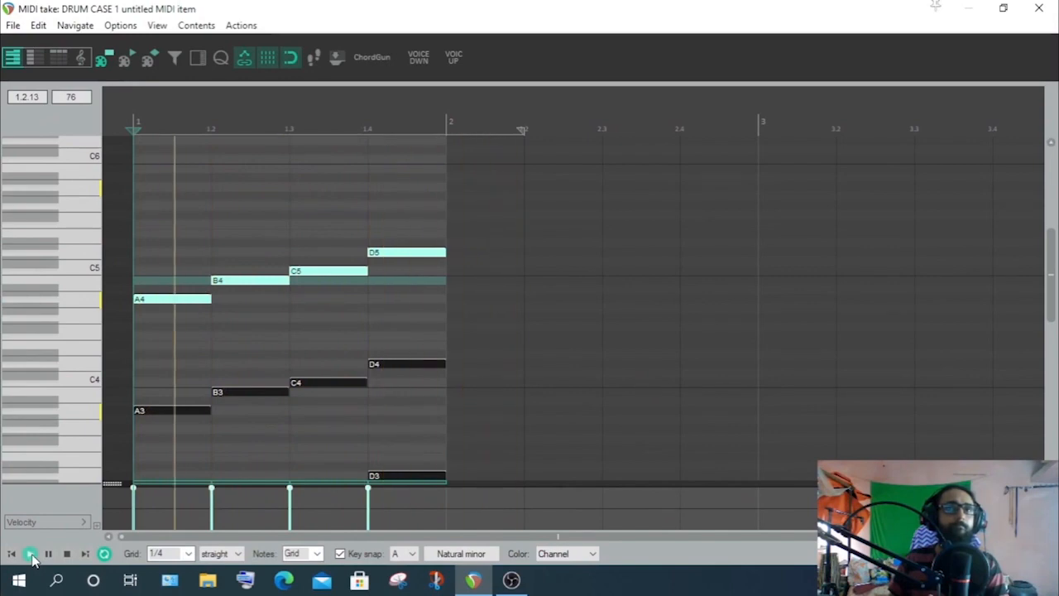
{"action": "left_click", "coordinate": [1040, 10]}
Return the MIDI item to the PIANO CASE 2 track and select track 9
{"action": "left_click_drag", "start_coordinate": [456, 457], "coordinate": [460, 245]}
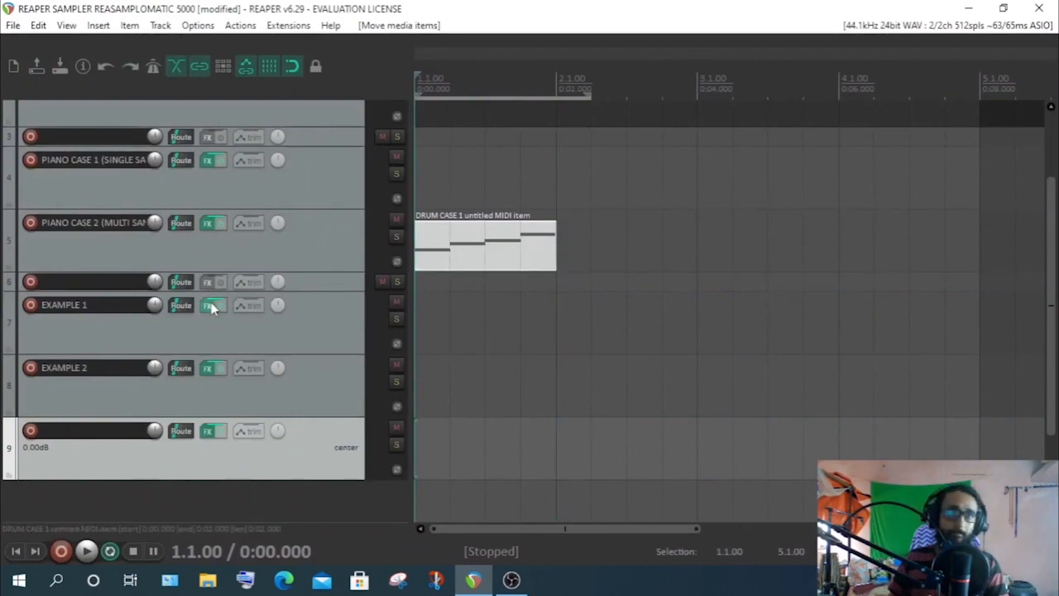
{"action": "left_click", "coordinate": [323, 250]}
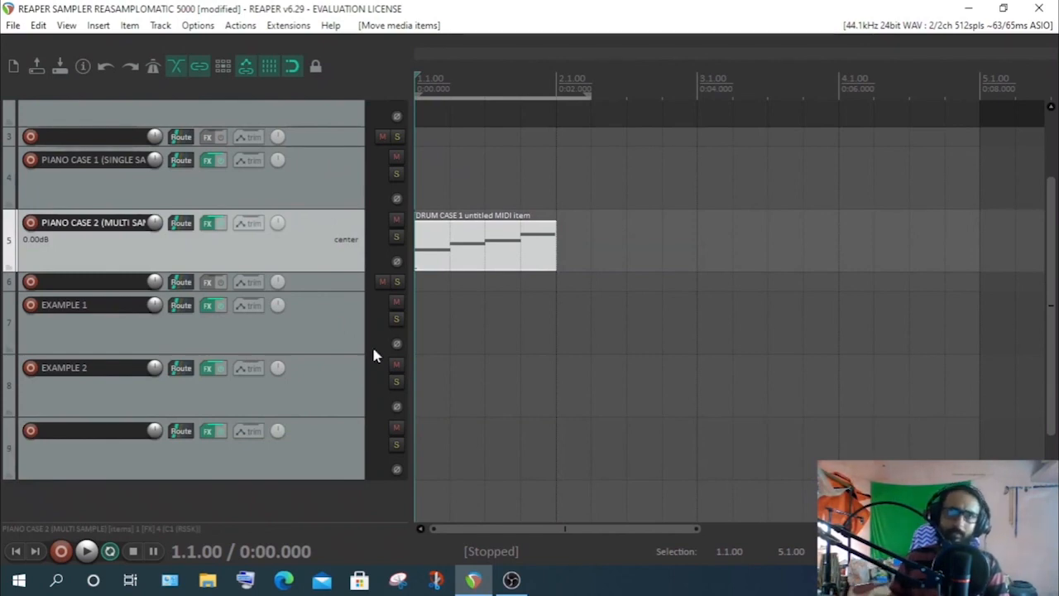
{"action": "left_click", "coordinate": [339, 457]}
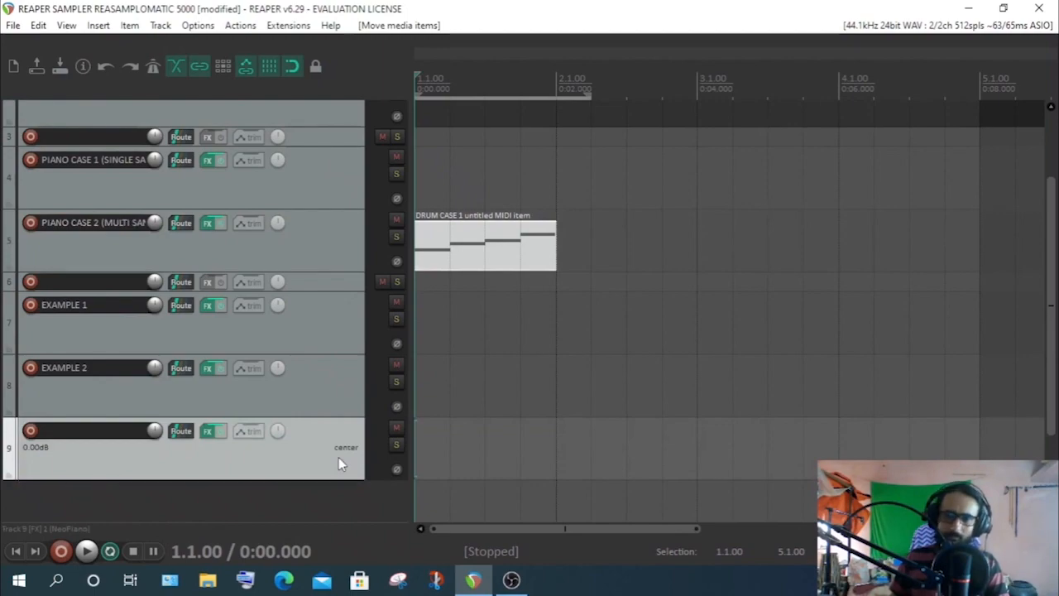